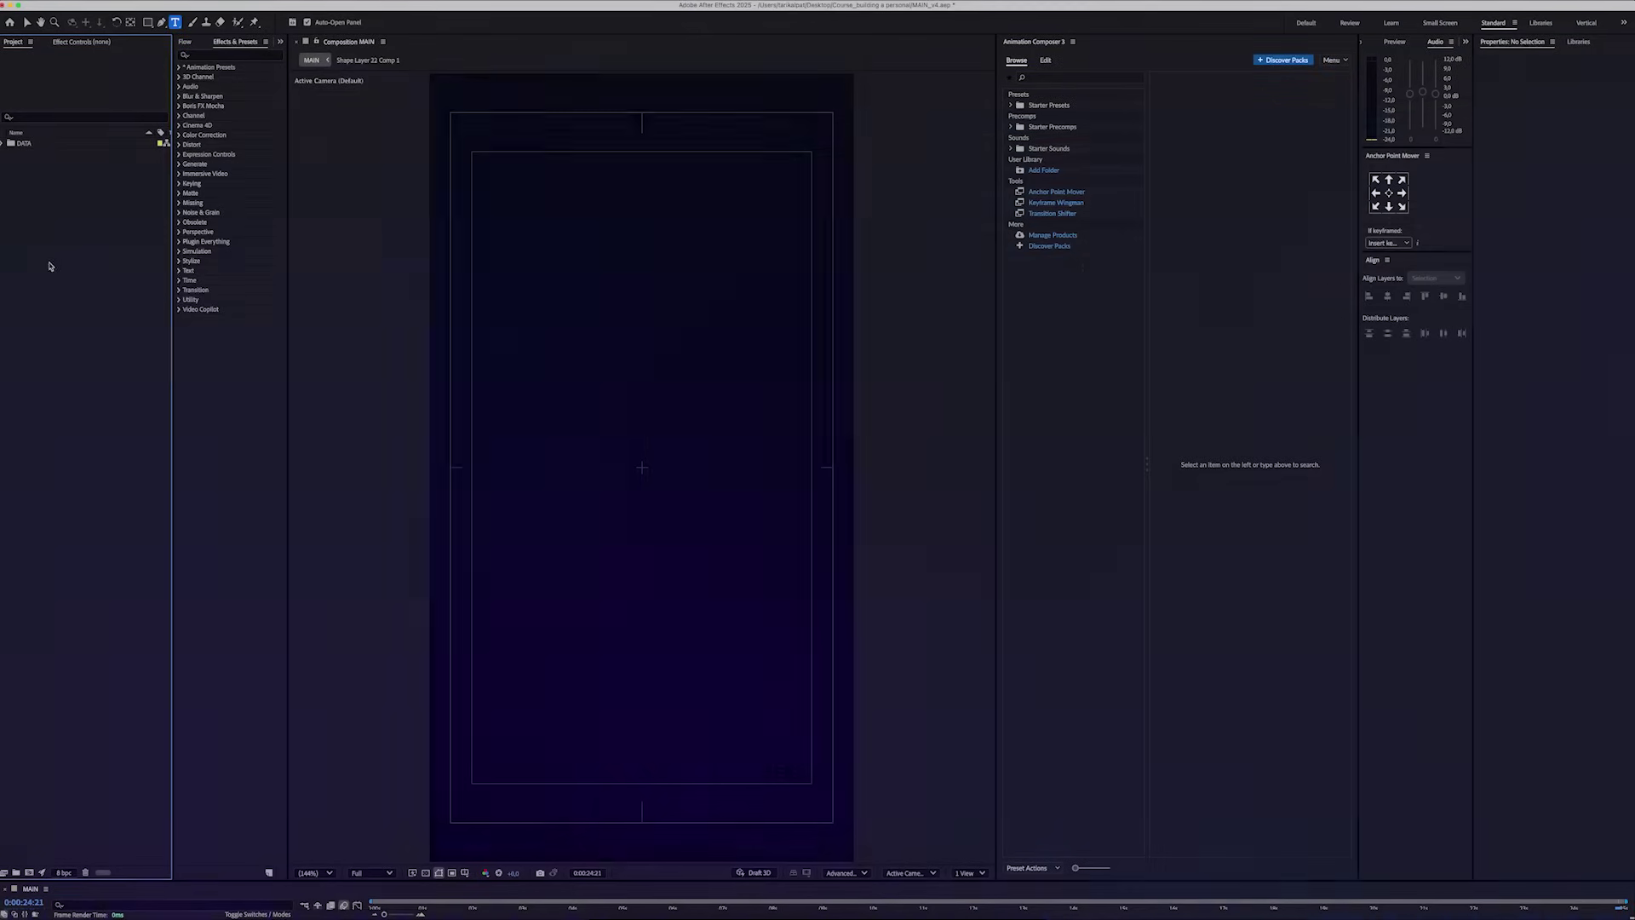
Create a new composition in the project.
{"action": "right_click", "coordinate": [49, 266]}
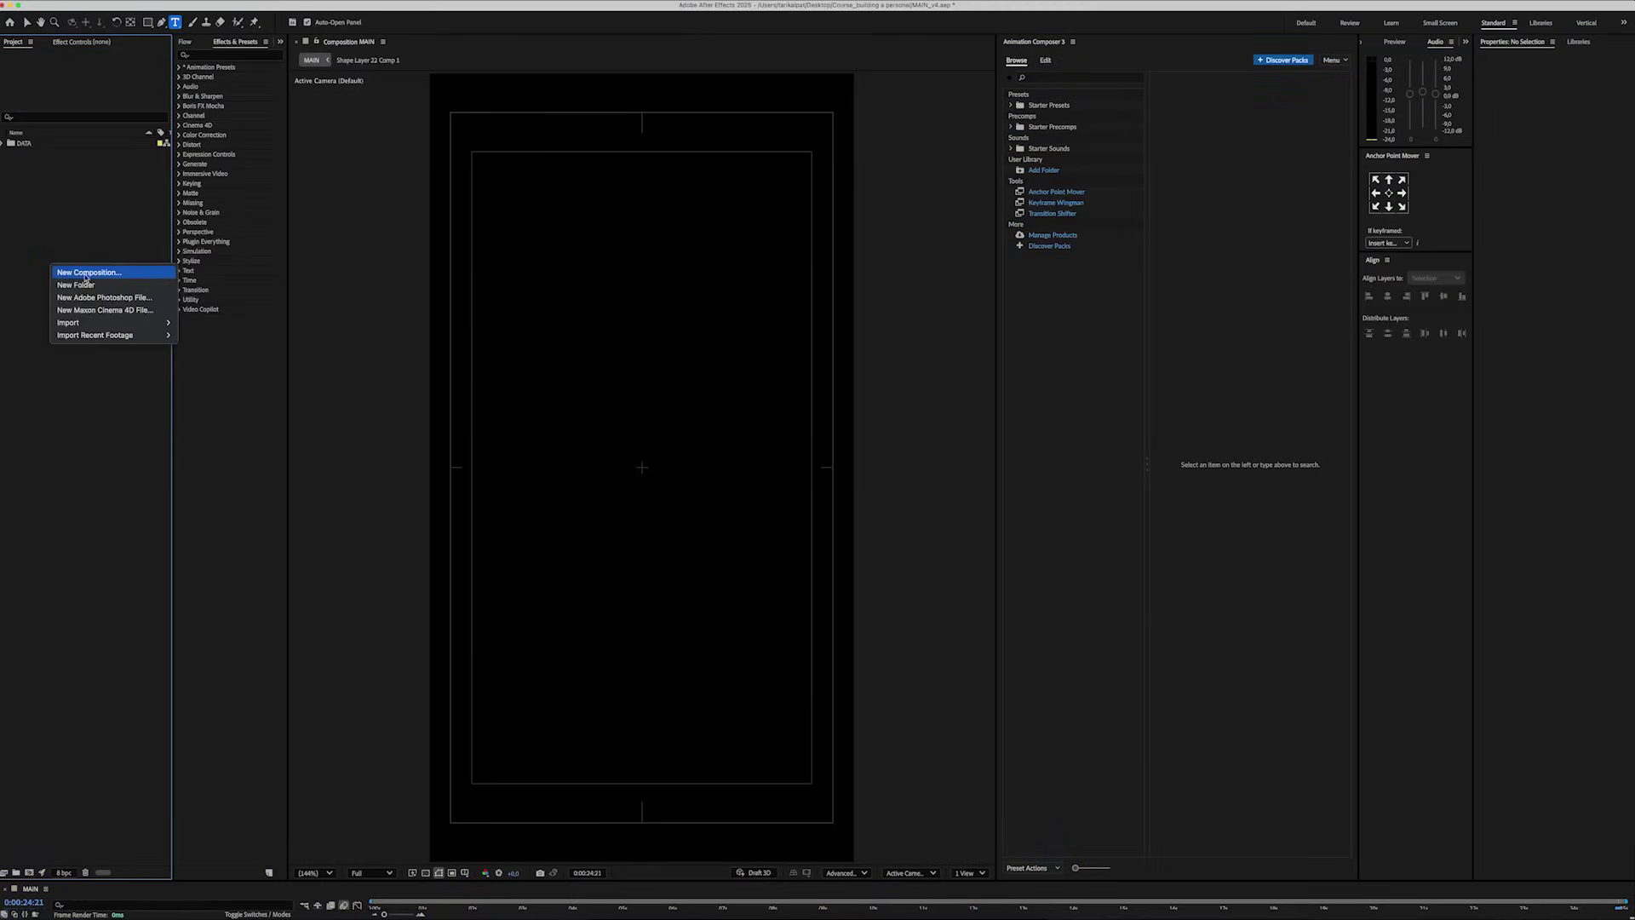
{"action": "left_click", "coordinate": [60, 271]}
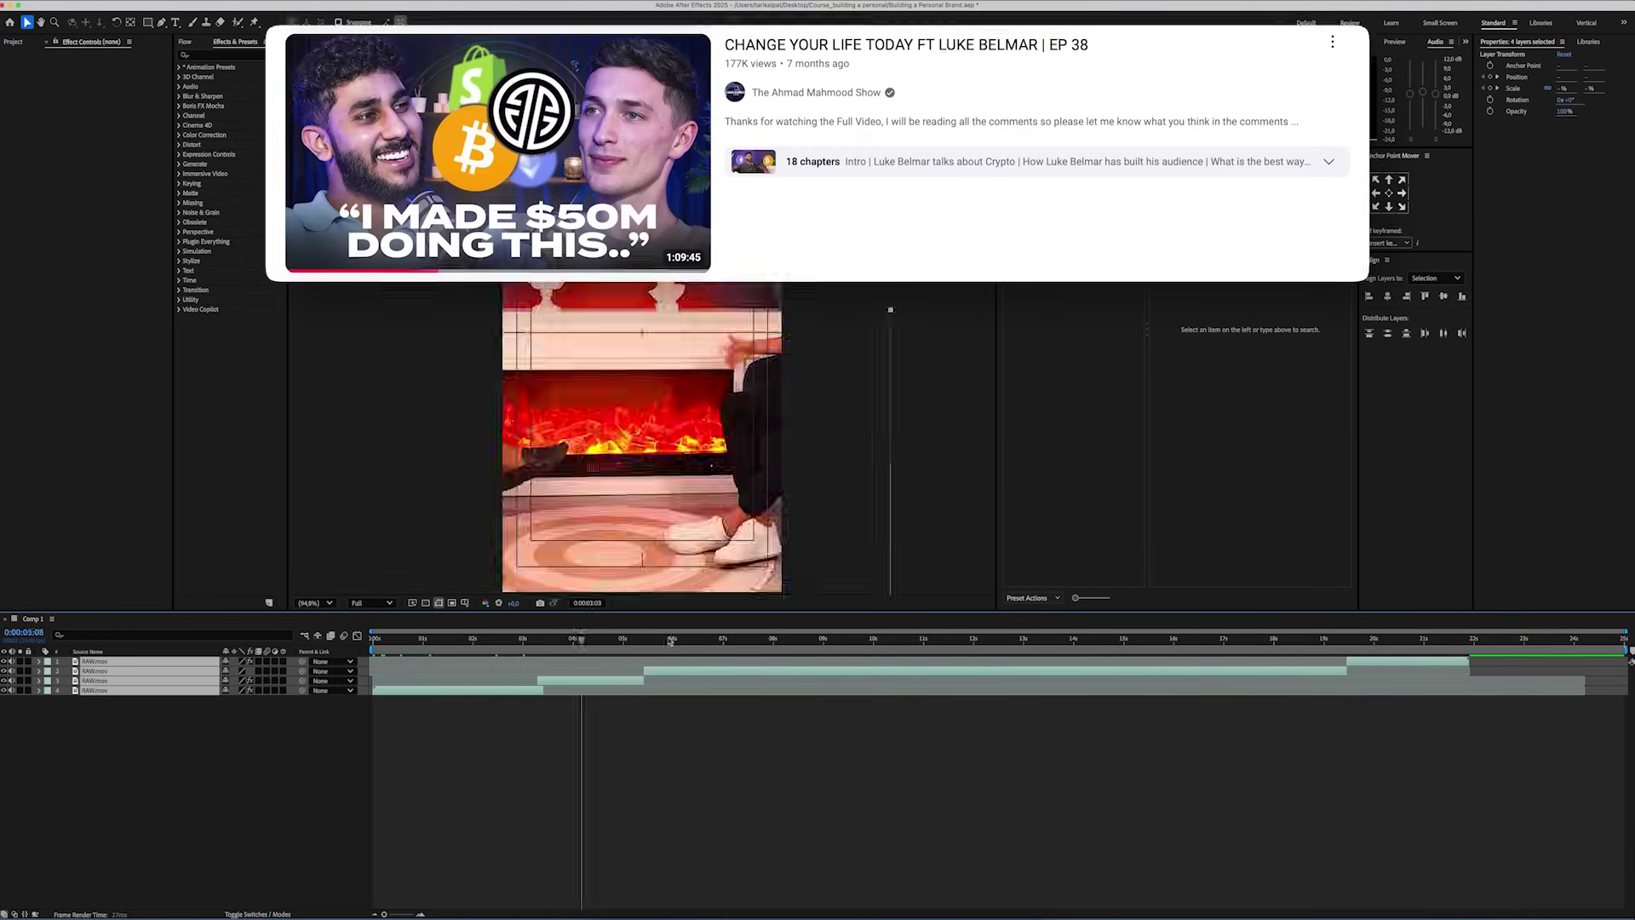
Return to the start of Comp 1 and add a new black solid above the footage layers.
{"action": "left_click_drag", "start_coordinate": [669, 641], "coordinate": [341, 723]}
{"action": "left_click", "coordinate": [258, 750]}
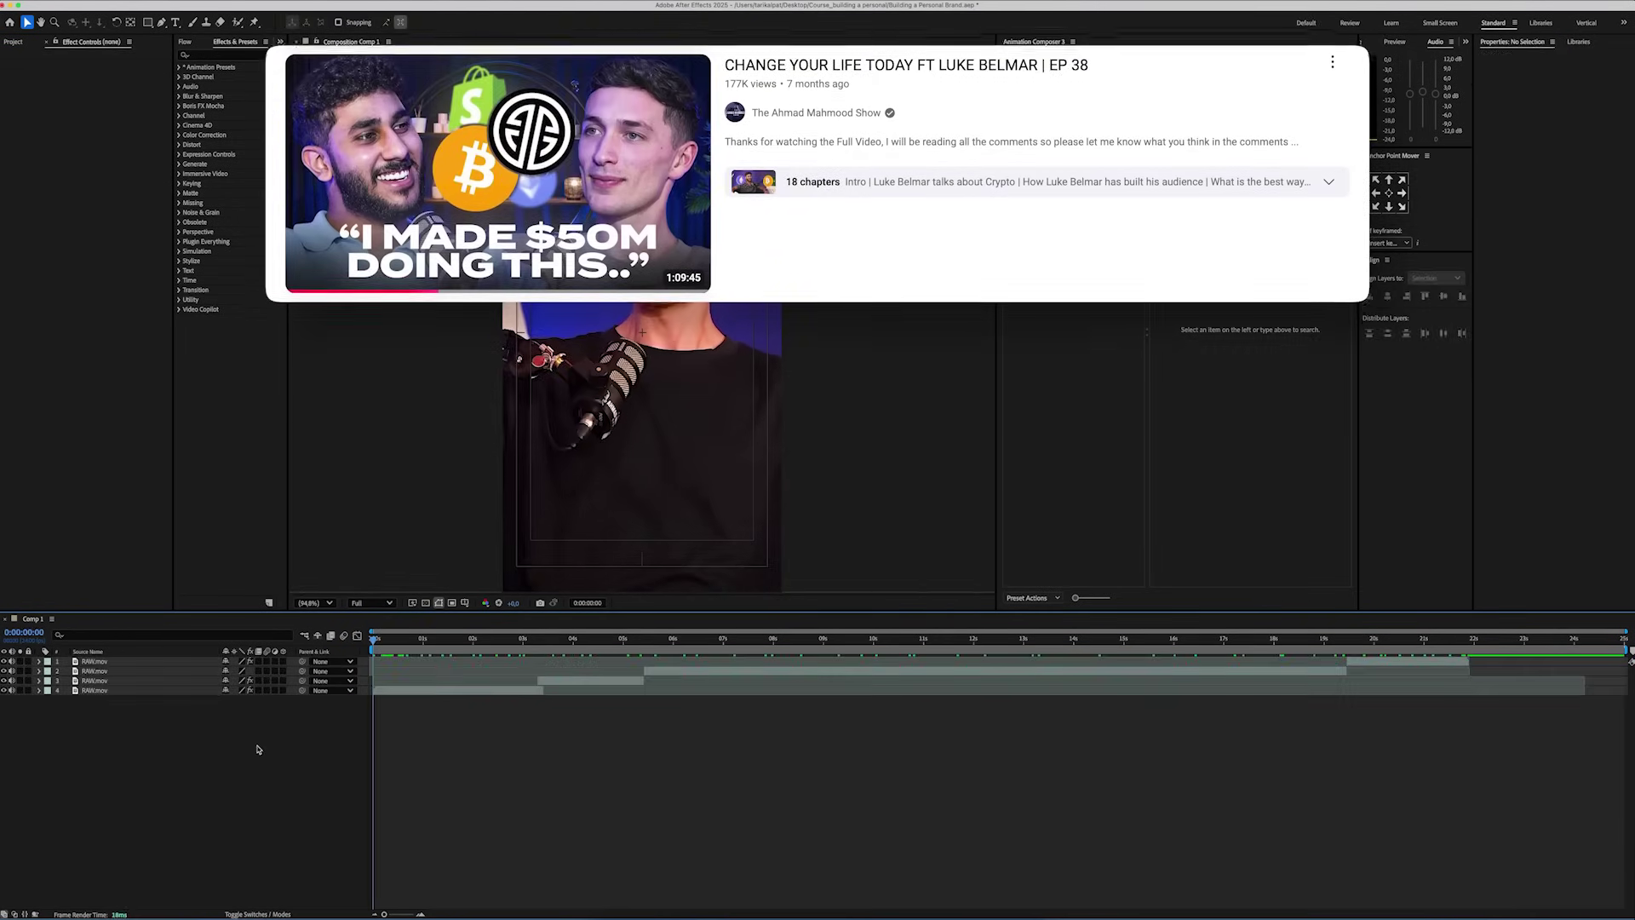
{"action": "right_click", "coordinate": [258, 749]}
{"action": "mouse_move", "coordinate": [315, 756]}
{"action": "left_click", "coordinate": [467, 788]}
{"action": "left_click", "coordinate": [924, 576]}
Apply the Gradient Ramp effect to the black solid and set its end color to dark blue.
{"action": "left_click", "coordinate": [223, 54]}
{"action": "type", "text": "g"}
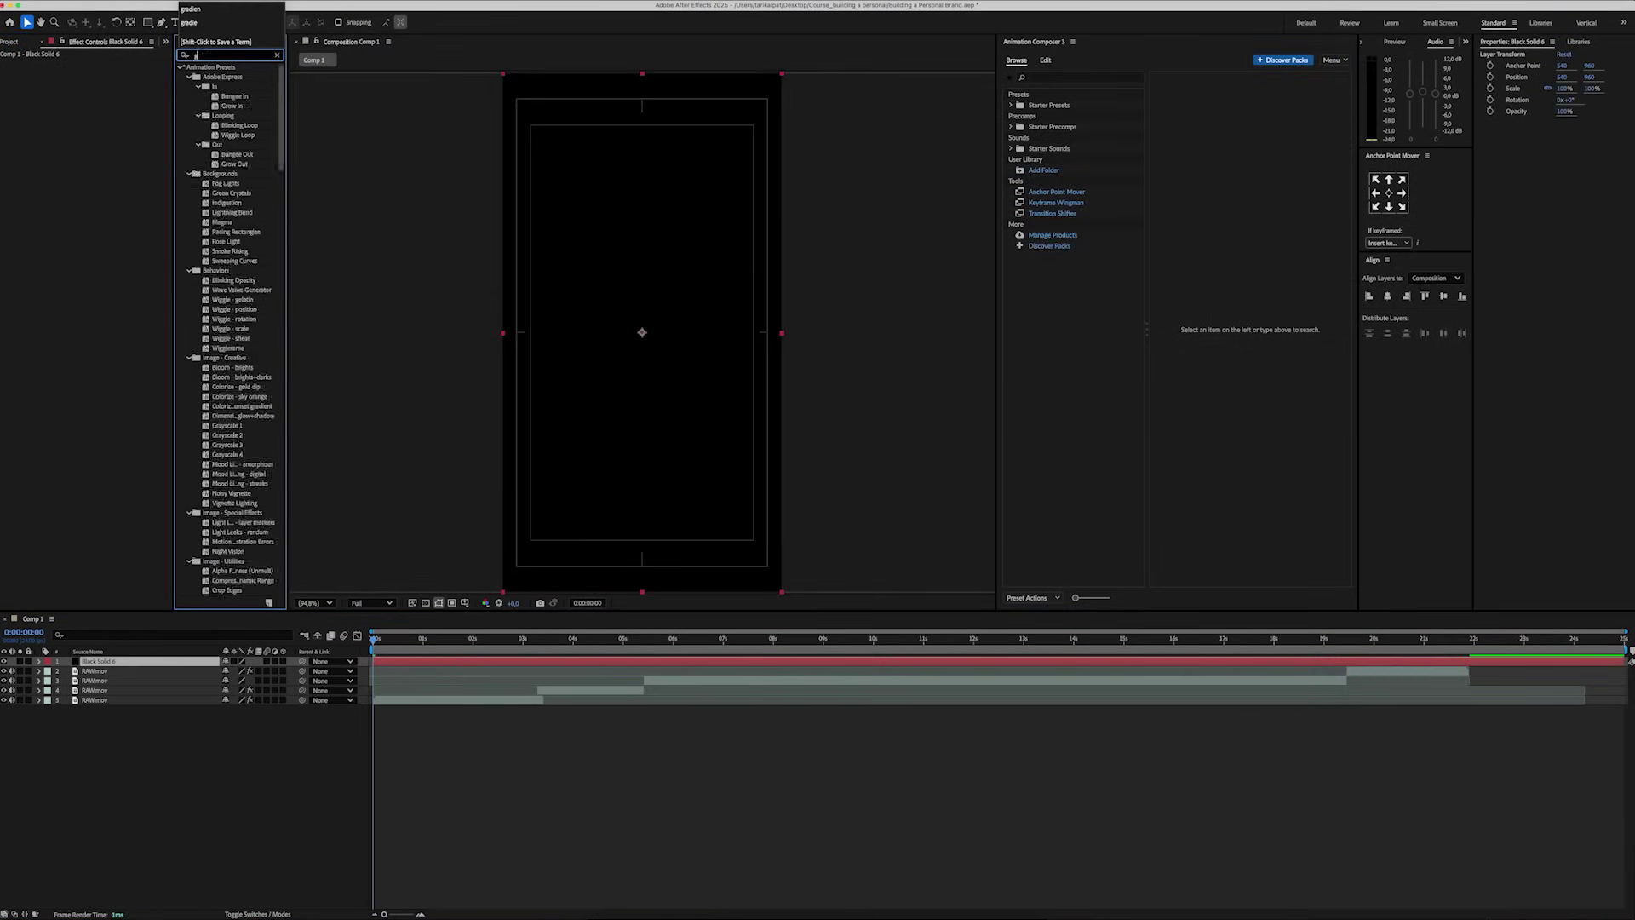
{"action": "type", "text": "radient"}
{"action": "left_click_drag", "start_coordinate": [233, 115], "coordinate": [102, 171]}
{"action": "left_click", "coordinate": [99, 103]}
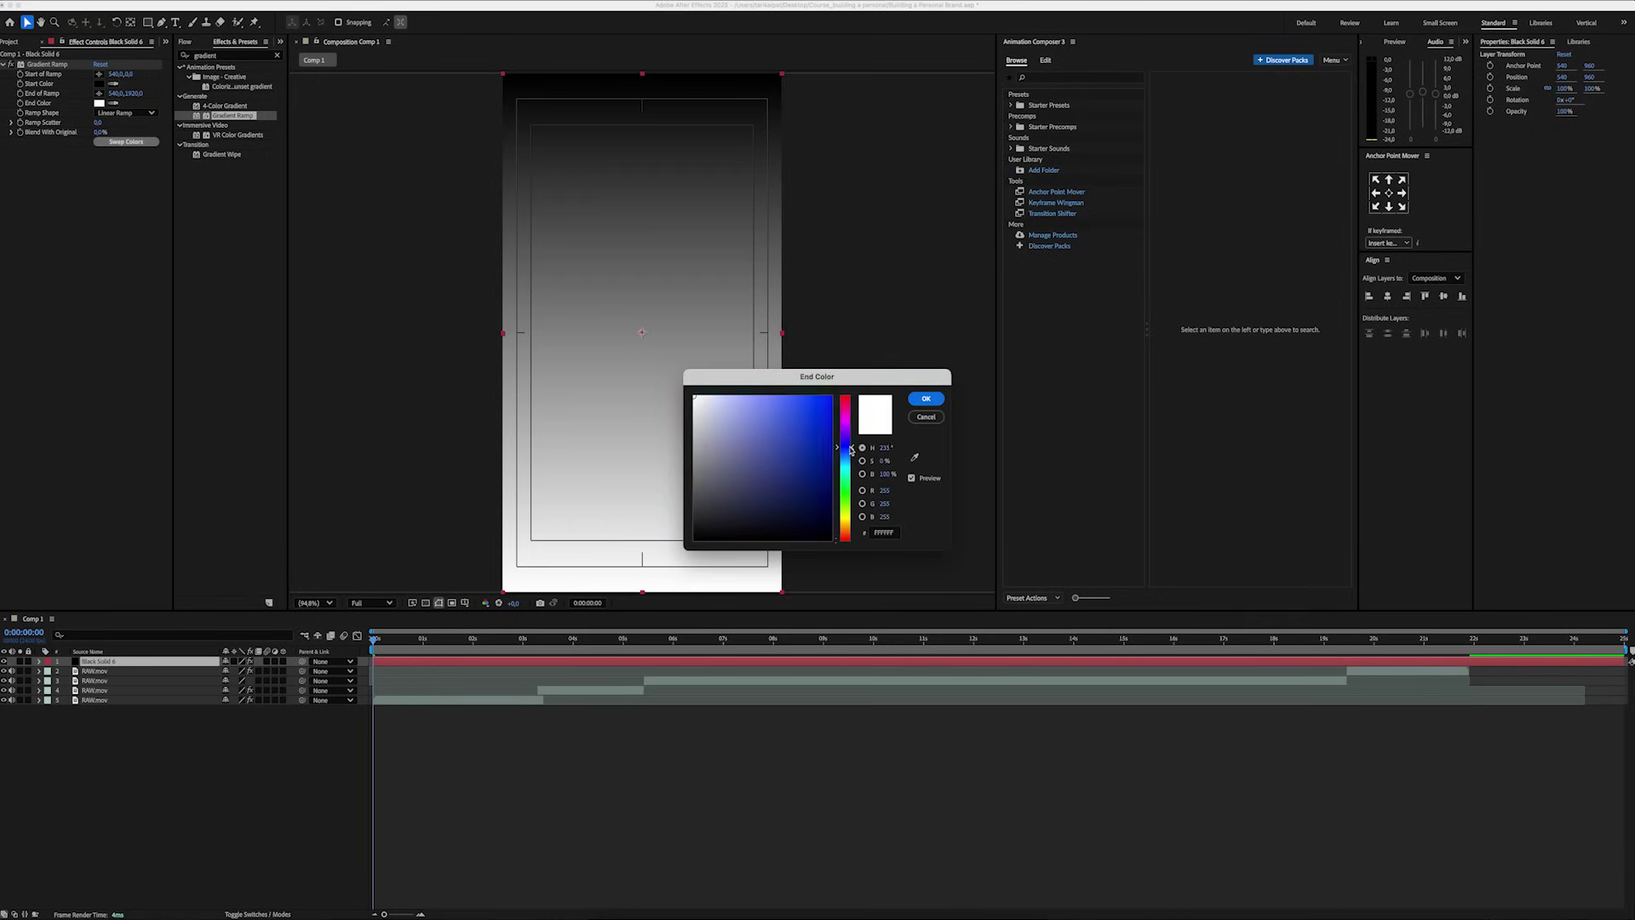
{"action": "left_click", "coordinate": [810, 473]}
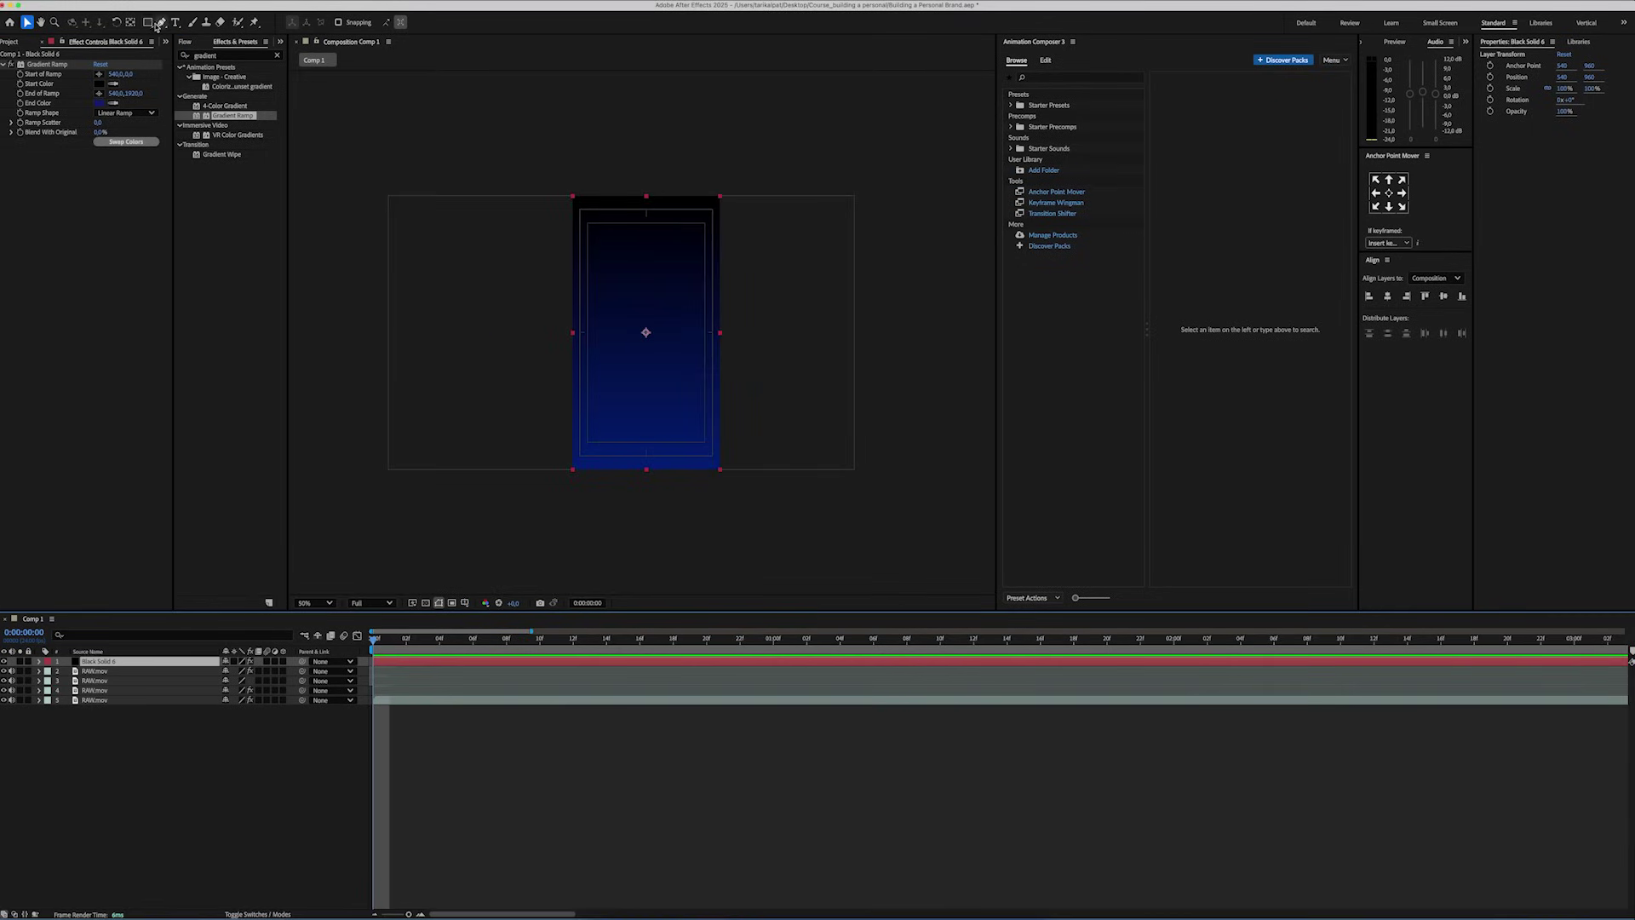
Draw an oversized rectangular mask on the gradient solid and keyframe its path to wipe in from the right by frame 8.
{"action": "left_click", "coordinate": [155, 23]}
{"action": "left_click_drag", "start_coordinate": [798, 170], "coordinate": [586, 509]}
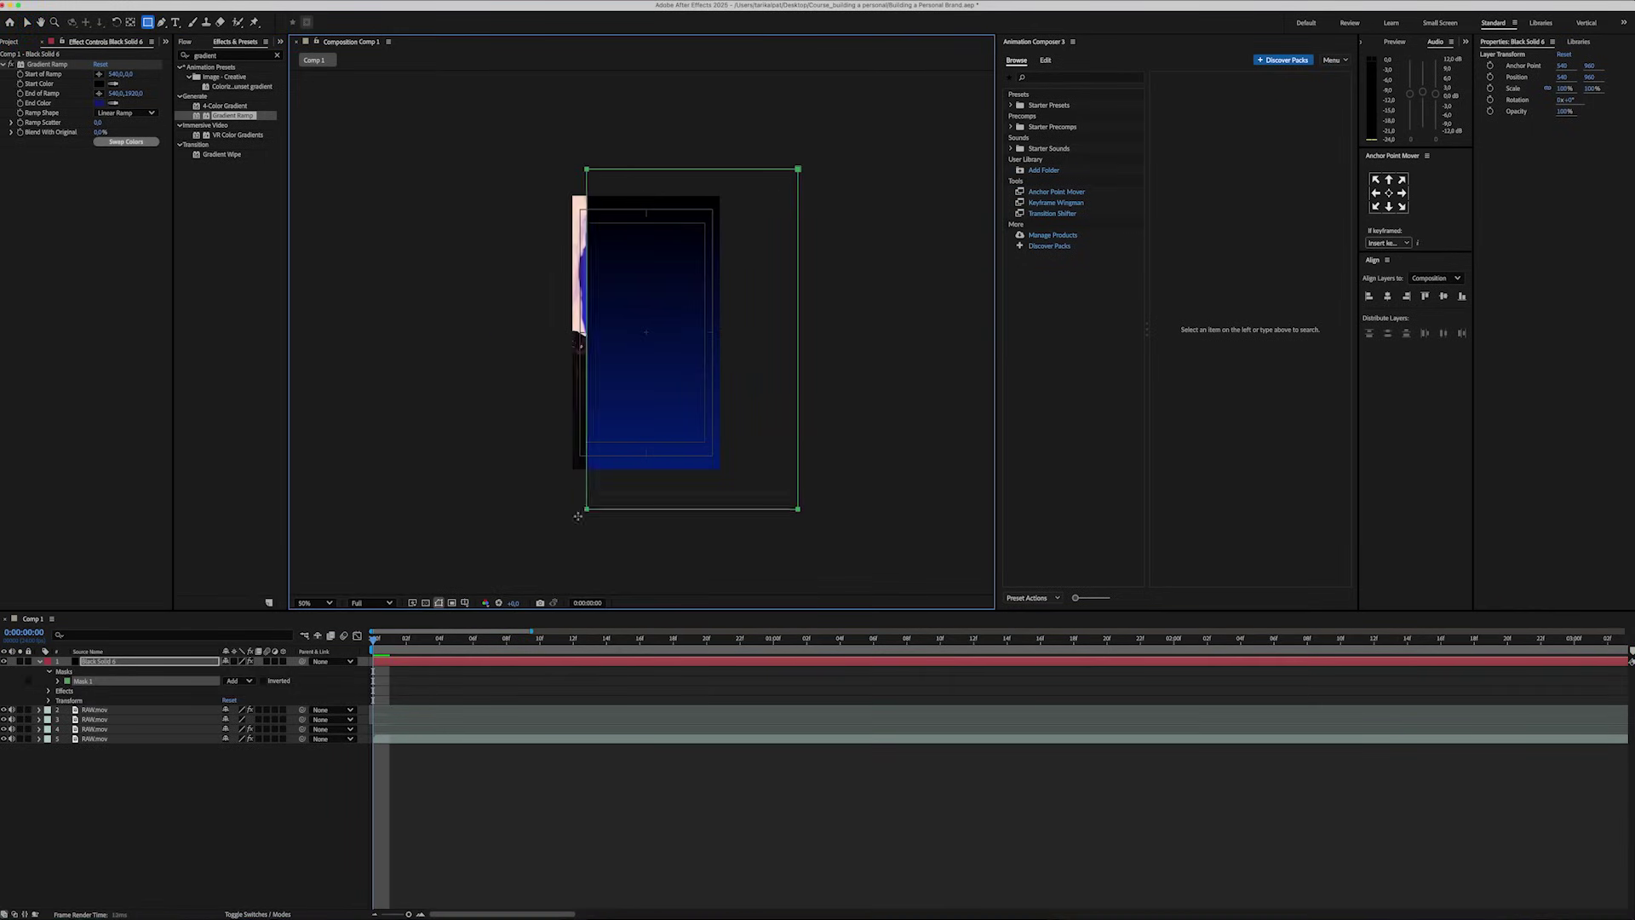
{"action": "left_click", "coordinate": [406, 643]}
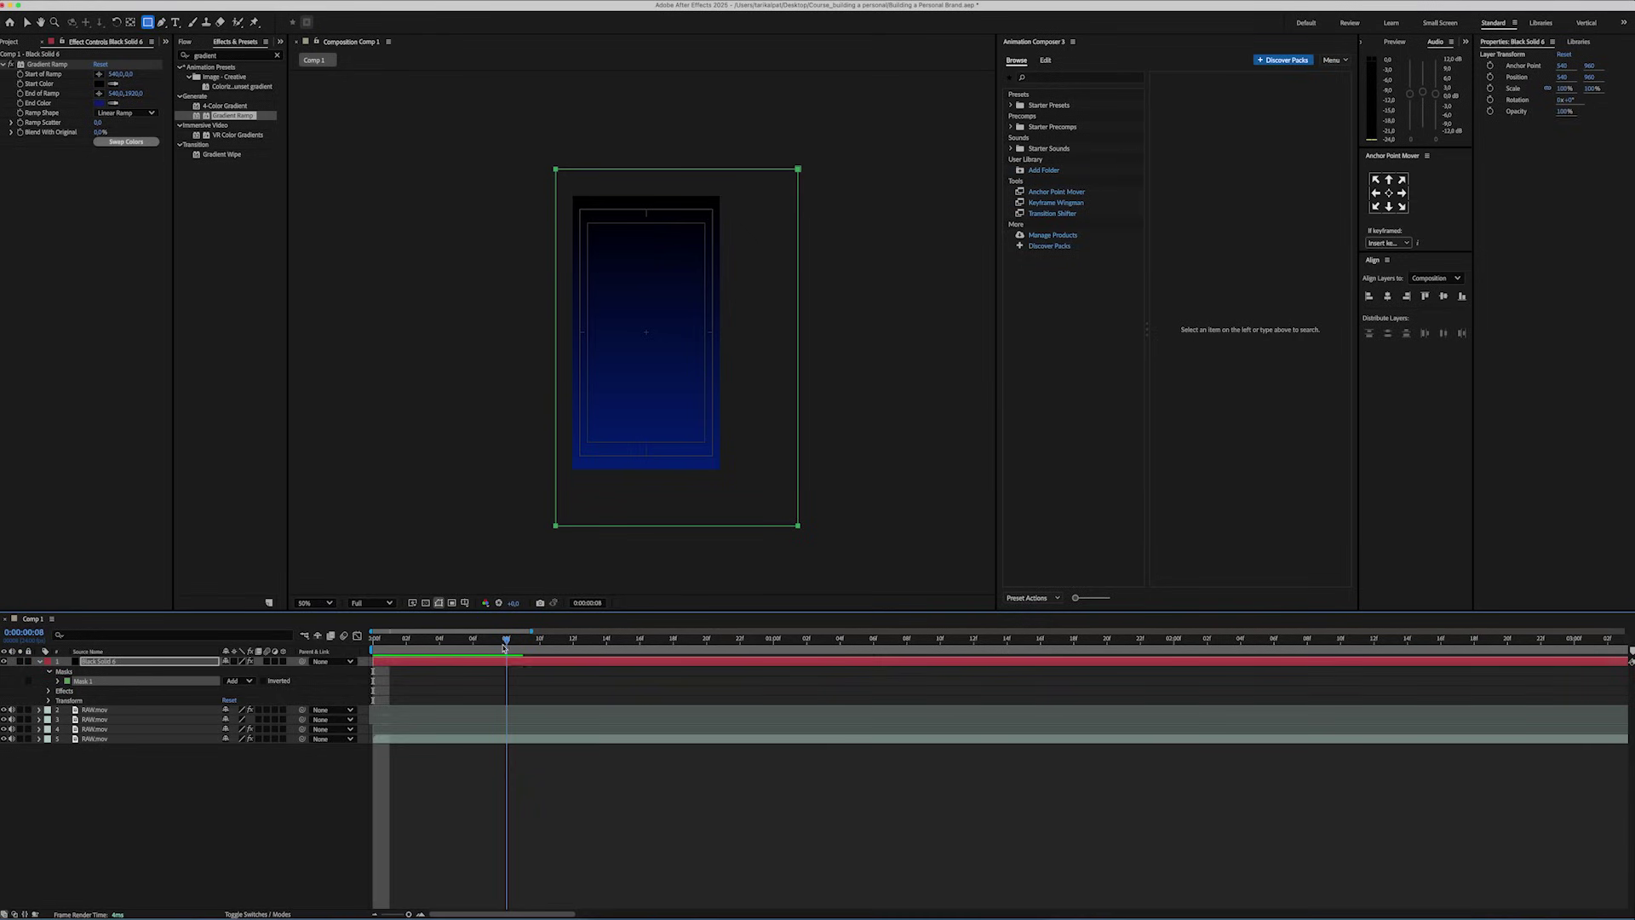
{"action": "key", "text": "m"}
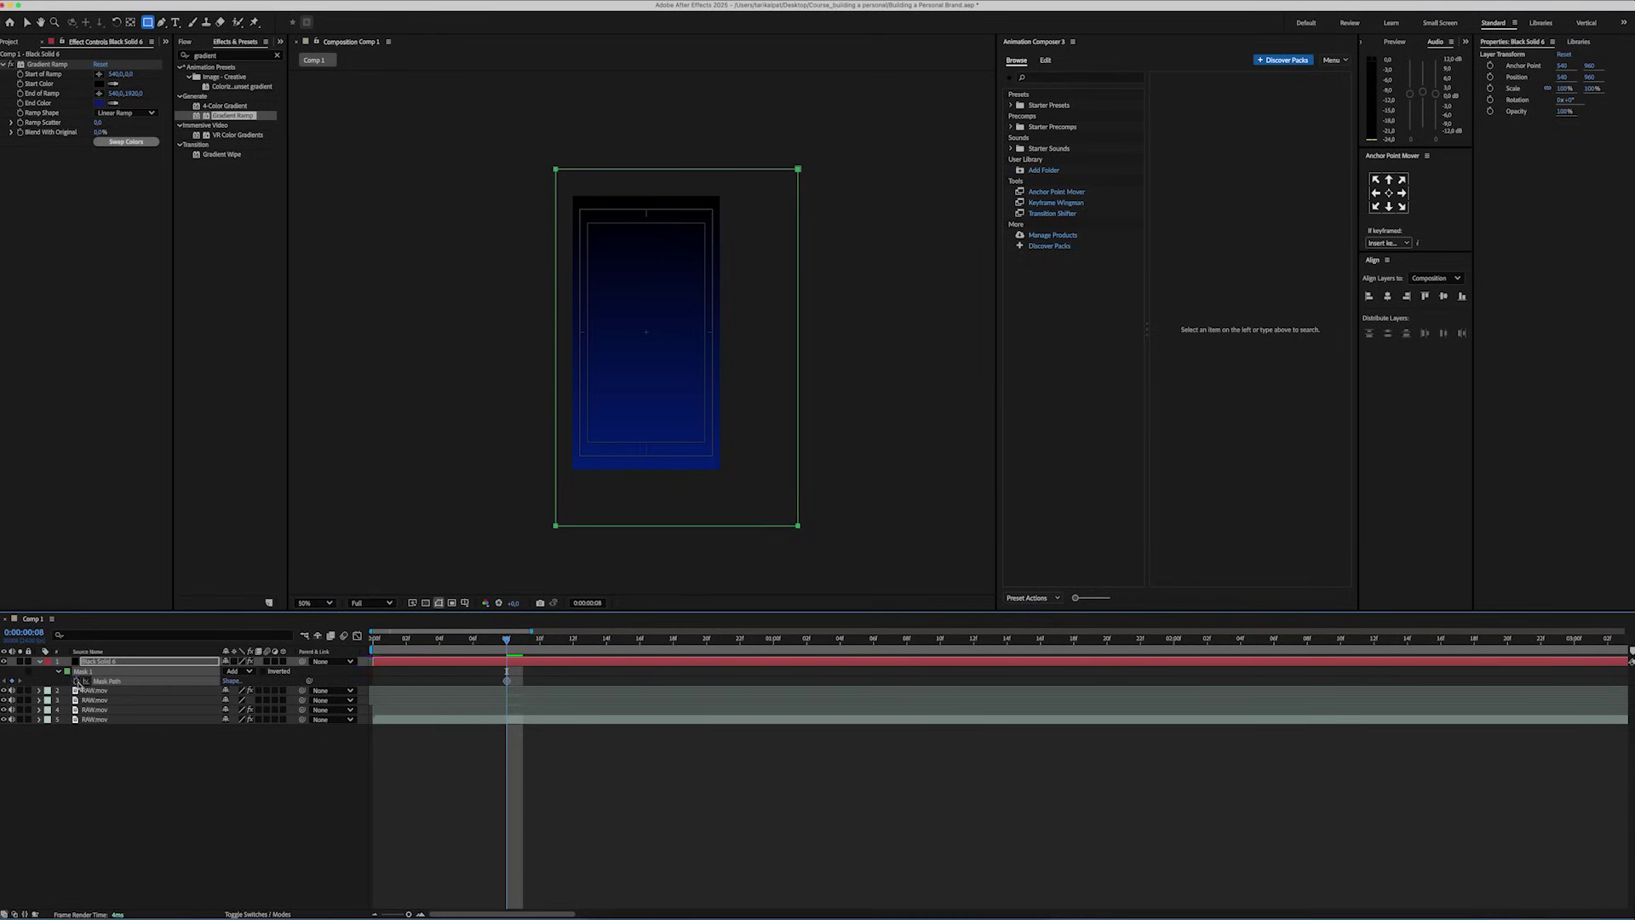
{"action": "left_click_drag", "start_coordinate": [526, 143], "coordinate": [631, 608]}
{"action": "left_click_drag", "start_coordinate": [555, 525], "coordinate": [719, 525]}
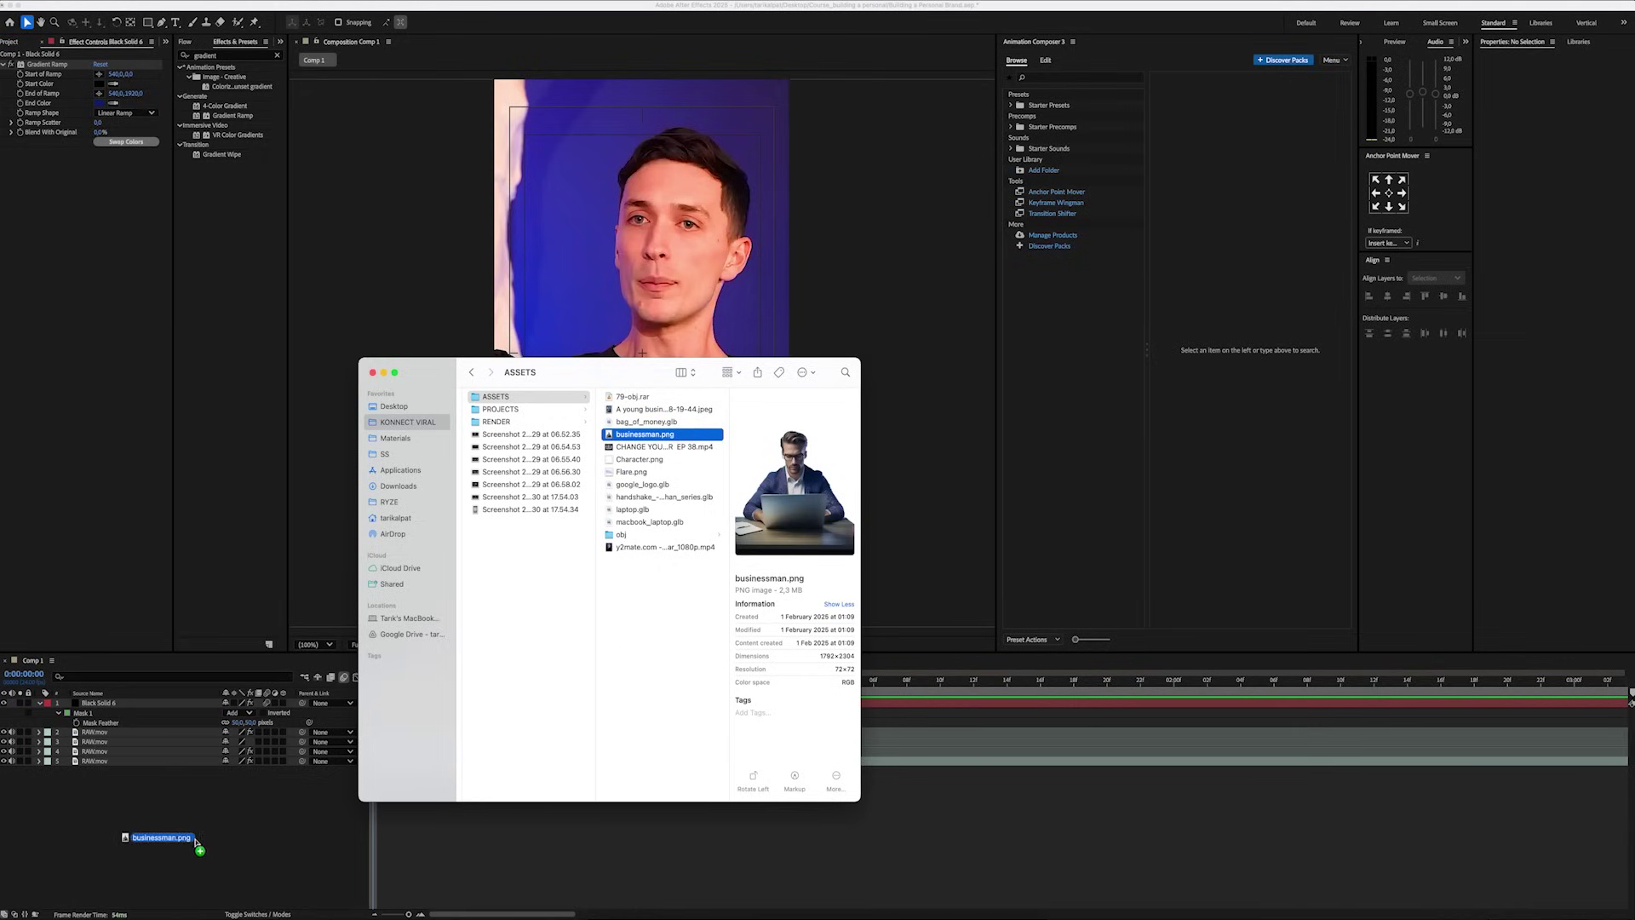
Add businessman.png as the top layer and keyframe its position to rise from below the frame at frame 0 into place at frame 14.
{"action": "left_click_drag", "start_coordinate": [195, 840], "coordinate": [196, 835]}
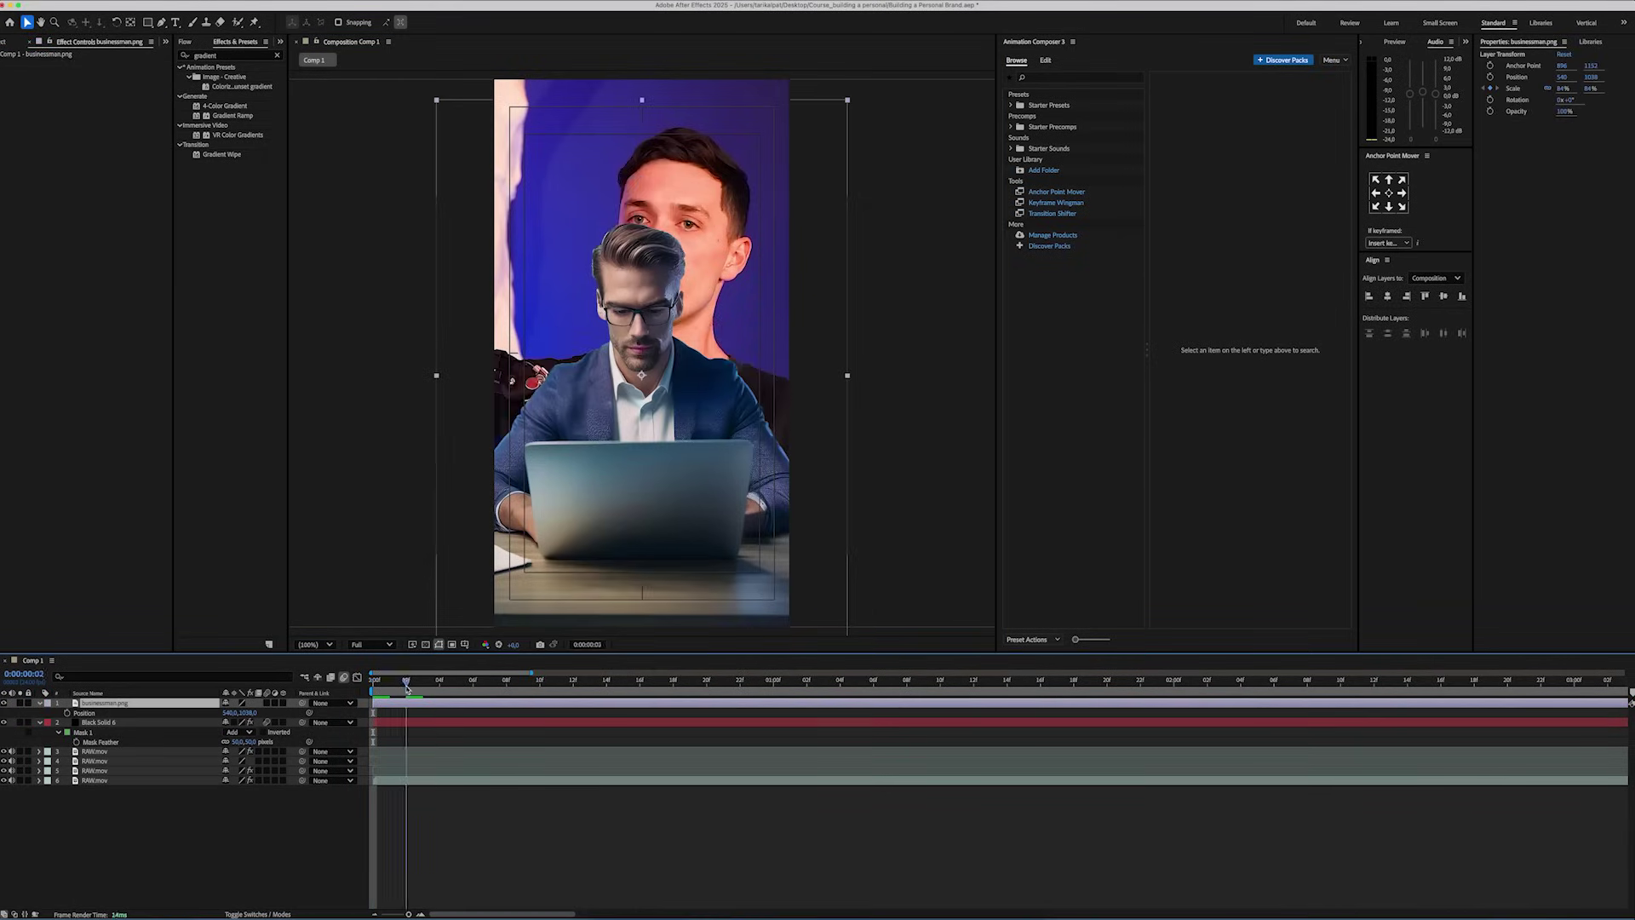
{"action": "left_click_drag", "start_coordinate": [406, 688], "coordinate": [590, 688]}
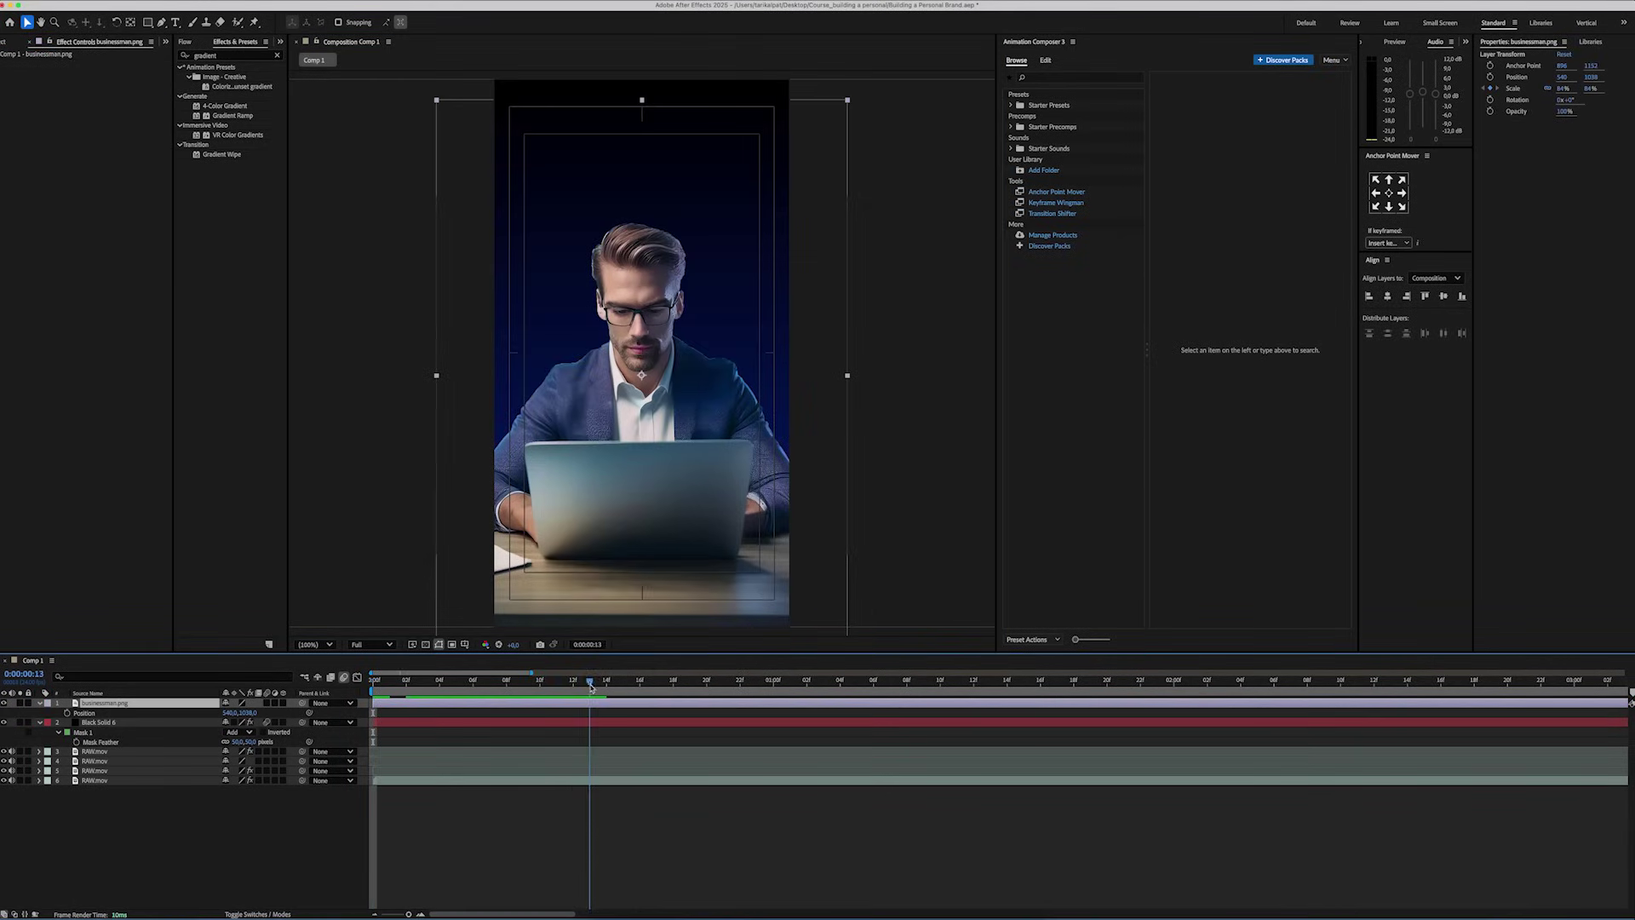
{"action": "key", "text": "u"}
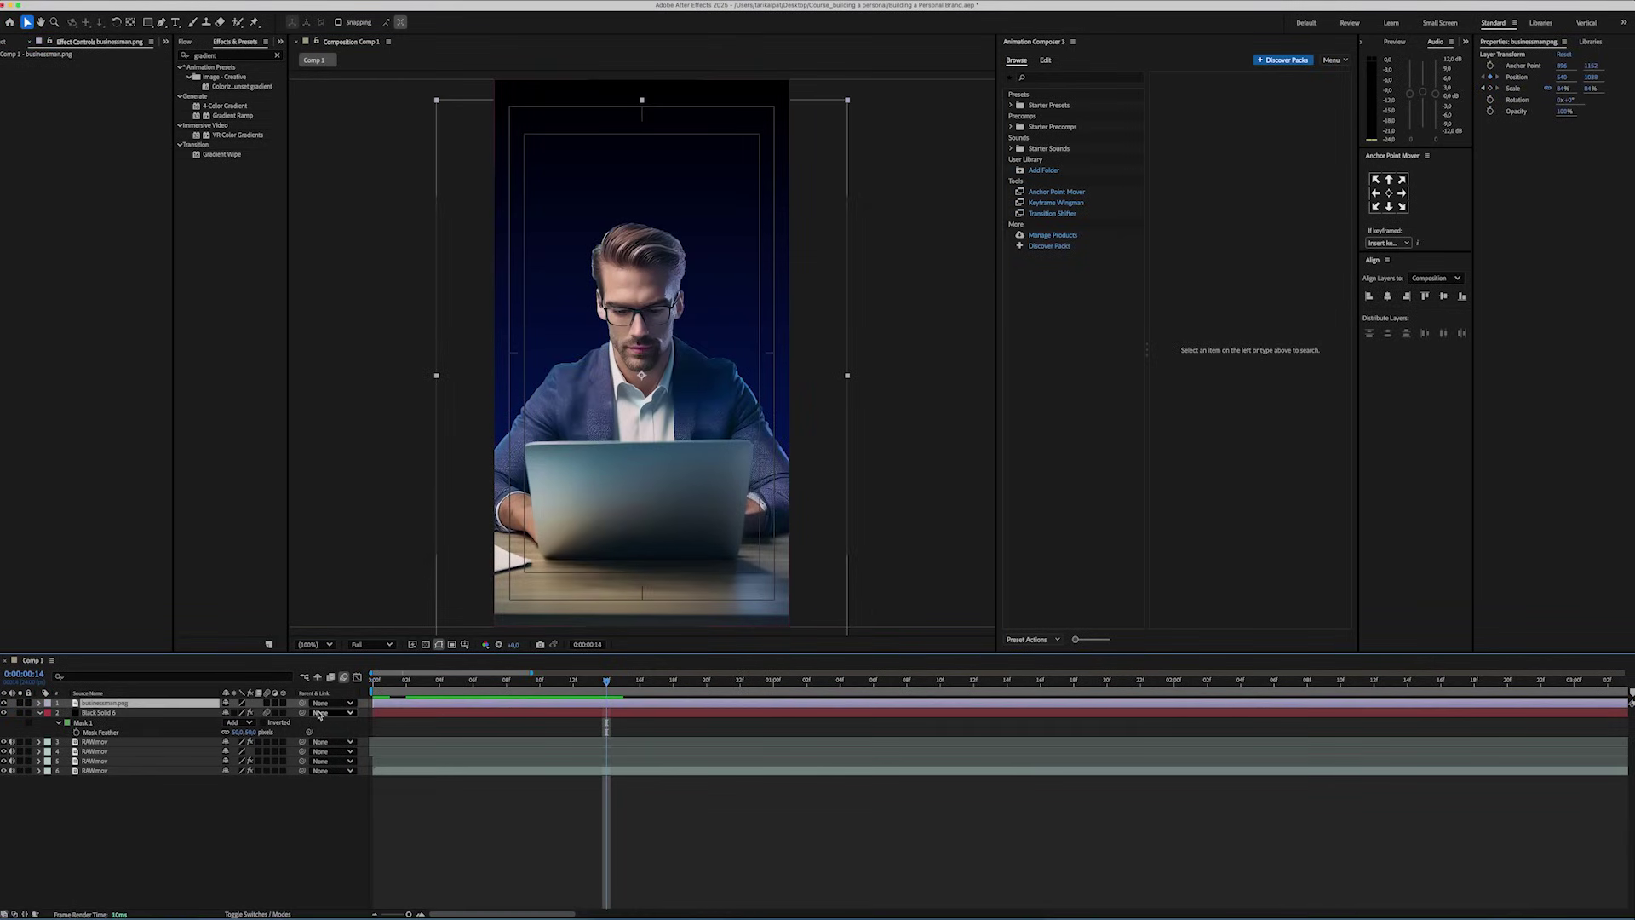
{"action": "key", "text": "u"}
{"action": "key", "text": "j"}
{"action": "left_click_drag", "start_coordinate": [250, 713], "coordinate": [357, 713]}
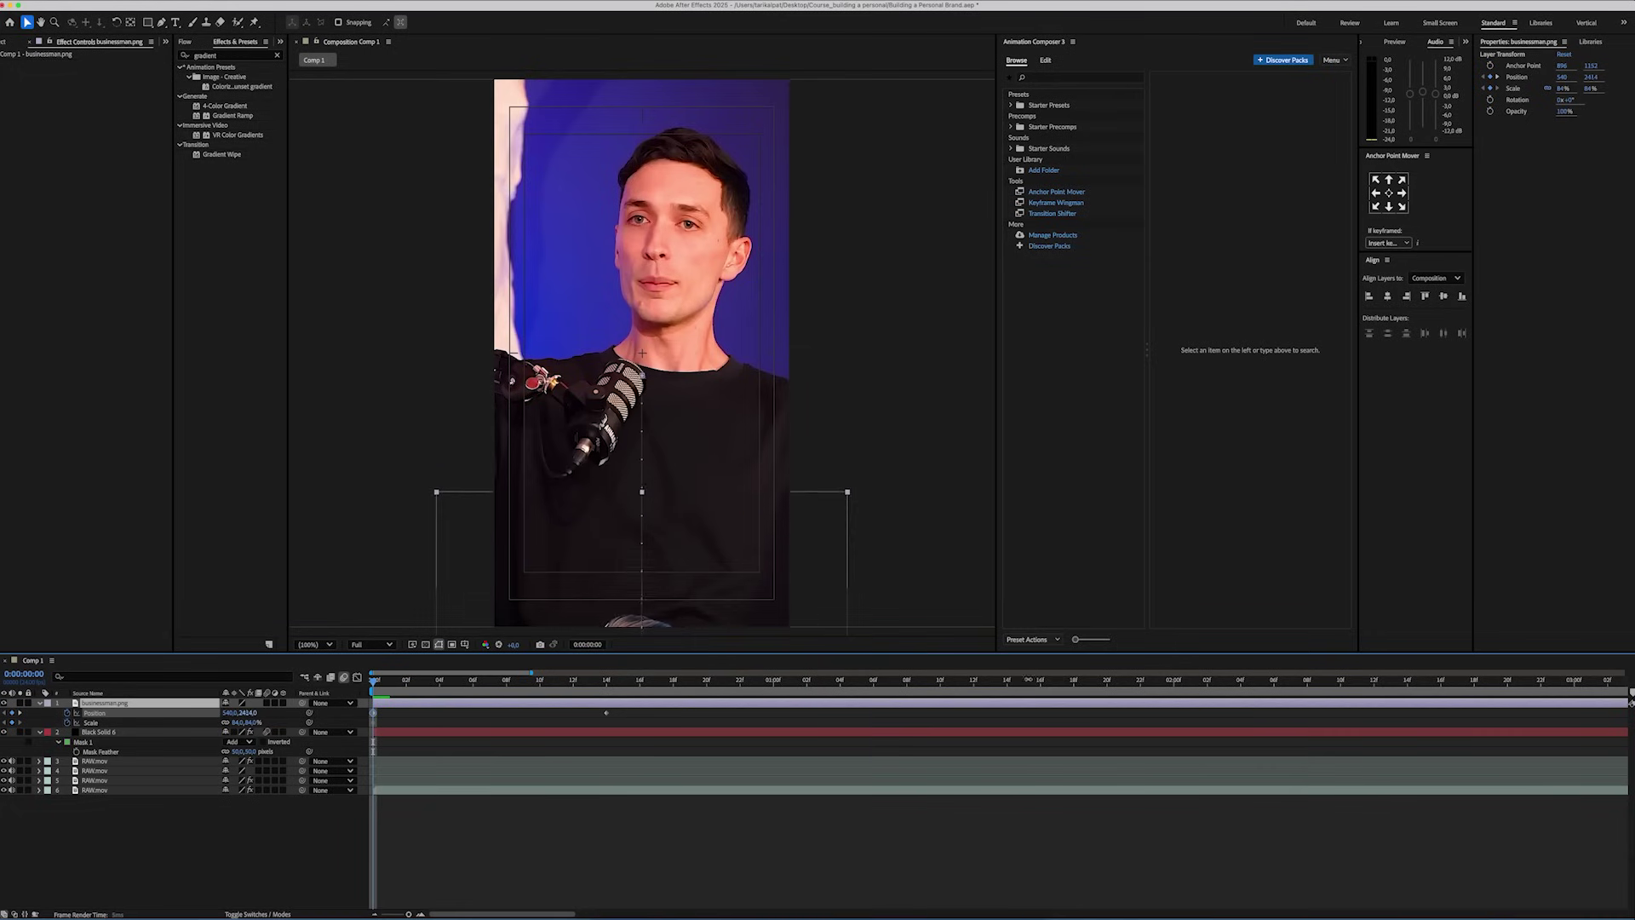
Ease the businessman layer's position keyframes and shape the speed graph so the motion peaks early and slows toward the end.
{"action": "right_click", "coordinate": [371, 712]}
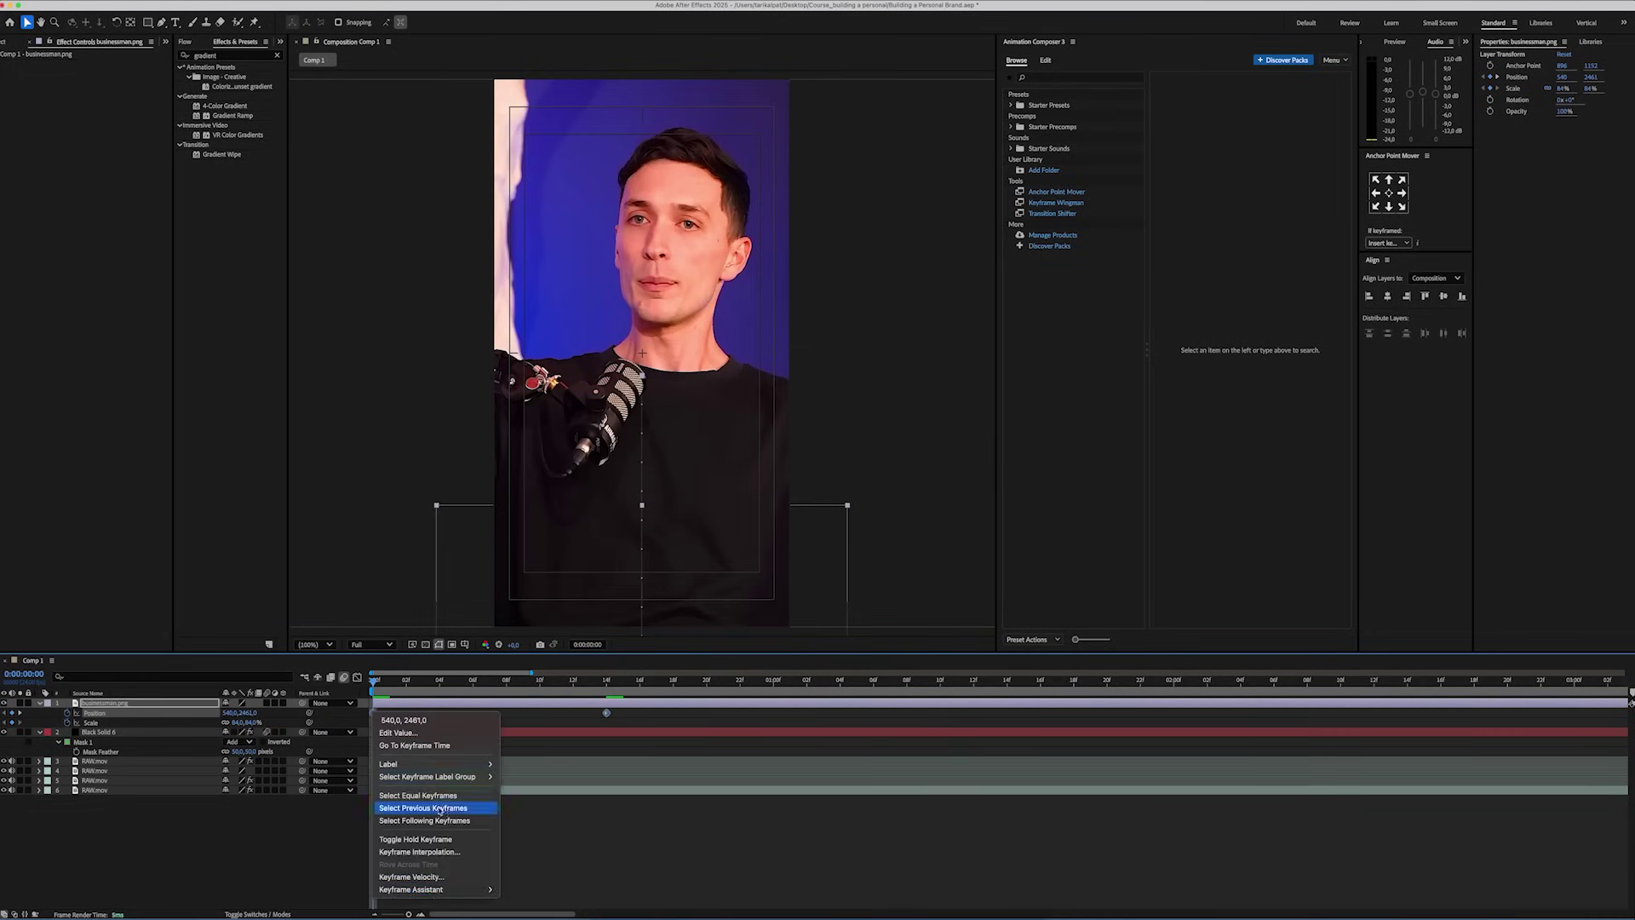
{"action": "left_click", "coordinate": [545, 831]}
{"action": "key", "text": "shift+F3"}
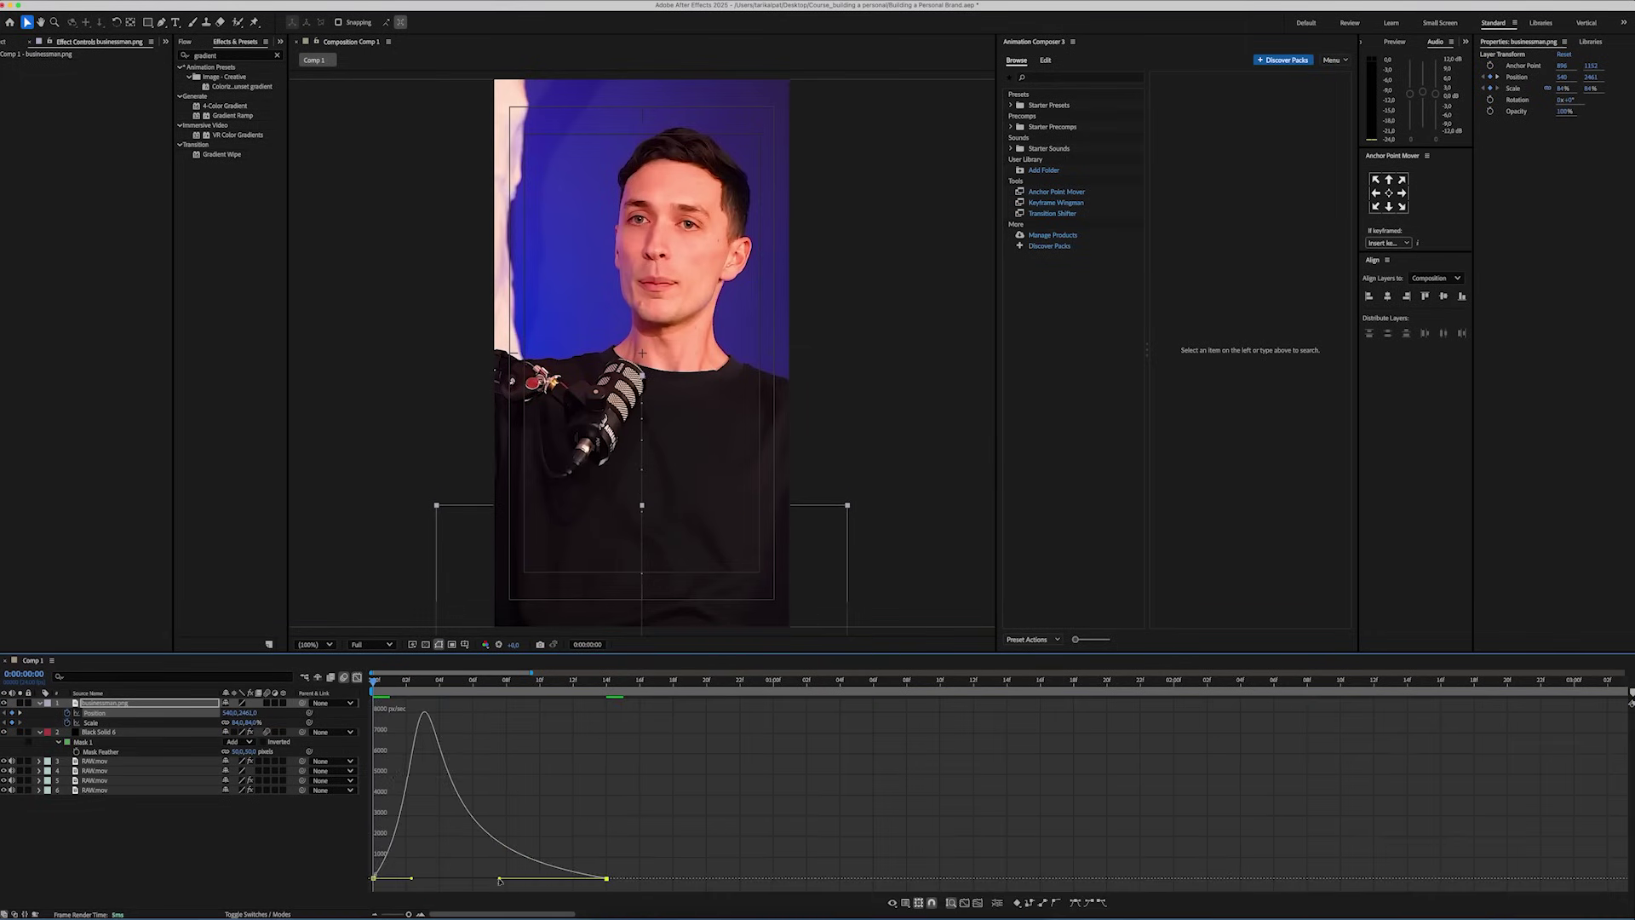
{"action": "left_click", "coordinate": [357, 678]}
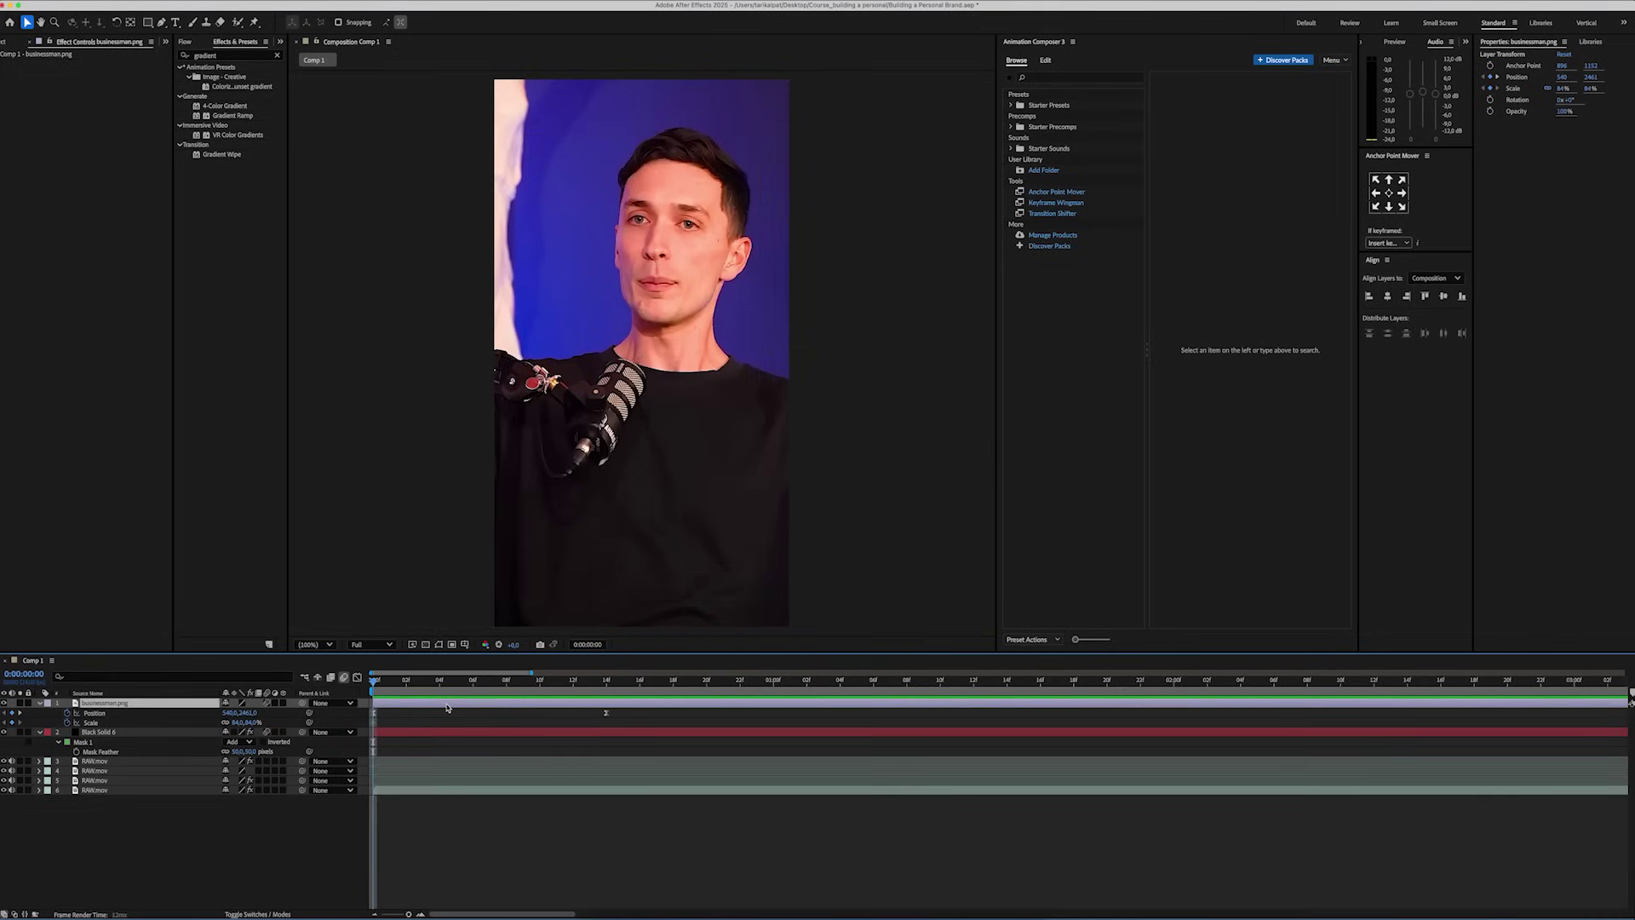
Keyframe the businessman layer's scale to 88% at 0:00:01:11 for a slow zoom and preview the animation.
{"action": "key", "text": "minus"}
{"action": "key", "text": "minus"}
{"action": "left_click", "coordinate": [474, 682]}
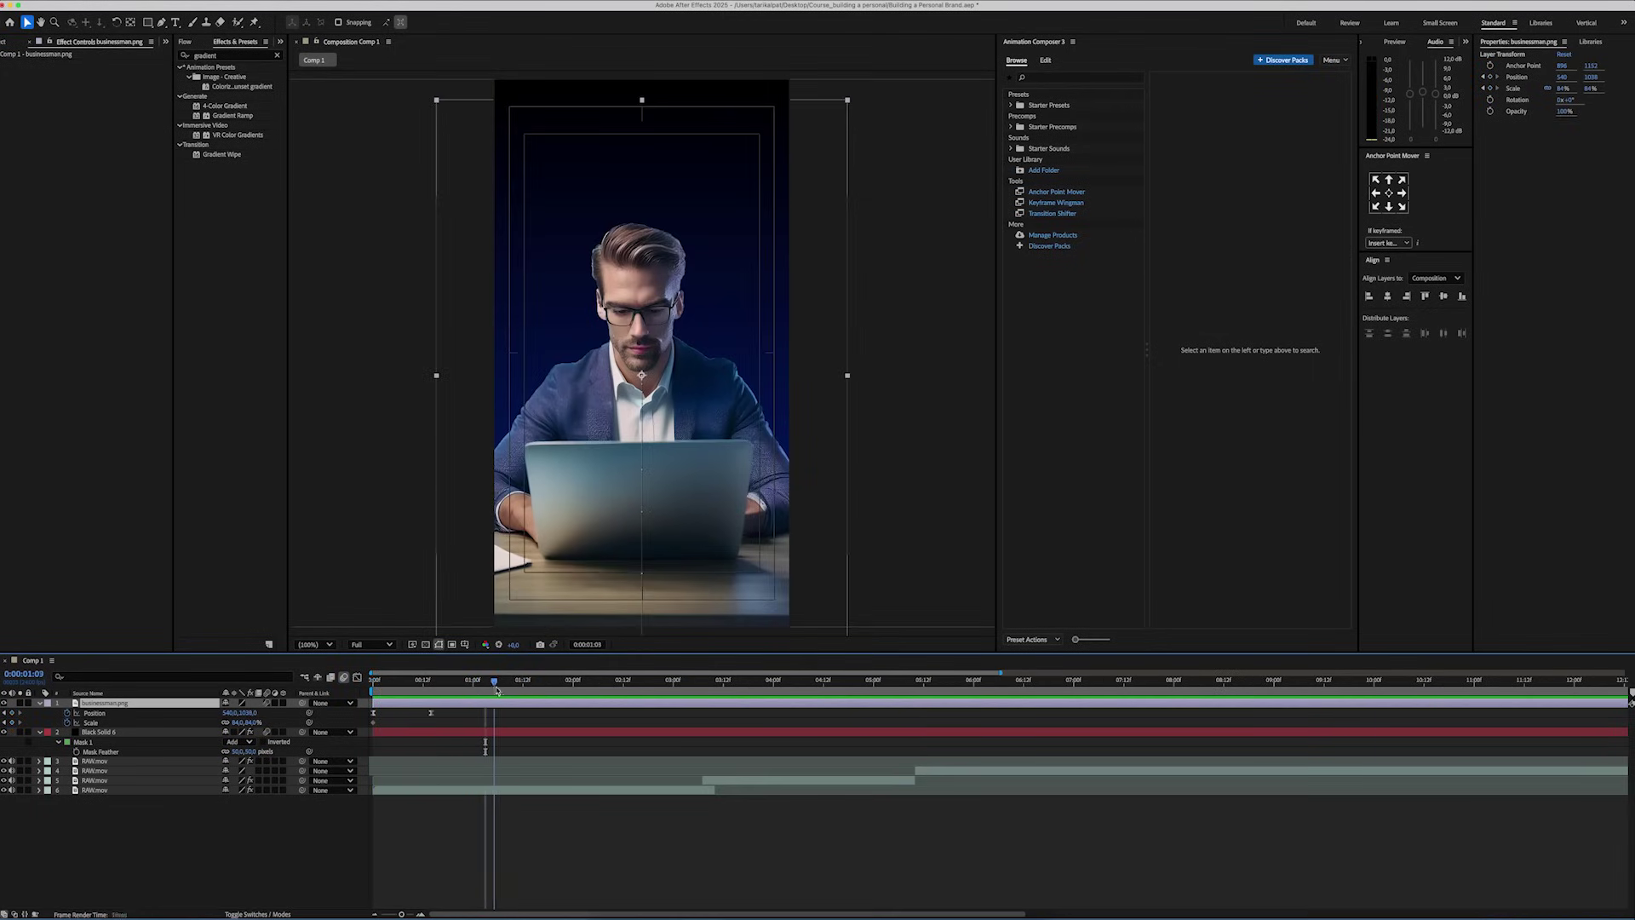
{"action": "key", "text": "Return"}
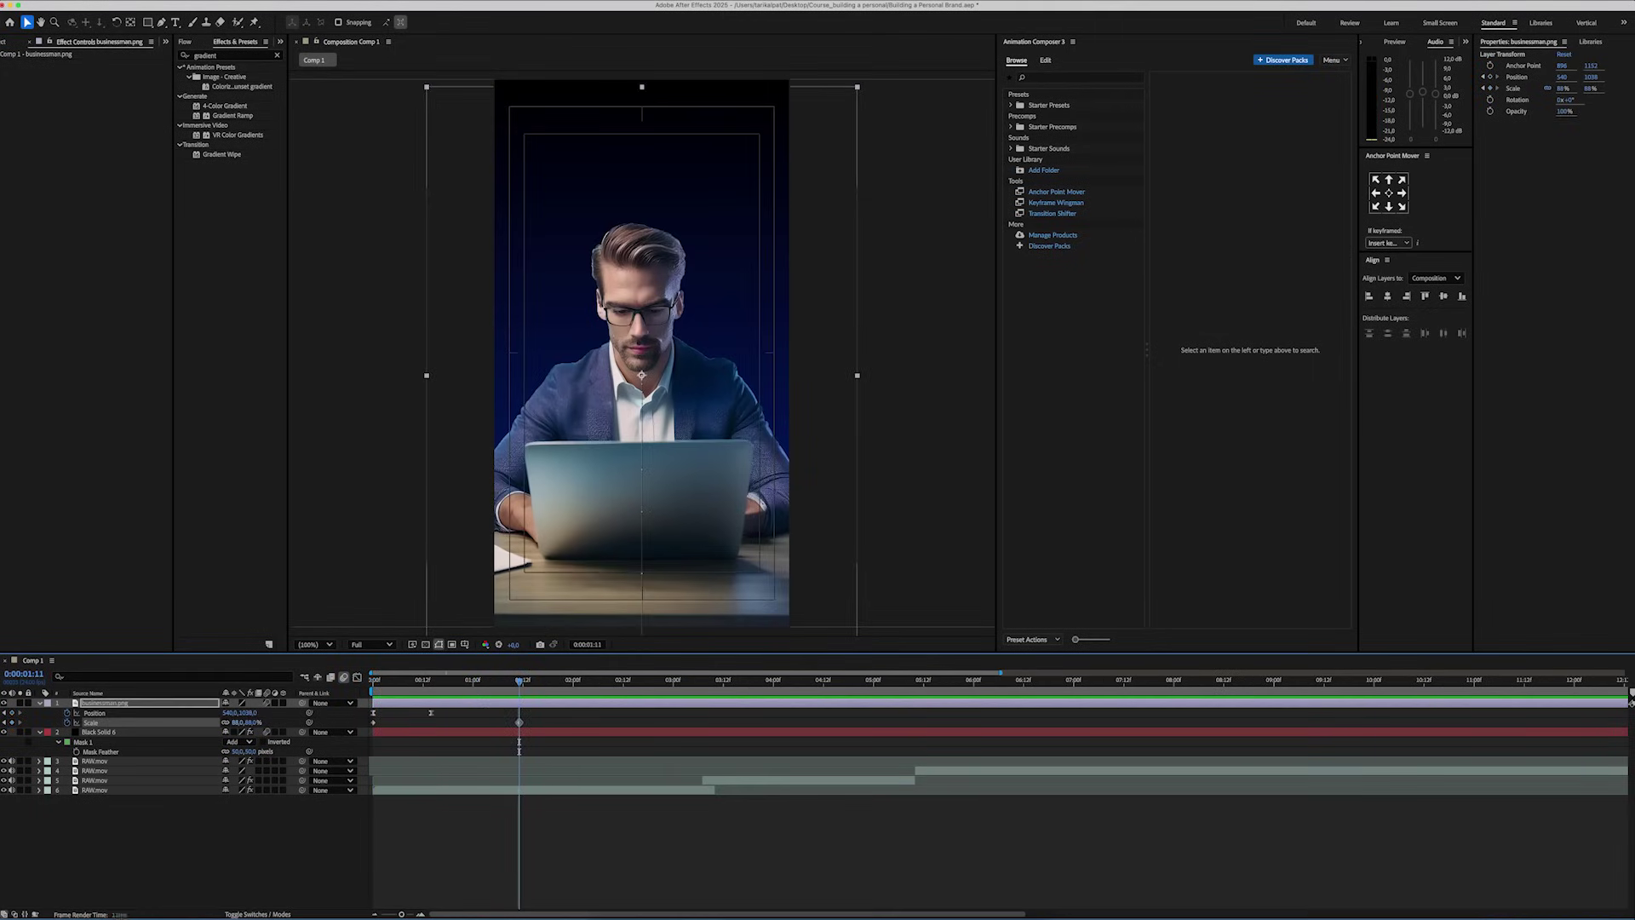
{"action": "key", "text": "space"}
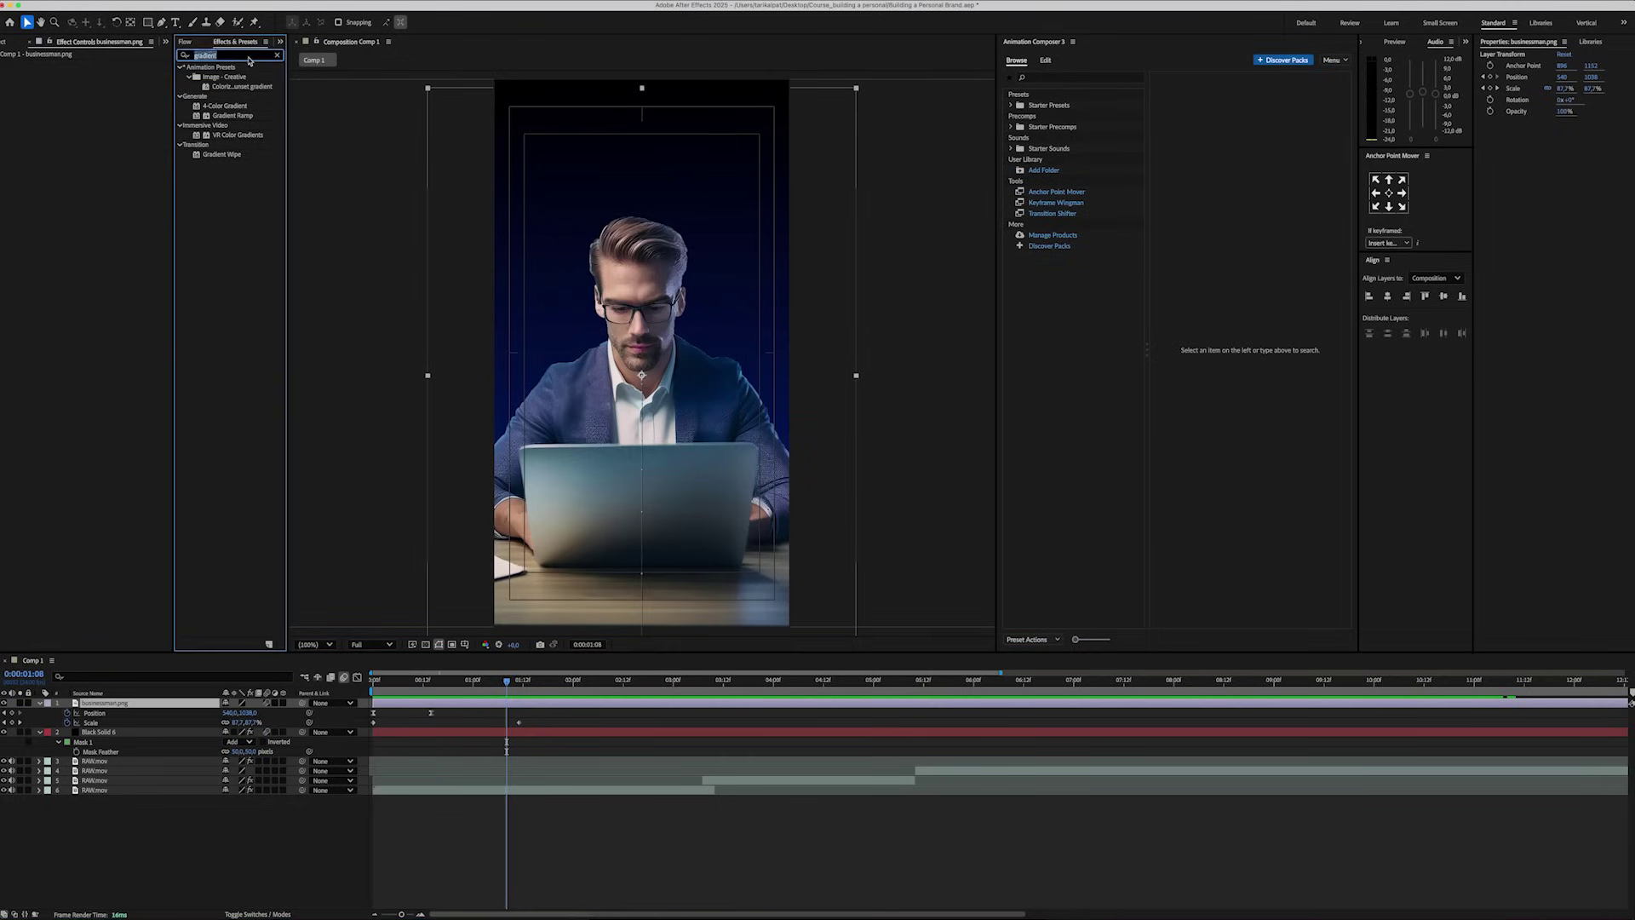
Apply Deep Glow to the businessman layer with a radius of 40 and an exposure of 0.20.
{"action": "type", "text": "geep g"}
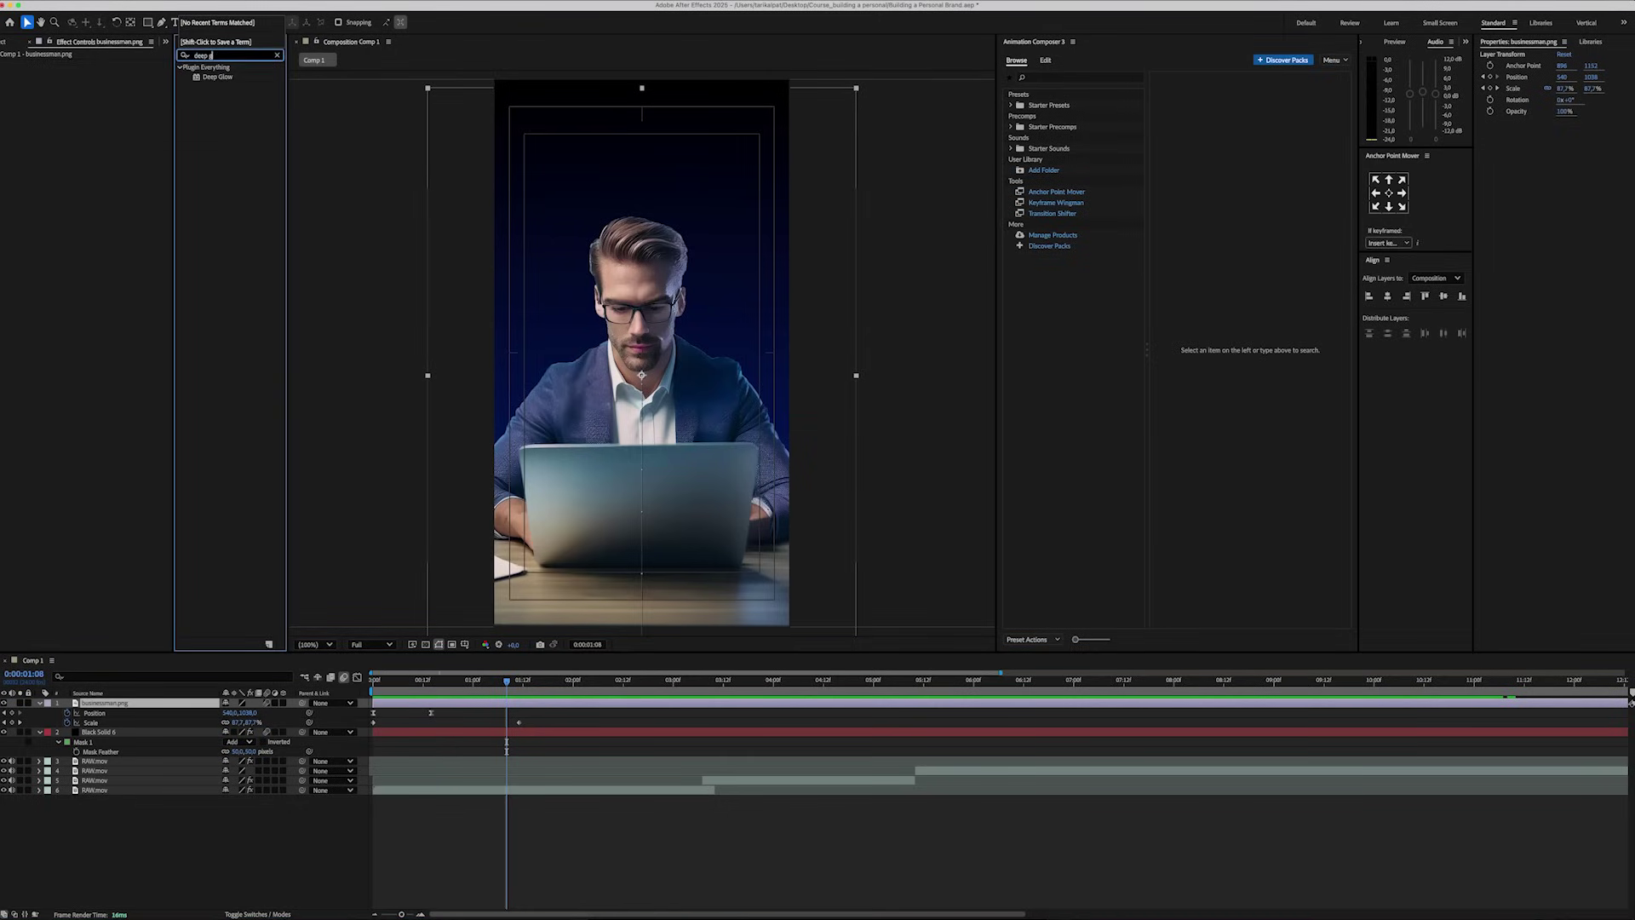
{"action": "double_click", "coordinate": [215, 77]}
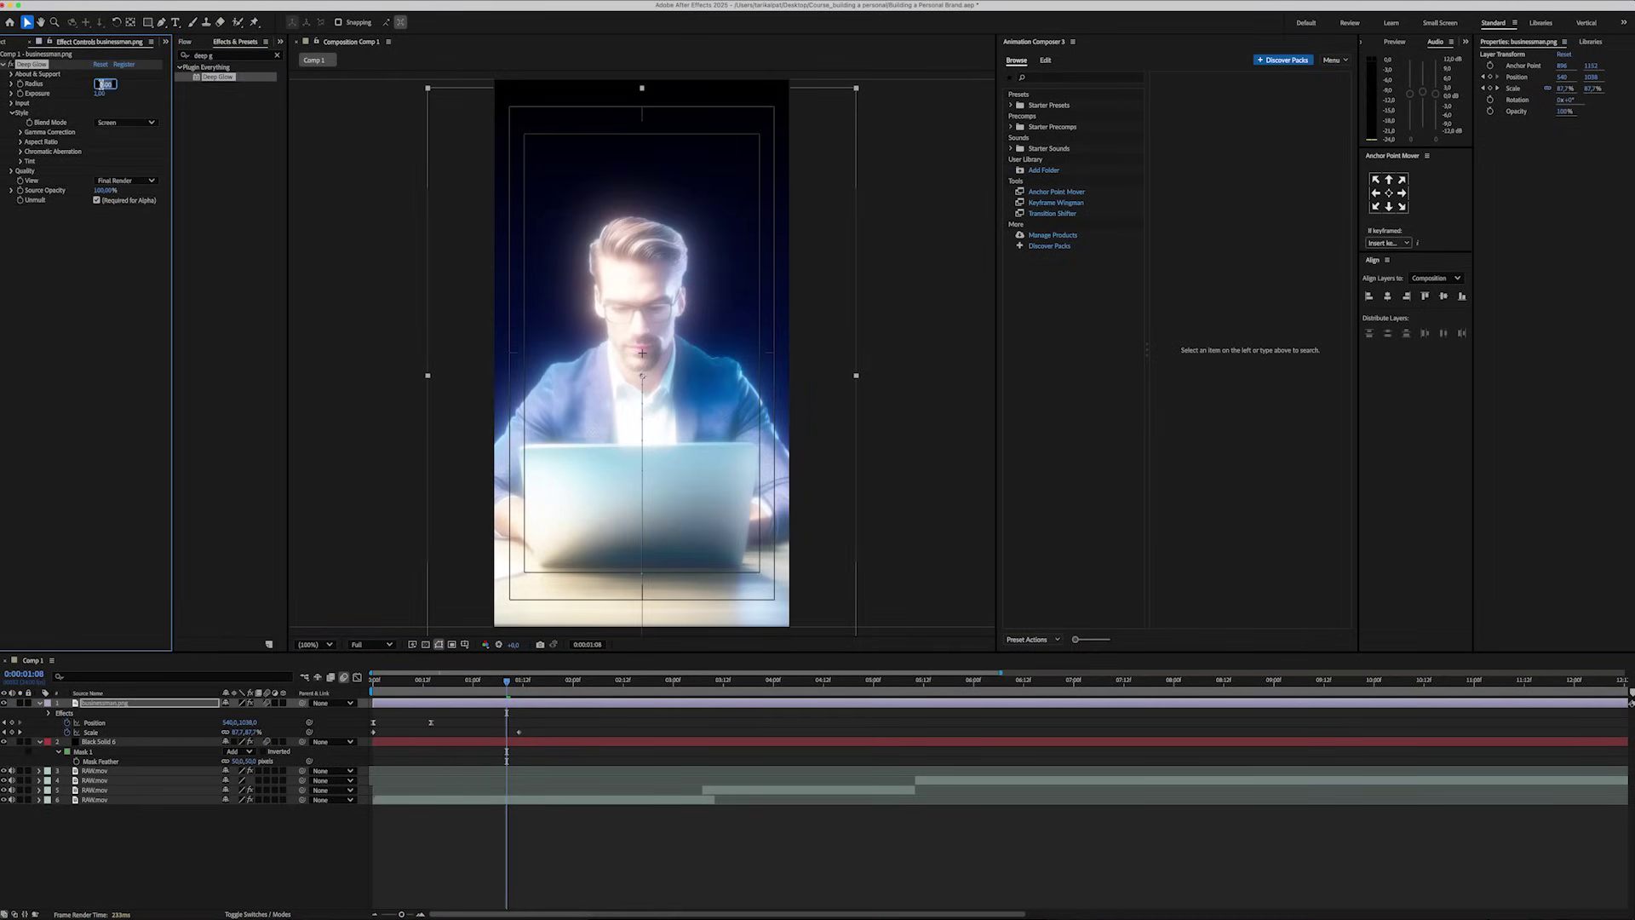
{"action": "type", "text": "40"}
{"action": "key", "text": "Return"}
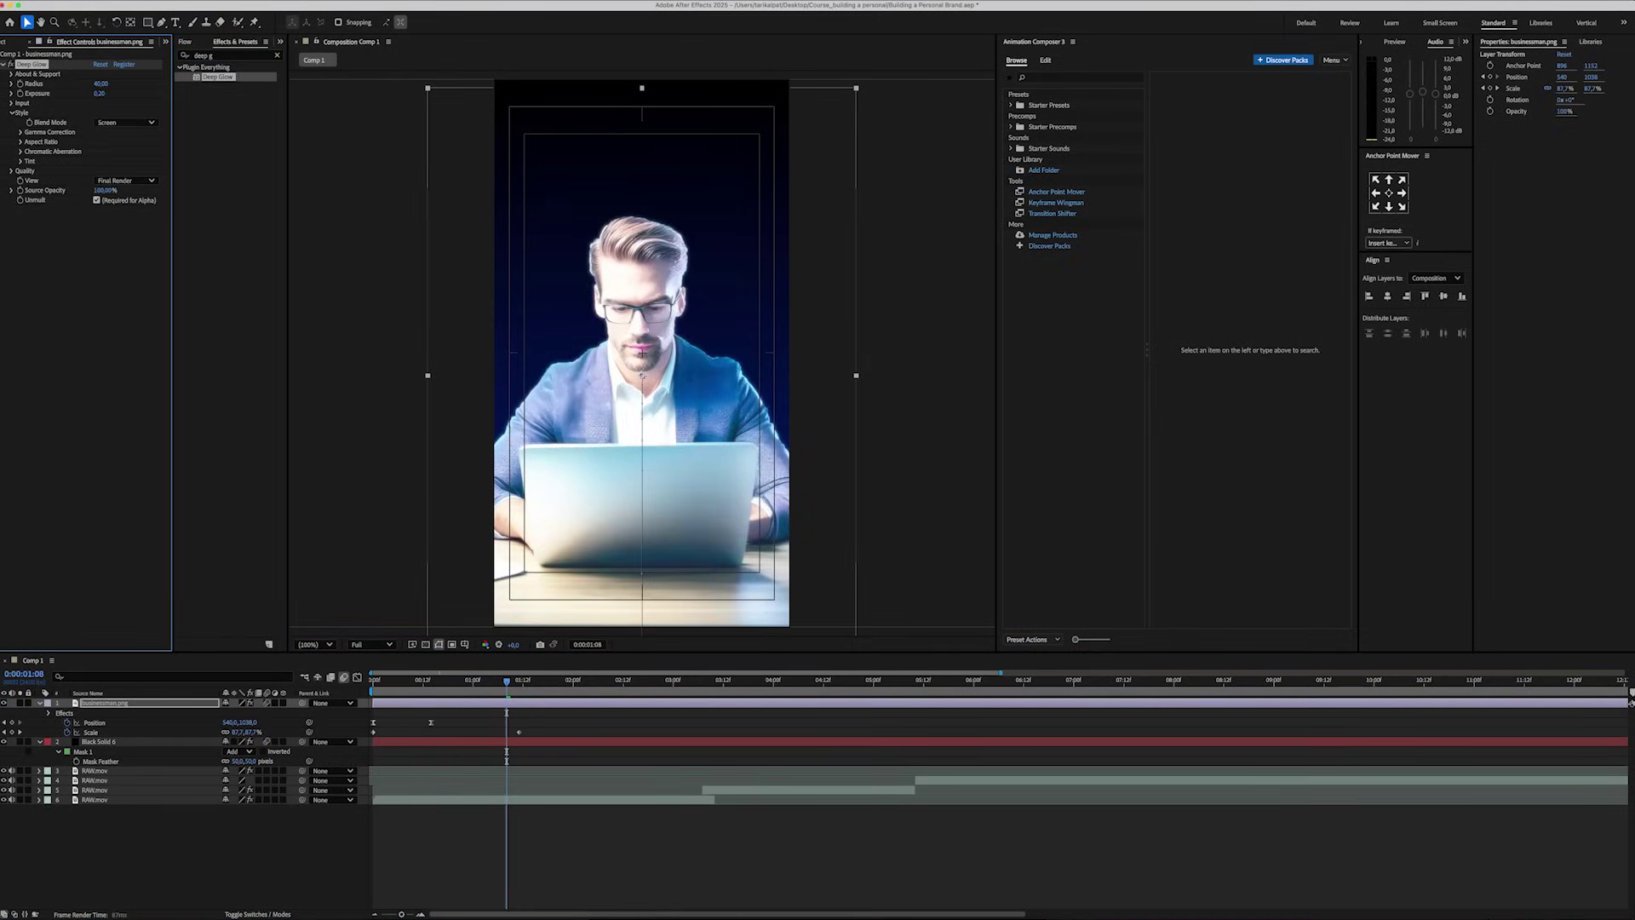
Apply Lumetri Color to the businessman layer, raising the contrast and lowering the highlights.
{"action": "left_click", "coordinate": [213, 55]}
{"action": "type", "text": "lumetri"}
{"action": "double_click", "coordinate": [229, 77]}
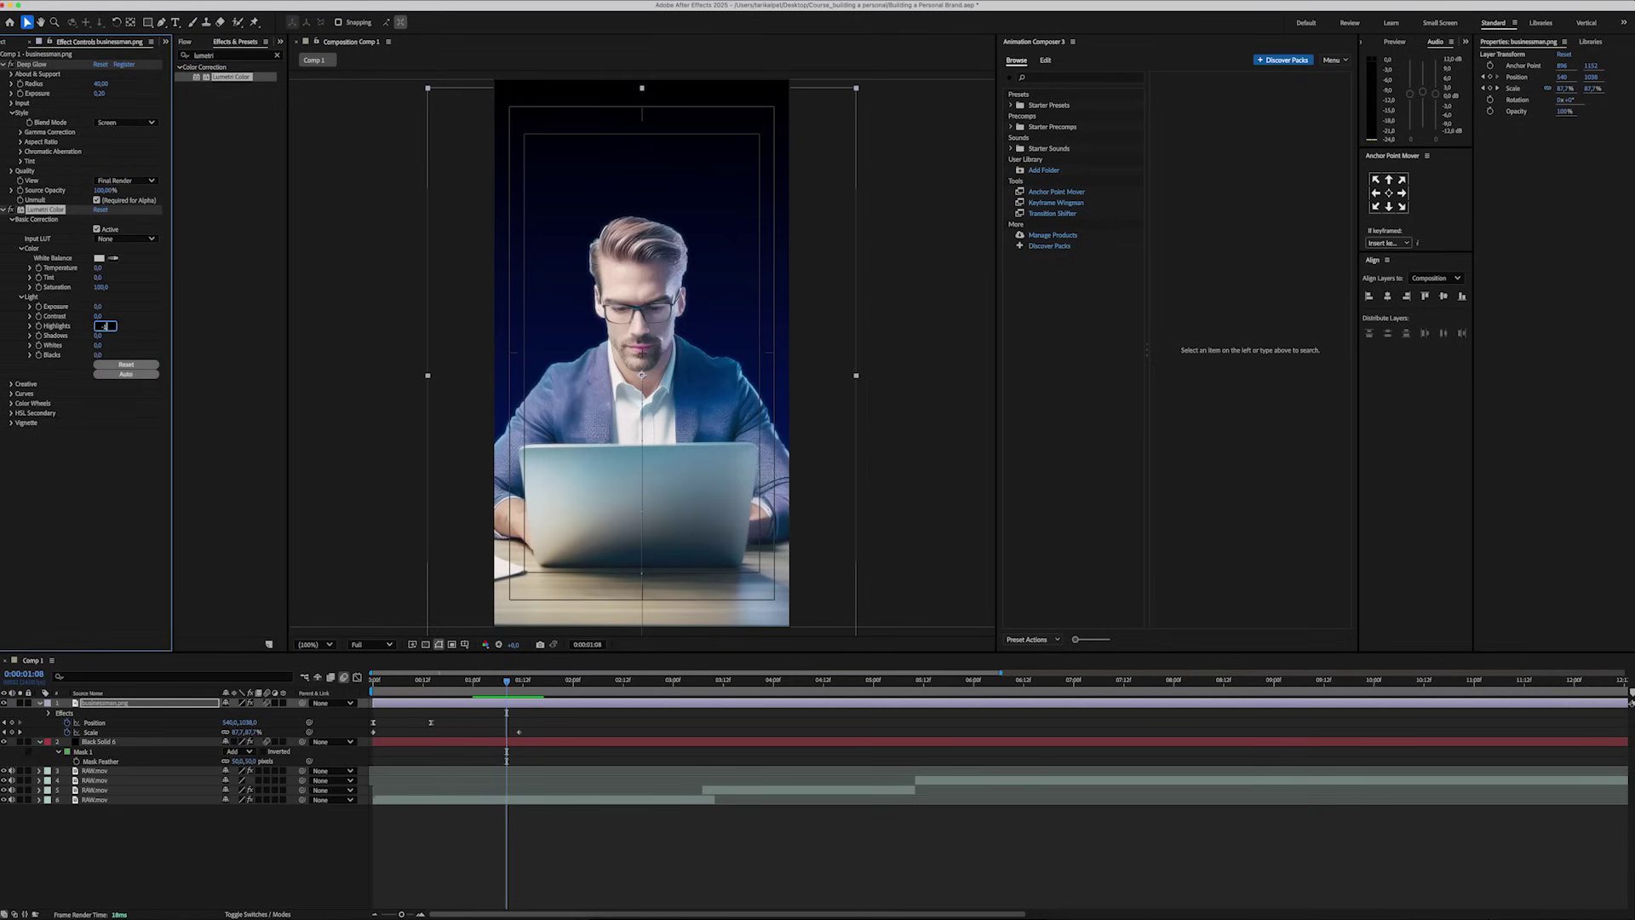
{"action": "key", "text": "Return"}
Apply Hue/Saturation to the businessman layer with master hue 5°, saturation 5 and lightness -20.
{"action": "left_click", "coordinate": [198, 54]}
{"action": "type", "text": "hue"}
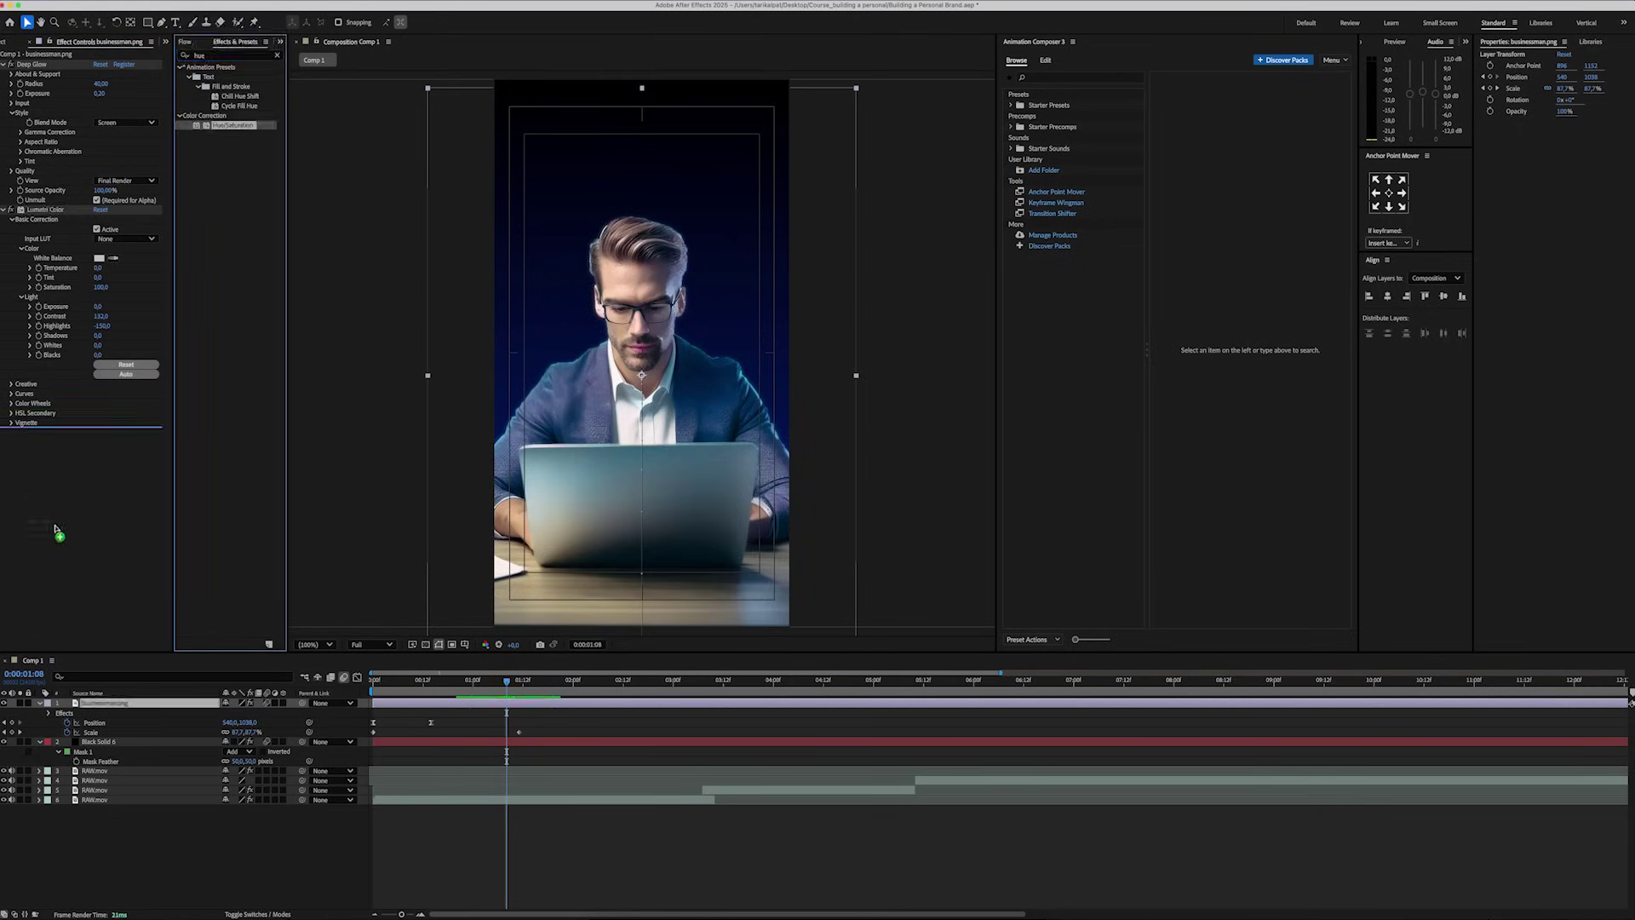
{"action": "left_click_drag", "start_coordinate": [58, 532], "coordinate": [106, 499]}
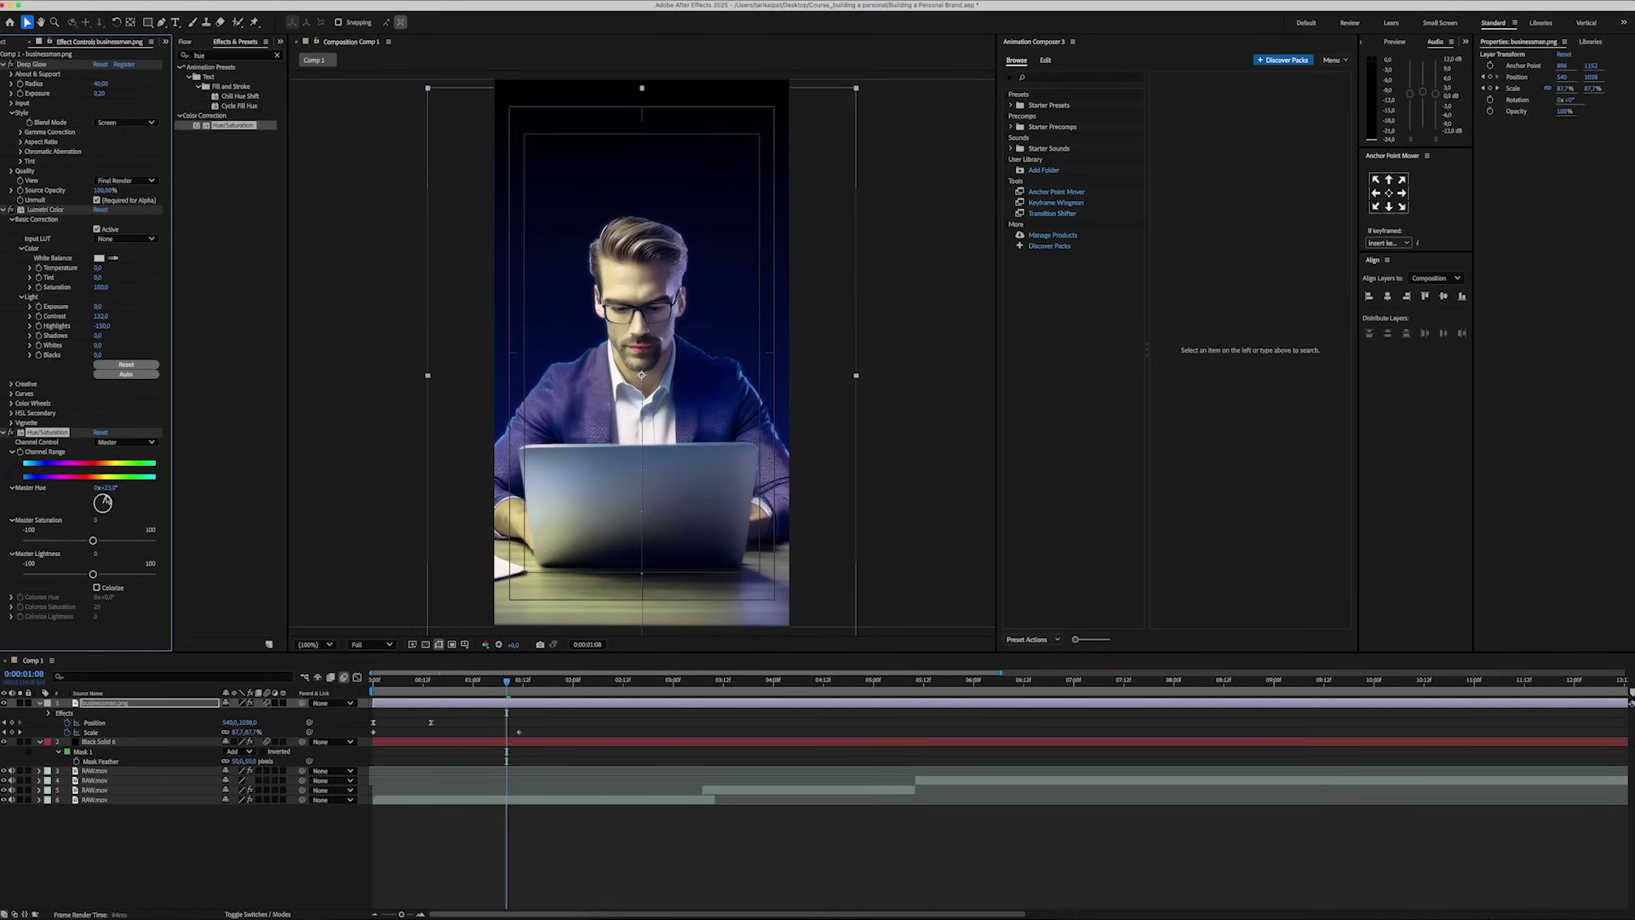
{"action": "type", "text": "5"}
{"action": "key", "text": "Return"}
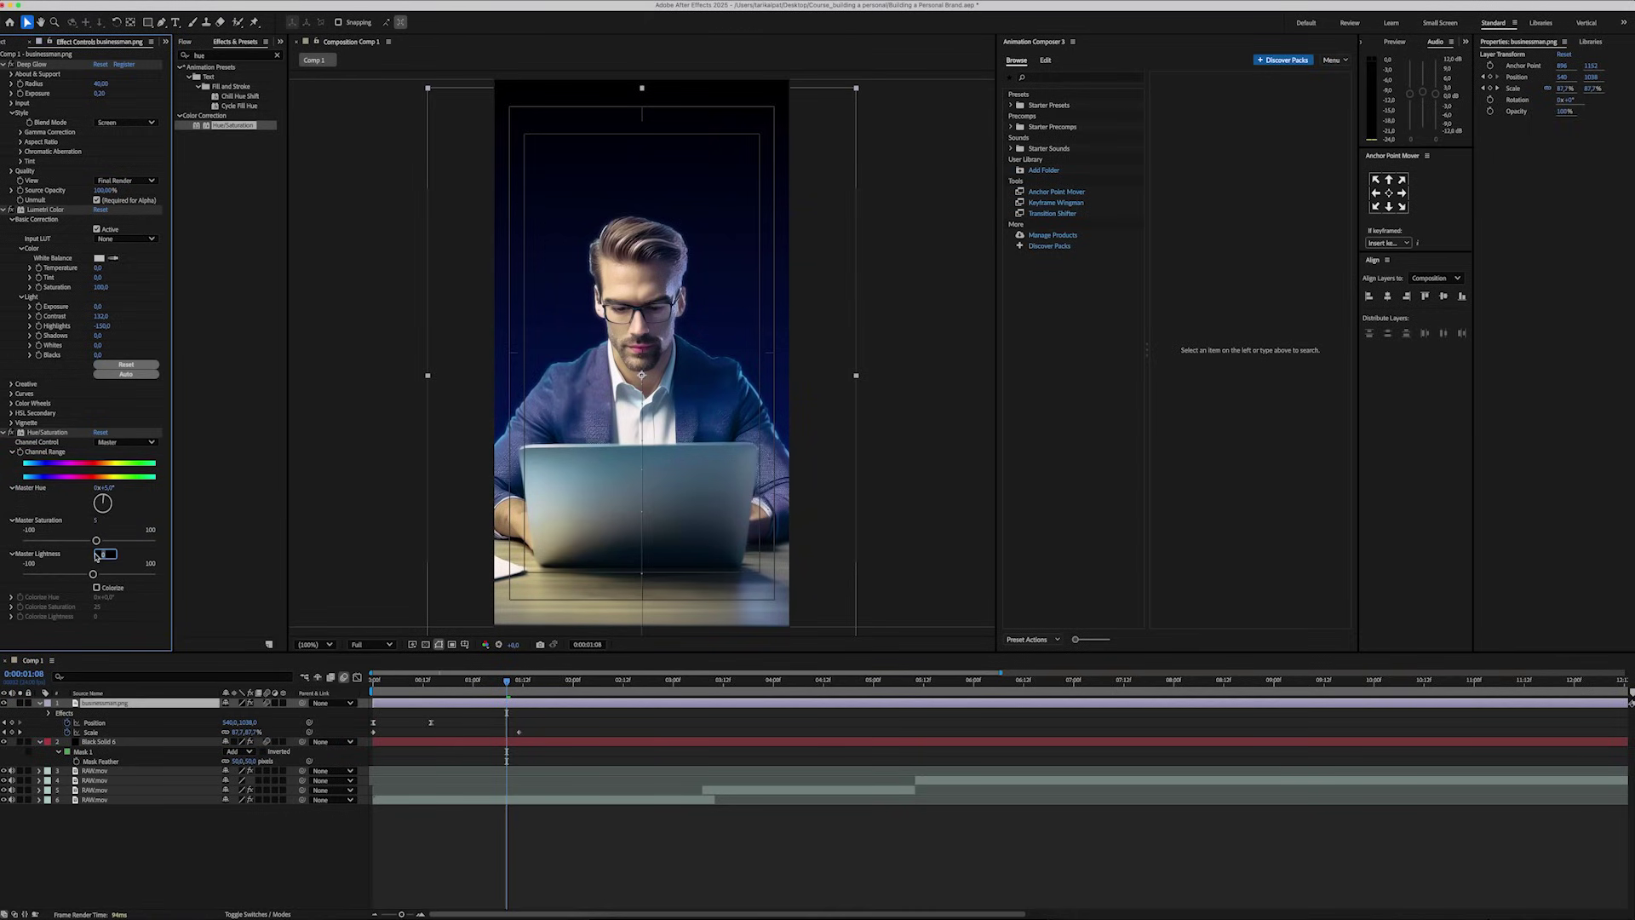
{"action": "type", "text": "-20"}
{"action": "key", "text": "Return"}
{"action": "key", "text": "u"}
Add a new text layer reading PERSONAL BRAND on two lines.
{"action": "left_click", "coordinate": [160, 832]}
{"action": "right_click", "coordinate": [161, 832]}
{"action": "mouse_move", "coordinate": [213, 770]}
{"action": "left_click", "coordinate": [315, 786]}
{"action": "type", "text": "PERSONAL"}
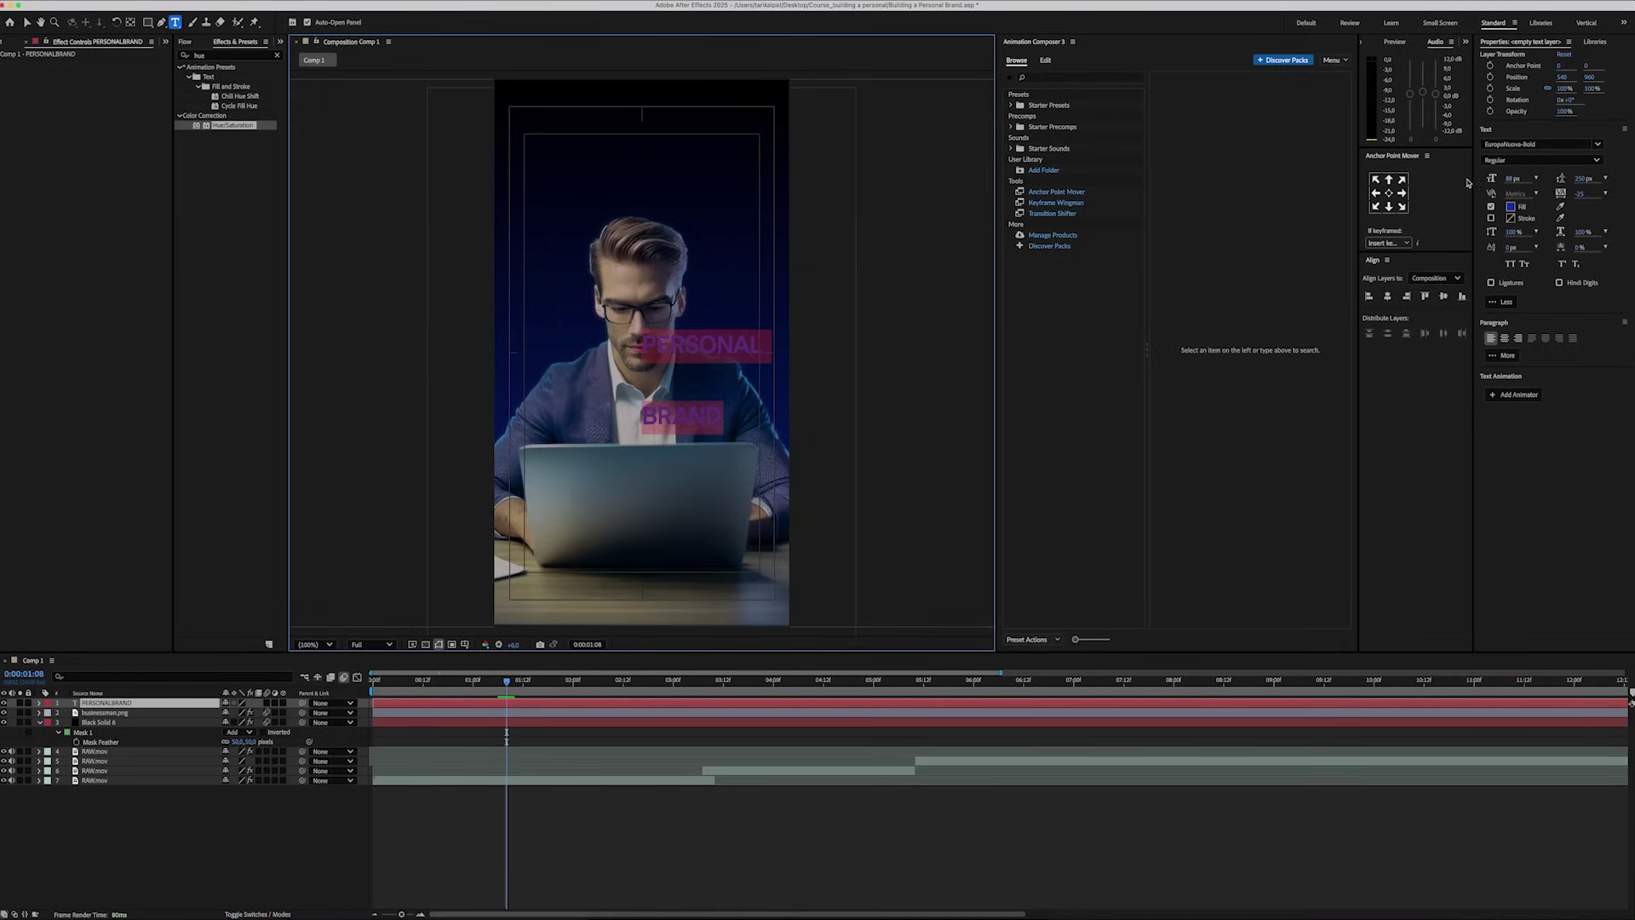
Format the PERSONAL BRAND text in Morganite ExtraBold with a white fill and a much larger font size.
{"action": "left_click", "coordinate": [1524, 144]}
{"action": "type", "text": "MORGAN"}
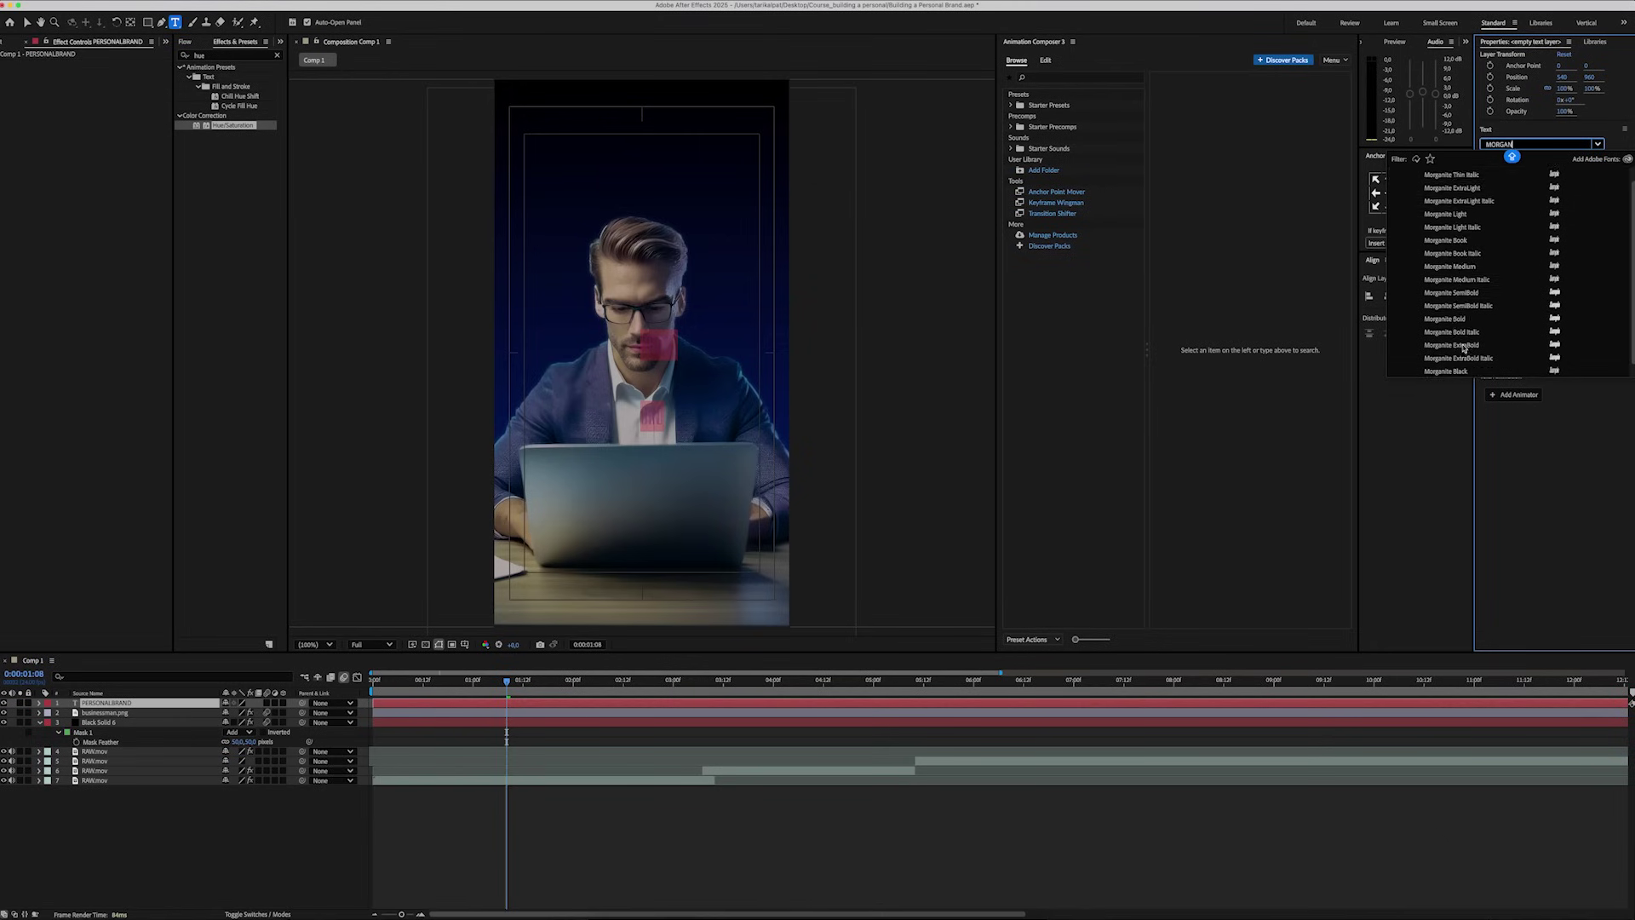
{"action": "left_click", "coordinate": [1450, 358]}
{"action": "left_click", "coordinate": [1509, 206]}
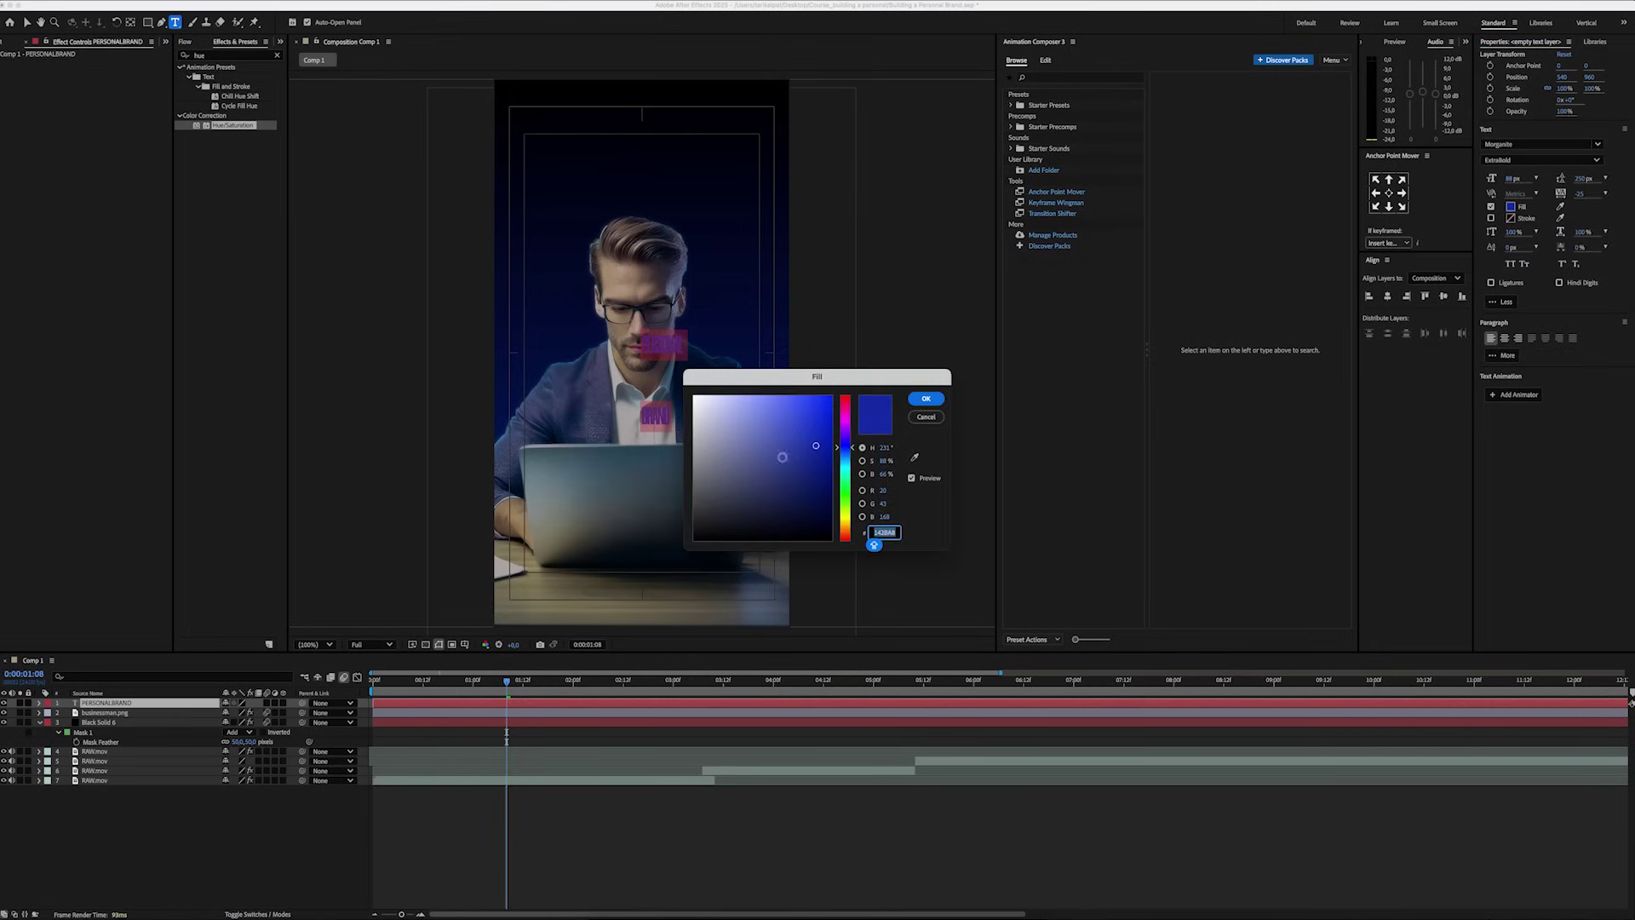
{"action": "left_click", "coordinate": [930, 399]}
{"action": "type", "text": "300"}
{"action": "key", "text": "Return"}
{"action": "key", "text": "v"}
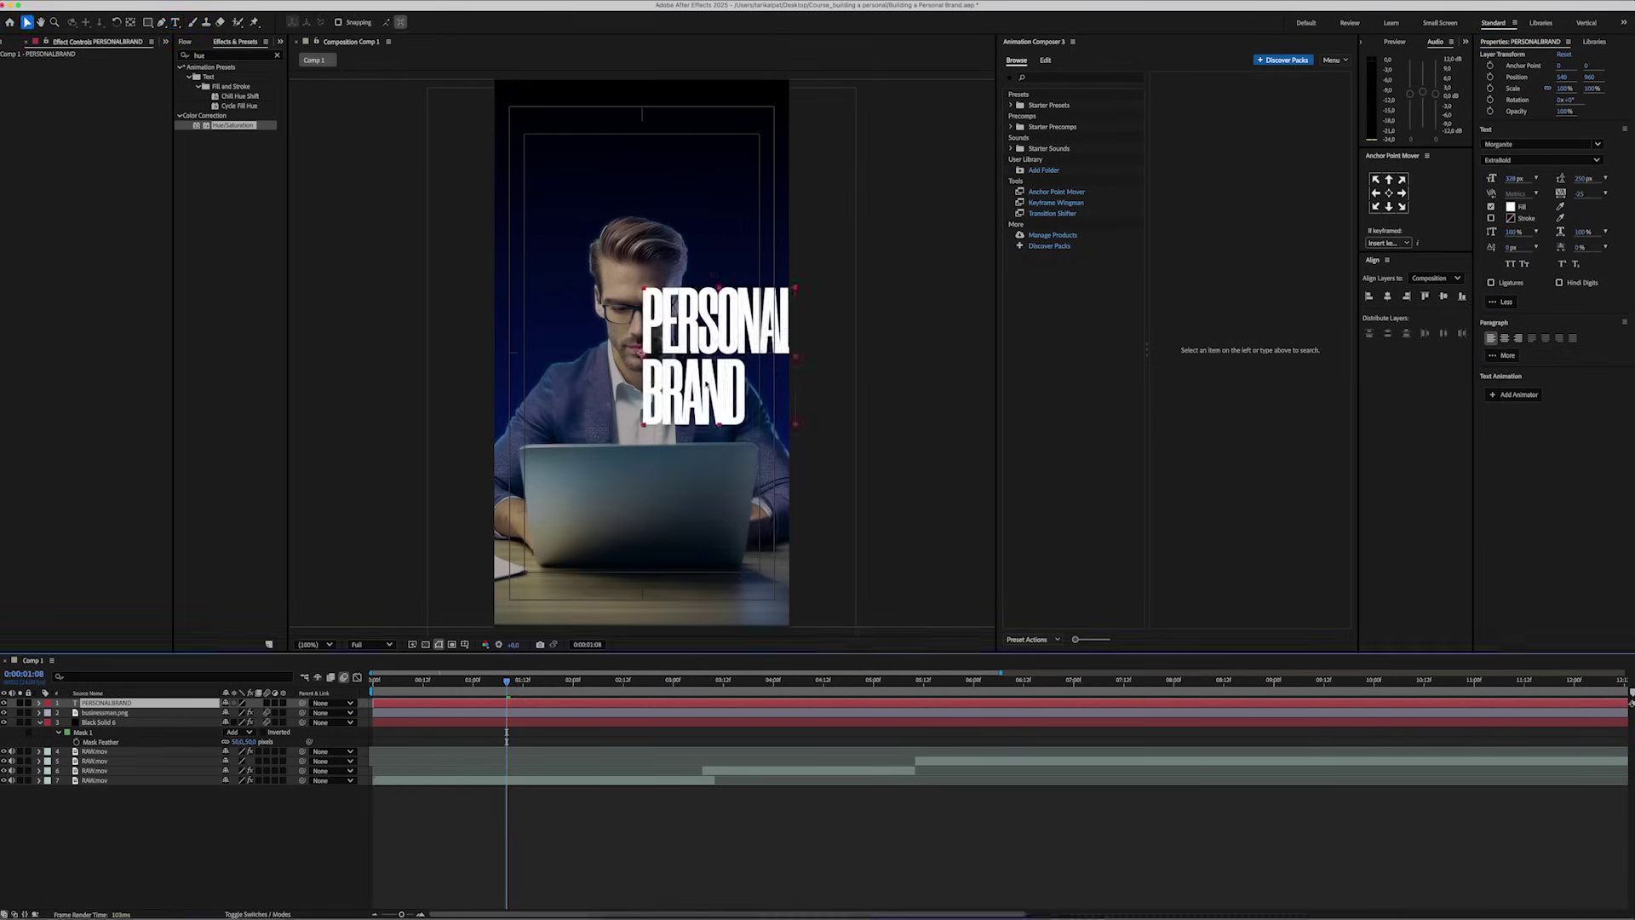
Place the title near the top of the frame behind the man's head and enlarge BRAND to match the width of PERSONAL.
{"action": "left_click_drag", "start_coordinate": [689, 358], "coordinate": [607, 233]}
{"action": "double_click", "coordinate": [613, 270]}
{"action": "key", "text": "ctrl+a"}
{"action": "left_click_drag", "start_coordinate": [1512, 178], "coordinate": [1597, 177]}
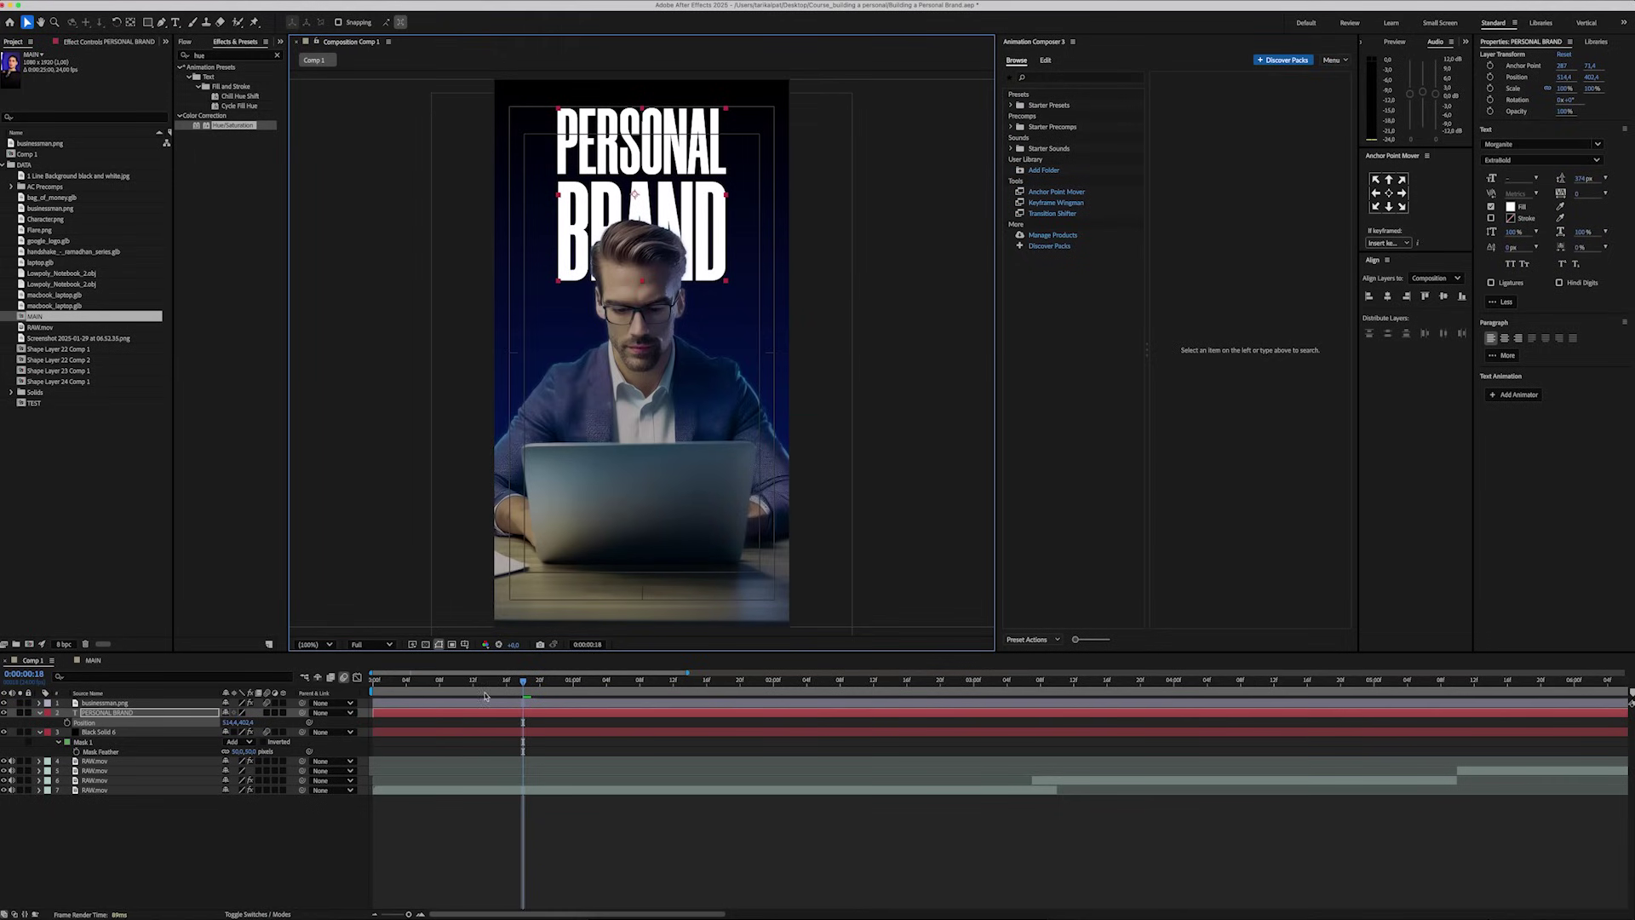
Keyframe the title's position at frame 18 and move it above the frame, to Y about -358, at frame 3.
{"action": "left_click", "coordinate": [65, 723]}
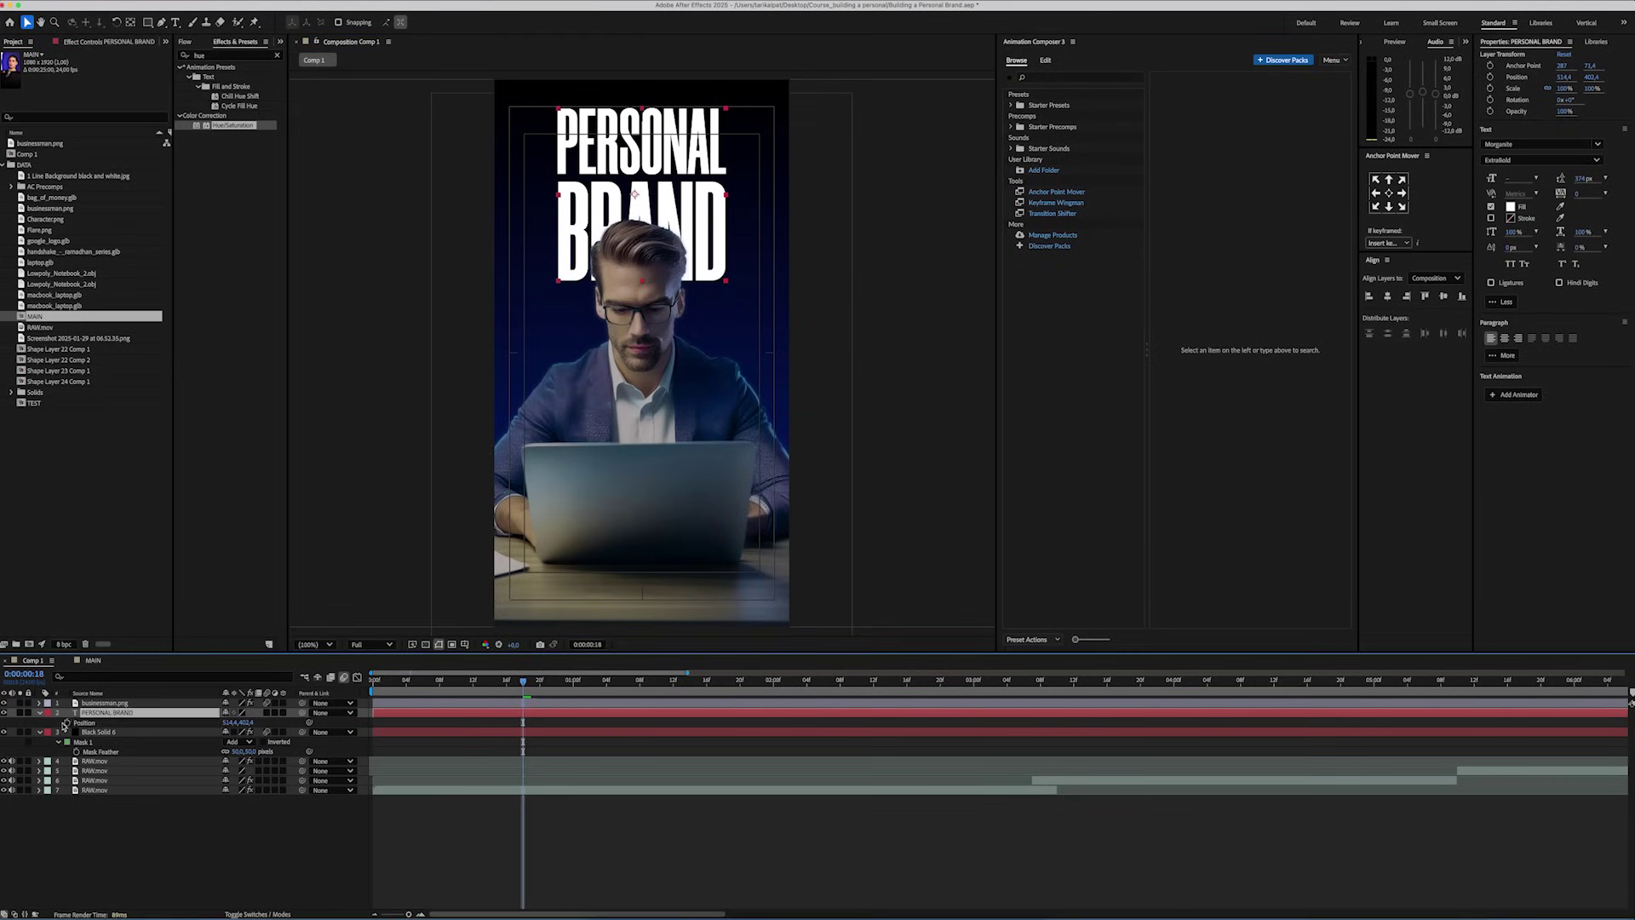
{"action": "left_click_drag", "start_coordinate": [514, 690], "coordinate": [397, 688]}
{"action": "left_click_drag", "start_coordinate": [645, 260], "coordinate": [647, 53]}
Ease the title's two position keyframes with an early-peaking speed graph and preview the drop-in.
{"action": "left_click_drag", "start_coordinate": [540, 724], "coordinate": [347, 728]}
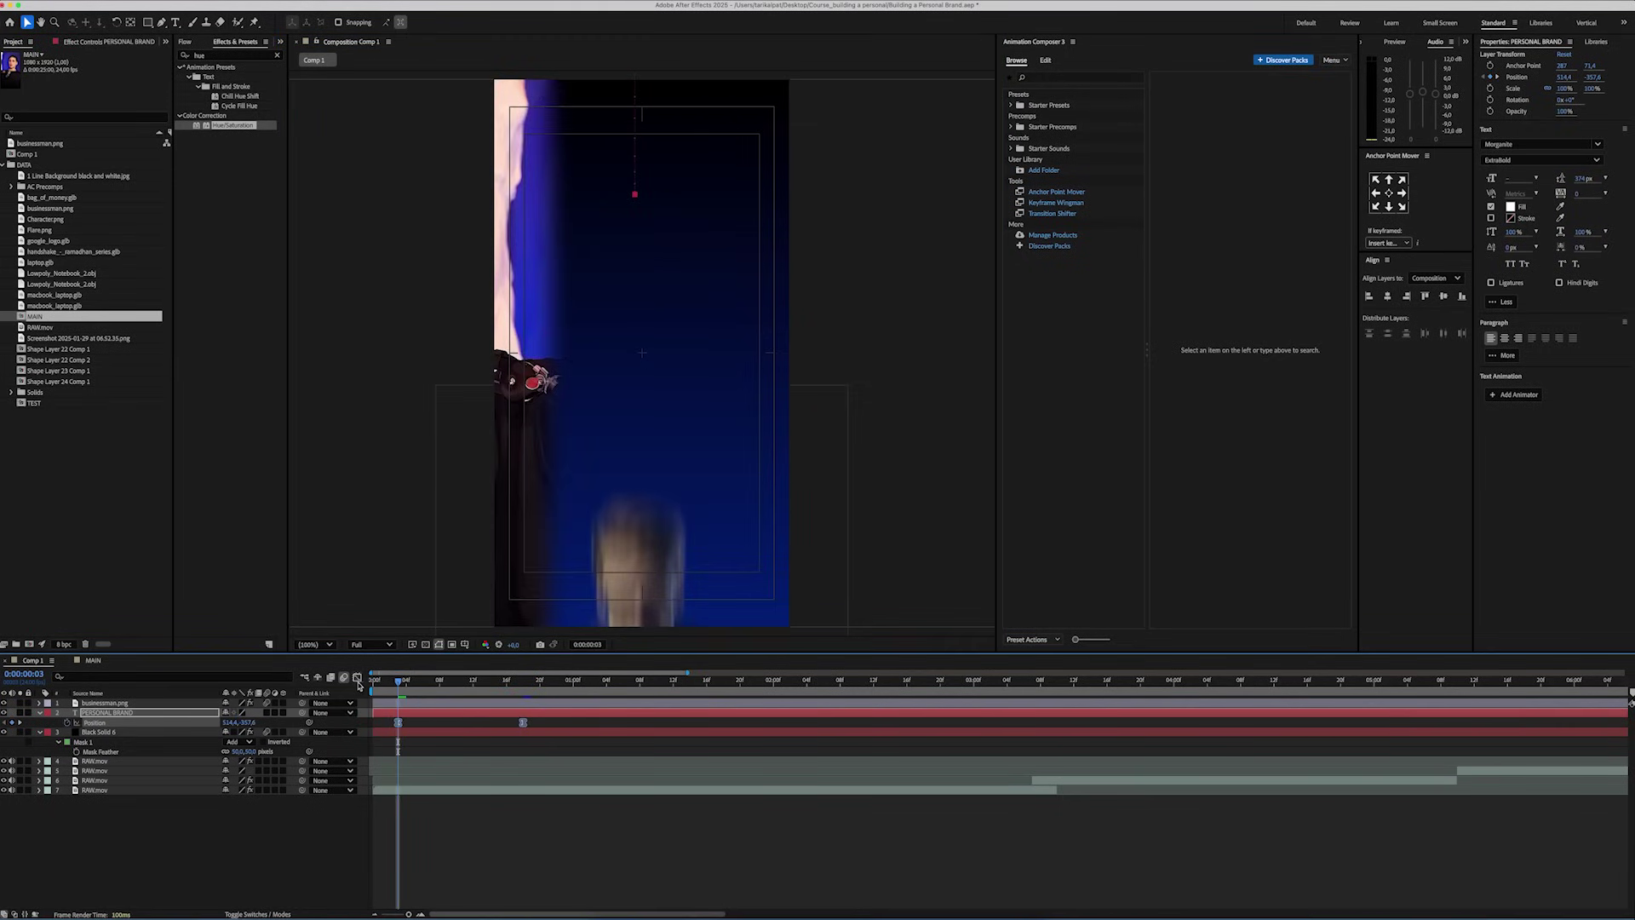
{"action": "left_click", "coordinate": [356, 678]}
{"action": "key", "text": "space"}
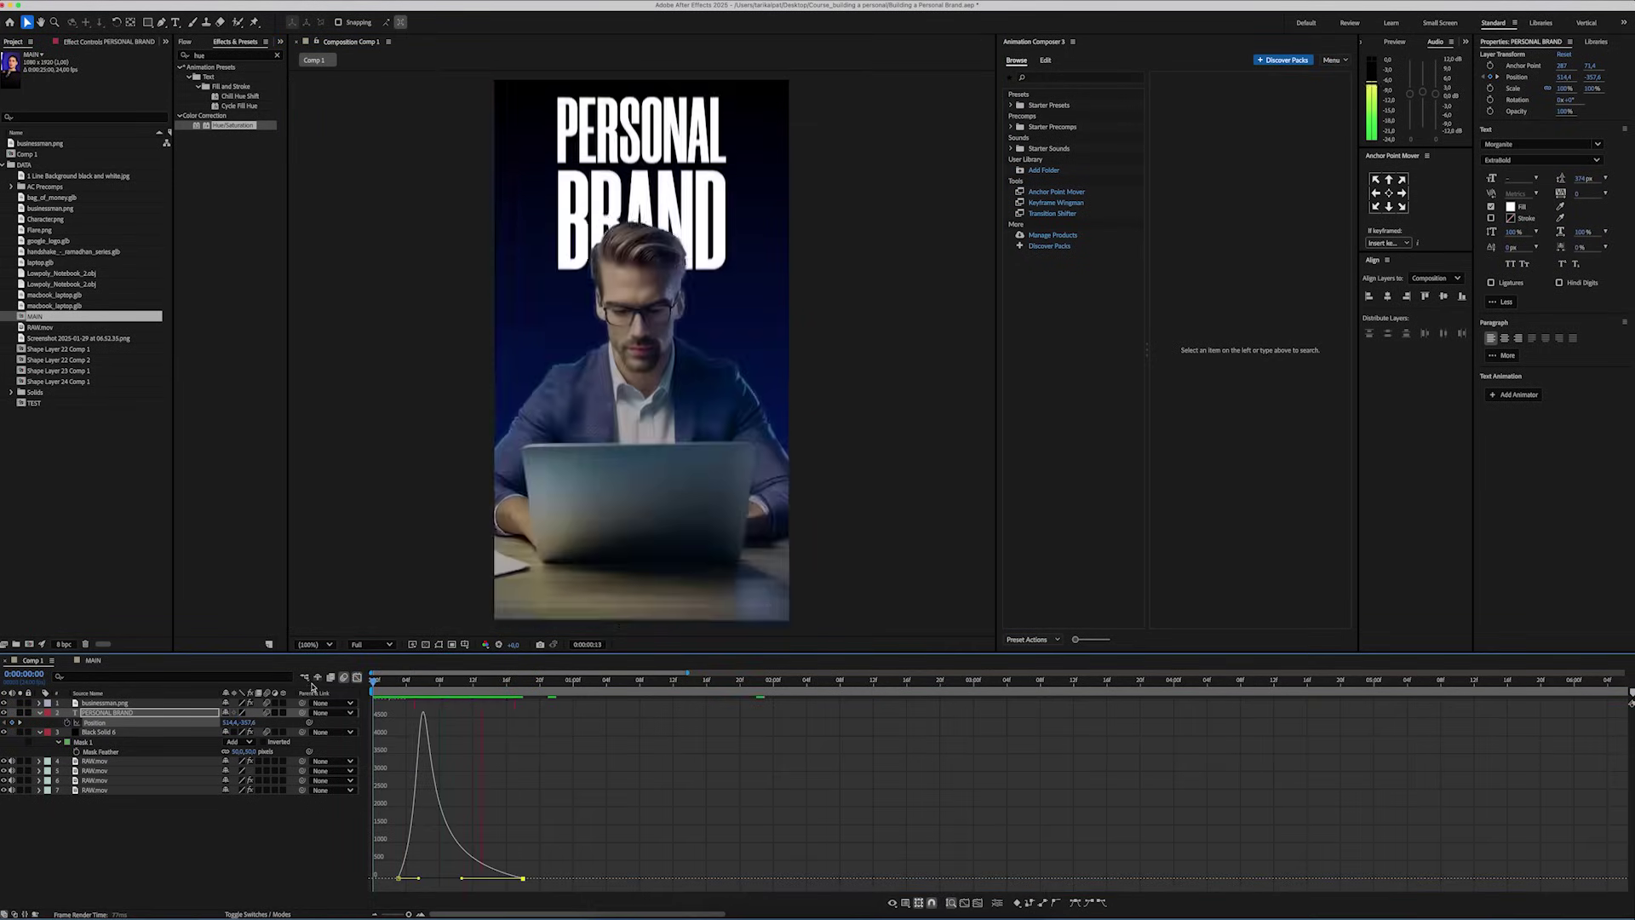
Apply Deep Glow to the PERSONAL BRAND title with radius 220 and exposure 0.10.
{"action": "key", "text": "space"}
{"action": "left_click", "coordinate": [199, 54]}
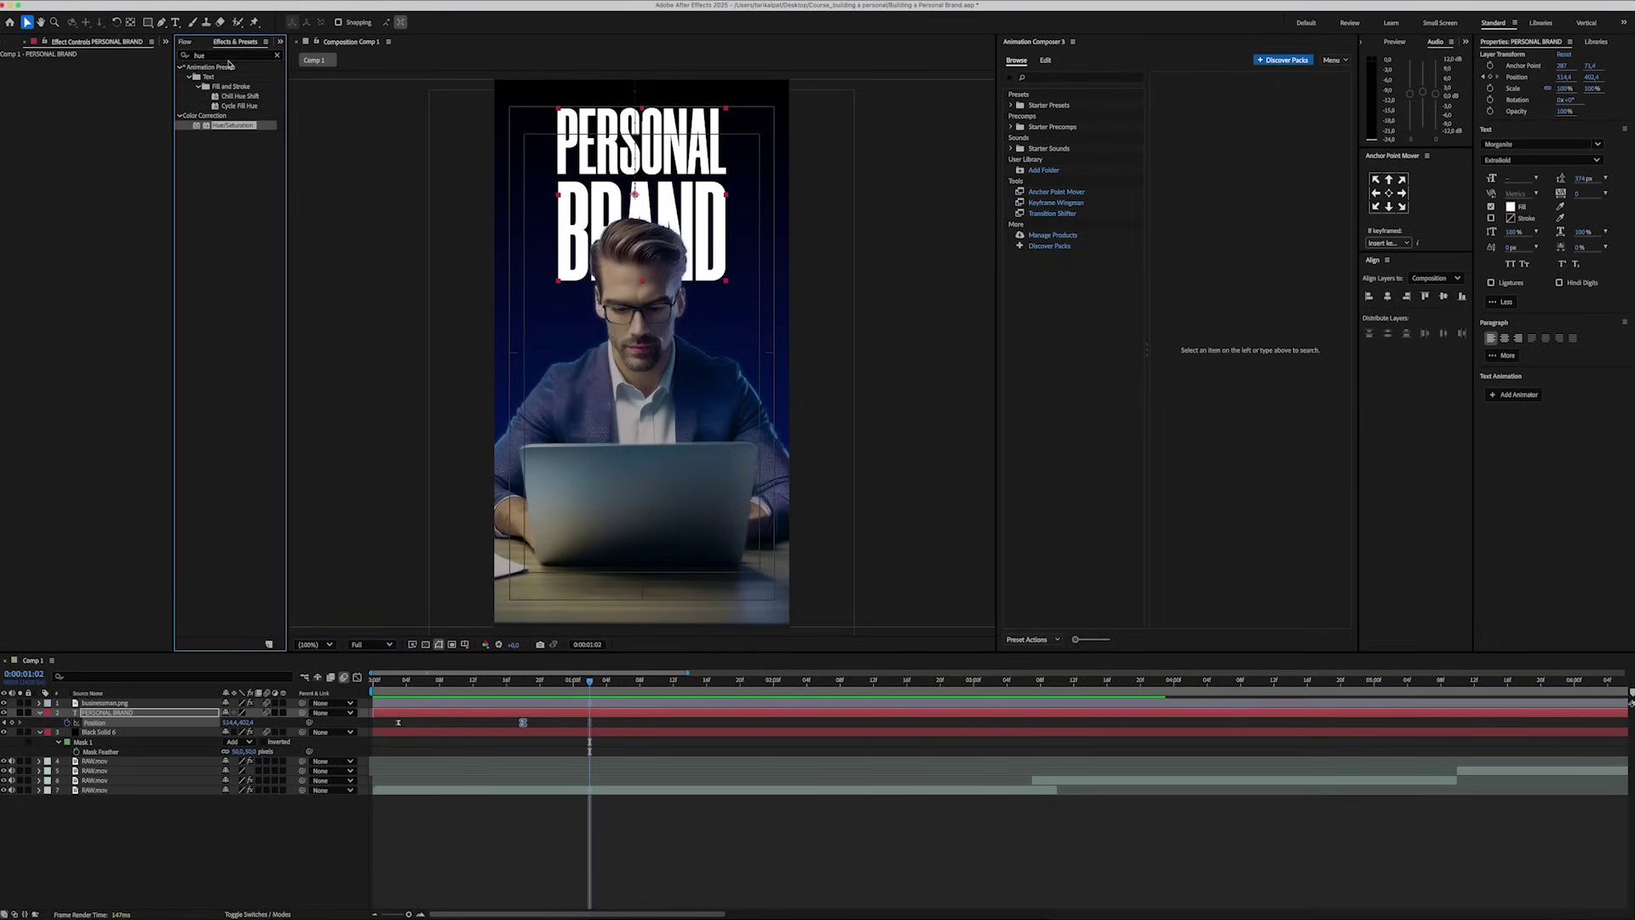
{"action": "type", "text": "deep"}
{"action": "double_click", "coordinate": [220, 105]}
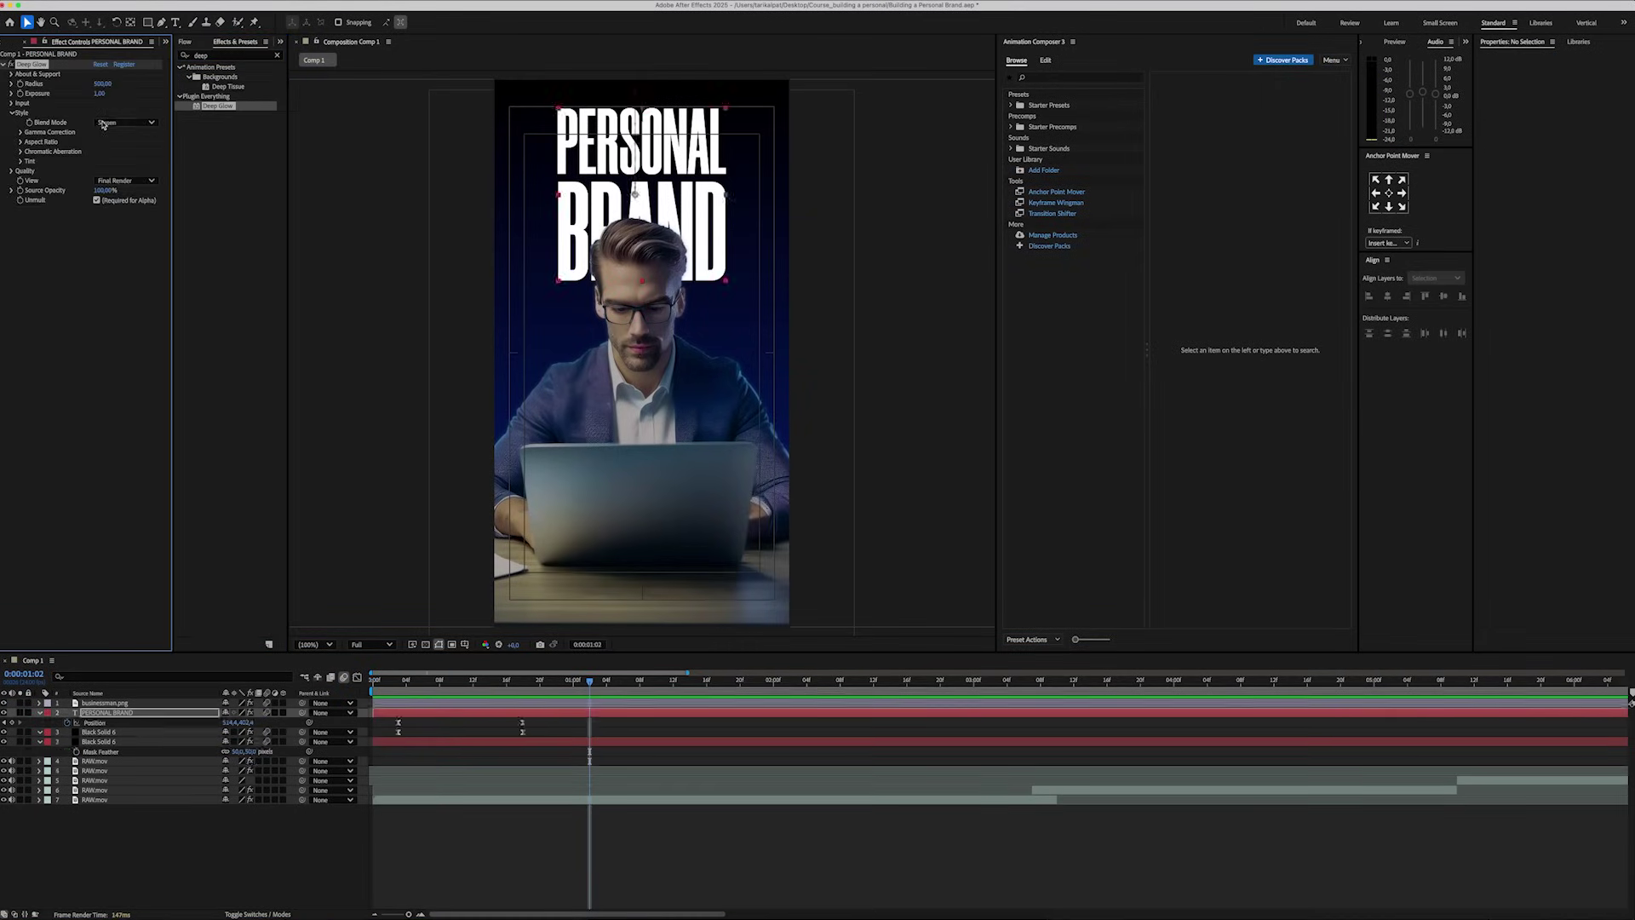
{"action": "type", "text": "220"}
{"action": "left_click", "coordinate": [102, 91]}
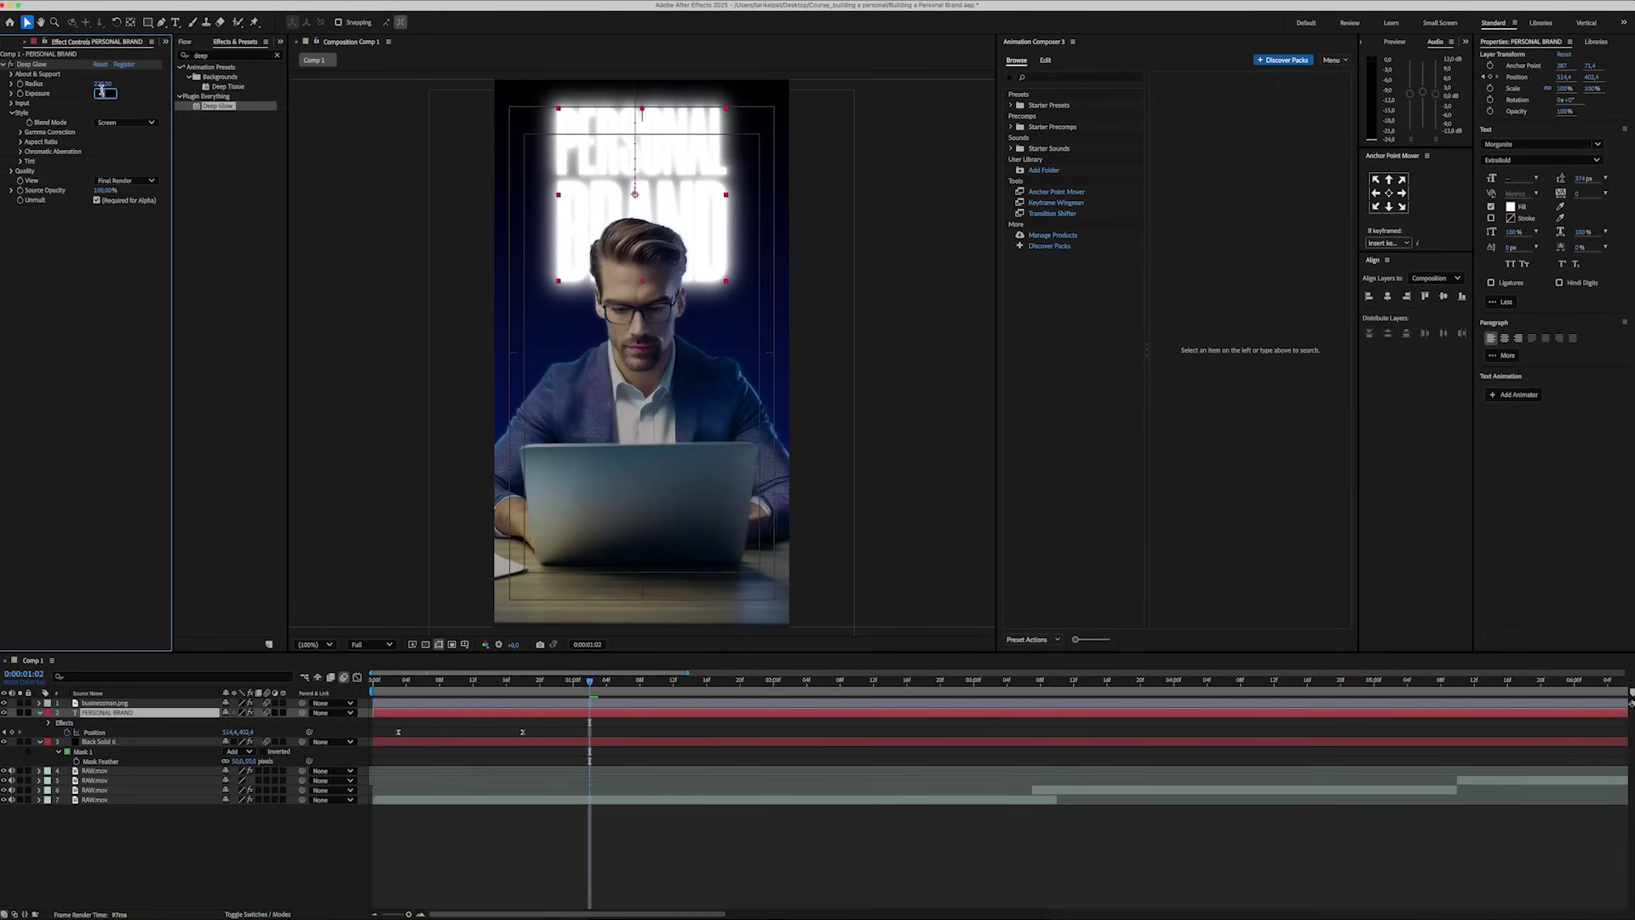
{"action": "key", "text": "Return"}
Add a new text layer reading BUILDING and set its font size to 80 px.
{"action": "right_click", "coordinate": [166, 788]}
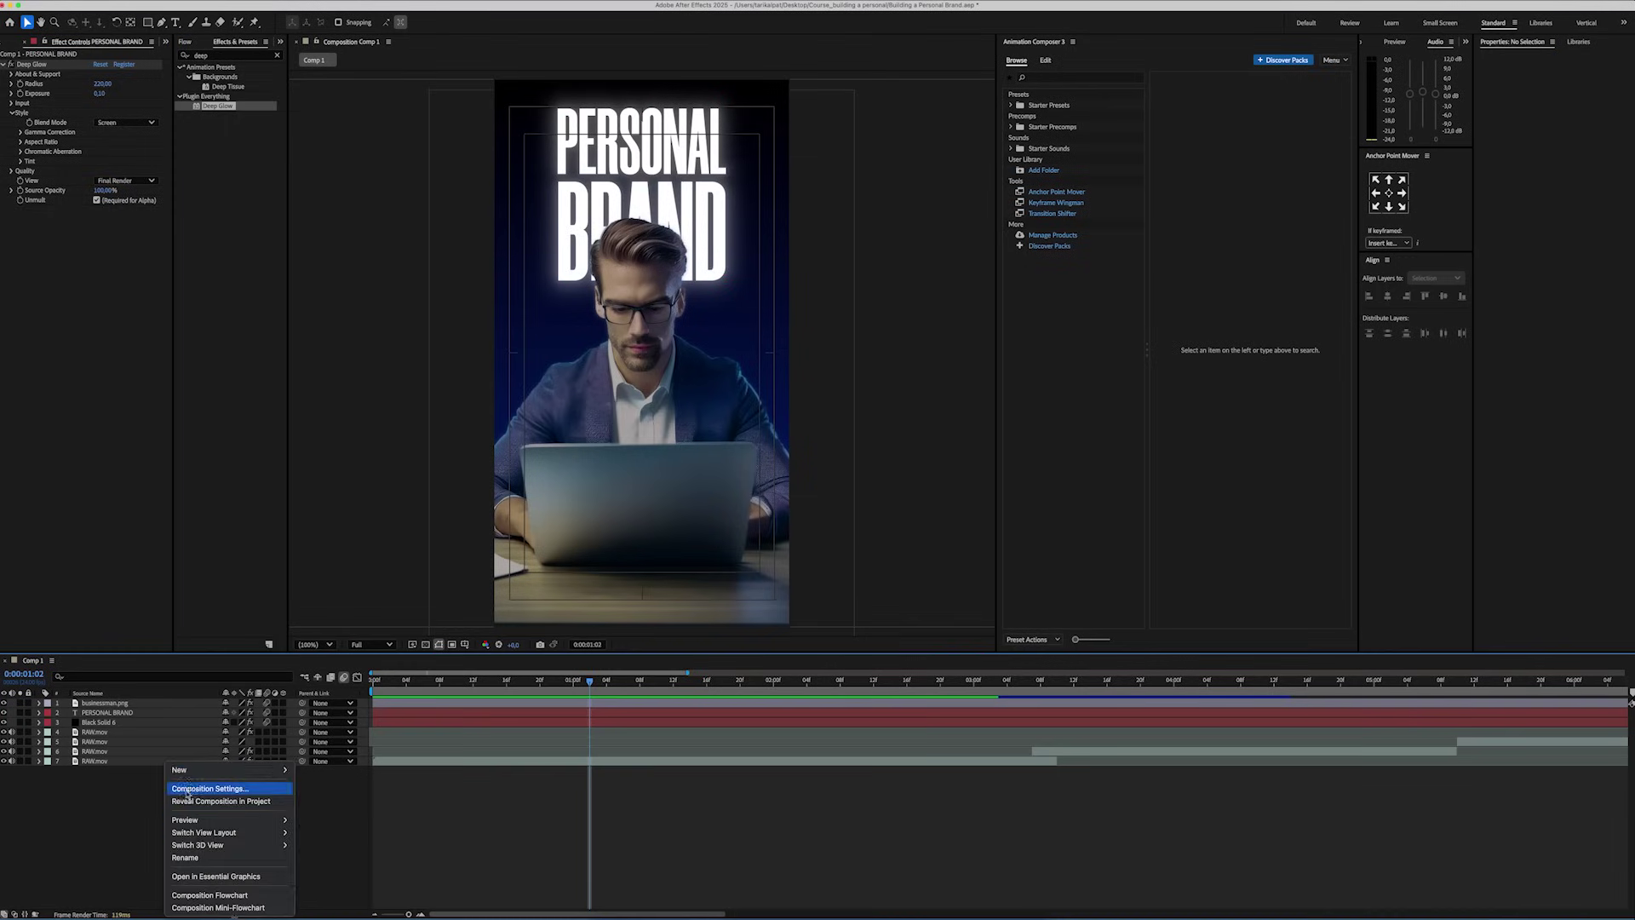
{"action": "mouse_move", "coordinate": [204, 770]}
{"action": "left_click", "coordinate": [339, 790]}
{"action": "type", "text": "BUILDING"}
{"action": "key", "text": "super+a"}
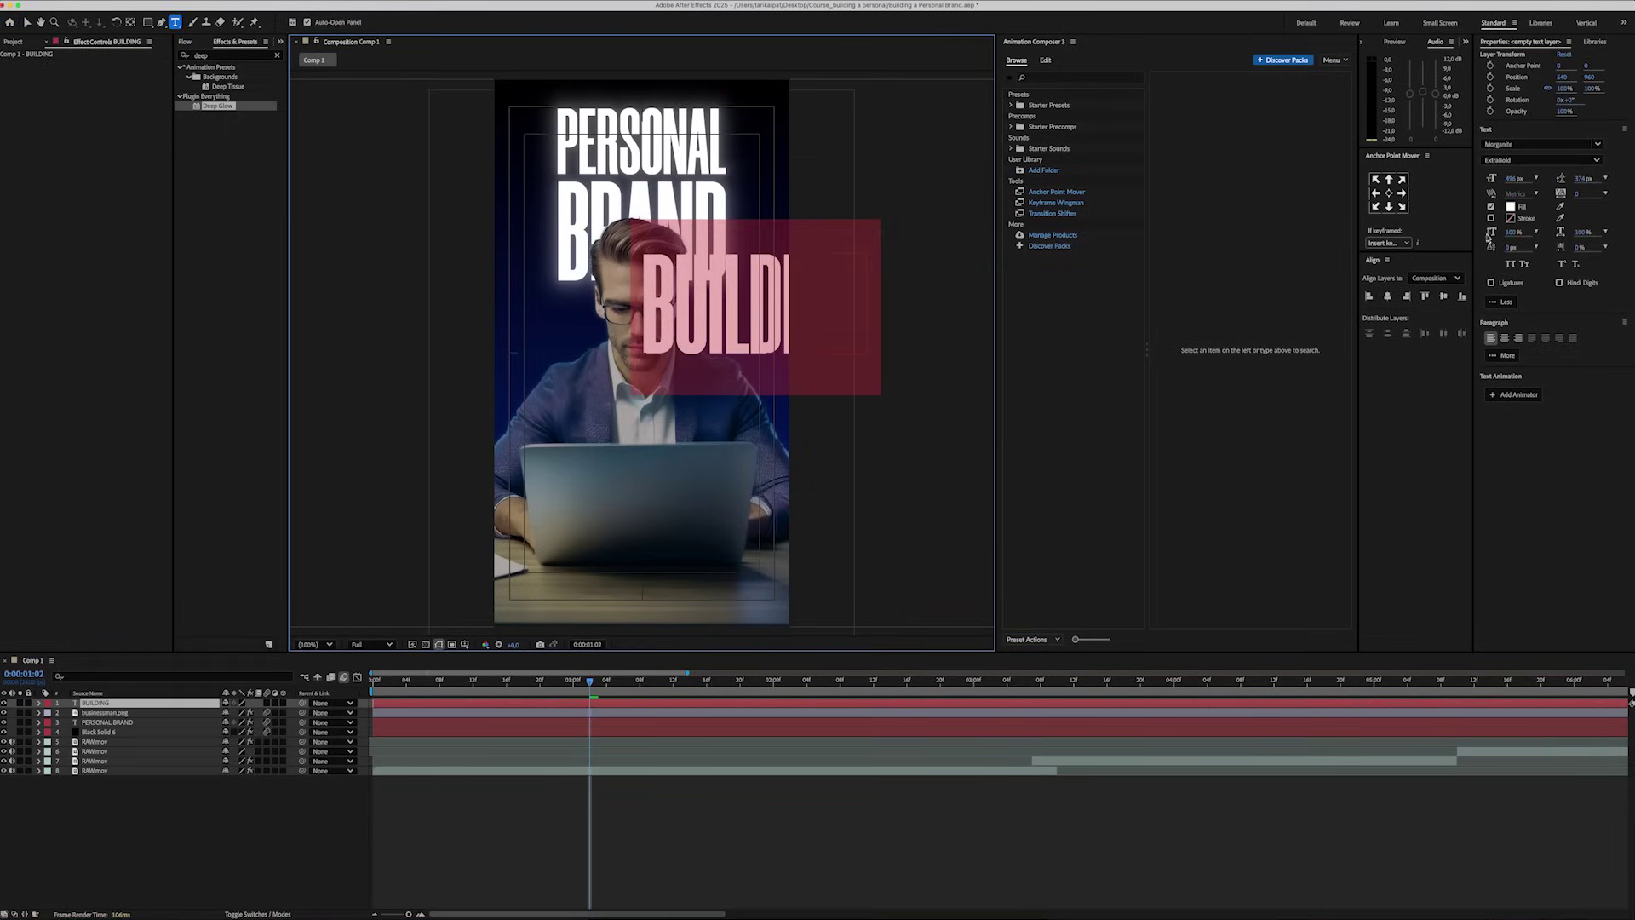
{"action": "left_click", "coordinate": [1512, 179]}
{"action": "type", "text": "80"}
{"action": "key", "text": "Return"}
Format the BUILDING text in Proxima Nova Black with a black fill.
{"action": "left_click", "coordinate": [1512, 145]}
{"action": "left_click", "coordinate": [1480, 243]}
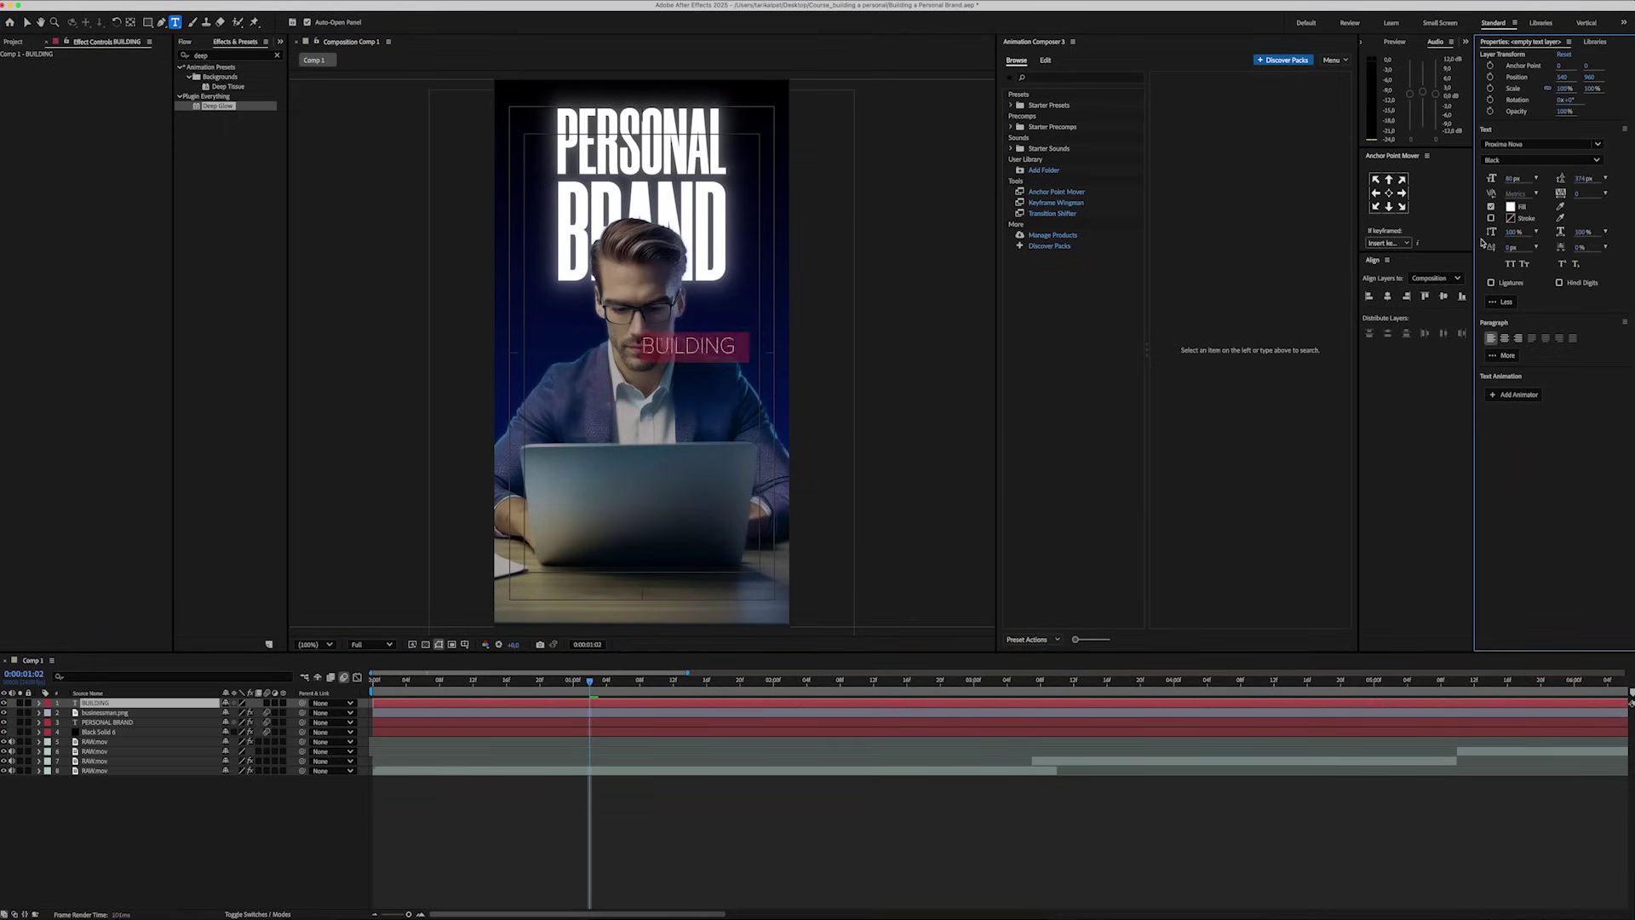
{"action": "left_click", "coordinate": [1508, 207]}
{"action": "left_click", "coordinate": [691, 535]}
{"action": "left_click", "coordinate": [925, 396]}
{"action": "key", "text": "Escape"}
Center BUILDING's anchor point, align the text horizontally in the composition and lower it onto the man's chest.
{"action": "left_click", "coordinate": [1387, 193]}
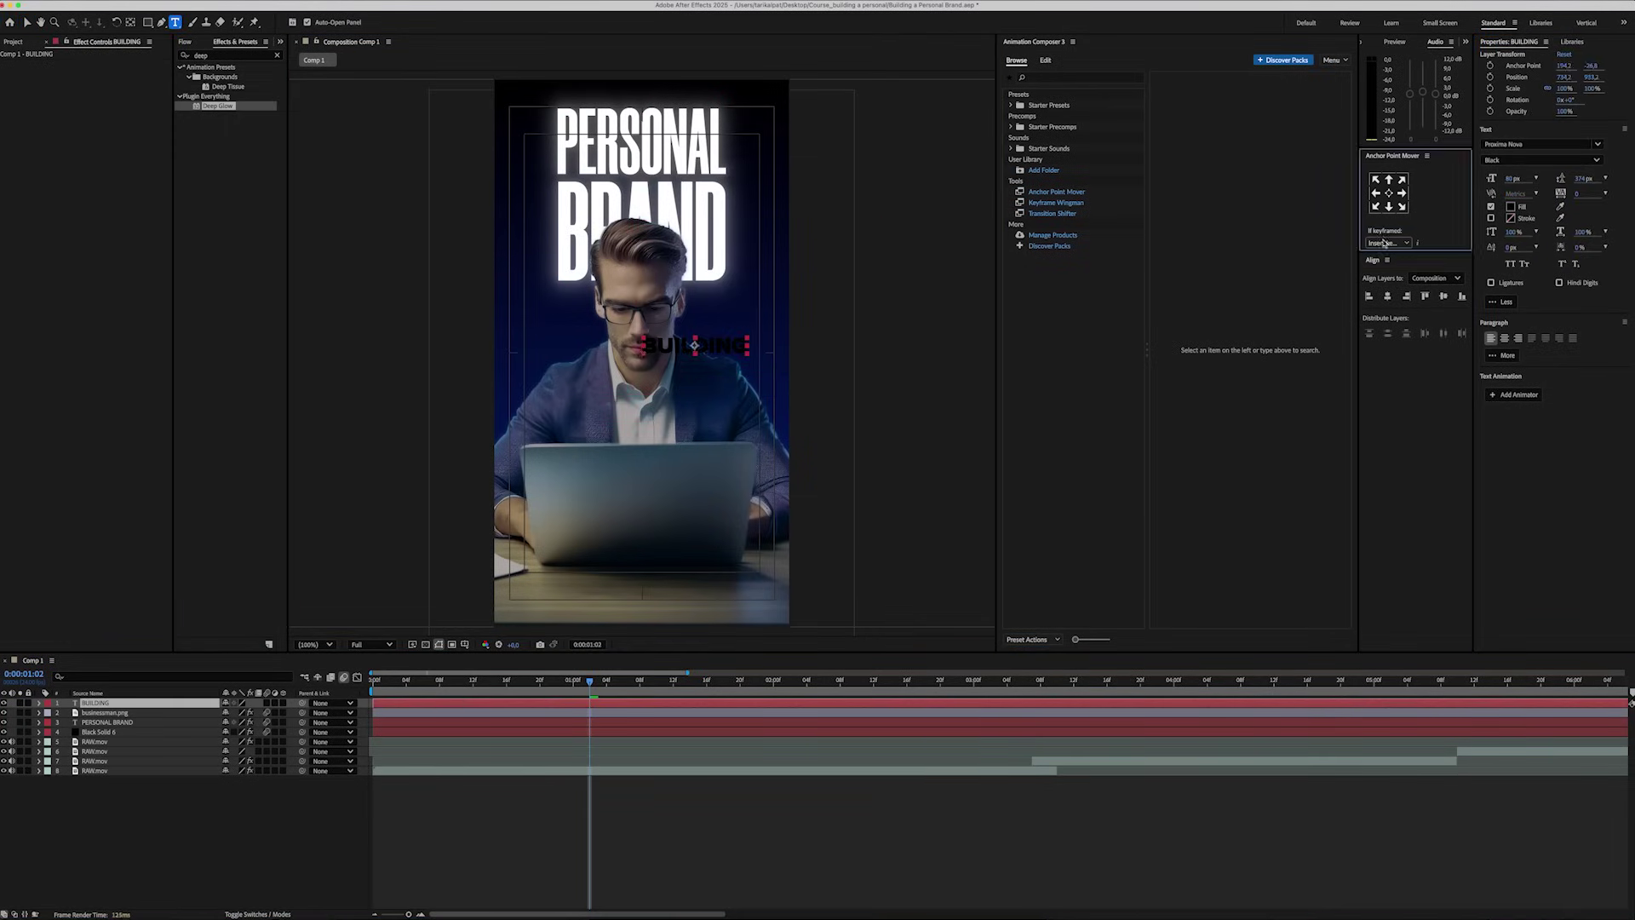
{"action": "left_click", "coordinate": [1387, 295]}
{"action": "left_click", "coordinate": [166, 704]}
{"action": "key", "text": "p"}
{"action": "left_click_drag", "start_coordinate": [248, 713], "coordinate": [251, 713]}
{"action": "left_click", "coordinate": [255, 815]}
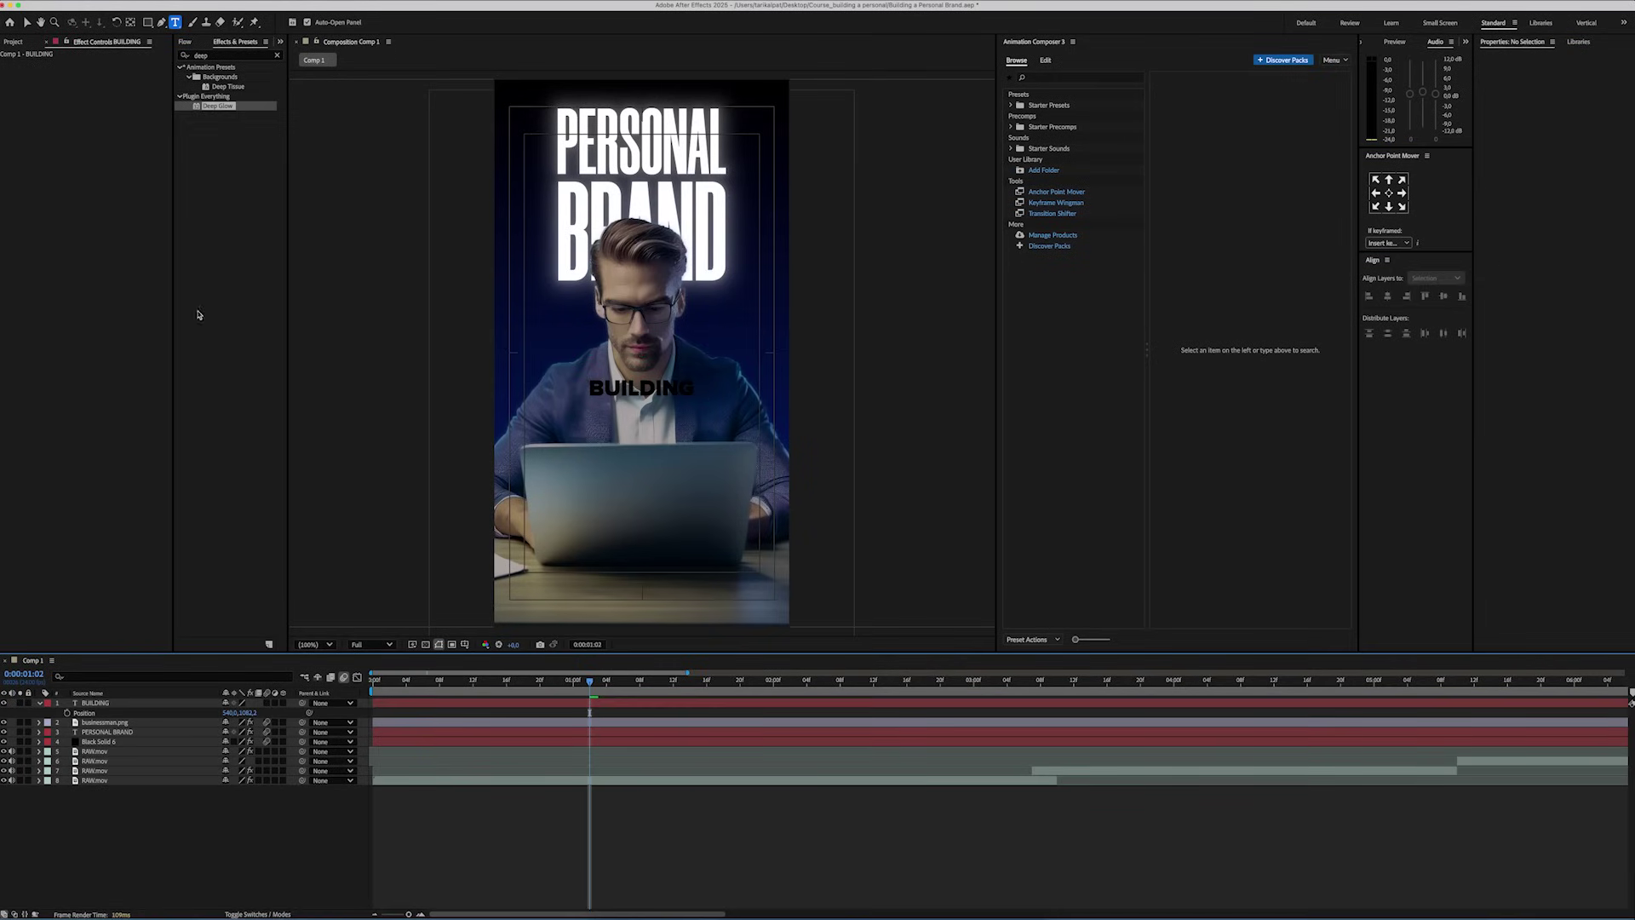
Draw a blue rectangle without stroke, about 440 by 118 px, behind BUILDING and apply Deep Glow to it.
{"action": "left_click", "coordinate": [147, 22]}
{"action": "left_click", "coordinate": [370, 23]}
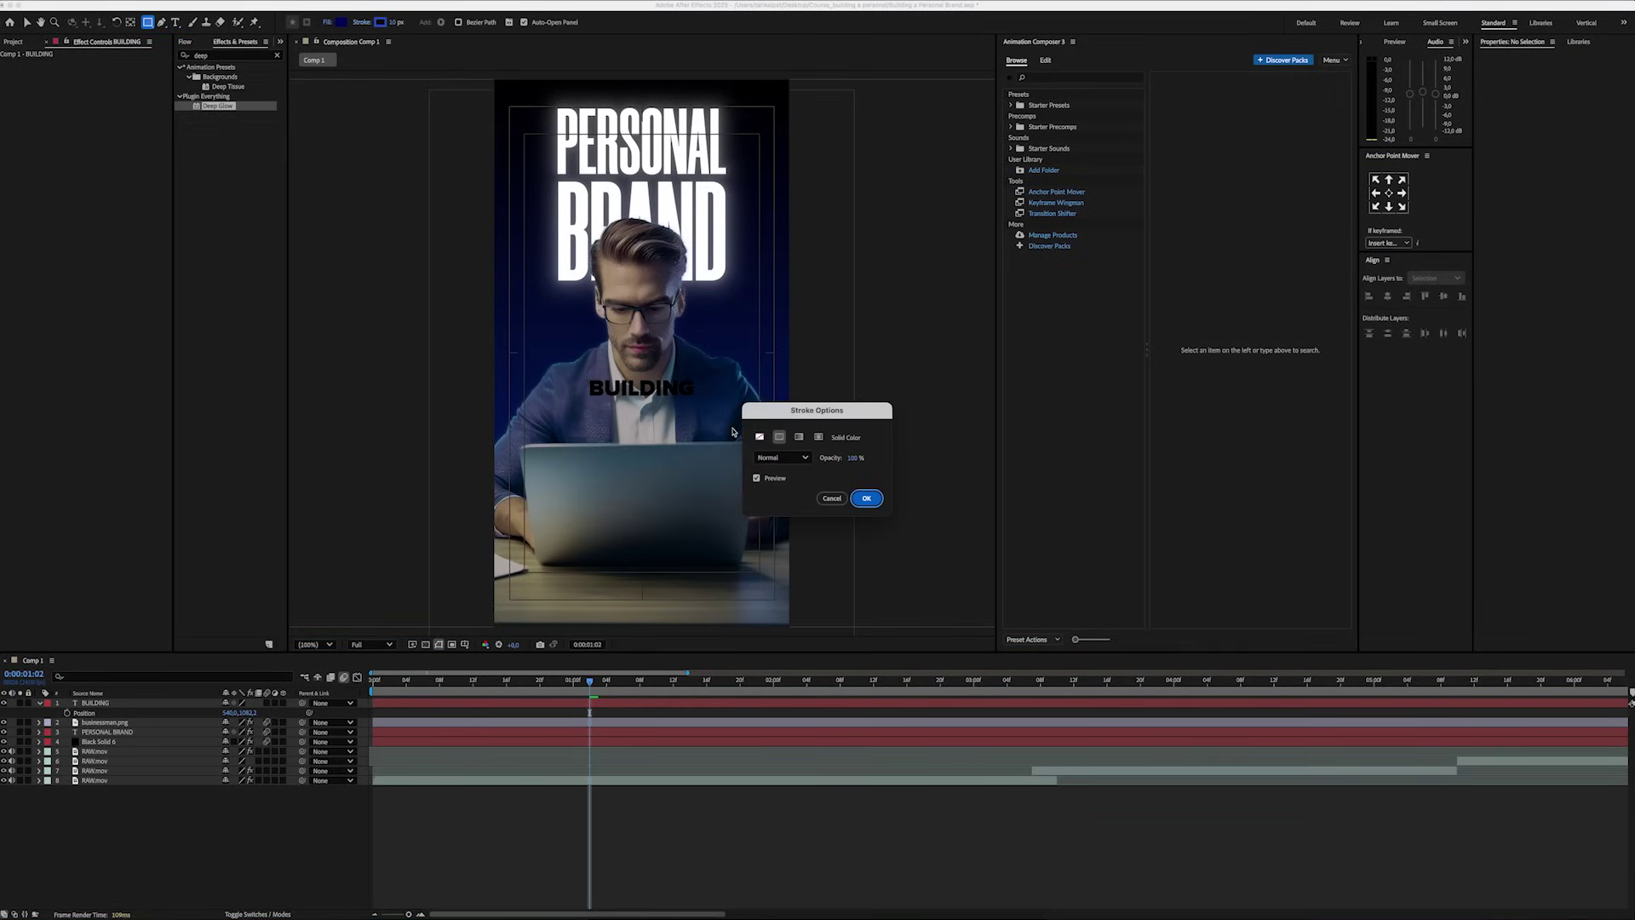
{"action": "left_click", "coordinate": [867, 499]}
{"action": "left_click_drag", "start_coordinate": [579, 372], "coordinate": [613, 391]}
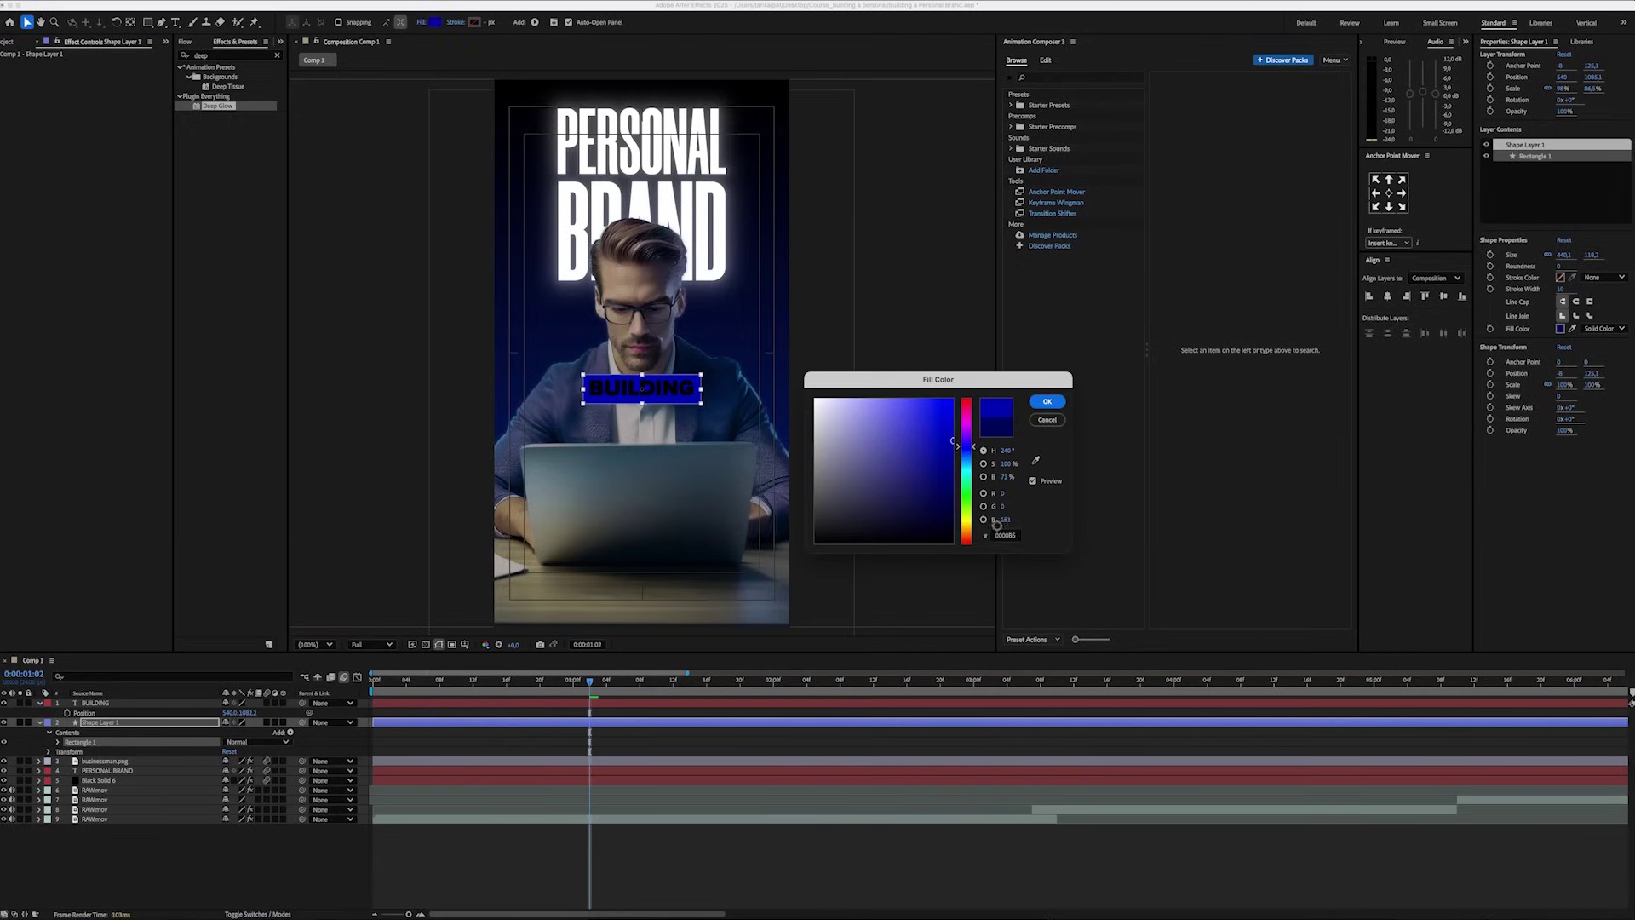
{"action": "key", "text": "Return"}
{"action": "left_click_drag", "start_coordinate": [218, 105], "coordinate": [121, 726]}
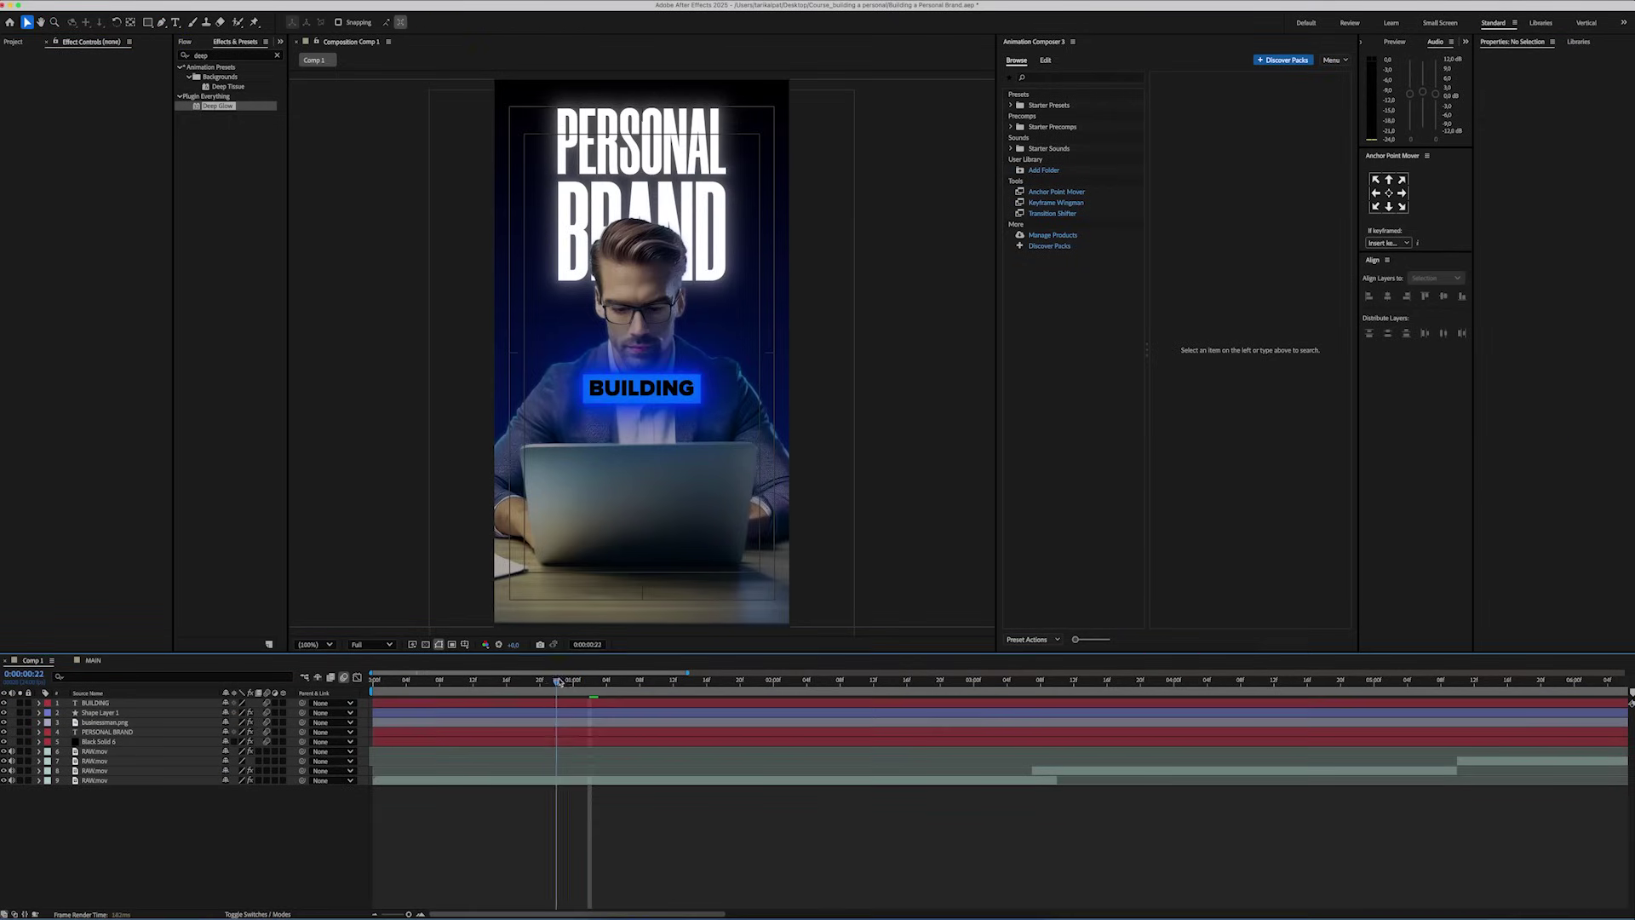
Pre-compose the BUILDING text and its blue rectangle together, moving all attributes into the new composition.
{"action": "left_click", "coordinate": [146, 704]}
{"action": "left_click", "coordinate": [146, 712], "text": "shift"}
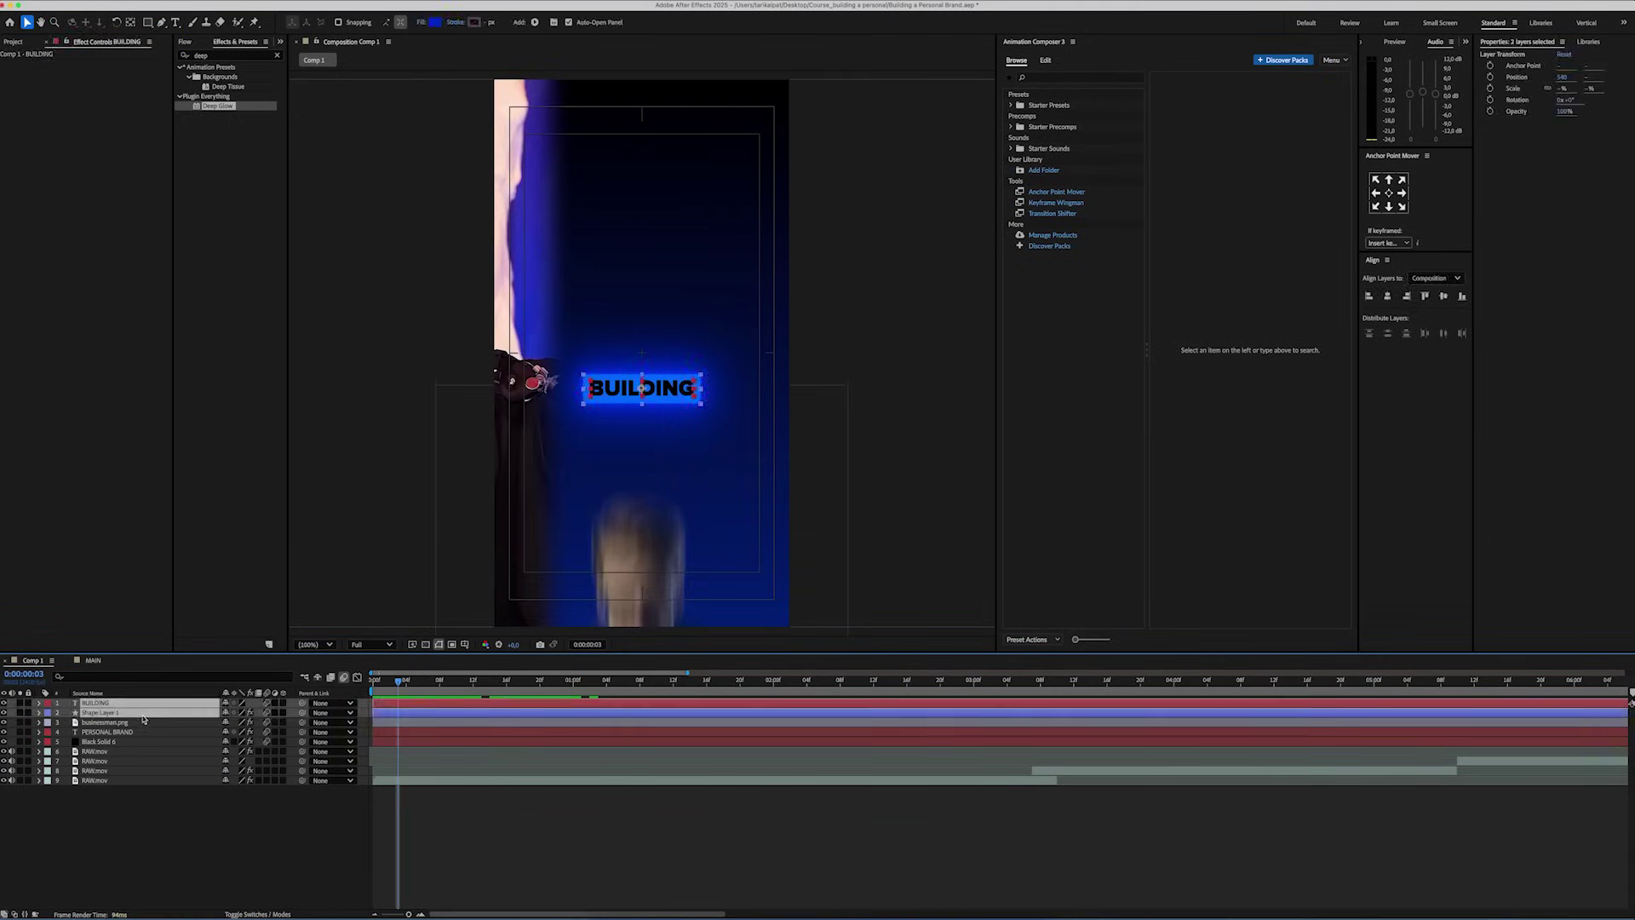
{"action": "right_click", "coordinate": [152, 713]}
{"action": "left_click", "coordinate": [188, 840]}
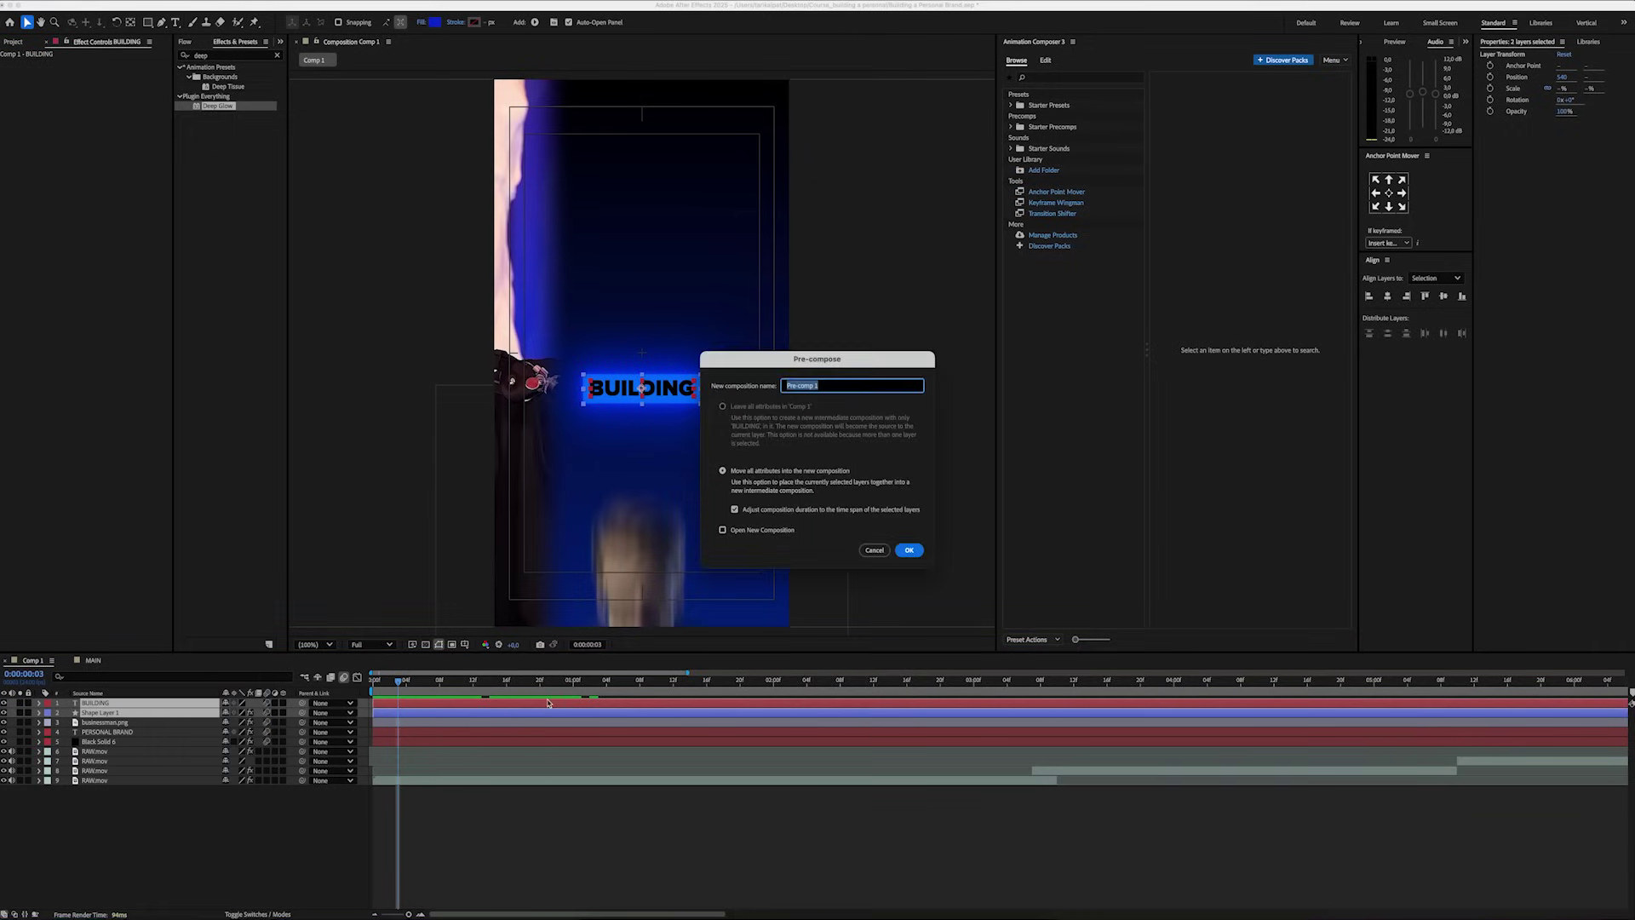
{"action": "key", "text": "Return"}
Draw a rectangular mask around the glowing BUILDING label on its pre-comp and keyframe the mask path at frame 3.
{"action": "mouse_move", "coordinate": [399, 684]}
{"action": "left_mouse_down"}
{"action": "mouse_move", "coordinate": [381, 683]}
{"action": "mouse_move", "coordinate": [398, 684]}
{"action": "left_mouse_up"}
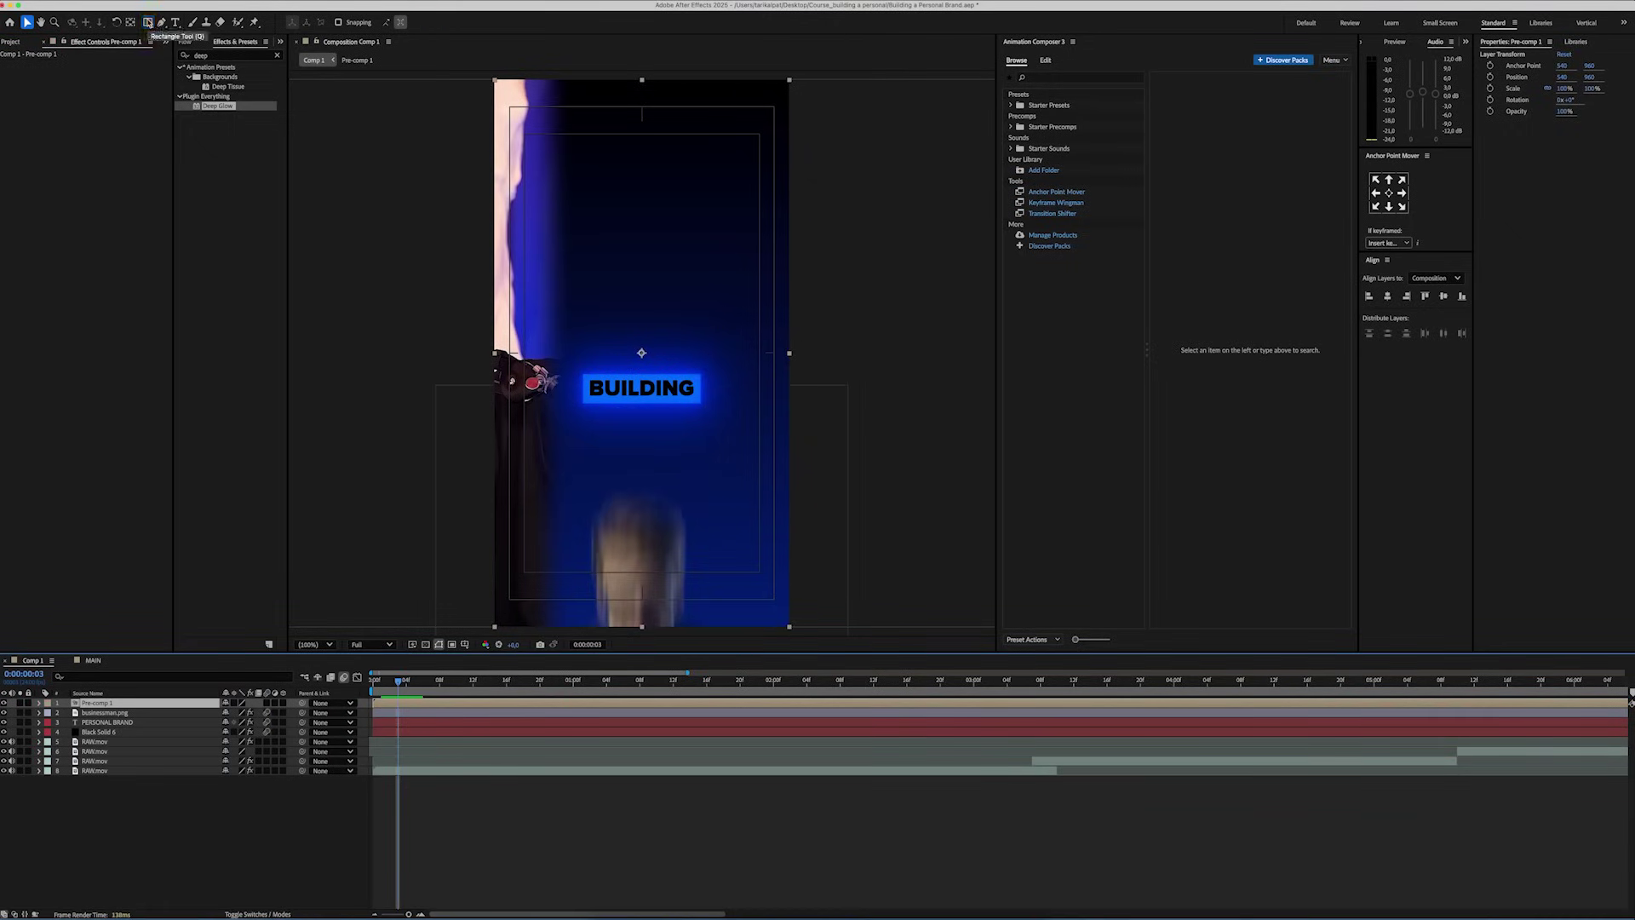
{"action": "left_click", "coordinate": [148, 22]}
{"action": "left_click_drag", "start_coordinate": [761, 317], "coordinate": [554, 459]}
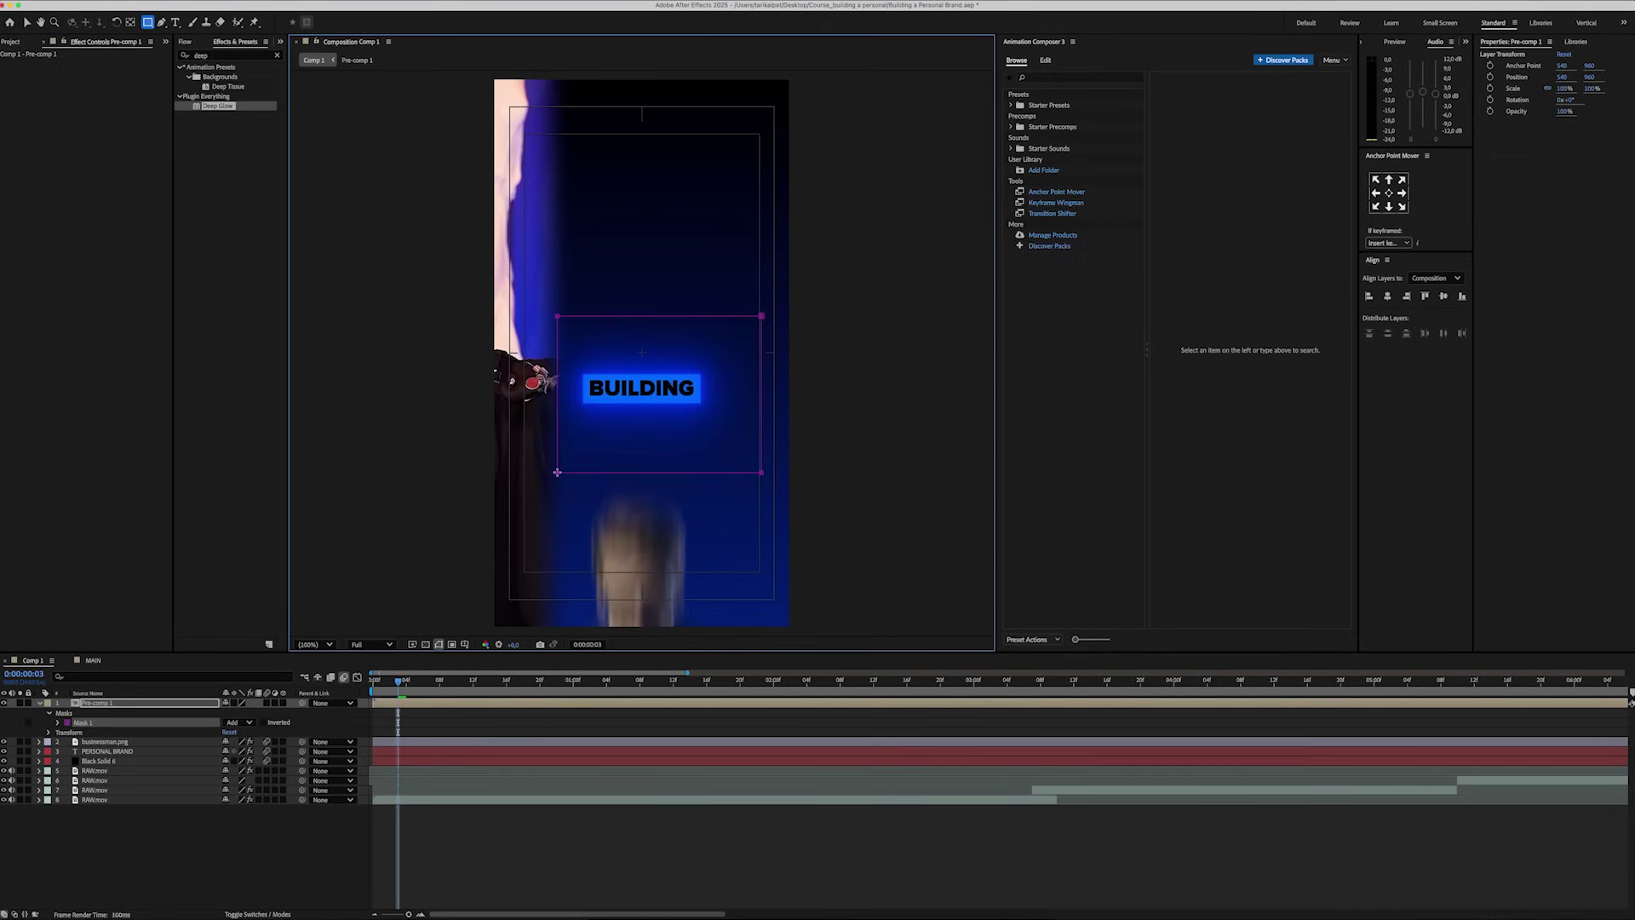
{"action": "left_click", "coordinate": [145, 706]}
{"action": "key", "text": "m"}
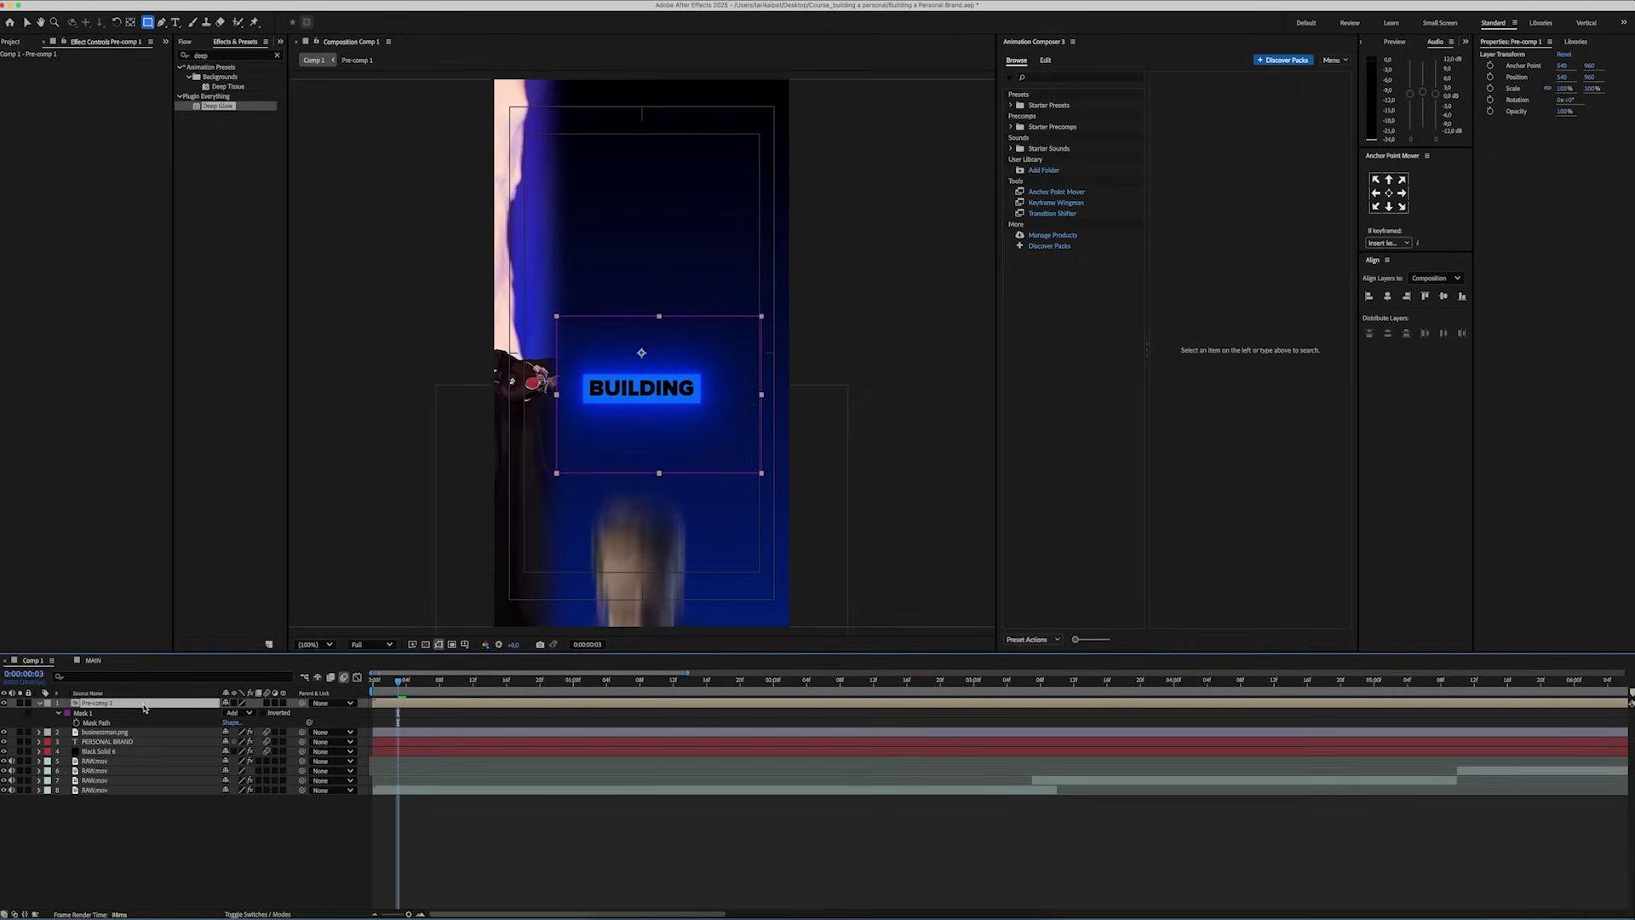
{"action": "left_click", "coordinate": [416, 716]}
{"action": "scroll", "coordinate": [416, 716], "scroll_direction": "up", "scroll_amount": 3}
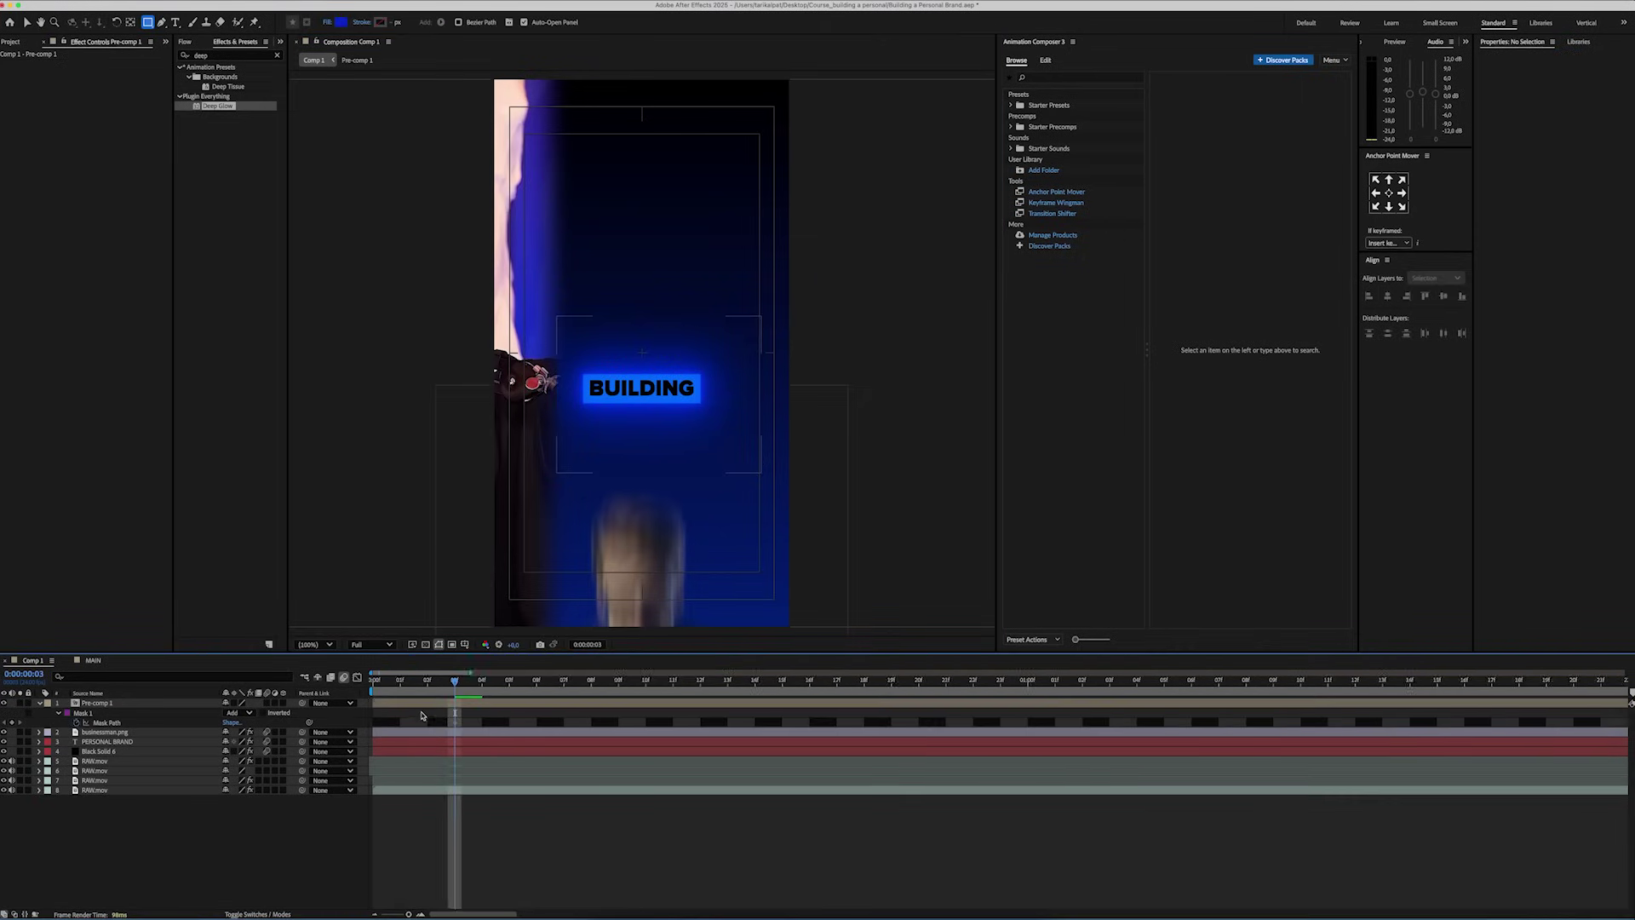
At frame 2, pull the mask's left edge rightward across the BUILDING label, then feather the mask and check the reveal.
{"action": "left_click_drag", "start_coordinate": [457, 688], "coordinate": [432, 689]}
{"action": "left_click_drag", "start_coordinate": [562, 475], "coordinate": [613, 475]}
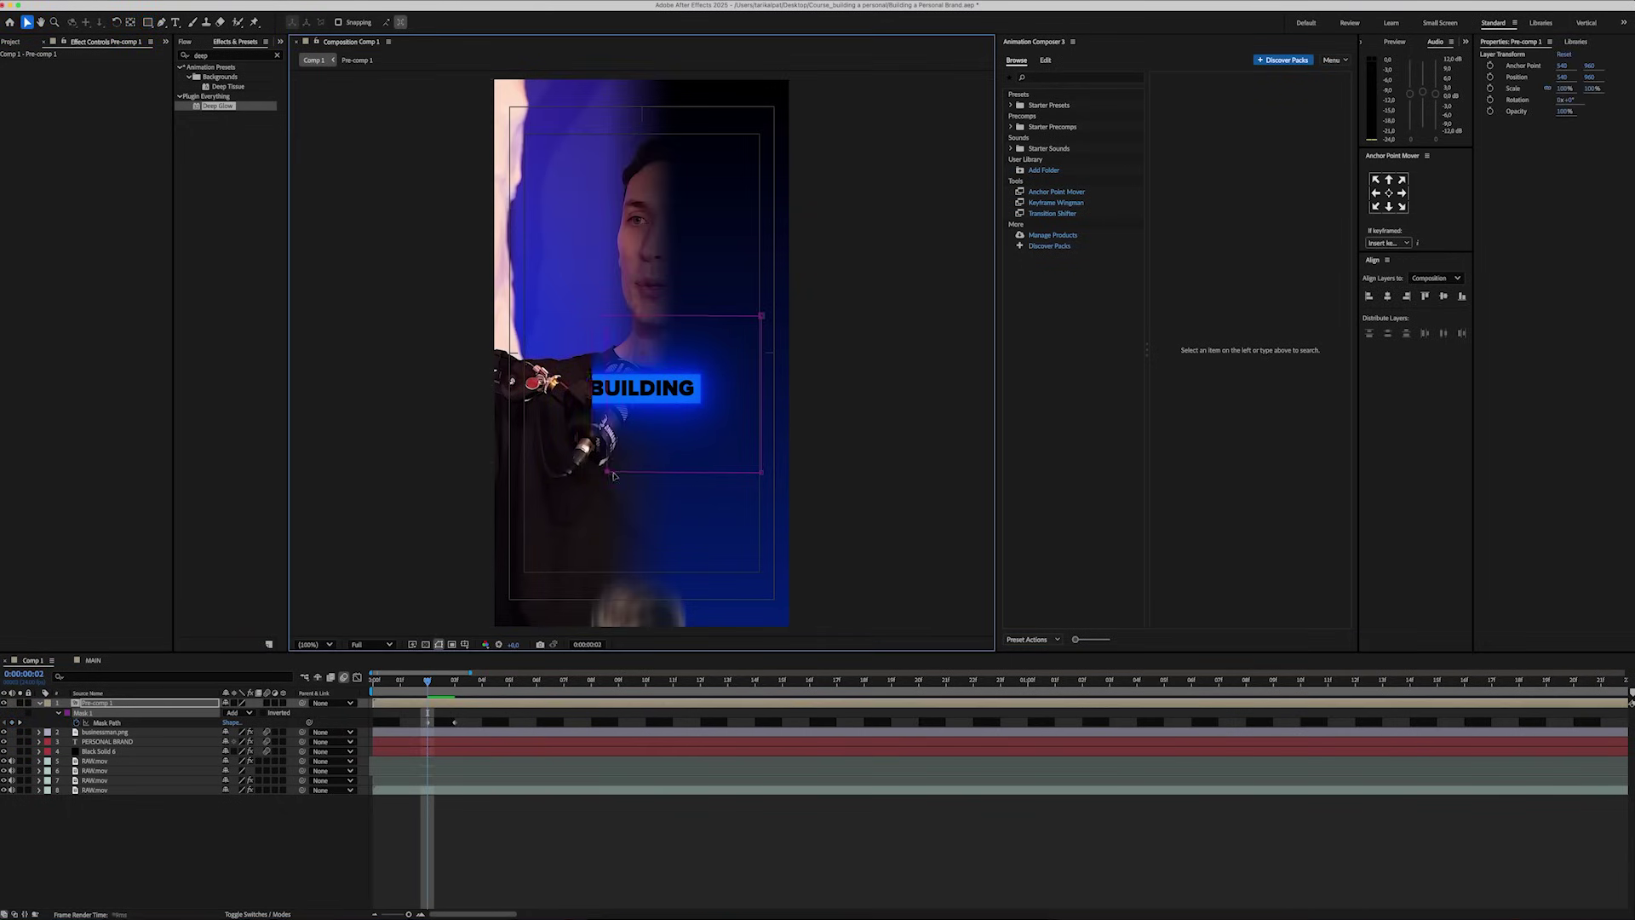
{"action": "left_click", "coordinate": [159, 708]}
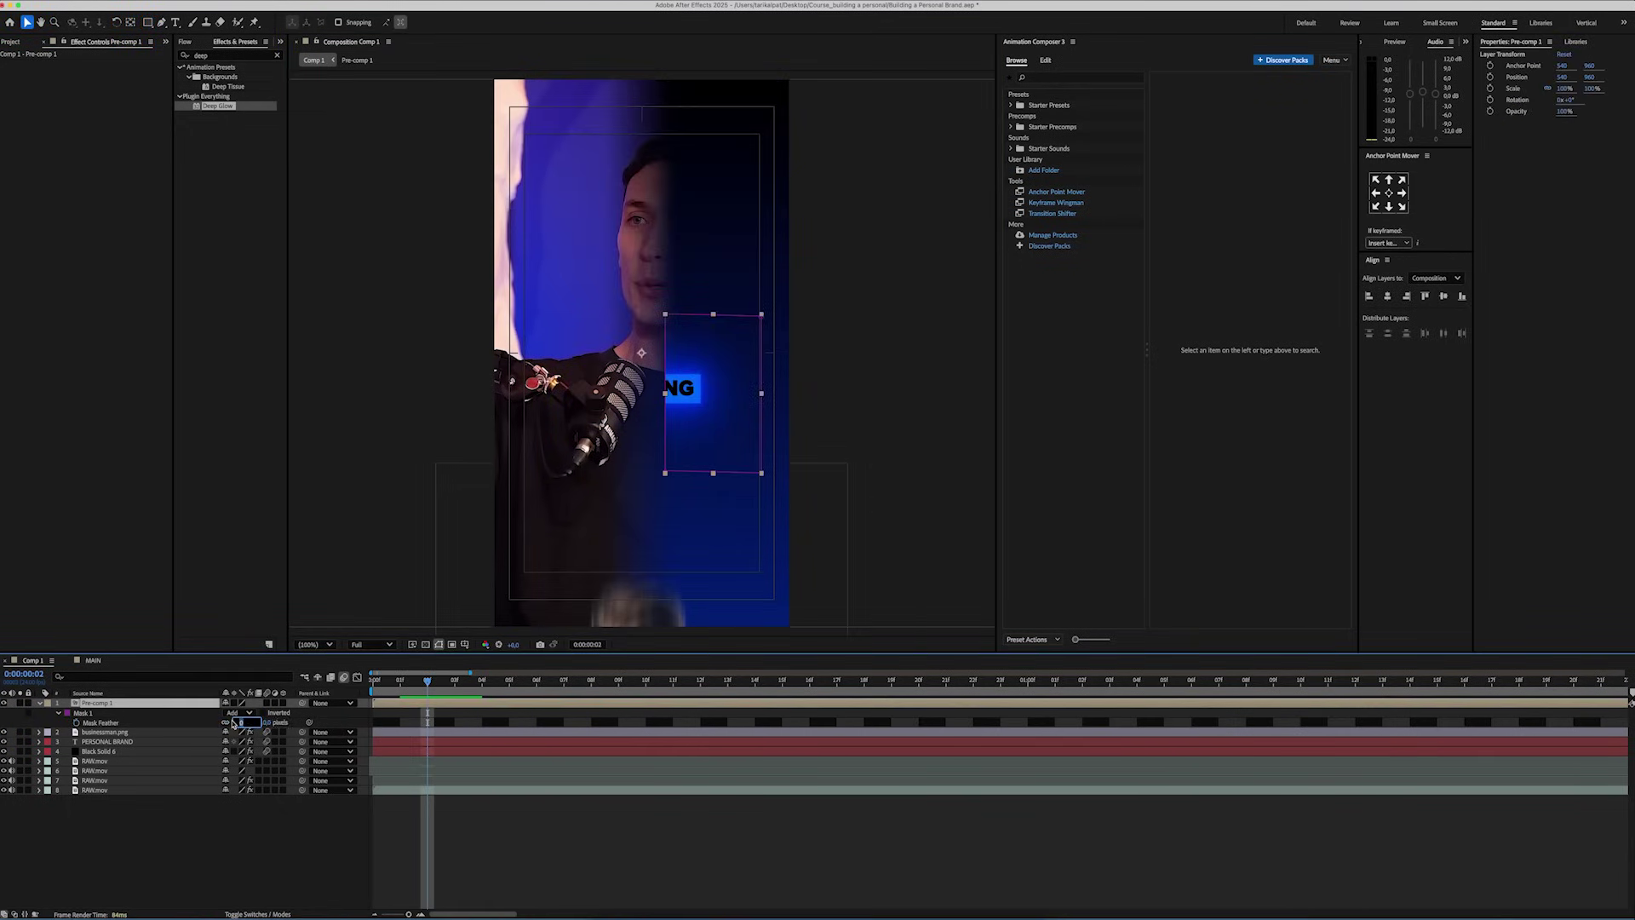
{"action": "left_click", "coordinate": [843, 679]}
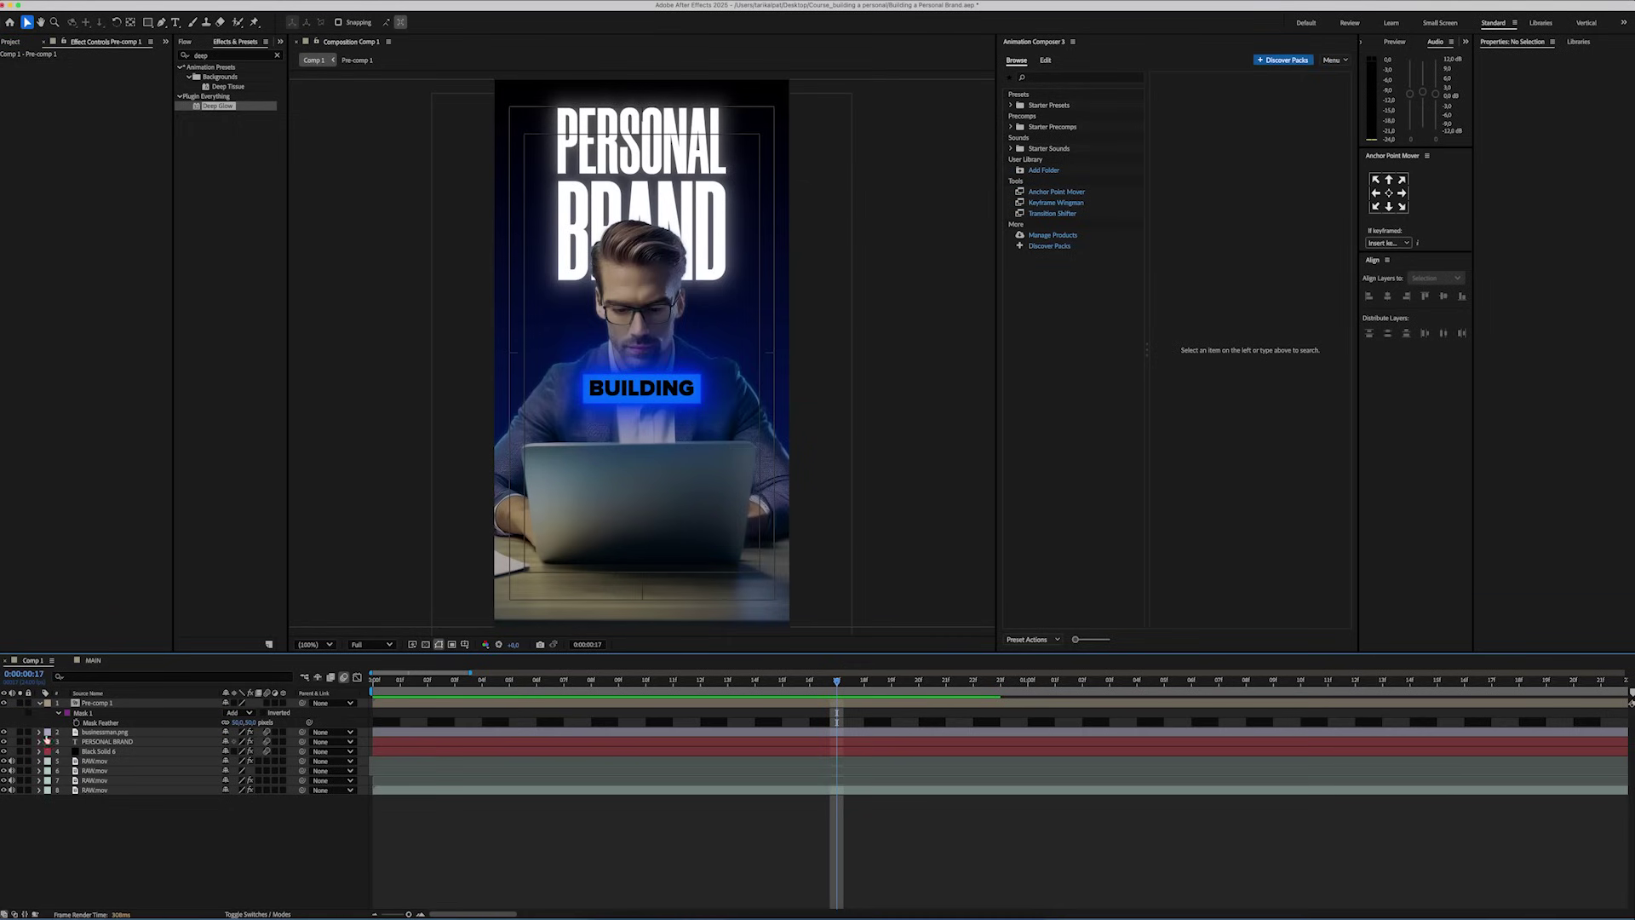
Collapse the label pre-comp's properties and add an adjustment layer on top of all layers.
{"action": "left_click", "coordinate": [39, 706]}
{"action": "right_click", "coordinate": [130, 770]}
{"action": "mouse_move", "coordinate": [170, 778]}
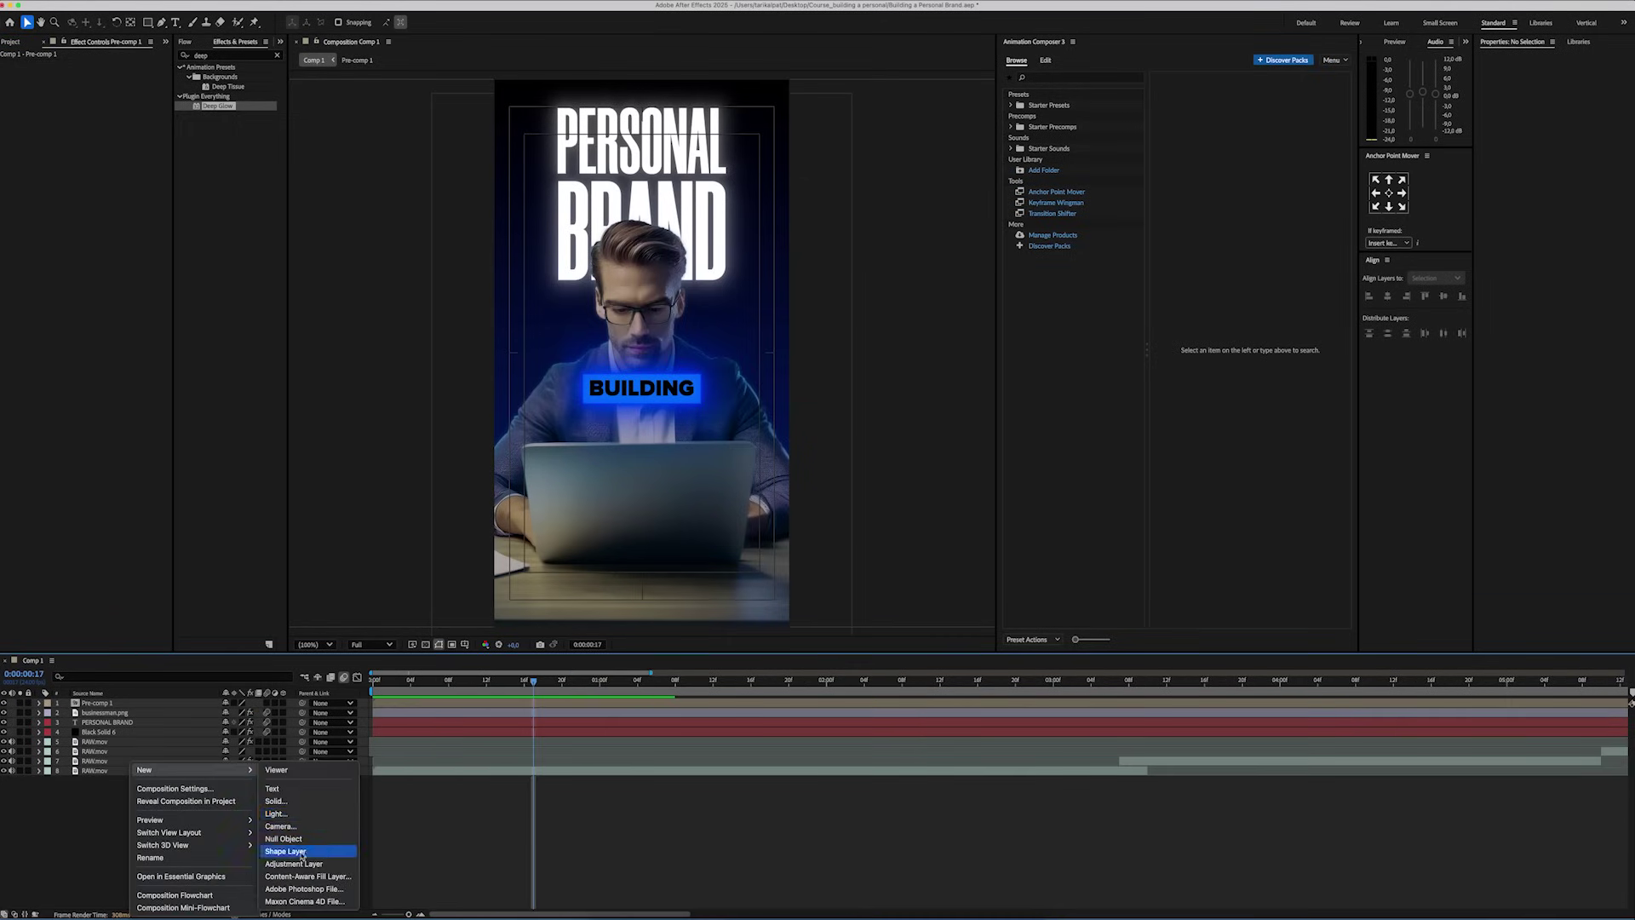
{"action": "left_click", "coordinate": [294, 852]}
Apply Deep Glow to the adjustment layer with radius 430 and exposure 0.10.
{"action": "left_click", "coordinate": [242, 55]}
{"action": "type", "text": "glo"}
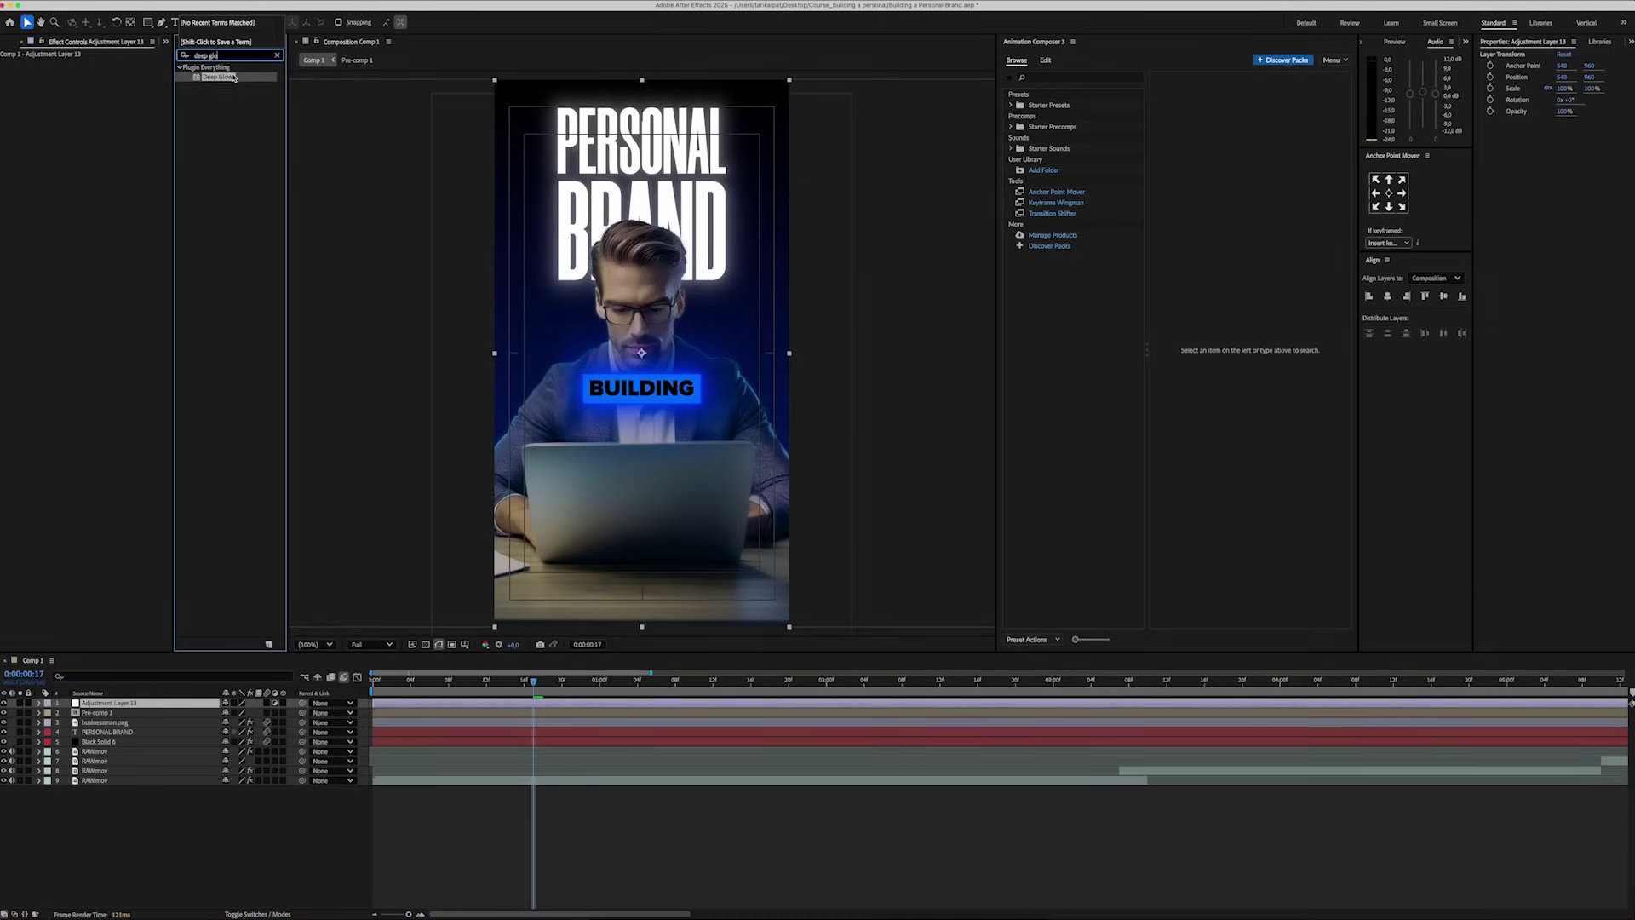
{"action": "left_click_drag", "start_coordinate": [232, 77], "coordinate": [114, 703]}
{"action": "type", "text": "43"}
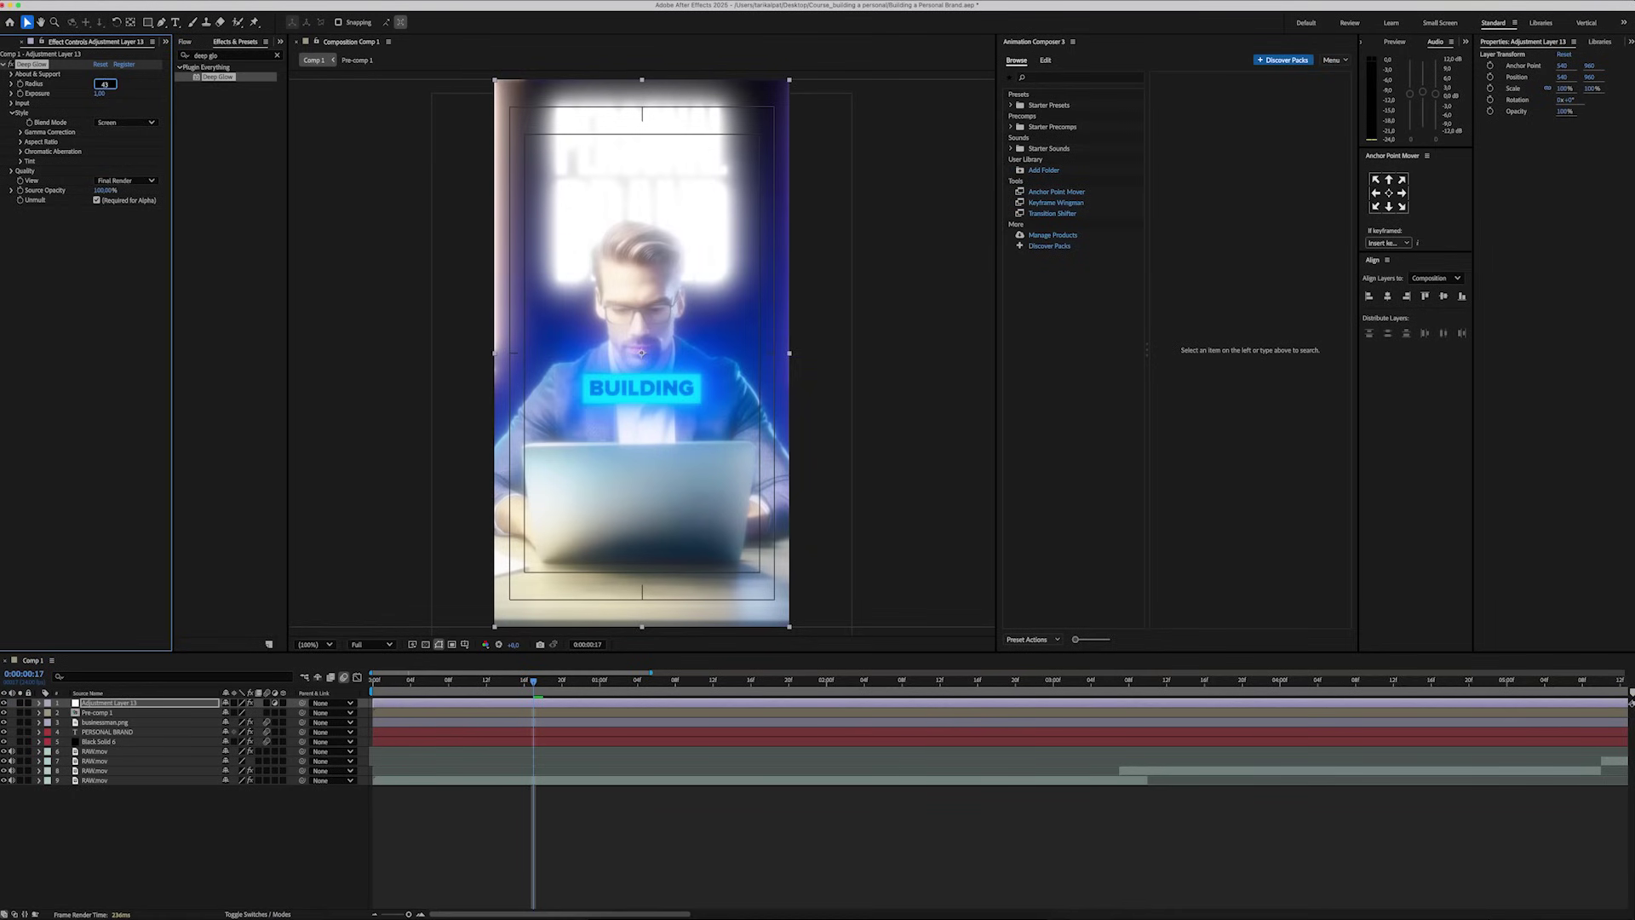
{"action": "type", "text": "0"}
{"action": "key", "text": "Return"}
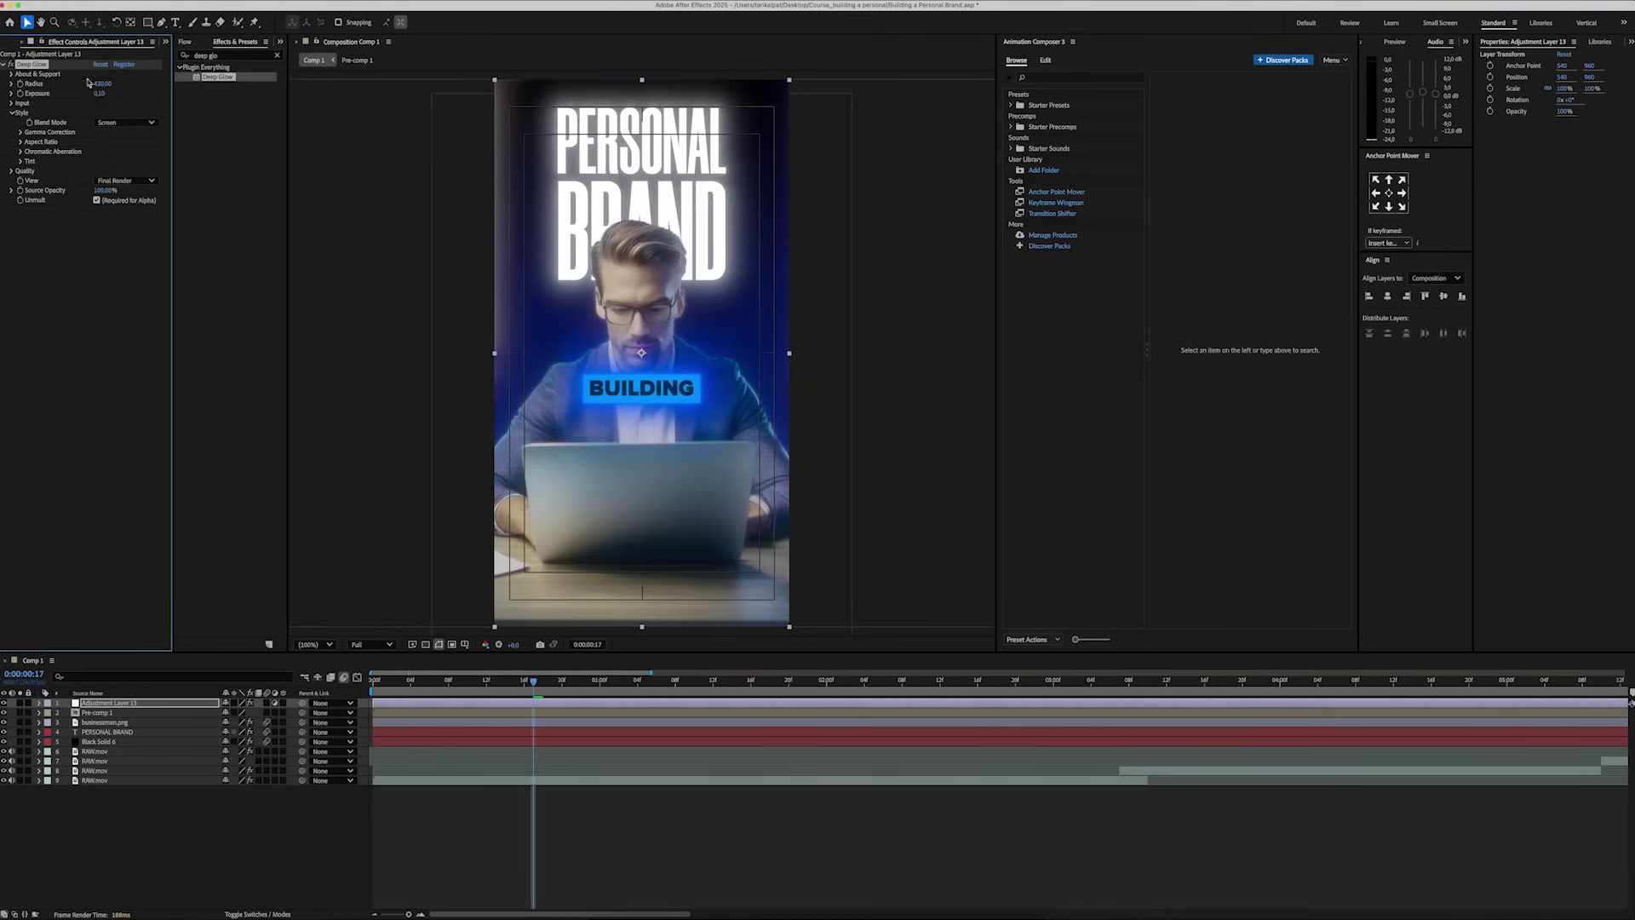
Add Lumetri Color to the adjustment layer and set its vignette amount to -1.
{"action": "left_click", "coordinate": [238, 56]}
{"action": "type", "text": "lumetri co"}
{"action": "left_click_drag", "start_coordinate": [230, 76], "coordinate": [62, 270]}
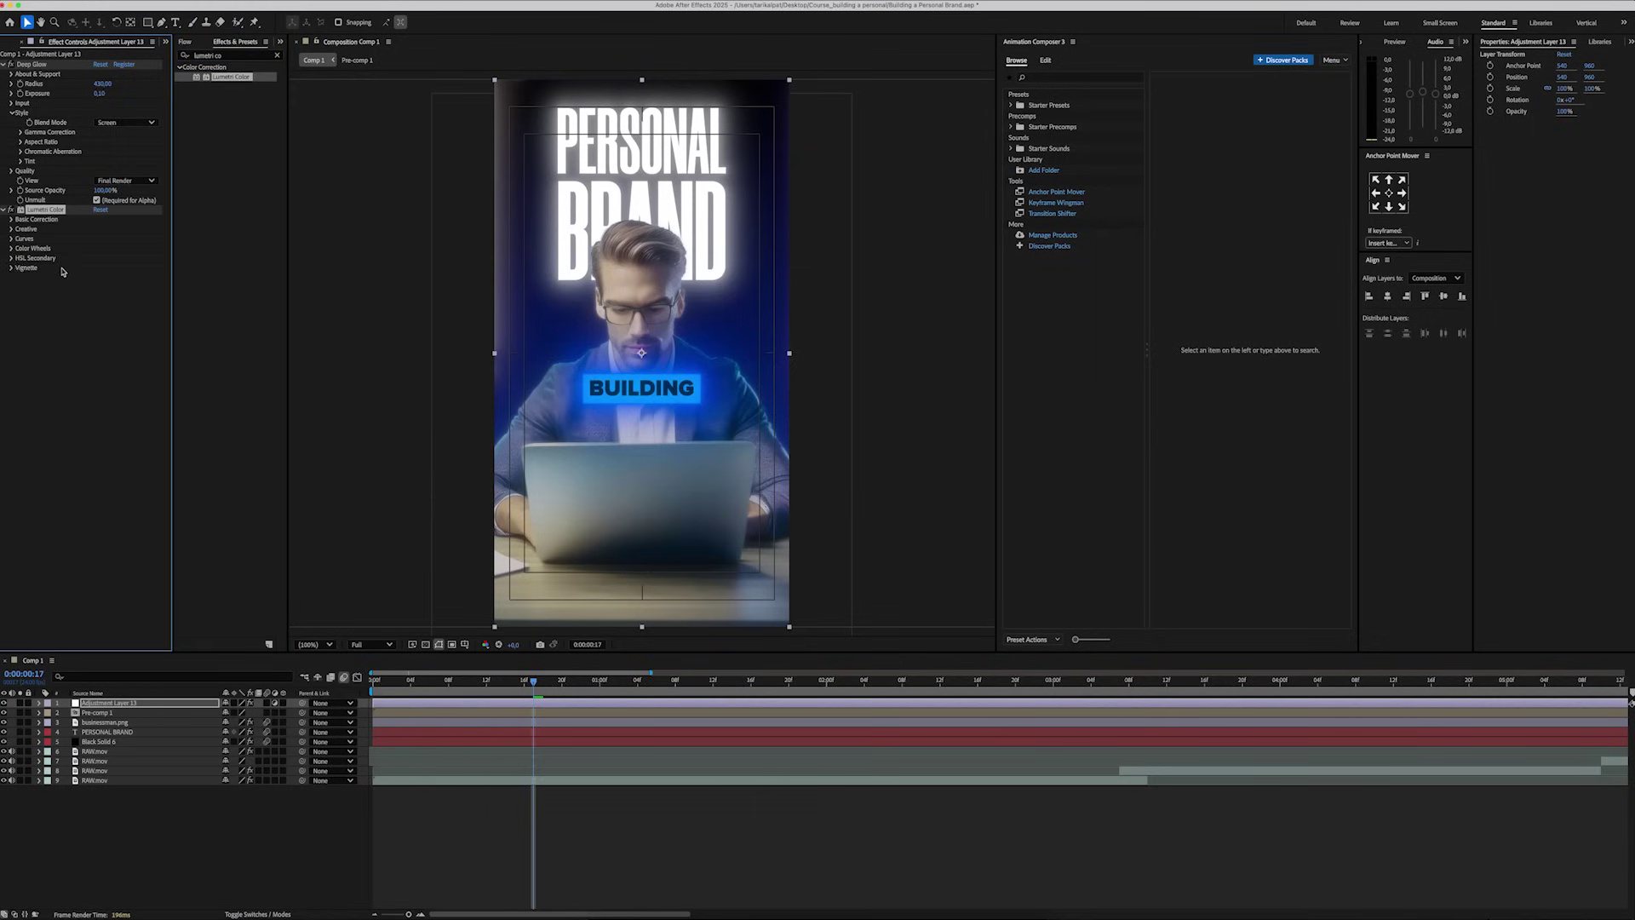
{"action": "type", "text": "-1"}
{"action": "key", "text": "Return"}
Add the Noise effect to the adjustment layer and set its amount of noise.
{"action": "left_click", "coordinate": [222, 56]}
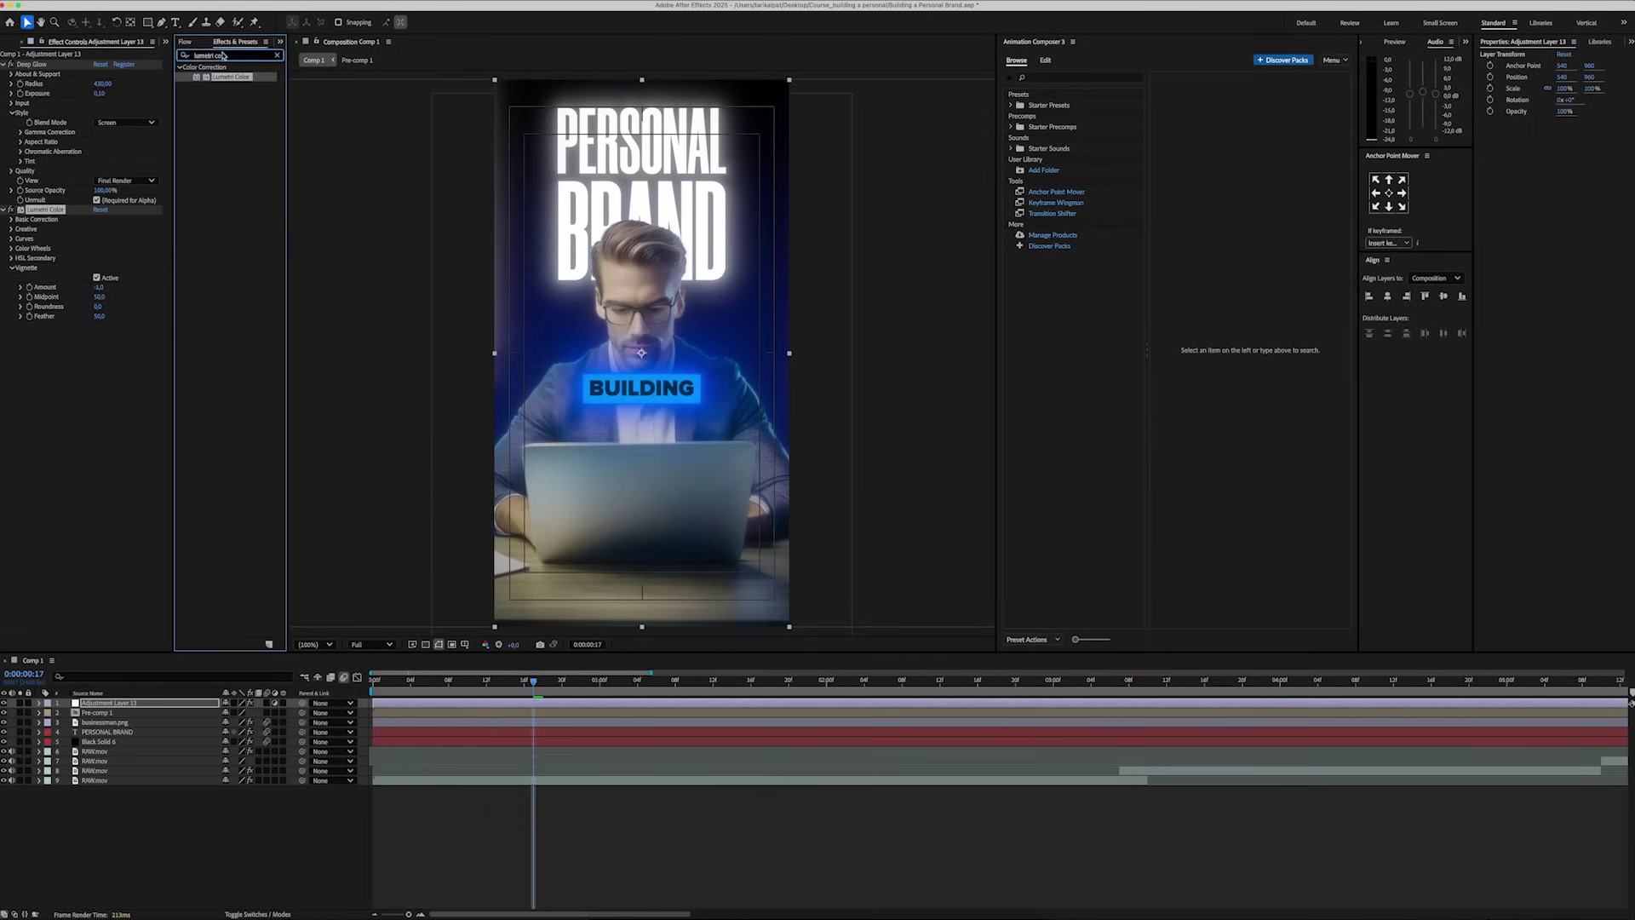
{"action": "left_click_drag", "start_coordinate": [221, 119], "coordinate": [95, 331]}
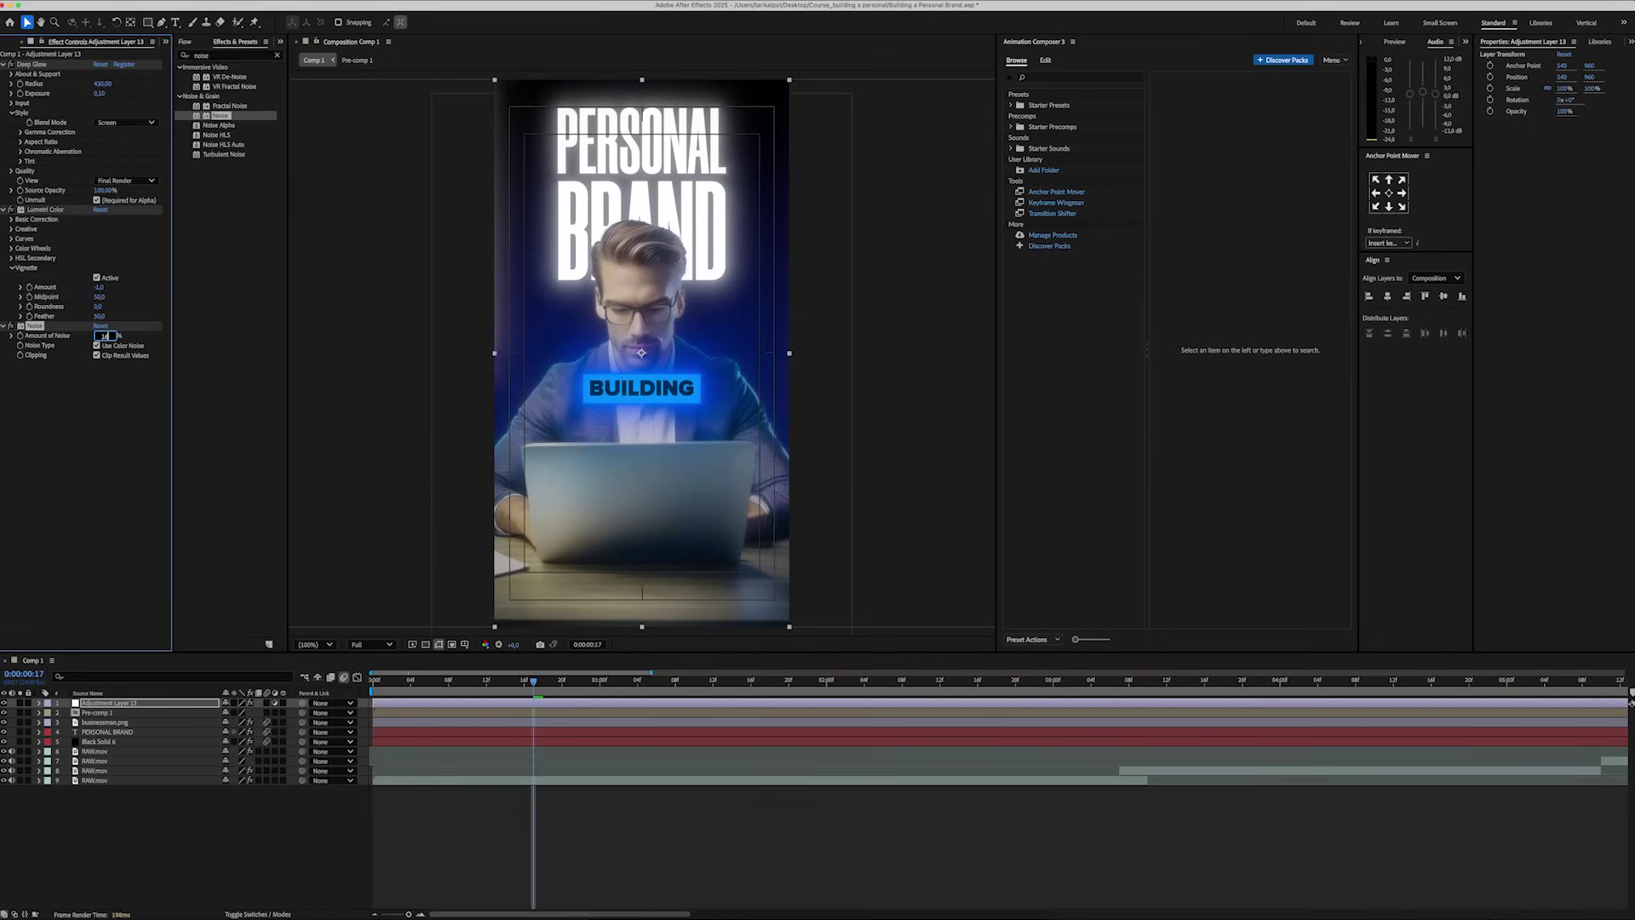
{"action": "key", "text": "Return"}
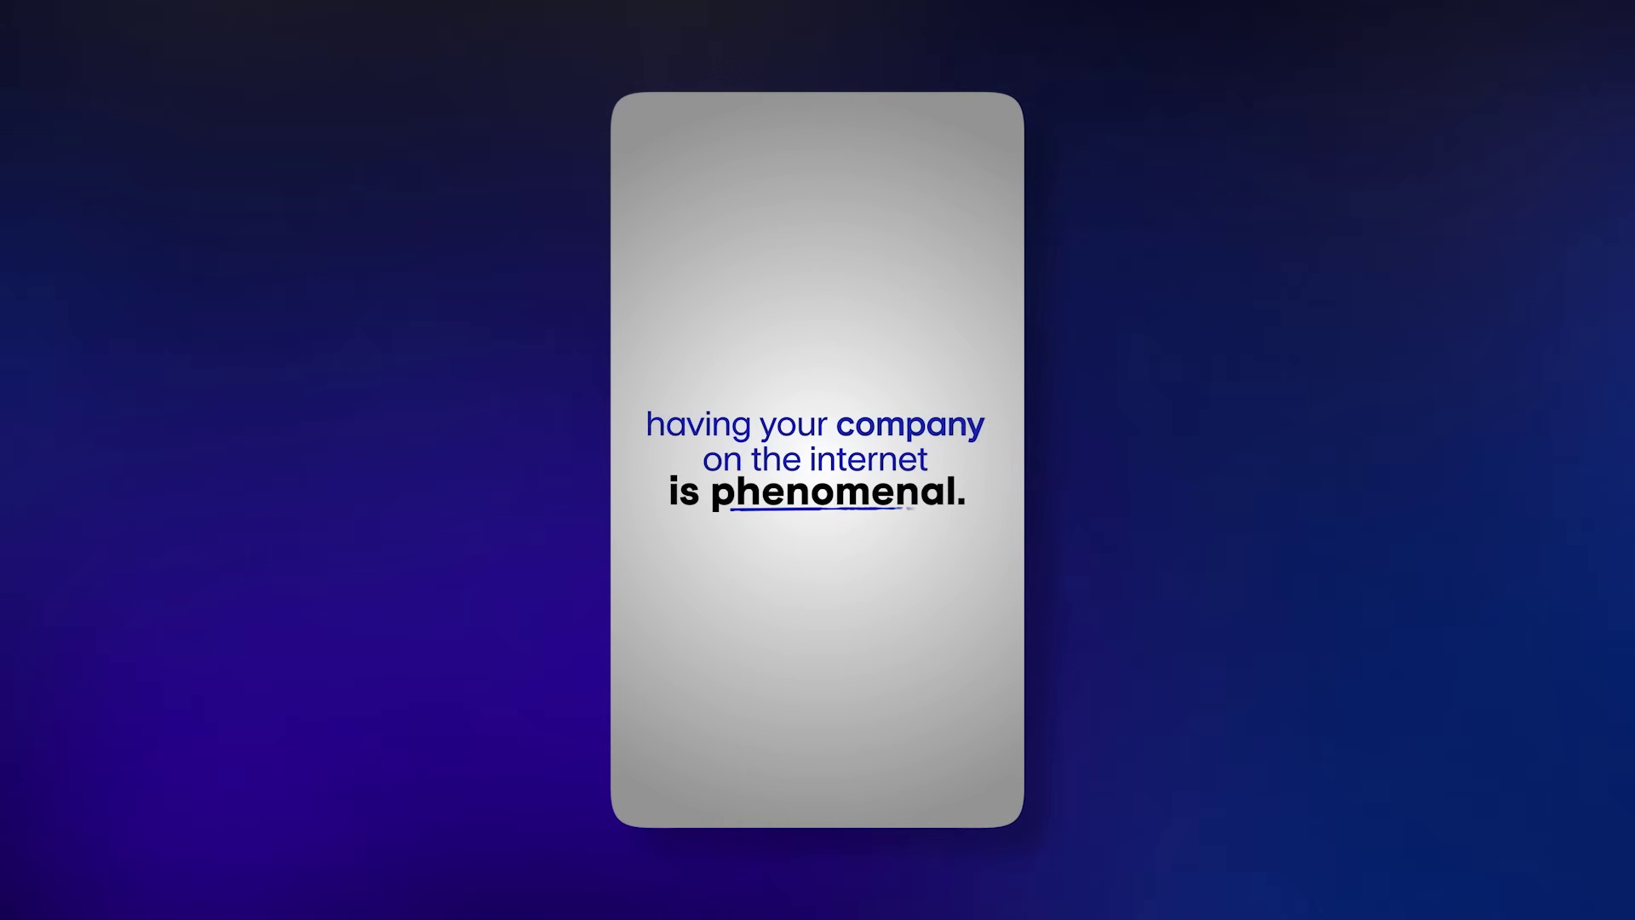
Draw a circle over the frame's upper-right corner and give it a white fill.
{"action": "left_click_drag", "start_coordinate": [147, 22], "coordinate": [185, 48]}
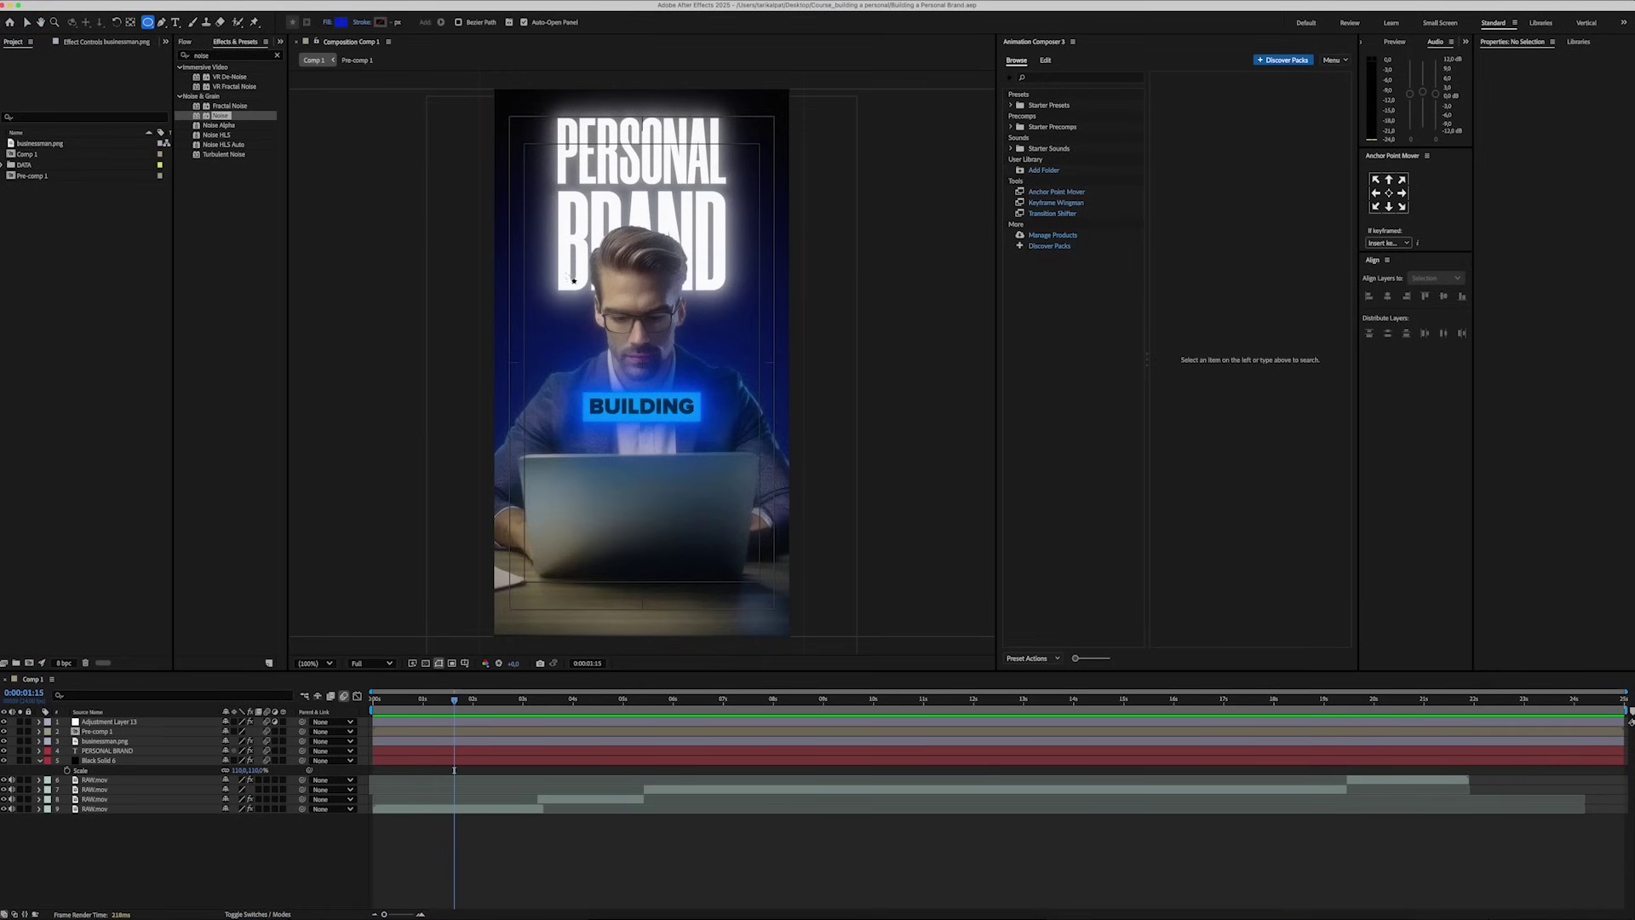
{"action": "mouse_move", "coordinate": [544, 251]}
{"action": "left_mouse_down"}
{"action": "mouse_move", "coordinate": [751, 467]}
{"action": "mouse_move", "coordinate": [688, 384]}
{"action": "mouse_move", "coordinate": [779, 196]}
{"action": "mouse_move", "coordinate": [834, 147]}
{"action": "left_mouse_up"}
{"action": "left_click", "coordinate": [341, 22]}
{"action": "key", "text": "Return"}
Position the white circle partly beyond the frame's upper-right corner and move its anchor point to its upper-right bounding corner.
{"action": "key", "text": "v"}
{"action": "key", "text": "h"}
{"action": "left_click_drag", "start_coordinate": [842, 259], "coordinate": [751, 460]}
{"action": "key", "text": "y"}
{"action": "left_click_drag", "start_coordinate": [753, 276], "coordinate": [858, 170]}
{"action": "key", "text": "v"}
{"action": "left_click_drag", "start_coordinate": [757, 318], "coordinate": [724, 348]}
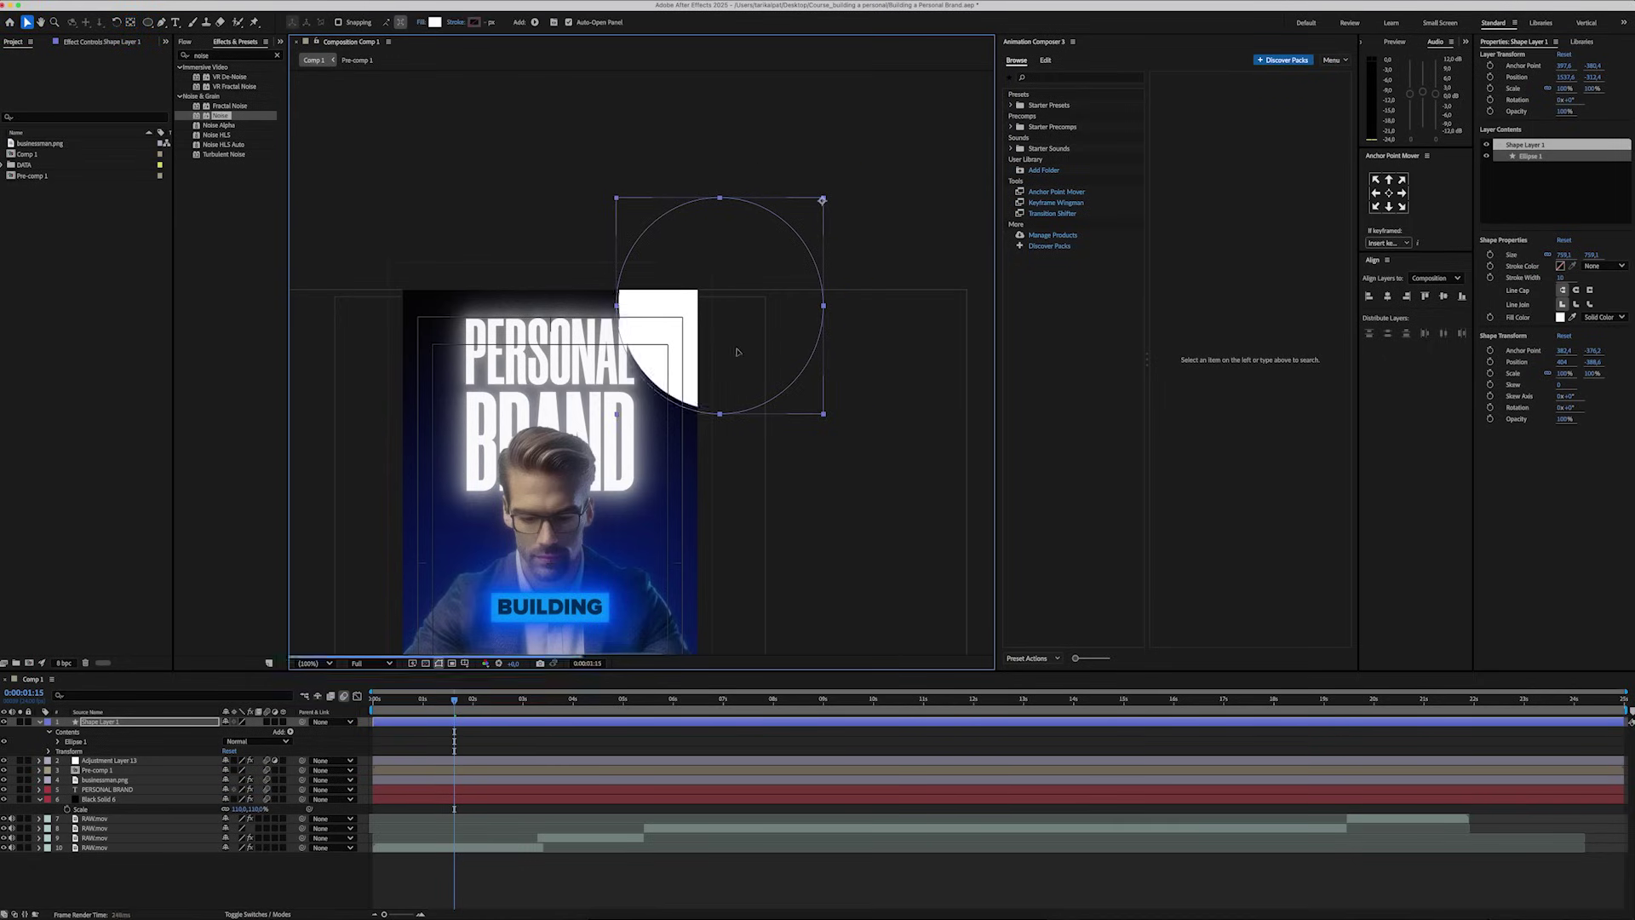
Start the circle layer at frame 19 and keyframe its scale there at 57%, shrinking it out of the frame.
{"action": "left_click", "coordinate": [436, 703]}
{"action": "left_click_drag", "start_coordinate": [422, 707], "coordinate": [412, 707]}
{"action": "left_click_drag", "start_coordinate": [395, 721], "coordinate": [433, 721]}
{"action": "key", "text": "s"}
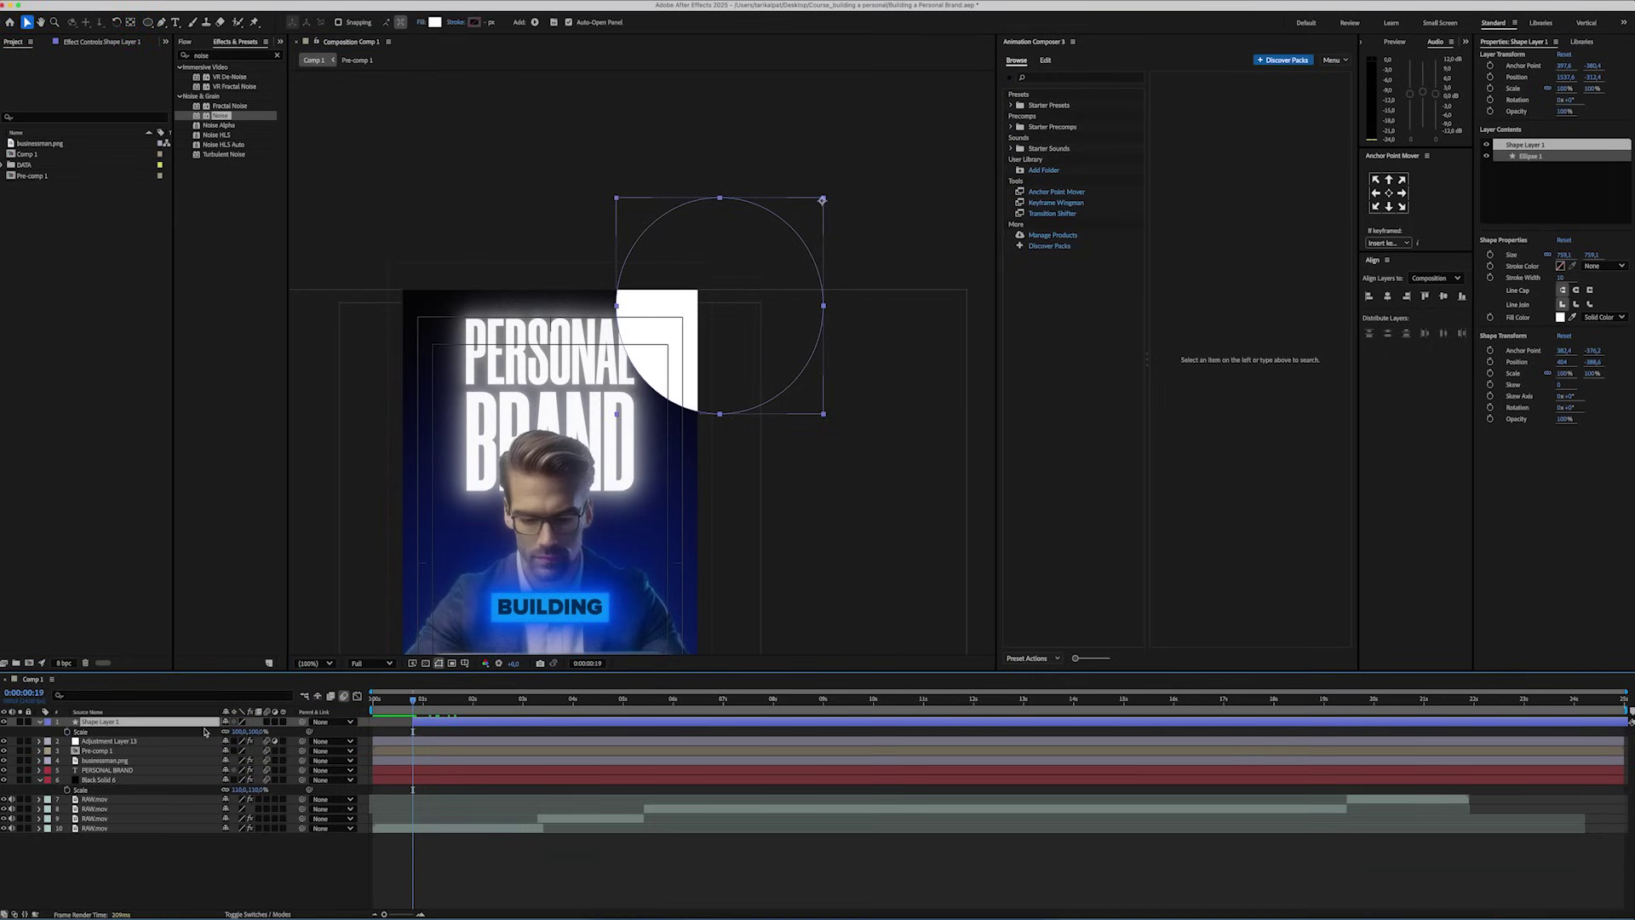
{"action": "left_click", "coordinate": [67, 731]}
{"action": "left_click_drag", "start_coordinate": [242, 731], "coordinate": [220, 732]}
Enlarge the circle at 1:05 with a second scale keyframe to fill the frame, and check the growth.
{"action": "left_click_drag", "start_coordinate": [500, 518], "coordinate": [591, 317]}
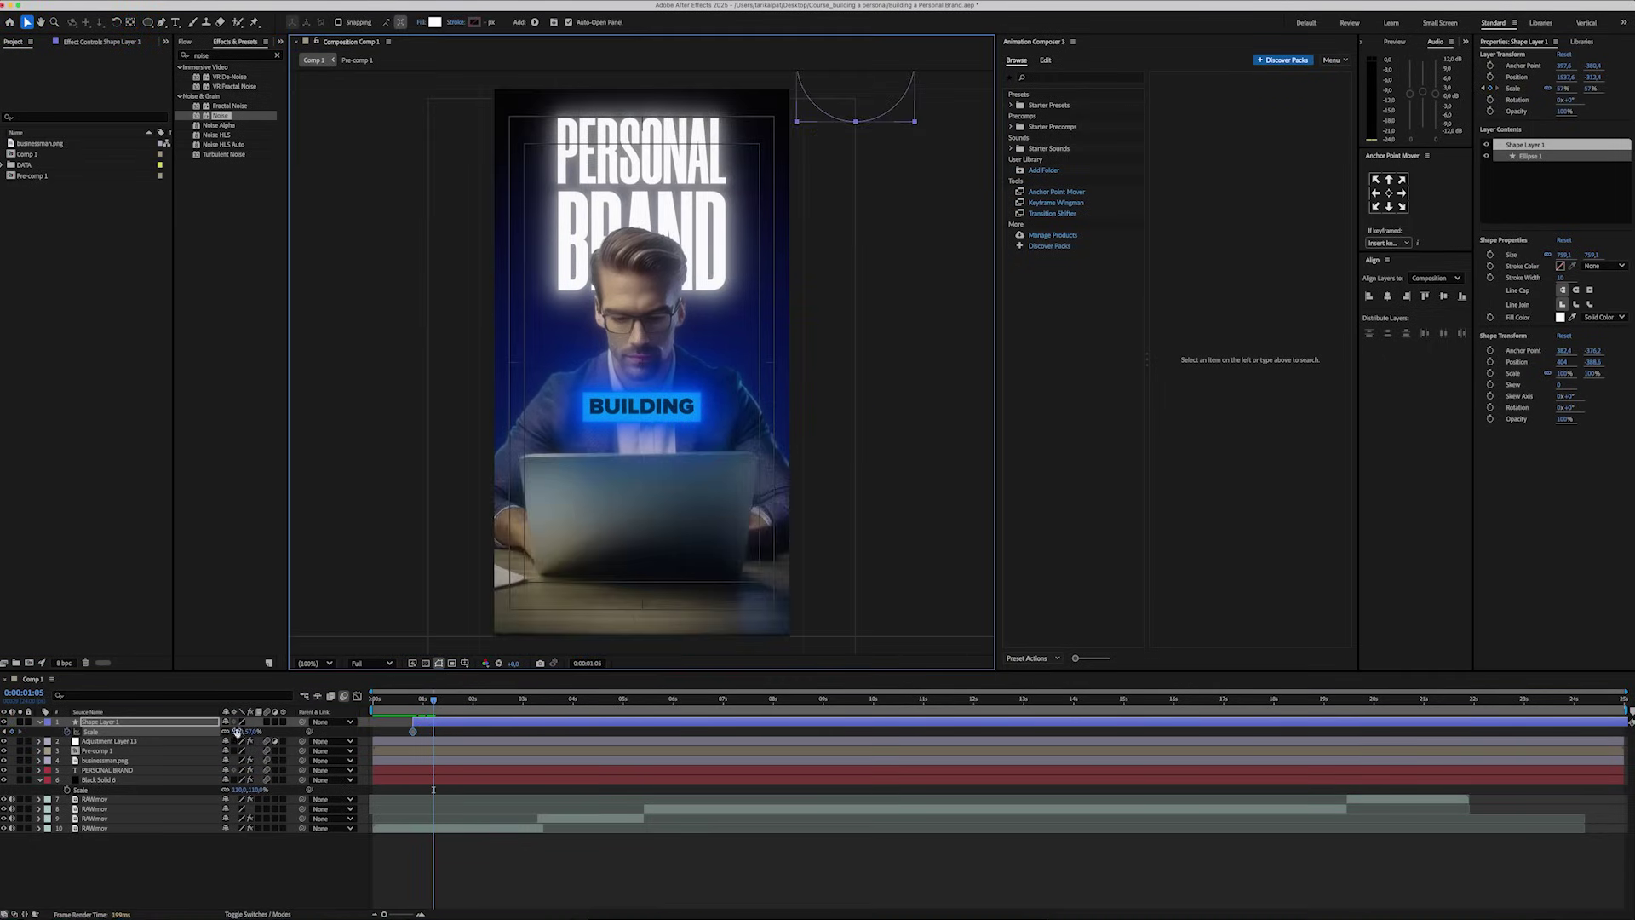
{"action": "left_click_drag", "start_coordinate": [237, 731], "coordinate": [367, 697]}
{"action": "left_click", "coordinate": [445, 731]}
{"action": "left_click", "coordinate": [421, 701]}
{"action": "key", "text": "equal"}
{"action": "key", "text": "equal"}
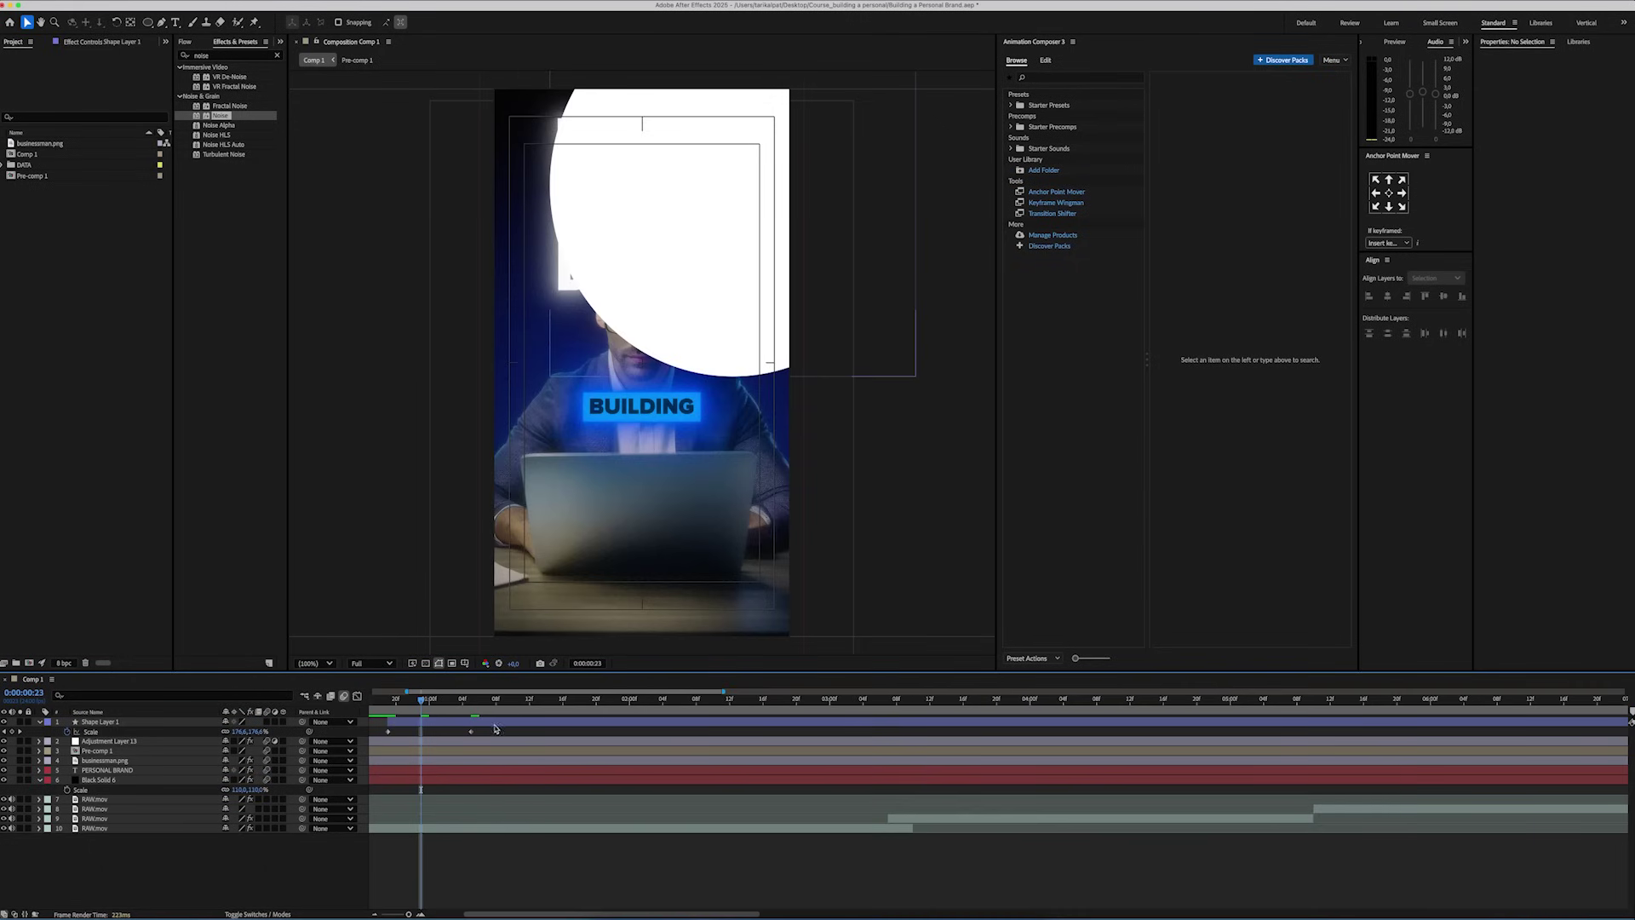
Apply Easy Ease to the circle's two scale keyframes and reshape the speed graph to peak early.
{"action": "left_click_drag", "start_coordinate": [496, 730], "coordinate": [374, 742]}
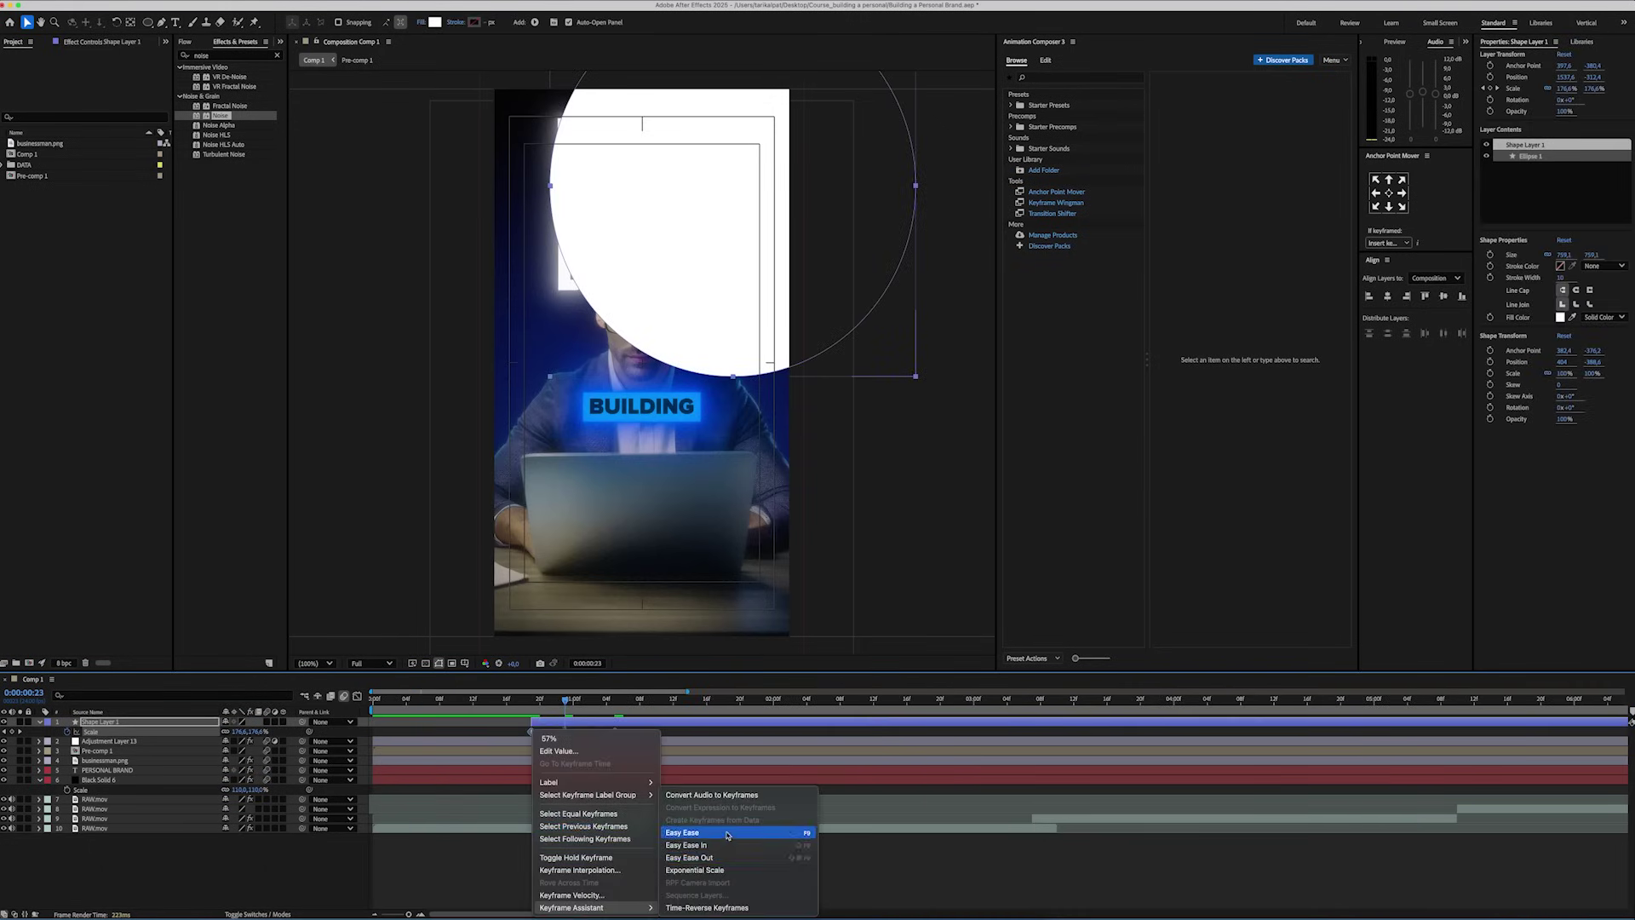
{"action": "left_click", "coordinate": [727, 834]}
{"action": "left_click", "coordinate": [357, 695]}
{"action": "left_click_drag", "start_coordinate": [600, 879], "coordinate": [587, 879]}
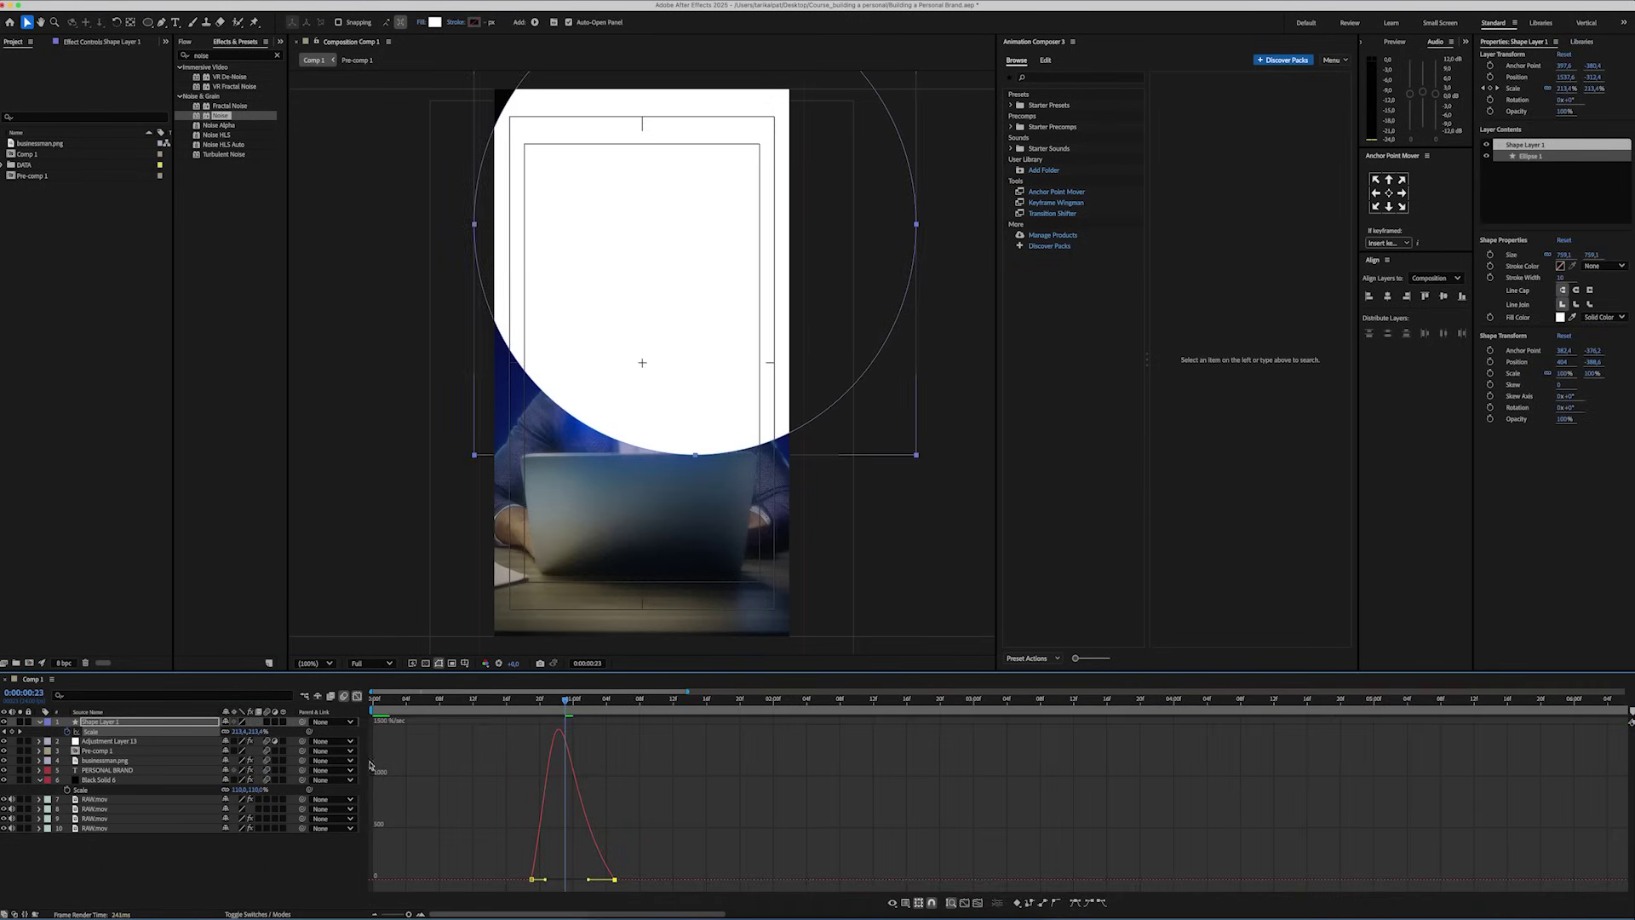
Leave the graph editor and play back the circle transition to check its growth.
{"action": "left_click", "coordinate": [357, 696]}
{"action": "key", "text": "space"}
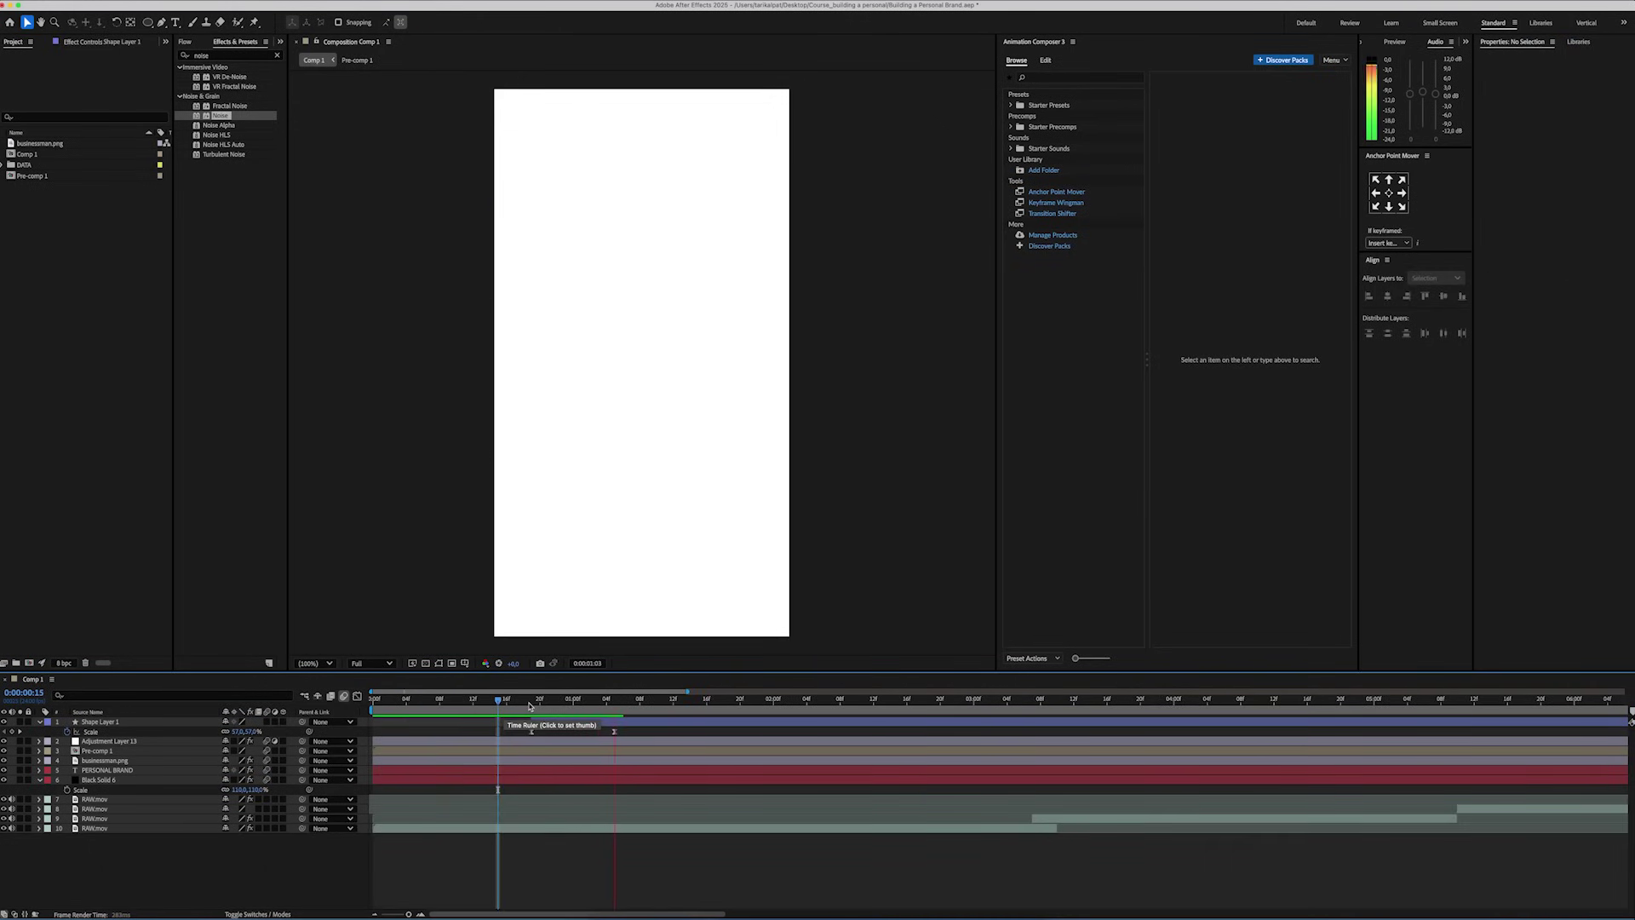
{"action": "key", "text": "space"}
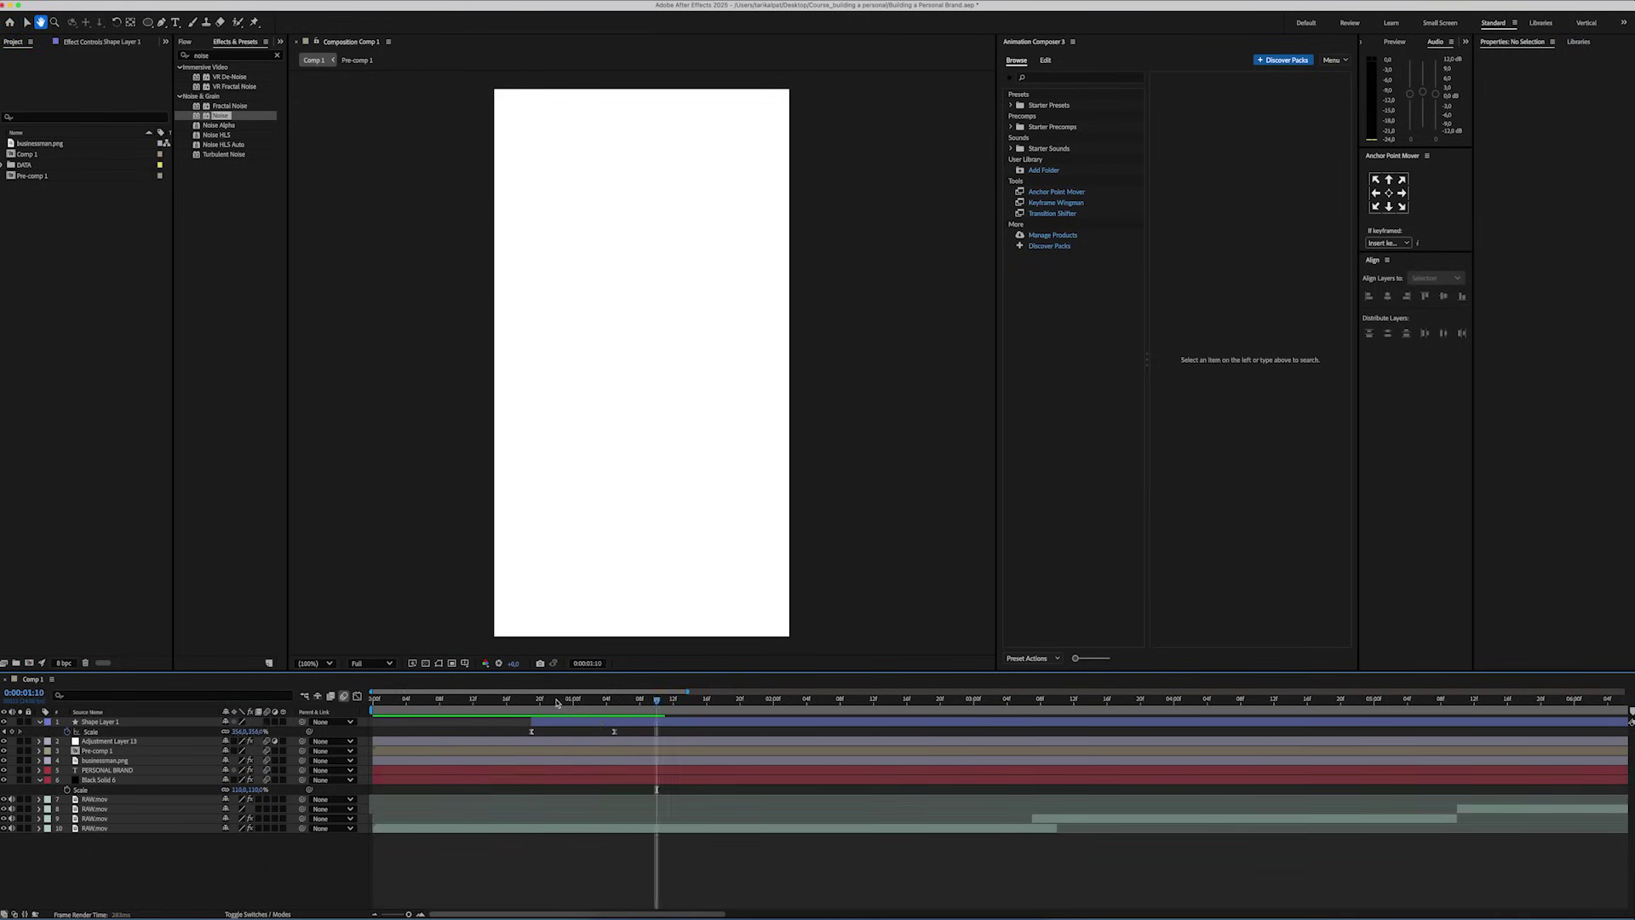
Find the Gradient Ramp effect and apply it to the circle layer around 1:04.
{"action": "left_click_drag", "start_coordinate": [558, 703], "coordinate": [606, 699]}
{"action": "double_click", "coordinate": [213, 56]}
{"action": "type", "text": "gradi"}
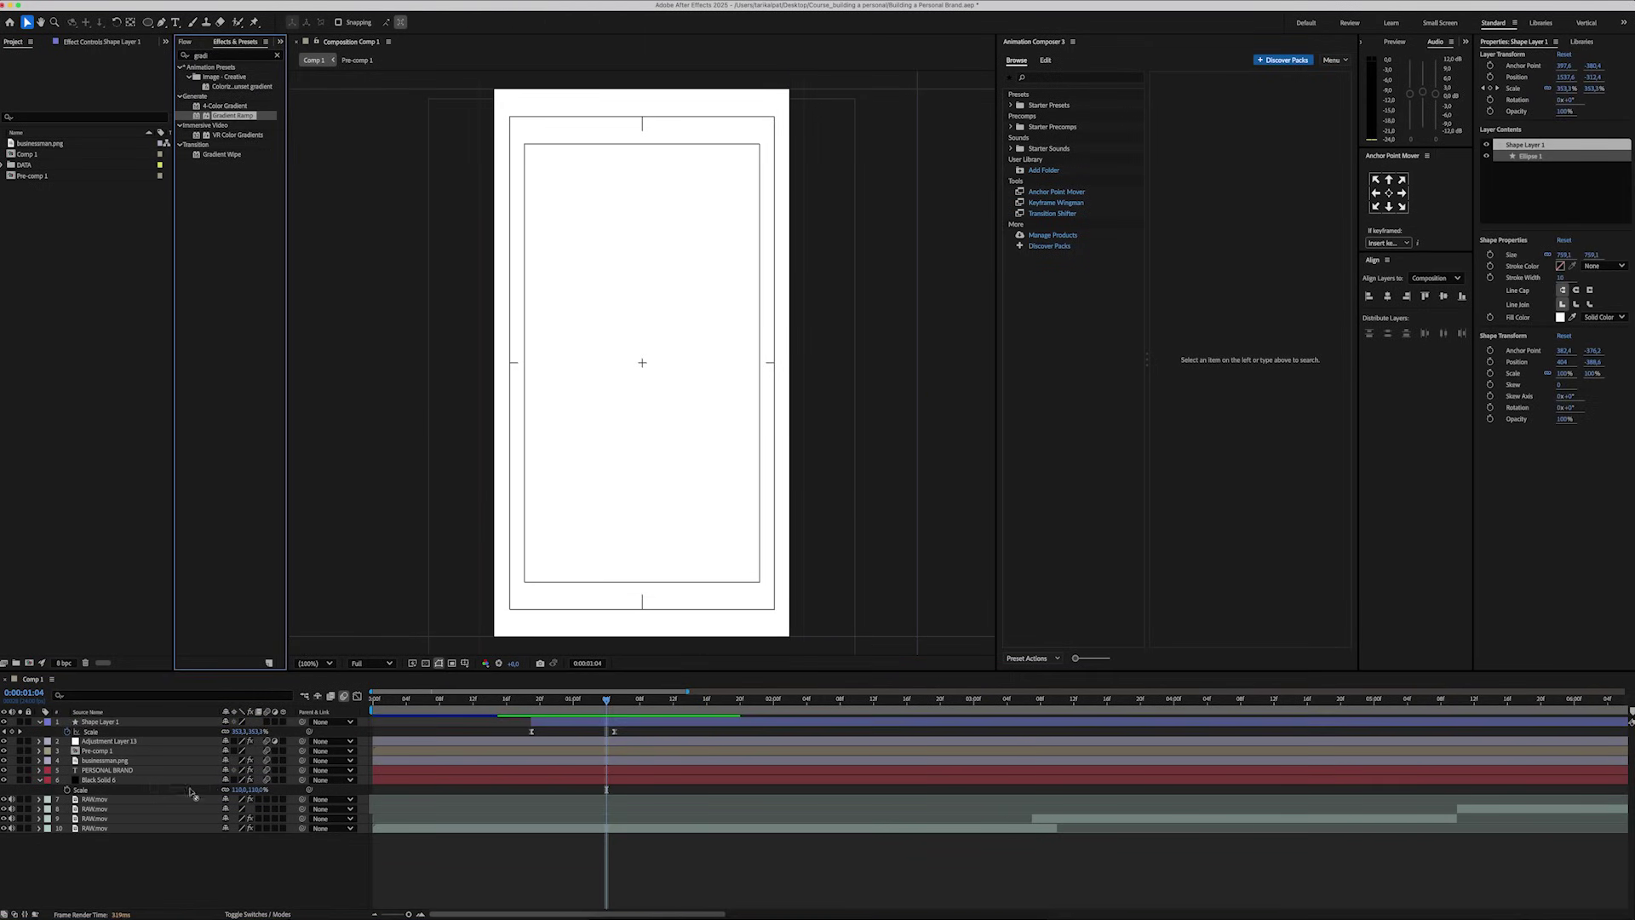
{"action": "left_click_drag", "start_coordinate": [189, 790], "coordinate": [182, 722]}
Set the circle's gradient ramp to start in white and end in grey.
{"action": "left_click", "coordinate": [99, 83]}
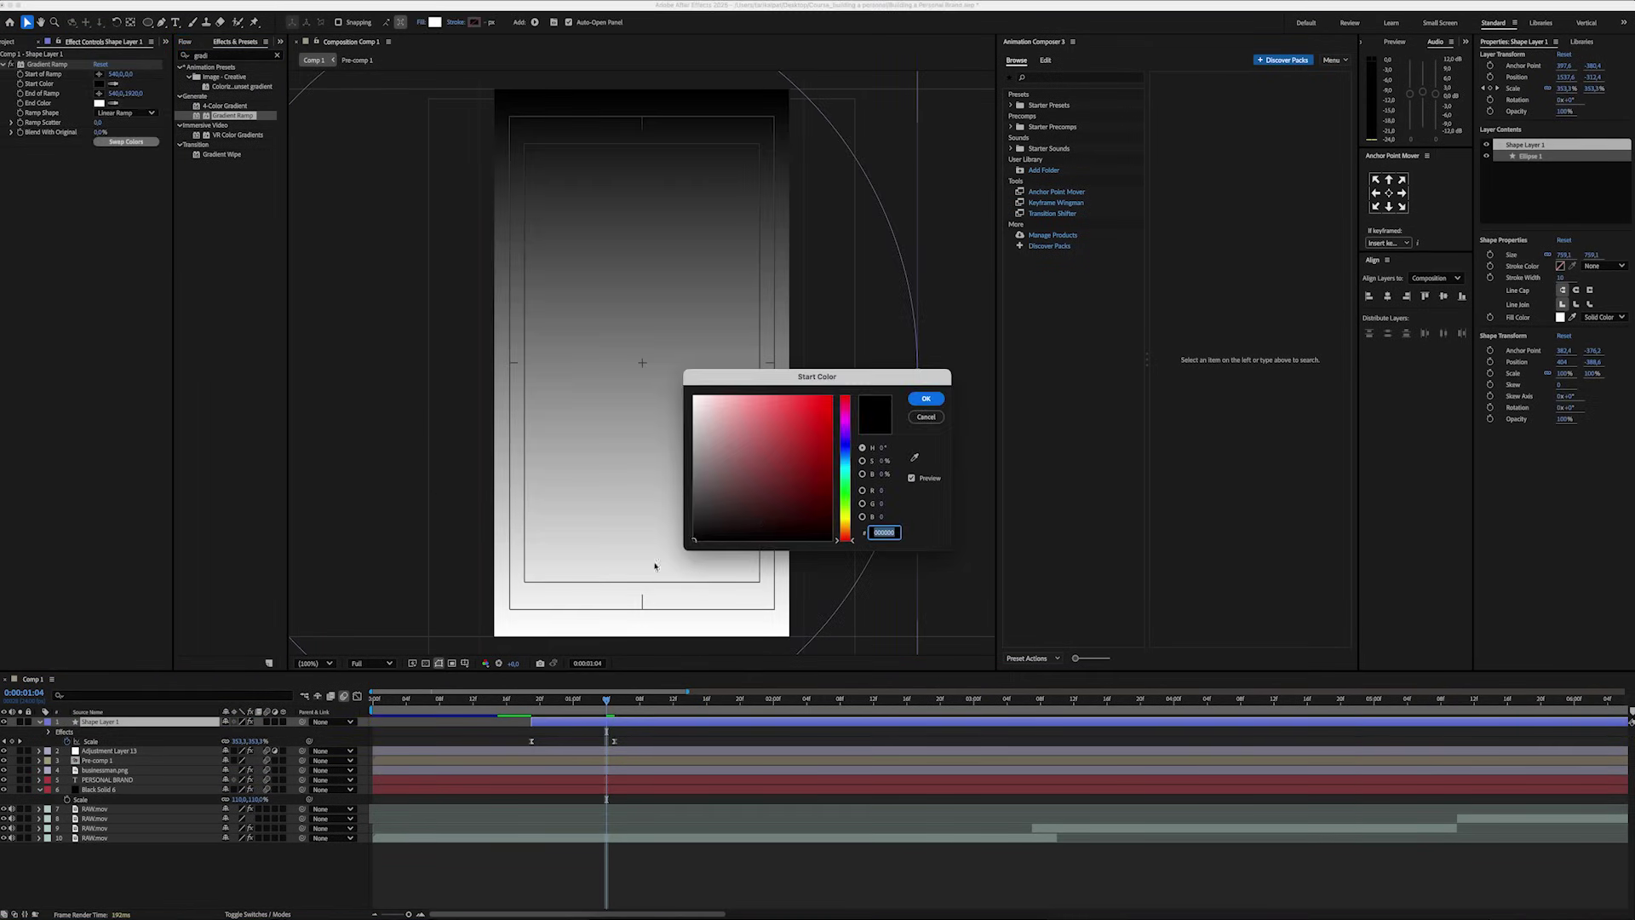
{"action": "left_click", "coordinate": [694, 395]}
{"action": "left_click", "coordinate": [926, 398]}
{"action": "left_click", "coordinate": [99, 103]}
{"action": "left_click", "coordinate": [695, 447]}
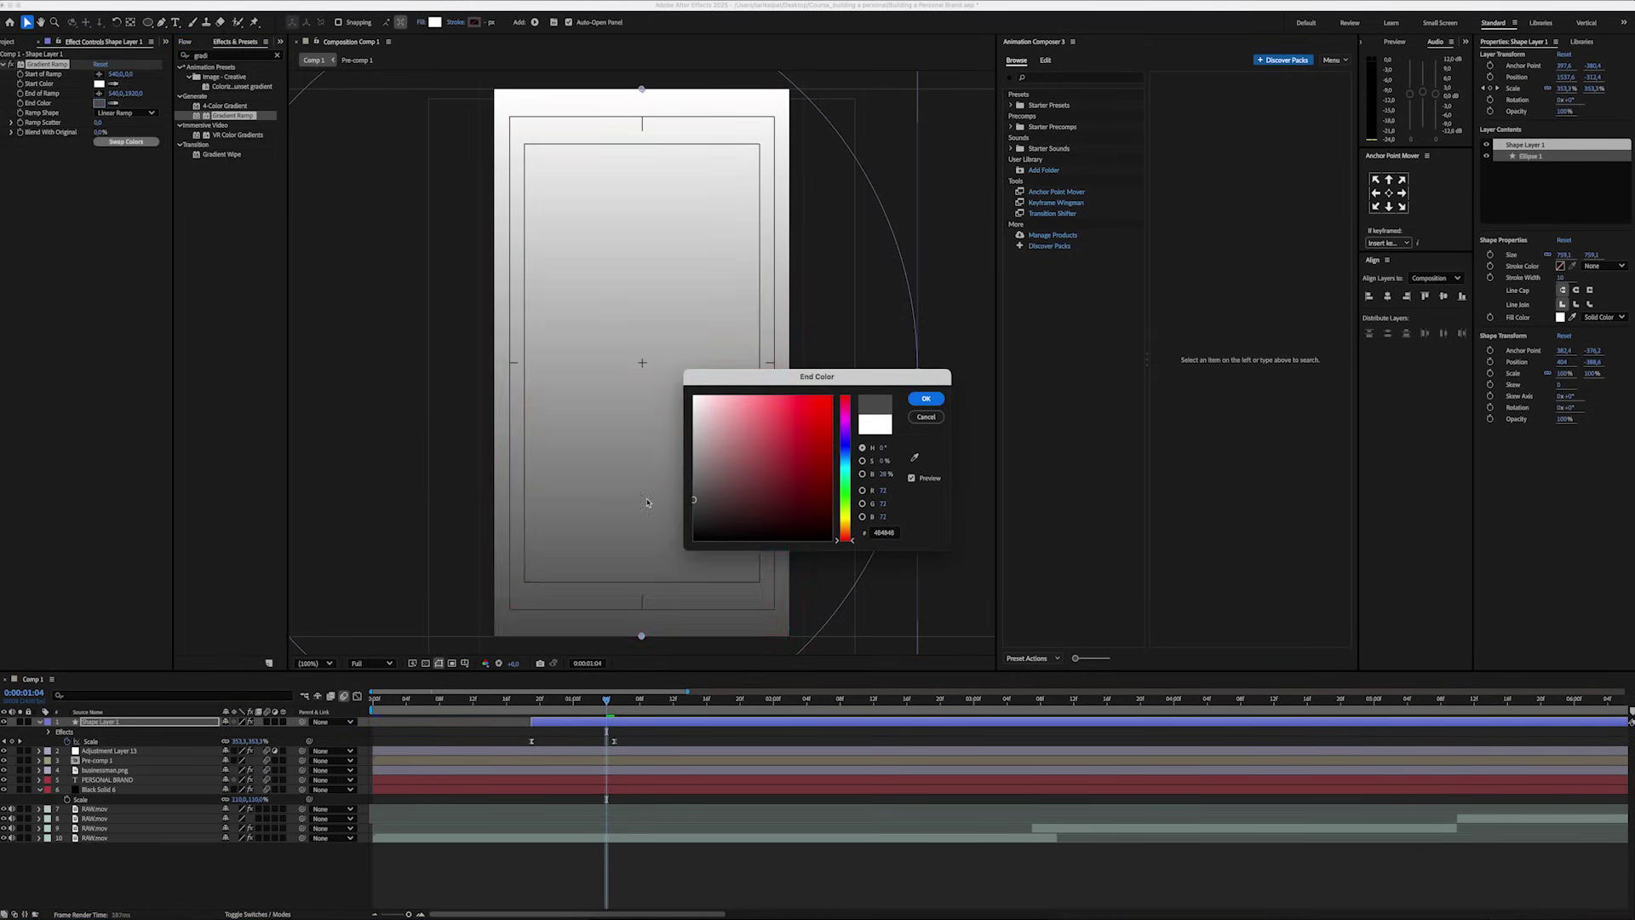
{"action": "left_click", "coordinate": [925, 397]}
Keyframe the ramp's Blend With Original from nearly full at frame 19 down to zero at 1:05 so the gradient fades in.
{"action": "left_click_drag", "start_coordinate": [606, 700], "coordinate": [540, 714]}
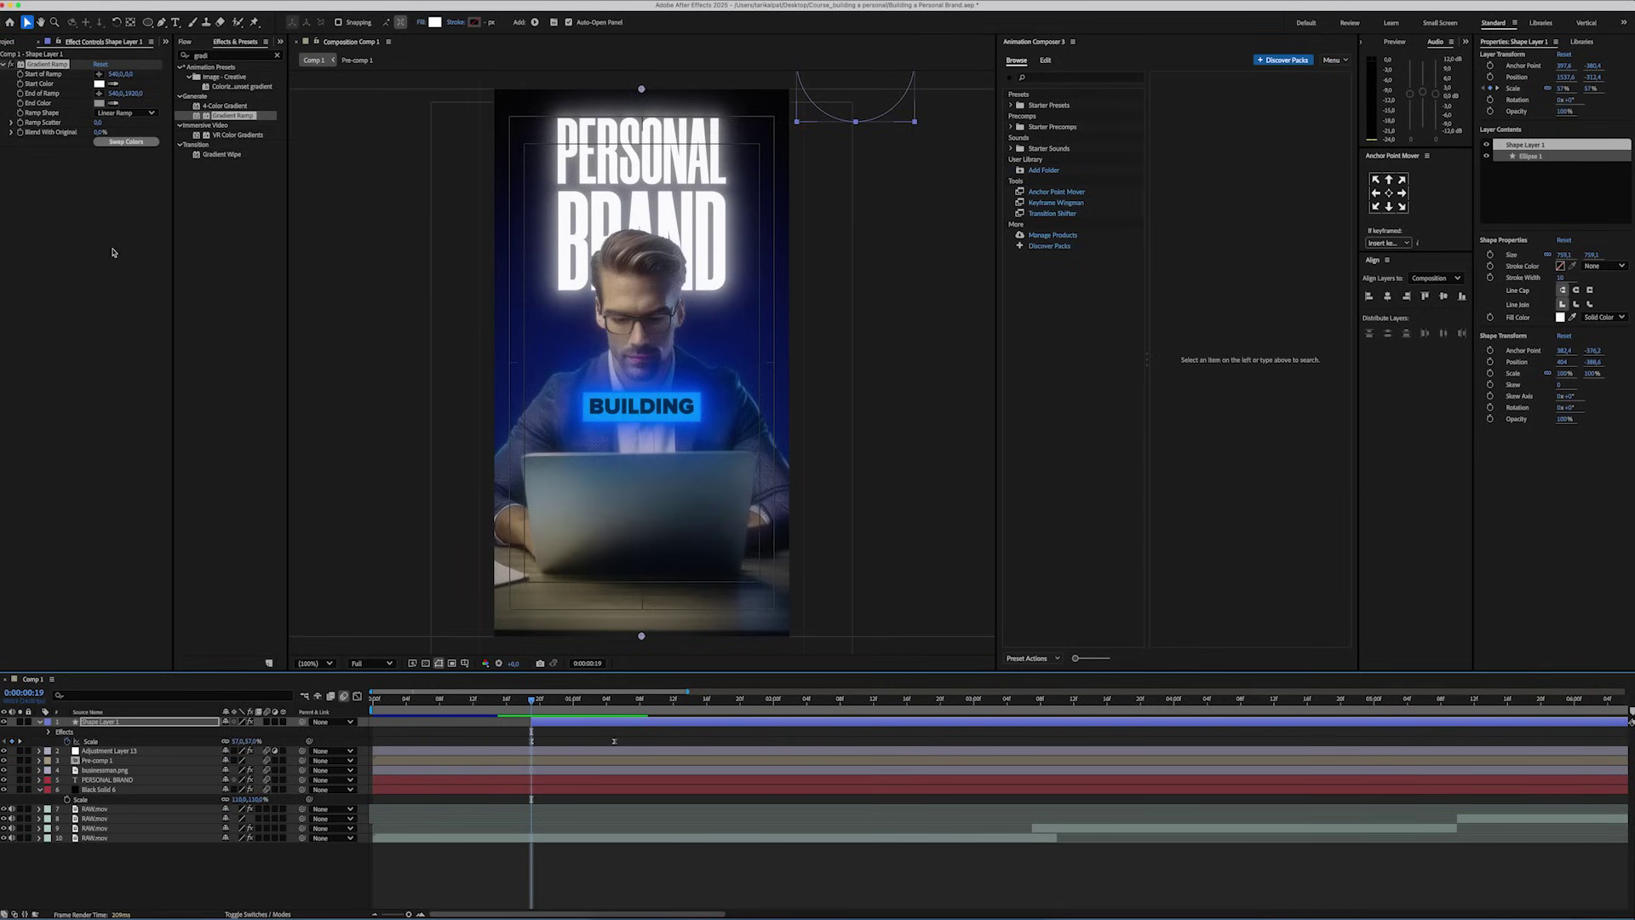
{"action": "left_click", "coordinate": [19, 132]}
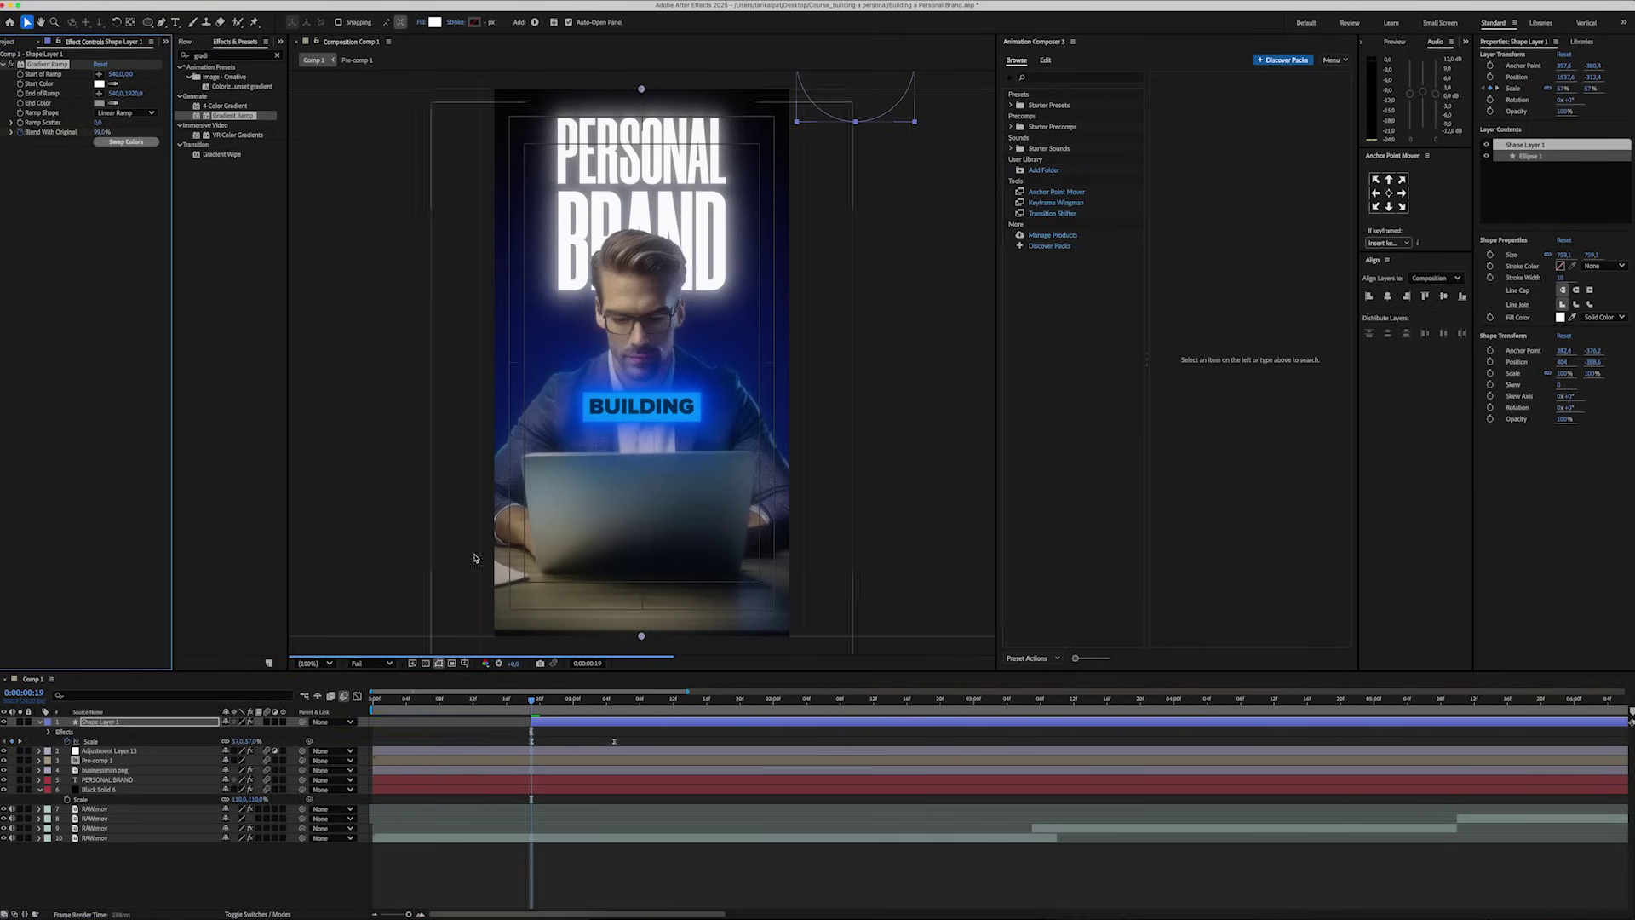
{"action": "left_click_drag", "start_coordinate": [534, 699], "coordinate": [611, 698]}
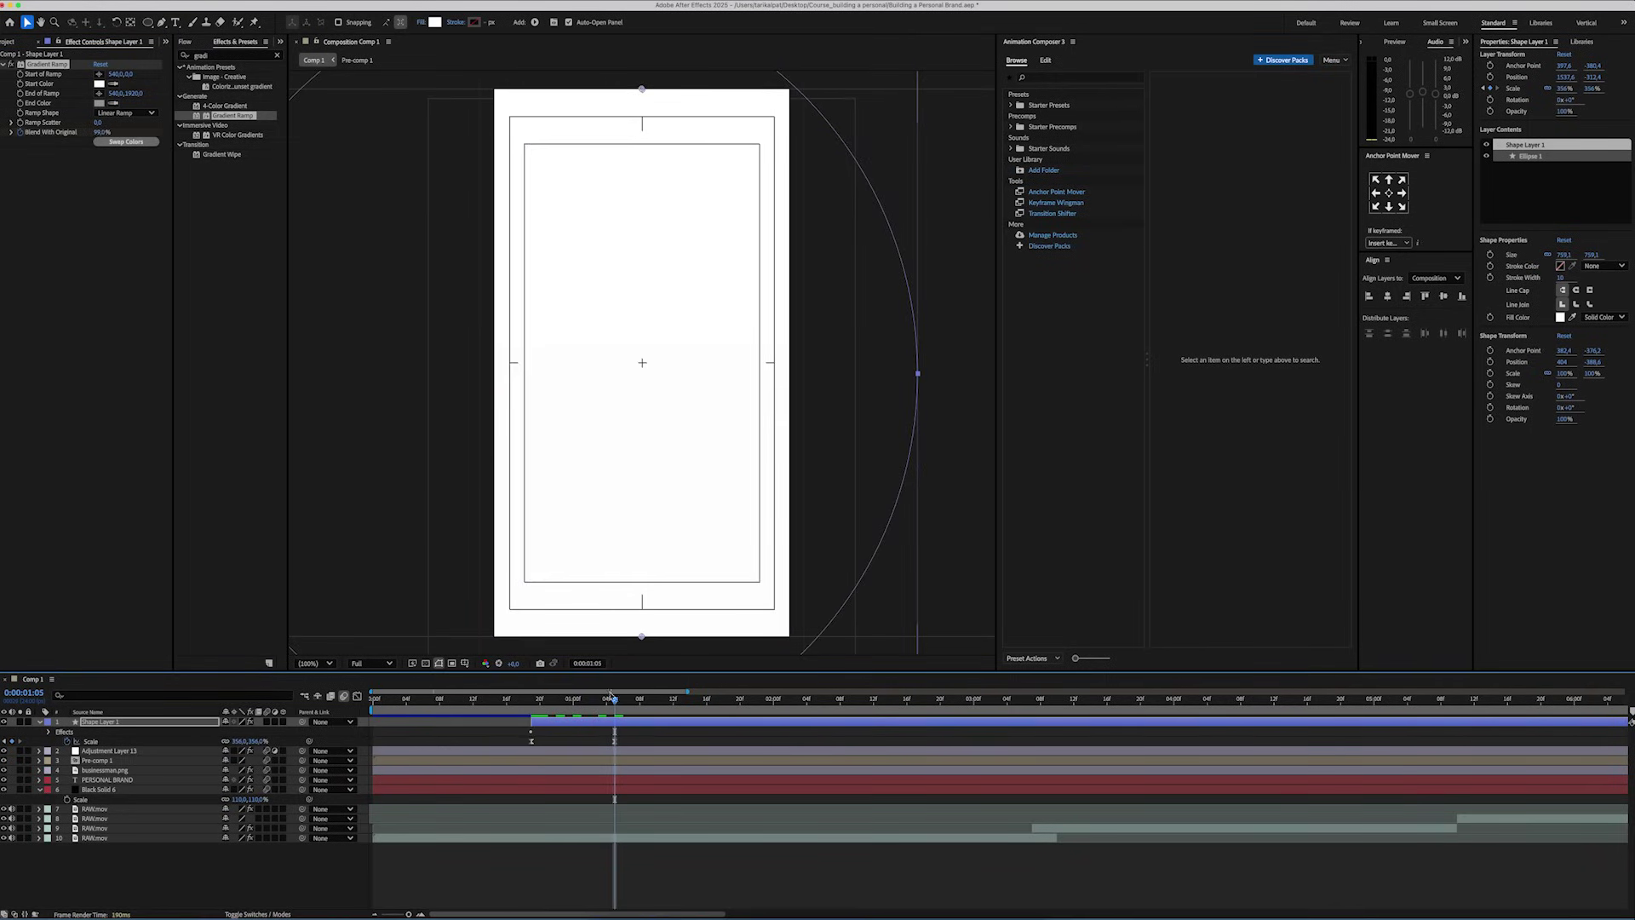
{"action": "left_click_drag", "start_coordinate": [104, 131], "coordinate": [17, 132]}
{"action": "left_click", "coordinate": [523, 733]}
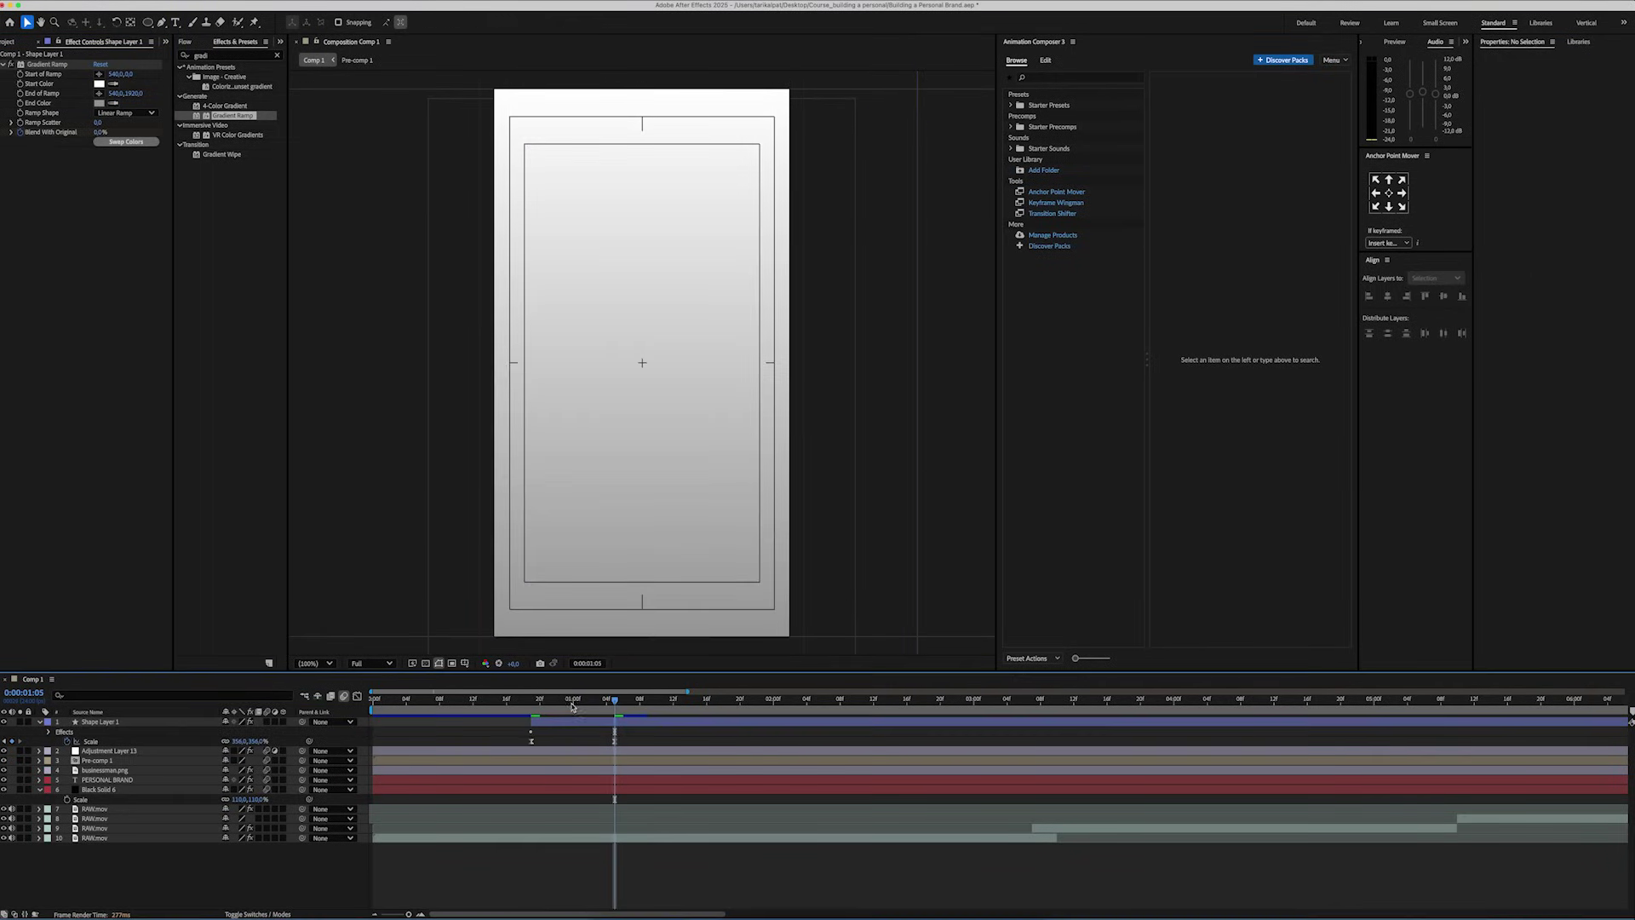
{"action": "mouse_move", "coordinate": [612, 700]}
{"action": "left_mouse_down"}
{"action": "mouse_move", "coordinate": [524, 700]}
{"action": "mouse_move", "coordinate": [615, 700]}
{"action": "left_mouse_up"}
{"action": "key", "text": "u"}
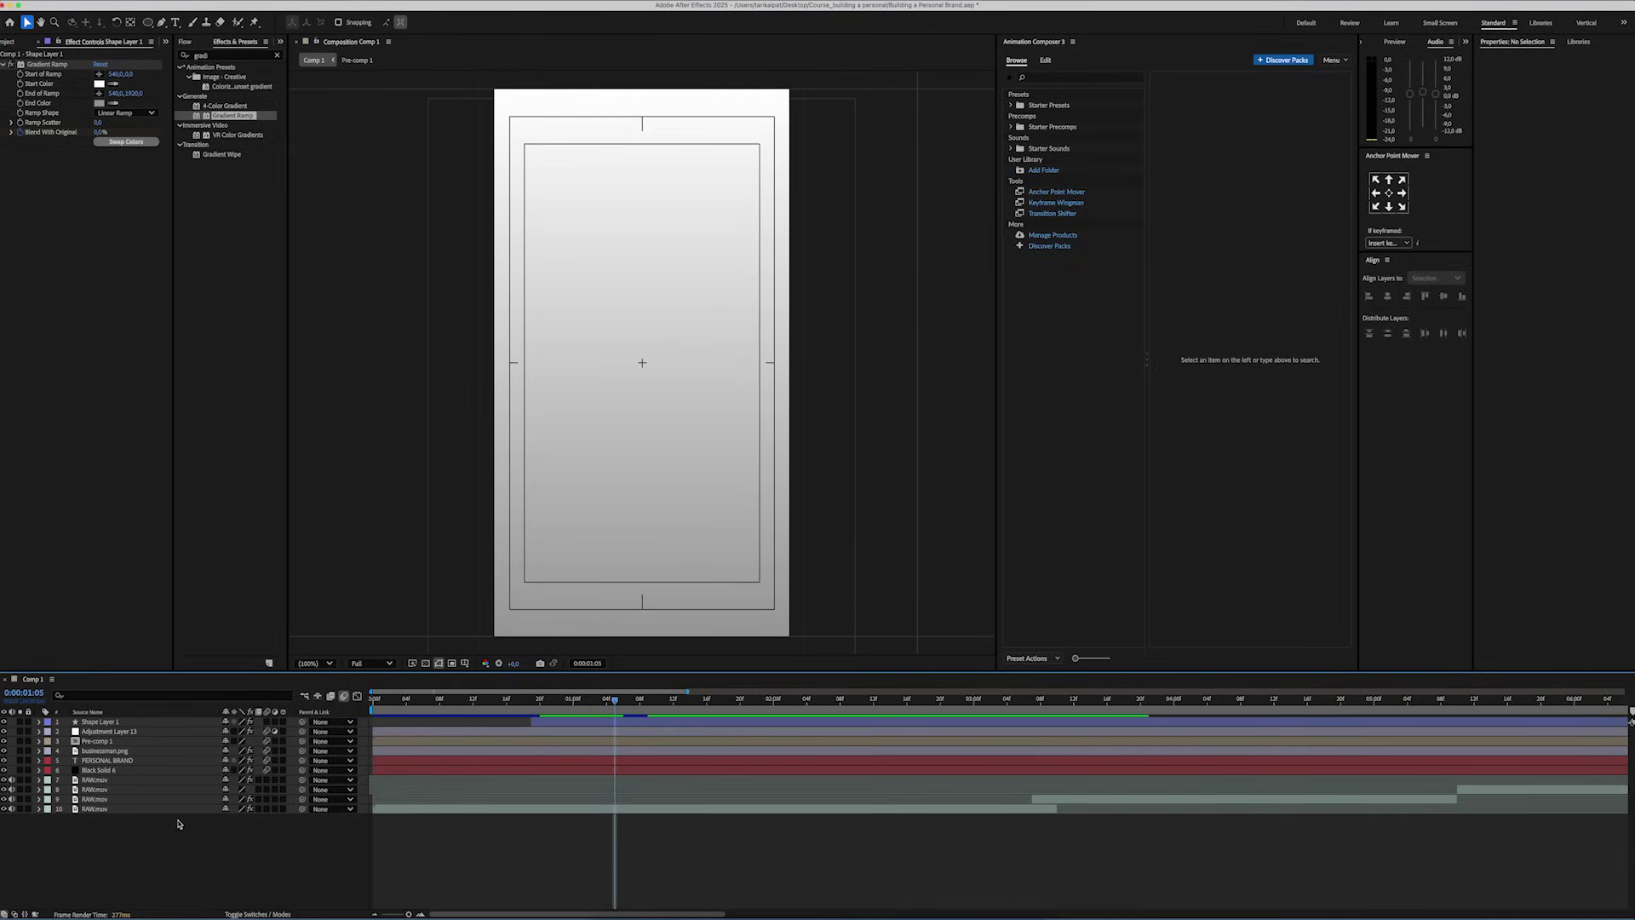
Add a text layer reading "having your company" in EuropaNuova-Regular.
{"action": "right_click", "coordinate": [225, 831]}
{"action": "left_click", "coordinate": [392, 764]}
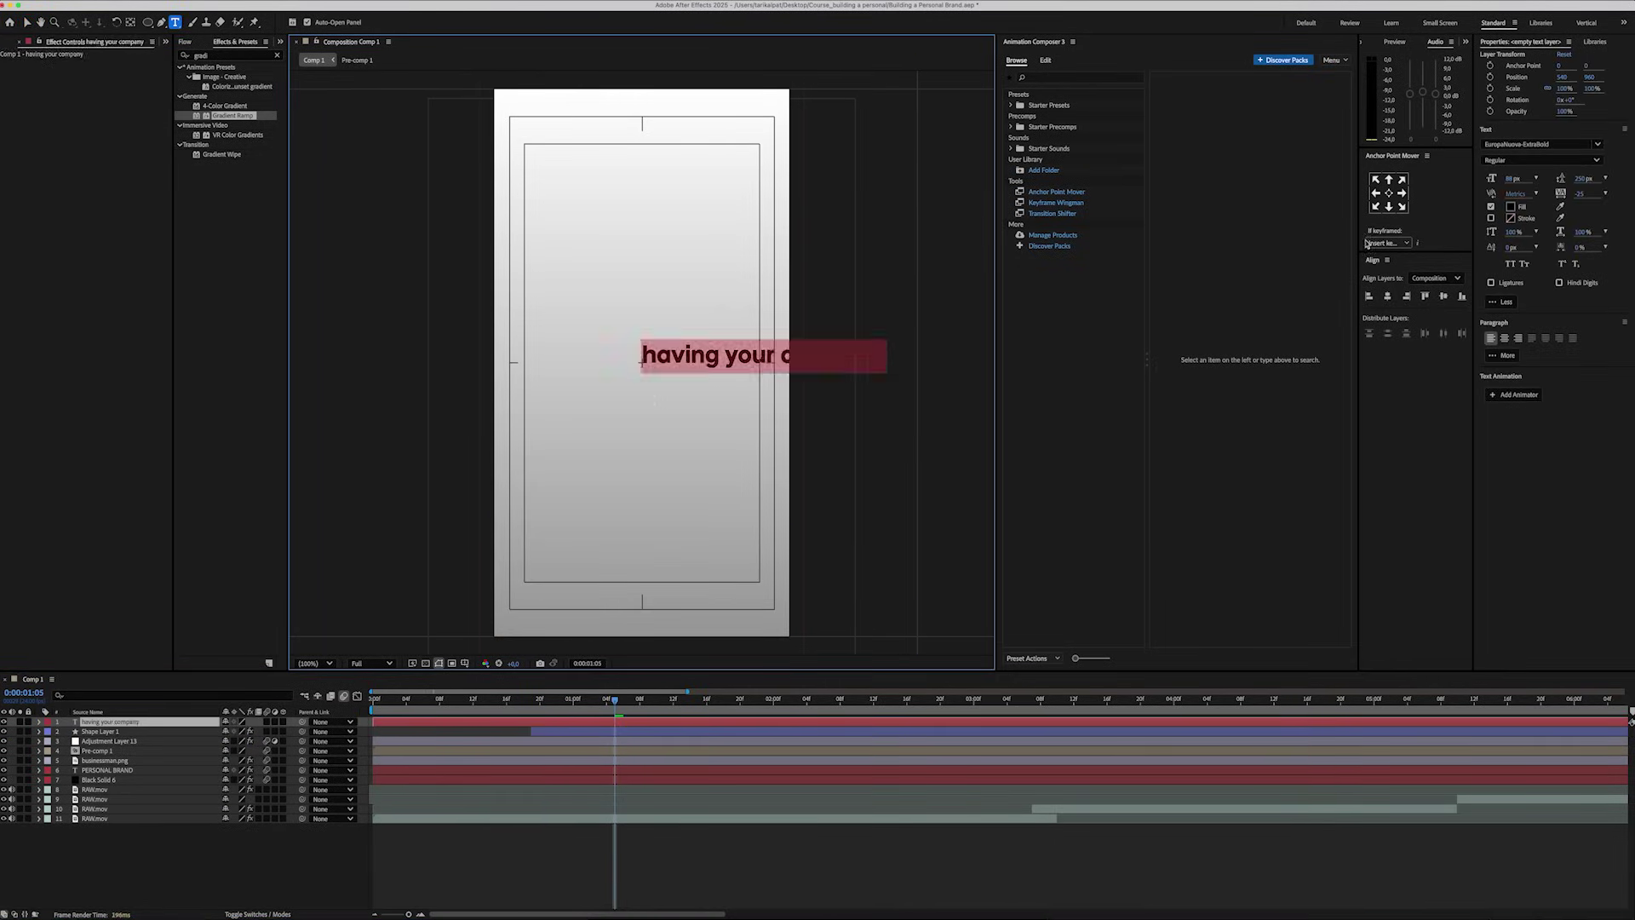
{"action": "left_click", "coordinate": [1536, 144]}
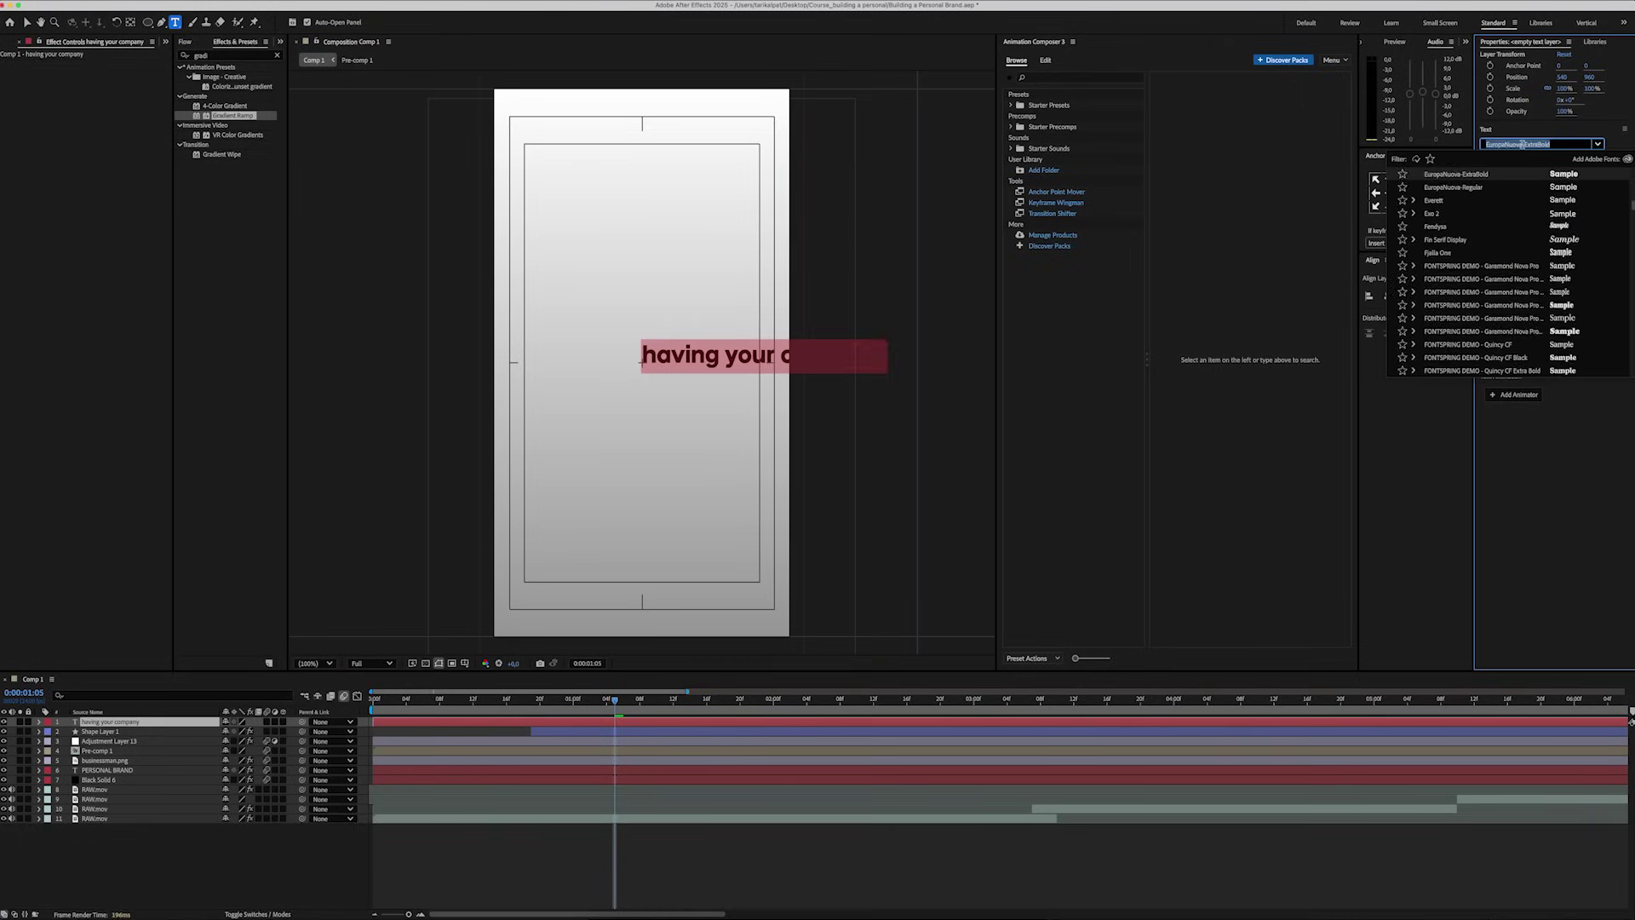
{"action": "type", "text": "europa"}
{"action": "left_click", "coordinate": [1507, 192]}
Give the "having your company" text a dark blue fill and centre it in the composition.
{"action": "left_click", "coordinate": [1510, 207]}
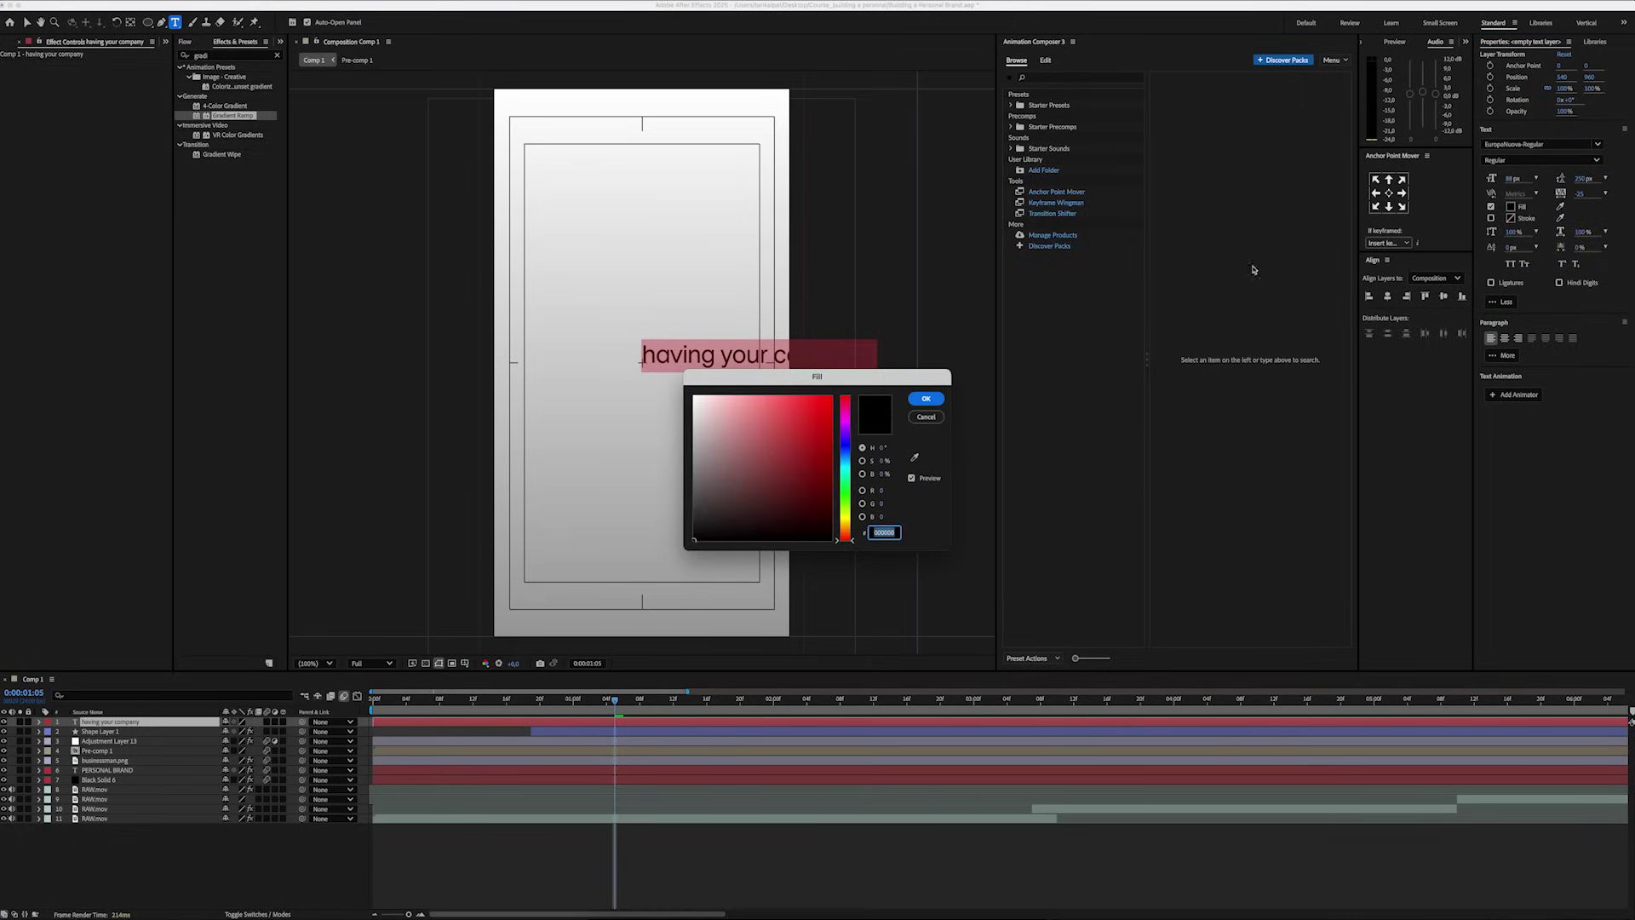
{"action": "left_click", "coordinate": [845, 452]}
{"action": "left_click", "coordinate": [925, 398]}
{"action": "left_click", "coordinate": [1418, 303]}
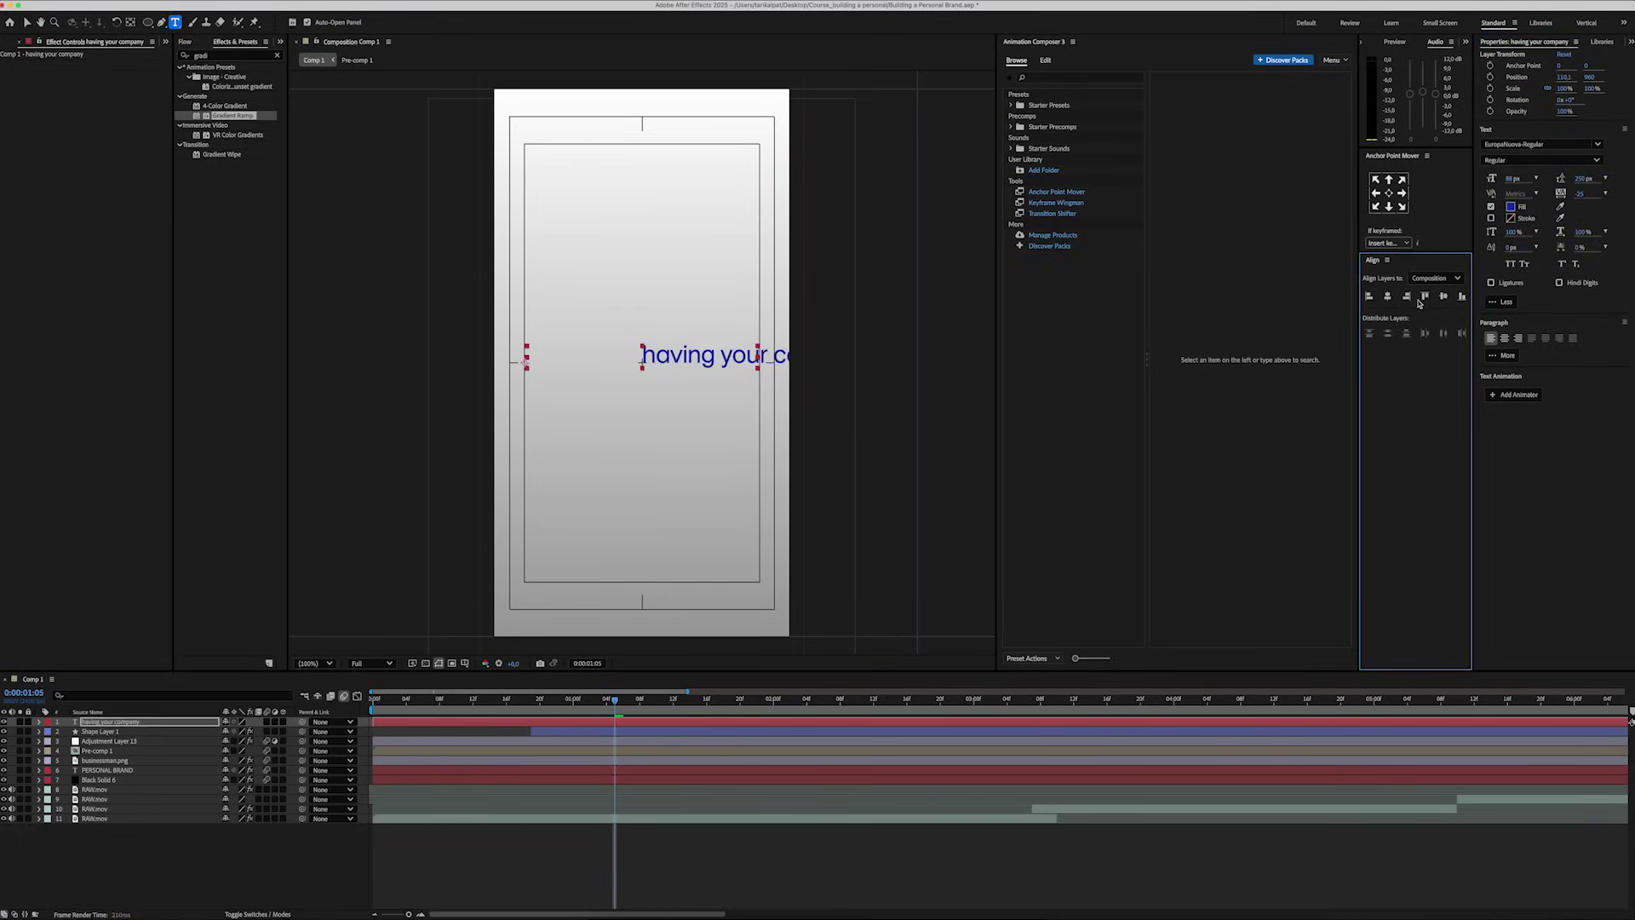
{"action": "left_click", "coordinate": [1443, 297]}
Duplicate the text line beneath itself, rewrite the copy as "on the internet" and centre it in the frame.
{"action": "key", "text": "super+d"}
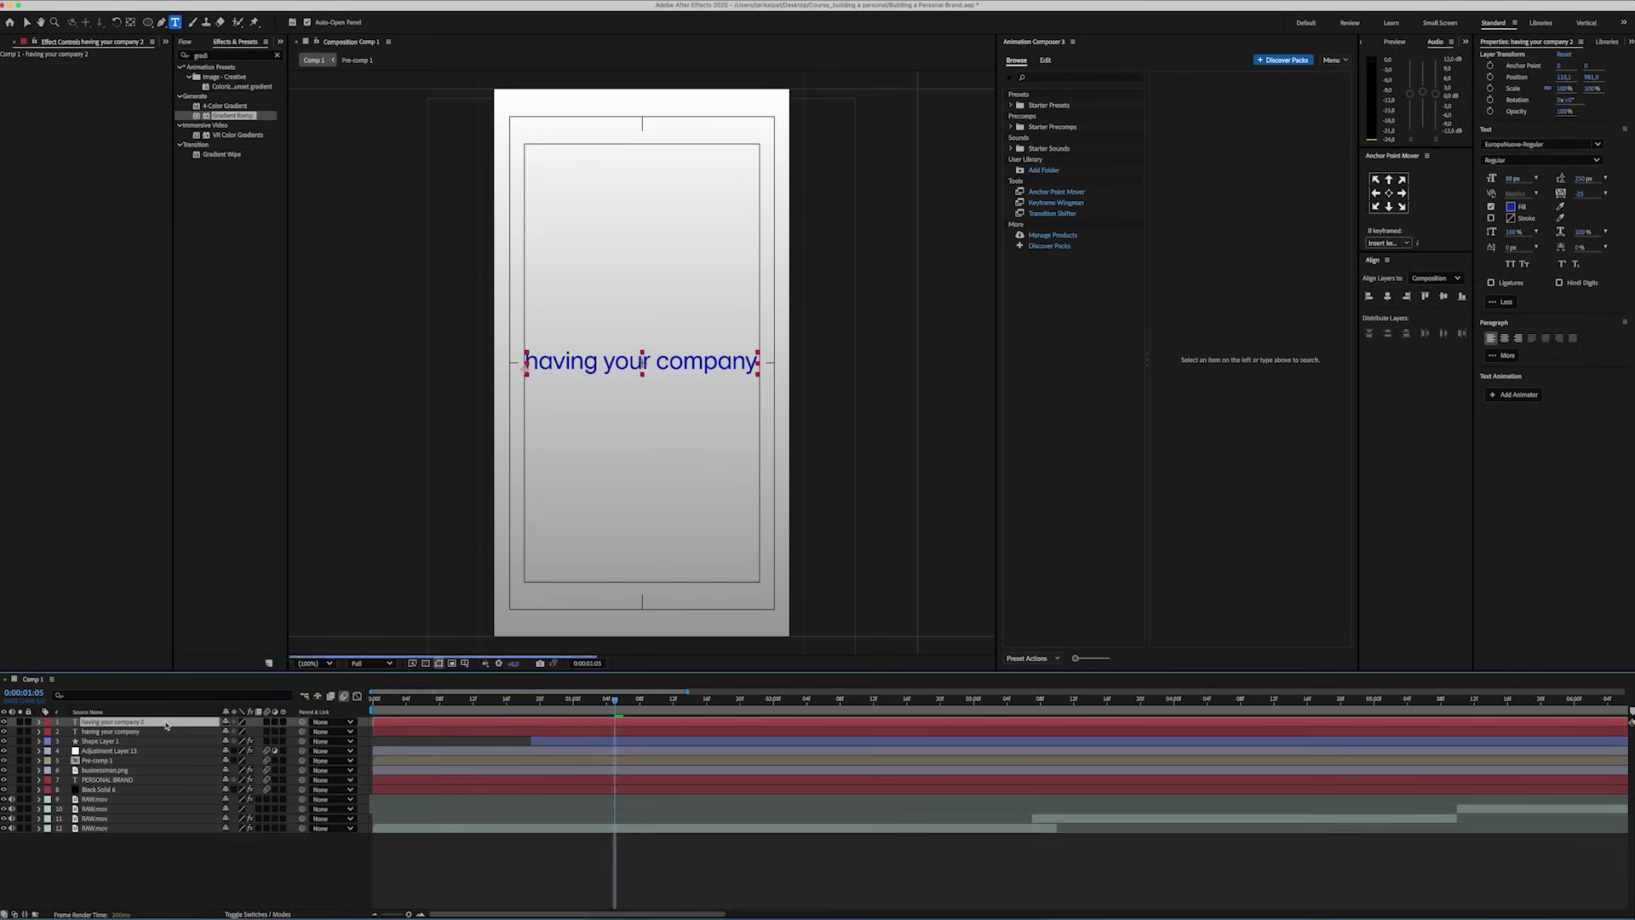
{"action": "key", "text": "p"}
{"action": "left_click_drag", "start_coordinate": [280, 726], "coordinate": [287, 726]}
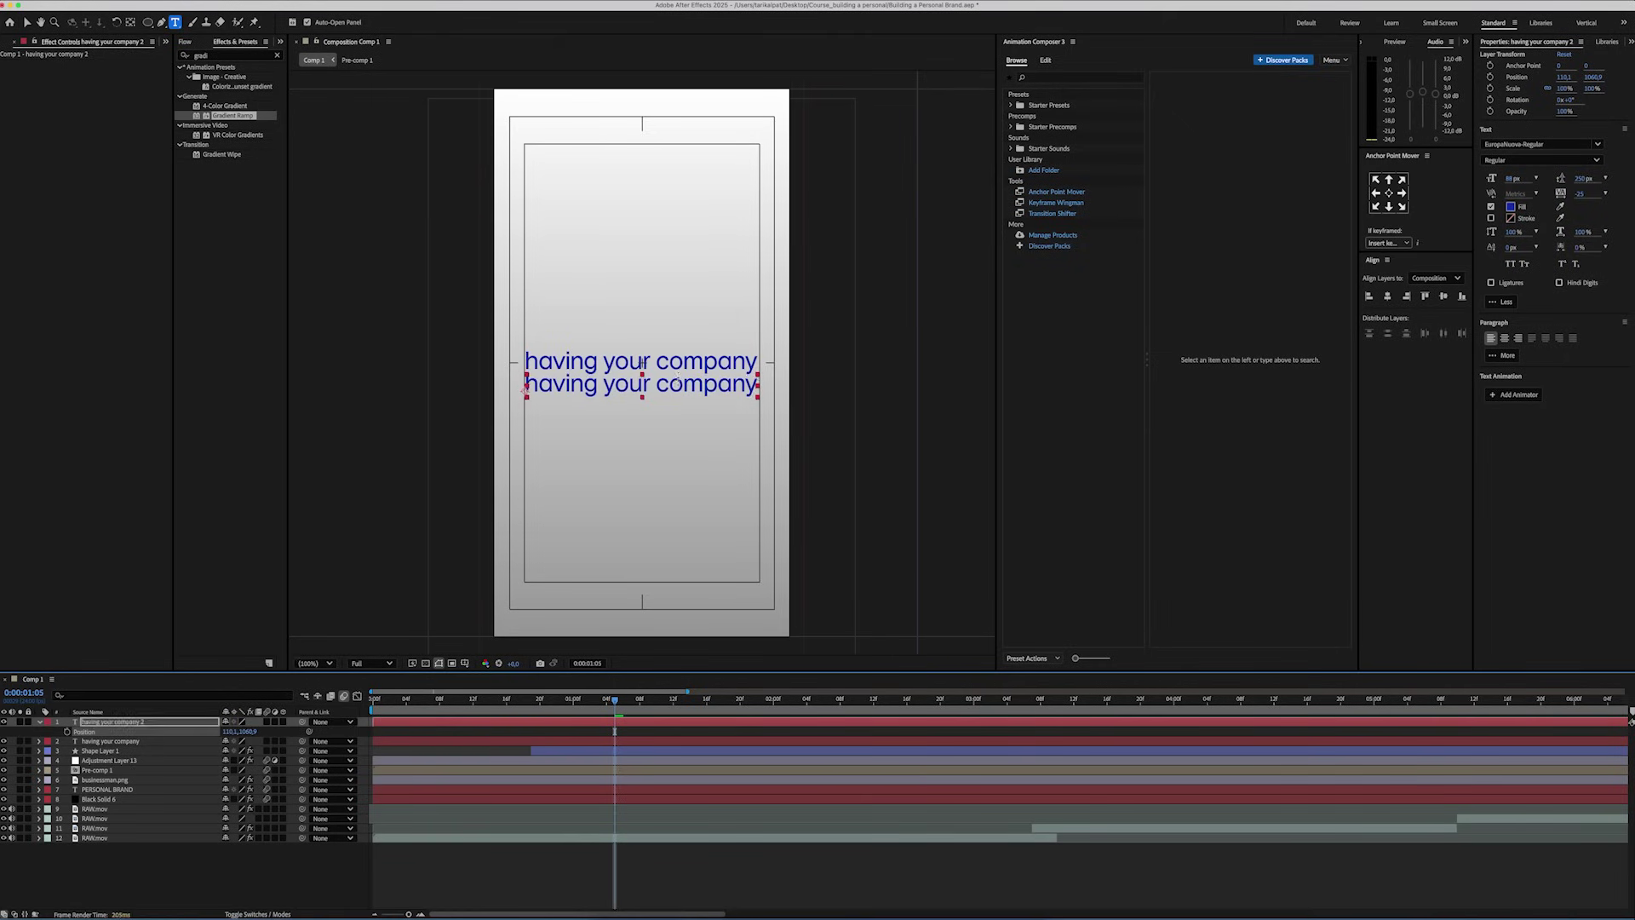
{"action": "triple_click", "coordinate": [677, 383]}
{"action": "type", "text": "on the"}
{"action": "key", "text": "super+a"}
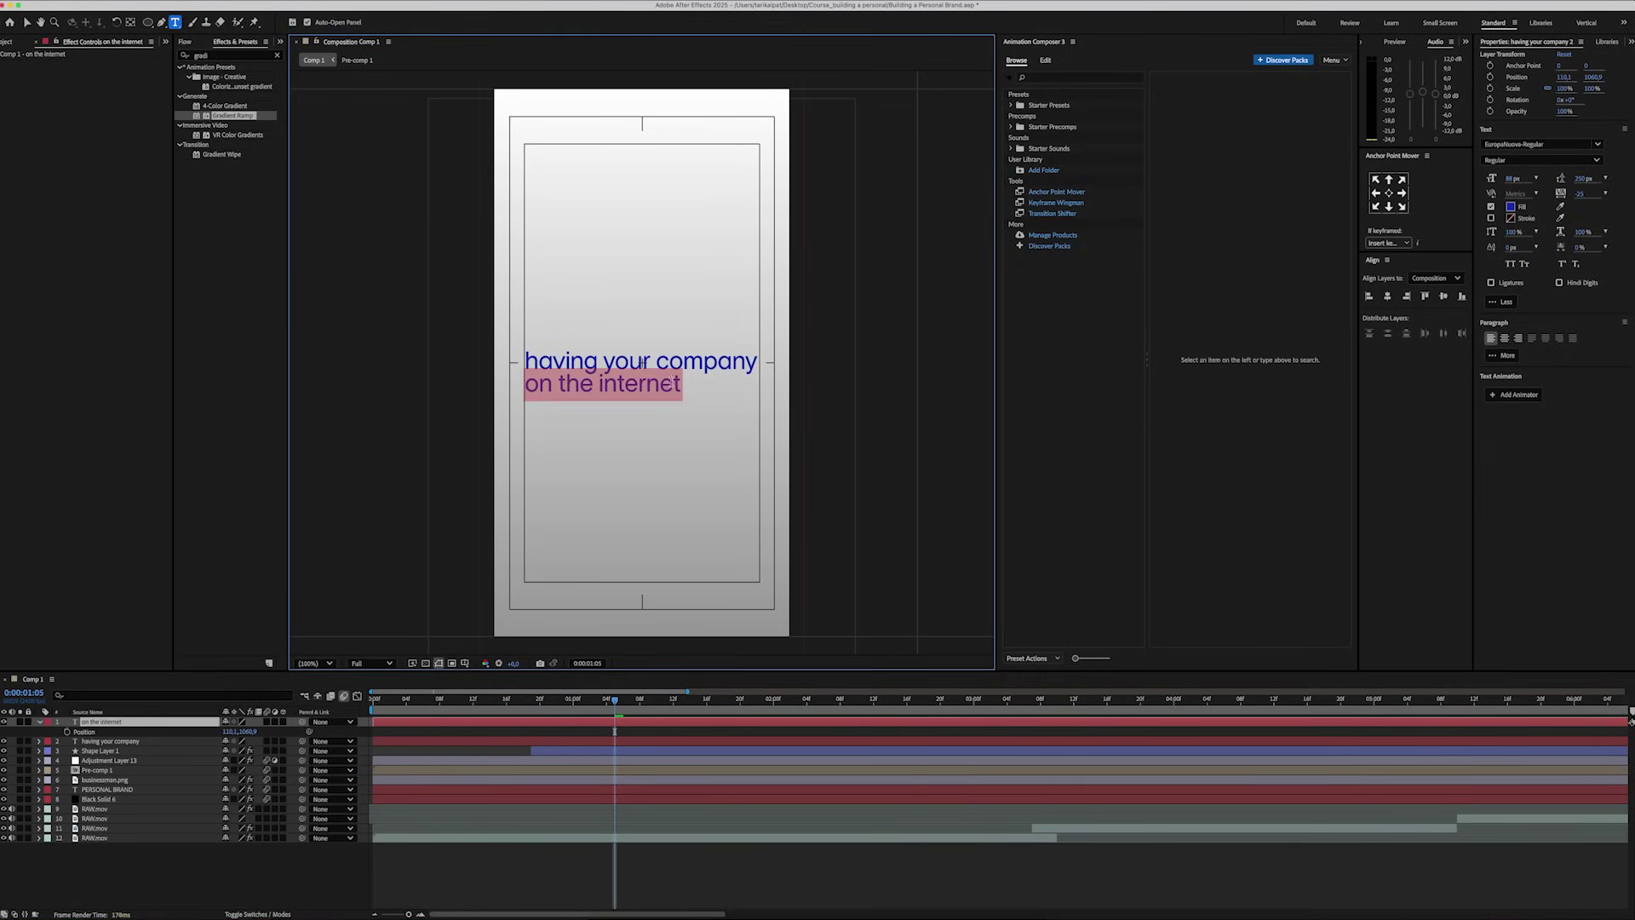
{"action": "left_click", "coordinate": [1393, 315]}
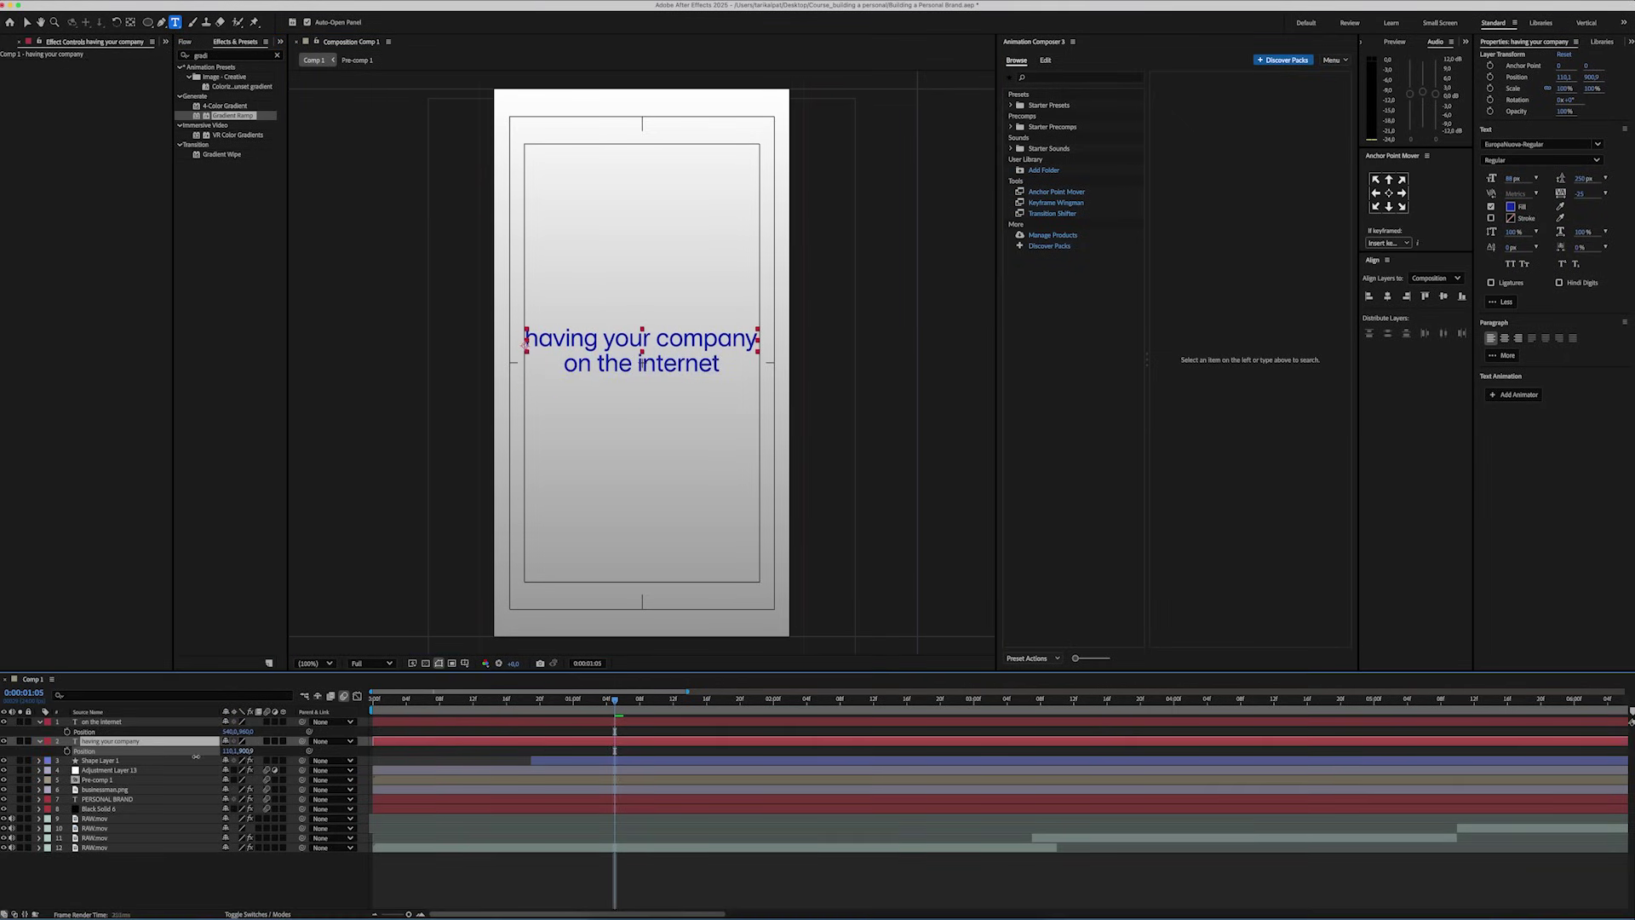
Duplicate "on the internet" one line lower and rewrite the copy as "is phenomenal.".
{"action": "left_click", "coordinate": [137, 722]}
{"action": "key", "text": "super+d"}
{"action": "key", "text": "p"}
{"action": "left_click_drag", "start_coordinate": [246, 731], "coordinate": [304, 725]}
{"action": "left_click", "coordinate": [669, 389]}
{"action": "key", "text": "super+a"}
{"action": "type", "text": "is ph"}
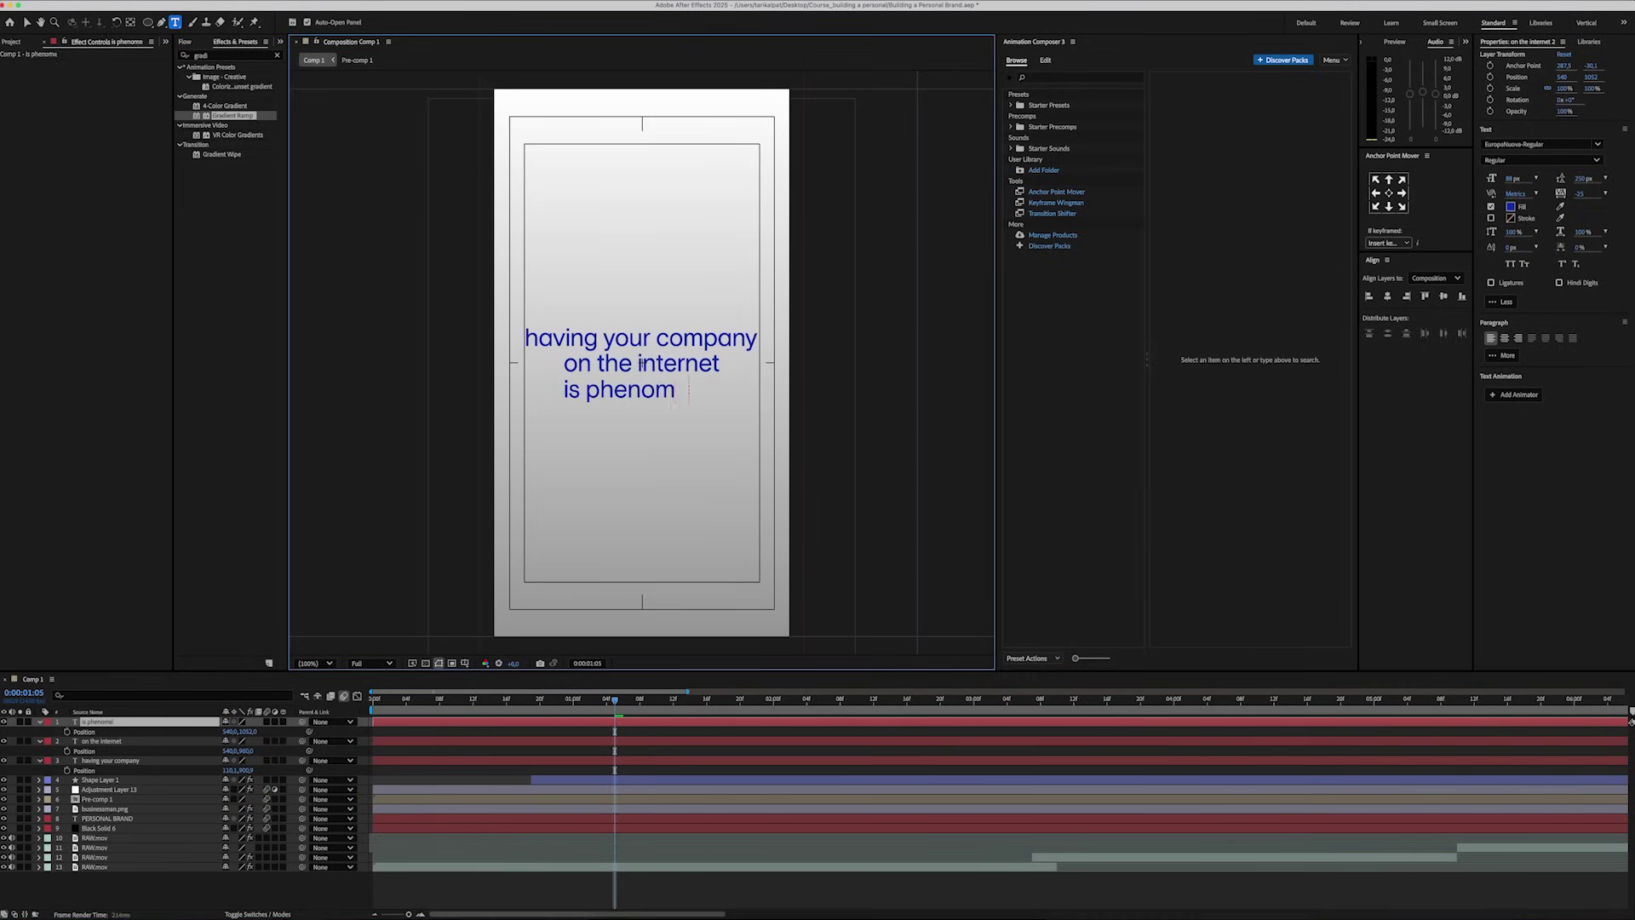
{"action": "type", "text": "enomenal."}
Set "is phenomenal." in EuropaNuova-ExtraBold with a black fill, and centre its anchor point and the line horizontally.
{"action": "key", "text": "super+a"}
{"action": "left_click", "coordinate": [1522, 145]}
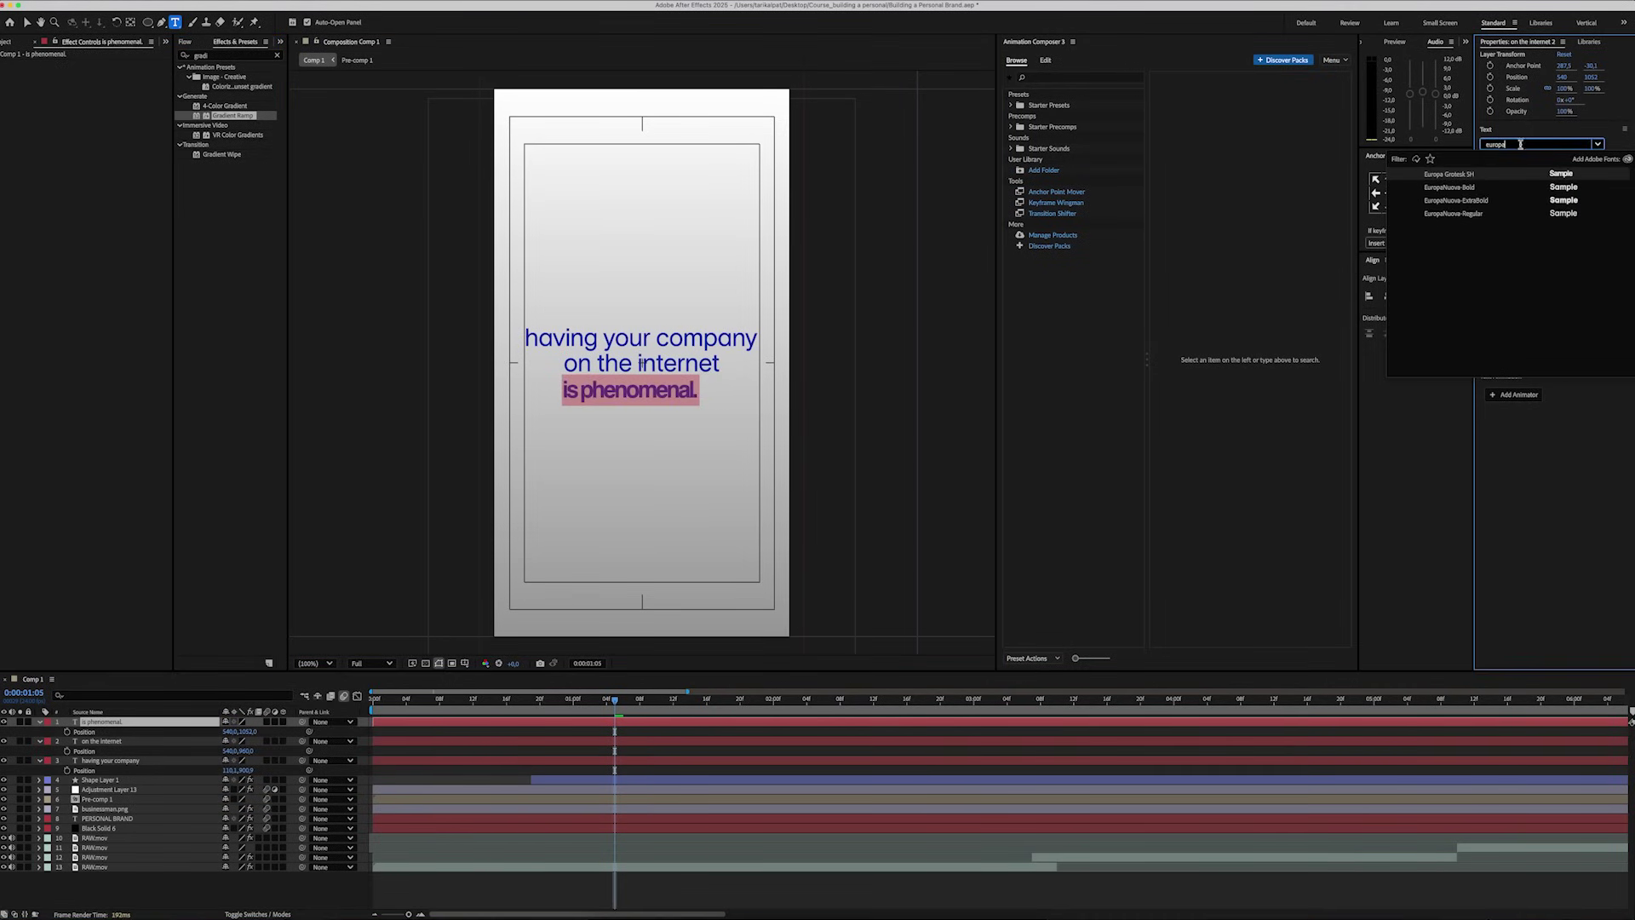
{"action": "left_click", "coordinate": [1466, 205]}
{"action": "left_click", "coordinate": [1510, 206]}
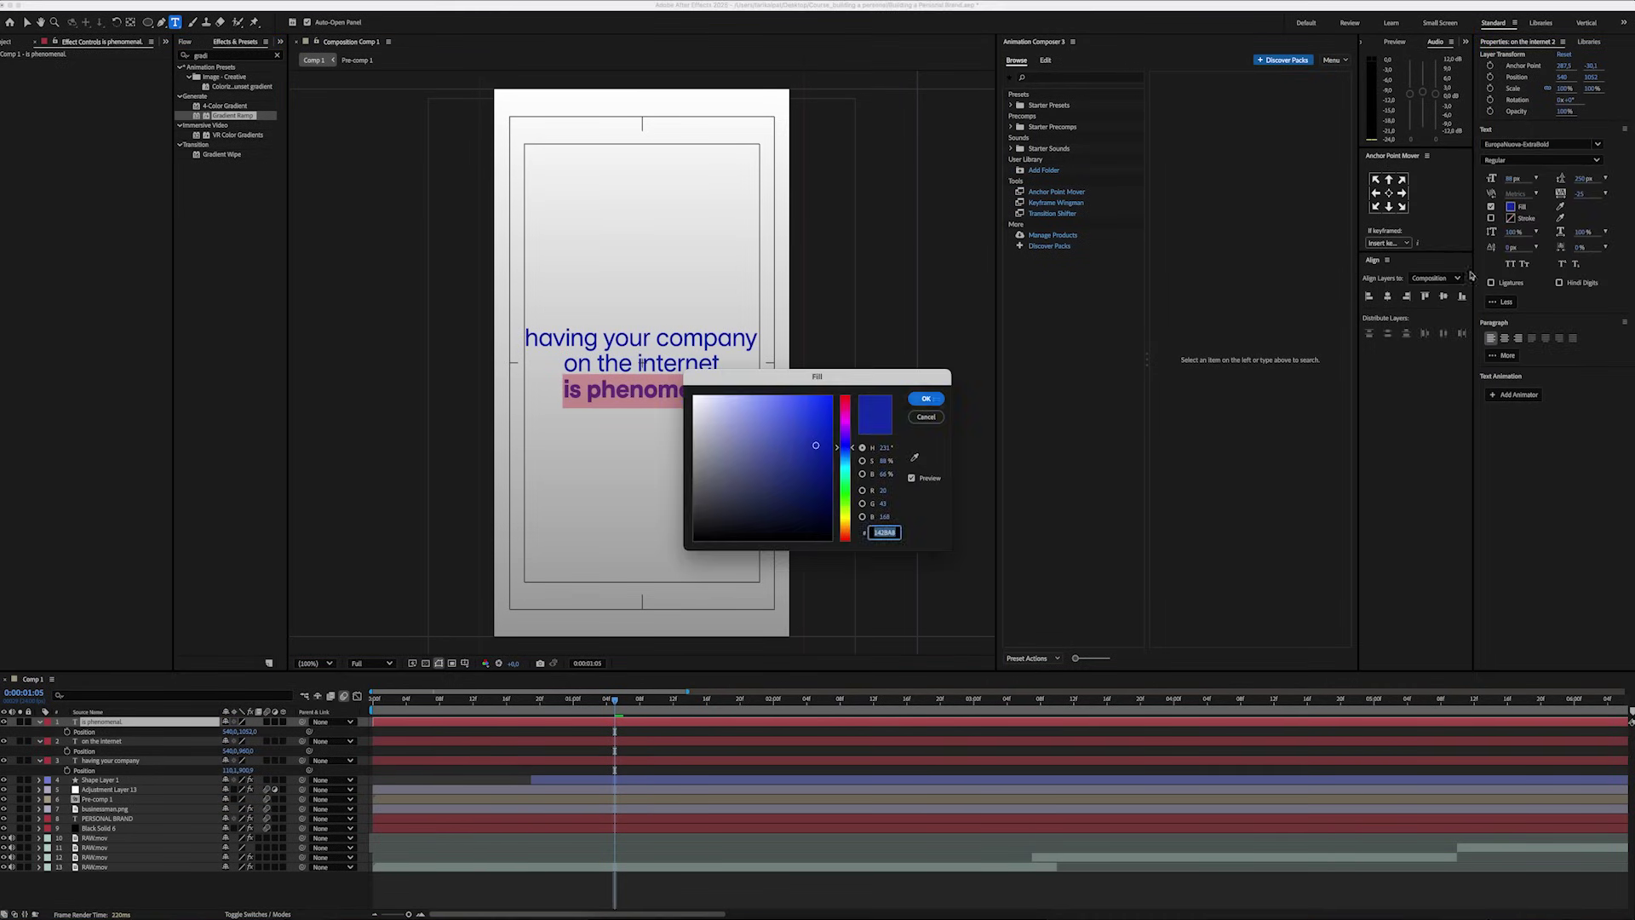
{"action": "left_click", "coordinate": [925, 400]}
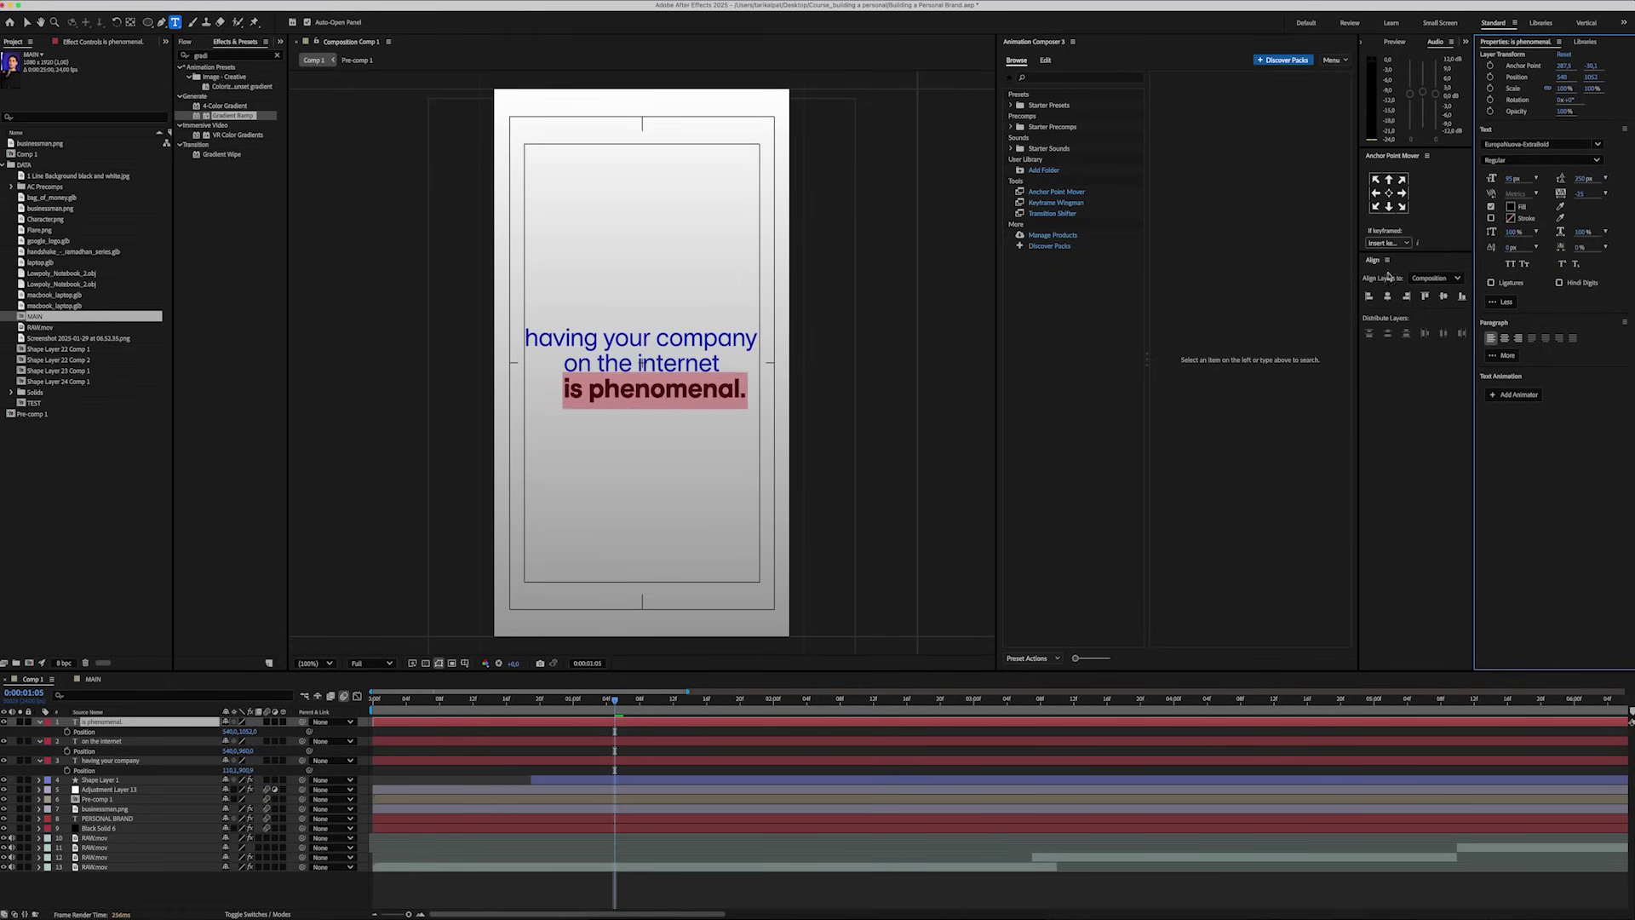
{"action": "left_click", "coordinate": [1387, 192]}
{"action": "left_click", "coordinate": [1387, 295]}
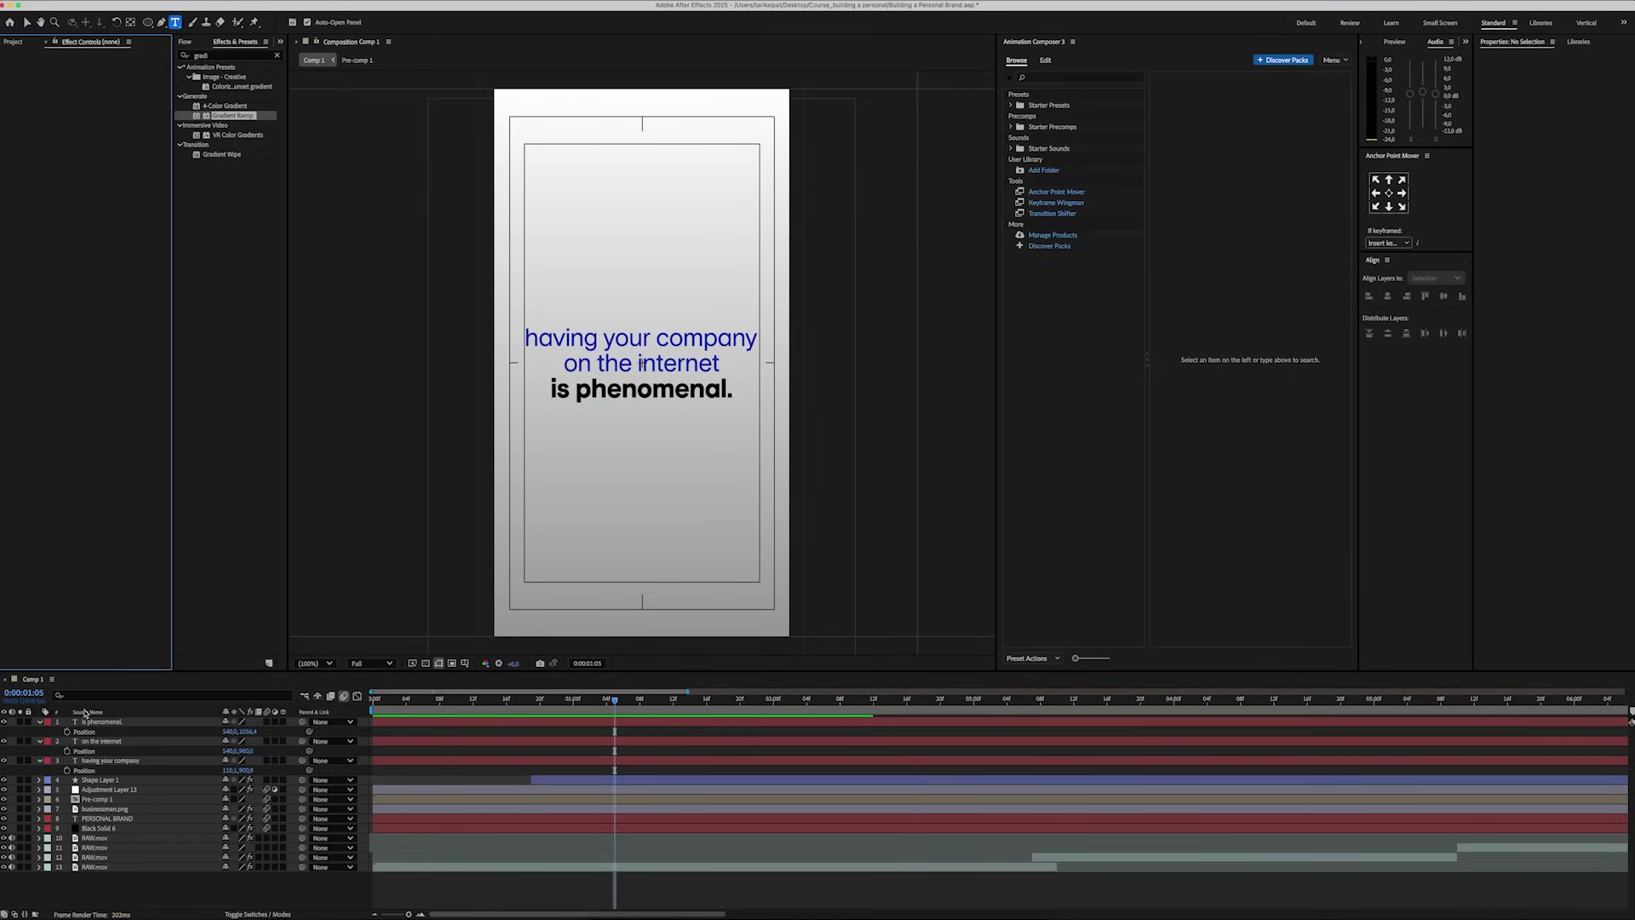
Split the three text layers in time and delete their opening pieces.
{"action": "left_click", "coordinate": [92, 721]}
{"action": "left_click", "coordinate": [93, 759], "text": "shift"}
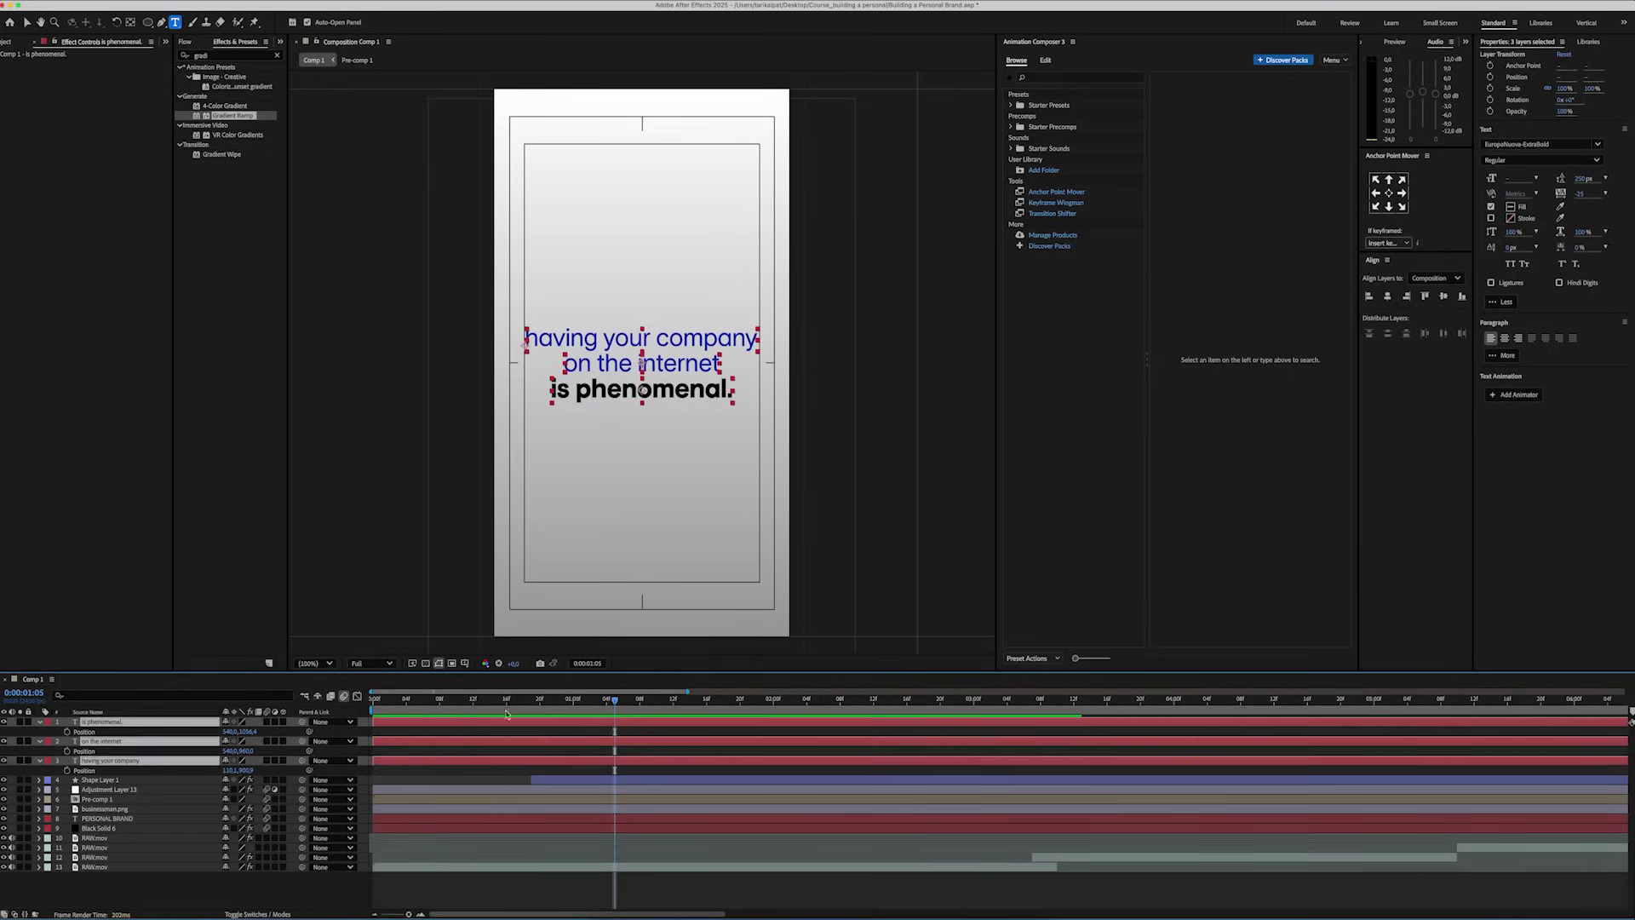
{"action": "key", "text": "super+shift+d"}
{"action": "left_click_drag", "start_coordinate": [541, 722], "coordinate": [562, 792]}
{"action": "key", "text": "Delete"}
Retime the remaining text layers so "having your company" starts at 0:22 and the other two lines start at 2:16.
{"action": "left_click", "coordinate": [672, 732]}
{"action": "left_click", "coordinate": [689, 721], "text": "shift"}
{"action": "left_click", "coordinate": [713, 741], "text": "shift"}
{"action": "left_click_drag", "start_coordinate": [715, 742], "coordinate": [683, 743]}
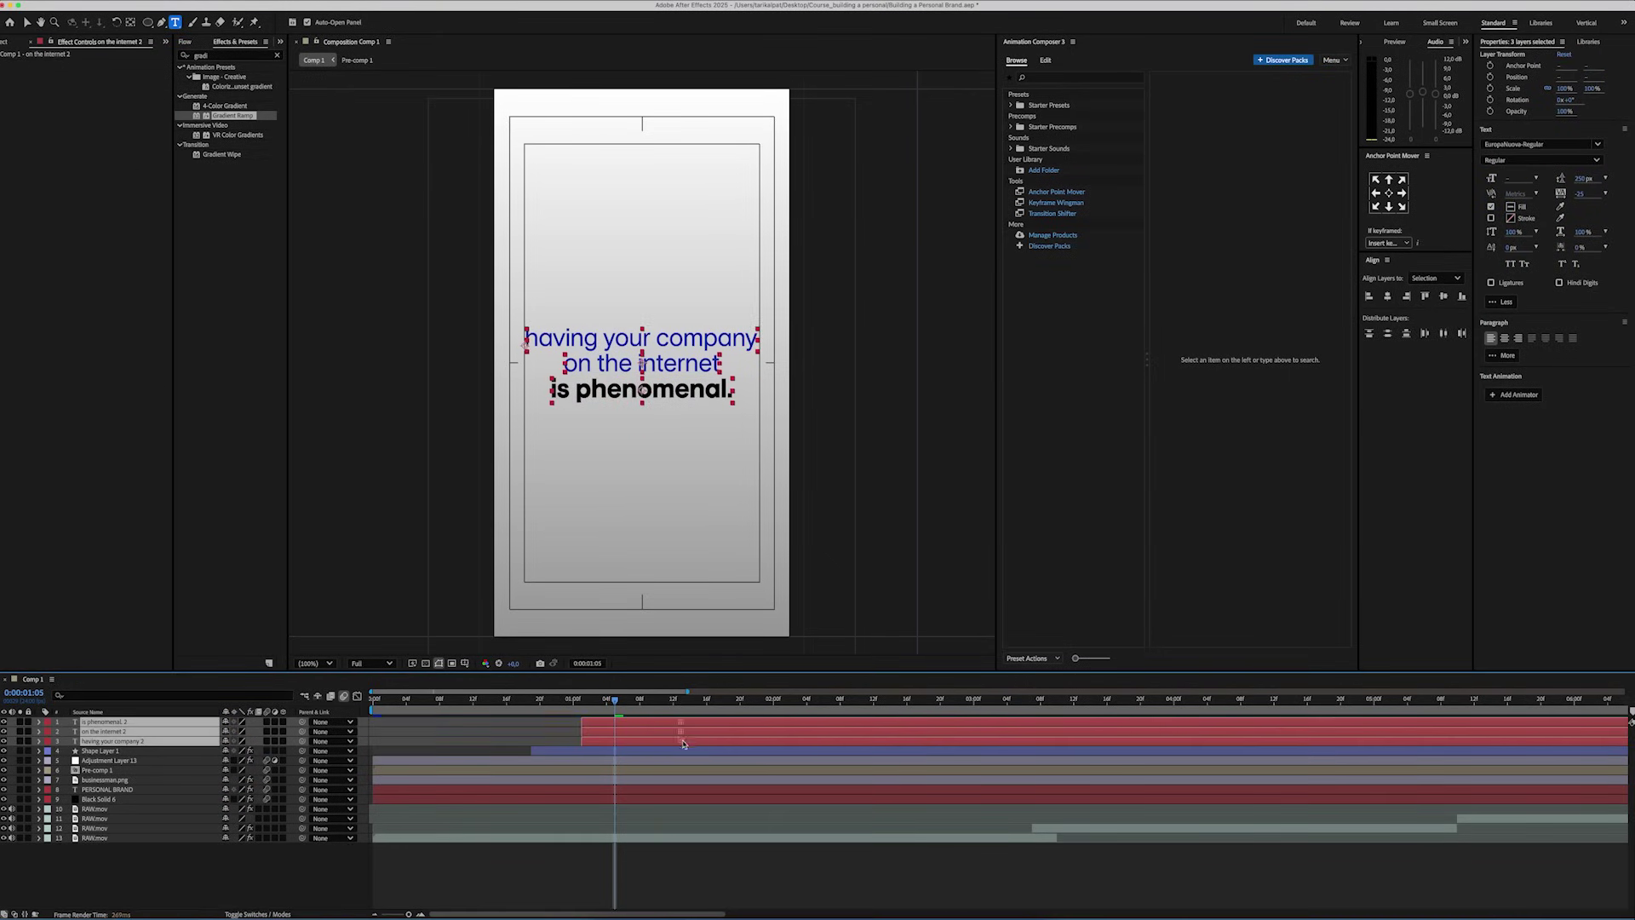
{"action": "left_click_drag", "start_coordinate": [549, 716], "coordinate": [934, 728]}
Mask "having" in the first text line and duplicate the masked layer to isolate "your" and "company" separately.
{"action": "left_click", "coordinate": [714, 741]}
{"action": "left_click", "coordinate": [147, 22]}
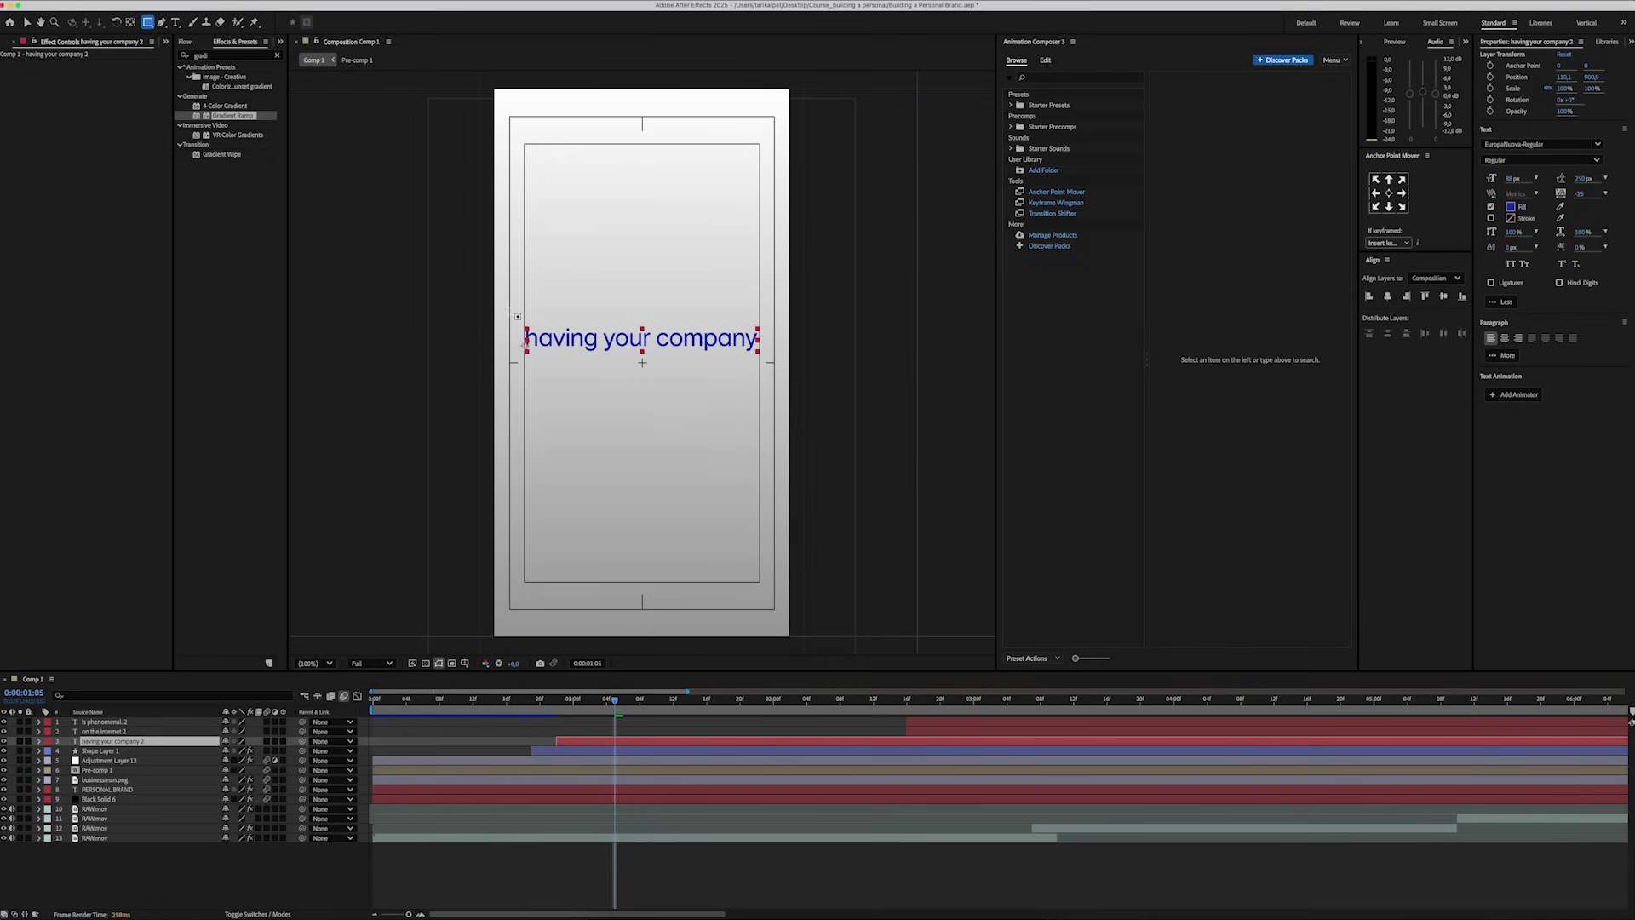
{"action": "mouse_move", "coordinate": [506, 315]}
{"action": "left_mouse_down"}
{"action": "mouse_move", "coordinate": [601, 361]}
{"action": "mouse_move", "coordinate": [656, 338]}
{"action": "mouse_move", "coordinate": [601, 336]}
{"action": "mouse_move", "coordinate": [763, 338]}
{"action": "left_mouse_up"}
{"action": "key", "text": "v"}
{"action": "key", "text": "super+d"}
{"action": "key", "text": "m"}
{"action": "key", "text": "super+d"}
{"action": "key", "text": "m"}
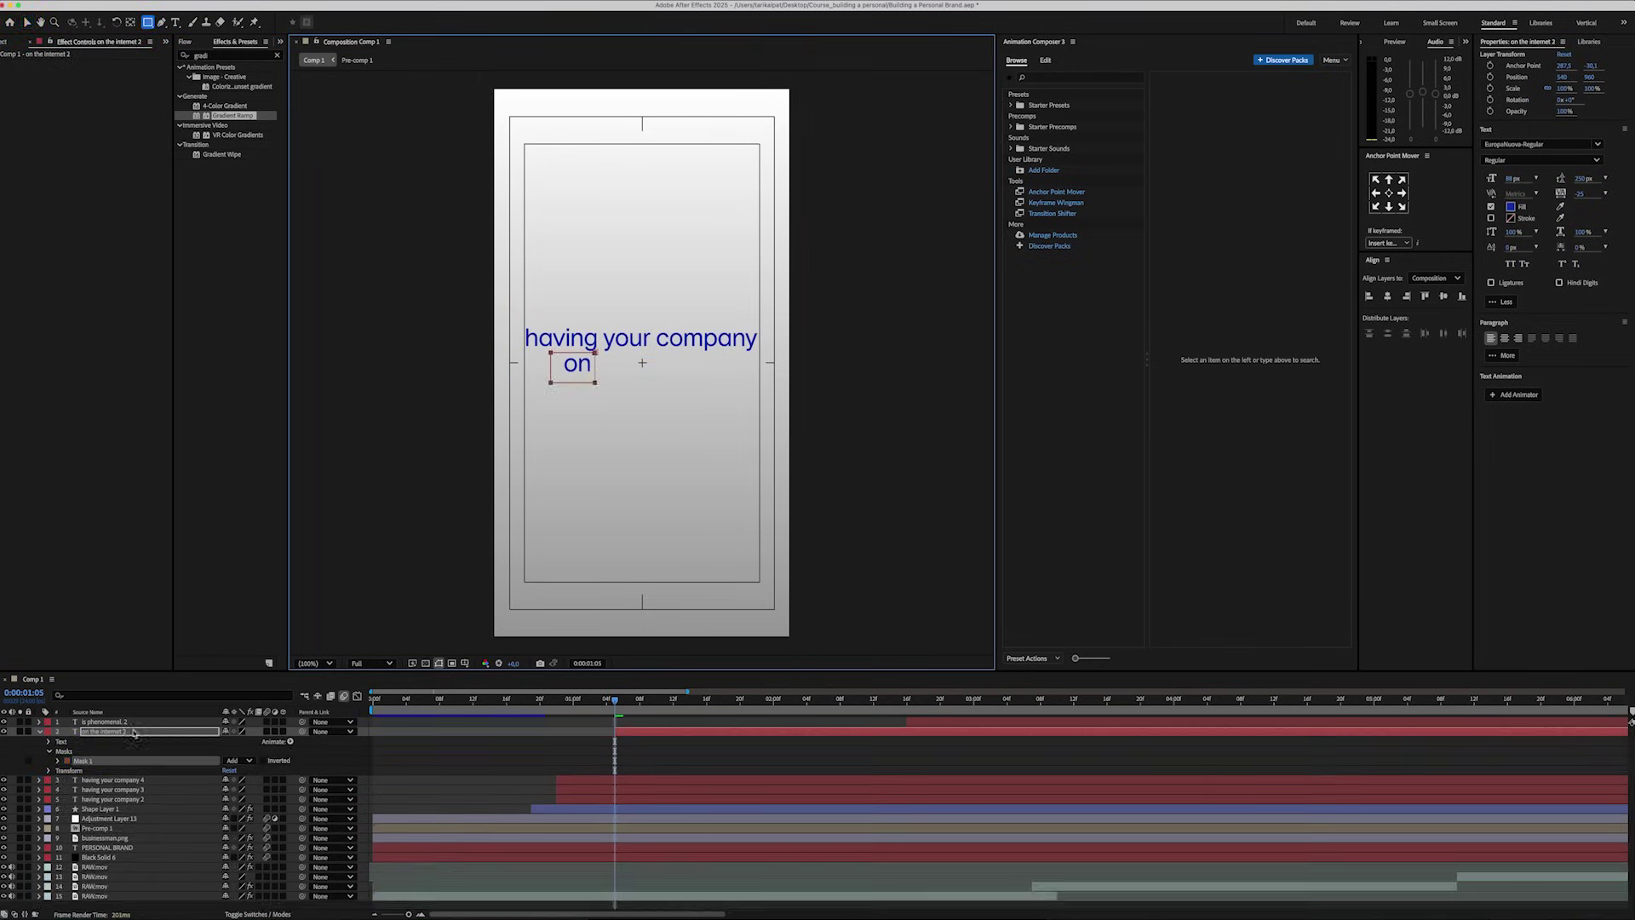
Isolate "on", "the" and "internet" on duplicated masked layers, and colour the seven text layers' labels yellow.
{"action": "key", "text": "super+d"}
{"action": "left_click_drag", "start_coordinate": [592, 366], "coordinate": [630, 366]}
{"action": "key", "text": "super+d"}
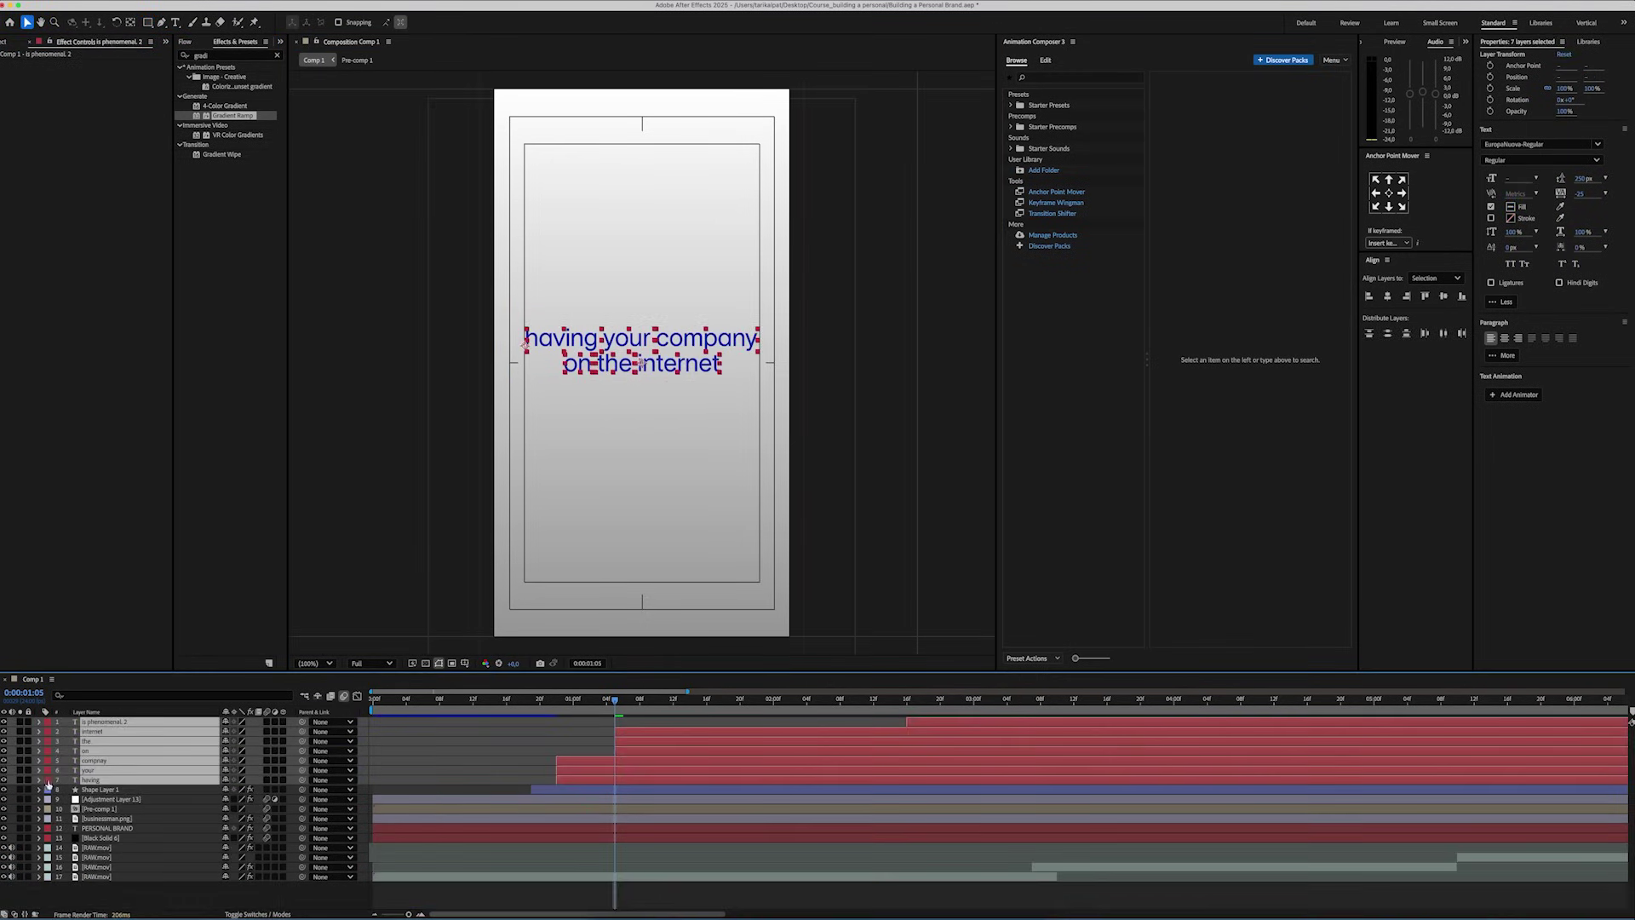
{"action": "left_click", "coordinate": [47, 769]}
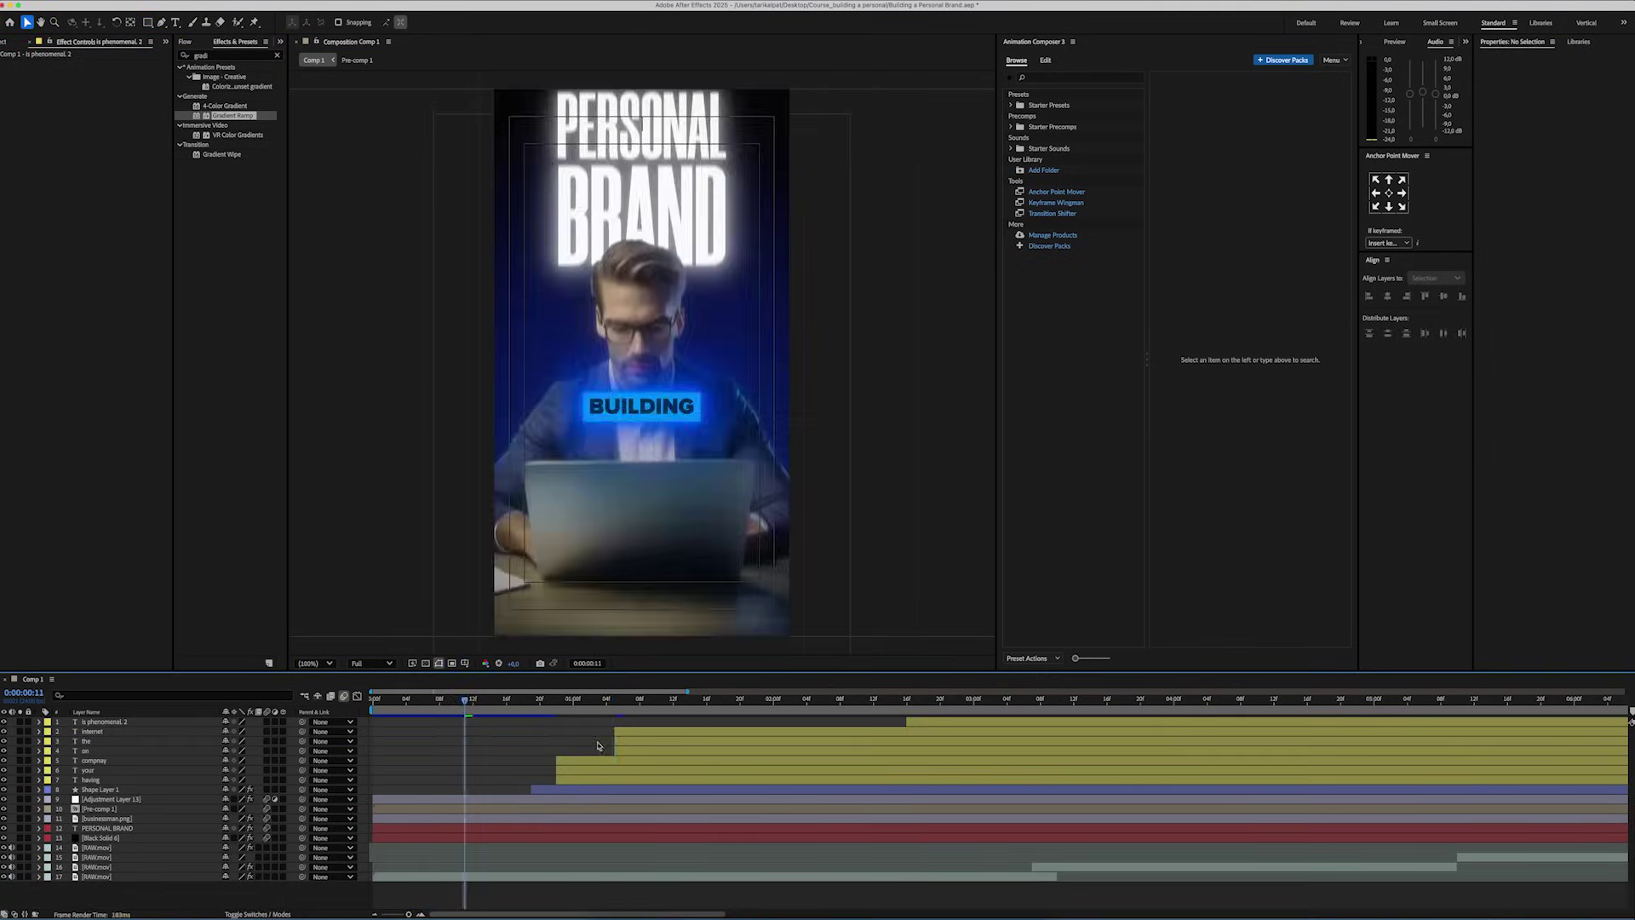
Stagger the start times of the separate word layers so the words appear one after another.
{"action": "left_click", "coordinate": [633, 760], "text": "shift"}
{"action": "left_click_drag", "start_coordinate": [632, 769], "coordinate": [865, 769]}
{"action": "left_click_drag", "start_coordinate": [471, 699], "coordinate": [605, 699]}
{"action": "key", "text": "F2"}
{"action": "left_click_drag", "start_coordinate": [796, 769], "coordinate": [631, 770]}
{"action": "left_click_drag", "start_coordinate": [606, 699], "coordinate": [647, 699]}
{"action": "left_click_drag", "start_coordinate": [794, 760], "coordinate": [654, 760]}
Play back the word-by-word text reveal to check its timing.
{"action": "key", "text": "space"}
{"action": "key", "text": "space"}
{"action": "key", "text": "space"}
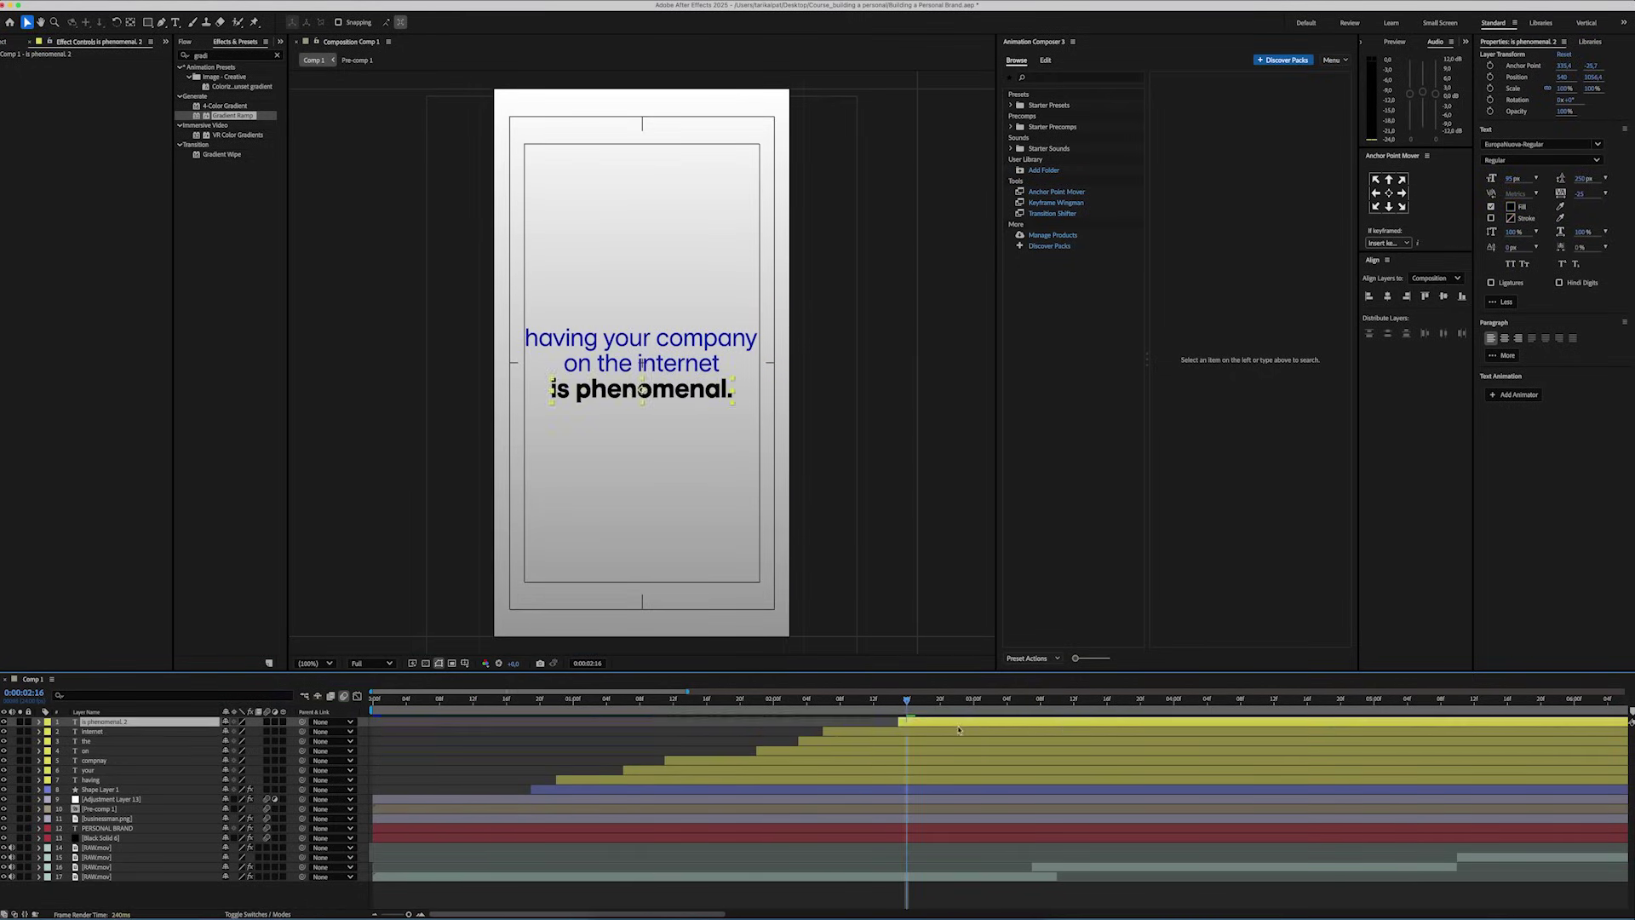
{"action": "key", "text": "space"}
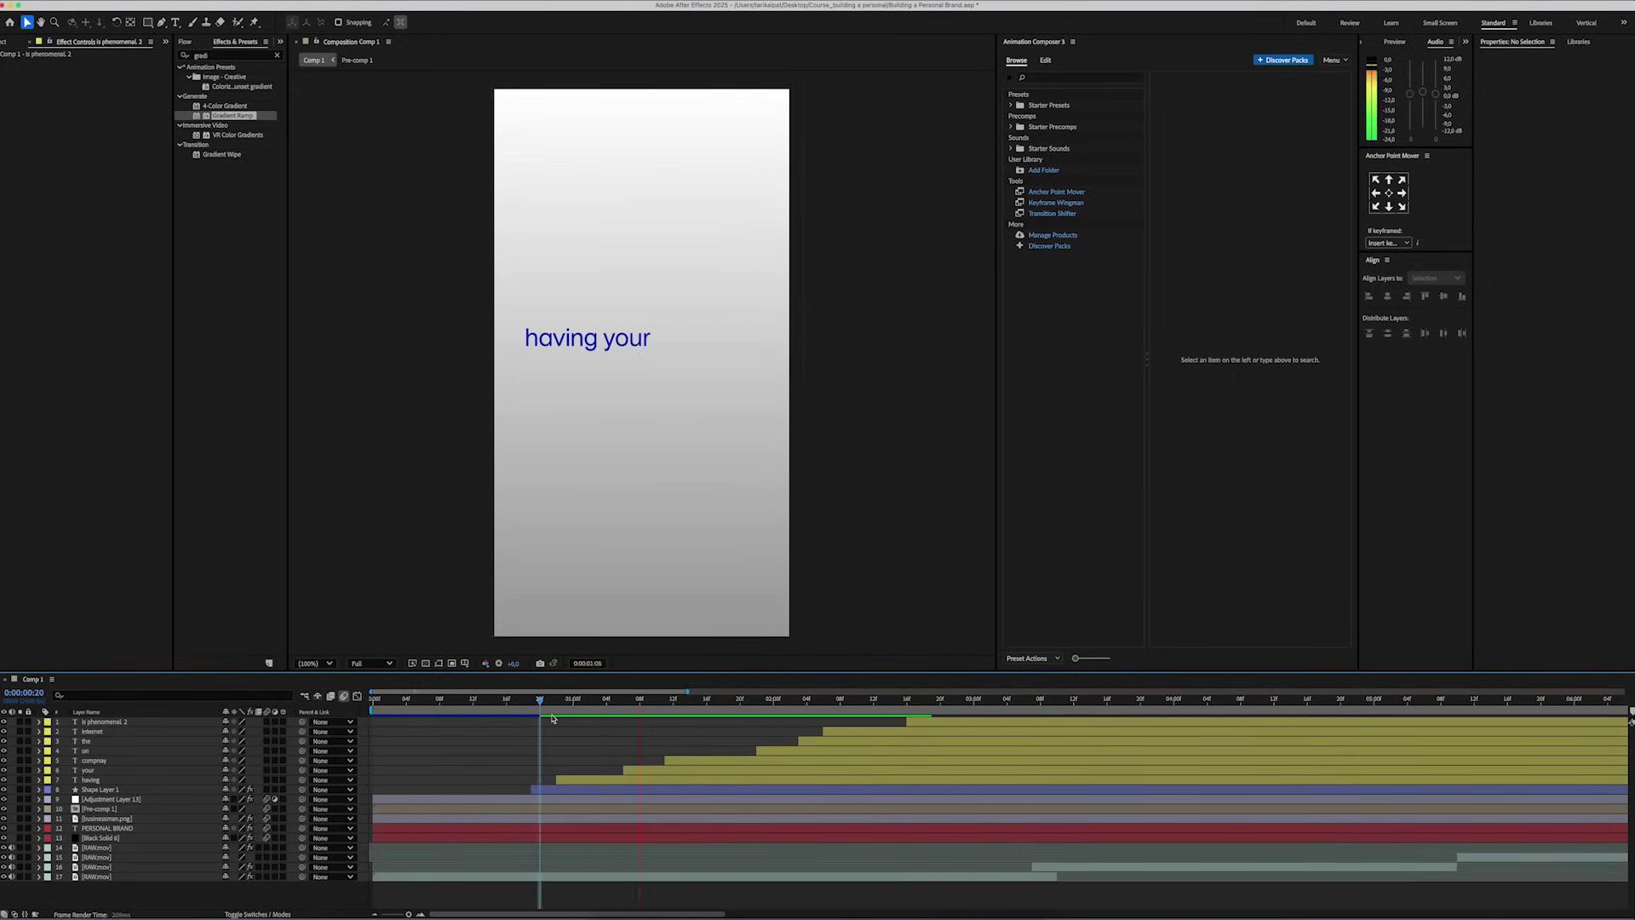
{"action": "key", "text": "space"}
Add a null object starting at 0:22 and parent all seven text layers to it.
{"action": "right_click", "coordinate": [155, 896]}
{"action": "mouse_move", "coordinate": [198, 776]}
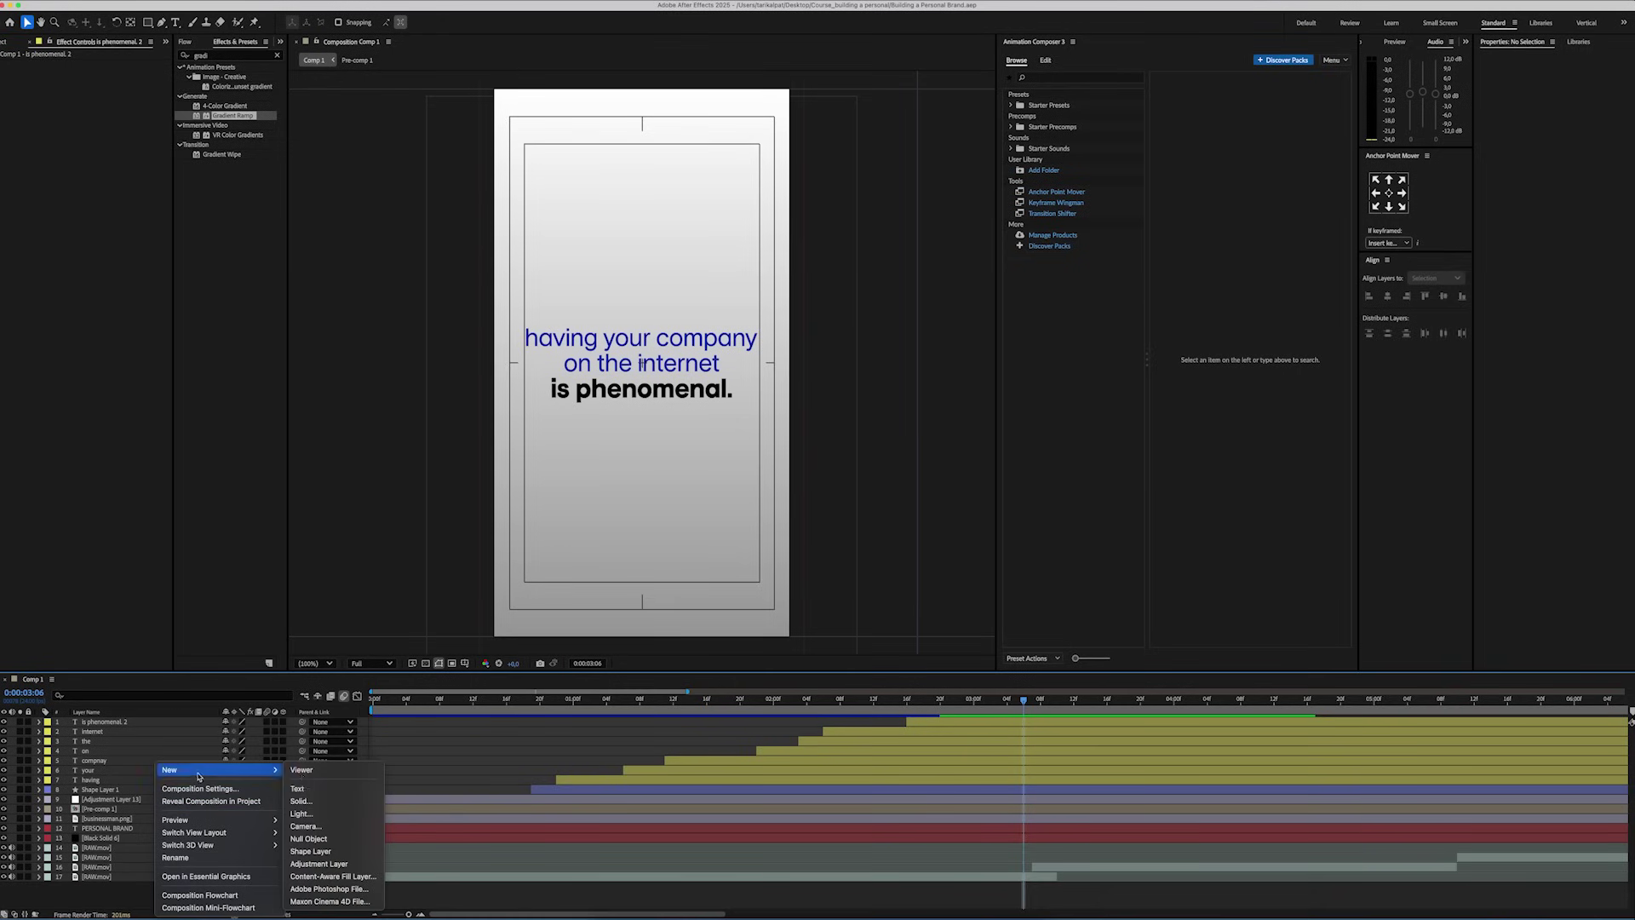
{"action": "left_click", "coordinate": [329, 838]}
{"action": "left_click", "coordinate": [106, 731]}
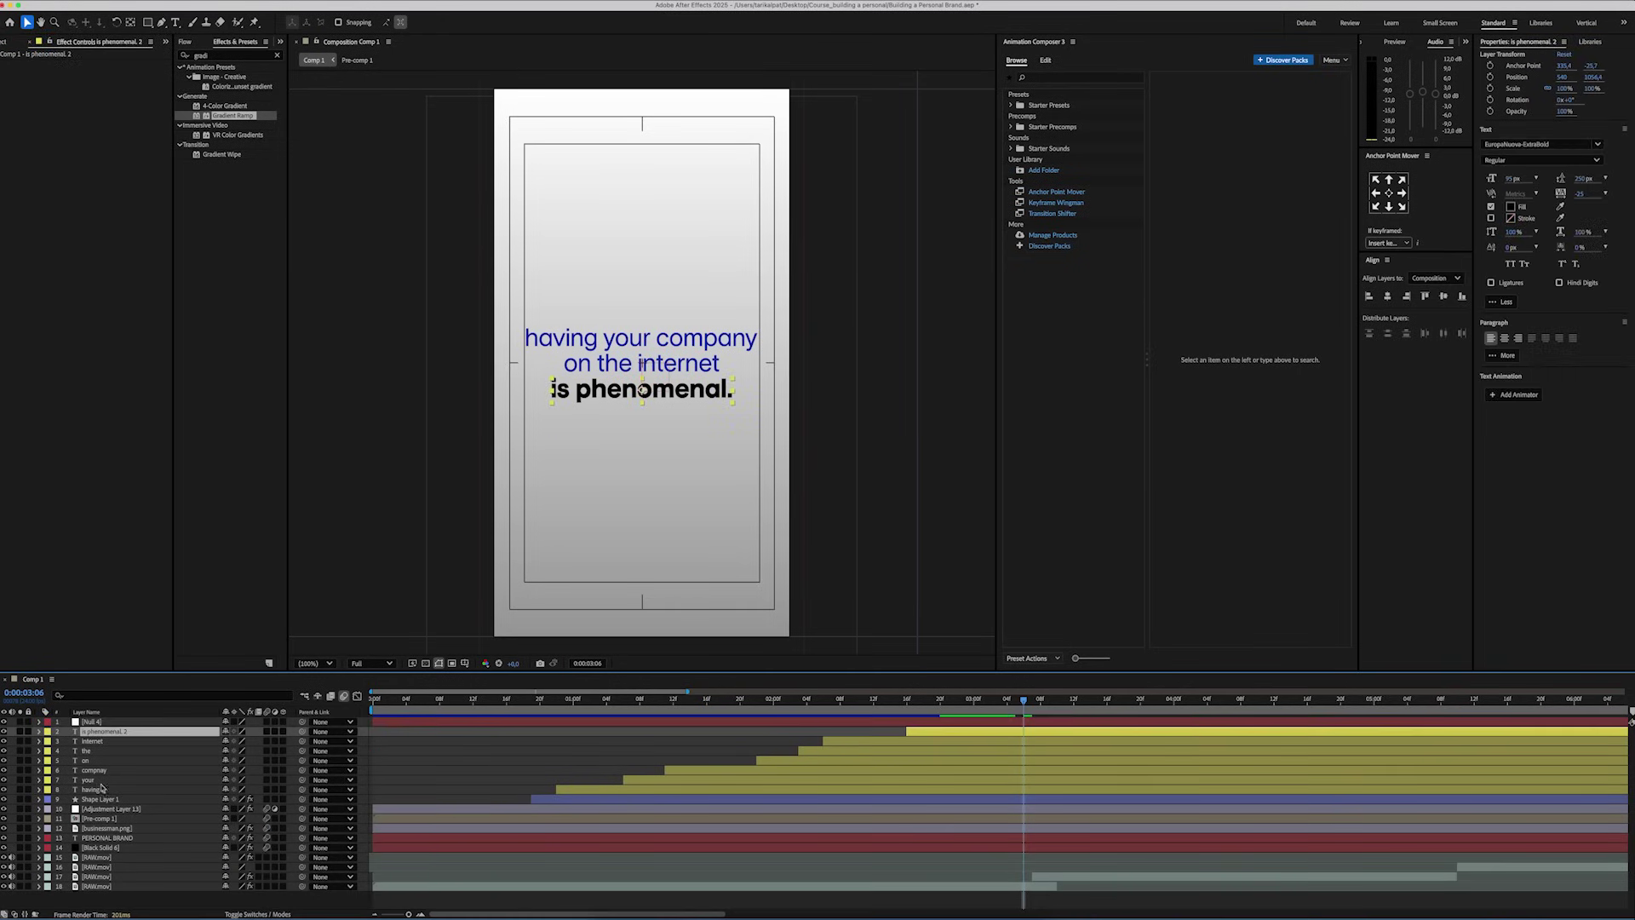
{"action": "left_click", "coordinate": [102, 789], "text": "shift"}
{"action": "left_click_drag", "start_coordinate": [137, 727], "coordinate": [137, 723]}
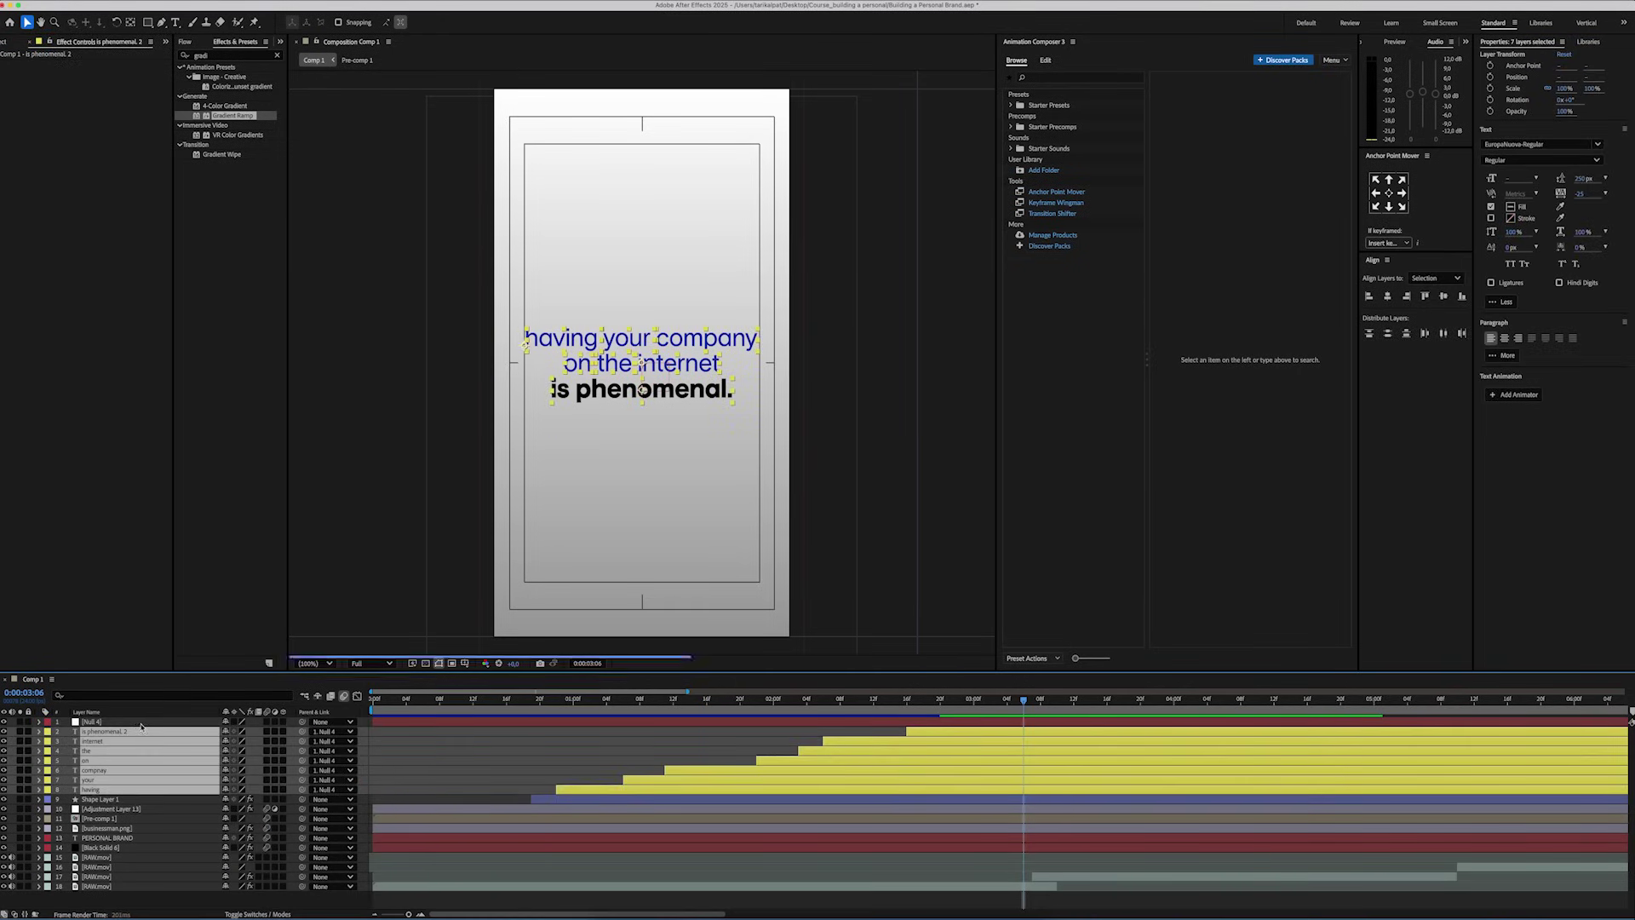
{"action": "left_click", "coordinate": [136, 722]}
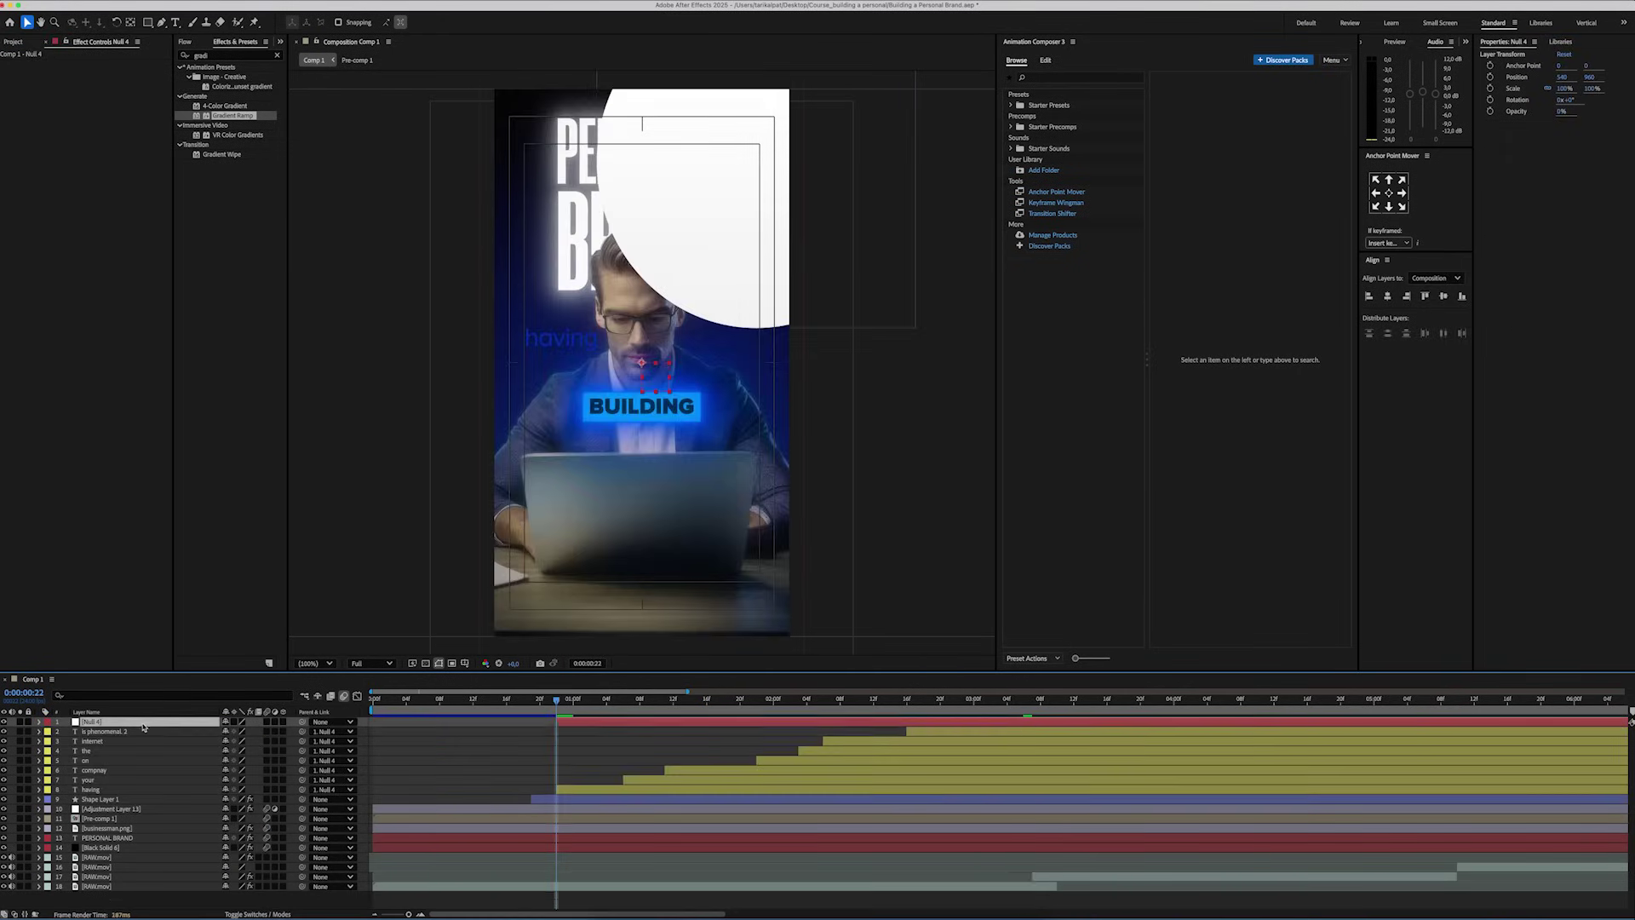
Keyframe the null's scale at two points so the whole text block slowly grows through the scene, and scrub through the animation.
{"action": "key", "text": "s"}
{"action": "left_click_drag", "start_coordinate": [808, 714], "coordinate": [1069, 701]}
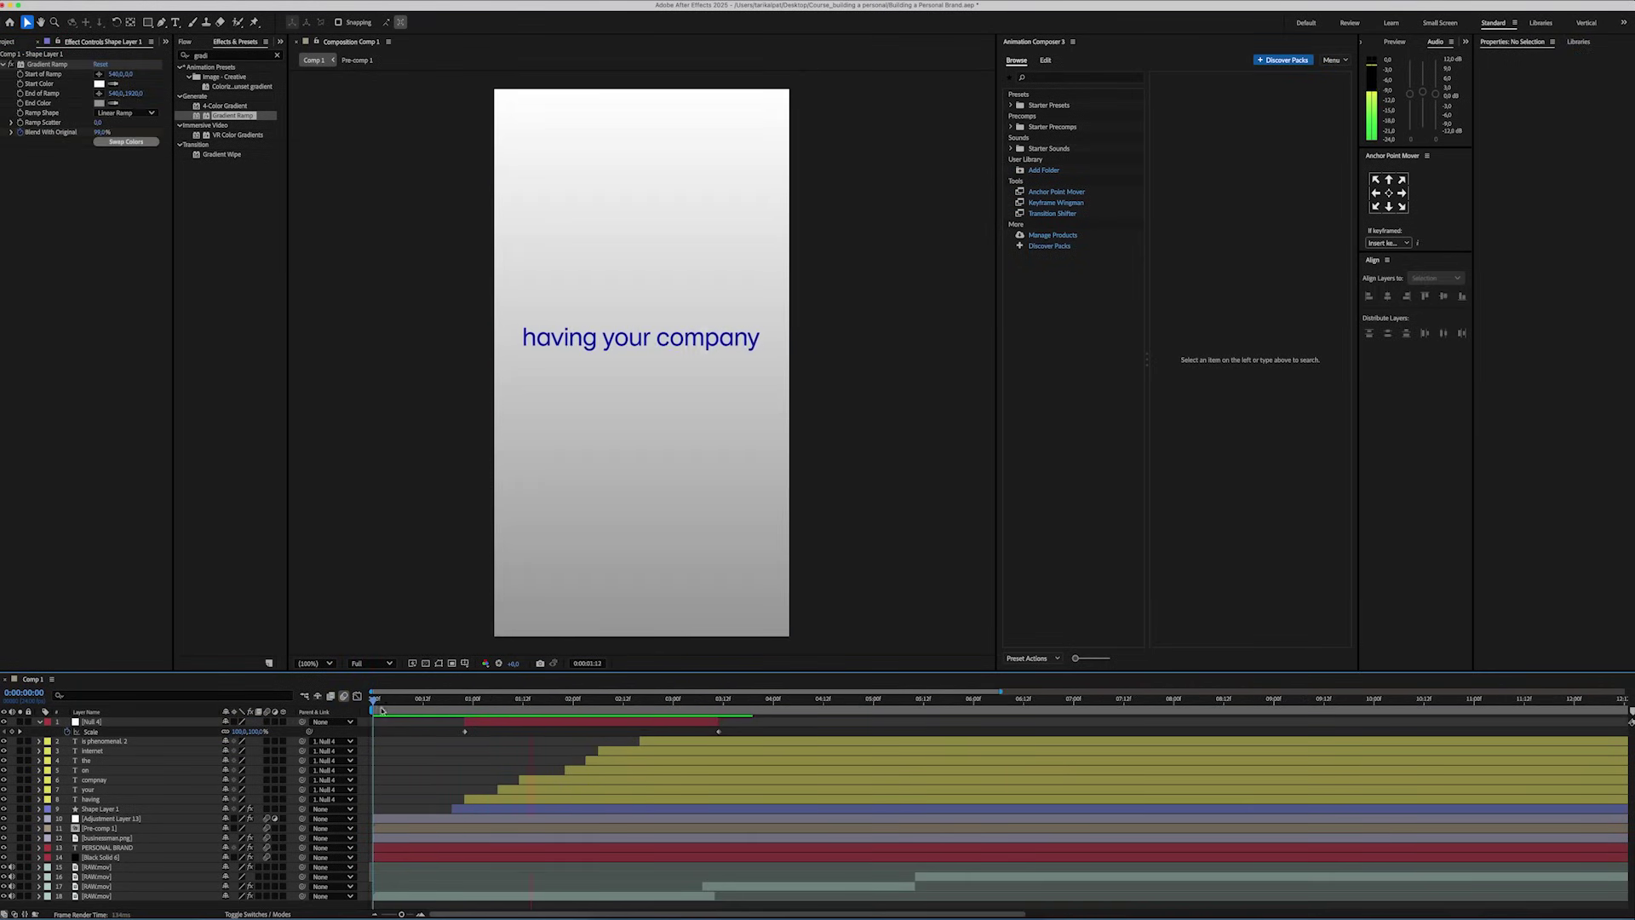
{"action": "left_click_drag", "start_coordinate": [385, 709], "coordinate": [673, 703]}
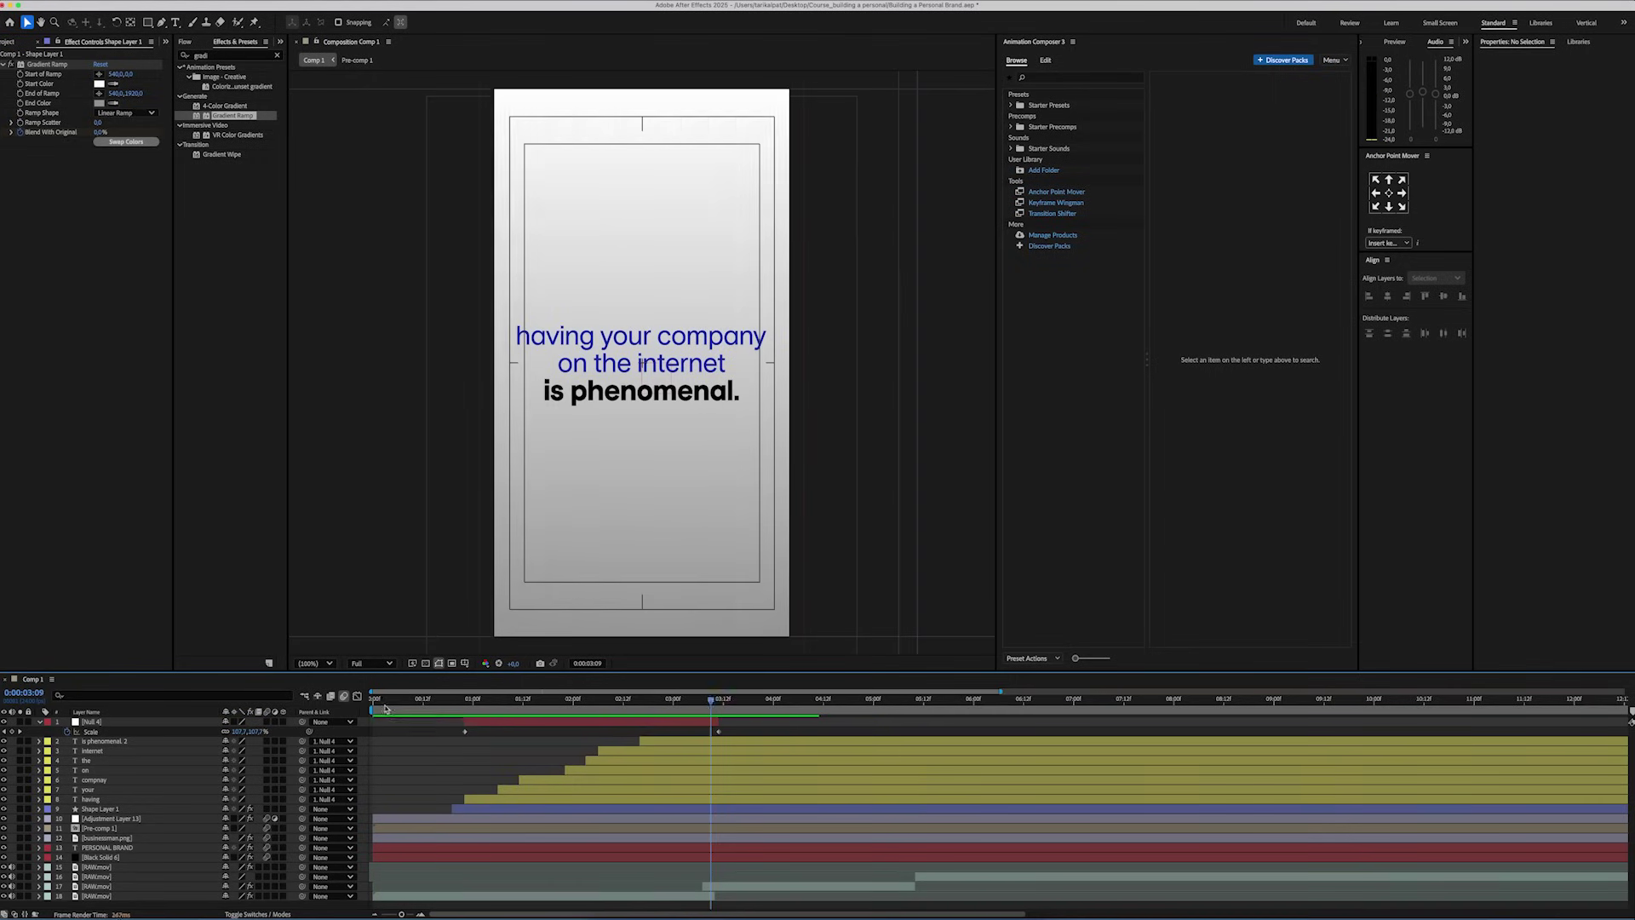
{"action": "left_click_drag", "start_coordinate": [672, 703], "coordinate": [638, 703]}
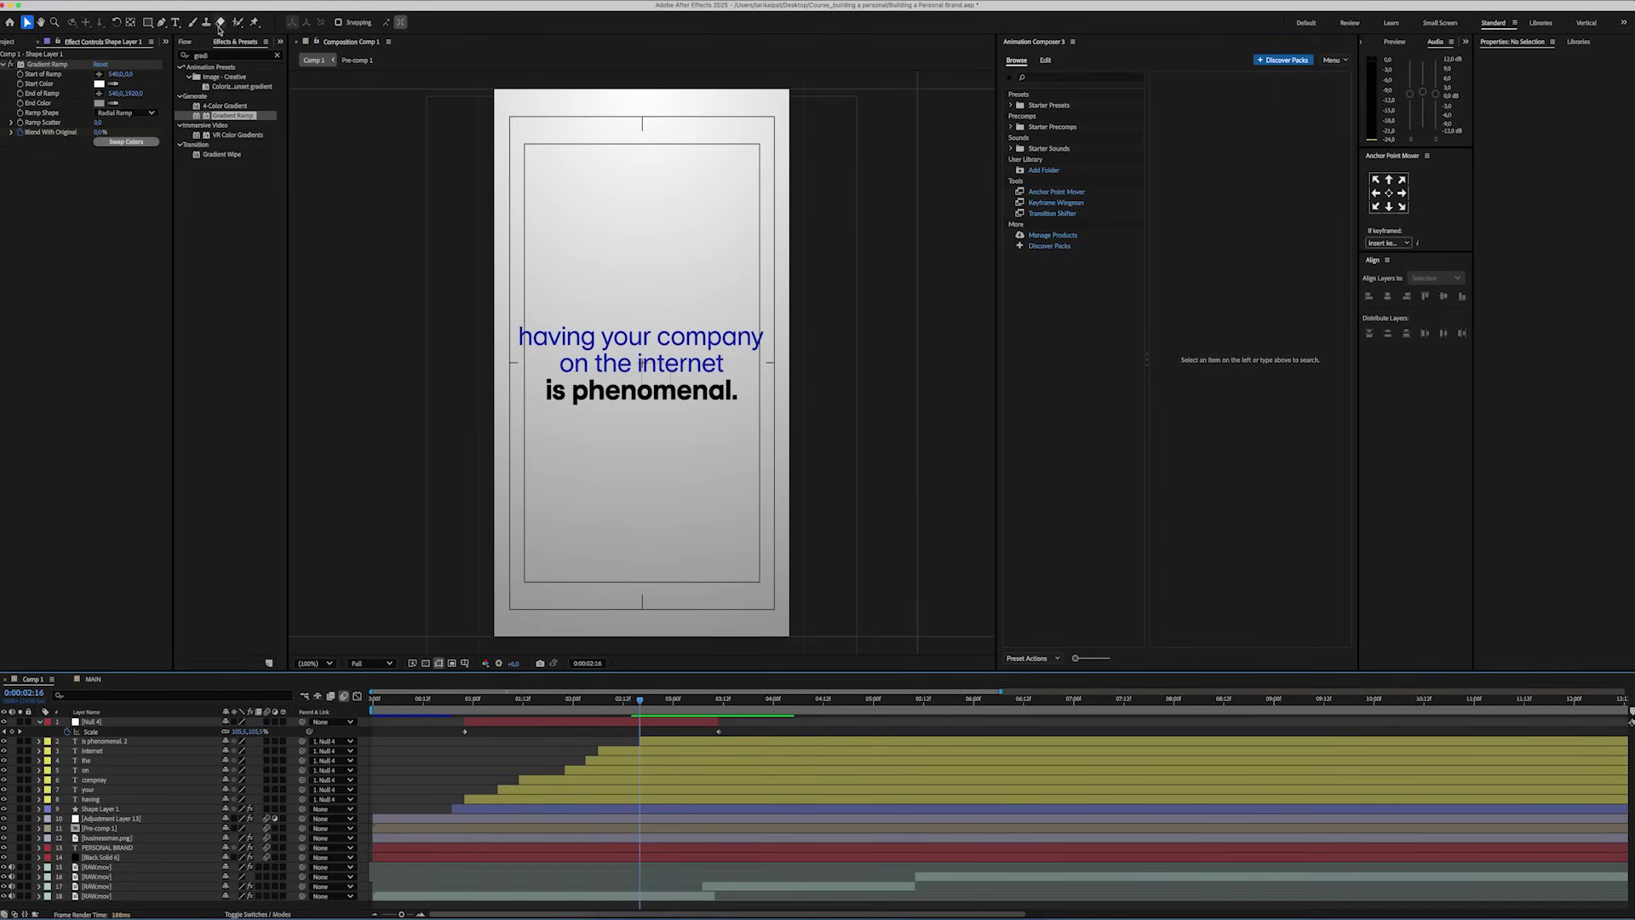
Set the Pen tool to draw with no fill and a solid blue stroke.
{"action": "left_click", "coordinate": [160, 23]}
{"action": "left_click", "coordinate": [327, 22]}
{"action": "left_click", "coordinate": [759, 437]}
{"action": "left_click", "coordinate": [870, 498]}
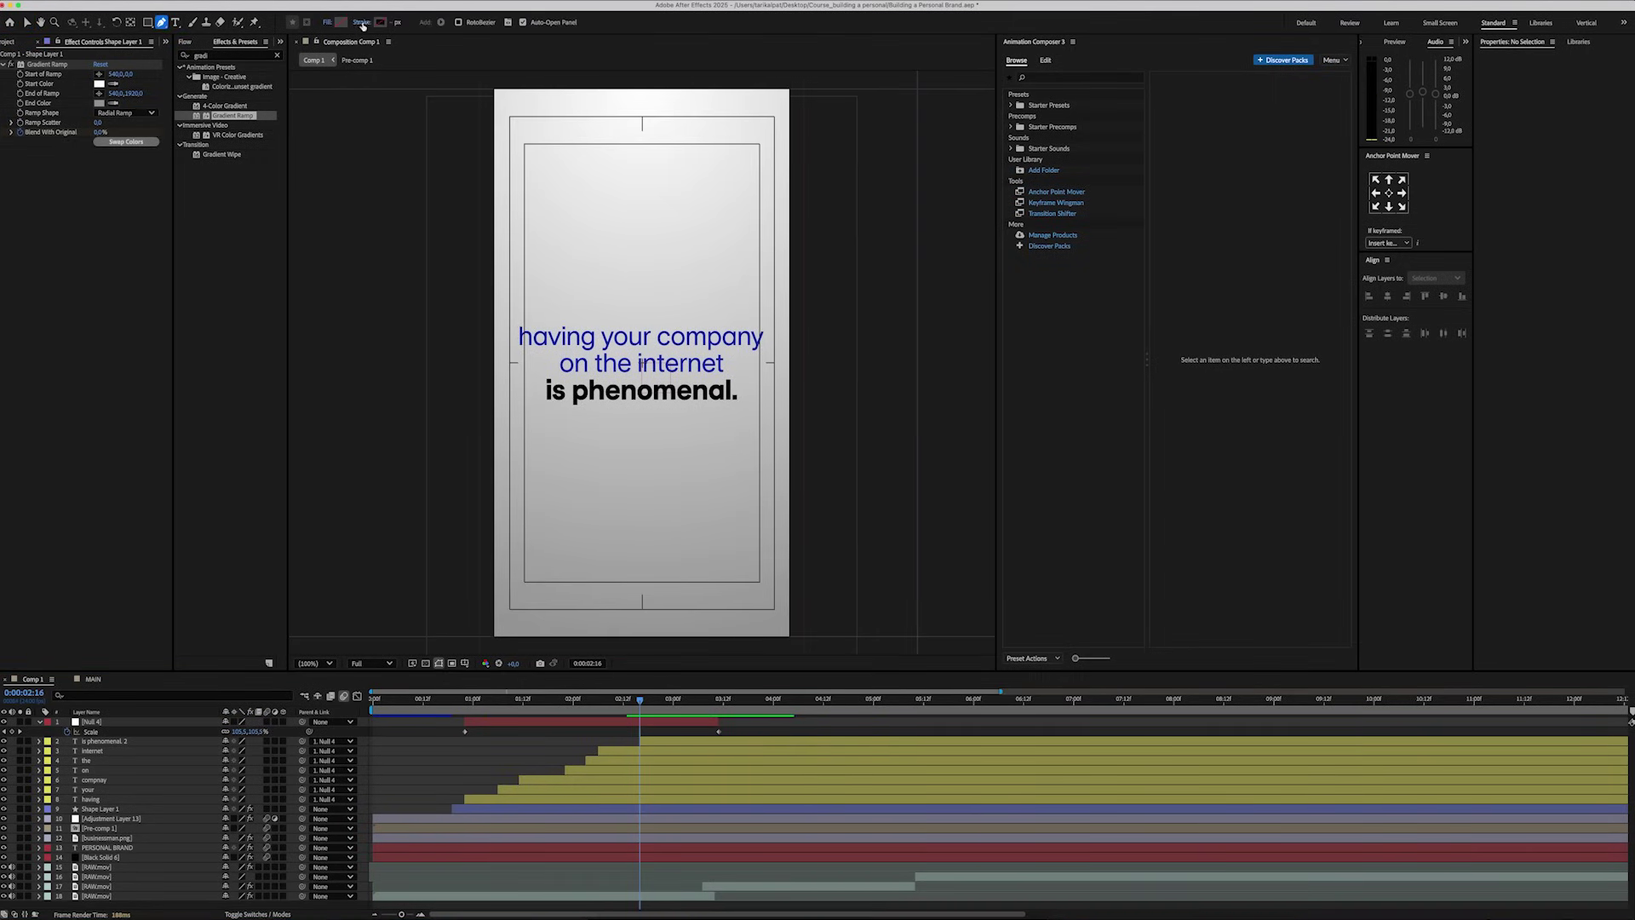
{"action": "left_click", "coordinate": [362, 23]}
{"action": "left_click", "coordinate": [781, 439]}
{"action": "left_click", "coordinate": [779, 437]}
{"action": "key", "text": "Return"}
Draw a straight horizontal underline directly beneath the word "phenomenal".
{"action": "scroll", "coordinate": [572, 407], "scroll_direction": "up", "scroll_amount": 2}
{"action": "left_click", "coordinate": [587, 403]}
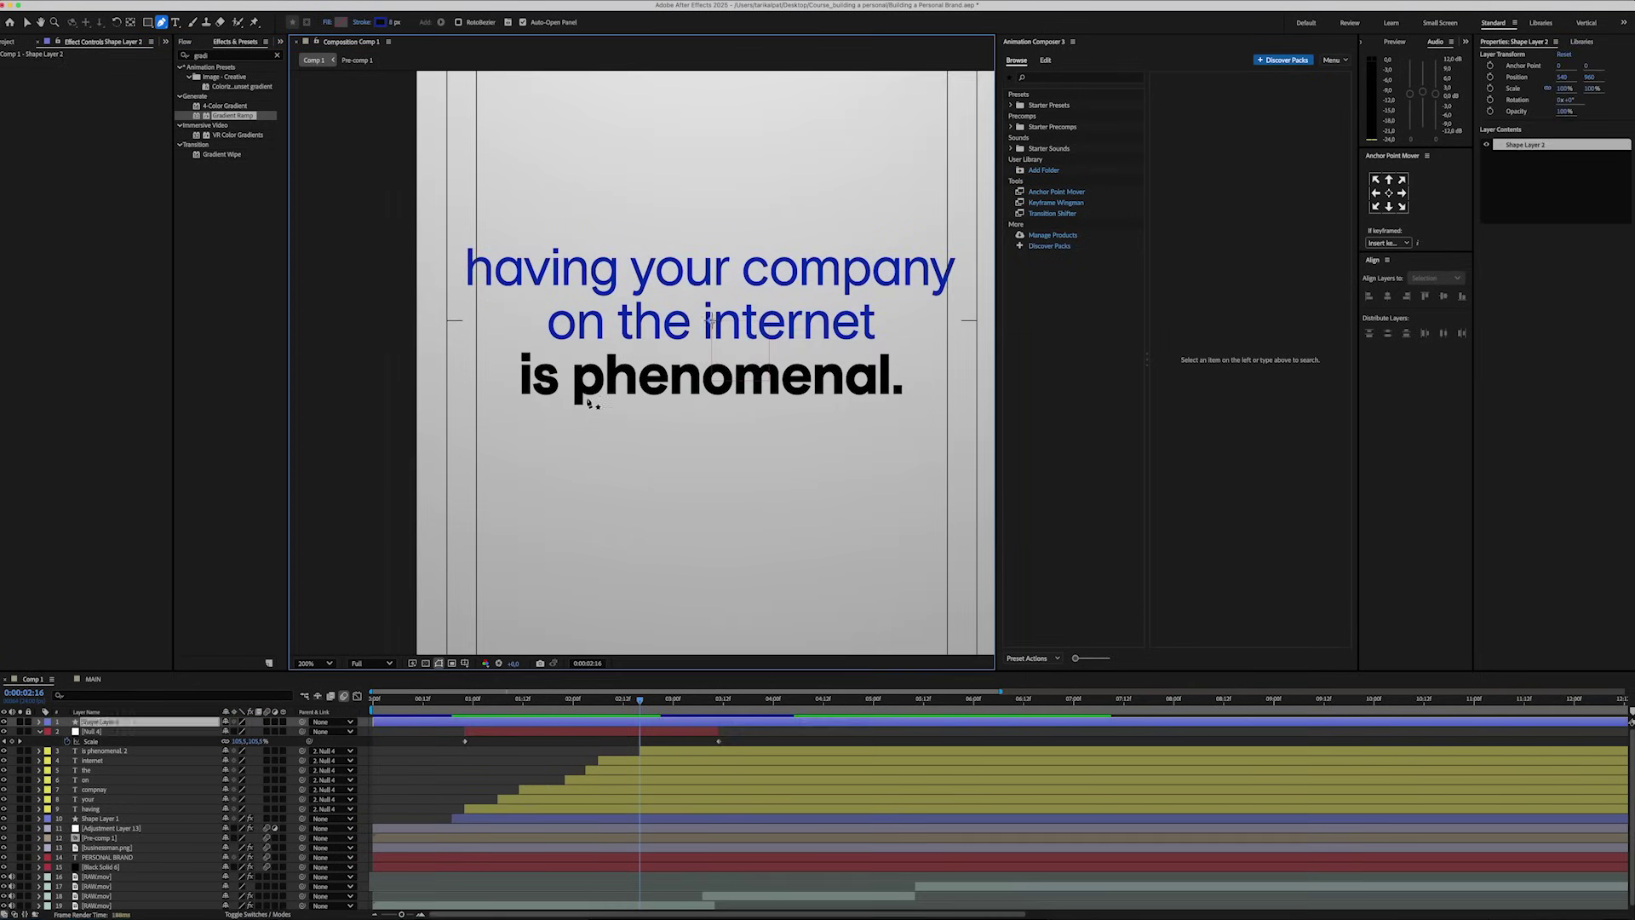
{"action": "left_click", "coordinate": [908, 401]}
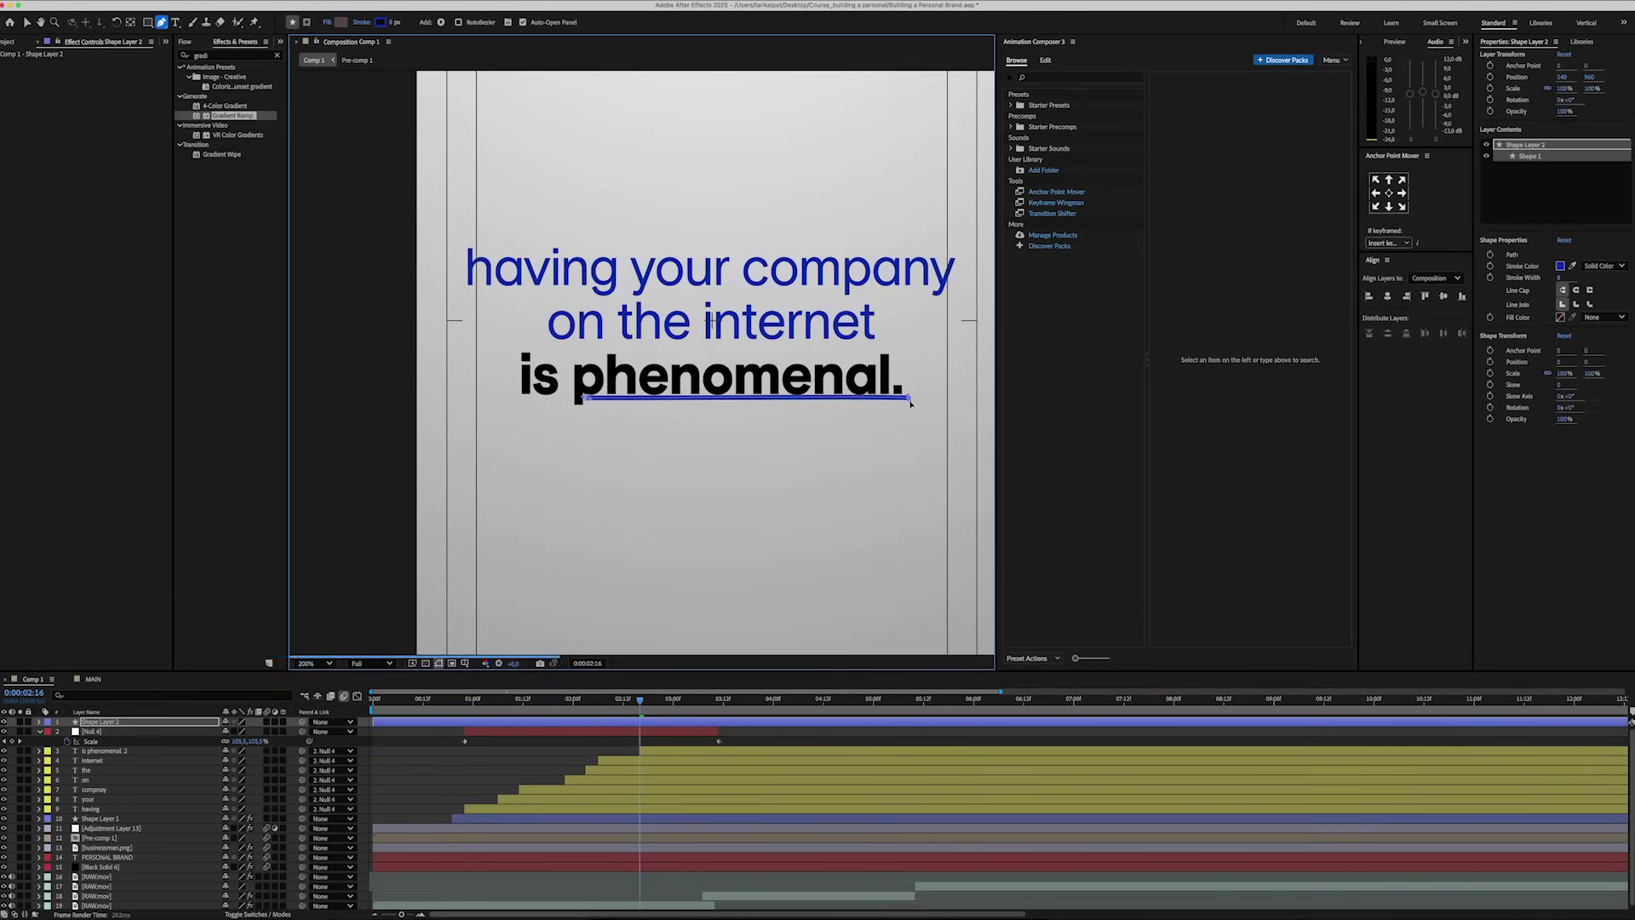
Apply the Roughen Edges effect to the underline and set its edge type to Rusty.
{"action": "left_click", "coordinate": [219, 56]}
{"action": "type", "text": "roughen"}
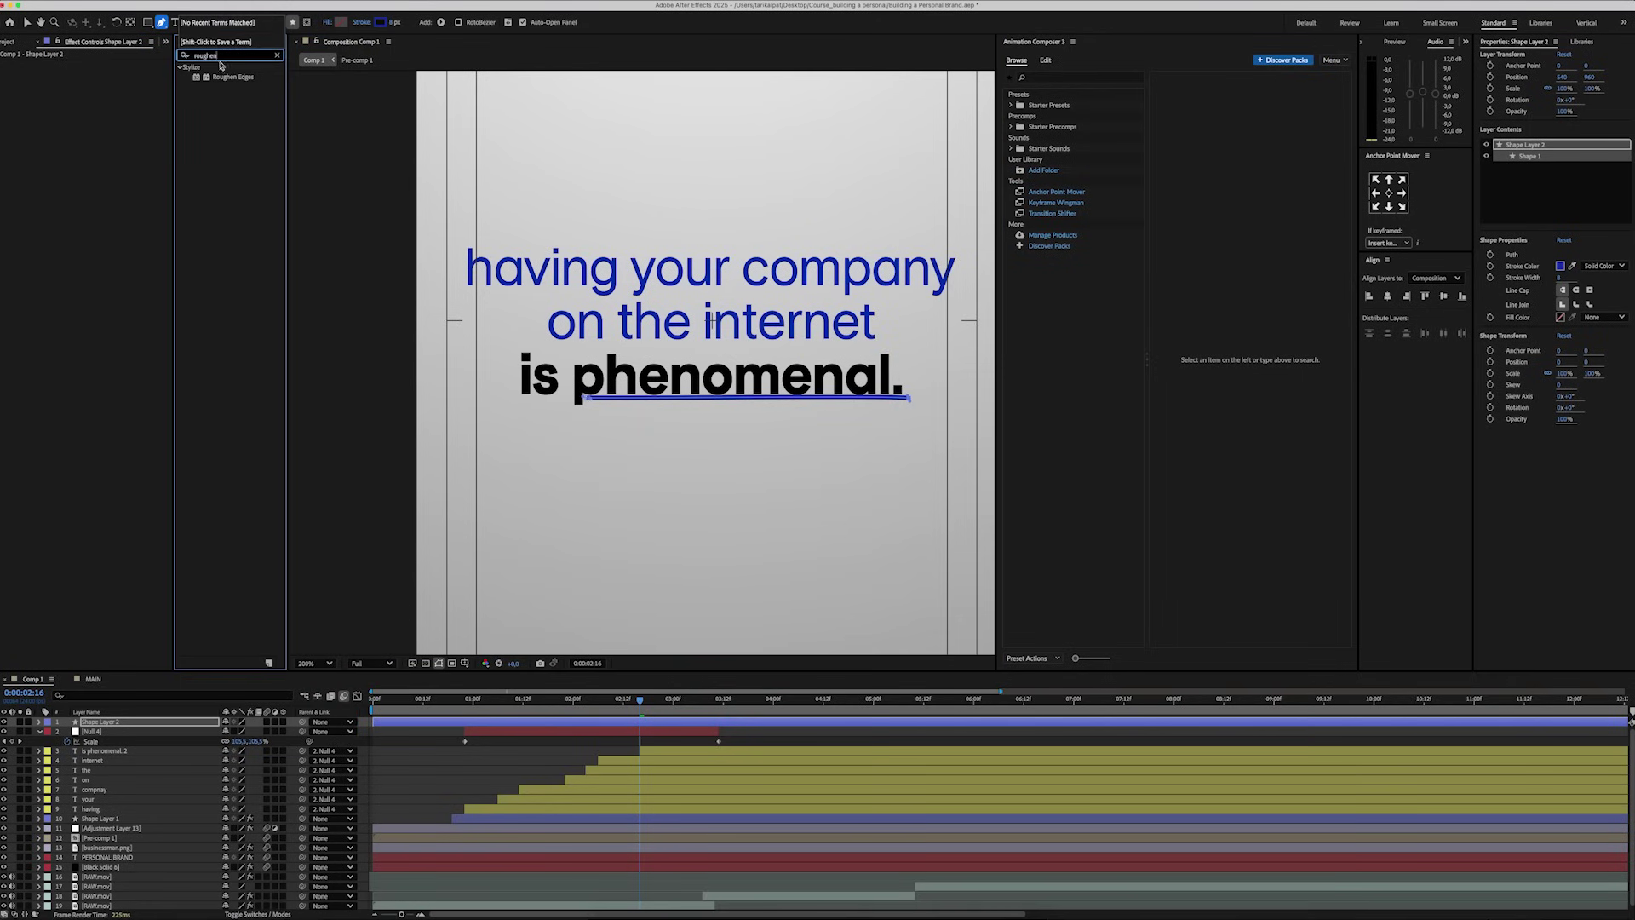
{"action": "left_click_drag", "start_coordinate": [225, 78], "coordinate": [102, 86]}
{"action": "left_click", "coordinate": [107, 75]}
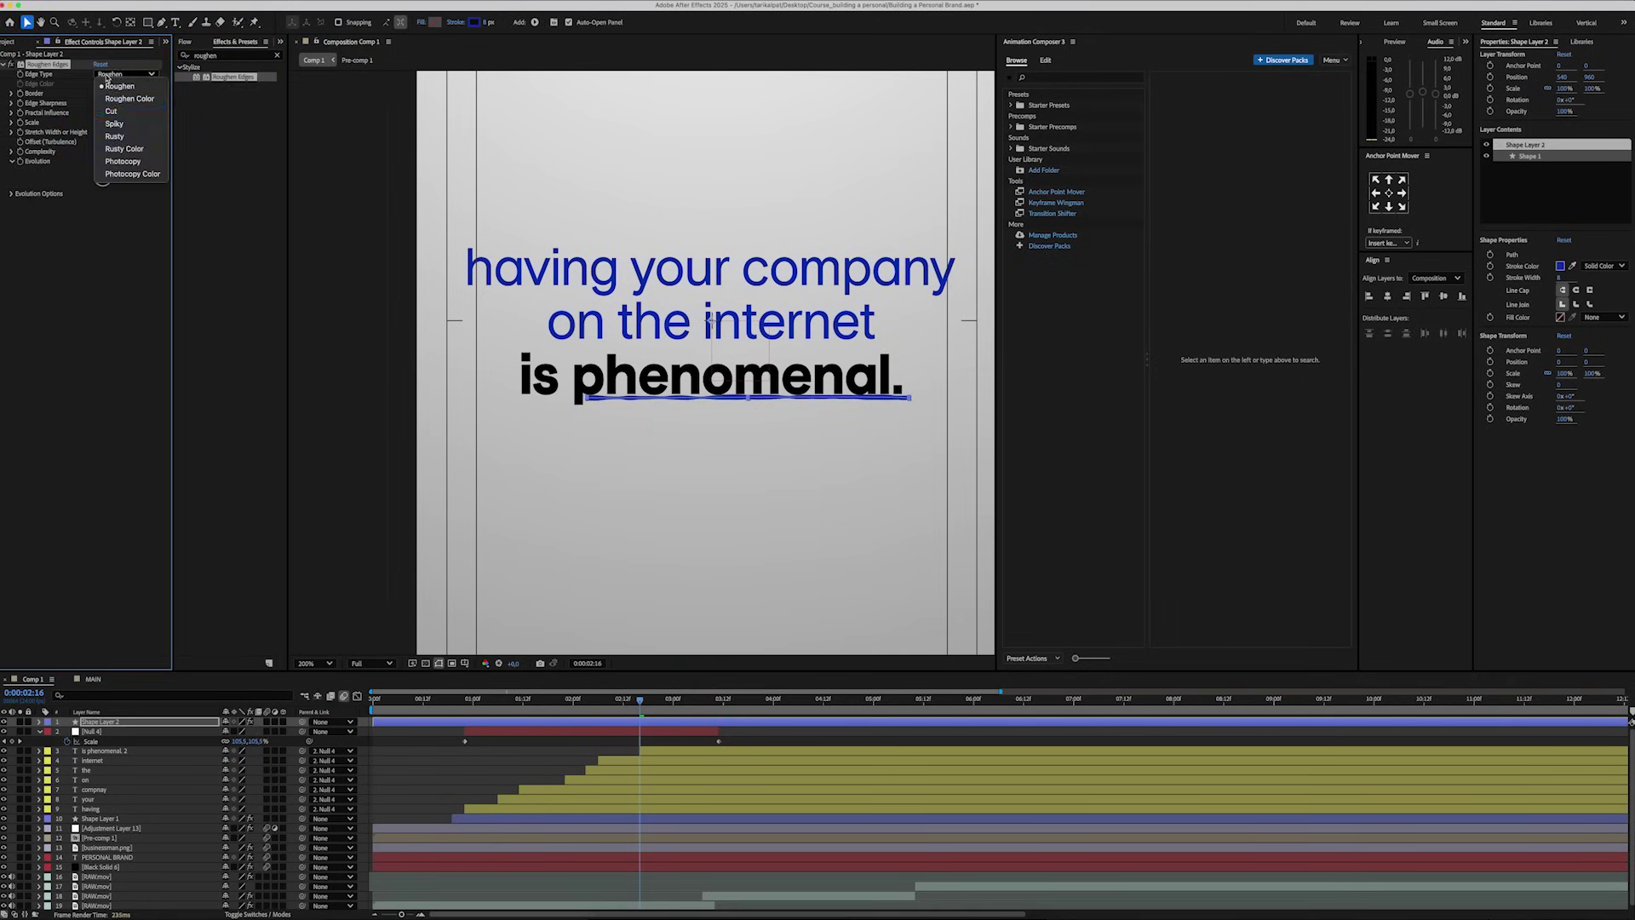
{"action": "left_click", "coordinate": [115, 137]}
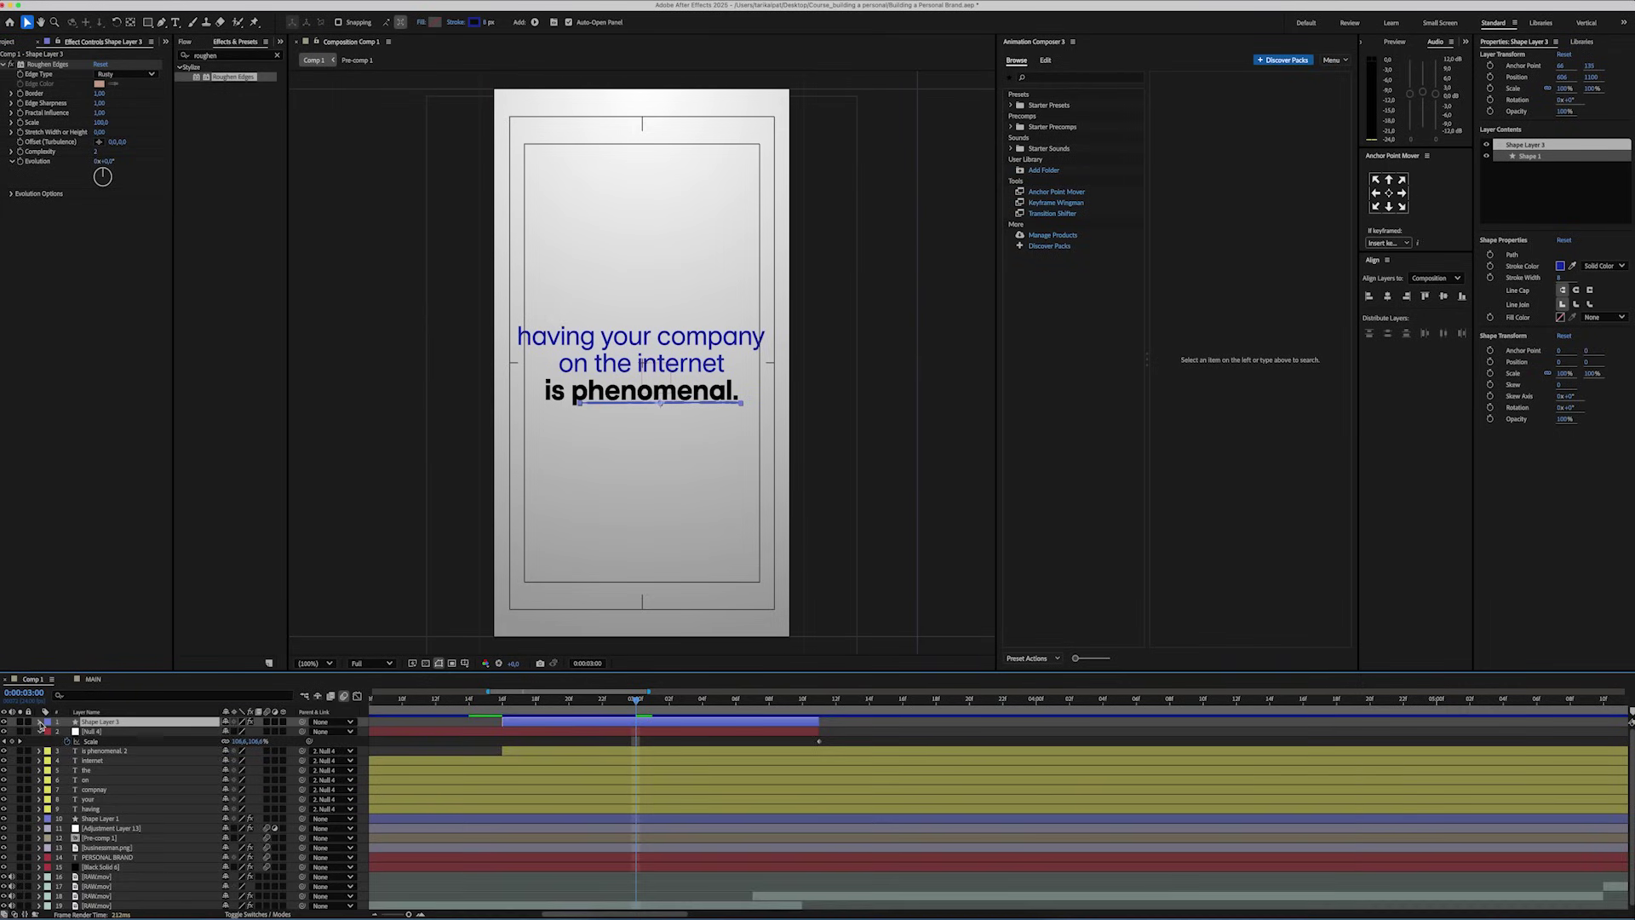
Expand the underline layer's shape and stroke properties and add a Trim Paths operator to its contents.
{"action": "left_click", "coordinate": [46, 724]}
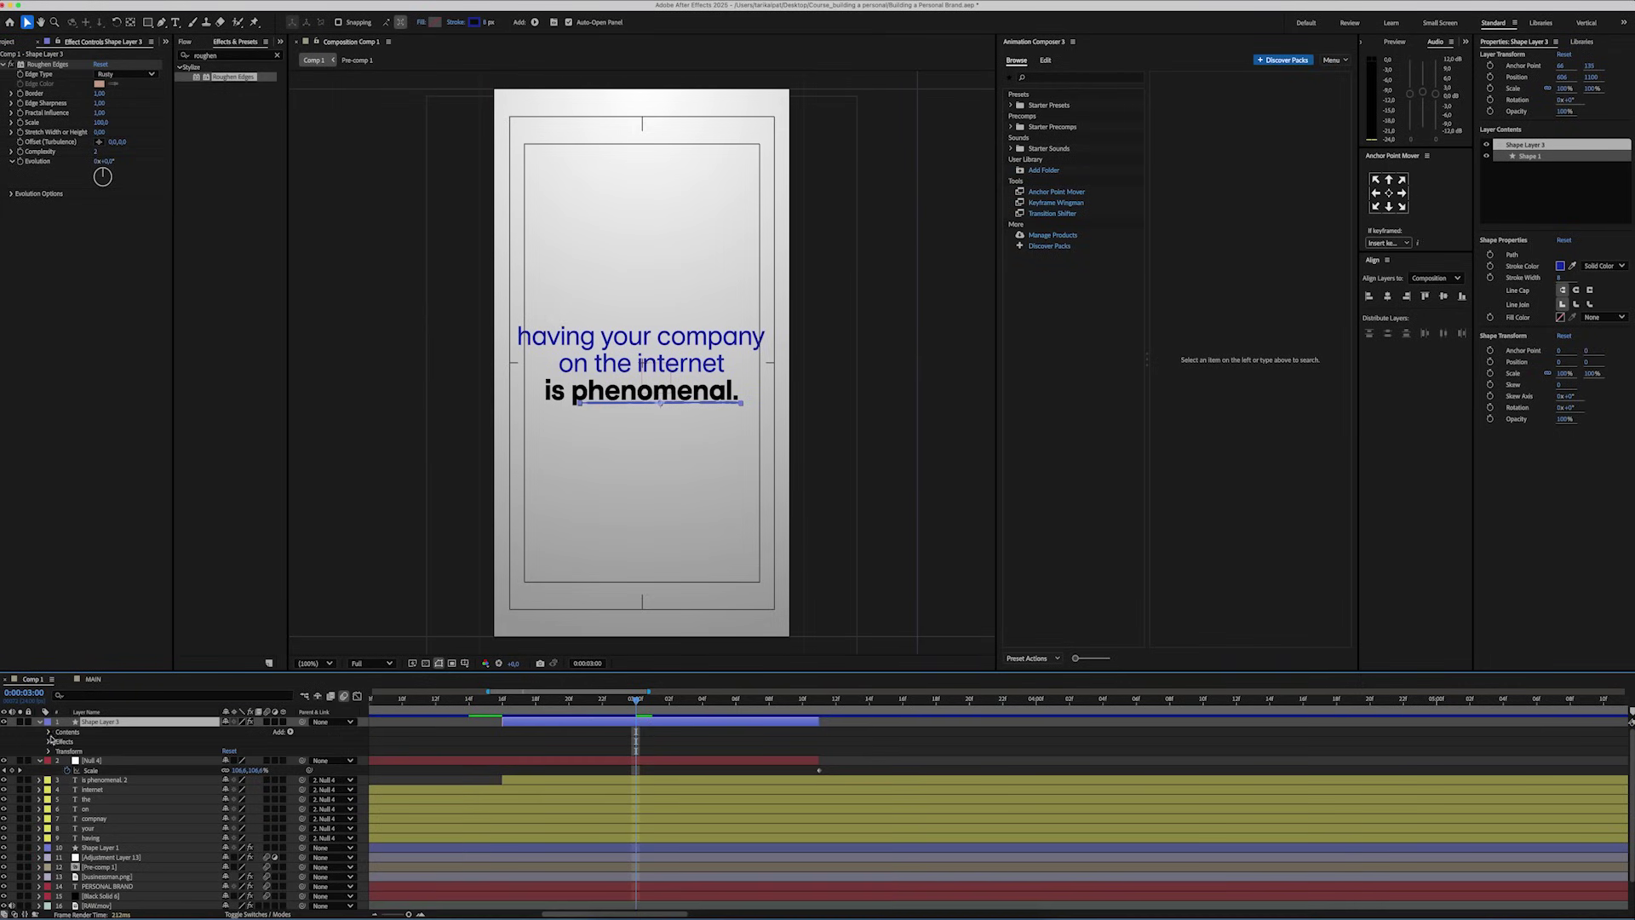
{"action": "left_click", "coordinate": [48, 731]}
{"action": "left_click", "coordinate": [57, 741]}
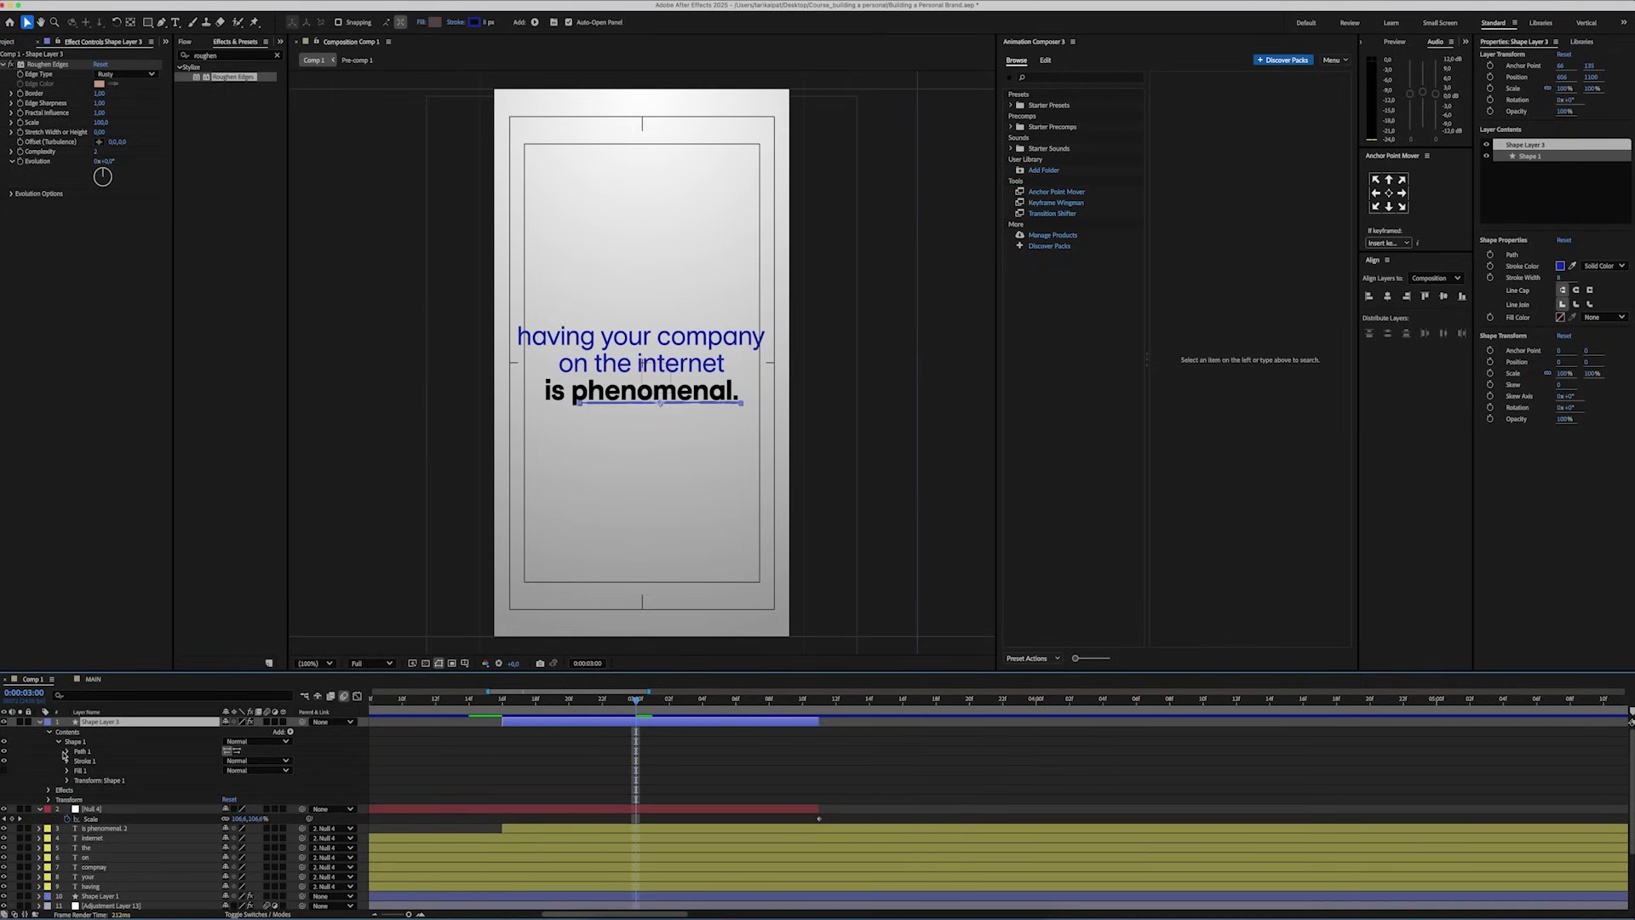
{"action": "left_click", "coordinate": [68, 761]}
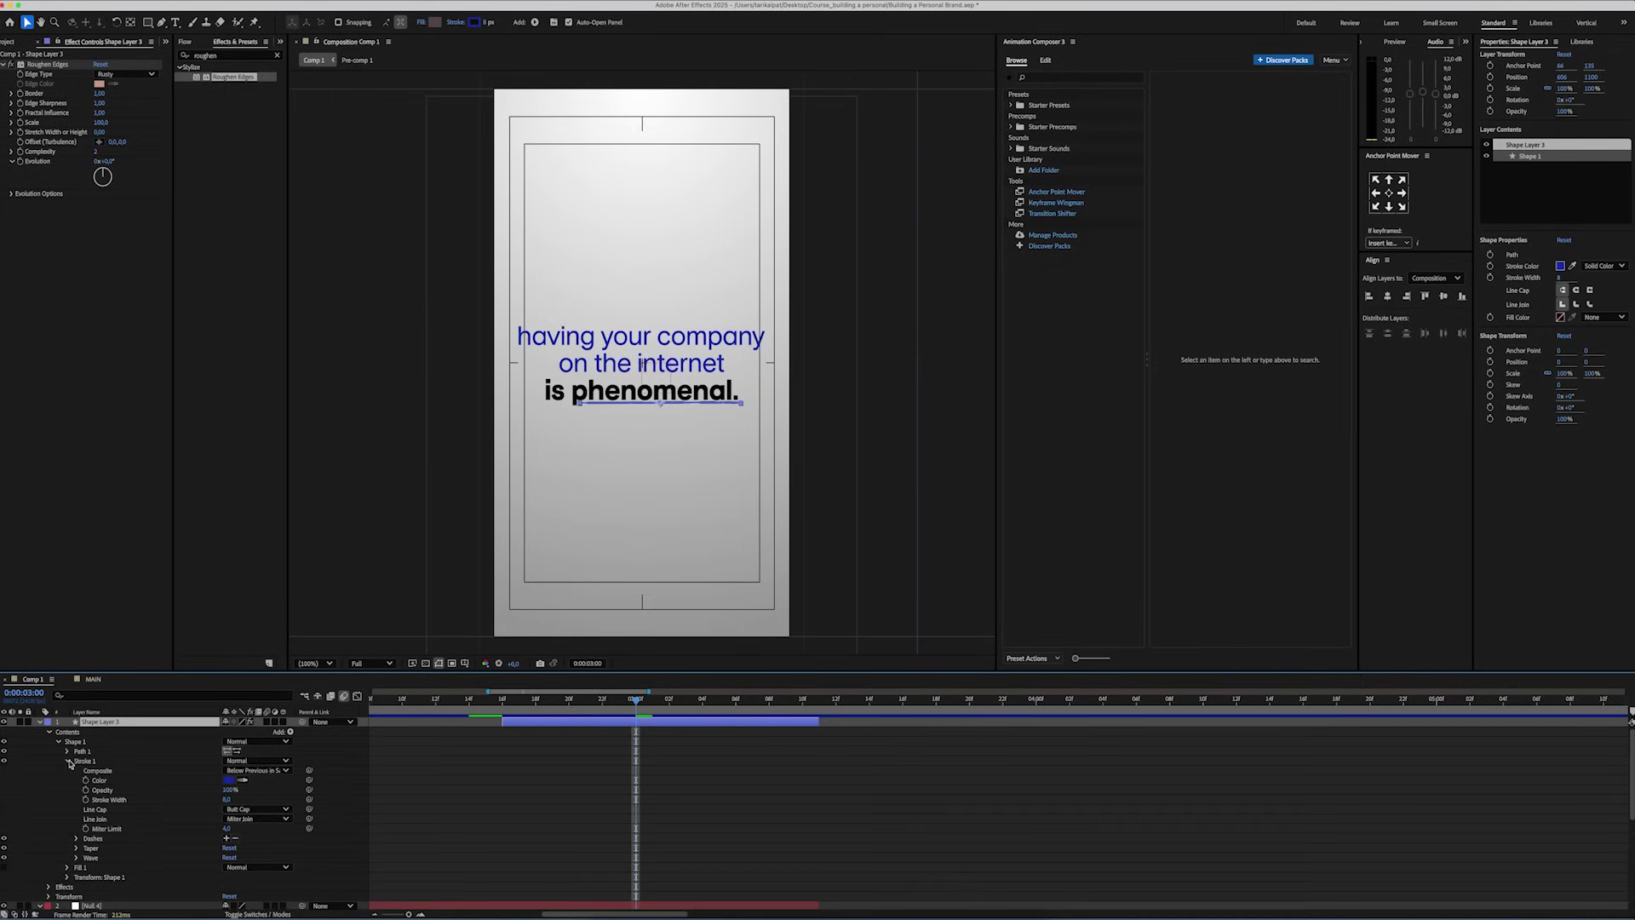
{"action": "left_click", "coordinate": [290, 733]}
{"action": "left_click", "coordinate": [311, 857]}
{"action": "scroll", "coordinate": [145, 820], "scroll_direction": "down", "scroll_amount": 3}
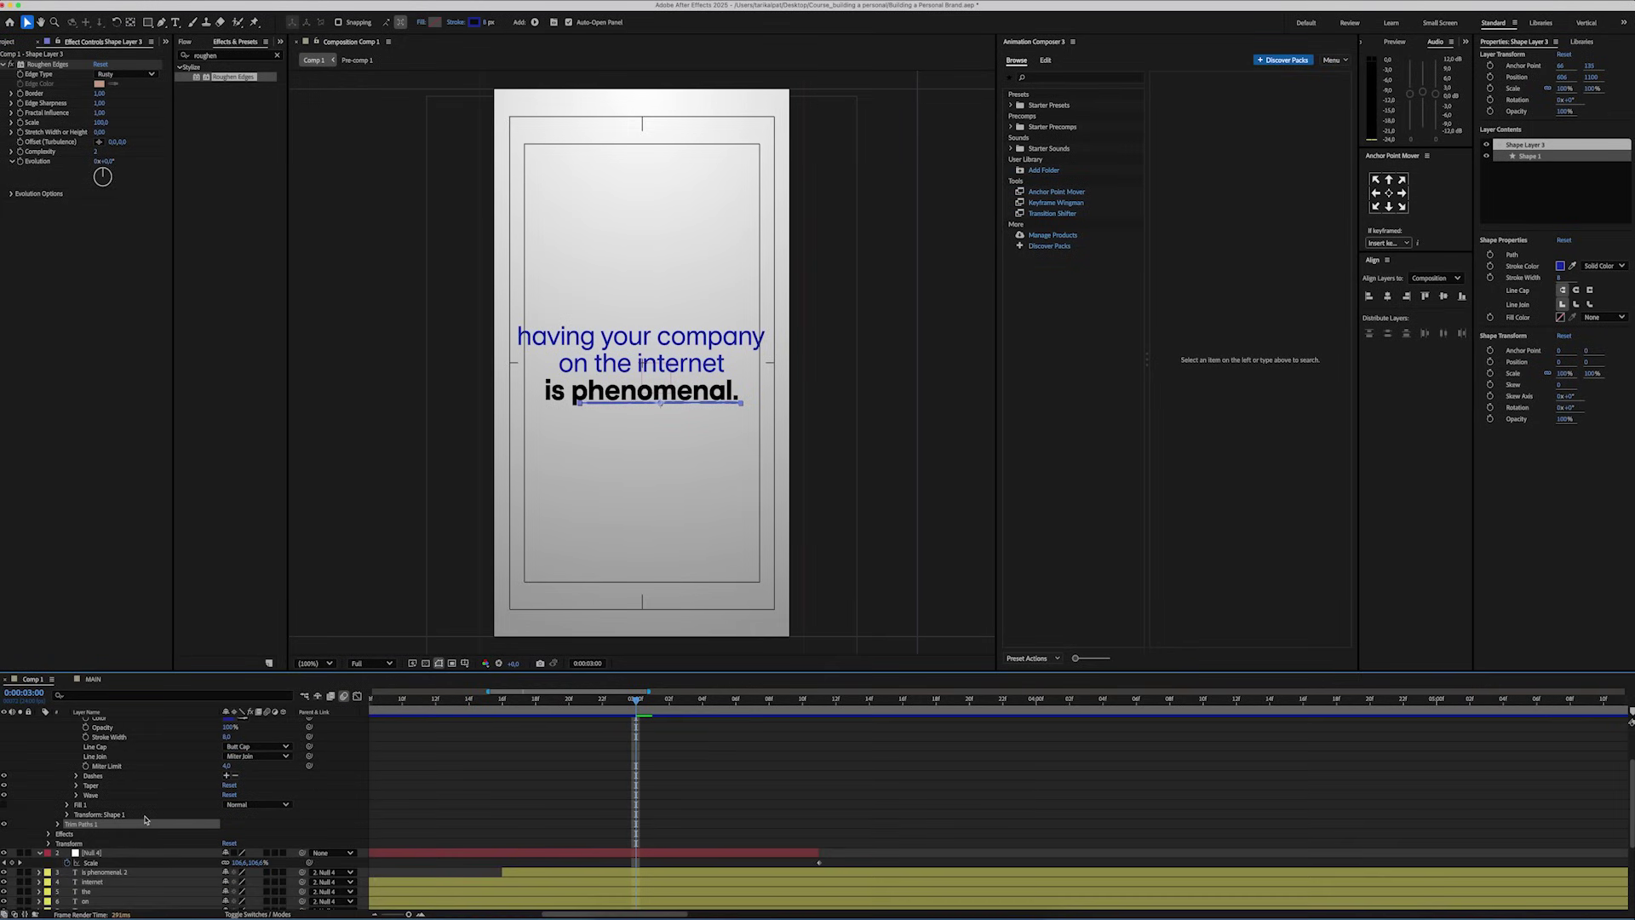
Keyframe the Trim Paths End value, reaching 100% at 3:00, so the underline draws itself in.
{"action": "left_click", "coordinate": [58, 824]}
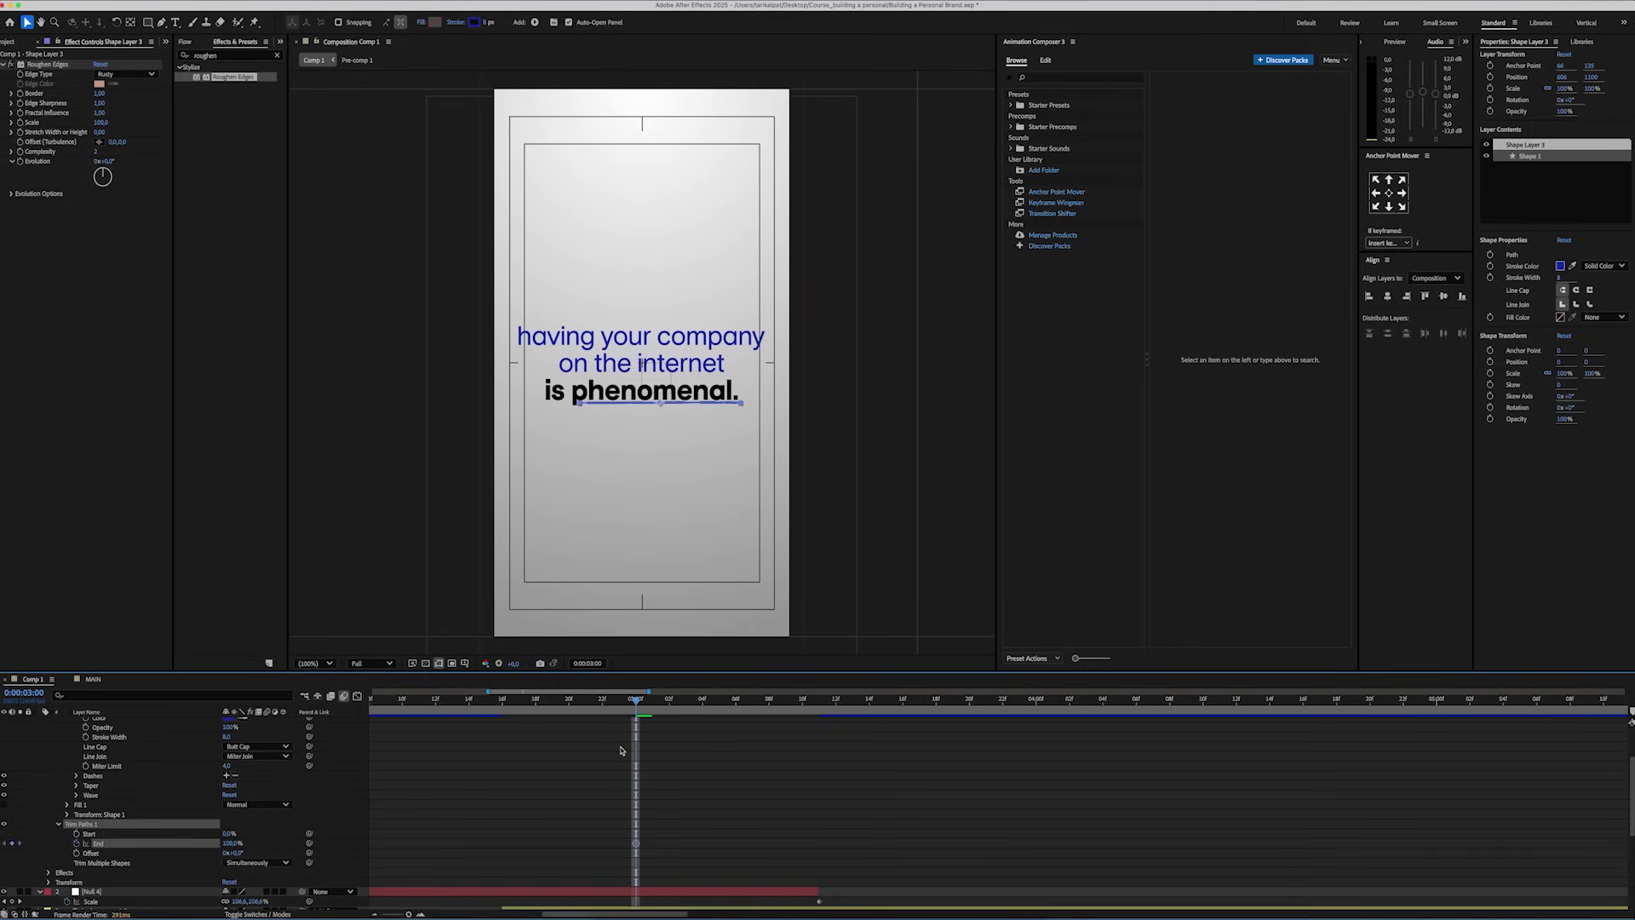
{"action": "scroll", "coordinate": [620, 750], "scroll_direction": "up", "scroll_amount": 3}
{"action": "scroll", "coordinate": [507, 715], "scroll_direction": "down", "scroll_amount": 5}
{"action": "left_click", "coordinate": [228, 780]}
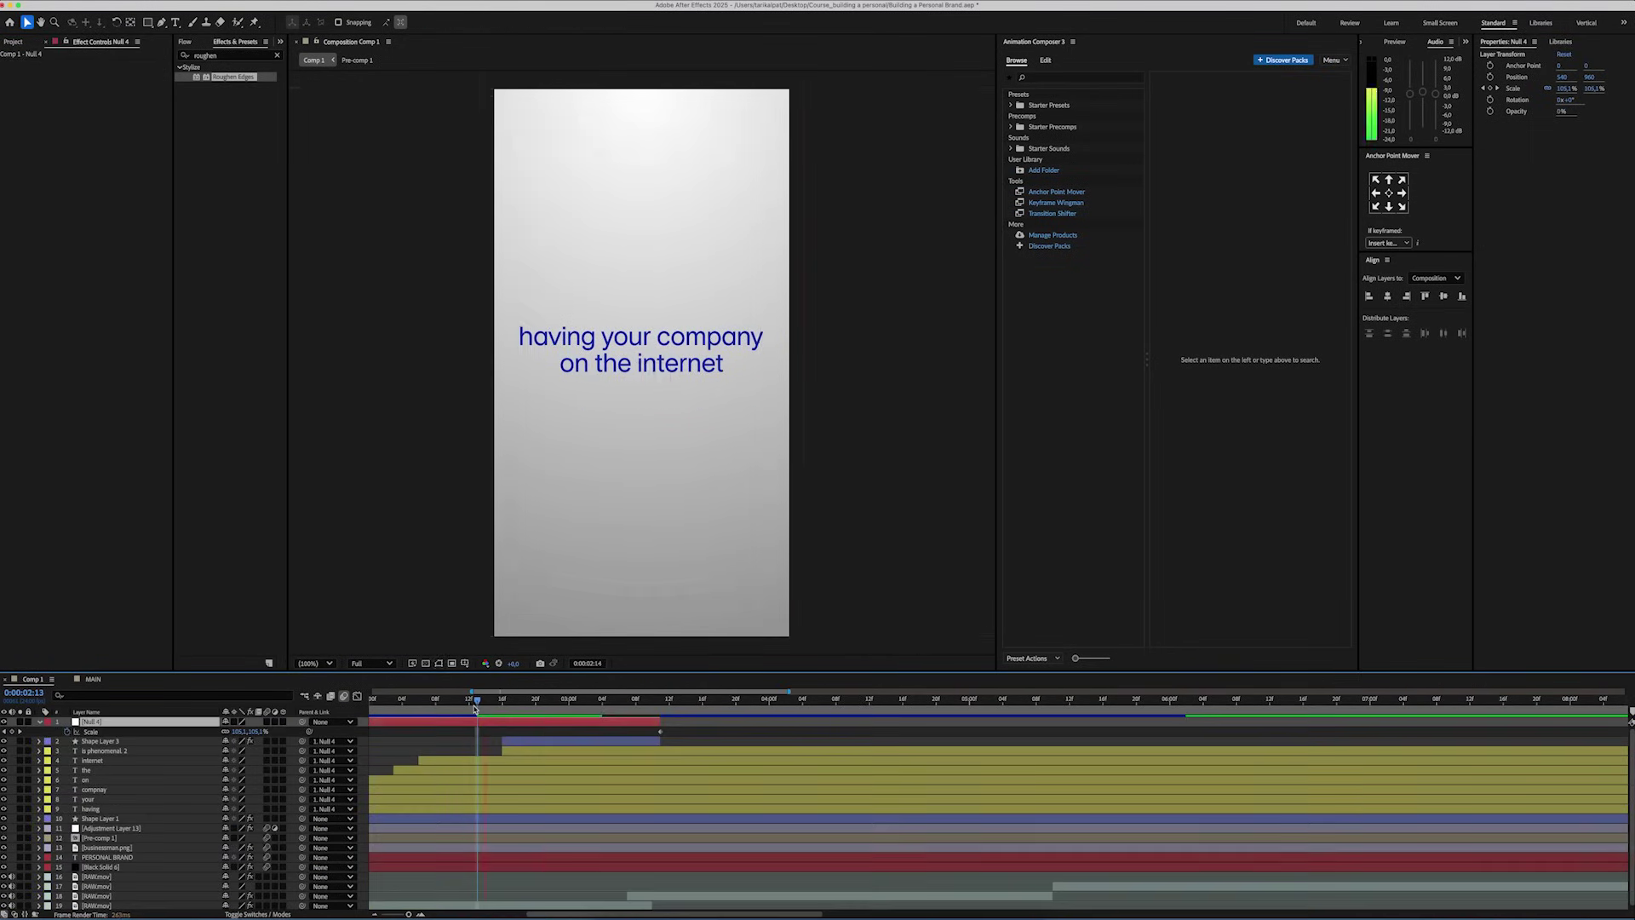
Create an adjustment layer named POSTERIZE TIME with the Posterize Time effect at a frame rate of 12, and preview the result.
{"action": "key", "text": "u"}
{"action": "key", "text": "minus"}
{"action": "right_click", "coordinate": [363, 724]}
{"action": "mouse_move", "coordinate": [436, 734]}
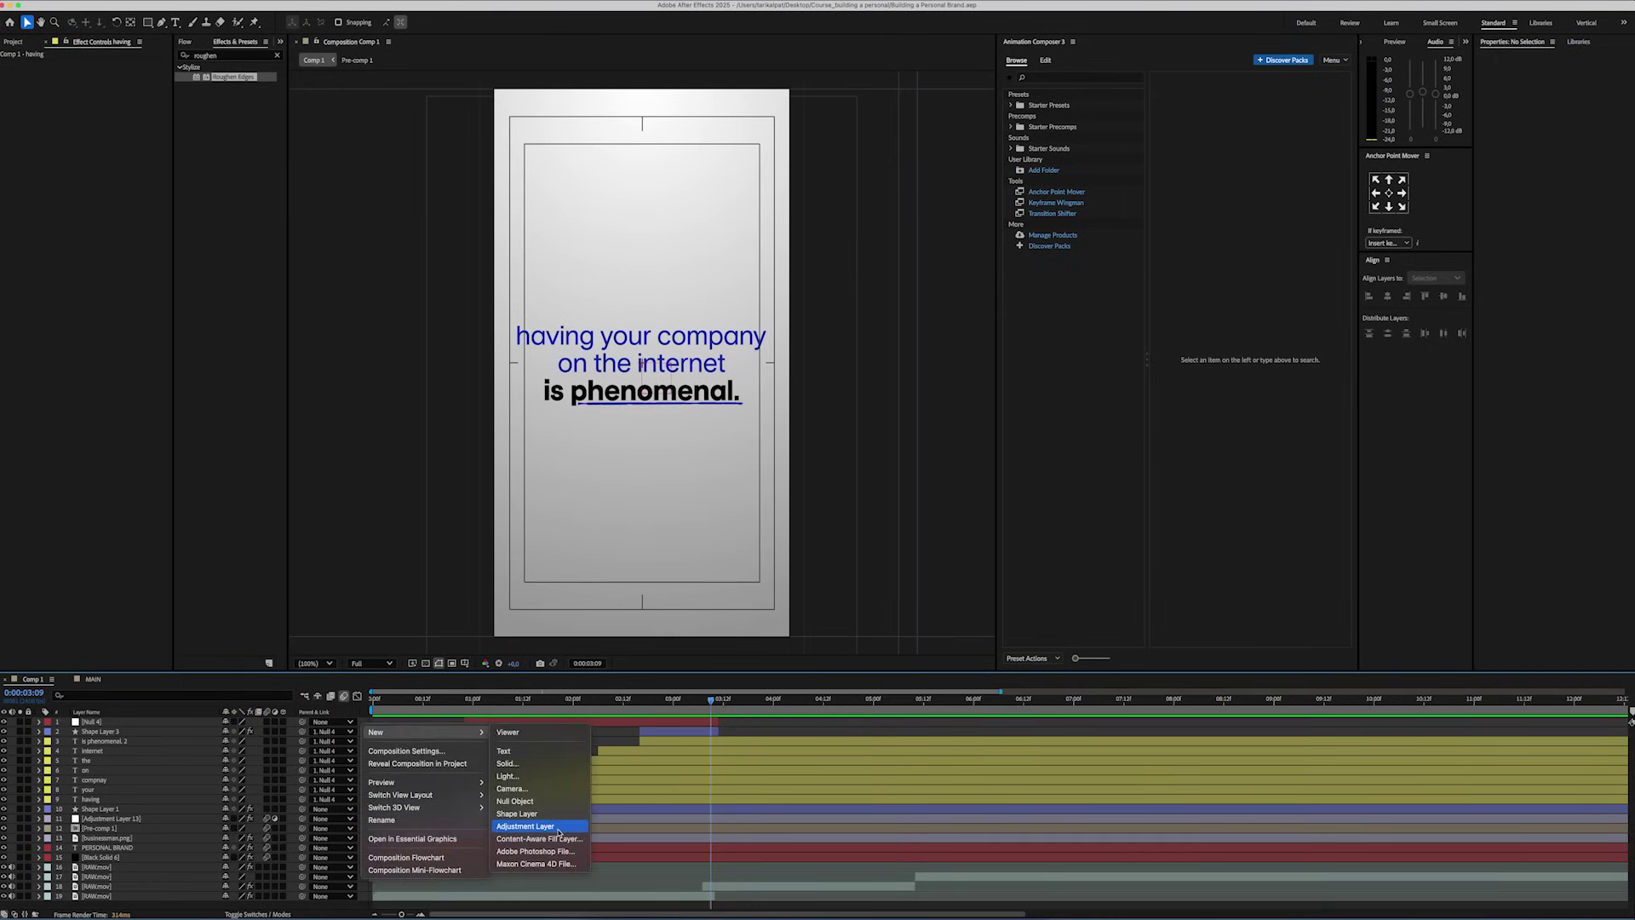
{"action": "left_click", "coordinate": [539, 827]}
{"action": "key", "text": "Return"}
{"action": "type", "text": "POSTERIZE TIME"}
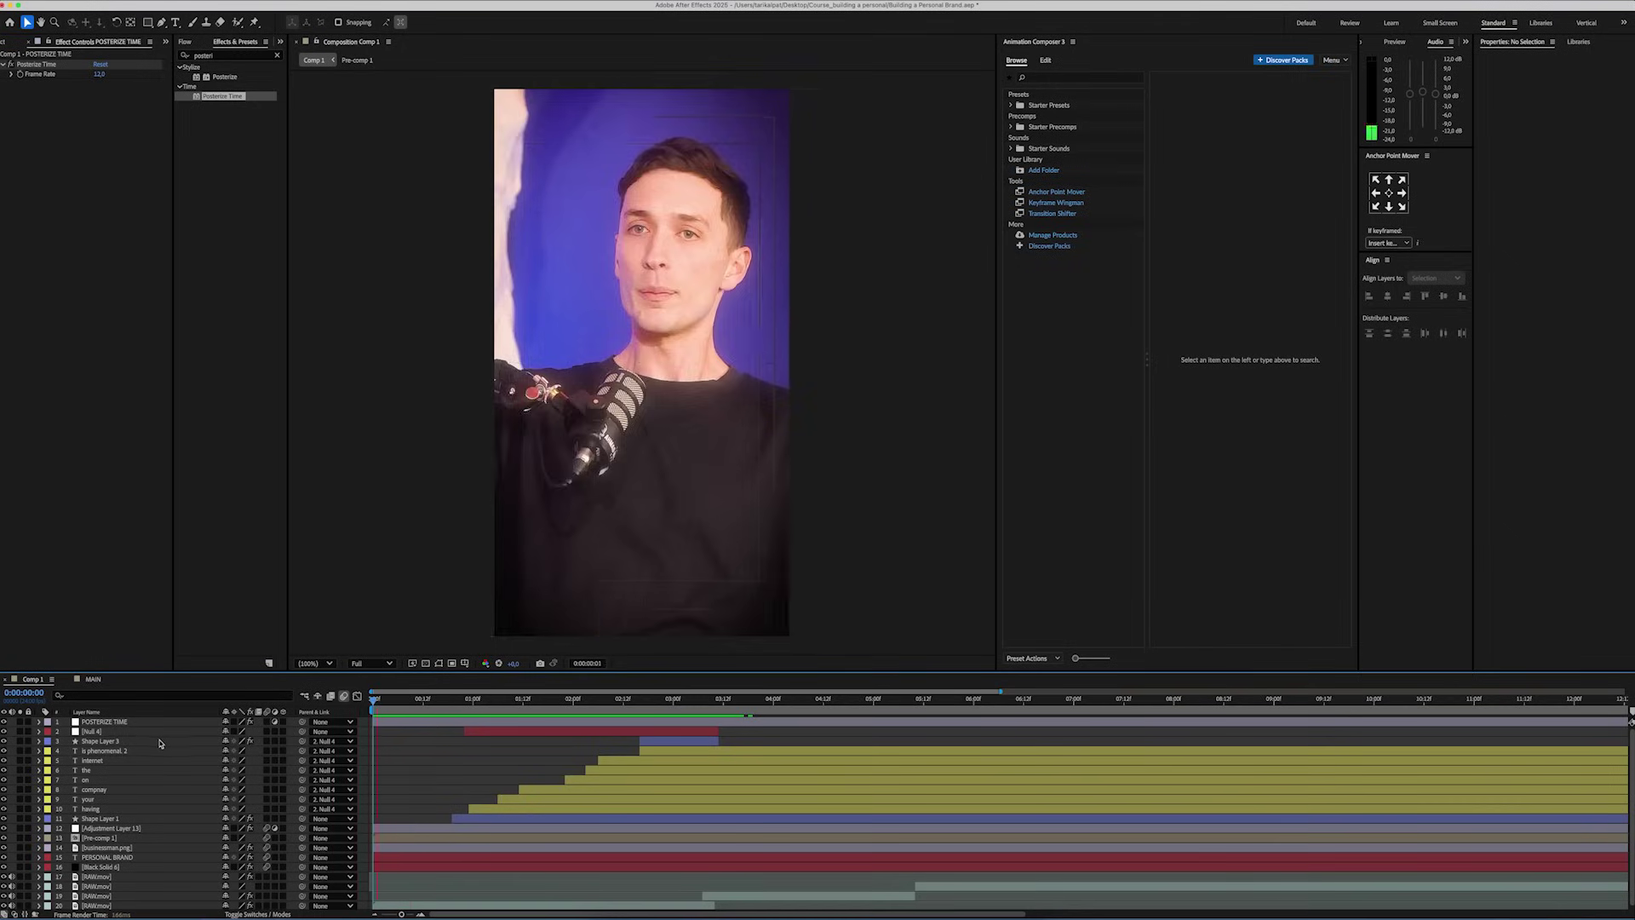
{"action": "key", "text": "space"}
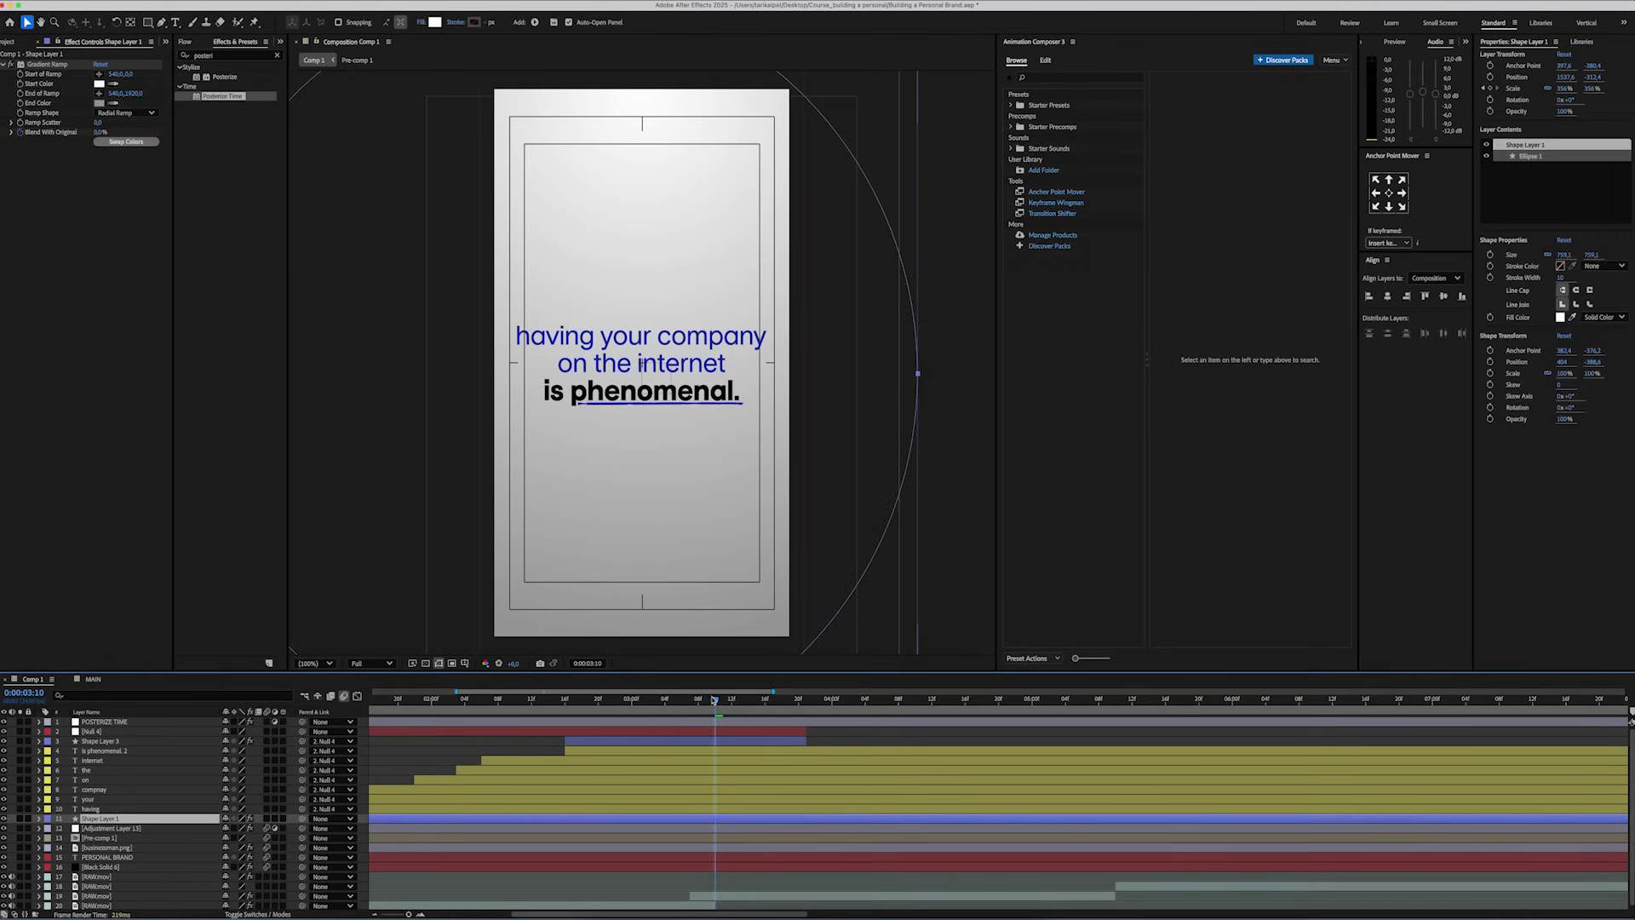
Keyframe the gradient circle's position at 3:11 so it moves up out of the frame, ease that keyframe, and play the transition.
{"action": "mouse_move", "coordinate": [713, 699]}
{"action": "left_mouse_down"}
{"action": "mouse_move", "coordinate": [664, 699]}
{"action": "mouse_move", "coordinate": [723, 702]}
{"action": "left_mouse_up"}
{"action": "key", "text": "p"}
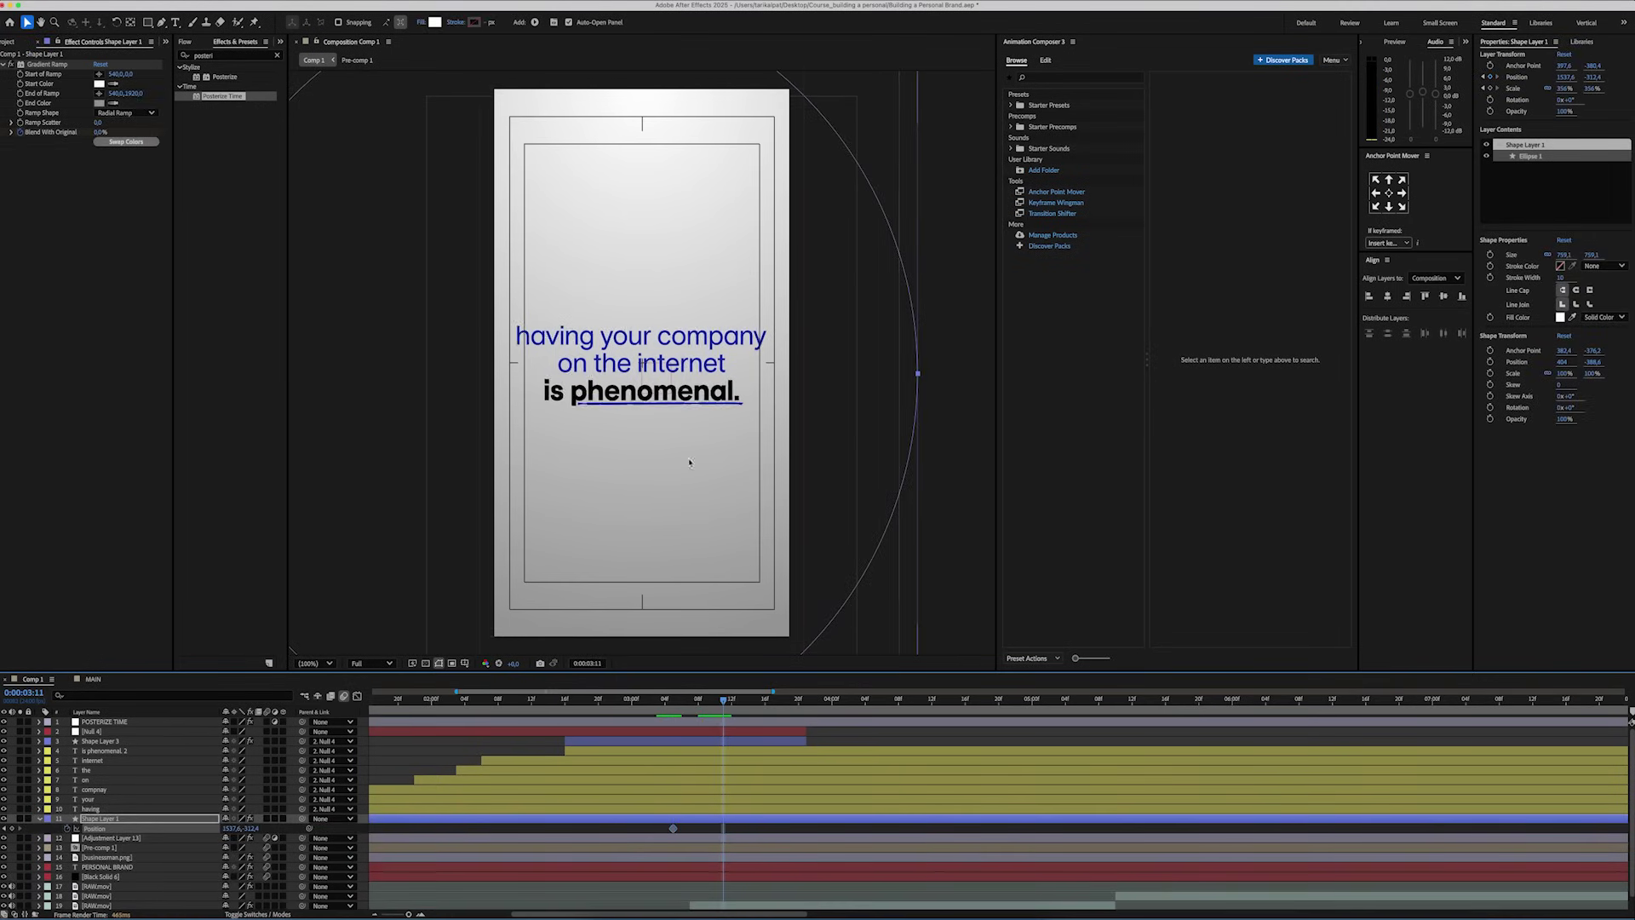
{"action": "scroll", "coordinate": [651, 403], "scroll_direction": "down", "scroll_amount": 1}
{"action": "left_click_drag", "start_coordinate": [500, 526], "coordinate": [516, 195]}
{"action": "right_click", "coordinate": [722, 829]}
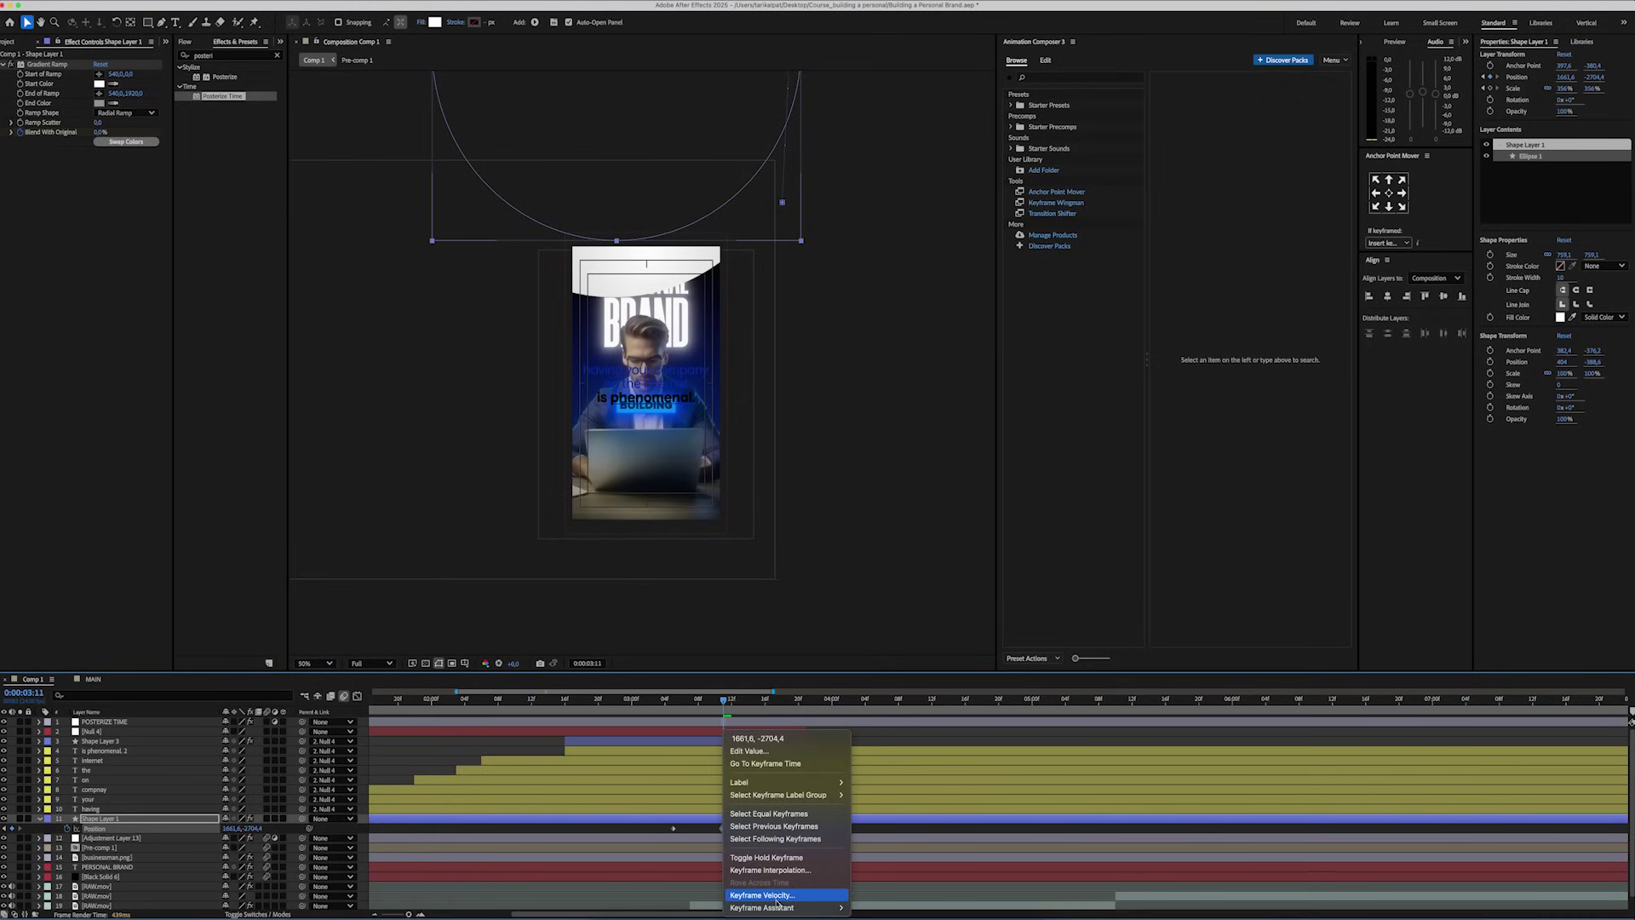
{"action": "mouse_move", "coordinate": [766, 909]}
{"action": "left_click", "coordinate": [889, 831]}
{"action": "left_click", "coordinate": [357, 695]}
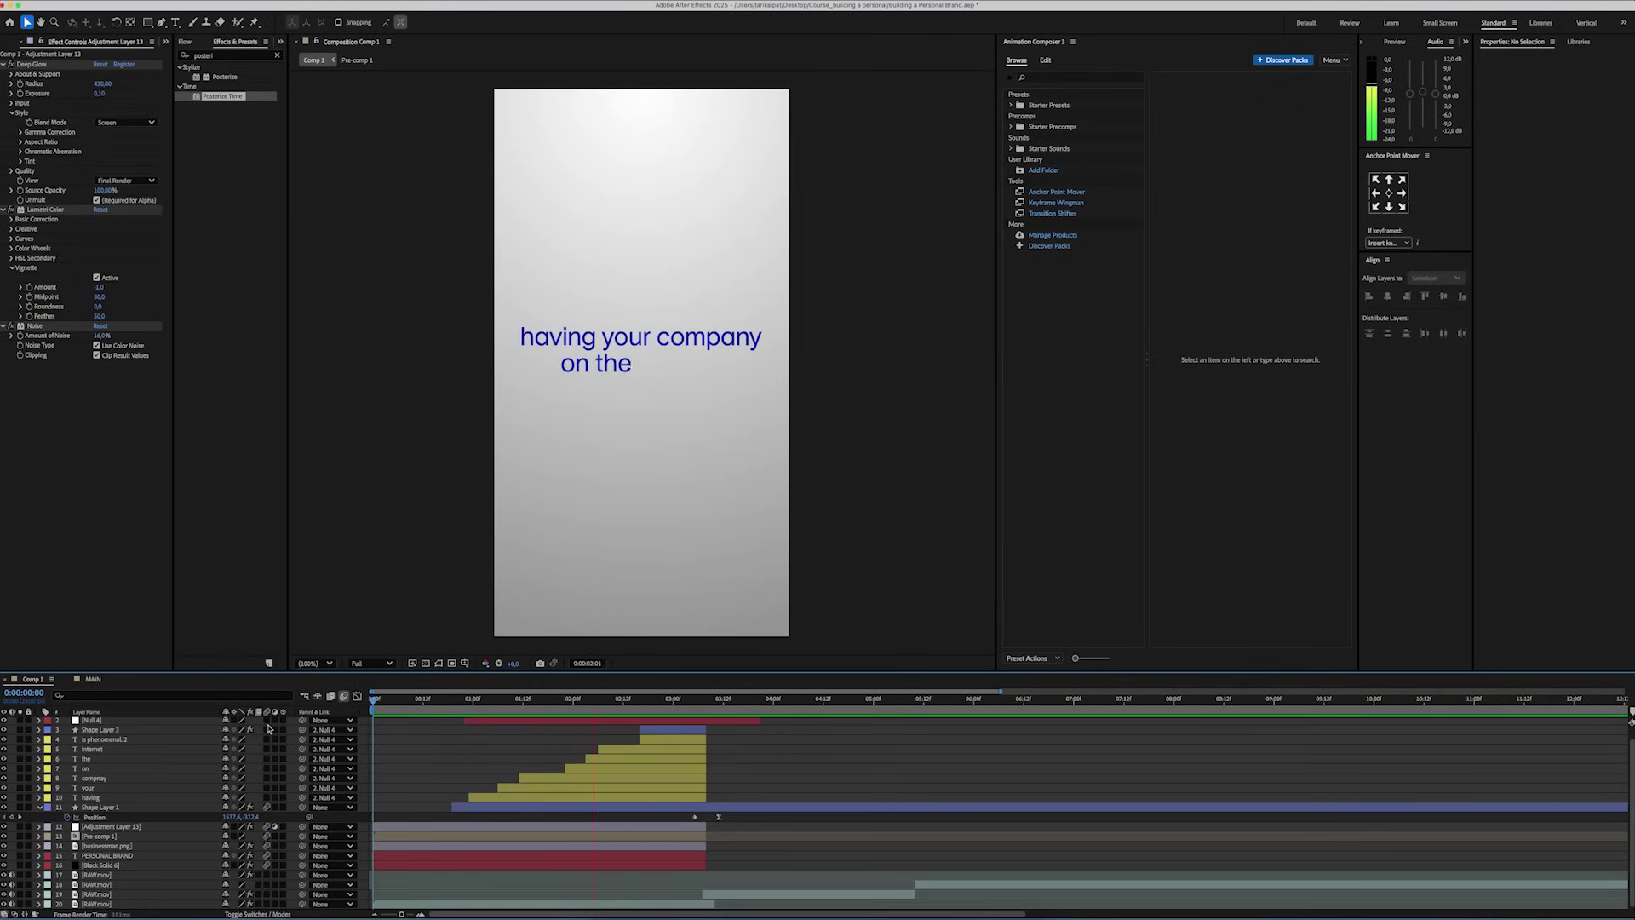
{"action": "key", "text": "space"}
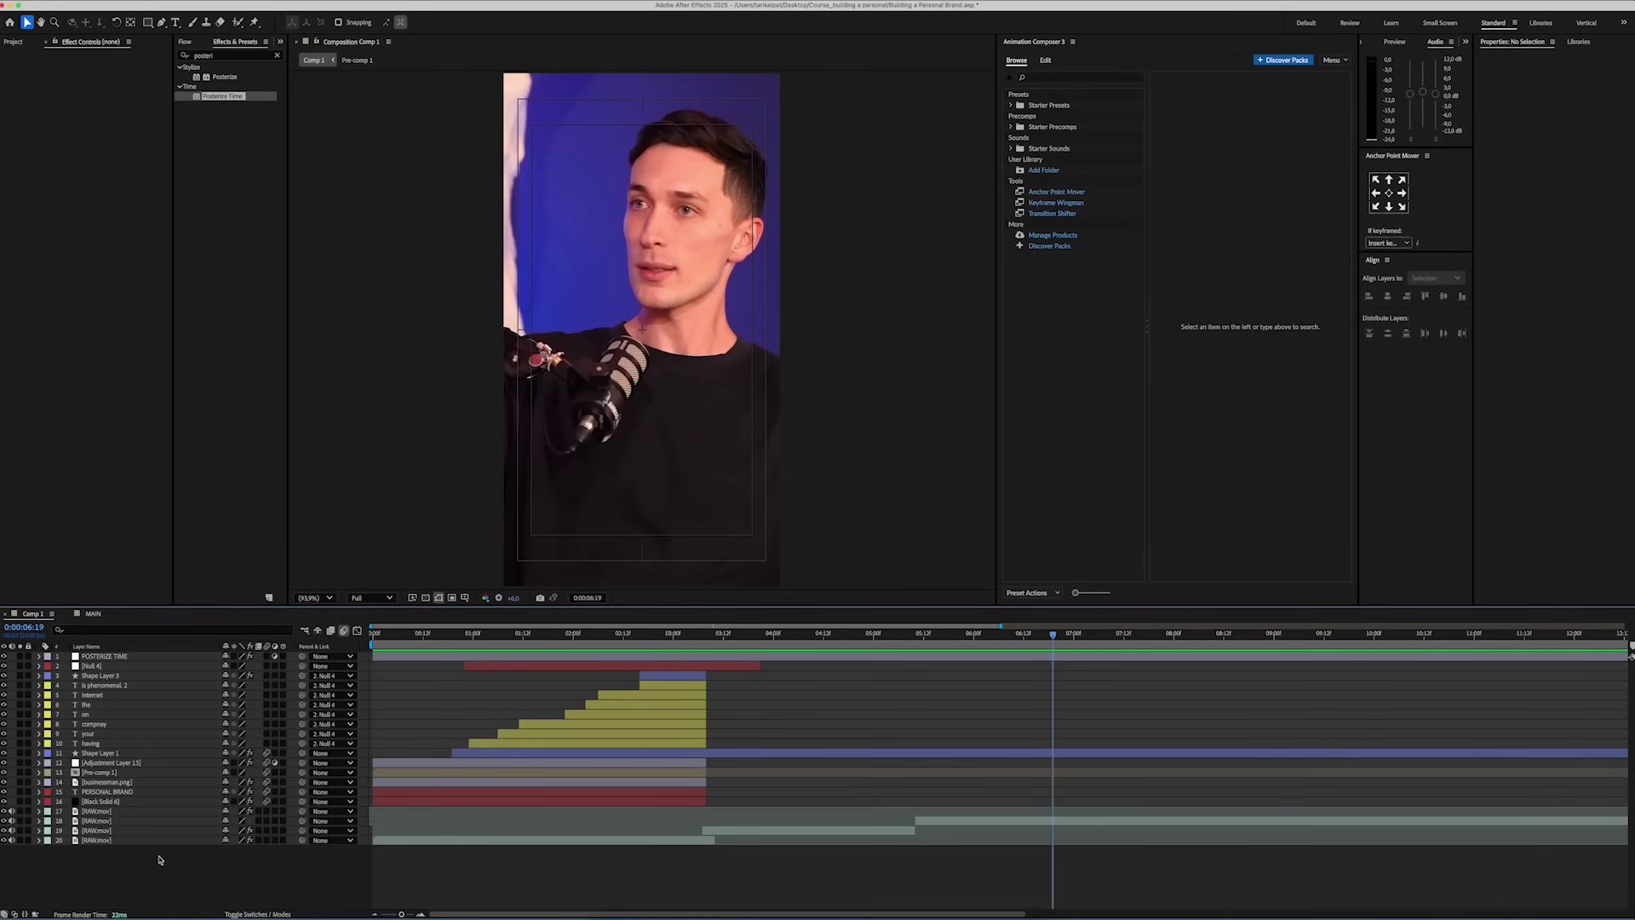
Create a full-frame black solid and apply the Gradient Ramp effect to it.
{"action": "right_click", "coordinate": [164, 765]}
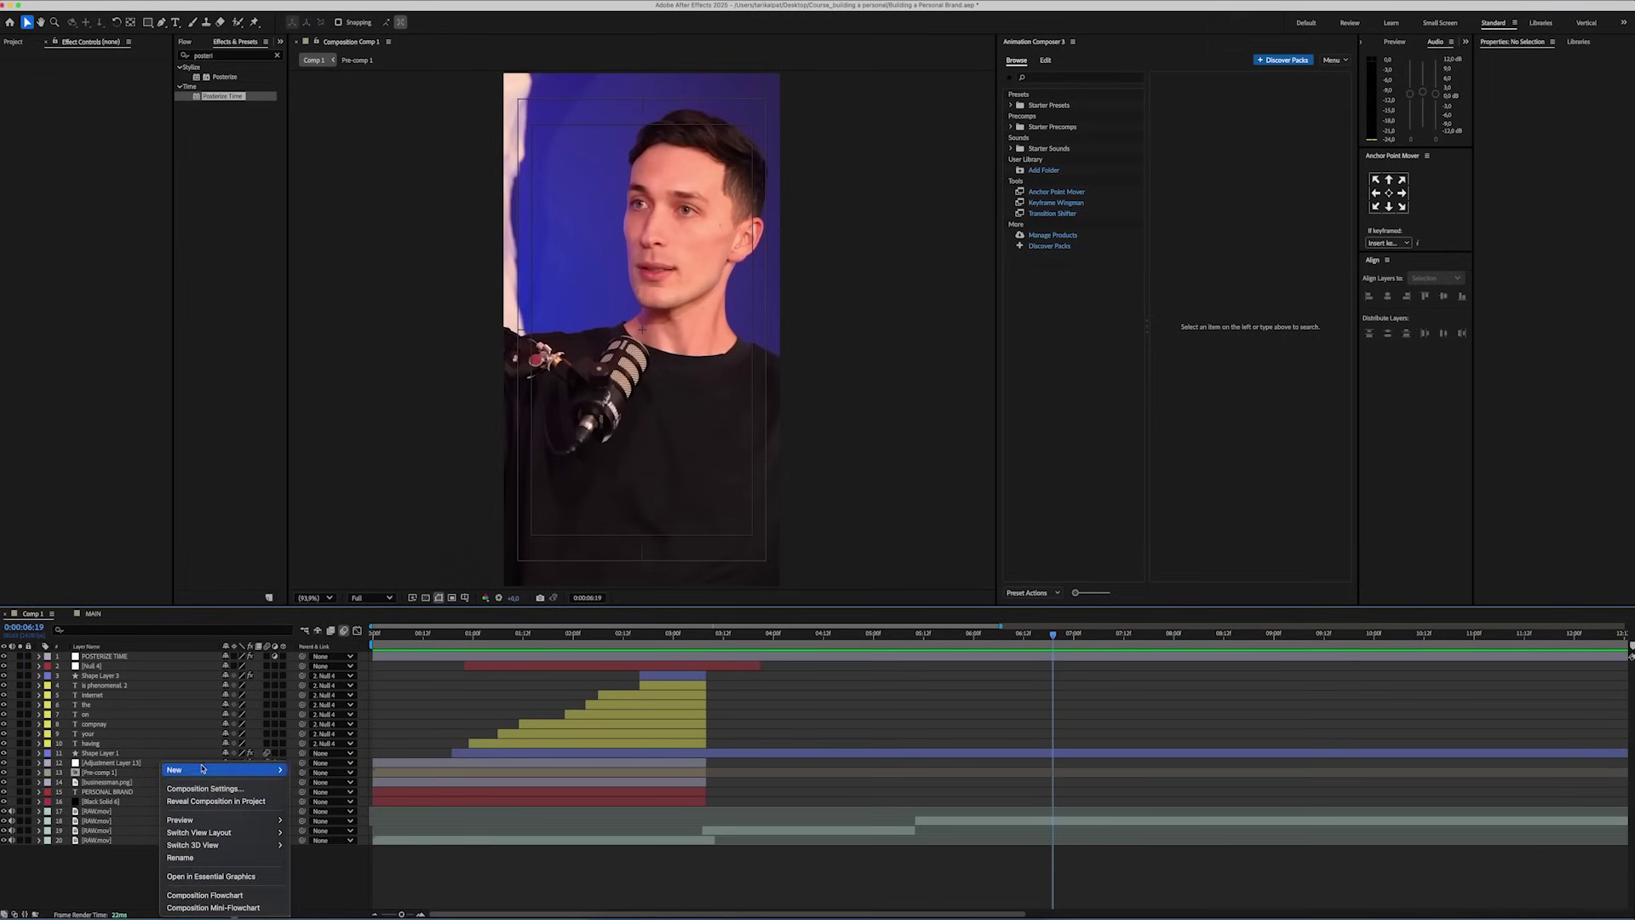
{"action": "mouse_move", "coordinate": [203, 769]}
{"action": "left_click", "coordinate": [314, 805]}
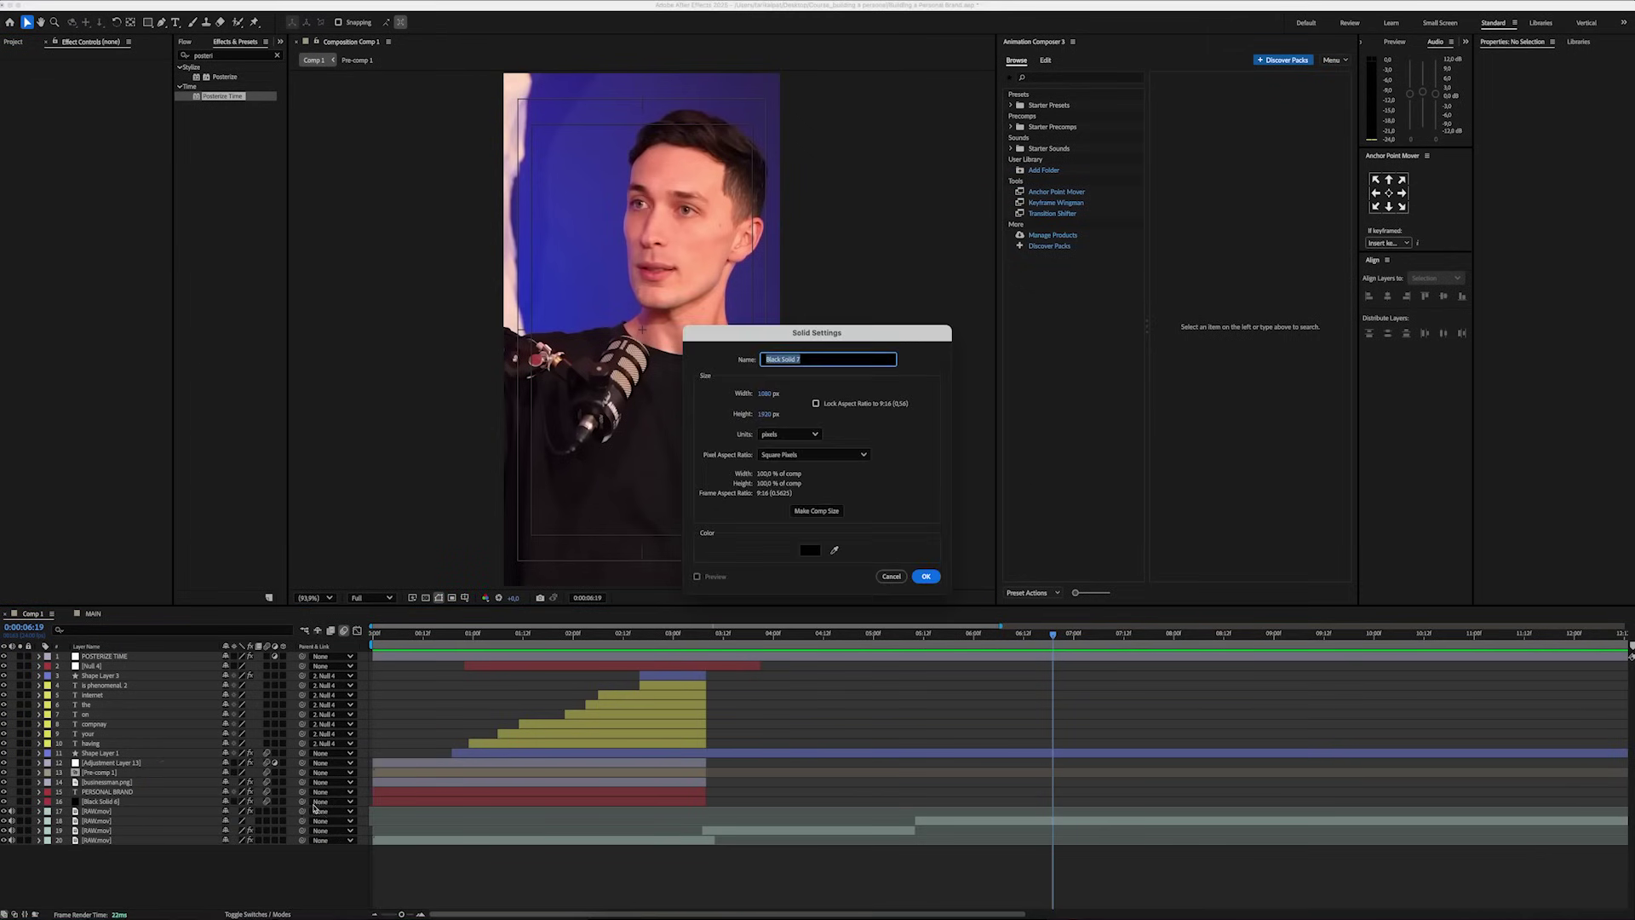
{"action": "left_click", "coordinate": [925, 576]}
{"action": "left_click", "coordinate": [226, 55]}
{"action": "type", "text": "gradien"}
{"action": "double_click", "coordinate": [226, 115]}
Set the ramp's start colour to dark blue by pasting the copied hex code.
{"action": "left_click", "coordinate": [99, 84]}
{"action": "left_click", "coordinate": [844, 445]}
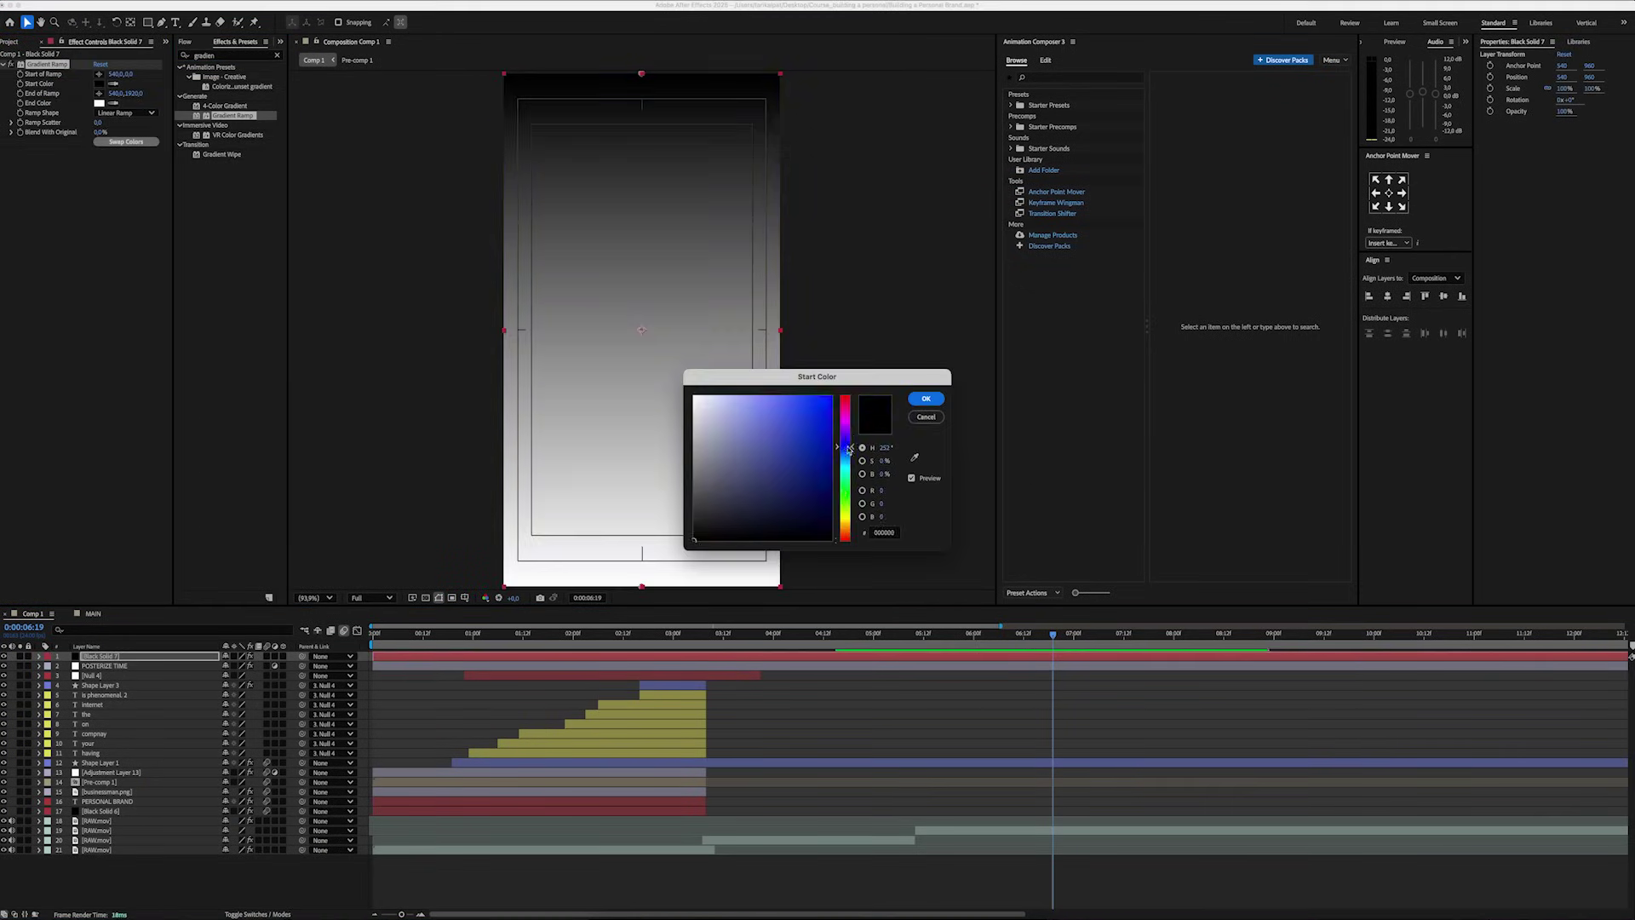
{"action": "left_click_drag", "start_coordinate": [809, 476], "coordinate": [832, 512]}
{"action": "left_click", "coordinate": [844, 439]}
{"action": "left_click", "coordinate": [883, 533]}
{"action": "key", "text": "super+v"}
{"action": "key", "text": "Return"}
Make the ramp radial with a black end colour and place its start point at the centre of the frame.
{"action": "left_click", "coordinate": [98, 103]}
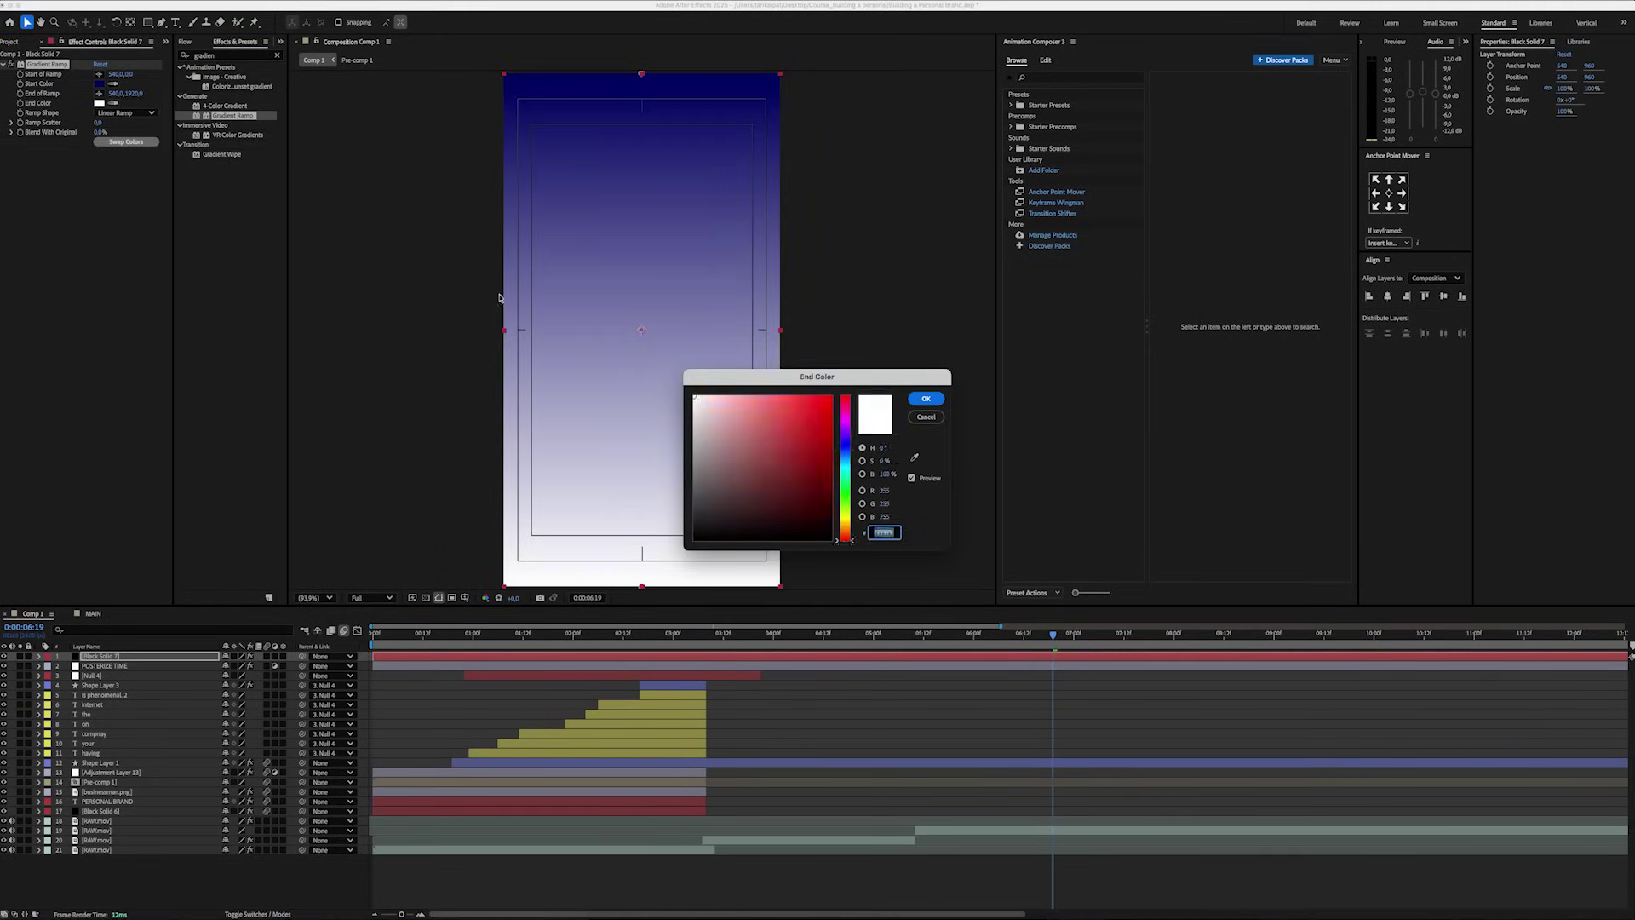
{"action": "left_click_drag", "start_coordinate": [749, 476], "coordinate": [662, 581]}
{"action": "key", "text": "Return"}
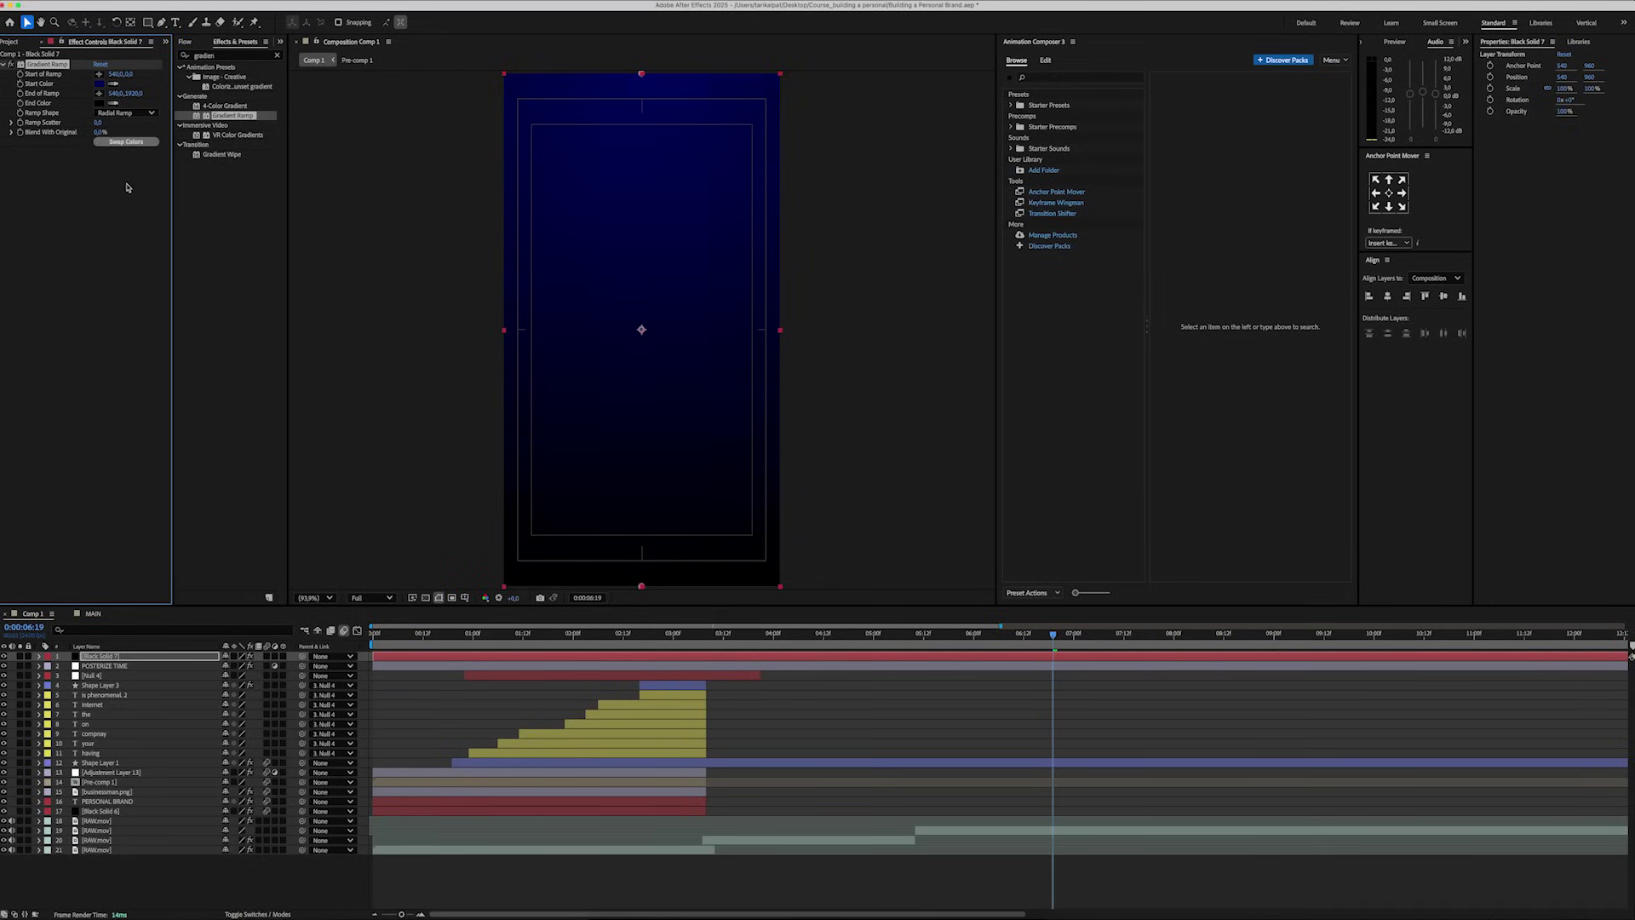
{"action": "left_click", "coordinate": [99, 74]}
{"action": "left_click", "coordinate": [643, 329]}
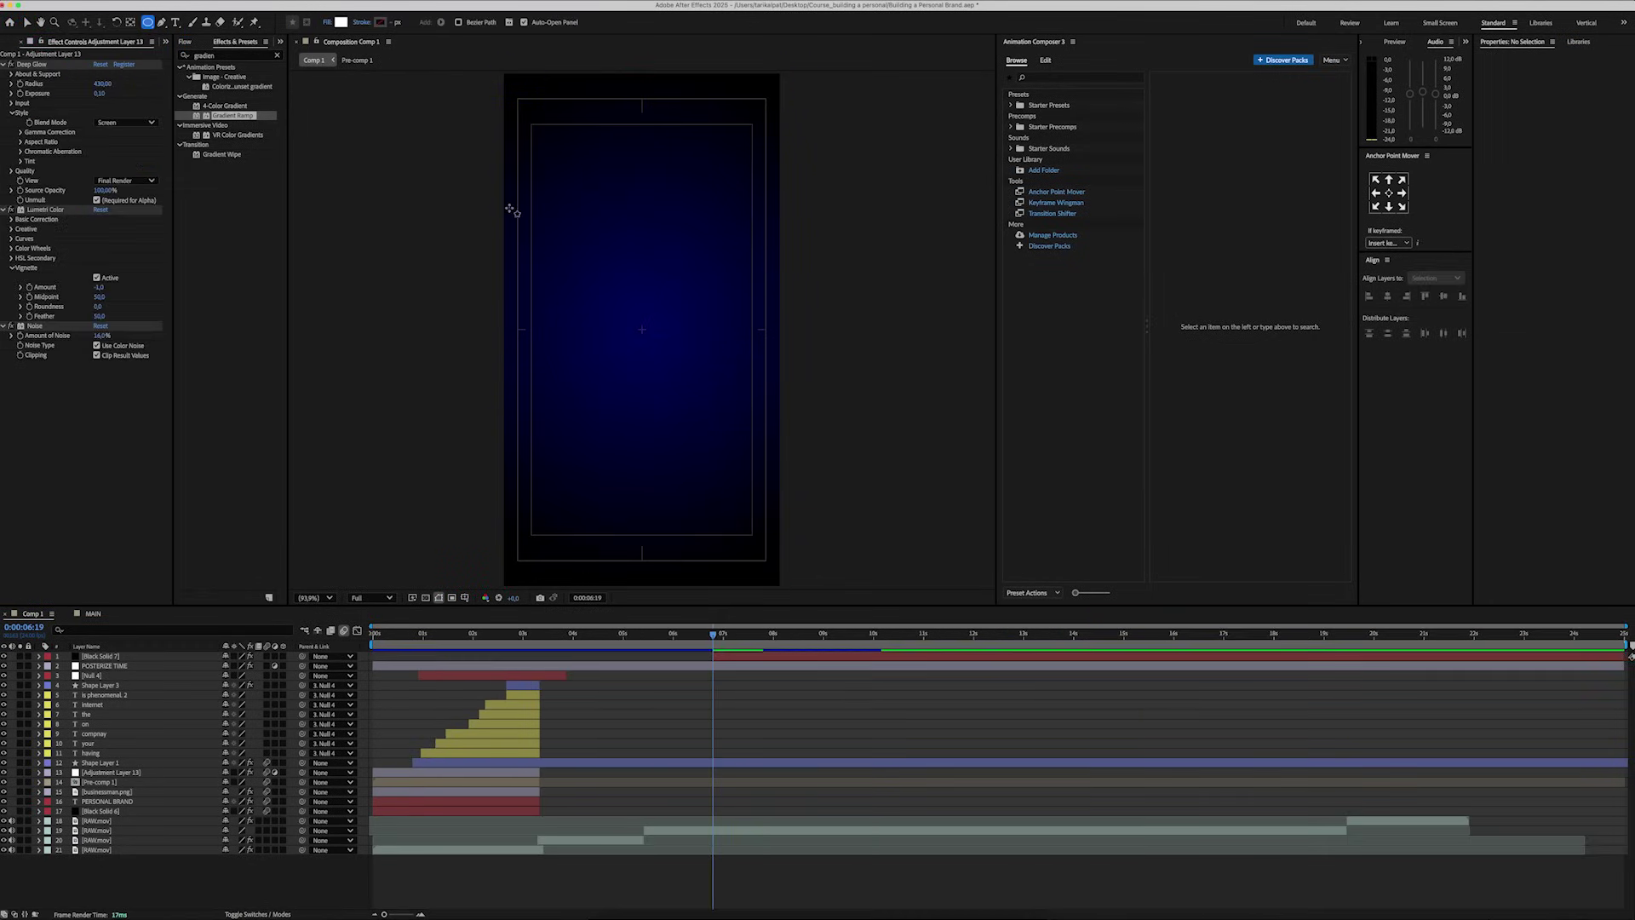
Draw a white circle about 1000 px wide over the gradient, make its layer 3D, and choose the Advanced 3D renderer.
{"action": "left_click_drag", "start_coordinate": [509, 208], "coordinate": [765, 432]}
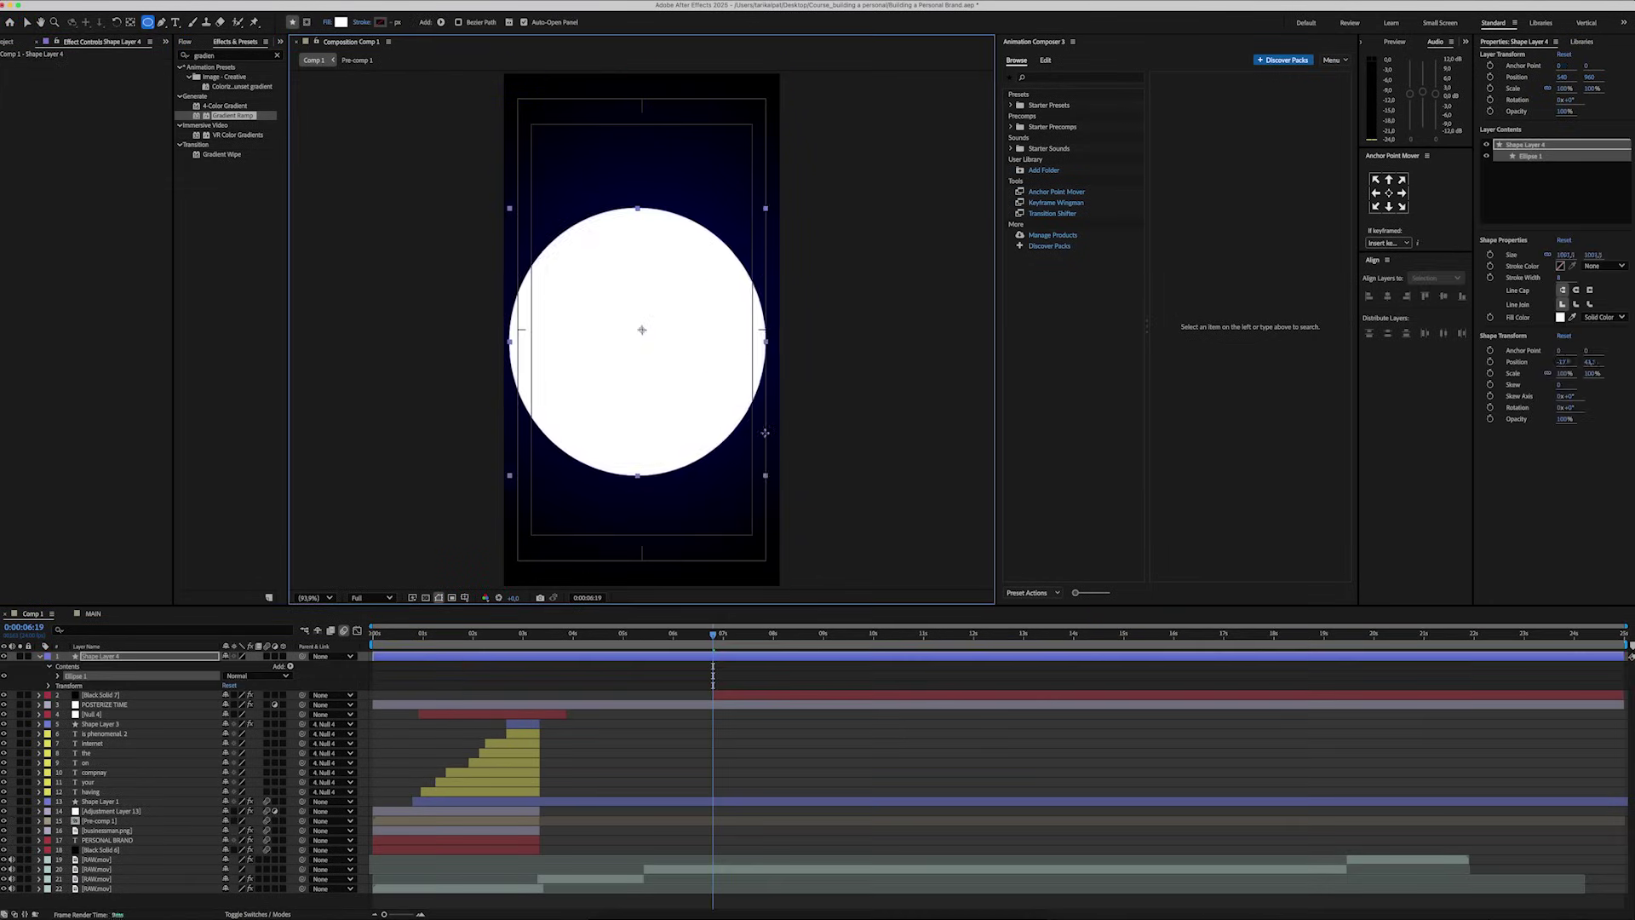
{"action": "left_click", "coordinate": [283, 656]}
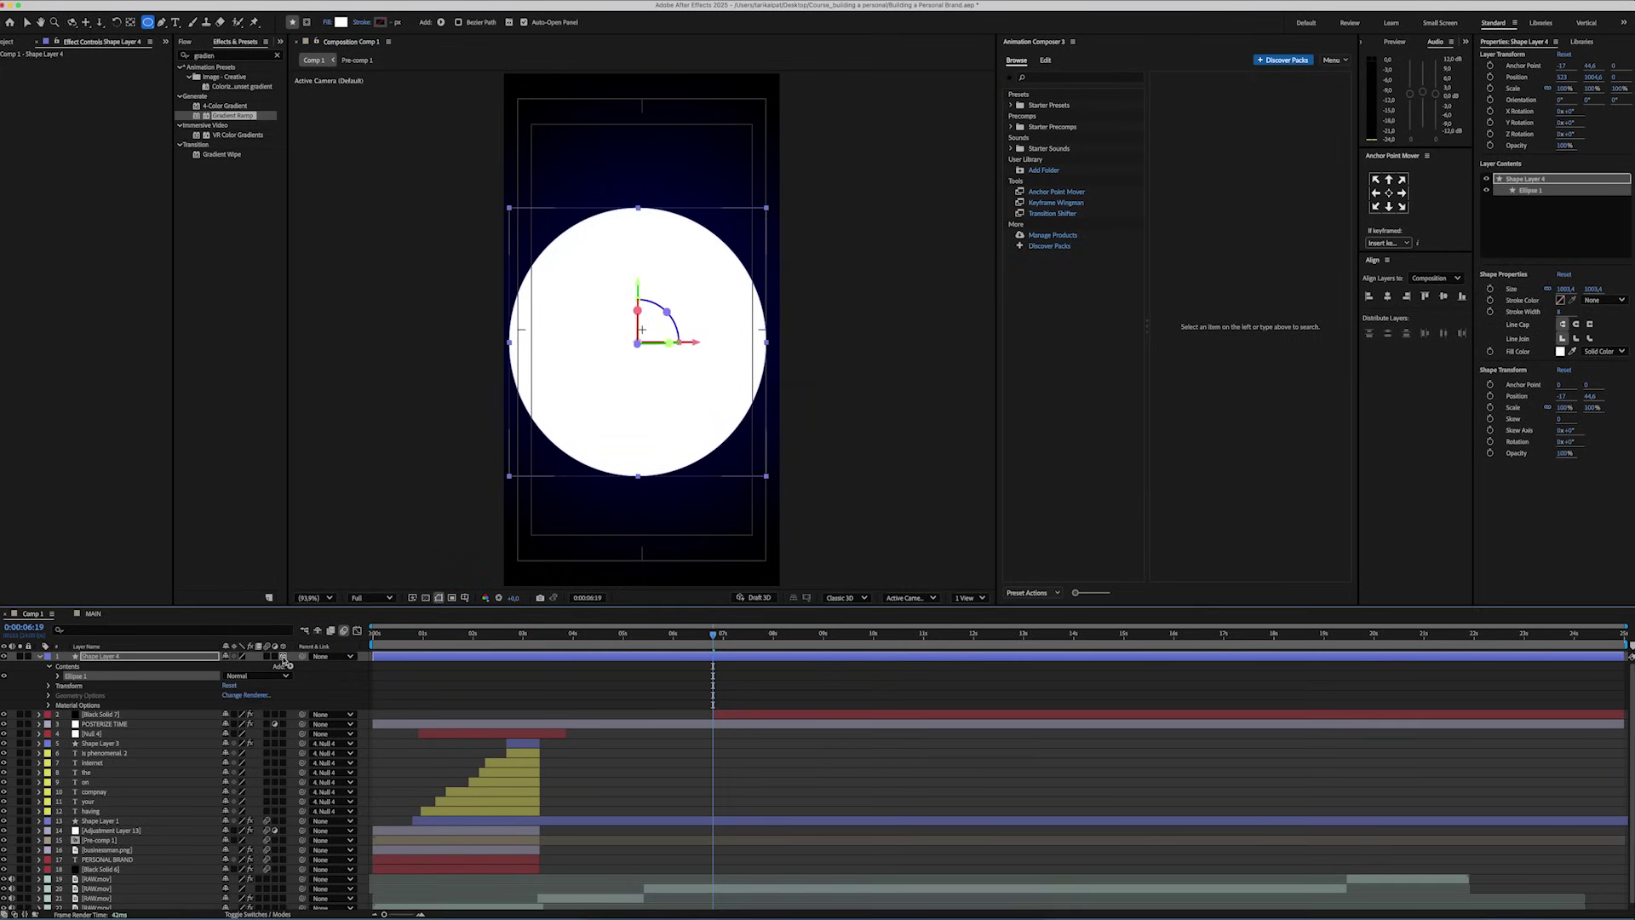
{"action": "left_click", "coordinate": [864, 598]}
{"action": "left_click", "coordinate": [853, 629]}
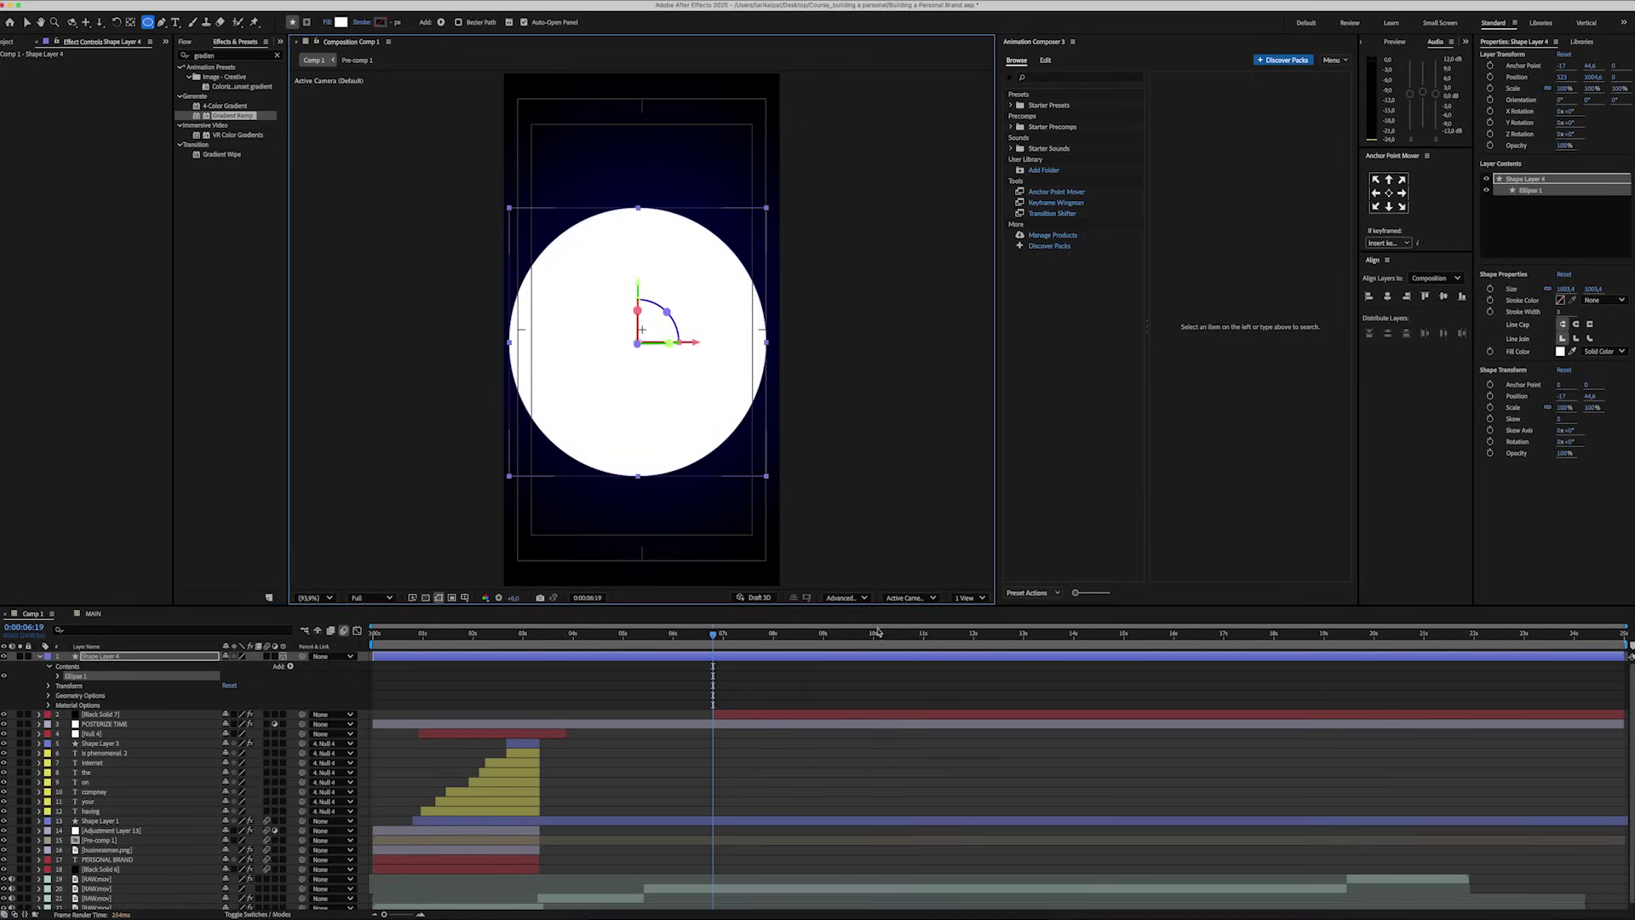
Split the composition view into two views and show the second one from the top.
{"action": "left_click", "coordinate": [968, 598]}
{"action": "left_click", "coordinate": [971, 630]}
{"action": "left_click", "coordinate": [1070, 597]}
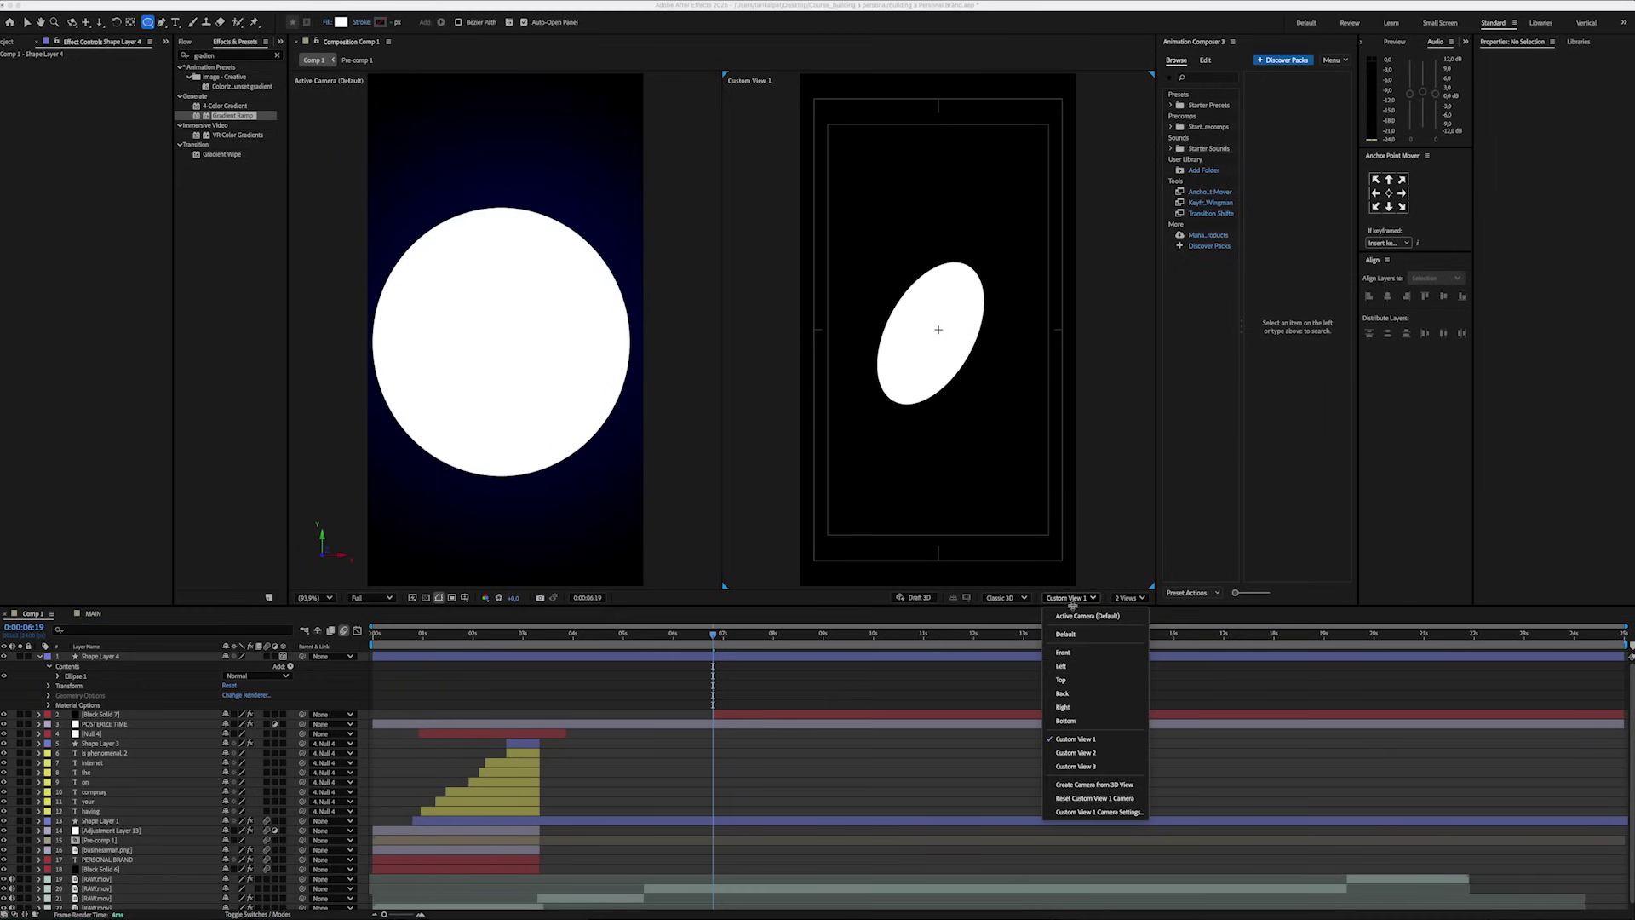
{"action": "left_click", "coordinate": [1061, 679]}
{"action": "left_click", "coordinate": [1044, 671]}
Set the circle layer's X orientation to 270° so it lies flat.
{"action": "type", "text": "r"}
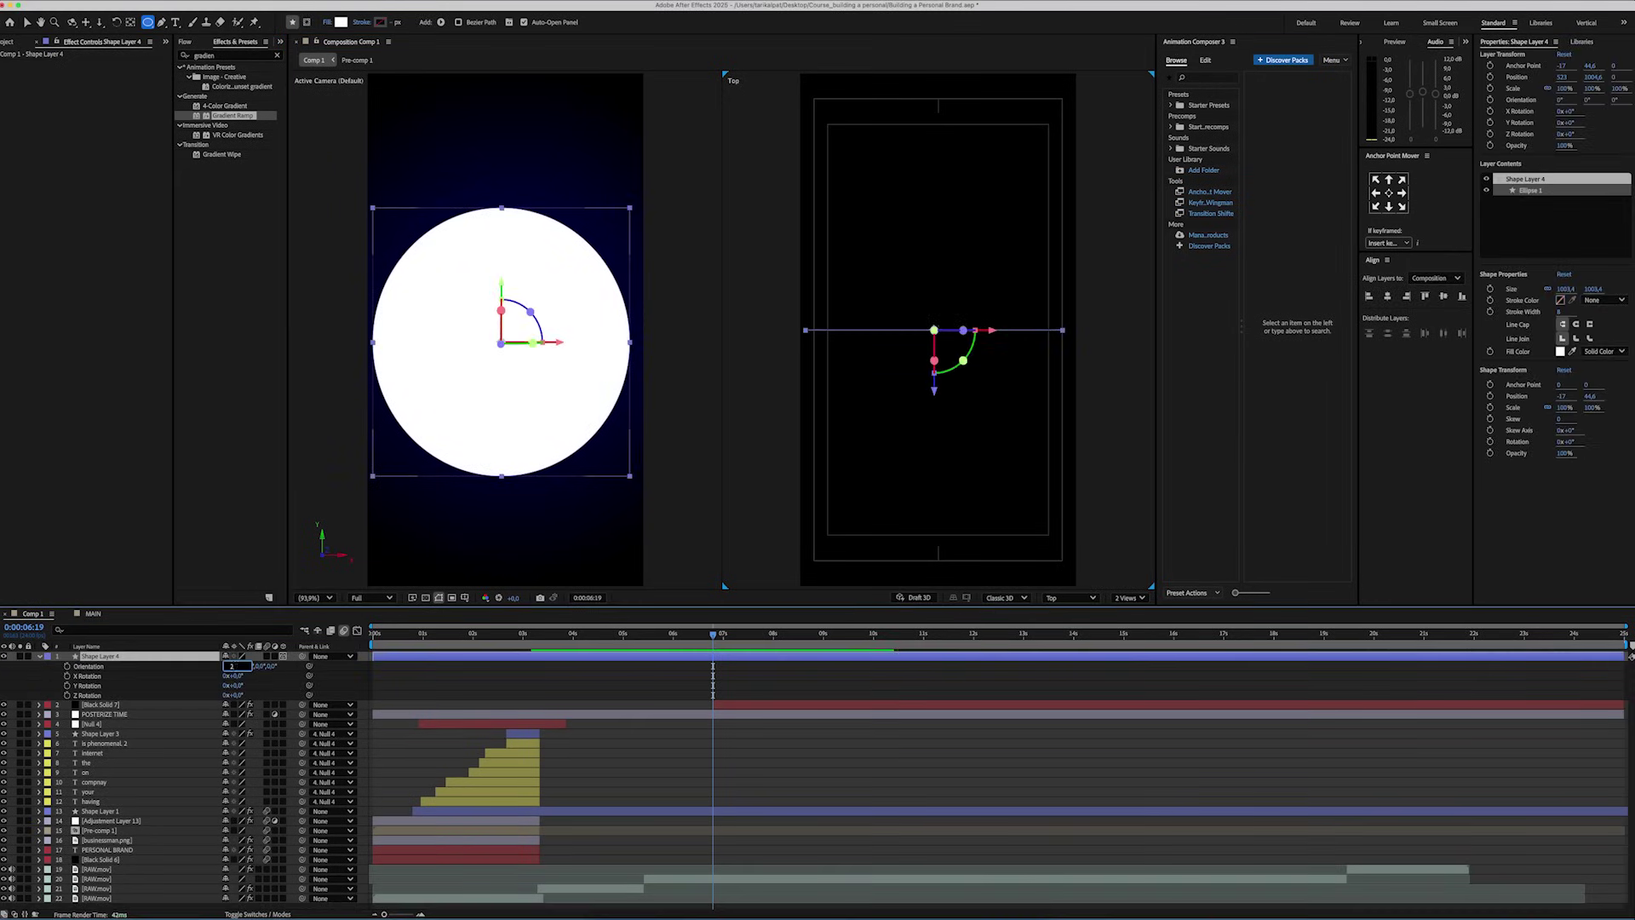
{"action": "type", "text": "270"}
{"action": "key", "text": "Return"}
Extrude the flat circle into a solid disc by setting its extrusion depth to 180.
{"action": "left_click", "coordinate": [39, 655]}
{"action": "left_click", "coordinate": [50, 762]}
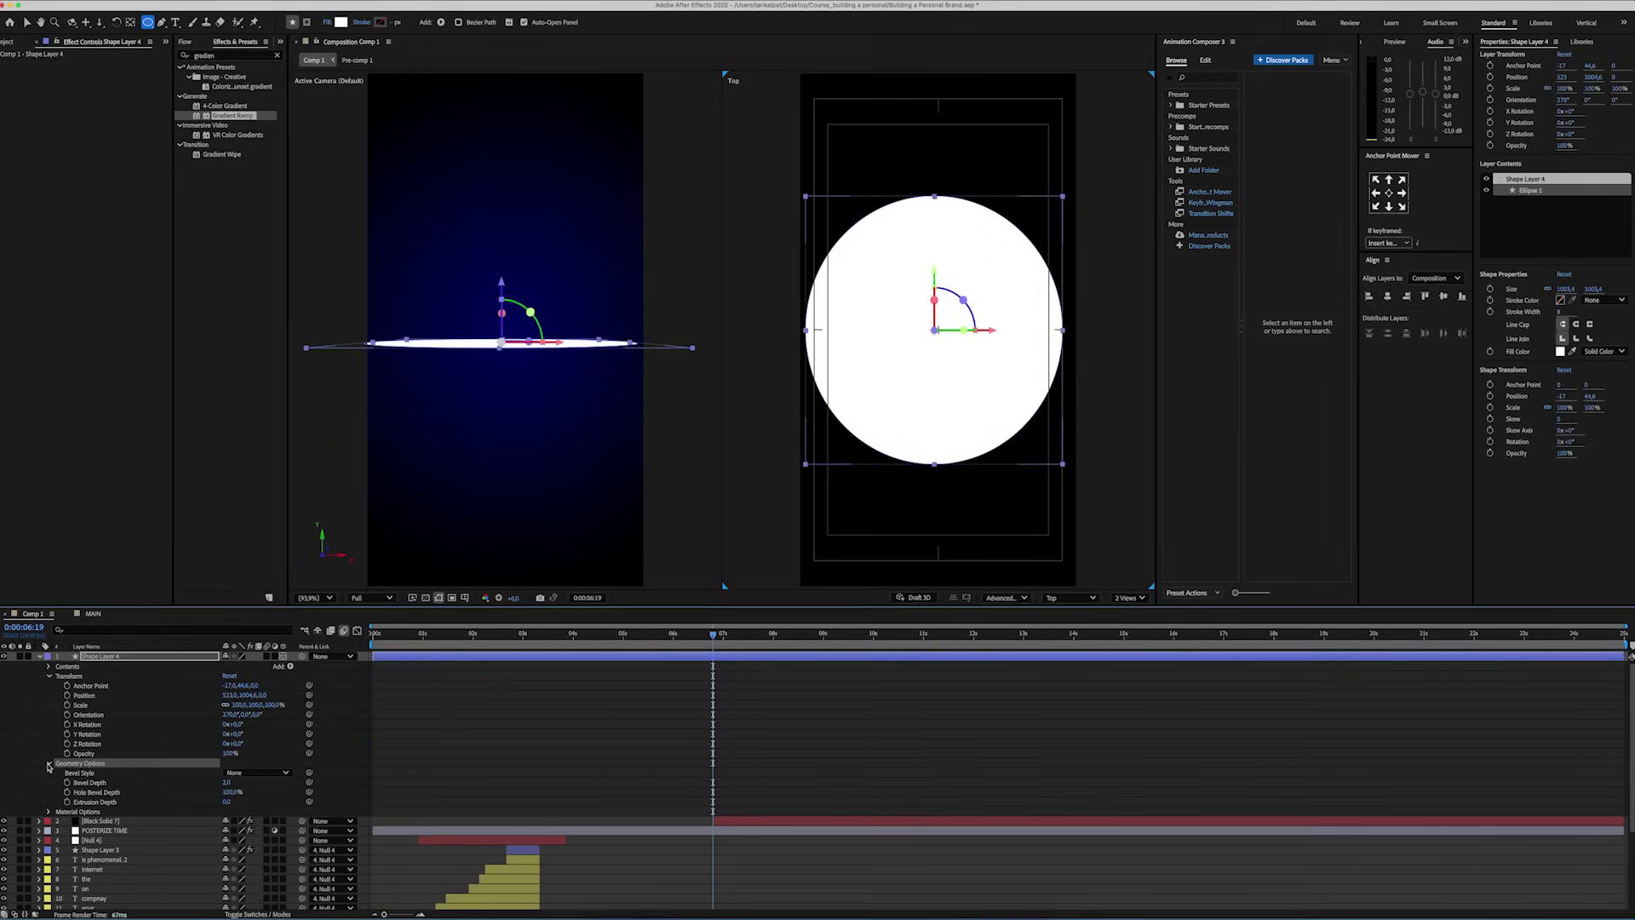
{"action": "left_click", "coordinate": [175, 796]}
{"action": "type", "text": "180"}
{"action": "key", "text": "Return"}
Move the extruded disc down to the lower part of the frame and show its scale property.
{"action": "key", "text": "v"}
{"action": "left_click_drag", "start_coordinate": [499, 337], "coordinate": [506, 455]}
{"action": "key", "text": "s"}
Set the disc's fill to dark blue 000D44.
{"action": "left_click", "coordinate": [523, 22]}
{"action": "left_click", "coordinate": [843, 448]}
{"action": "left_click", "coordinate": [834, 502]}
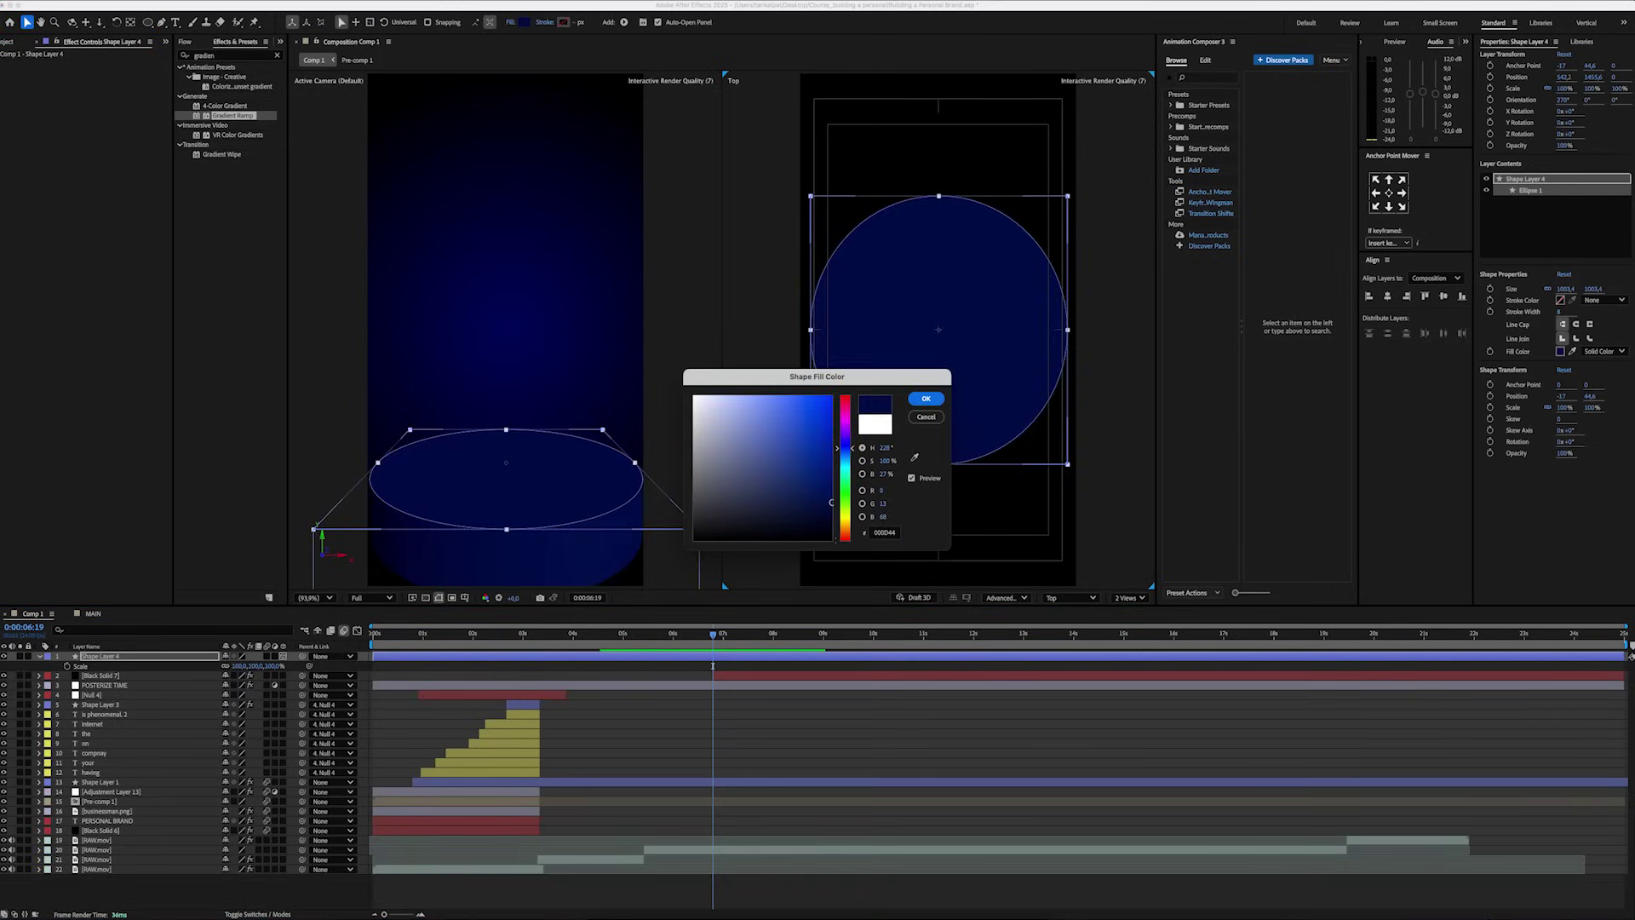
{"action": "key", "text": "Return"}
Duplicate the base disc, scale the copy to 40%, and raise it onto the back left of the base.
{"action": "key", "text": "super+d"}
{"action": "left_click_drag", "start_coordinate": [269, 665], "coordinate": [218, 665]}
{"action": "left_click_drag", "start_coordinate": [506, 402], "coordinate": [505, 373]}
{"action": "left_click_drag", "start_coordinate": [941, 365], "coordinate": [882, 319]}
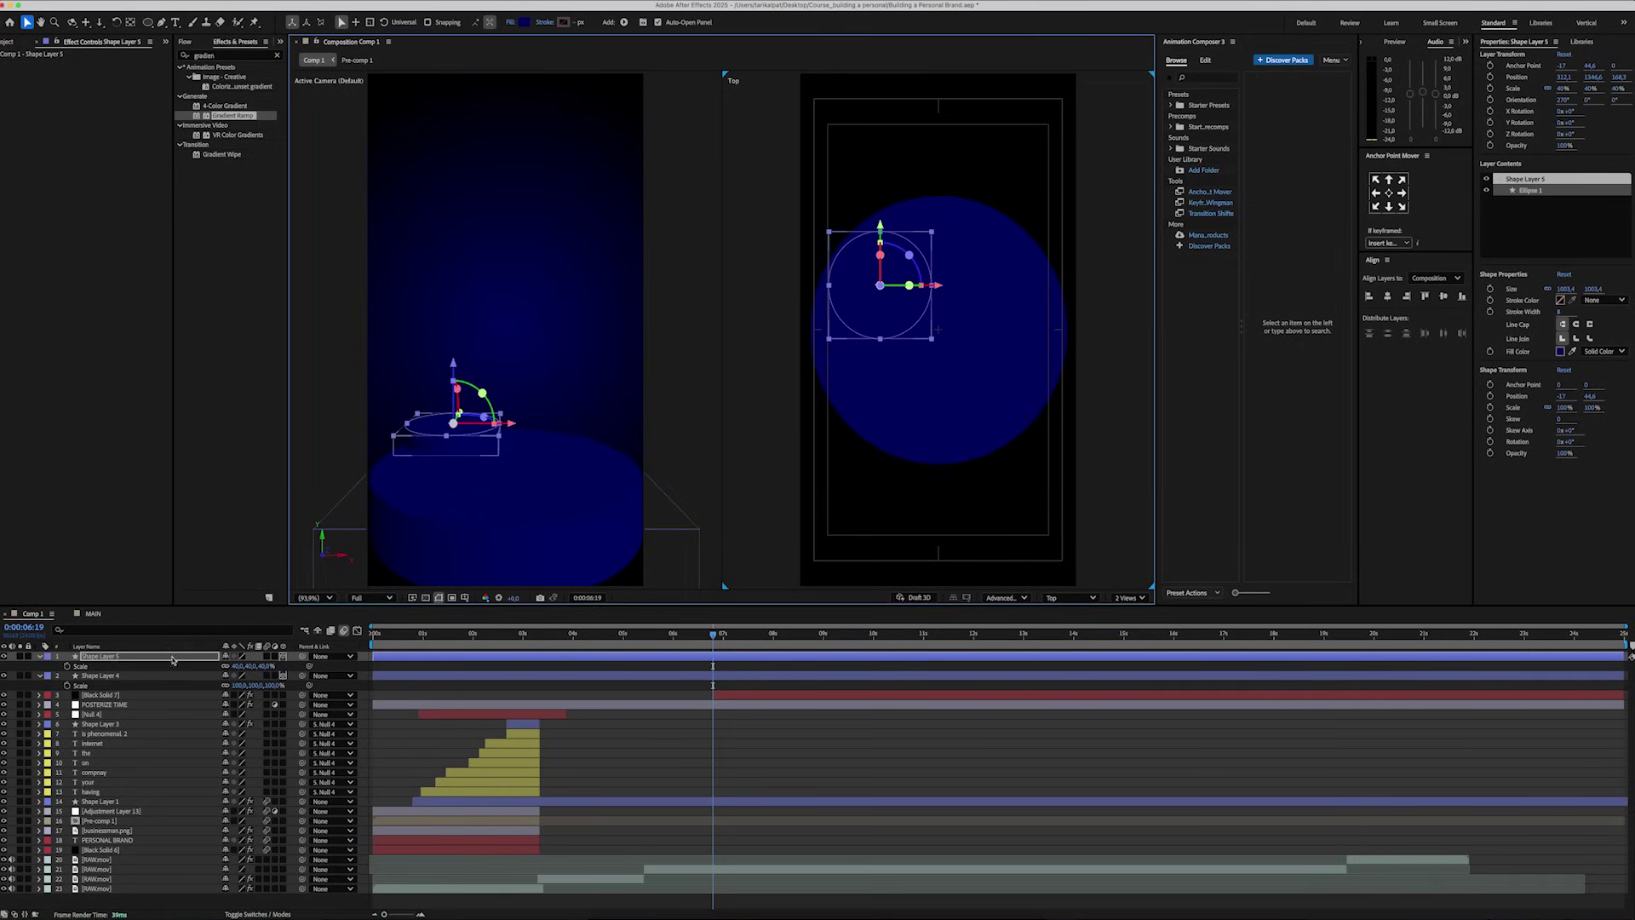
{"action": "left_click_drag", "start_coordinate": [453, 365], "coordinate": [452, 329]}
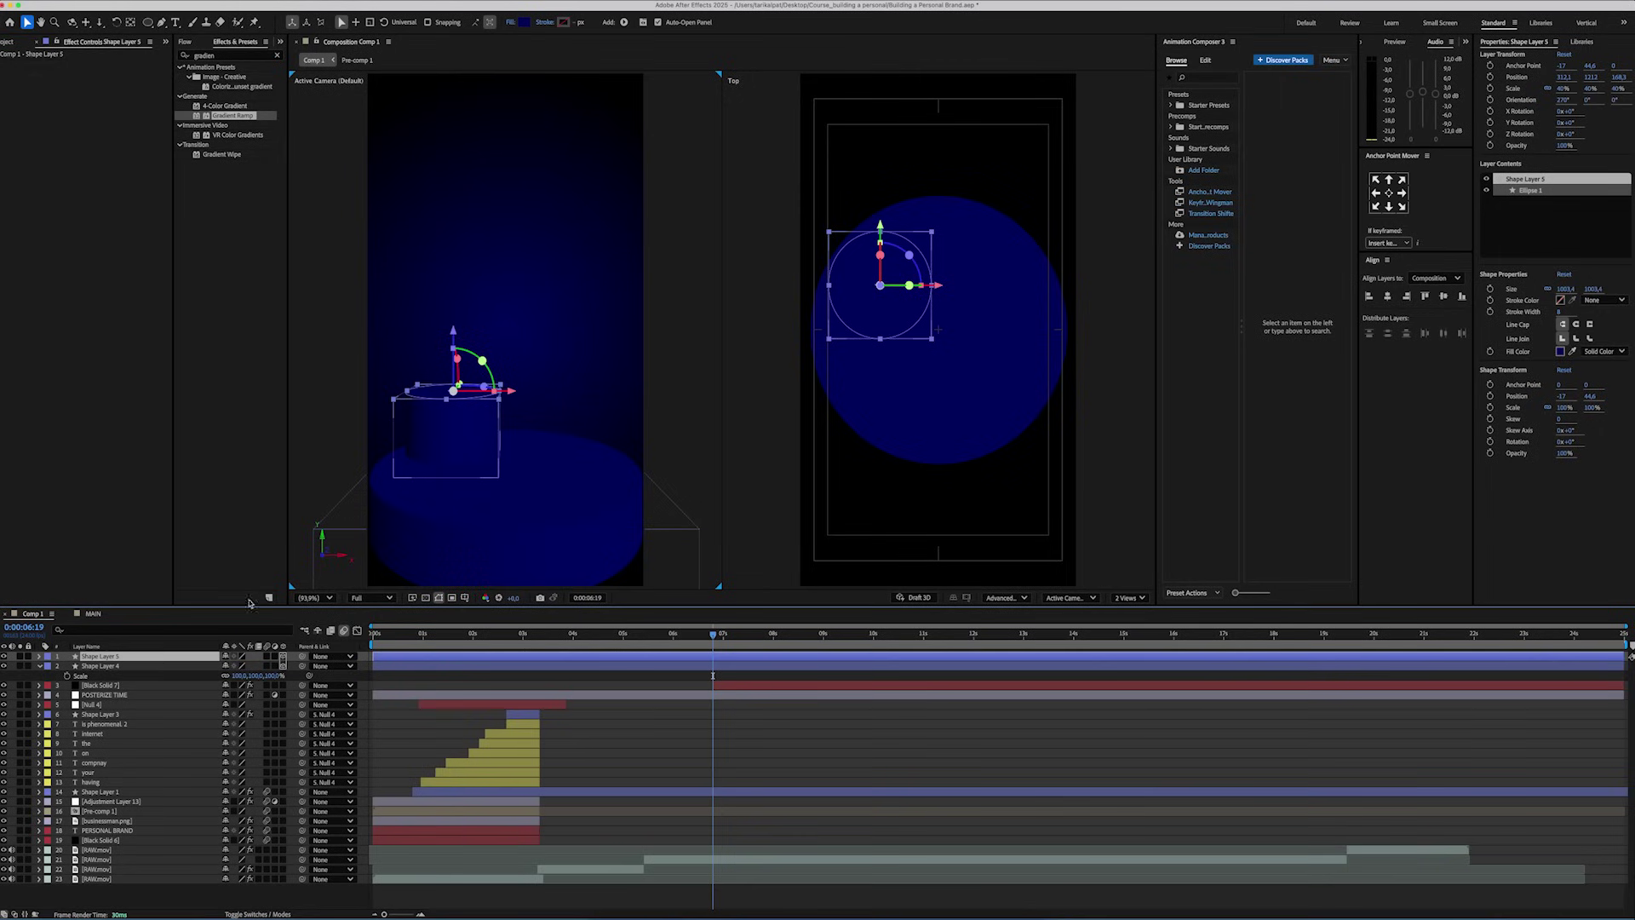
Duplicate the small cylinder and try placing the copy on the opposite side of the base disc.
{"action": "key", "text": "super+d"}
{"action": "left_click_drag", "start_coordinate": [880, 284], "coordinate": [1005, 307]}
{"action": "key", "text": "super+z"}
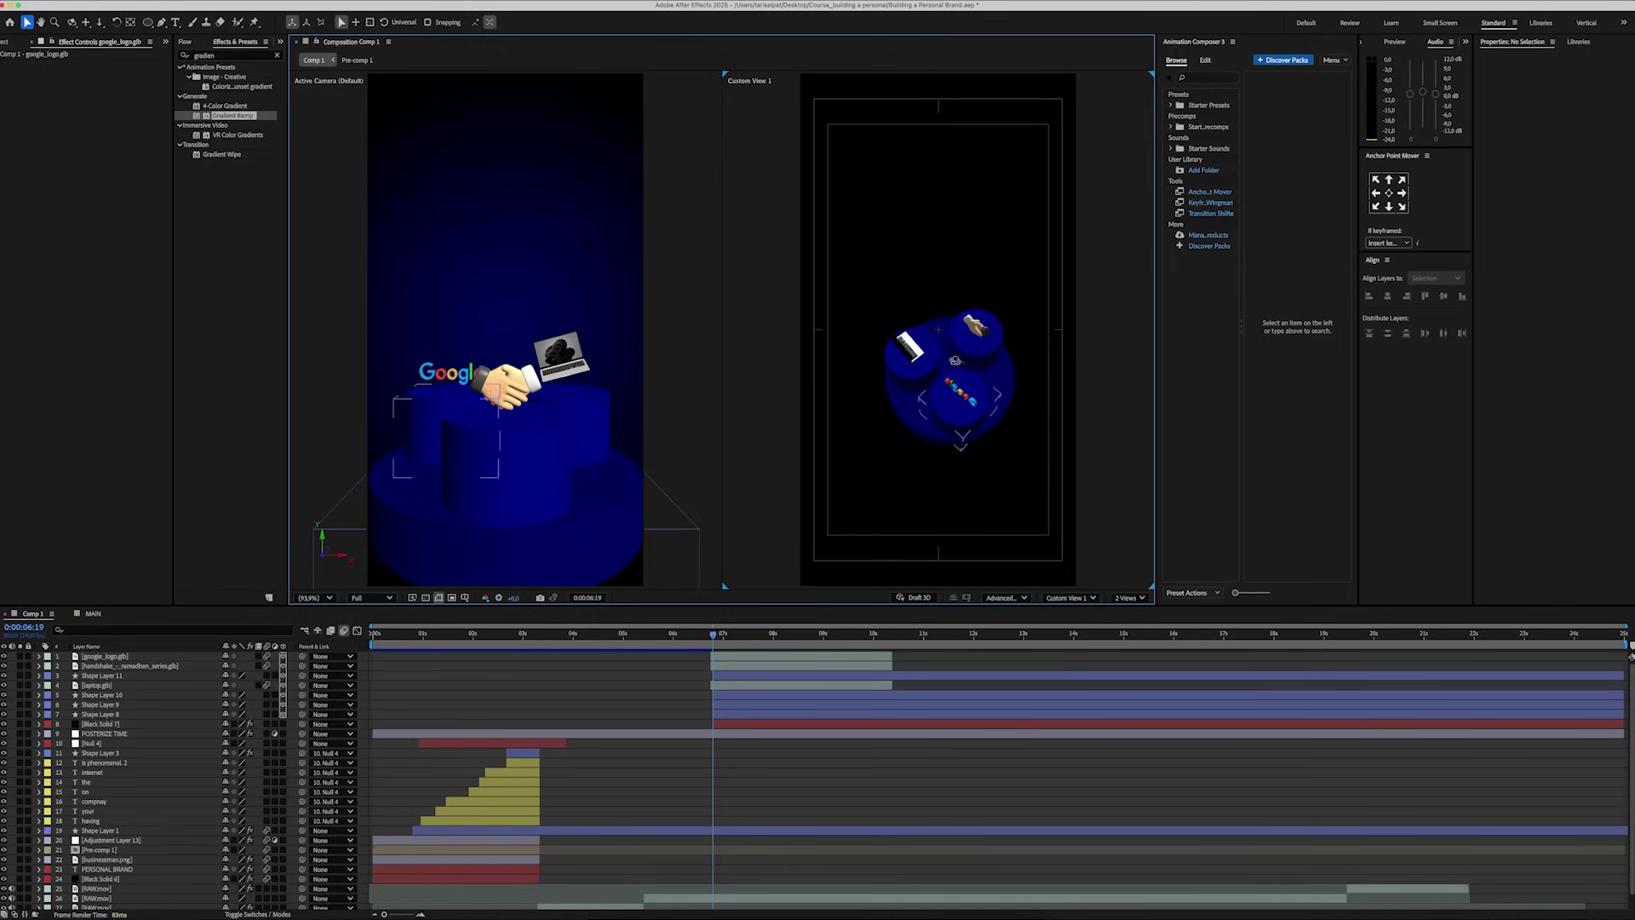
Duplicate the three small cylinders and raise the copies above the laptop, handshake and Google models.
{"action": "key", "text": "c"}
{"action": "left_click_drag", "start_coordinate": [937, 366], "coordinate": [928, 303]}
{"action": "key", "text": "c"}
{"action": "left_click_drag", "start_coordinate": [1022, 332], "coordinate": [958, 368]}
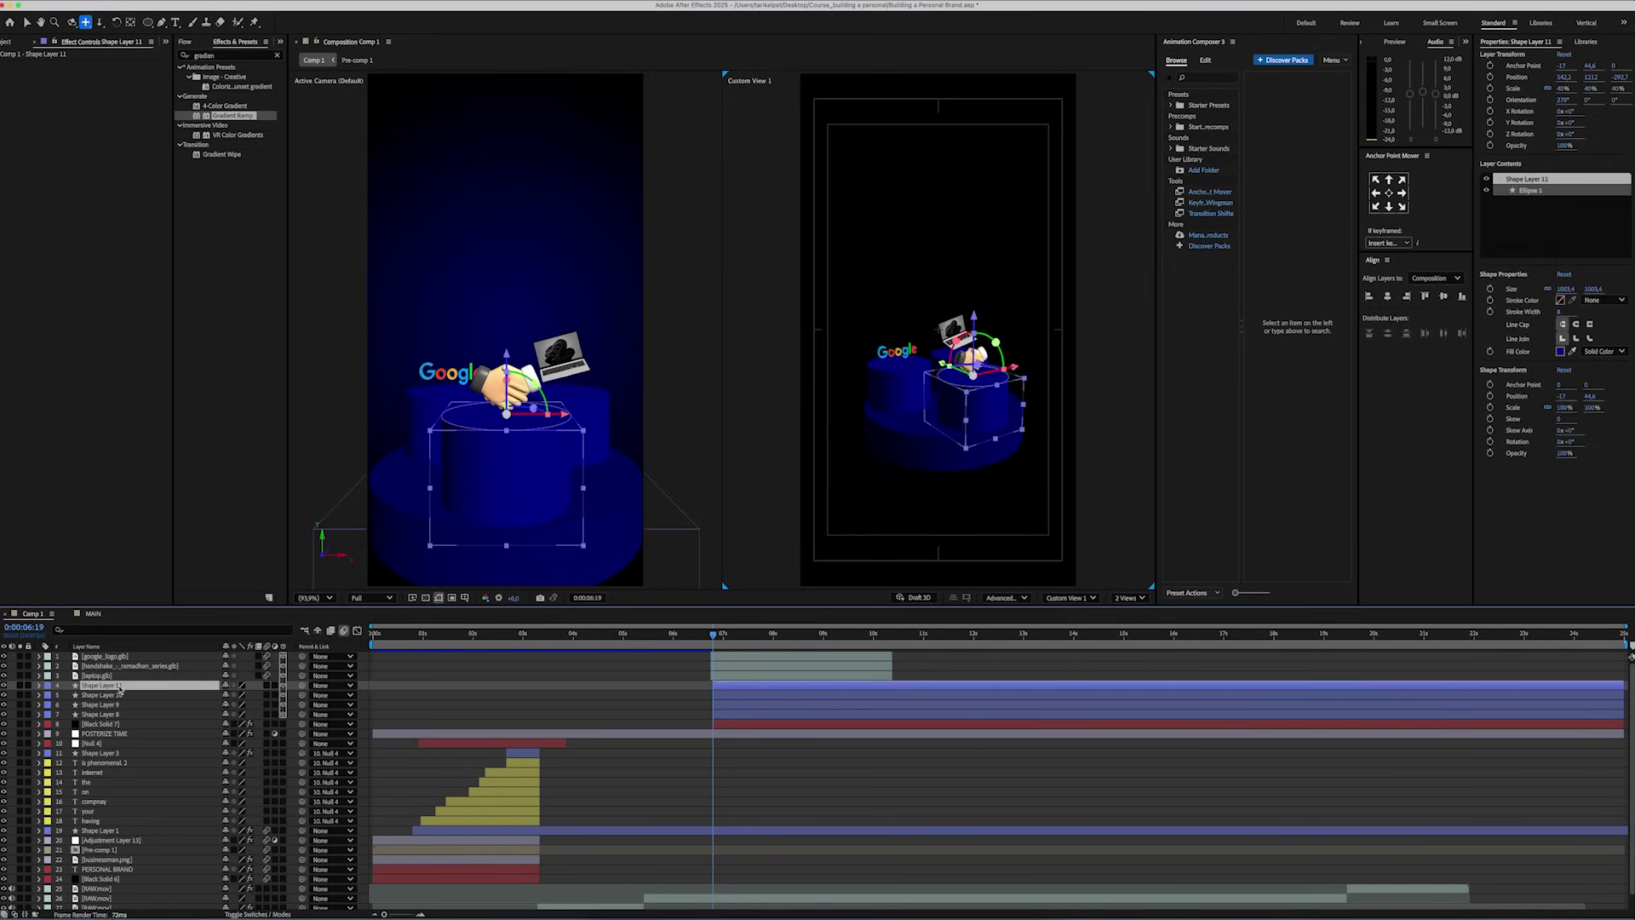
{"action": "key", "text": "ctrl+d"}
{"action": "key", "text": "ctrl+d"}
{"action": "key", "text": "ctrl+d"}
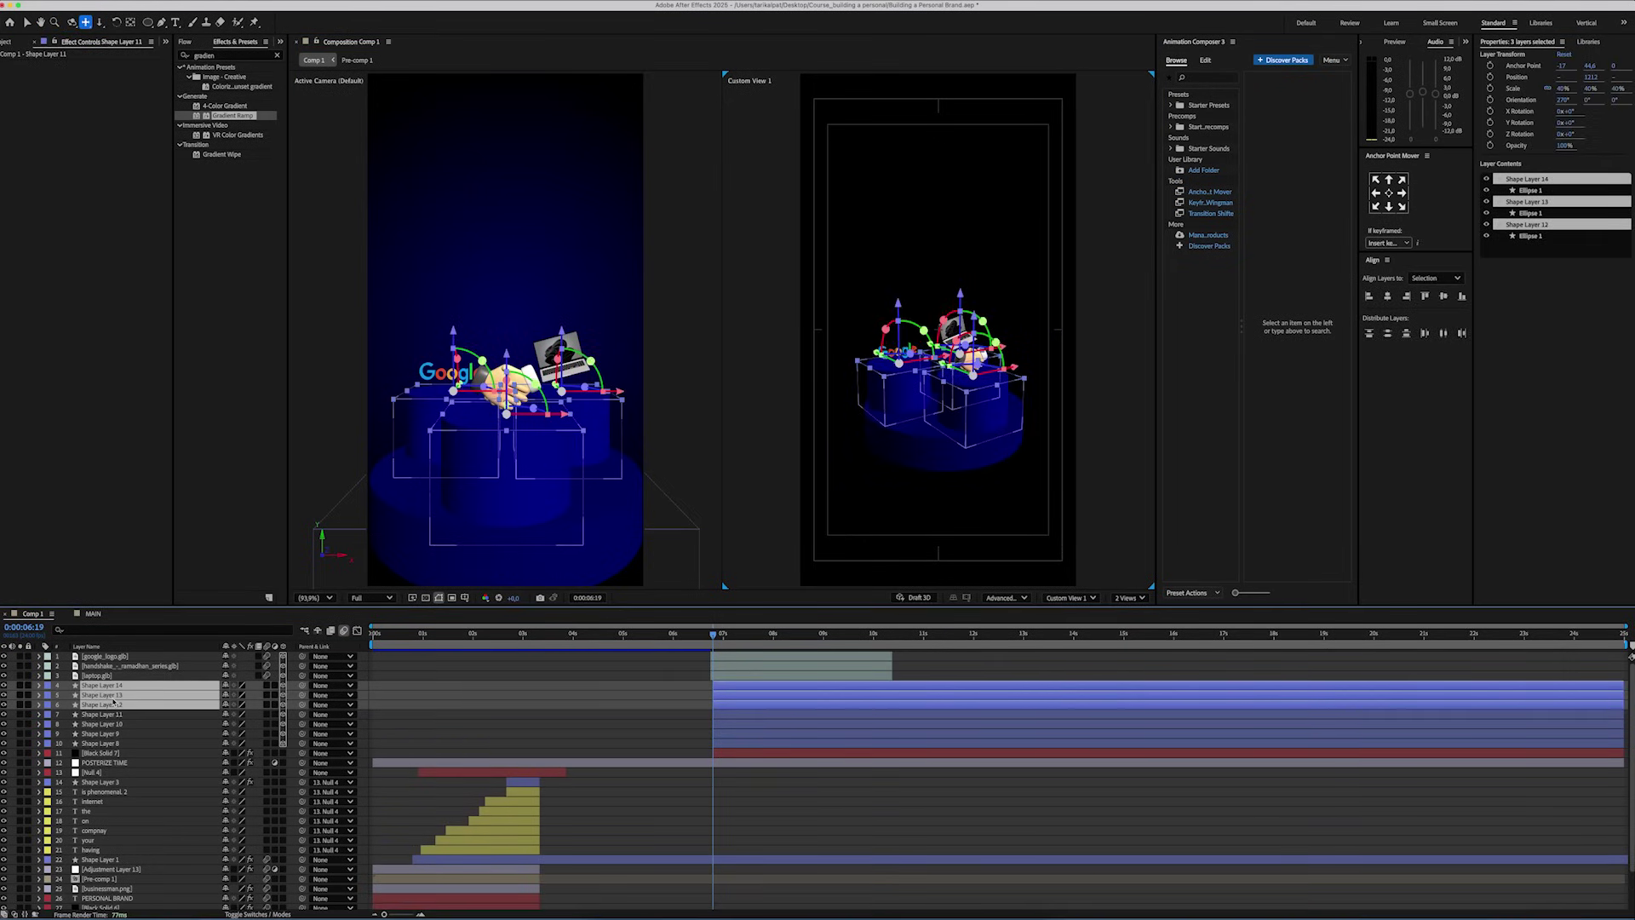
{"action": "left_click_drag", "start_coordinate": [898, 305], "coordinate": [897, 188]}
{"action": "left_click_drag", "start_coordinate": [897, 171], "coordinate": [898, 180]}
Parent the three models and all six small cylinders to the base disc layer.
{"action": "left_click", "coordinate": [109, 656]}
{"action": "left_click", "coordinate": [111, 735], "text": "shift"}
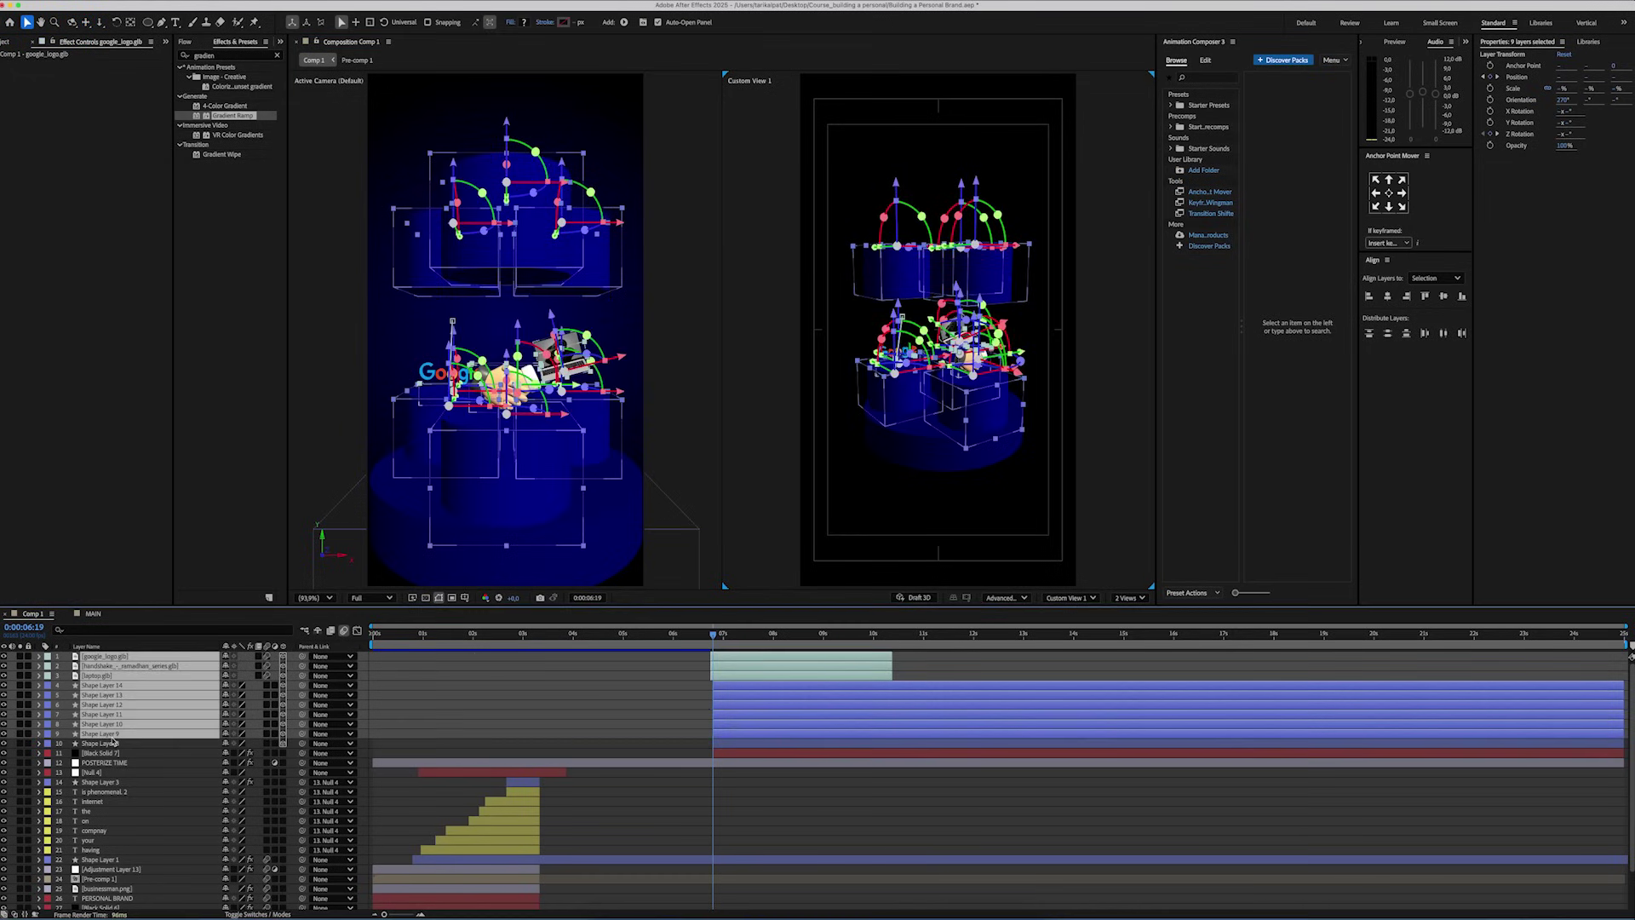
{"action": "left_click_drag", "start_coordinate": [109, 746], "coordinate": [109, 743]}
Keyframe the base disc's orientation to spin about its Z axis until 10:11 and ease it in the speed graph.
{"action": "left_click", "coordinate": [109, 743]}
{"action": "key", "text": "r"}
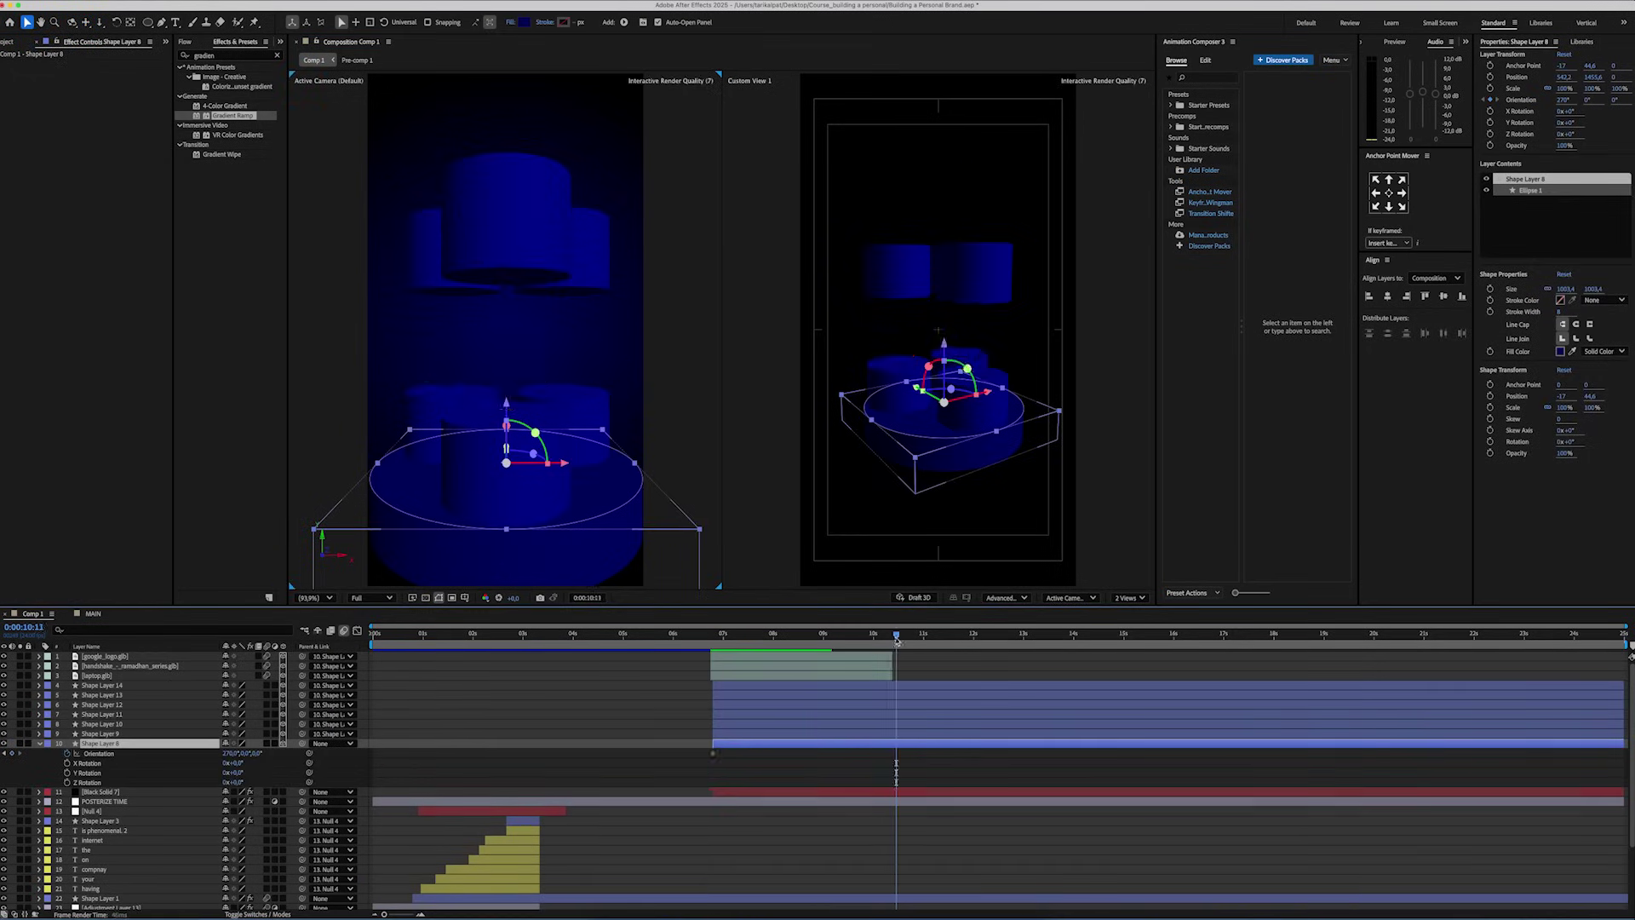
{"action": "left_click_drag", "start_coordinate": [899, 679], "coordinate": [863, 659]}
{"action": "left_click_drag", "start_coordinate": [259, 755], "coordinate": [311, 755]}
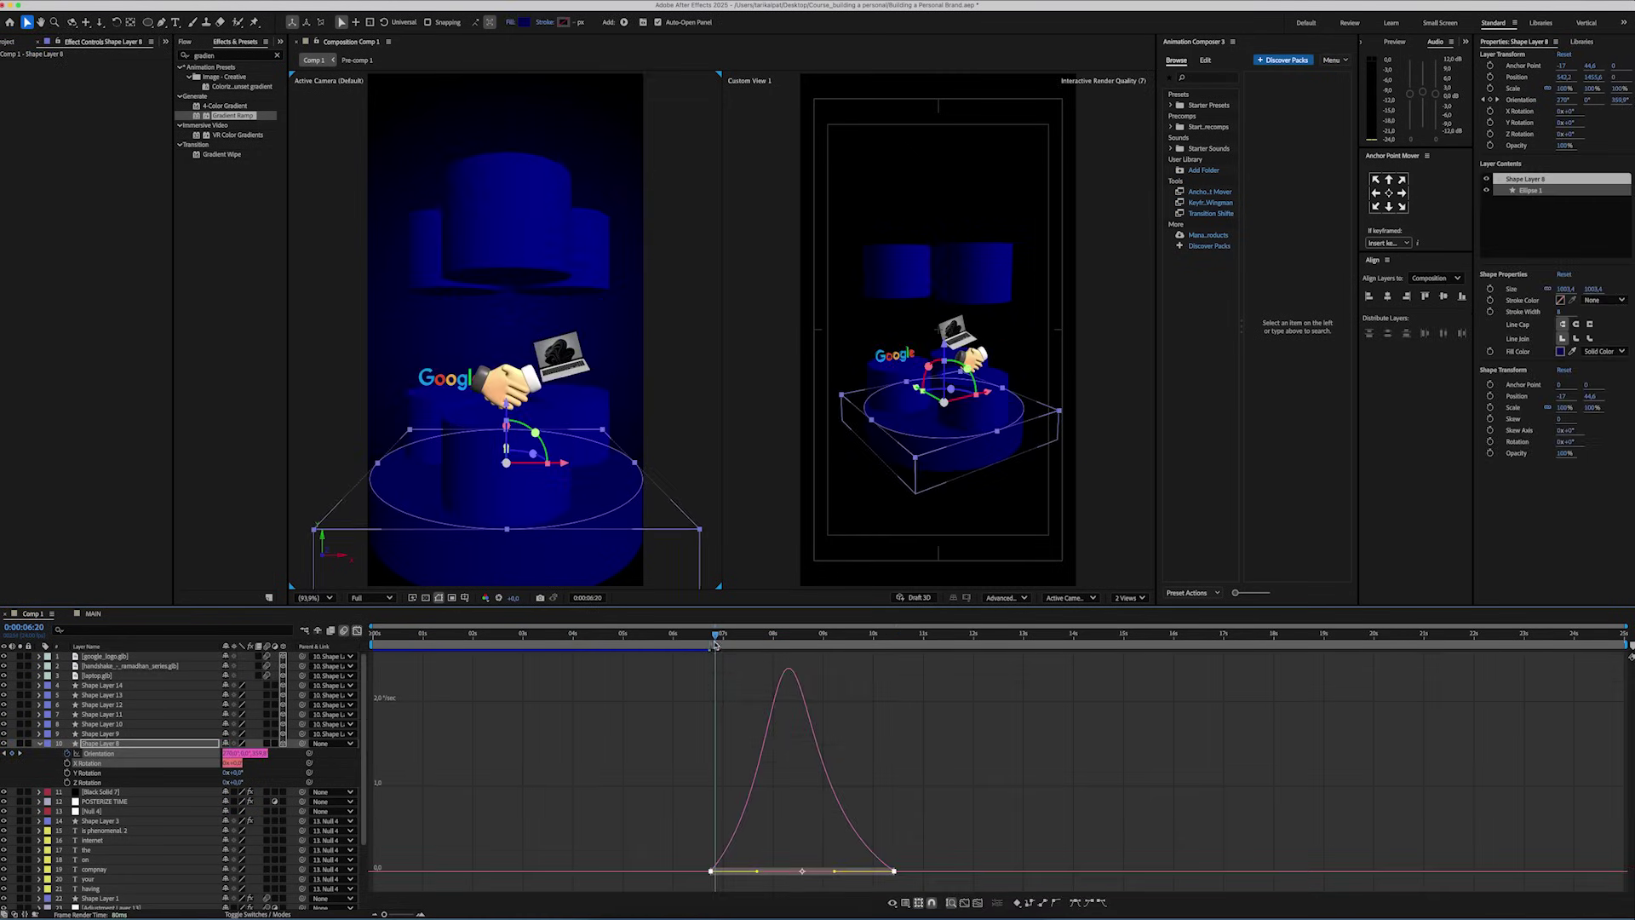
{"action": "left_click_drag", "start_coordinate": [813, 707], "coordinate": [826, 710]}
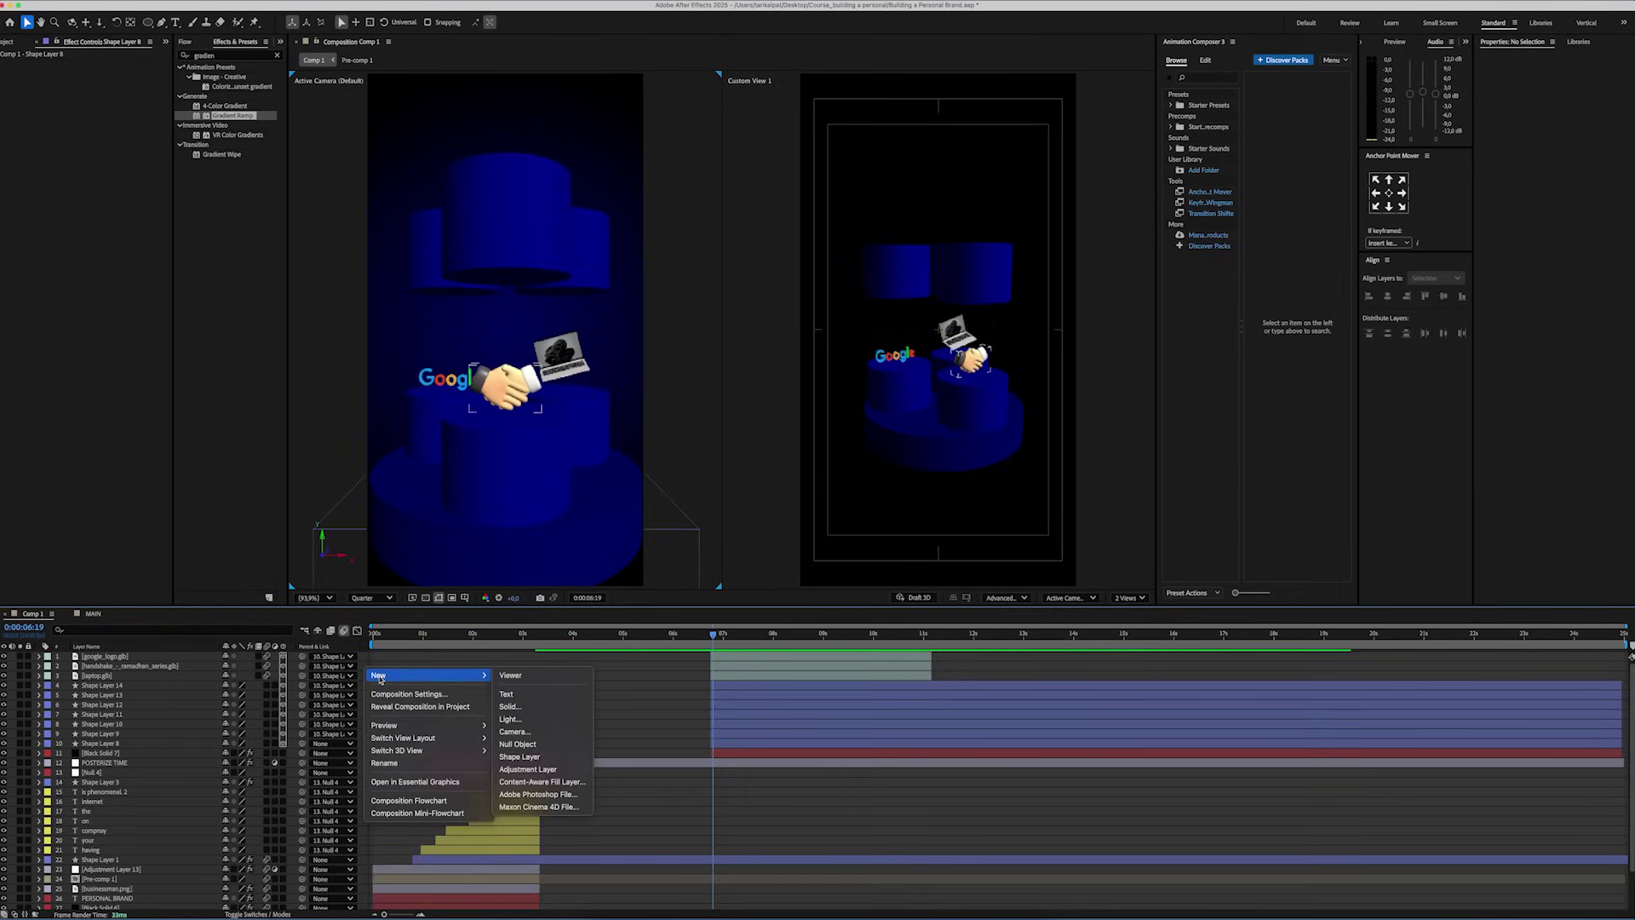
Add a camera to the composition and set its point of interest to 540, 978, 757.
{"action": "left_click", "coordinate": [514, 731]}
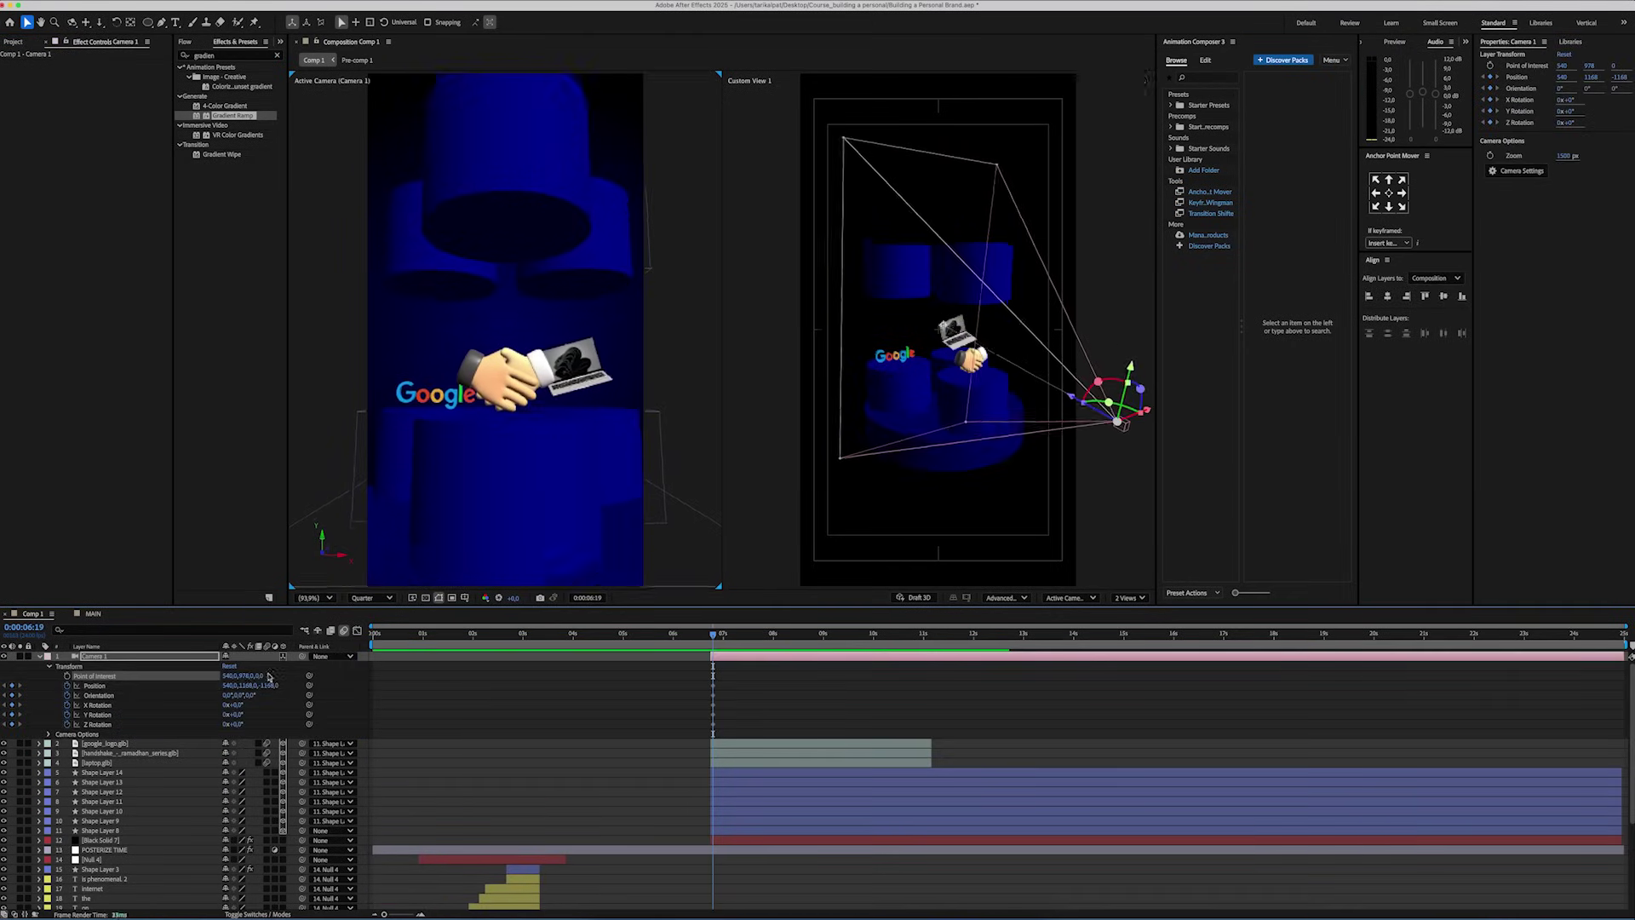
{"action": "left_click_drag", "start_coordinate": [260, 675], "coordinate": [181, 691]}
Select the three upper cylinders, reveal their positions, and lower them slightly.
{"action": "left_click", "coordinate": [107, 772]}
{"action": "left_click", "coordinate": [109, 791], "text": "shift"}
{"action": "key", "text": "p"}
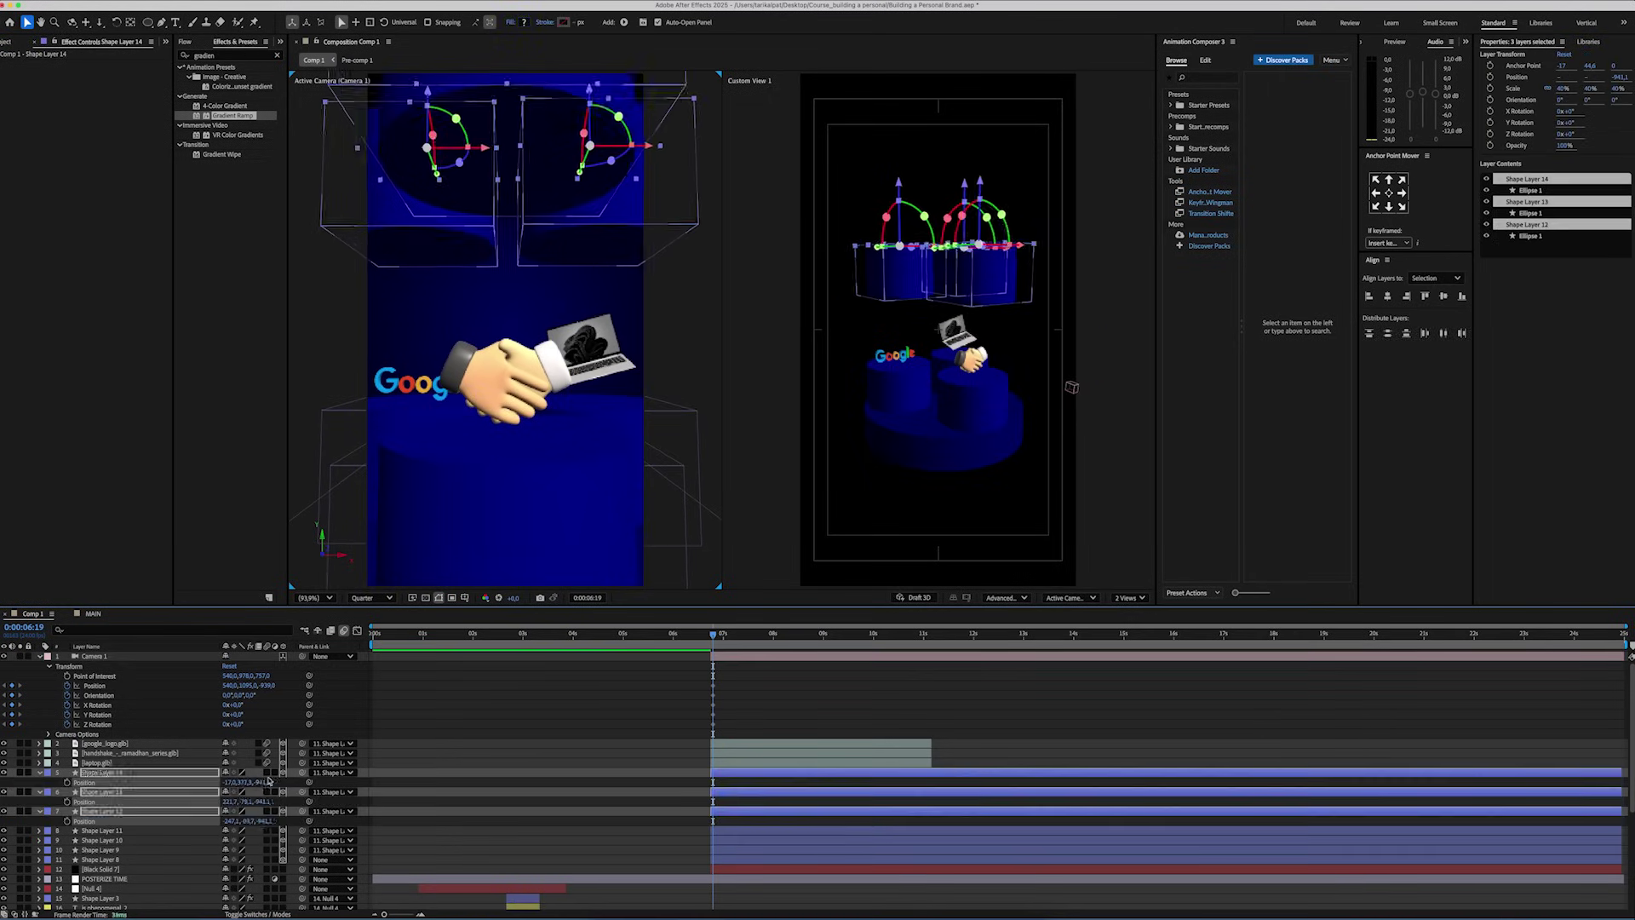
{"action": "key", "text": "p"}
Set the extrusion depth of the upper cylinders to 1000.
{"action": "left_click", "coordinate": [109, 791]}
{"action": "left_click", "coordinate": [39, 791]}
{"action": "scroll", "coordinate": [109, 791], "scroll_direction": "down", "scroll_amount": 3}
{"action": "left_click", "coordinate": [232, 863]}
{"action": "type", "text": "1000"}
{"action": "key", "text": "Return"}
{"action": "left_click", "coordinate": [39, 708]}
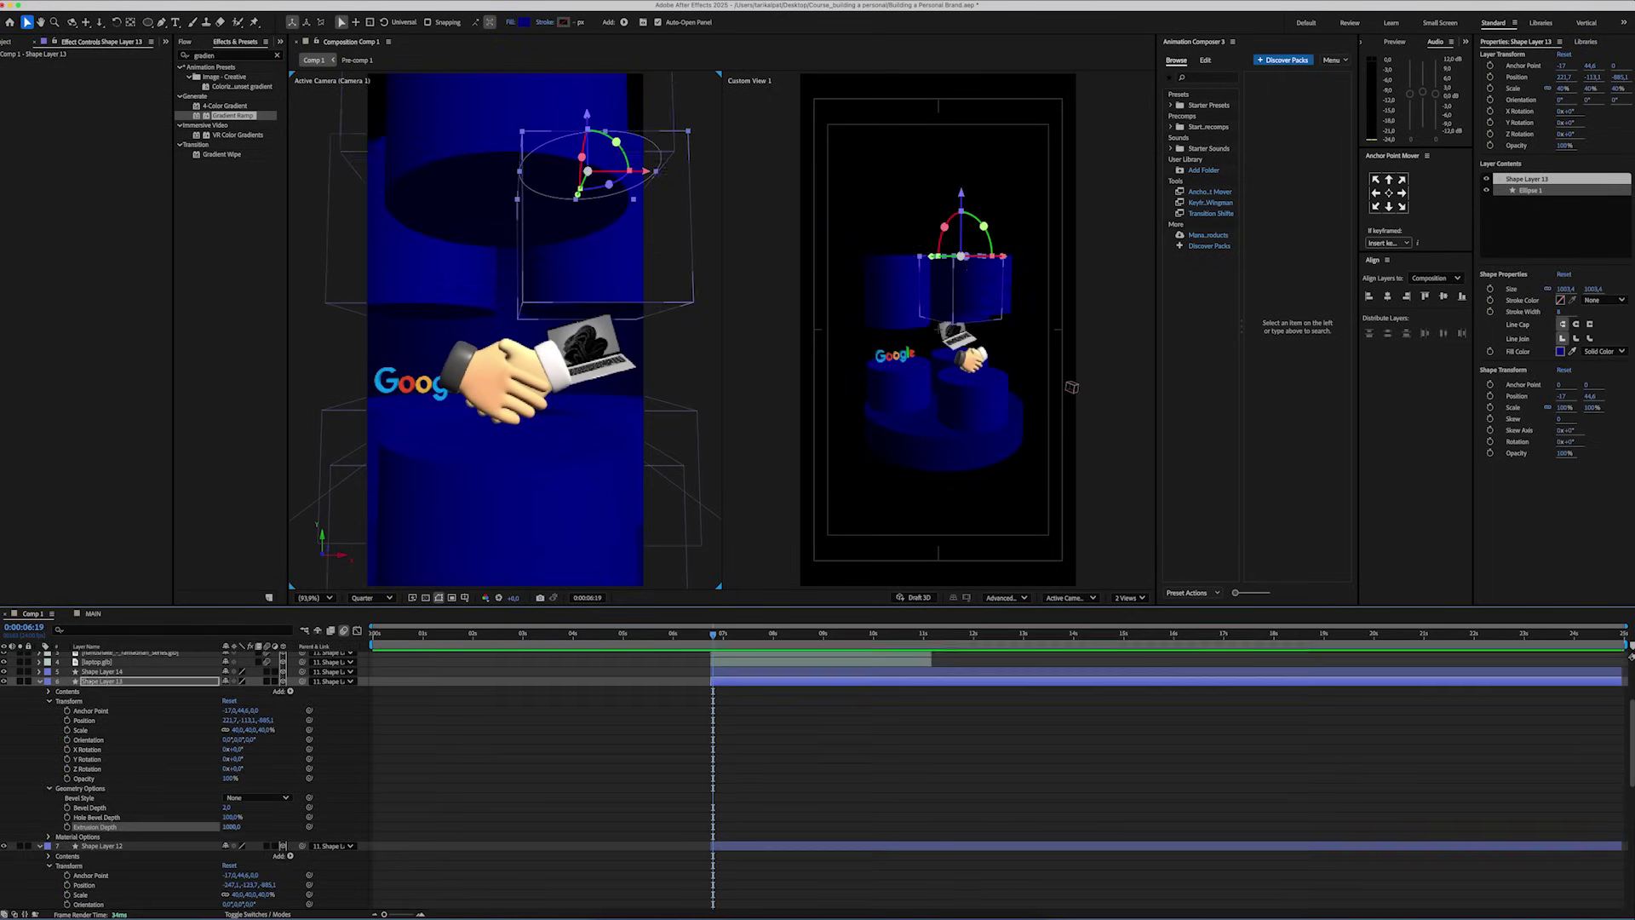
Collapse the upper cylinders' properties and move these cylinders higher above the models.
{"action": "left_click", "coordinate": [39, 669]}
{"action": "left_click", "coordinate": [39, 668]}
{"action": "left_click", "coordinate": [102, 691], "text": "shift"}
{"action": "left_click_drag", "start_coordinate": [899, 196], "coordinate": [899, 168]}
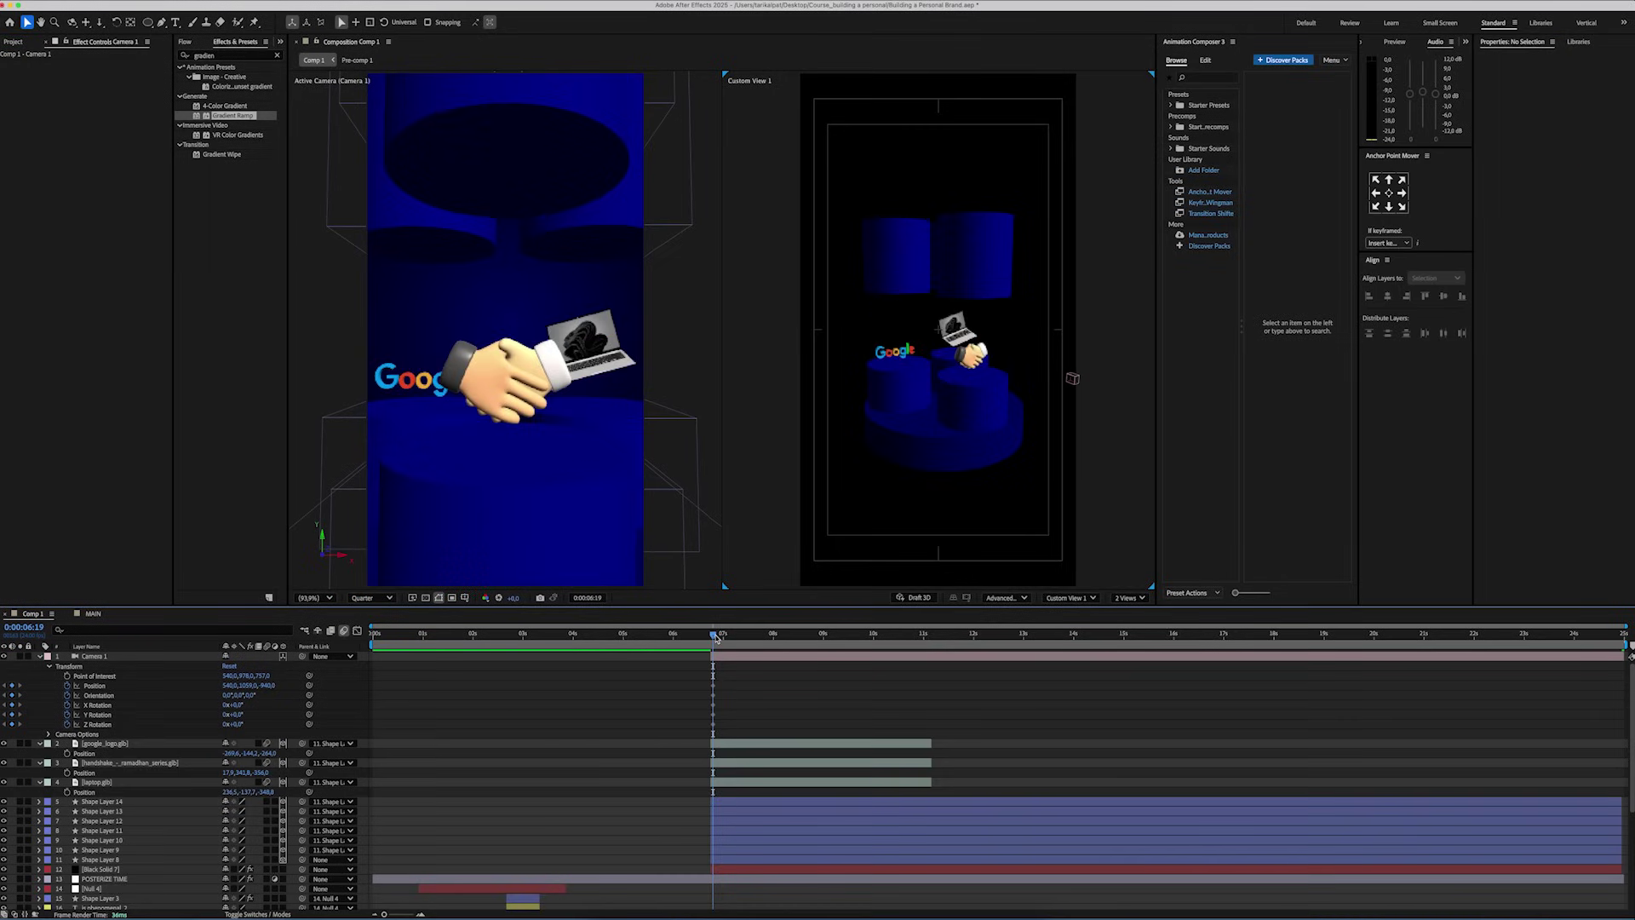
Keyframe the orientations of the handshake and Google logo models along the podium's turn.
{"action": "left_click_drag", "start_coordinate": [722, 637], "coordinate": [823, 638]}
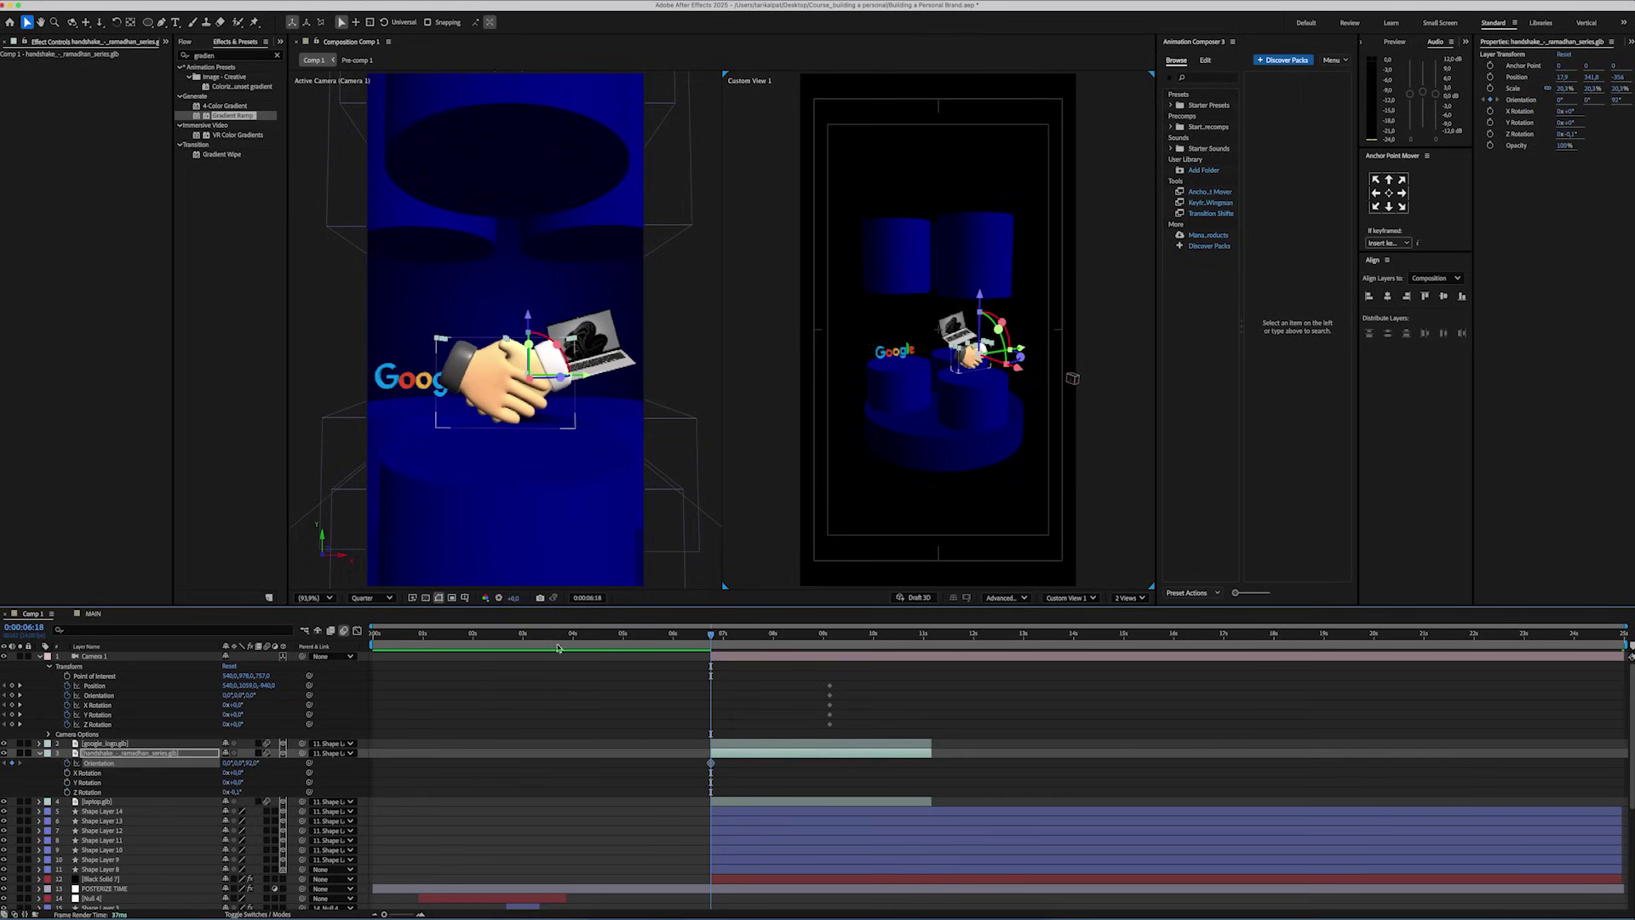
{"action": "left_click_drag", "start_coordinate": [749, 635], "coordinate": [779, 635]}
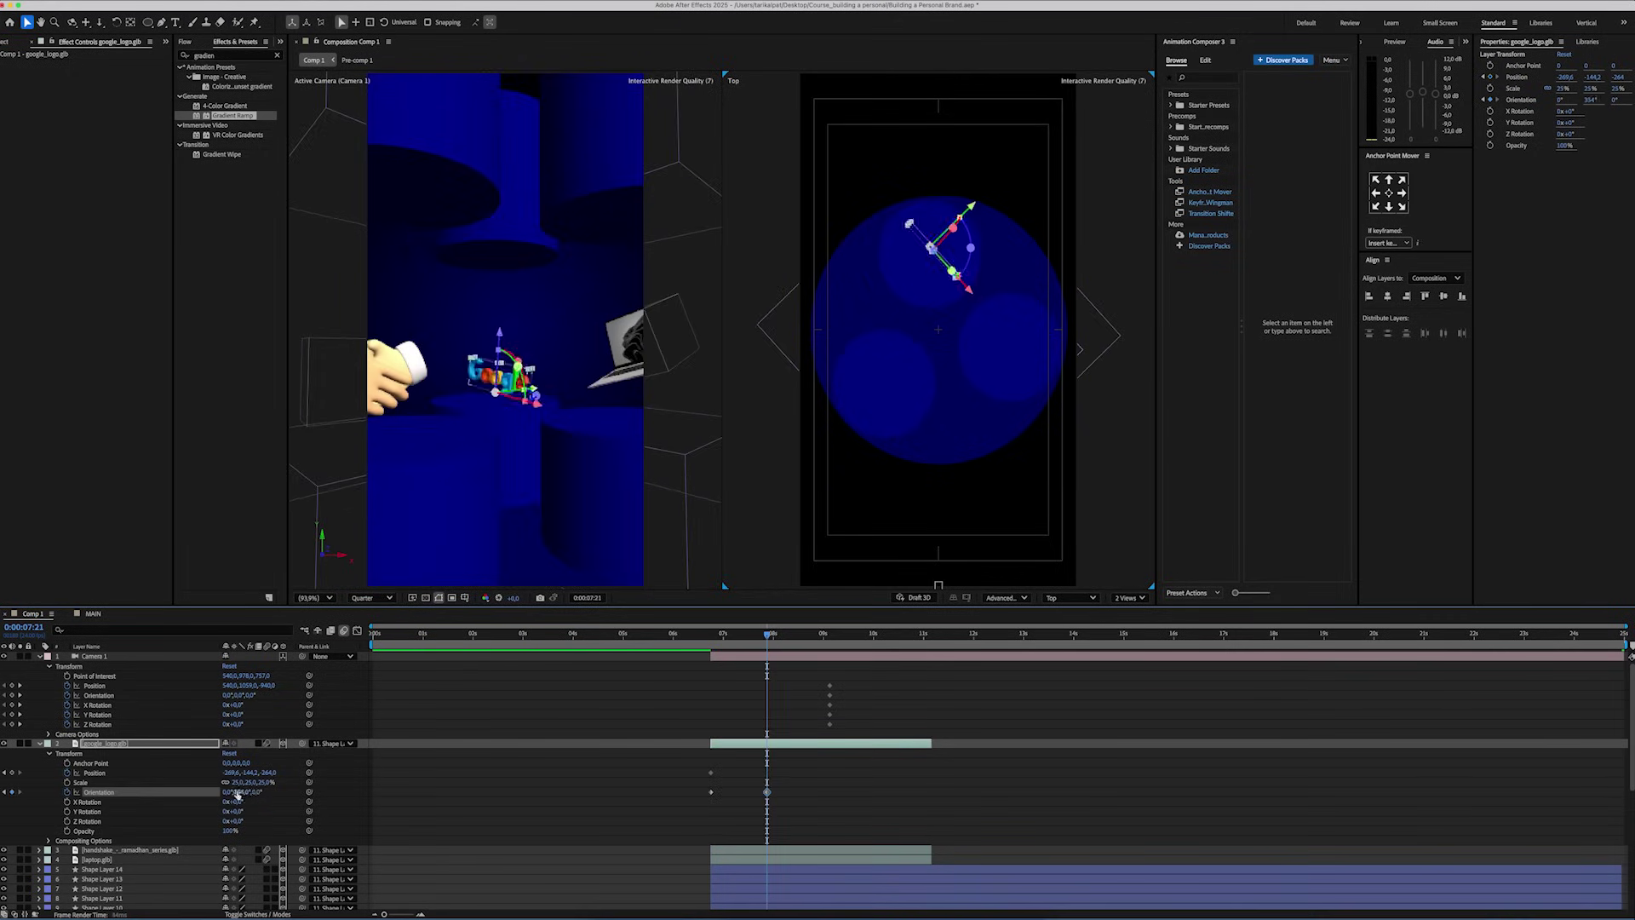
{"action": "left_click_drag", "start_coordinate": [771, 635], "coordinate": [822, 634]}
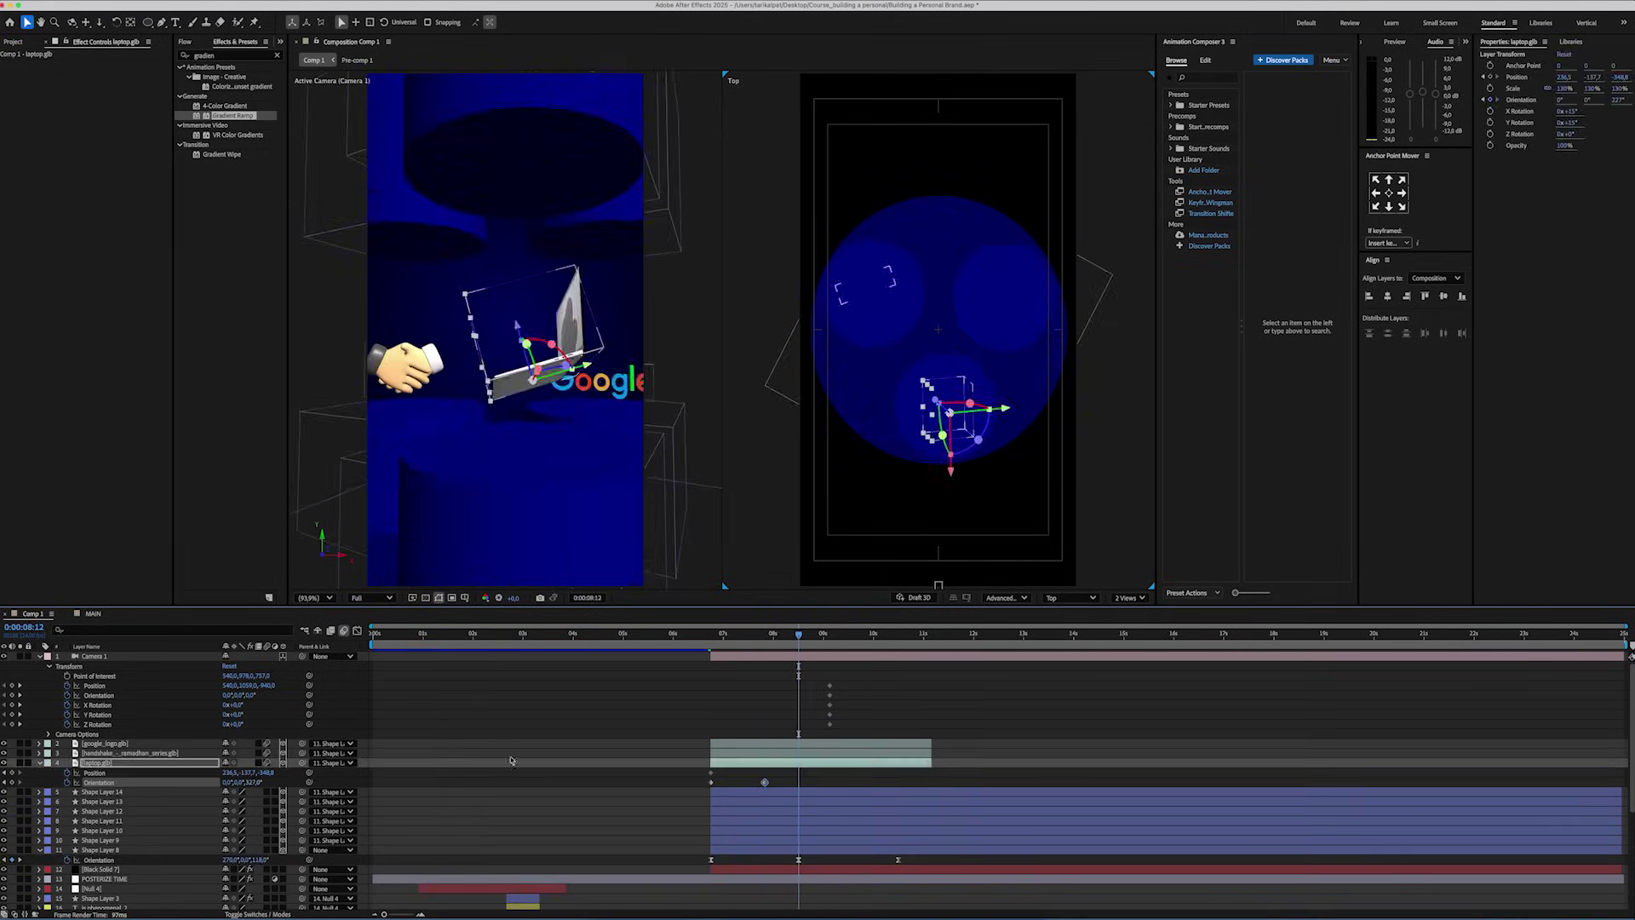
Keyframe the laptop's orientation through the rest of the turn and ease its last keyframe in the speed graph.
{"action": "left_click", "coordinate": [834, 635]}
{"action": "left_click", "coordinate": [907, 635]}
{"action": "left_click_drag", "start_coordinate": [908, 781], "coordinate": [899, 781]}
{"action": "key", "text": "shift+F3"}
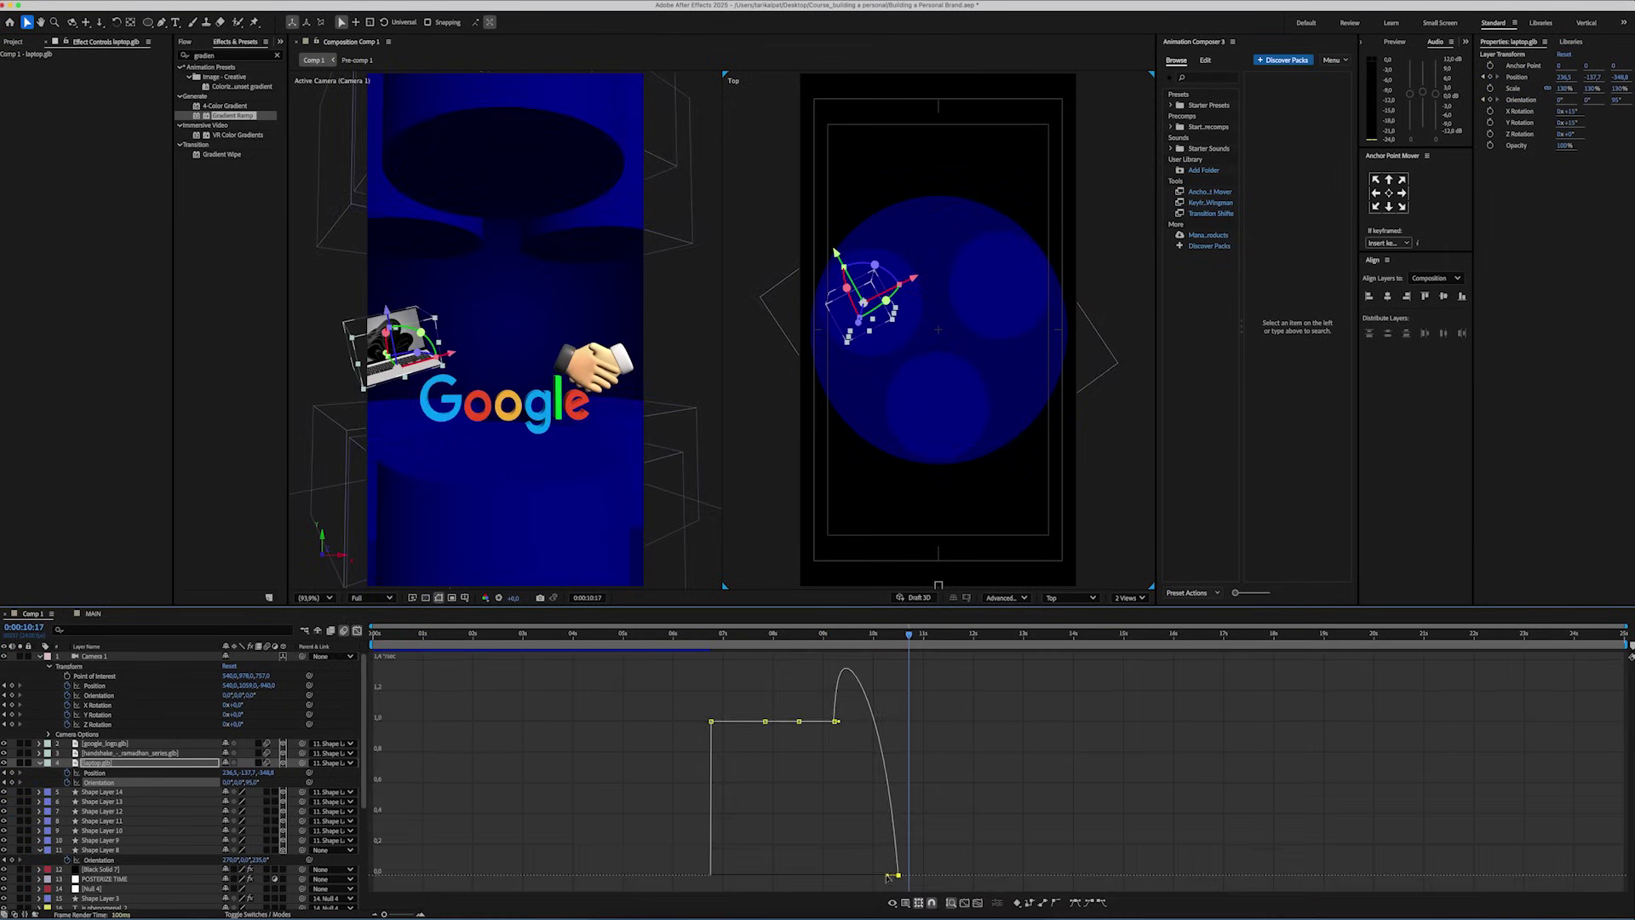
{"action": "left_click_drag", "start_coordinate": [888, 874], "coordinate": [883, 875]}
Move the Business title down and forward to the front cylinder at the start of the podium scene.
{"action": "left_click", "coordinate": [711, 636]}
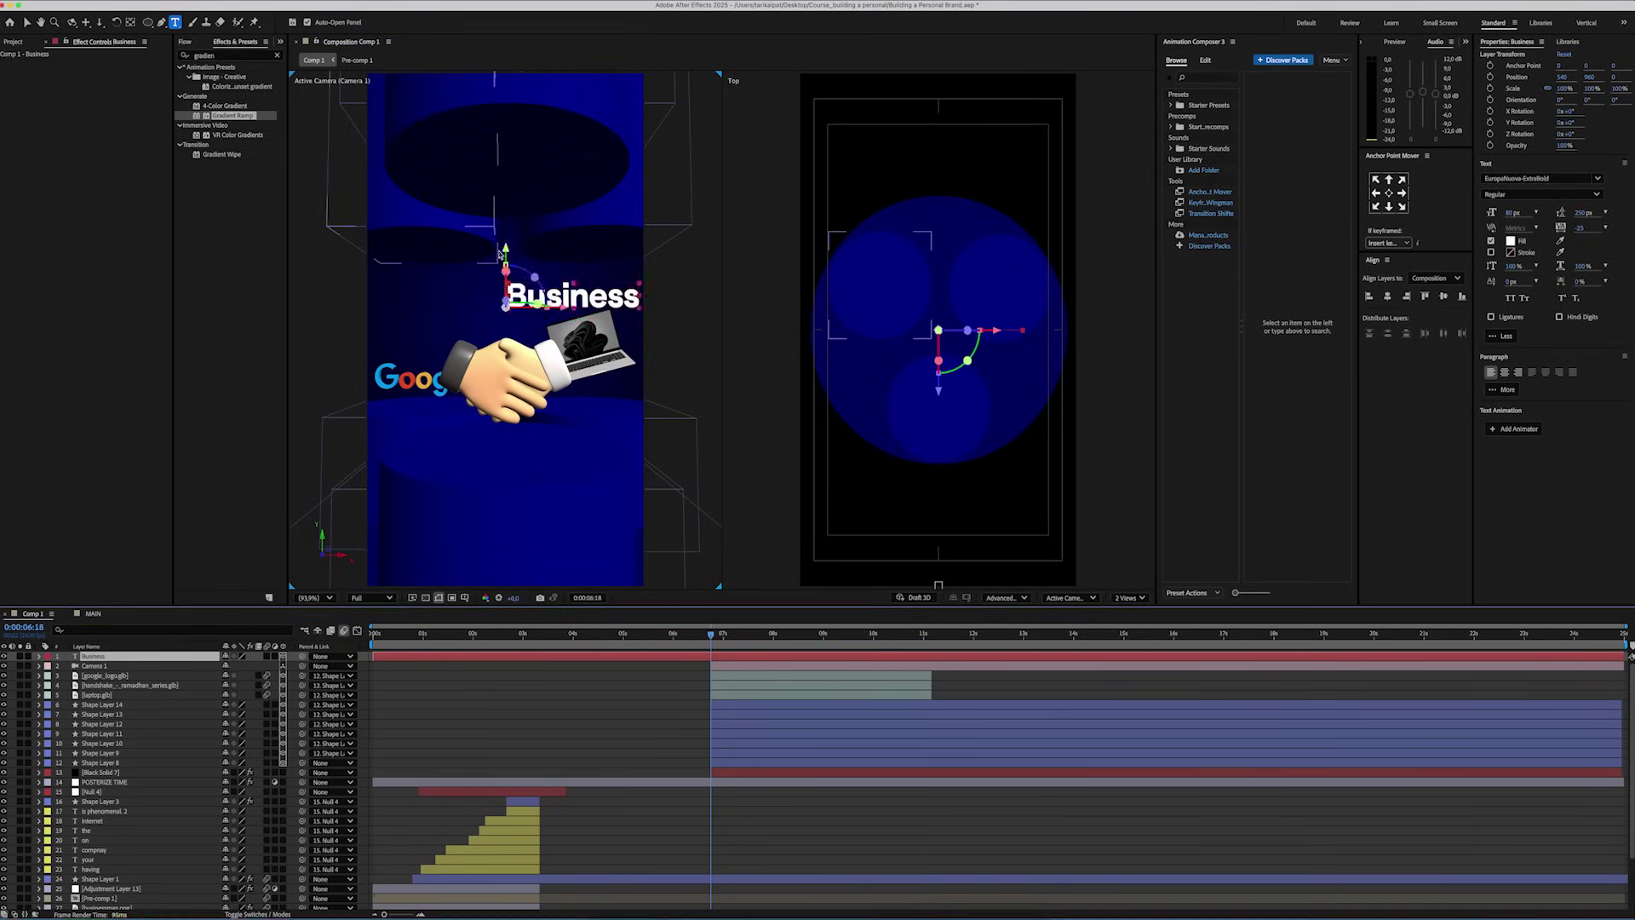
{"action": "left_click_drag", "start_coordinate": [506, 256], "coordinate": [509, 362]}
{"action": "left_click_drag", "start_coordinate": [939, 389], "coordinate": [938, 505]}
Scale the Business title to 80% and raise it to just below the handshake.
{"action": "key", "text": "s"}
{"action": "left_click", "coordinate": [239, 665]}
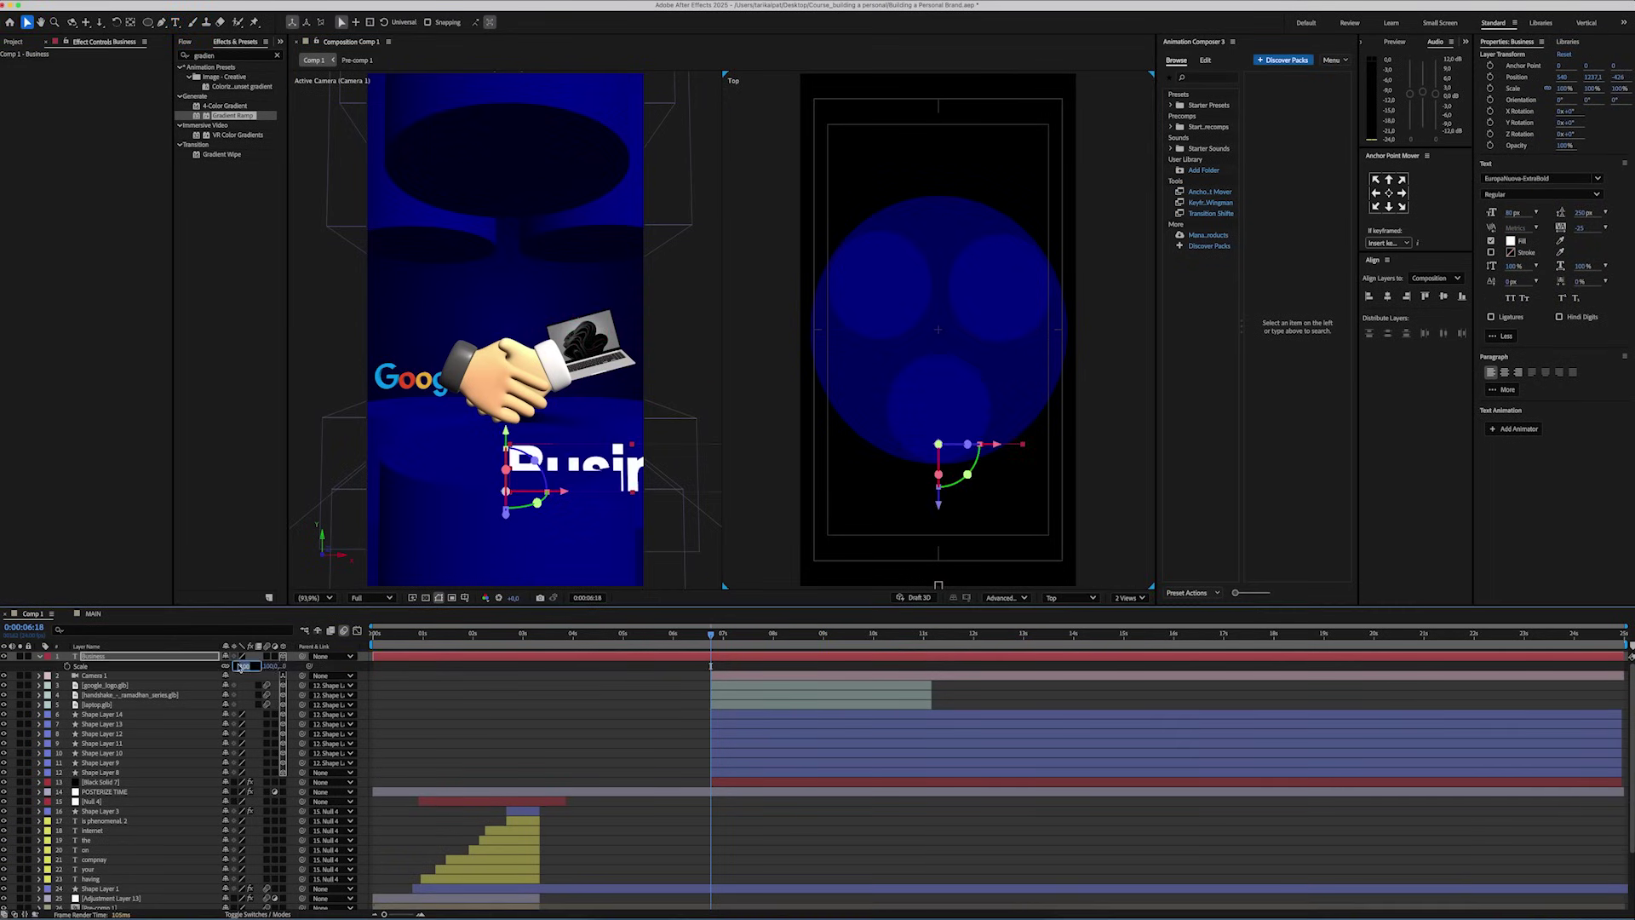
{"action": "type", "text": "80"}
{"action": "key", "text": "Return"}
{"action": "left_click_drag", "start_coordinate": [513, 433], "coordinate": [513, 395]}
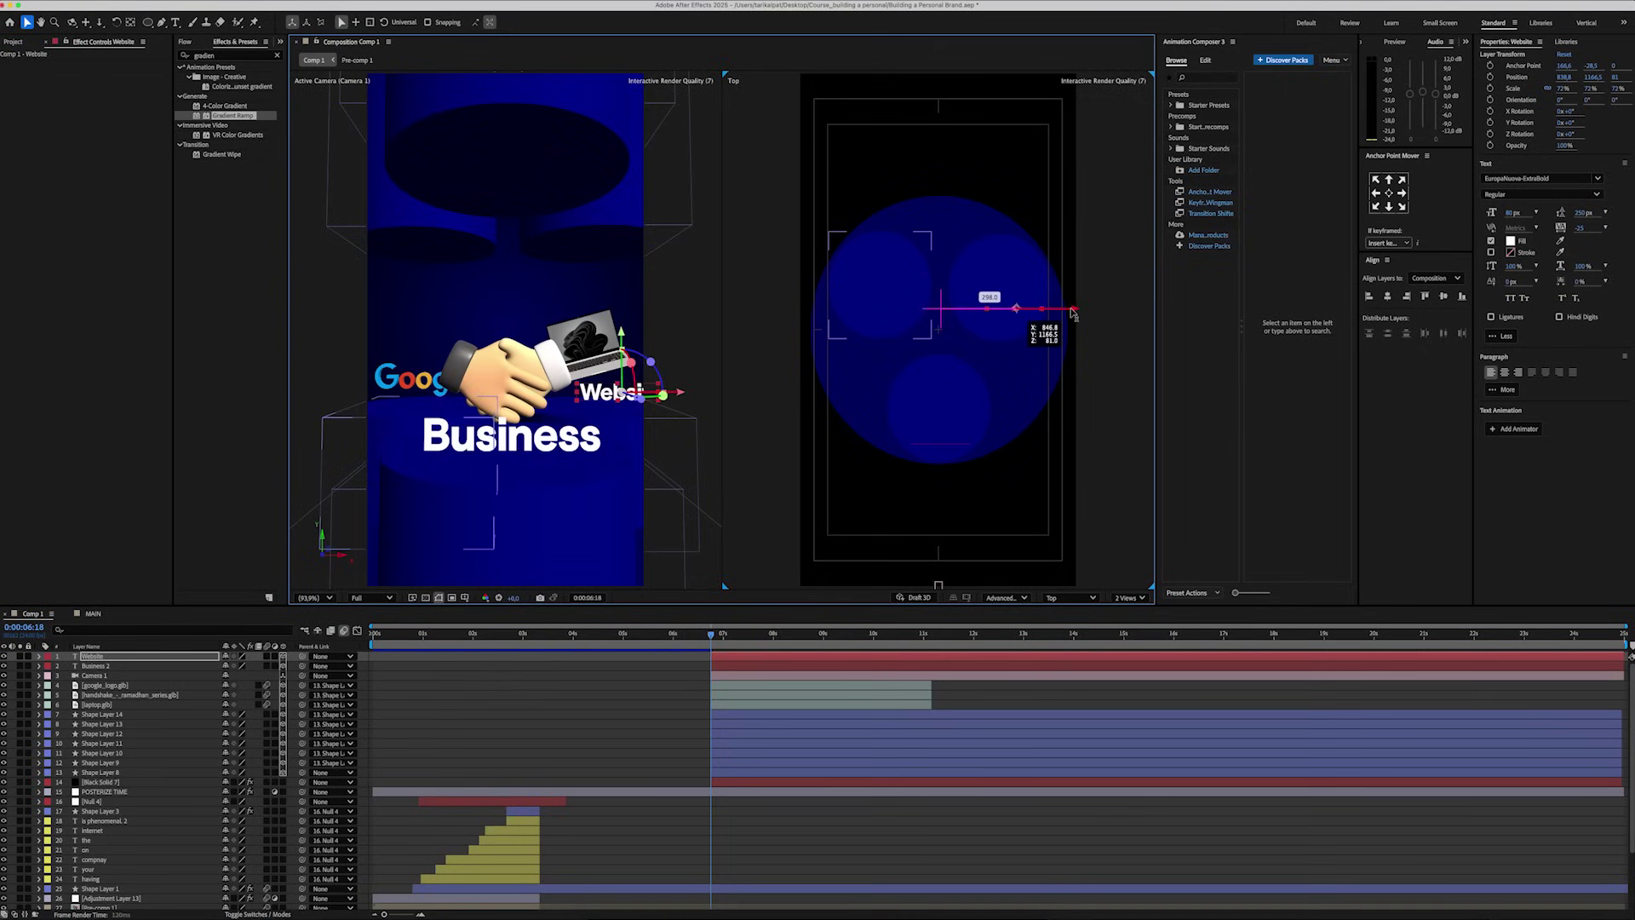
Position the Website, Business and SEO titles in front of their cylinders and rotate SEO toward the camera.
{"action": "left_click_drag", "start_coordinate": [1073, 314], "coordinate": [928, 311]}
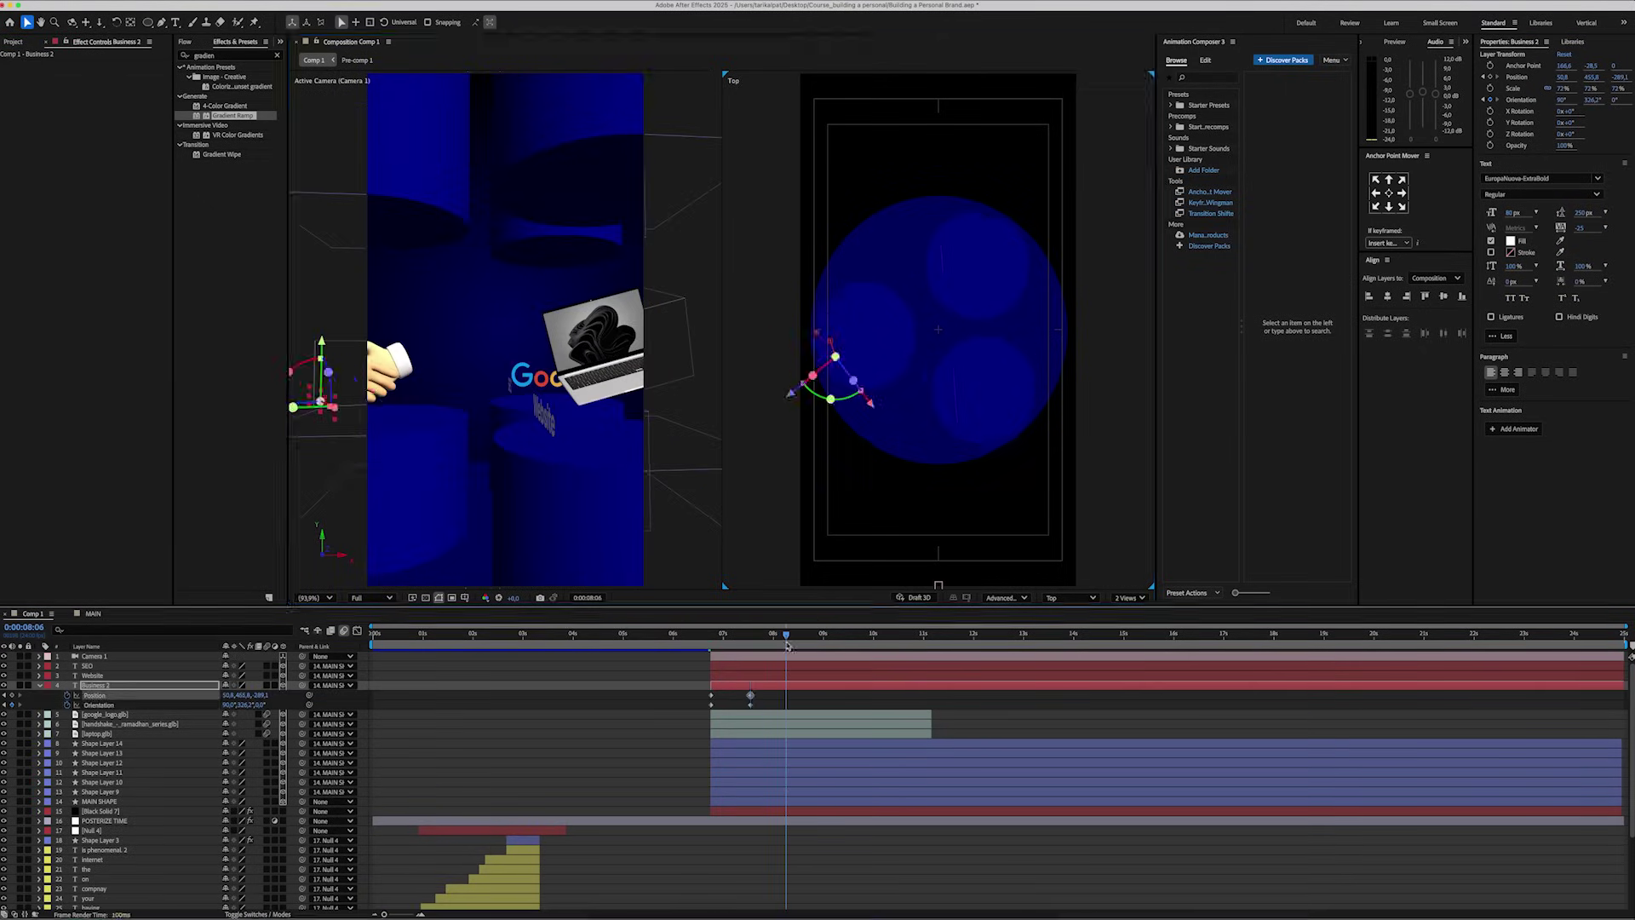
{"action": "left_click_drag", "start_coordinate": [796, 374], "coordinate": [887, 354]}
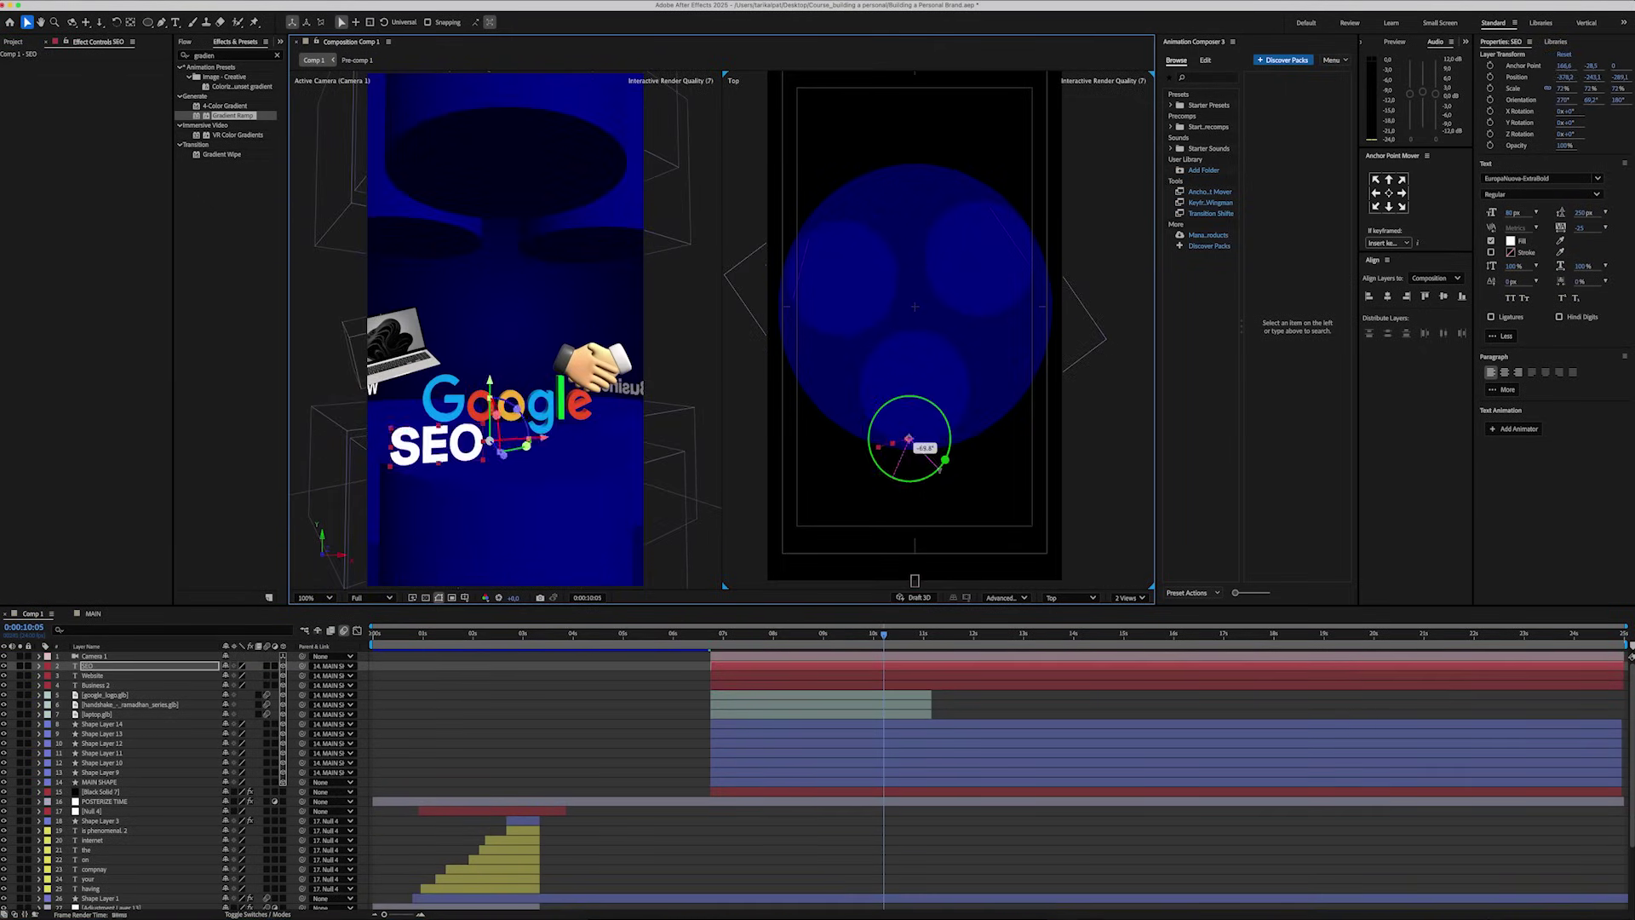
{"action": "left_click_drag", "start_coordinate": [944, 461], "coordinate": [941, 460]}
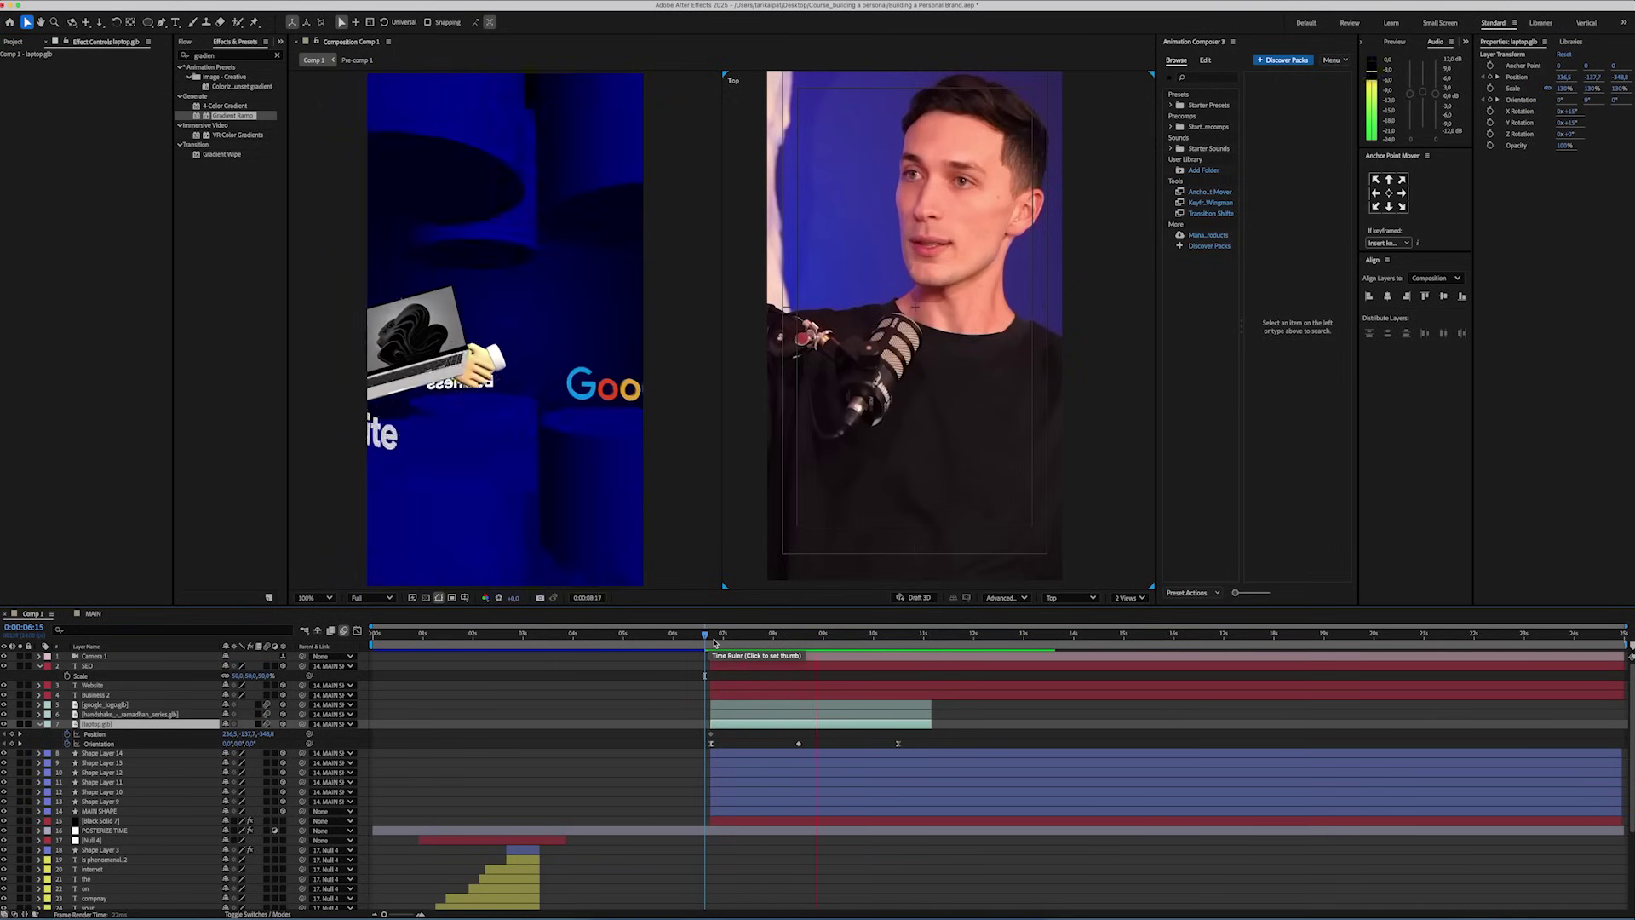
Keyframe the camera's position at 10:05 so that it pushes in on the Google logo.
{"action": "left_click", "coordinate": [93, 656]}
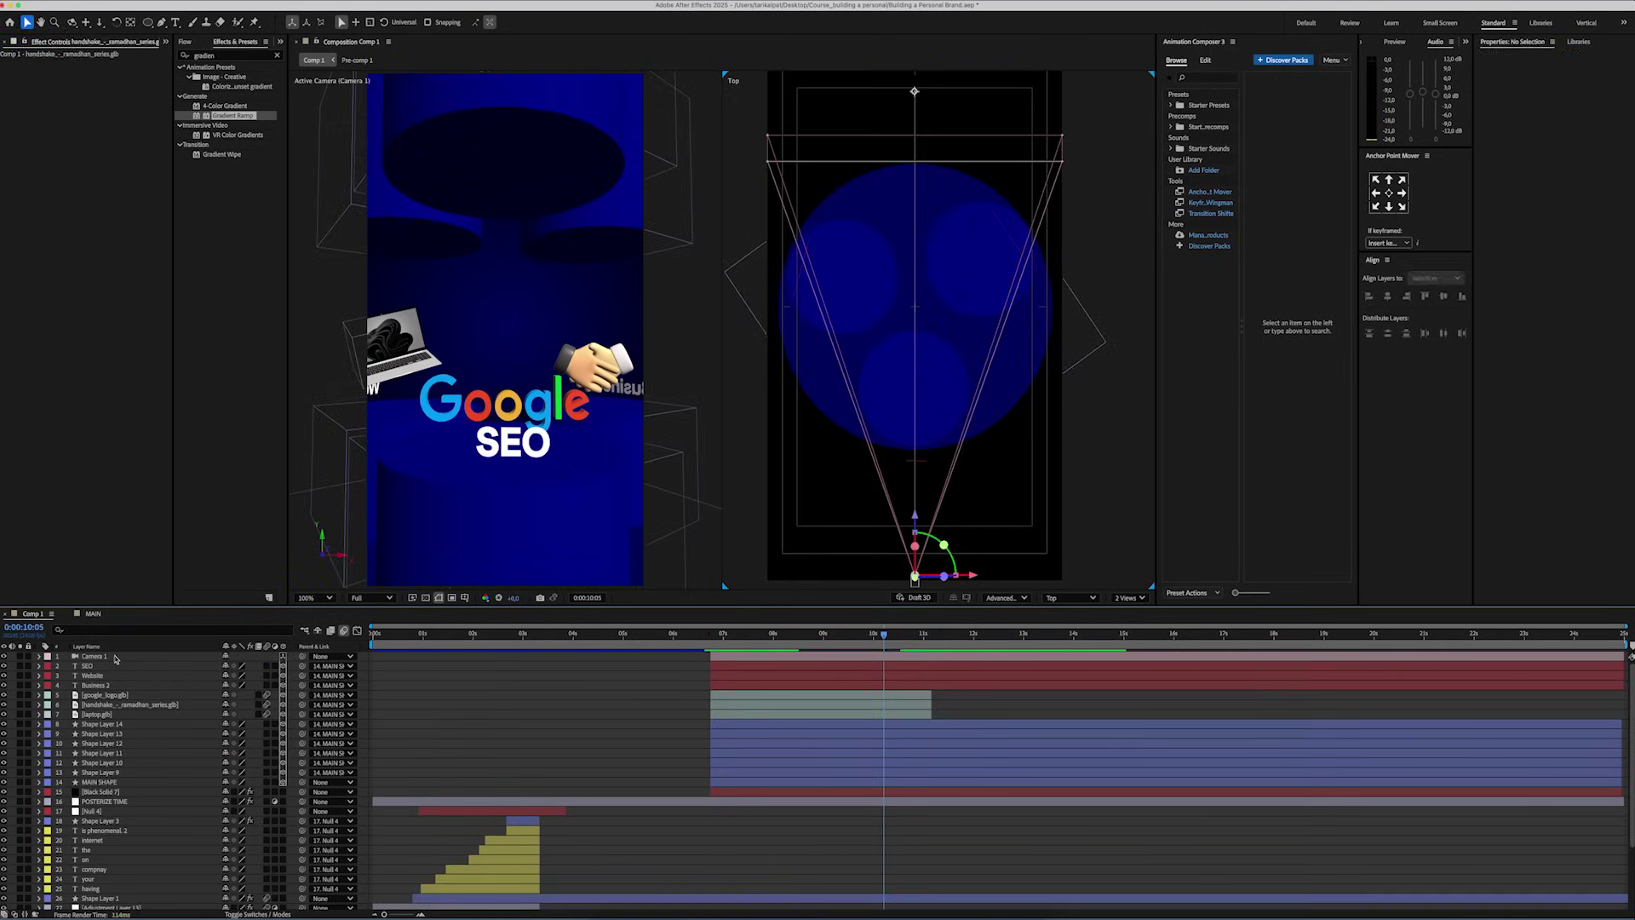
{"action": "key", "text": "u"}
{"action": "left_click_drag", "start_coordinate": [266, 665], "coordinate": [521, 666]}
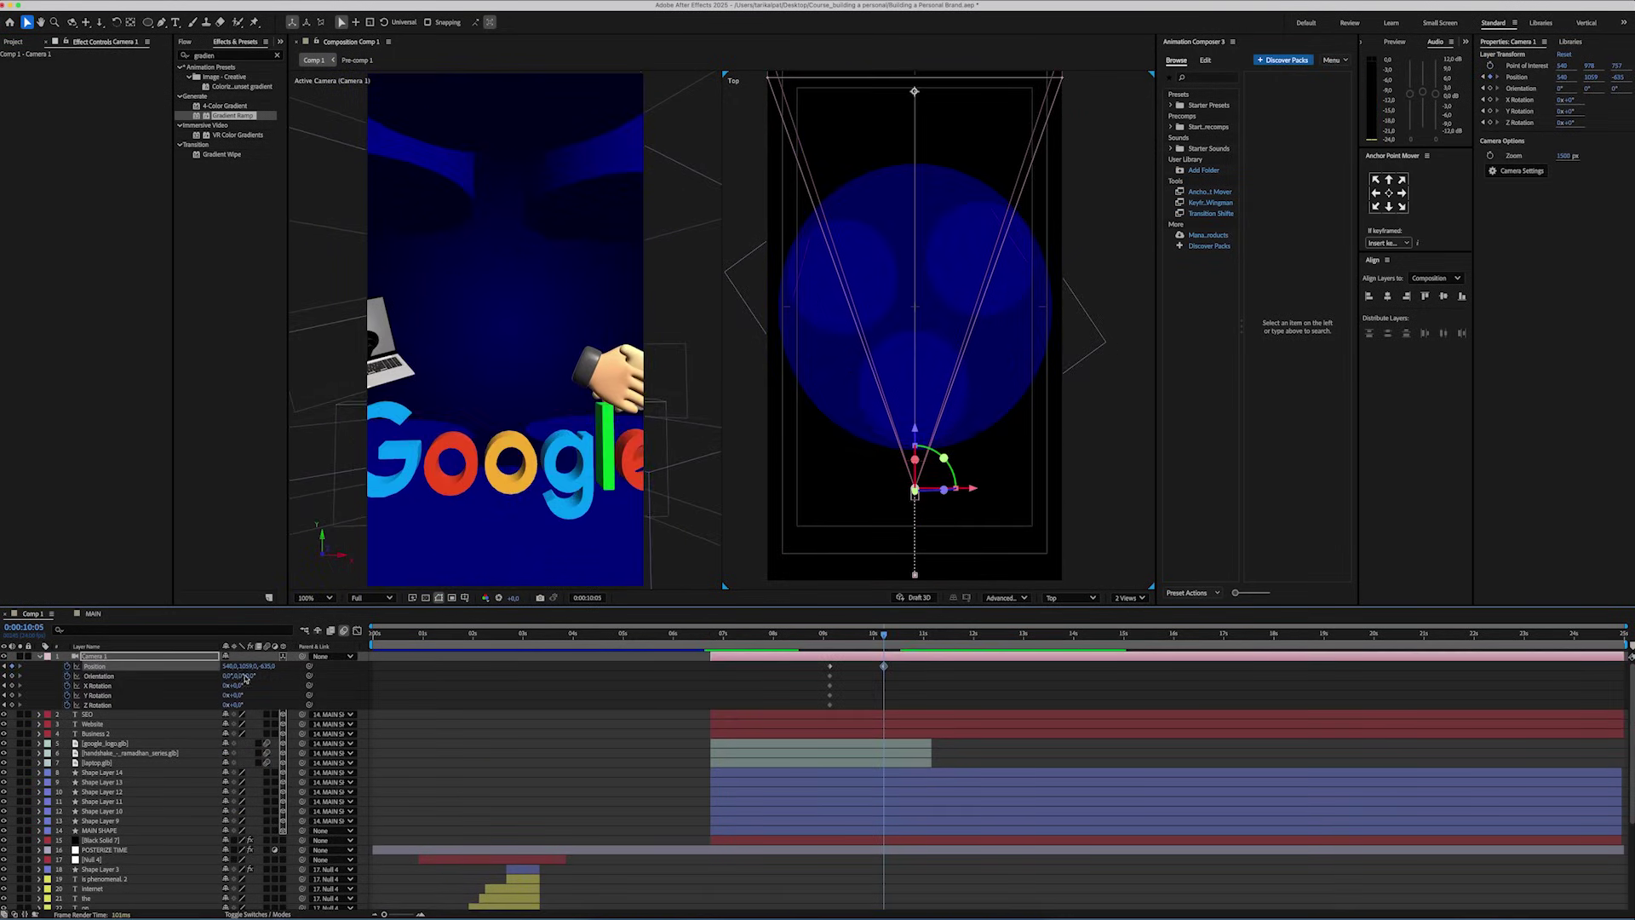
{"action": "left_click_drag", "start_coordinate": [246, 667], "coordinate": [266, 666]}
Ease the camera's push-in by adjusting its position keyframes in the speed graph.
{"action": "mouse_move", "coordinate": [873, 874]}
{"action": "left_mouse_down"}
{"action": "mouse_move", "coordinate": [855, 874]}
{"action": "mouse_move", "coordinate": [874, 874]}
{"action": "left_mouse_up"}
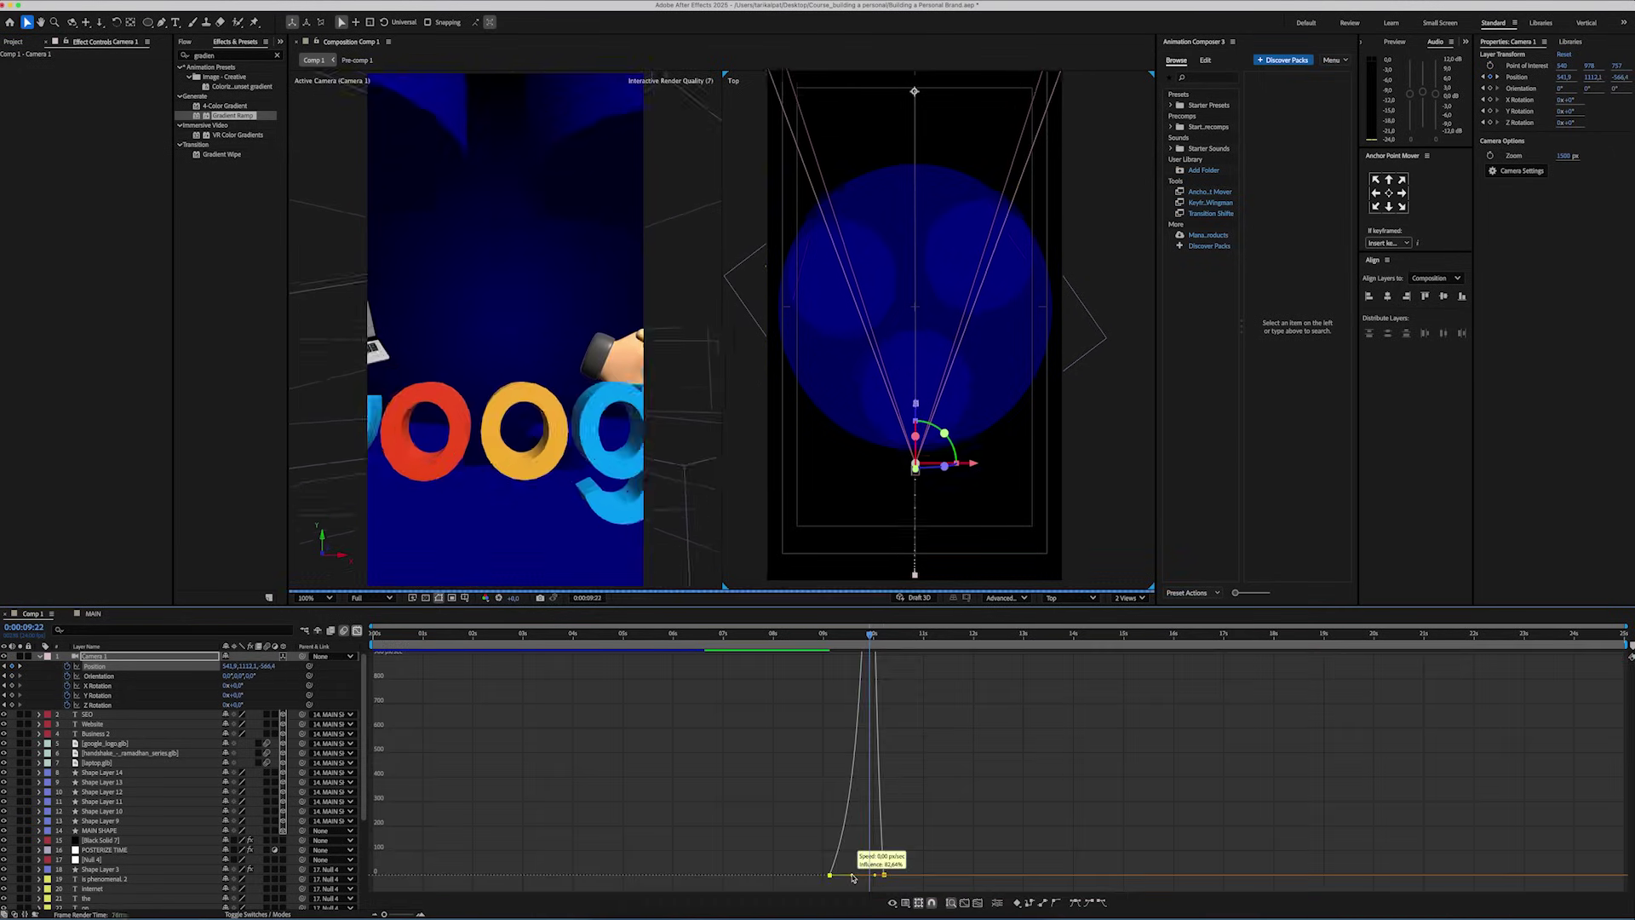
{"action": "left_click", "coordinate": [828, 634]}
{"action": "key", "text": "shift+F3"}
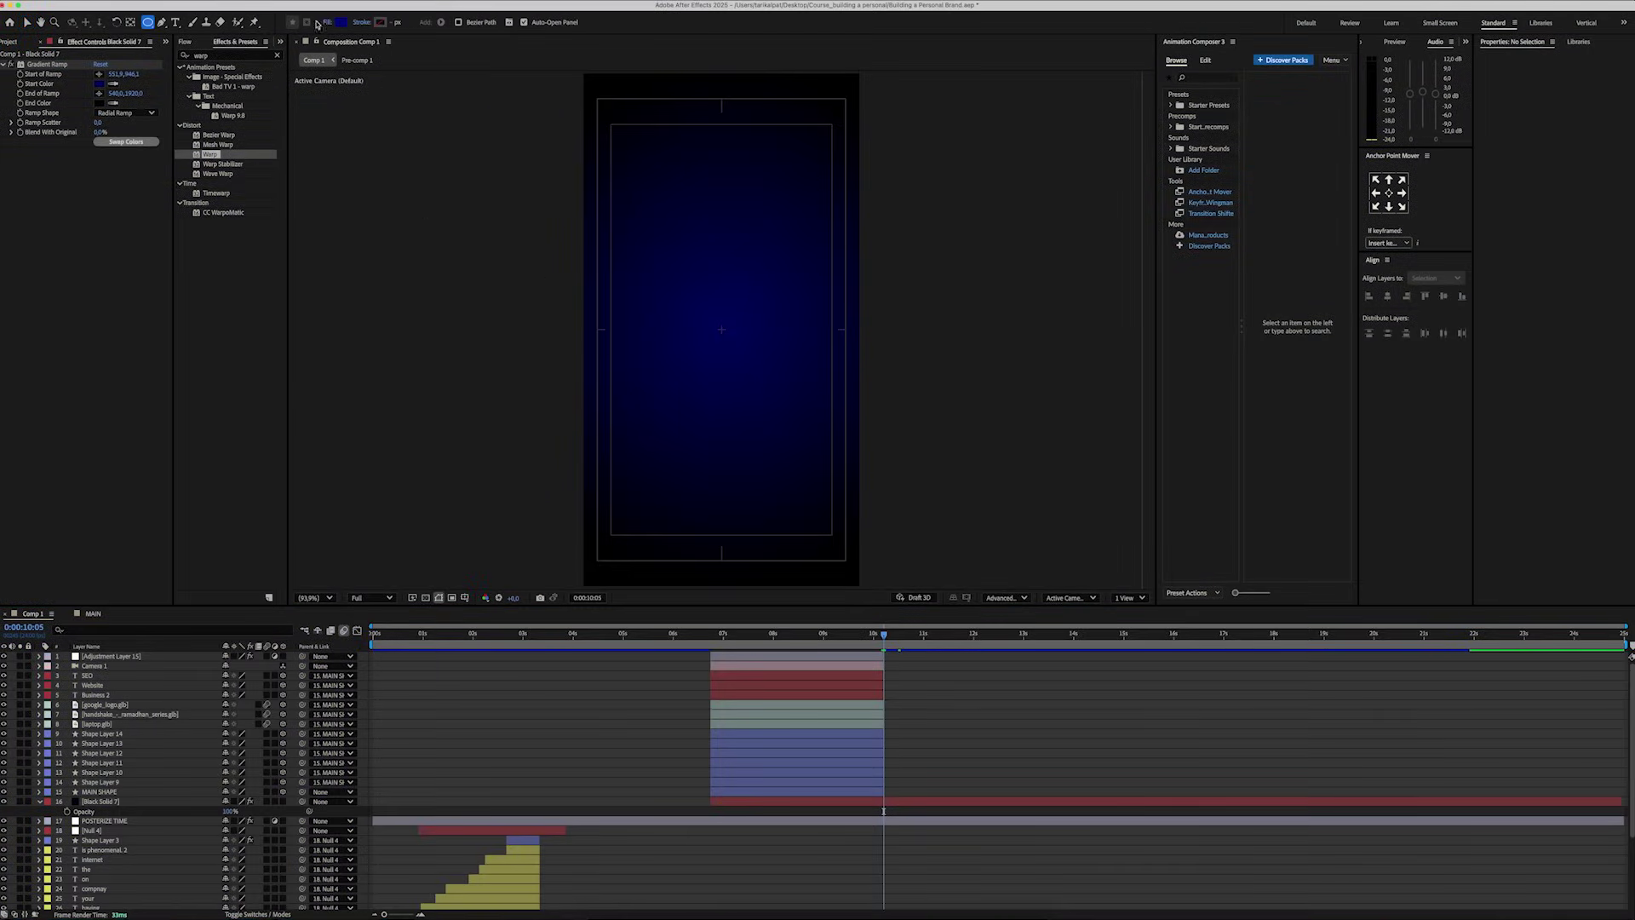
Draw a large circle around the middle of the frame with no fill and a blue 0022FF stroke.
{"action": "left_click", "coordinate": [328, 22]}
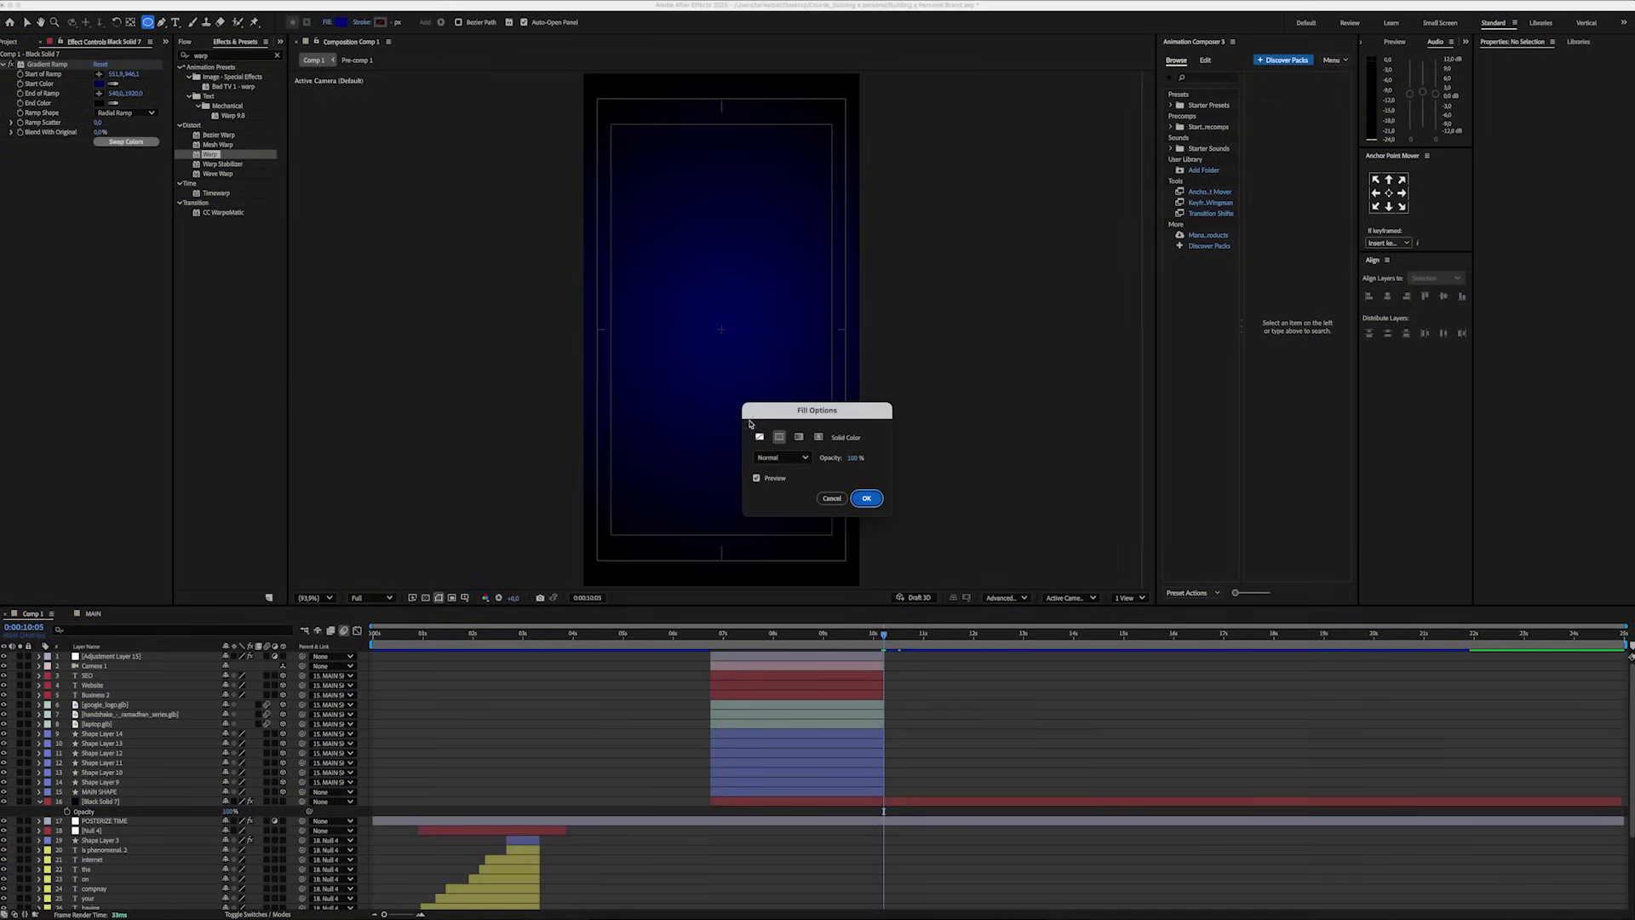
{"action": "left_click", "coordinate": [759, 436]}
{"action": "left_click", "coordinate": [861, 496]}
{"action": "left_click", "coordinate": [382, 22]}
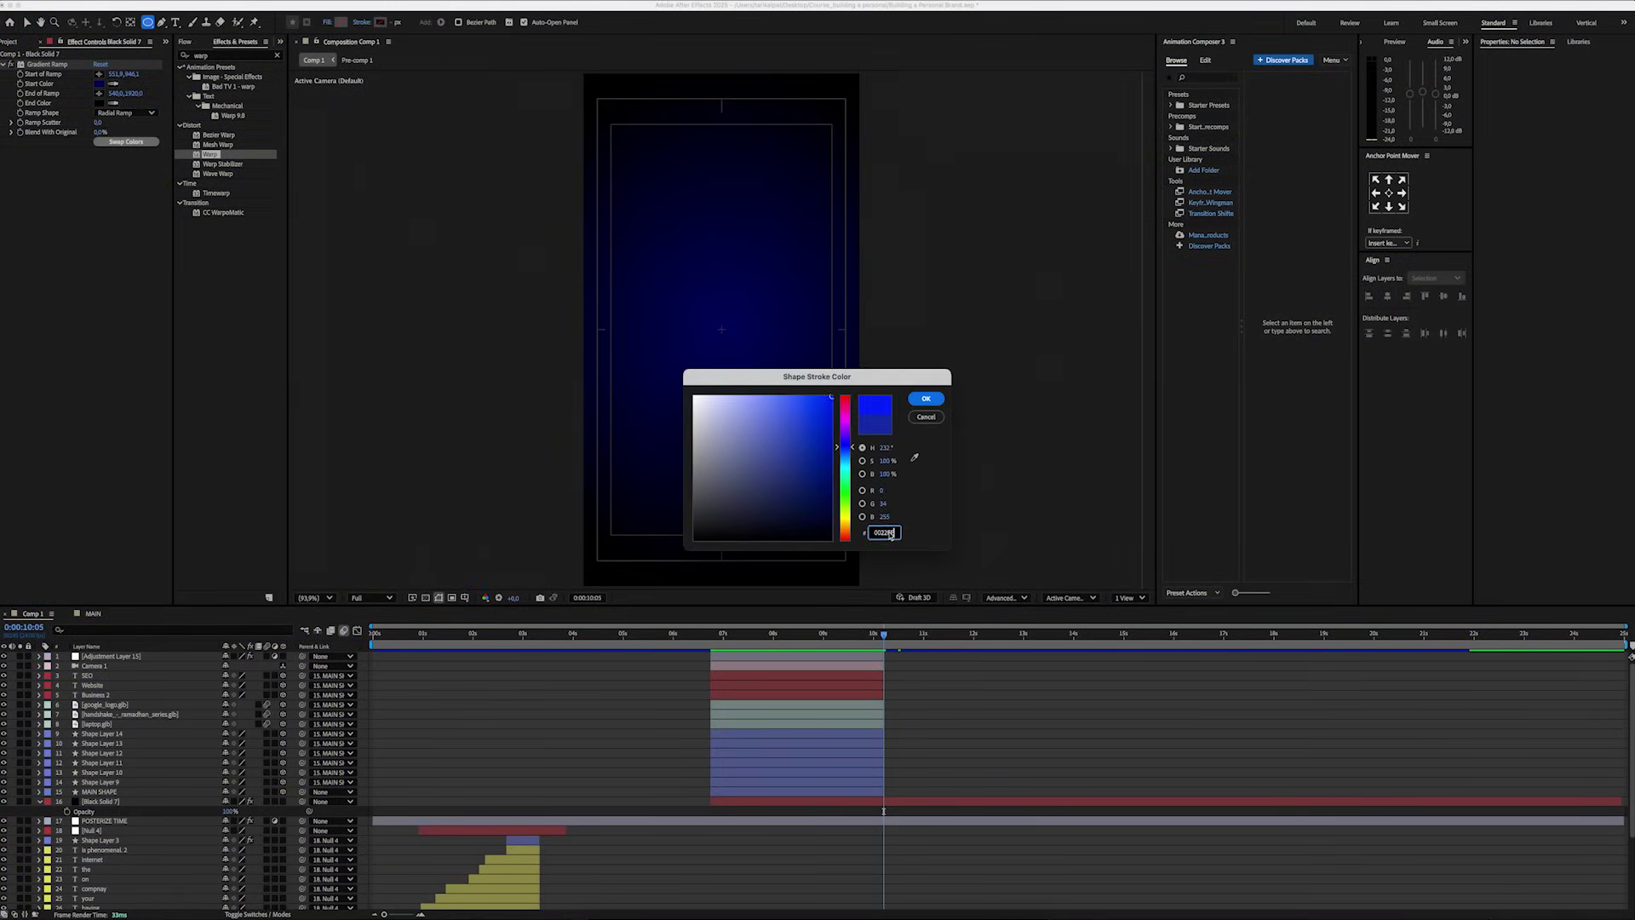
{"action": "key", "text": "Return"}
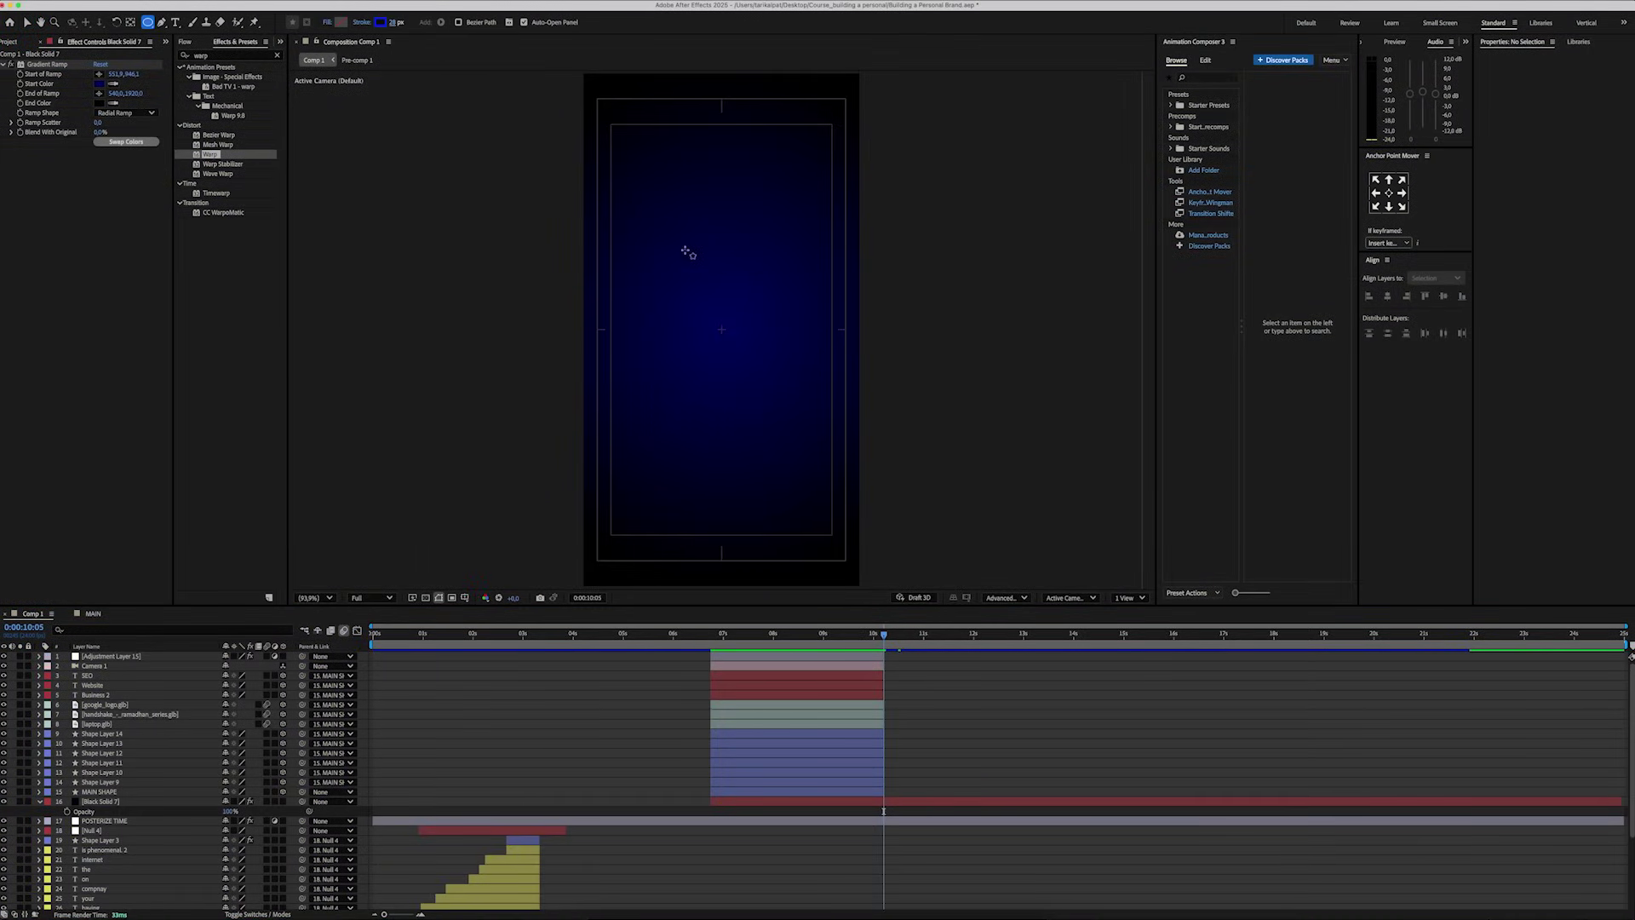
{"action": "left_click_drag", "start_coordinate": [611, 205], "coordinate": [776, 378]}
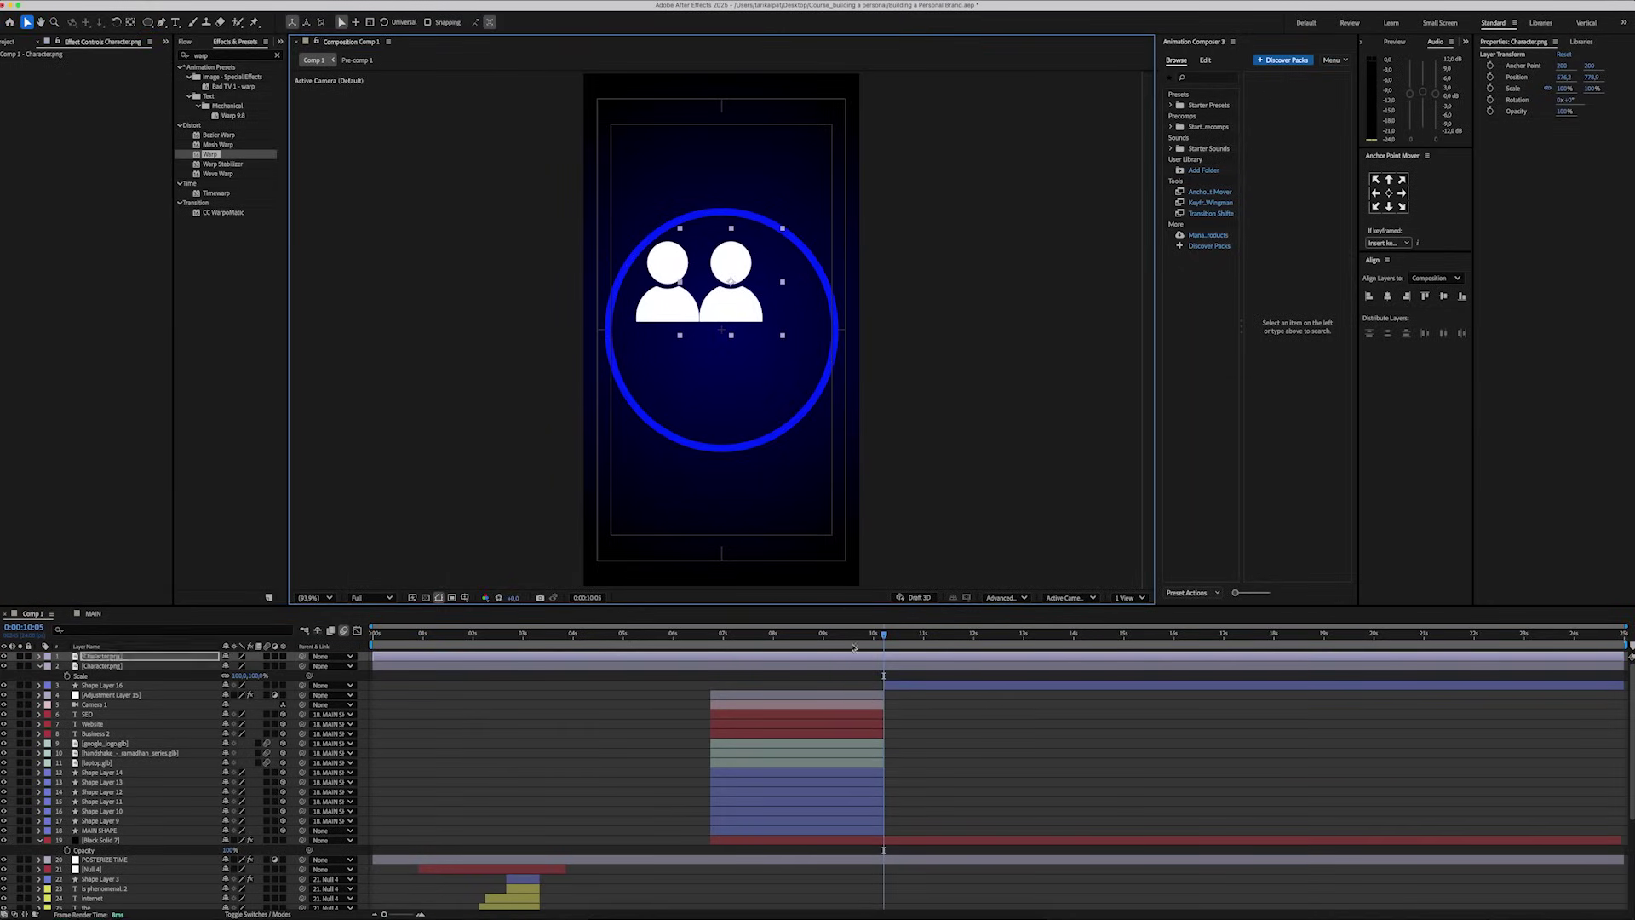
Duplicate the Character.png icon and arrange six copies inside the circle in rows of three, two and one.
{"action": "key", "text": "super+d"}
{"action": "left_click_drag", "start_coordinate": [730, 303], "coordinate": [682, 350]}
{"action": "key", "text": "super+shift+Down"}
{"action": "key", "text": "super+shift+Down"}
{"action": "left_click", "coordinate": [779, 308]}
{"action": "key", "text": "super+d"}
{"action": "key", "text": "super+d"}
{"action": "left_click_drag", "start_coordinate": [687, 350], "coordinate": [724, 414]}
{"action": "key", "text": "super+d"}
Shift all the Character.png layers to start at 10:05 and show the icon's scale property.
{"action": "key", "text": "s"}
{"action": "left_click", "coordinate": [102, 714], "text": "shift"}
{"action": "left_click_drag", "start_coordinate": [373, 655], "coordinate": [844, 636]}
Apply a Transitions - 2D Layer starter preset as an In animation to all six character icons.
{"action": "left_click", "coordinate": [1067, 105]}
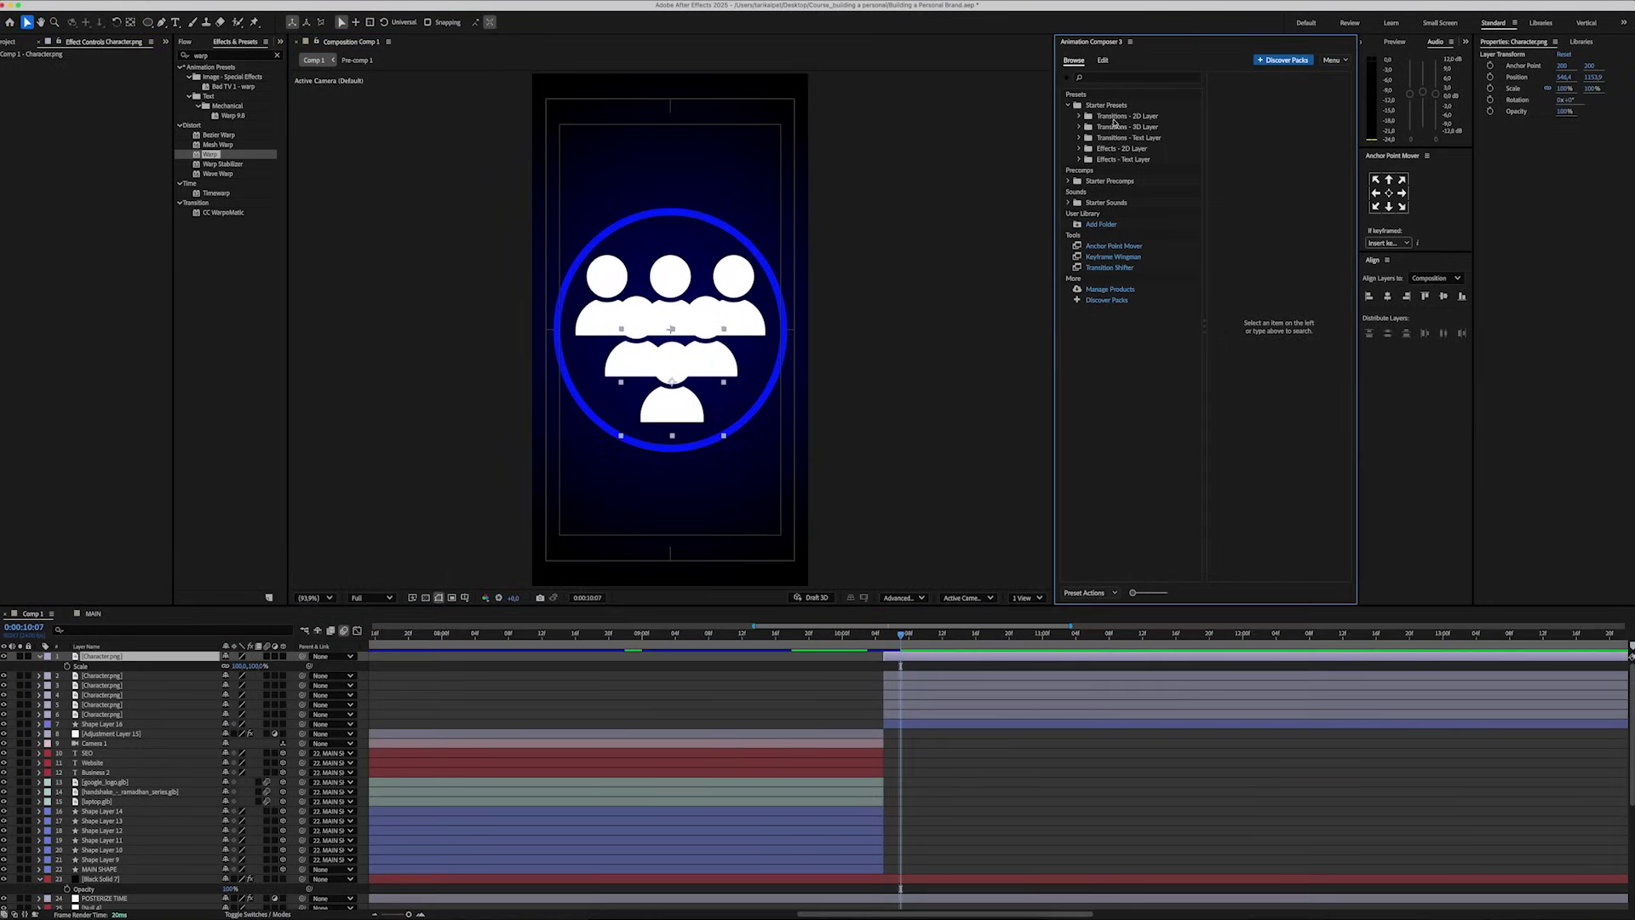
{"action": "left_click", "coordinate": [1117, 115]}
{"action": "left_click", "coordinate": [1241, 332]}
{"action": "left_click", "coordinate": [1239, 592]}
{"action": "left_click", "coordinate": [958, 685]}
{"action": "left_click", "coordinate": [950, 722], "text": "shift"}
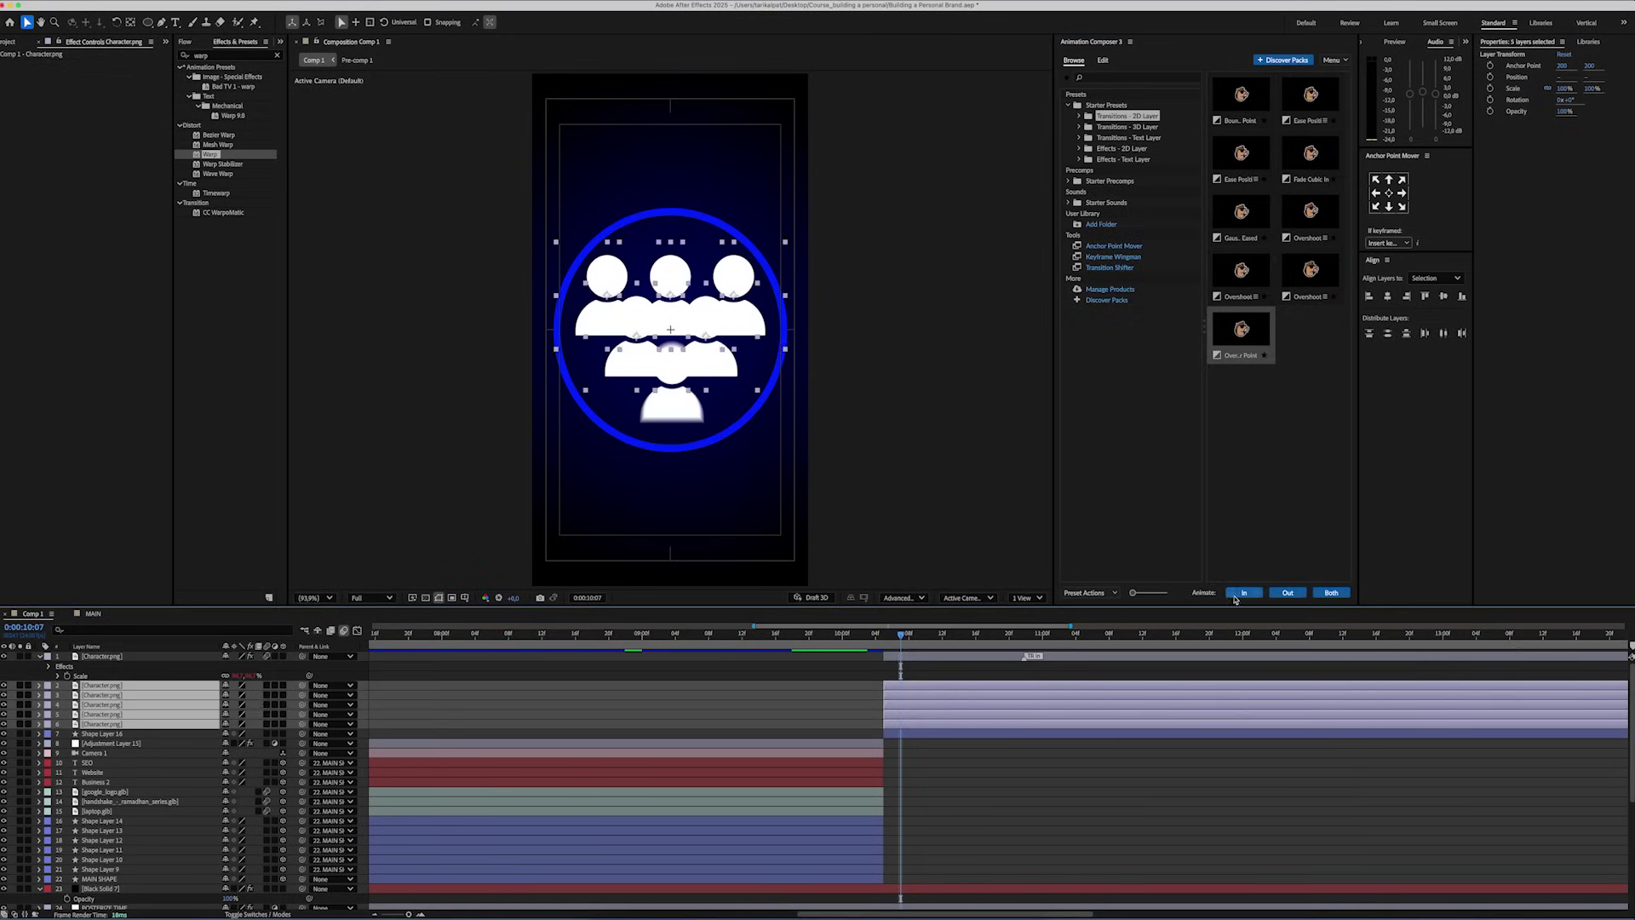
{"action": "left_click", "coordinate": [1242, 593]}
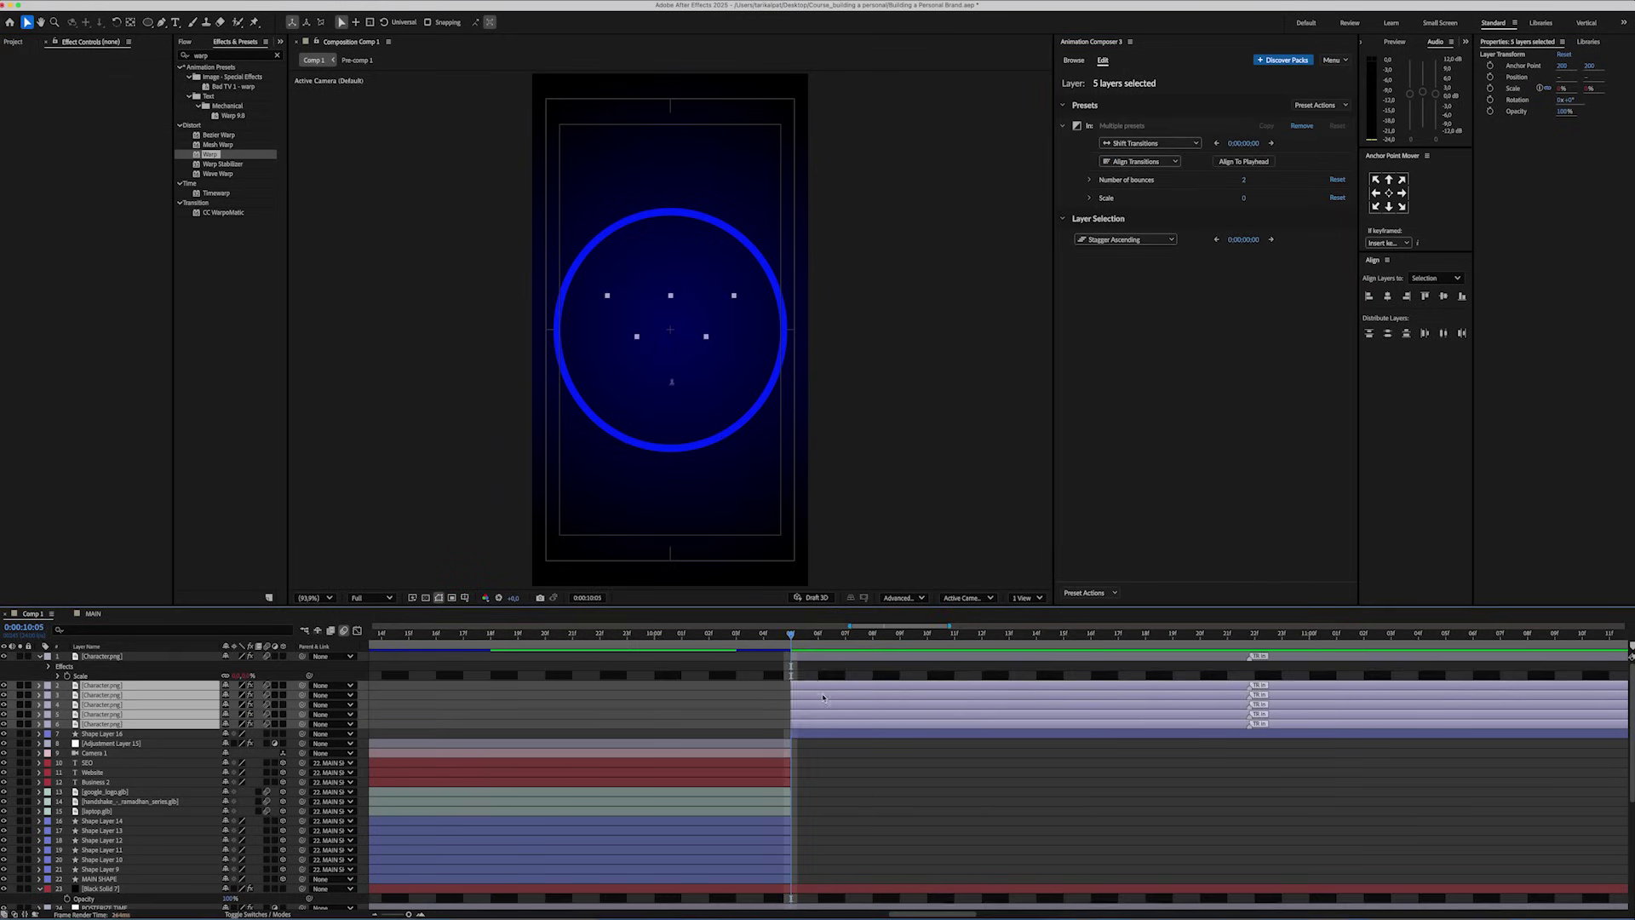
Stagger the six Character.png layers in time so the icons start one after another from 10:05.
{"action": "left_click", "coordinate": [865, 687], "text": "super"}
{"action": "left_click_drag", "start_coordinate": [812, 713], "coordinate": [942, 714]}
{"action": "key", "text": "minus"}
{"action": "left_click", "coordinate": [916, 695], "text": "super"}
{"action": "left_click", "coordinate": [928, 705], "text": "super"}
{"action": "left_click", "coordinate": [941, 715], "text": "super"}
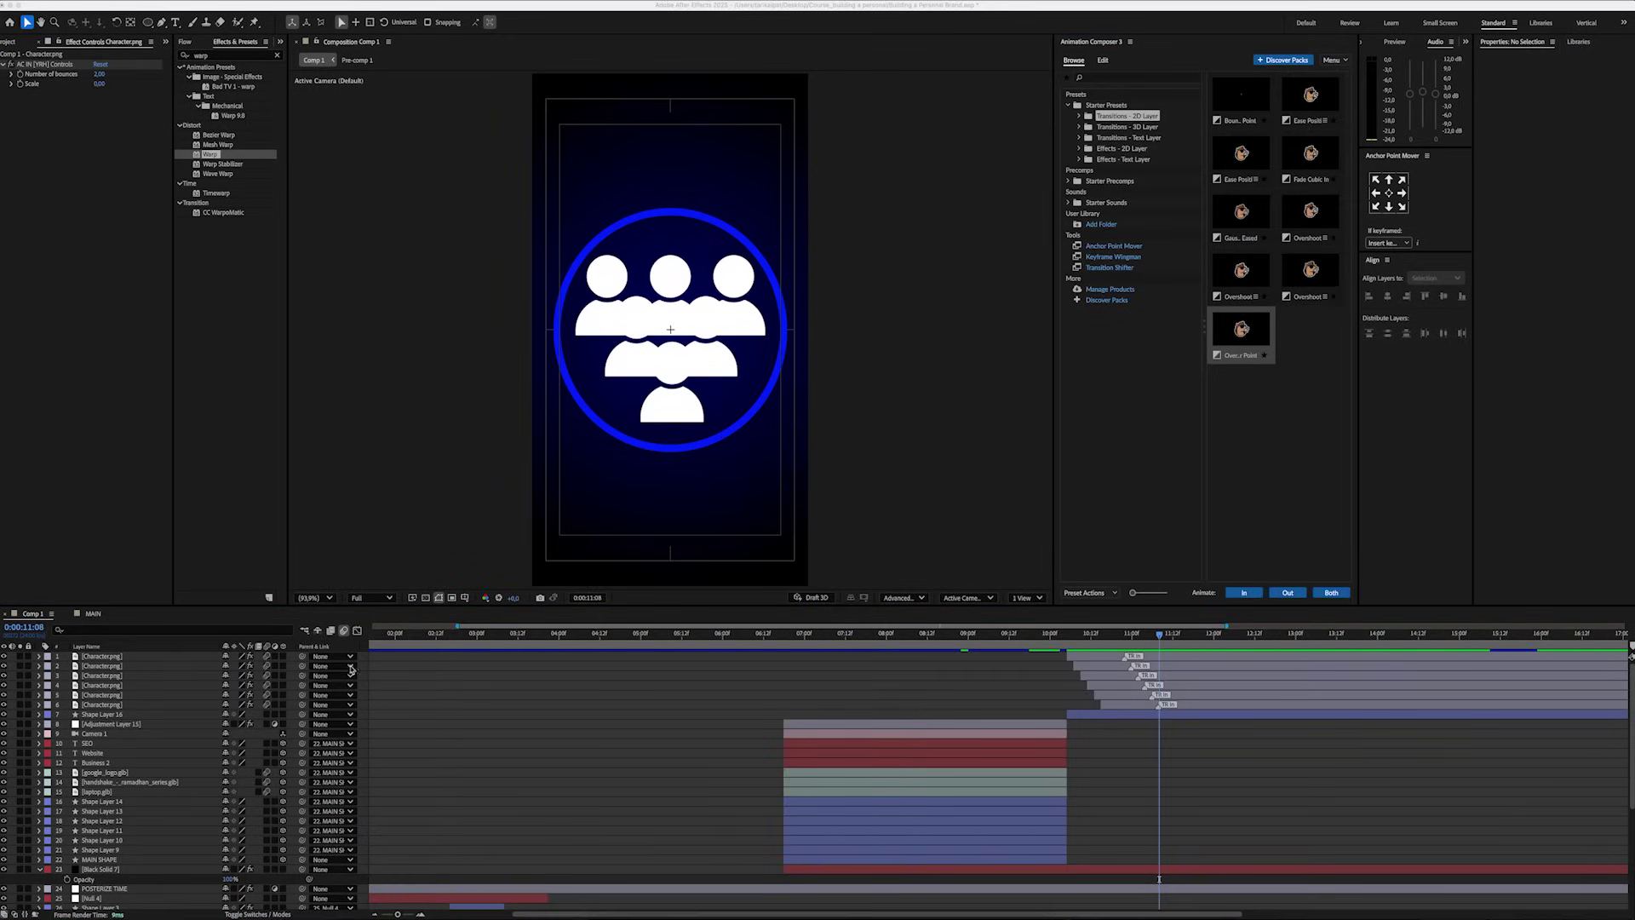
Add a 50 mm two-node camera and set a two-view layout with the second view as Custom View 1.
{"action": "left_click", "coordinate": [553, 728]}
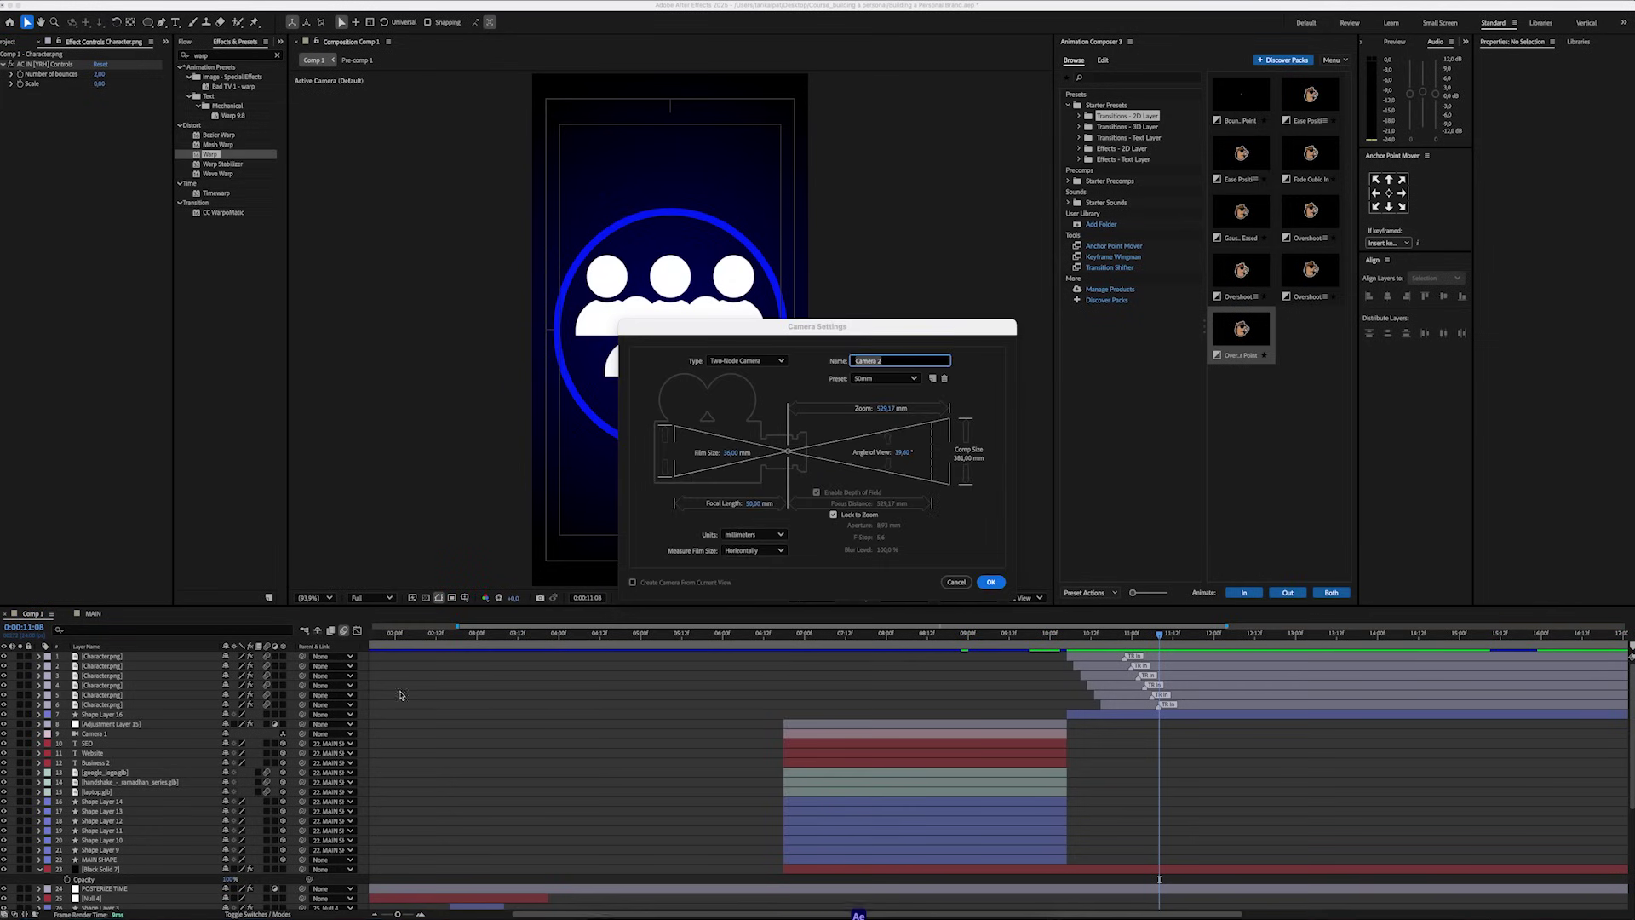
{"action": "left_click", "coordinate": [991, 583]}
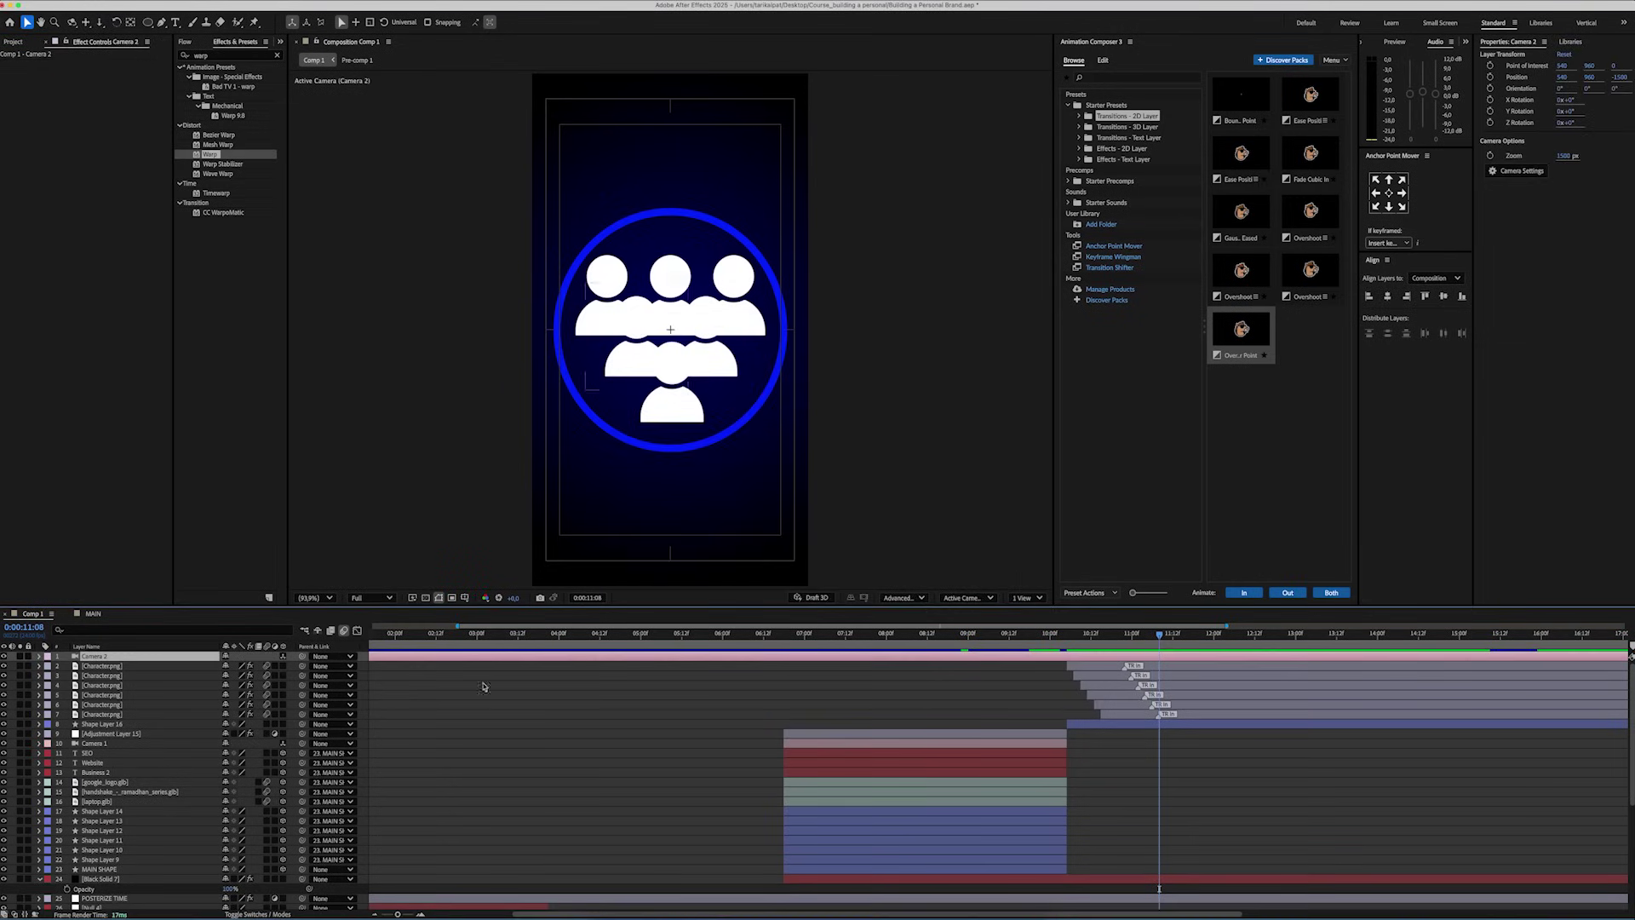
{"action": "left_click", "coordinate": [1017, 599]}
{"action": "left_click", "coordinate": [1013, 630]}
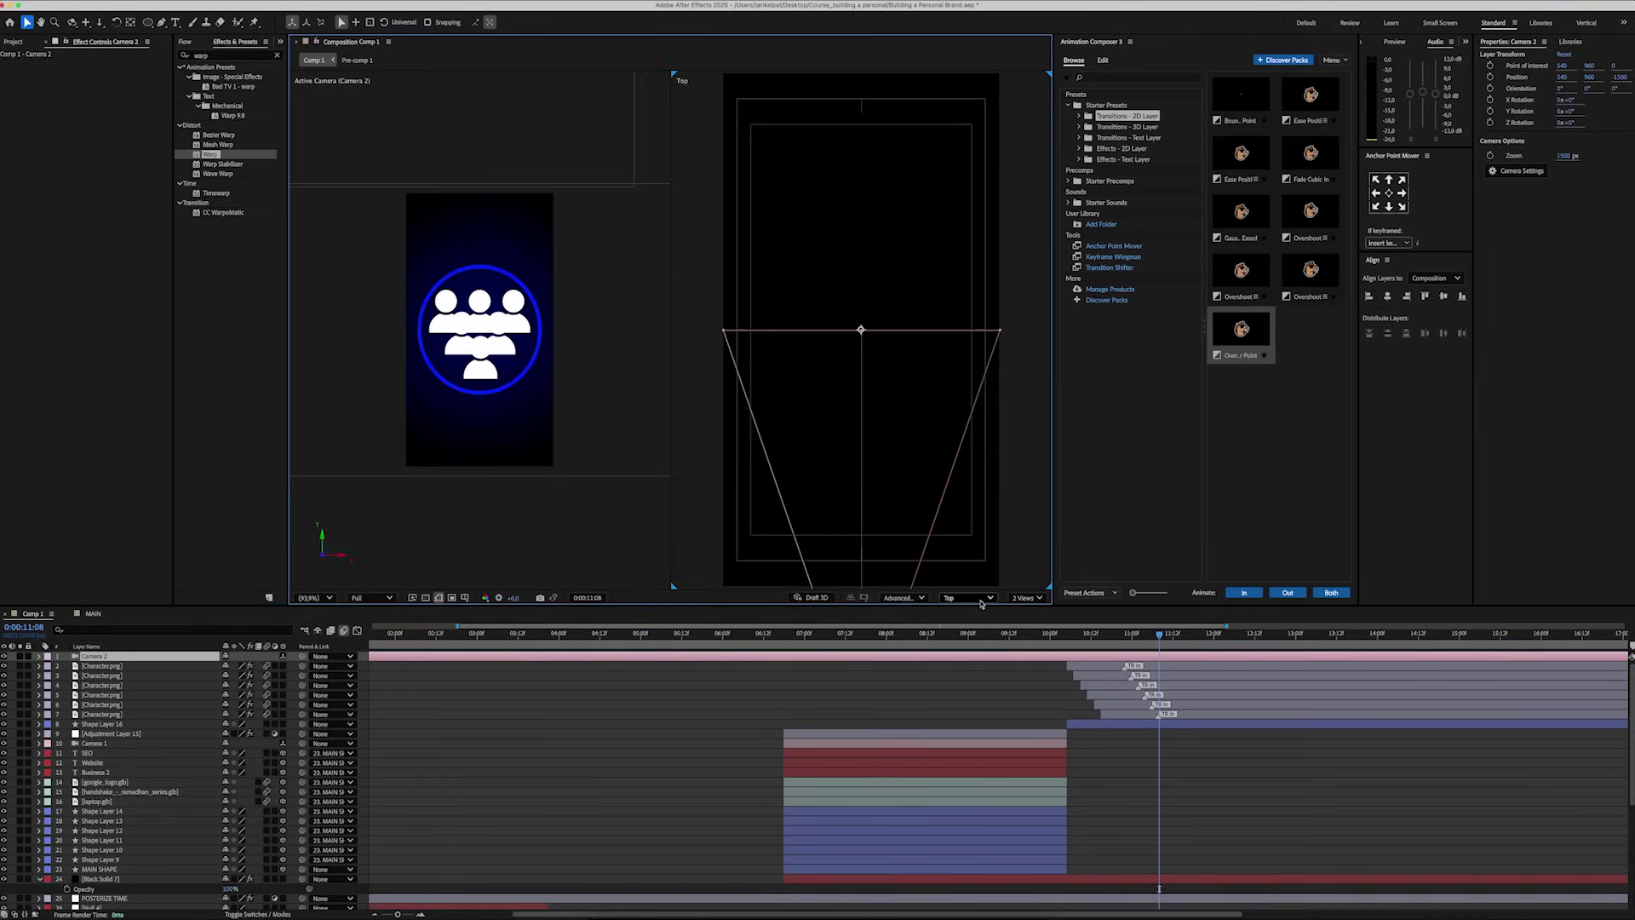
{"action": "left_click", "coordinate": [981, 599]}
{"action": "left_click", "coordinate": [973, 771]}
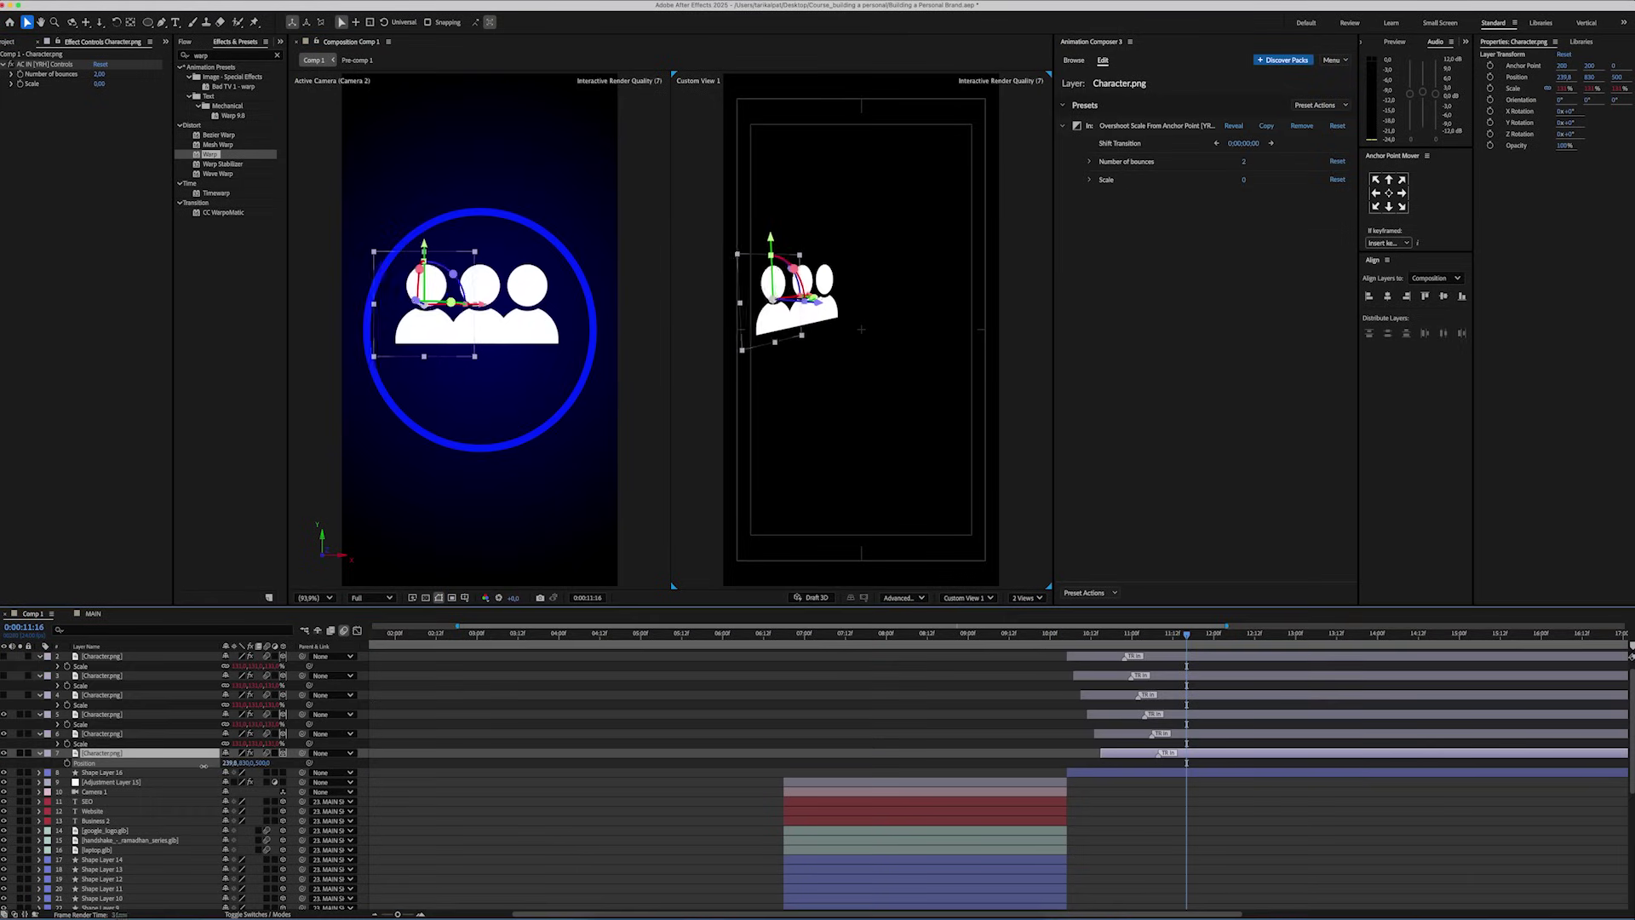
Show the hidden character icons row by row and reposition them in 3D space at different depths inside the circle.
{"action": "key", "text": "ctrl+Up"}
{"action": "key", "text": "ctrl+Up"}
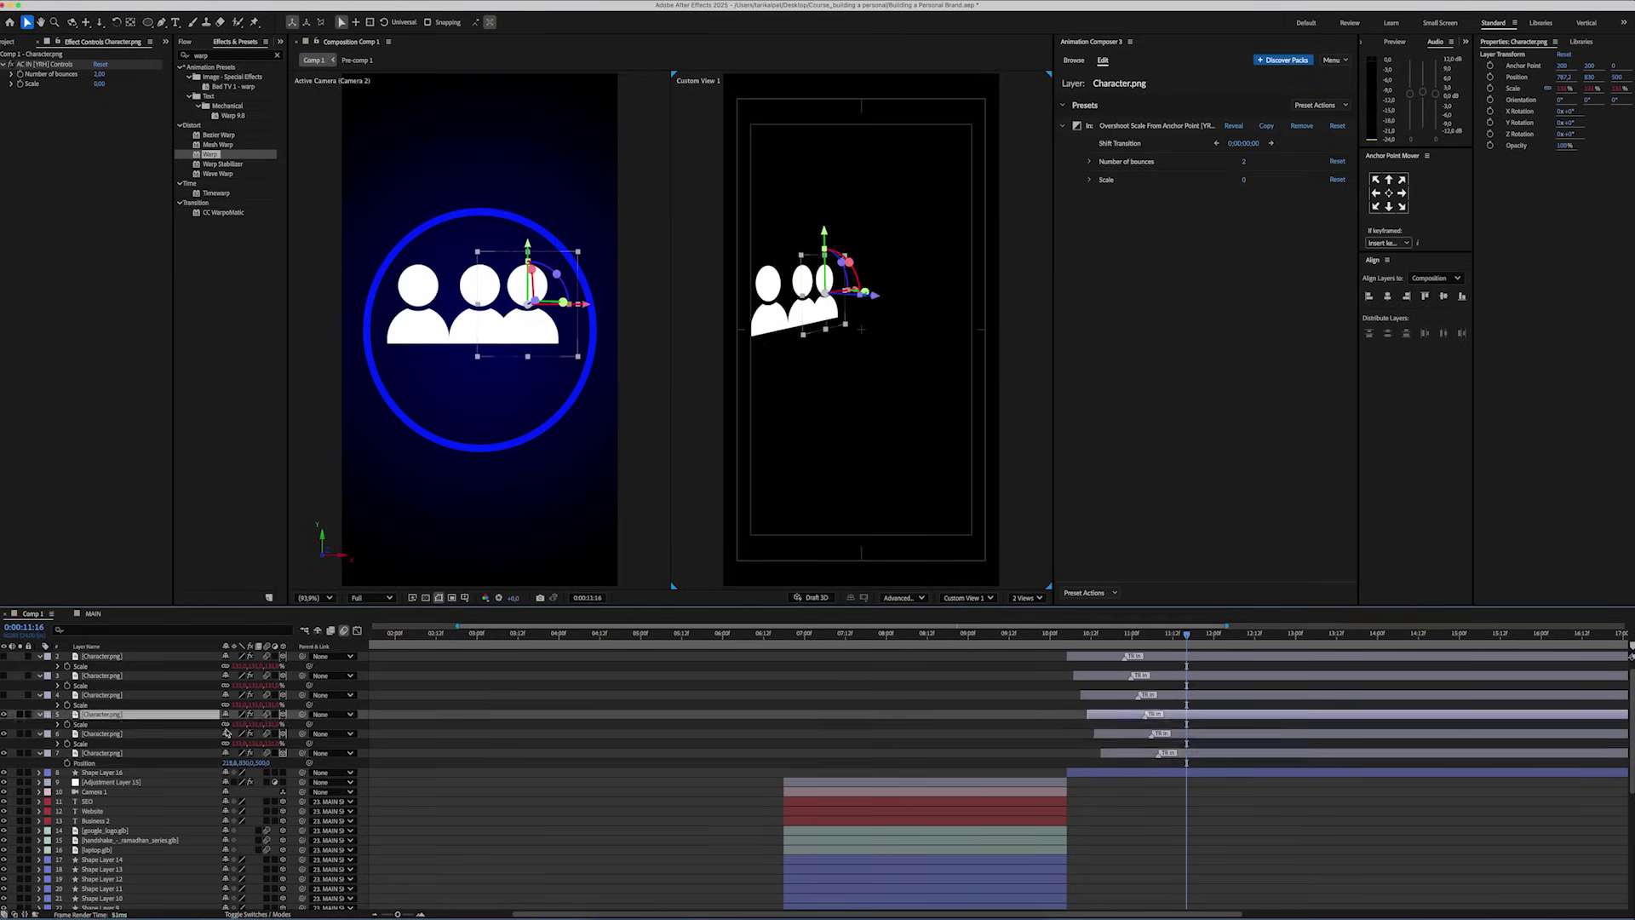
{"action": "left_click", "coordinate": [5, 695]}
{"action": "left_click", "coordinate": [102, 694]}
{"action": "key", "text": "p"}
{"action": "key", "text": "ctrl+Up"}
{"action": "key", "text": "ctrl+v"}
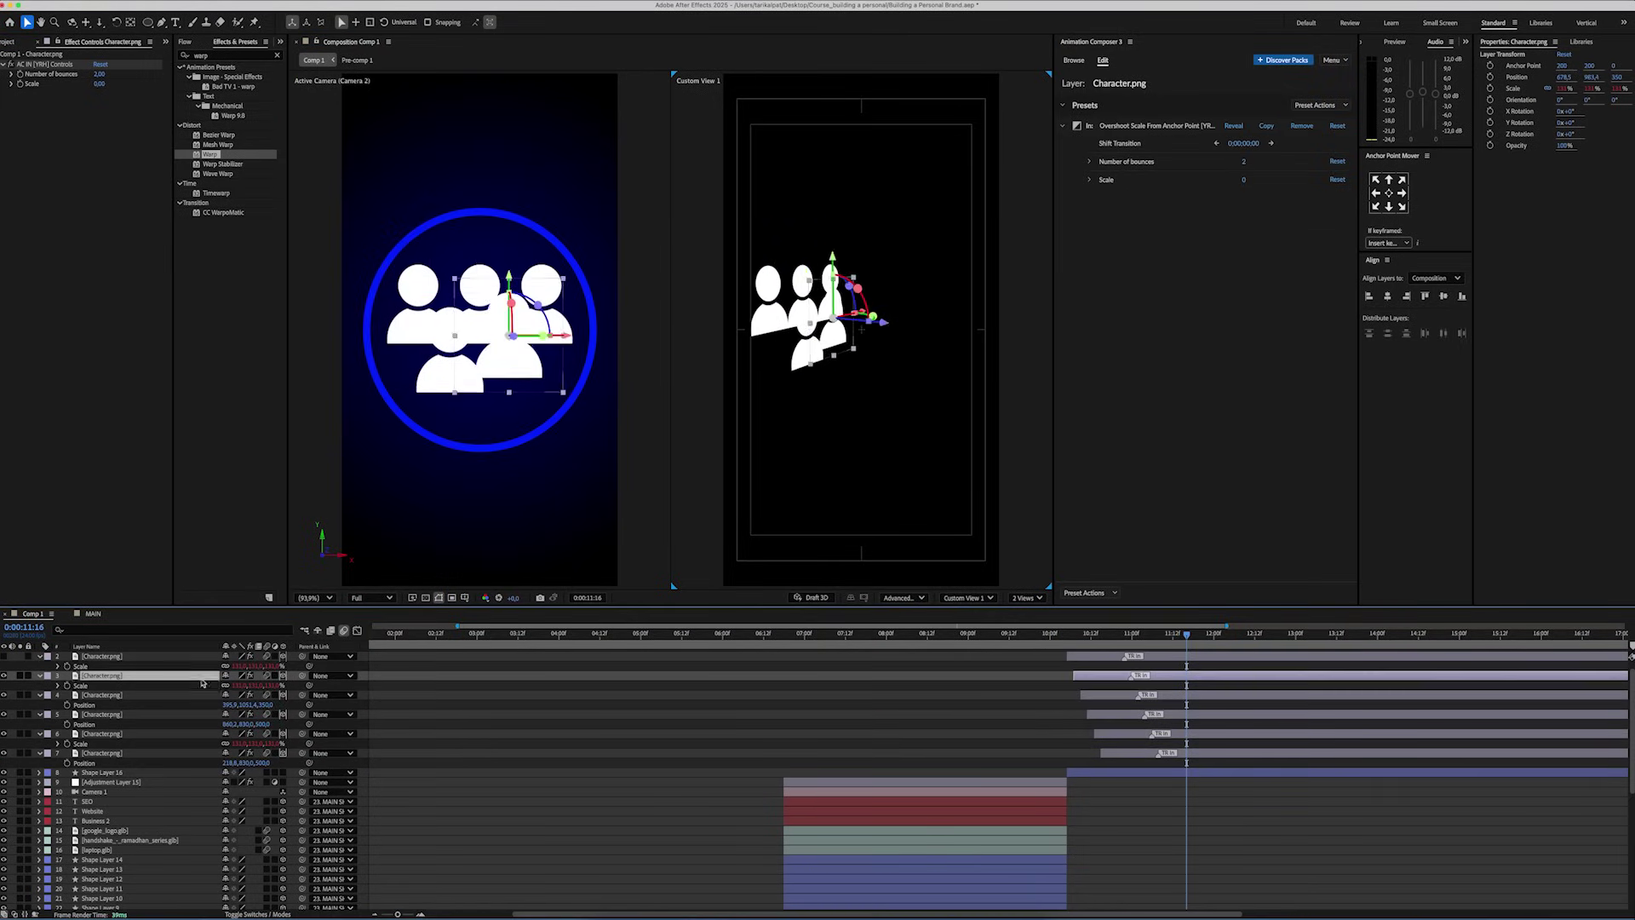
{"action": "key", "text": "ctrl+Up"}
{"action": "key", "text": "ctrl+v"}
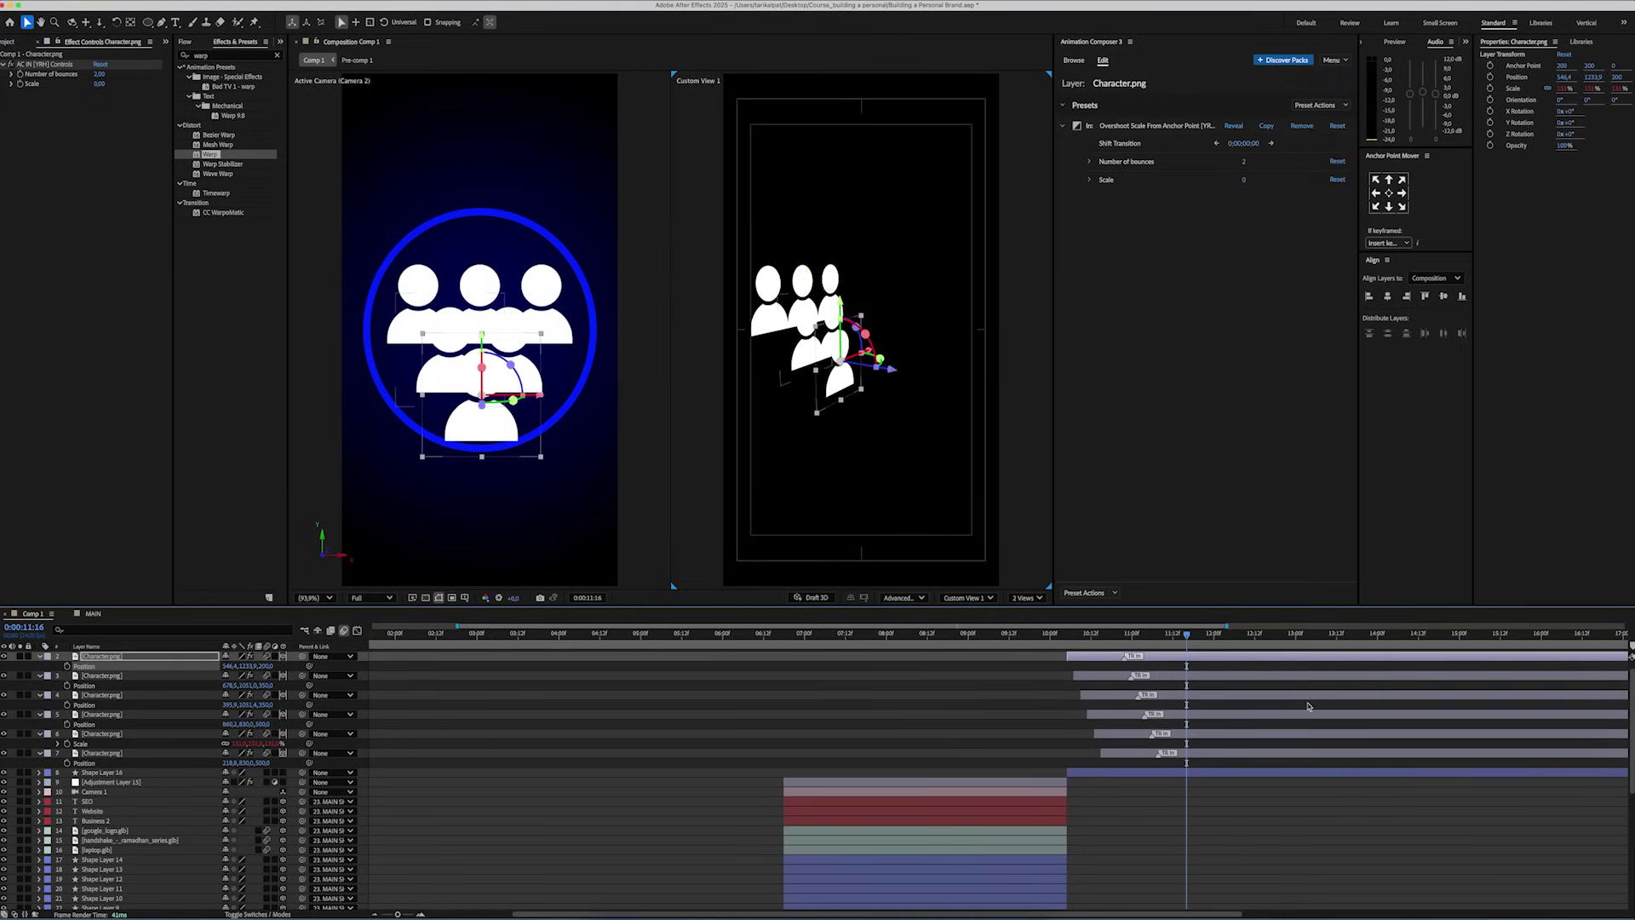
Duplicate the lowest character icon and apply a Fill effect with a blue color to the copy.
{"action": "key", "text": "super+d"}
{"action": "key", "text": "super+z"}
{"action": "key", "text": "super+d"}
{"action": "left_click", "coordinate": [204, 56]}
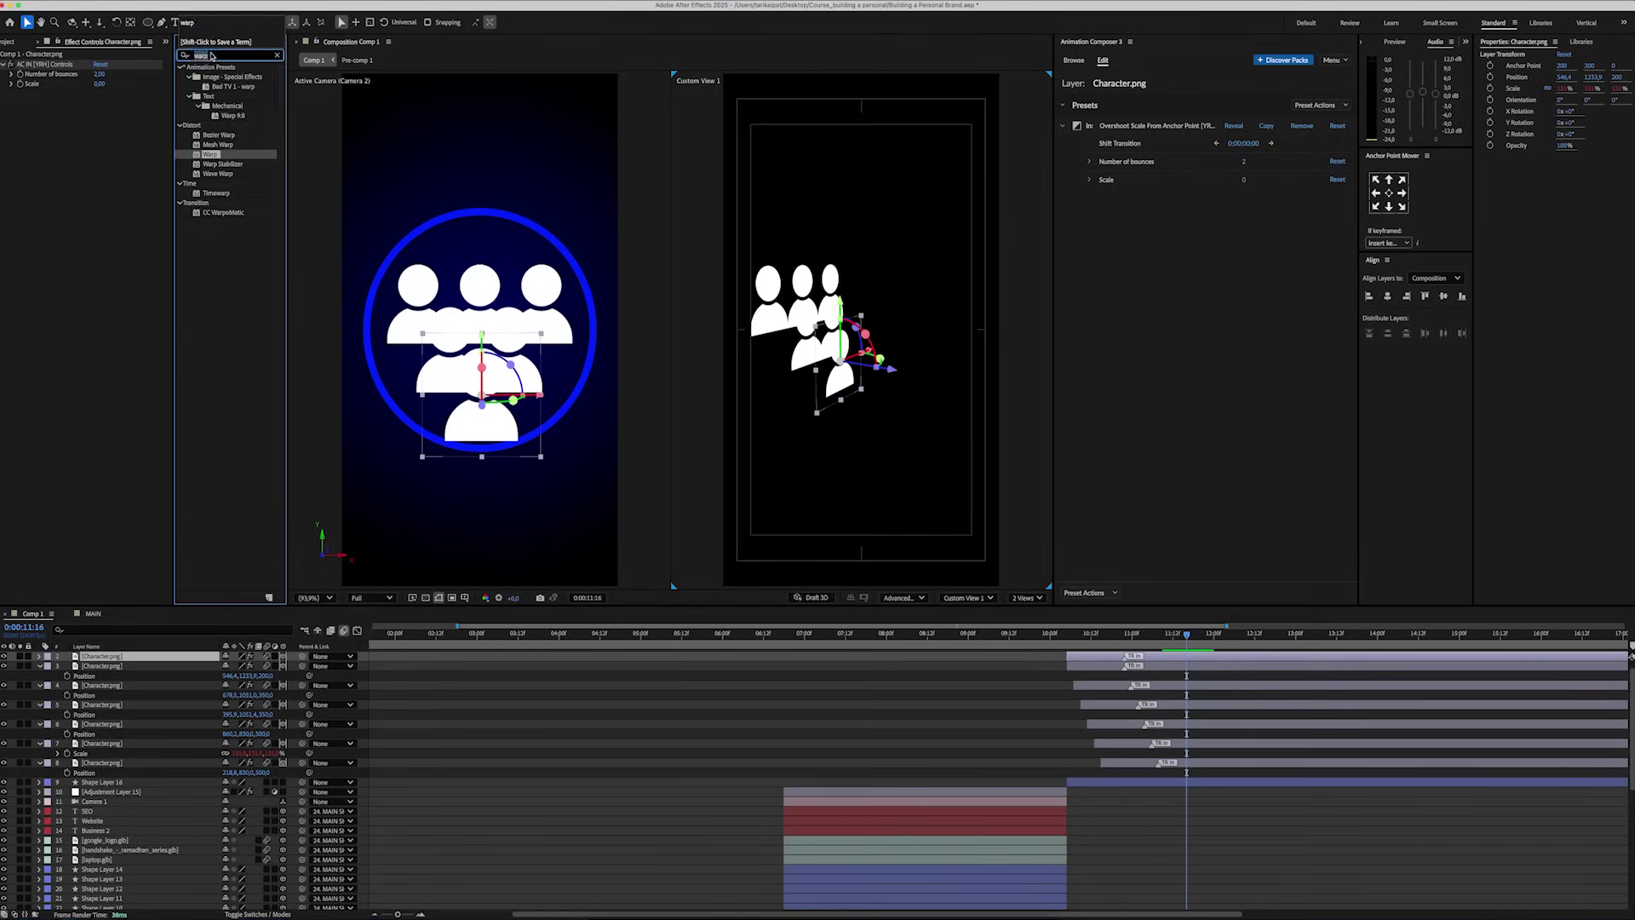
{"action": "type", "text": "fill"}
{"action": "double_click", "coordinate": [217, 135]}
{"action": "left_click", "coordinate": [100, 123]}
{"action": "left_click", "coordinate": [841, 441]}
{"action": "left_click", "coordinate": [927, 398]}
Enlarge the blue icon, place its layer beneath the white icons, and raise it behind the group at Z position 882.
{"action": "left_click_drag", "start_coordinate": [243, 676], "coordinate": [281, 675]}
{"action": "left_click_drag", "start_coordinate": [111, 665], "coordinate": [110, 799]}
{"action": "key", "text": "p"}
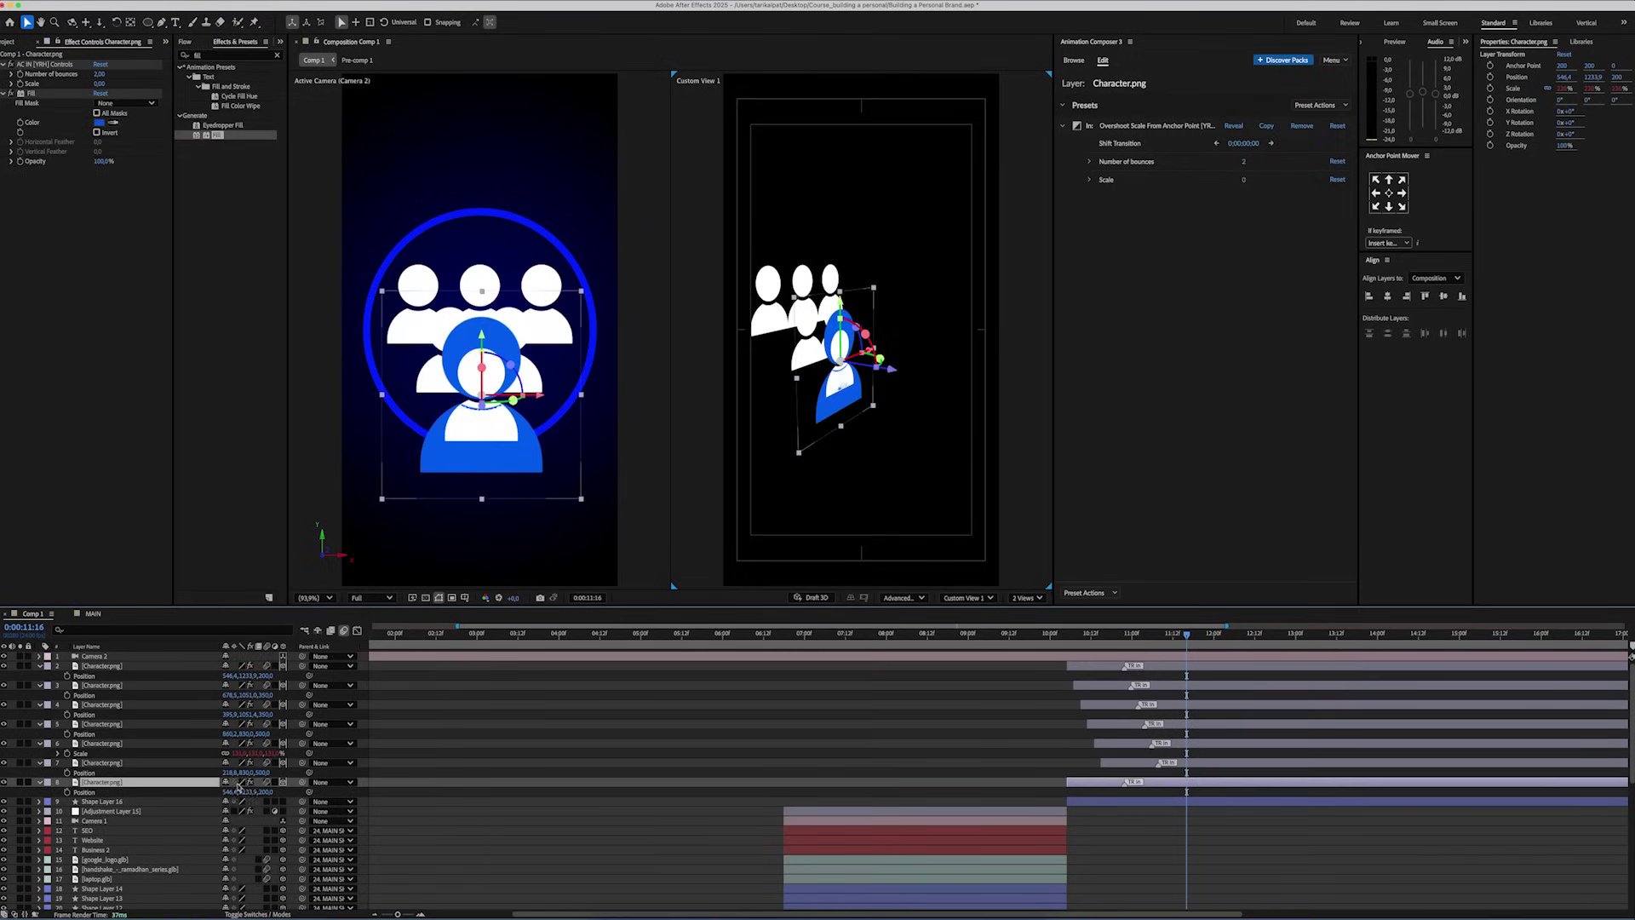
{"action": "left_click_drag", "start_coordinate": [246, 791], "coordinate": [207, 792]}
{"action": "left_click", "coordinate": [261, 792]}
{"action": "type", "text": "882"}
{"action": "key", "text": "Return"}
{"action": "left_click_drag", "start_coordinate": [802, 271], "coordinate": [803, 223]}
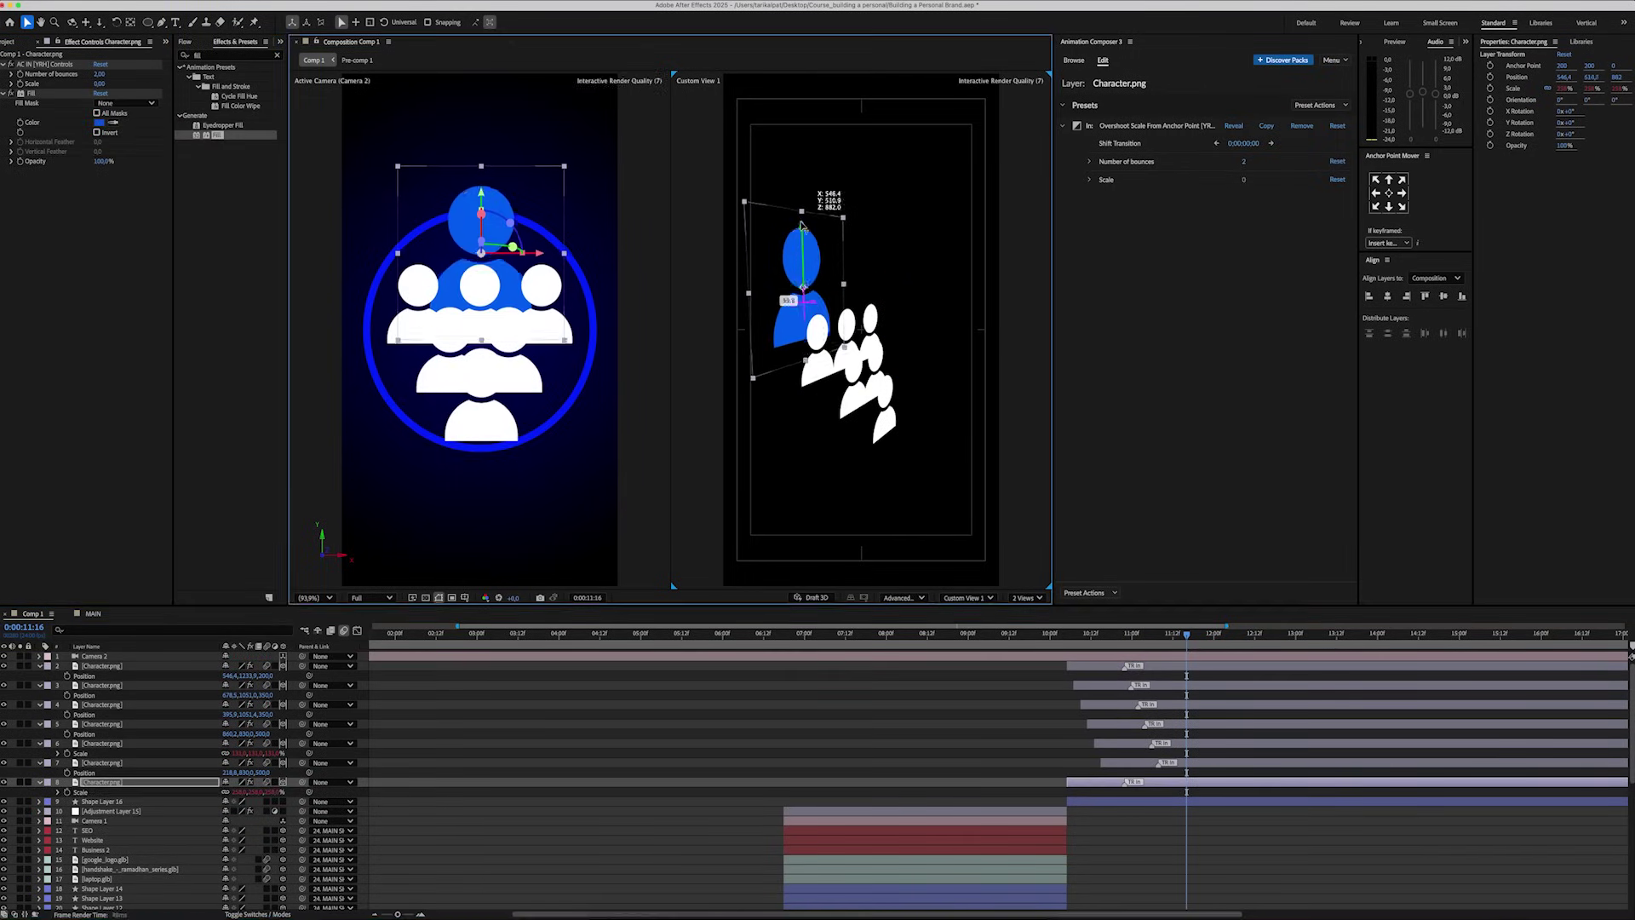
{"action": "key", "text": "s"}
{"action": "left_click_drag", "start_coordinate": [240, 792], "coordinate": [272, 792]}
{"action": "left_click_drag", "start_coordinate": [802, 227], "coordinate": [802, 220]}
Add a soft Drop Shadow and a Deep Glow effect with radius 40 to the blue character icon.
{"action": "left_click", "coordinate": [204, 55]}
{"action": "type", "text": "drop s"}
{"action": "double_click", "coordinate": [230, 105]}
{"action": "mouse_move", "coordinate": [105, 217]}
{"action": "left_mouse_down"}
{"action": "mouse_move", "coordinate": [66, 203]}
{"action": "mouse_move", "coordinate": [115, 232]}
{"action": "left_mouse_up"}
{"action": "left_click", "coordinate": [102, 242]}
{"action": "left_click_drag", "start_coordinate": [220, 76], "coordinate": [100, 295]}
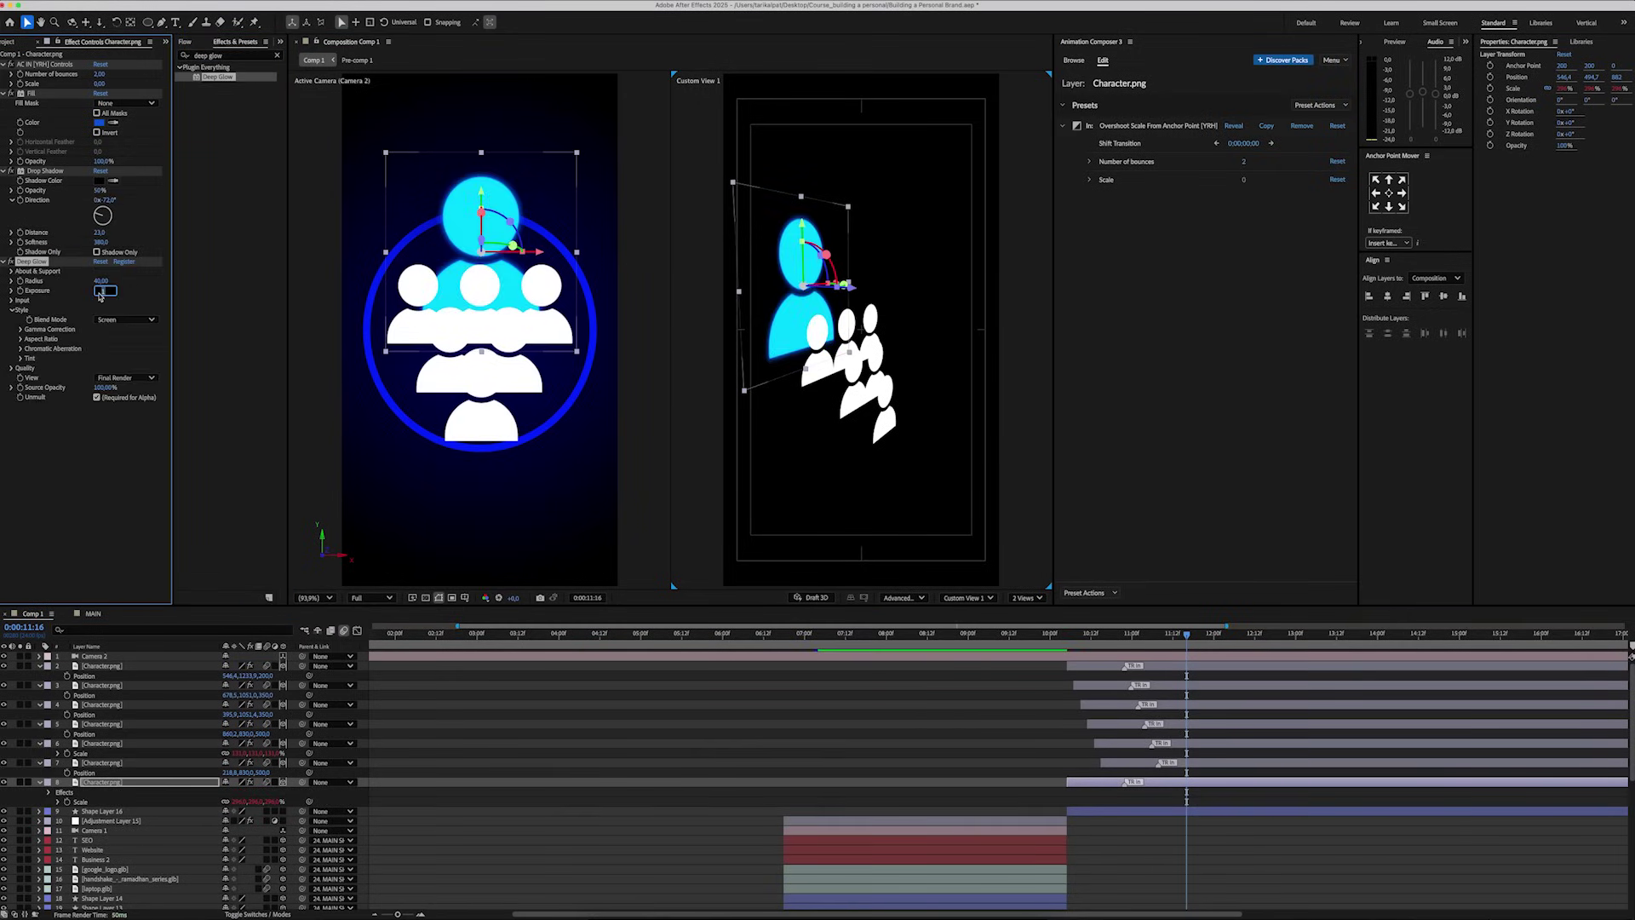
Paste the Drop Shadow onto all the white character icons, and return the composition to a single view.
{"action": "left_click", "coordinate": [124, 763]}
{"action": "key", "text": "super+v"}
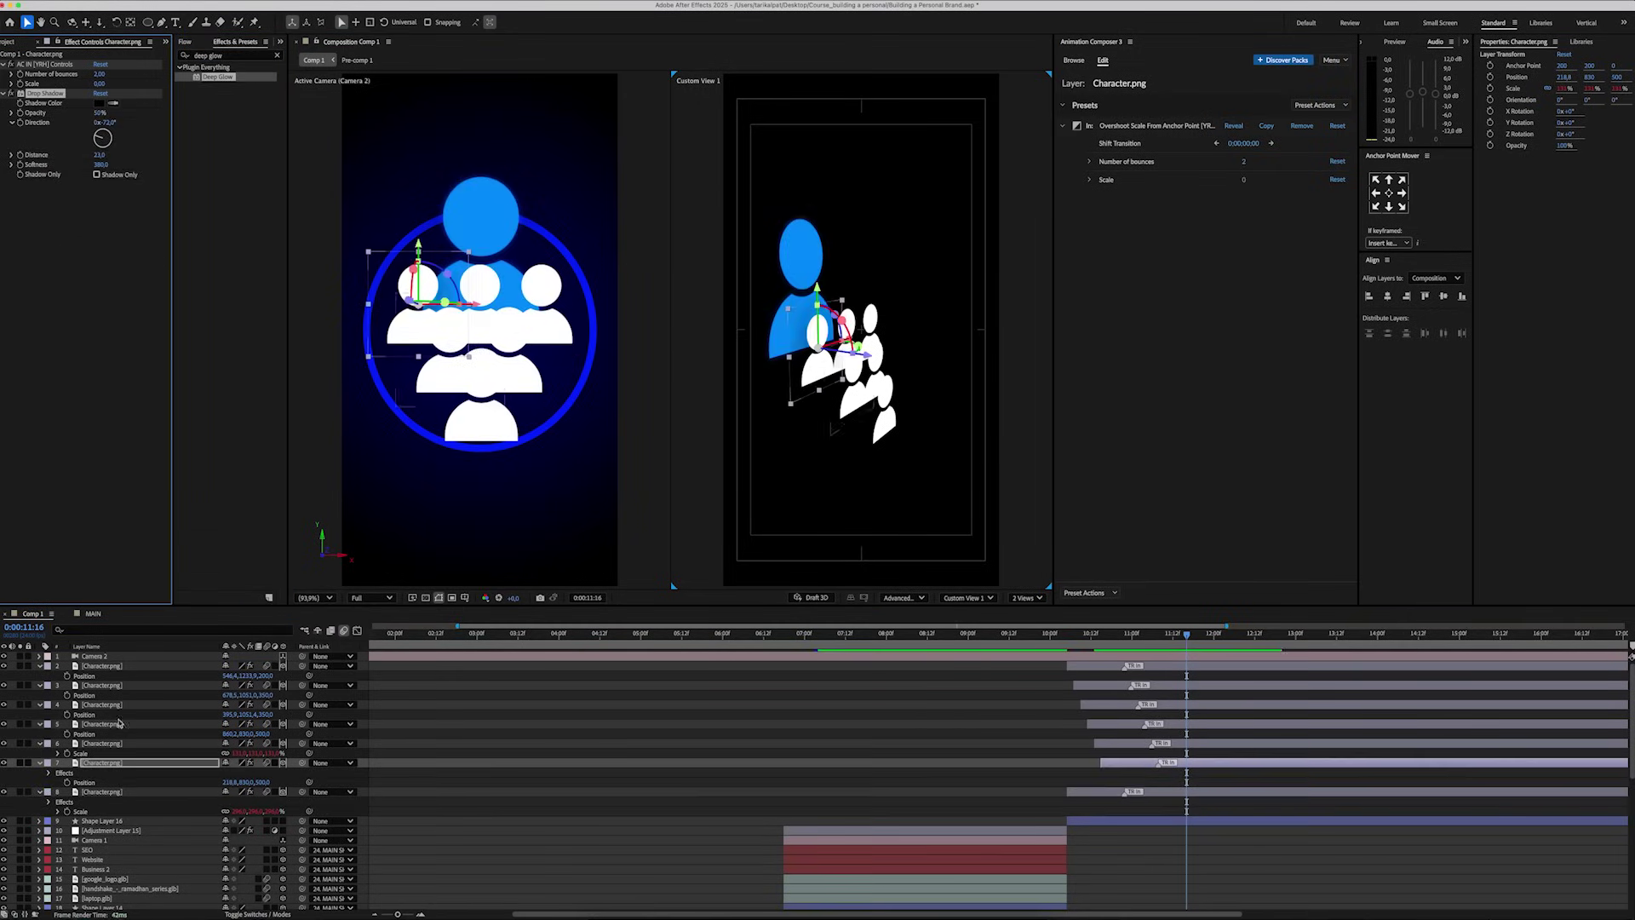
{"action": "left_click", "coordinate": [120, 743]}
{"action": "left_click", "coordinate": [114, 666], "text": "shift"}
{"action": "key", "text": "super+v"}
{"action": "key", "text": "super+a"}
{"action": "key", "text": "u"}
{"action": "left_click", "coordinate": [976, 698]}
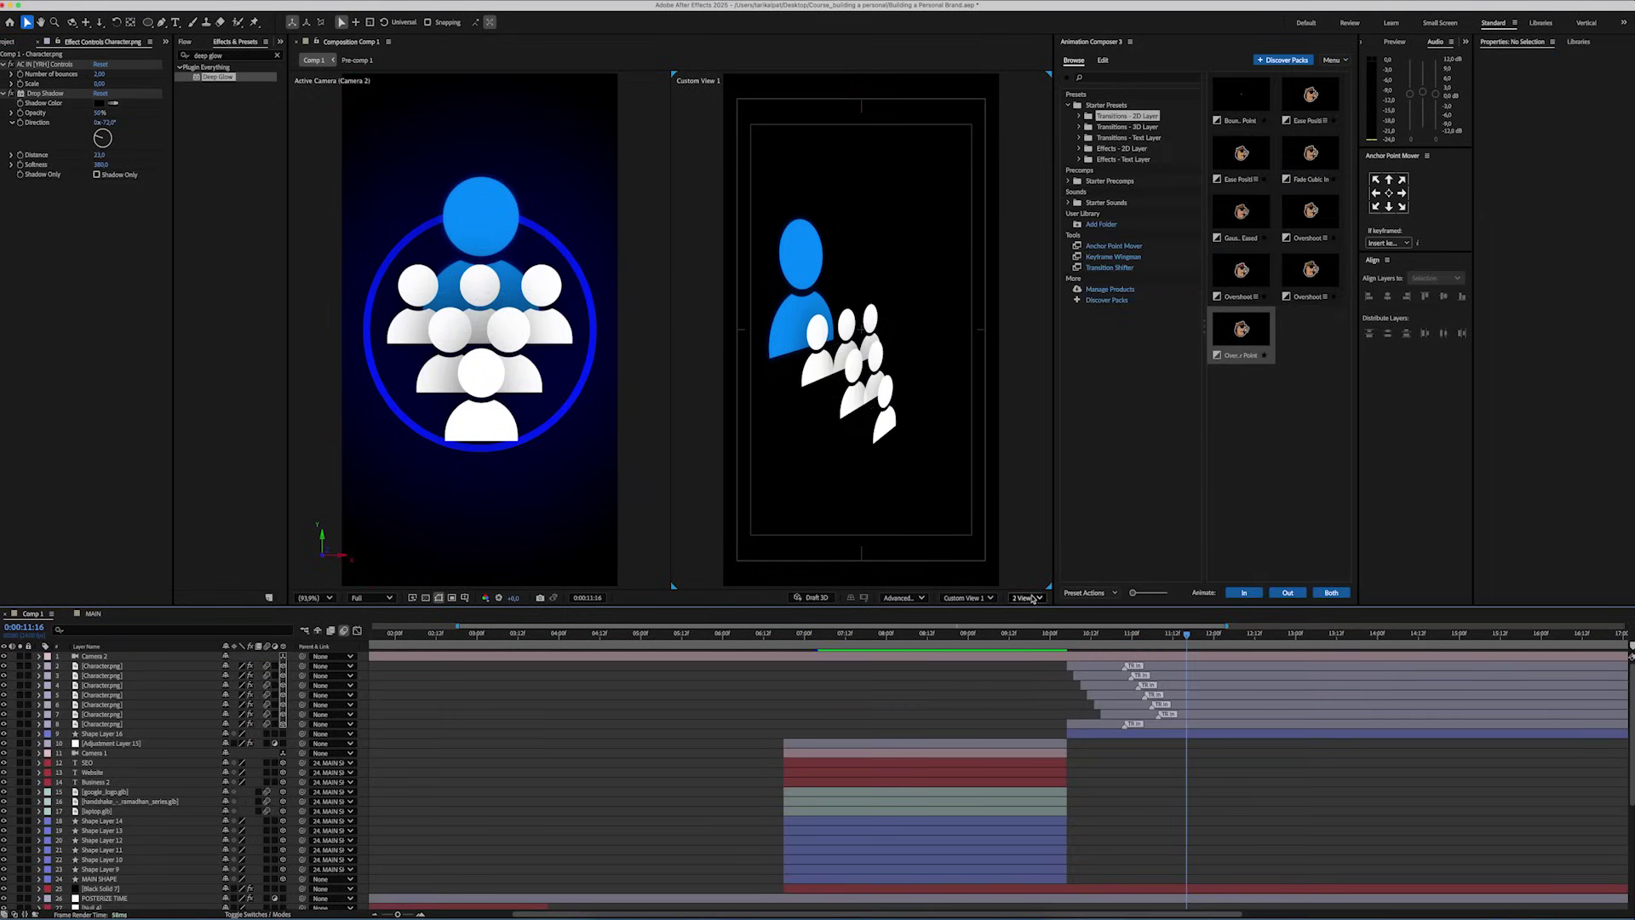
{"action": "left_click", "coordinate": [1033, 598]}
{"action": "left_click", "coordinate": [1022, 582]}
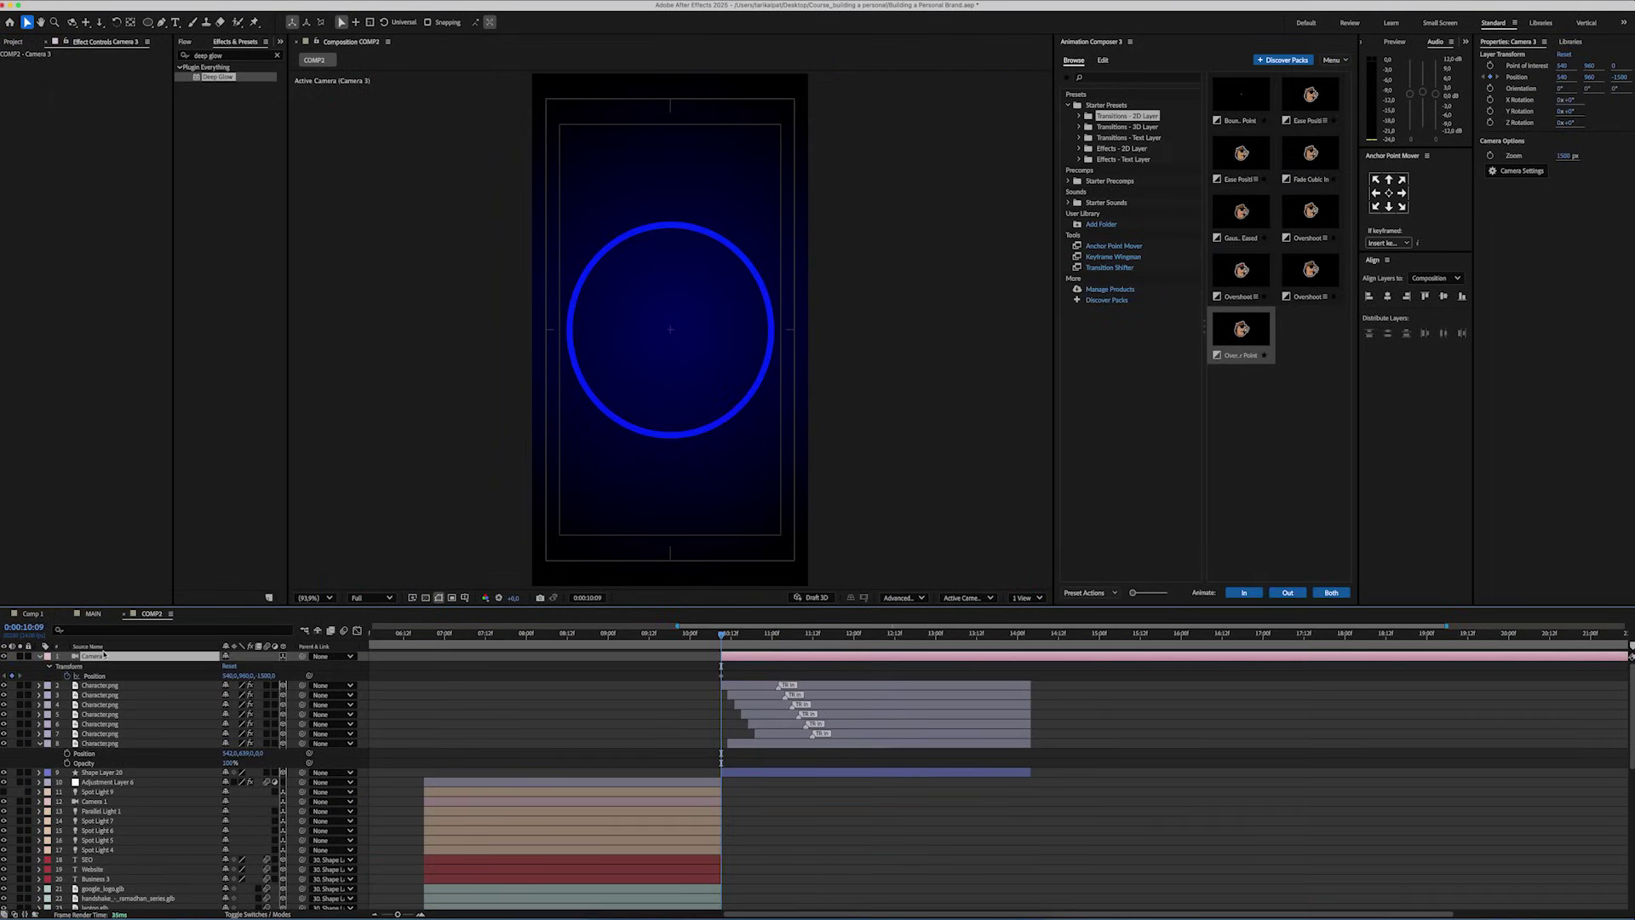
Keyframe a camera push-in with a slight orientation tilt from 10:09 to about 14:02, and ease its keyframes.
{"action": "left_click_drag", "start_coordinate": [721, 635], "coordinate": [874, 636]}
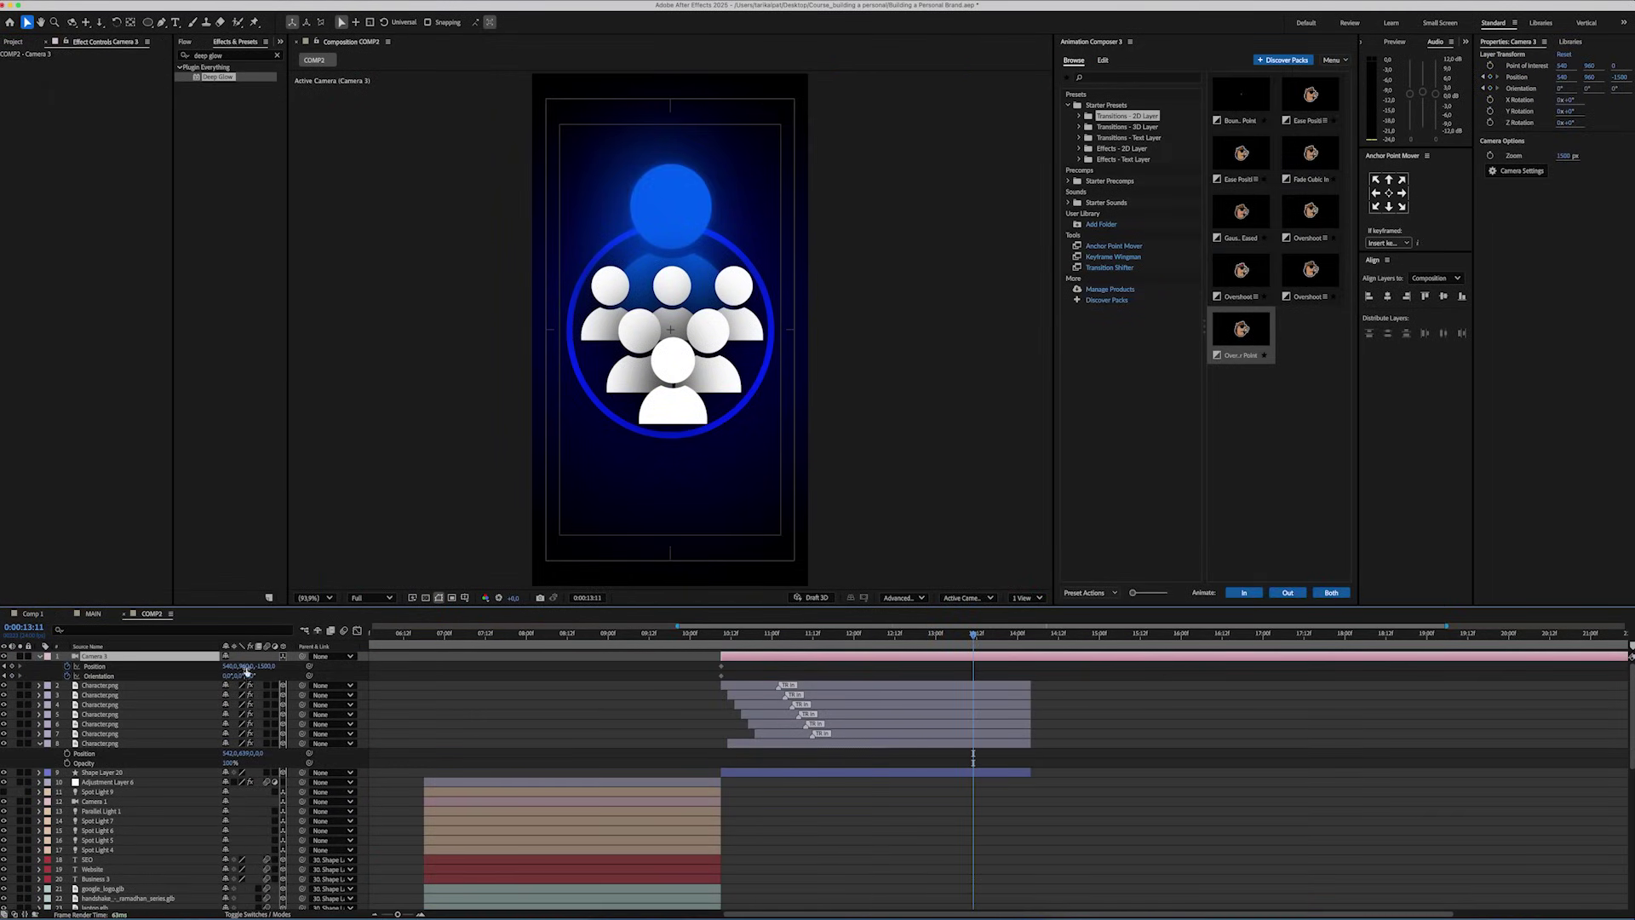
{"action": "left_click_drag", "start_coordinate": [246, 672], "coordinate": [470, 649]}
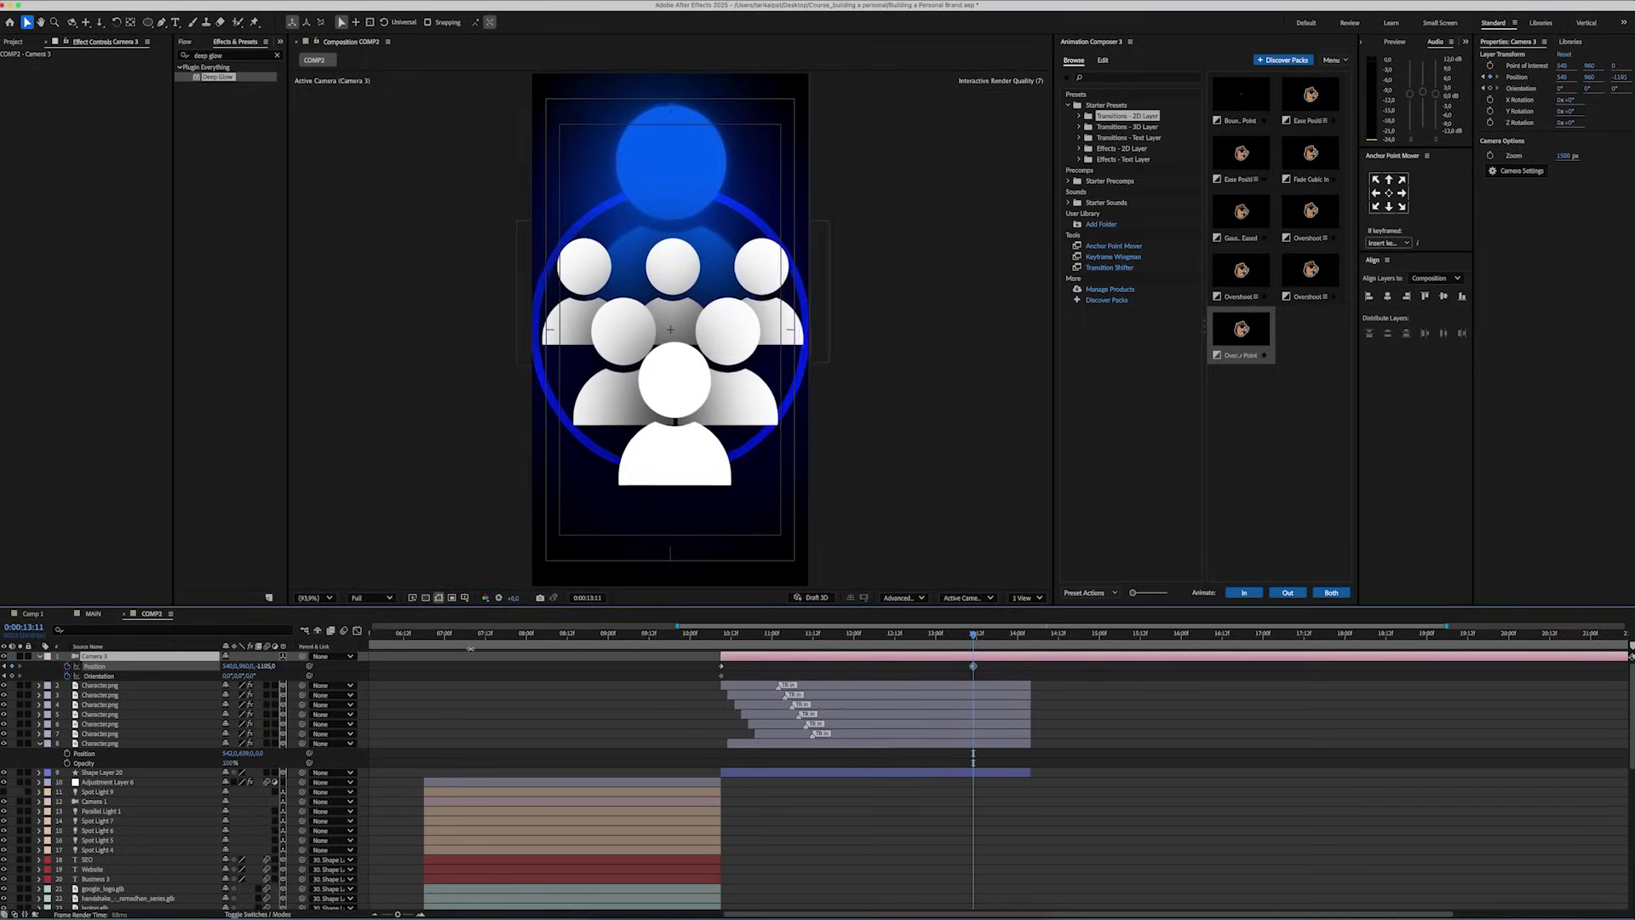
{"action": "left_click_drag", "start_coordinate": [991, 662], "coordinate": [1024, 673]}
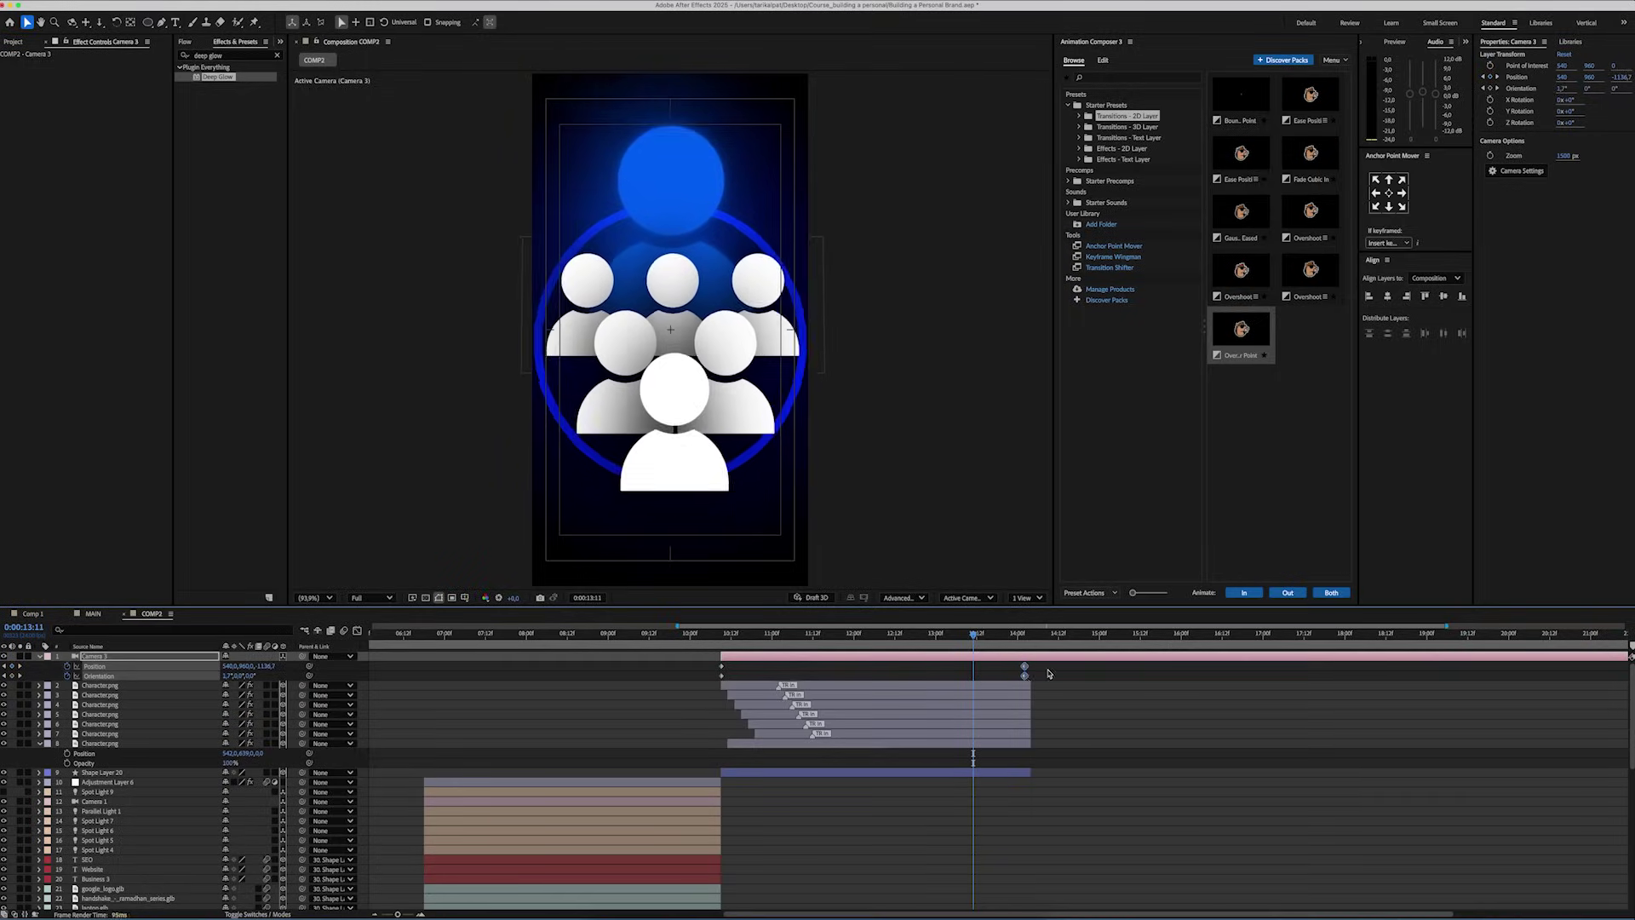
{"action": "key", "text": "F9"}
{"action": "key", "text": "shift+F3"}
{"action": "left_click_drag", "start_coordinate": [781, 872], "coordinate": [800, 871]}
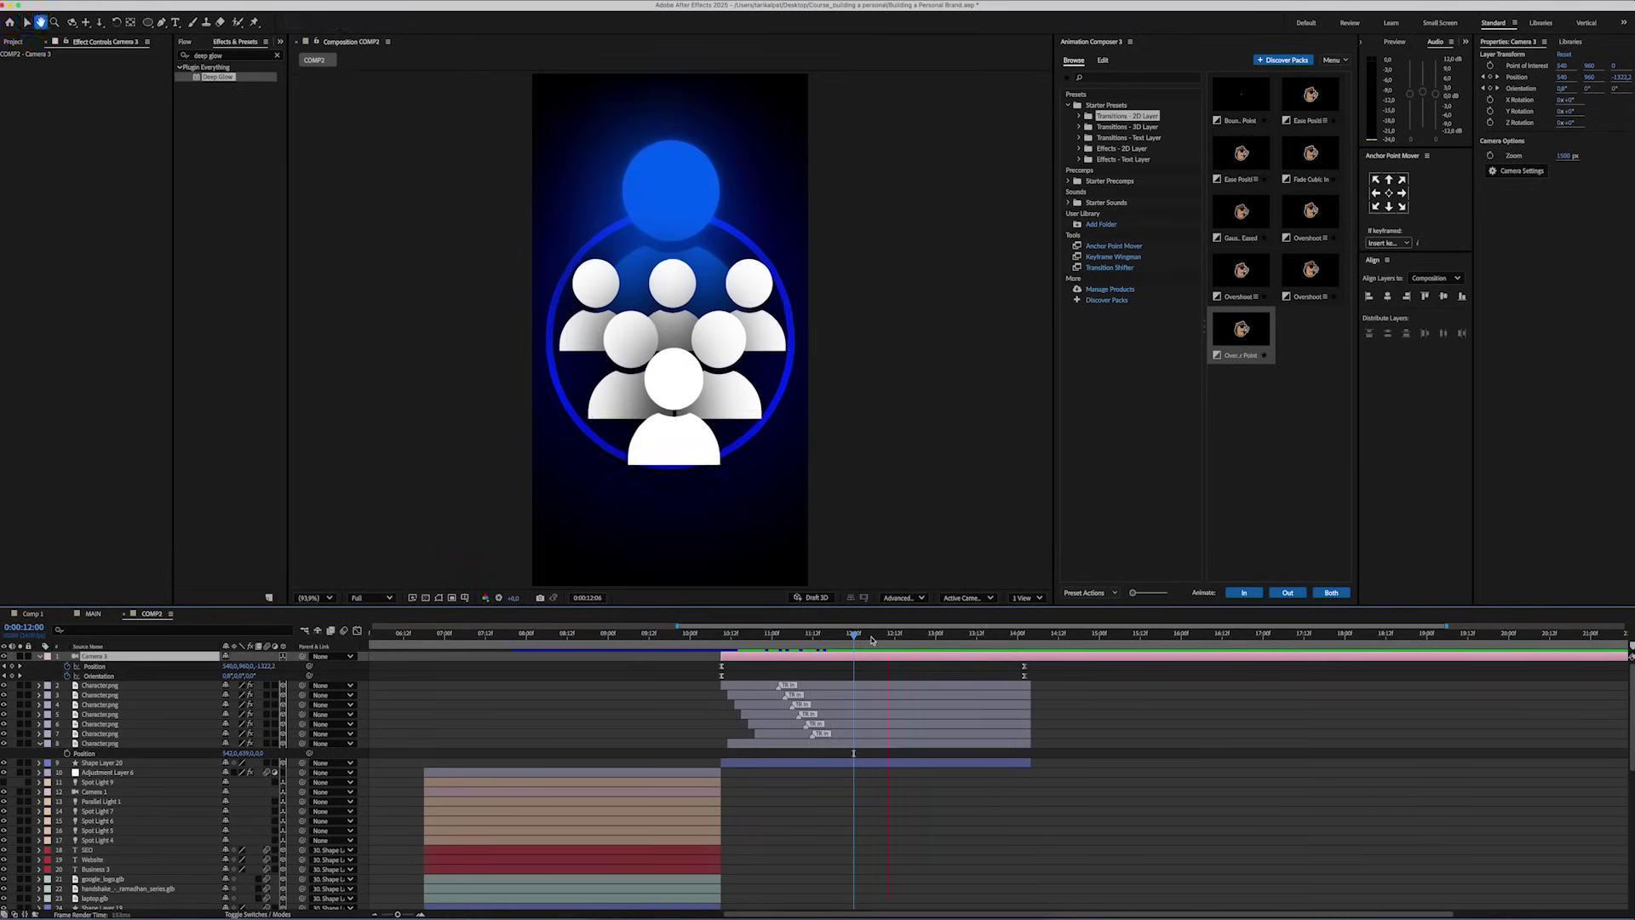
Keyframe the blue icon's position so it rises from behind the group starting at 12:06, ease the motion and preview it.
{"action": "left_click", "coordinate": [153, 744]}
{"action": "key", "text": "p"}
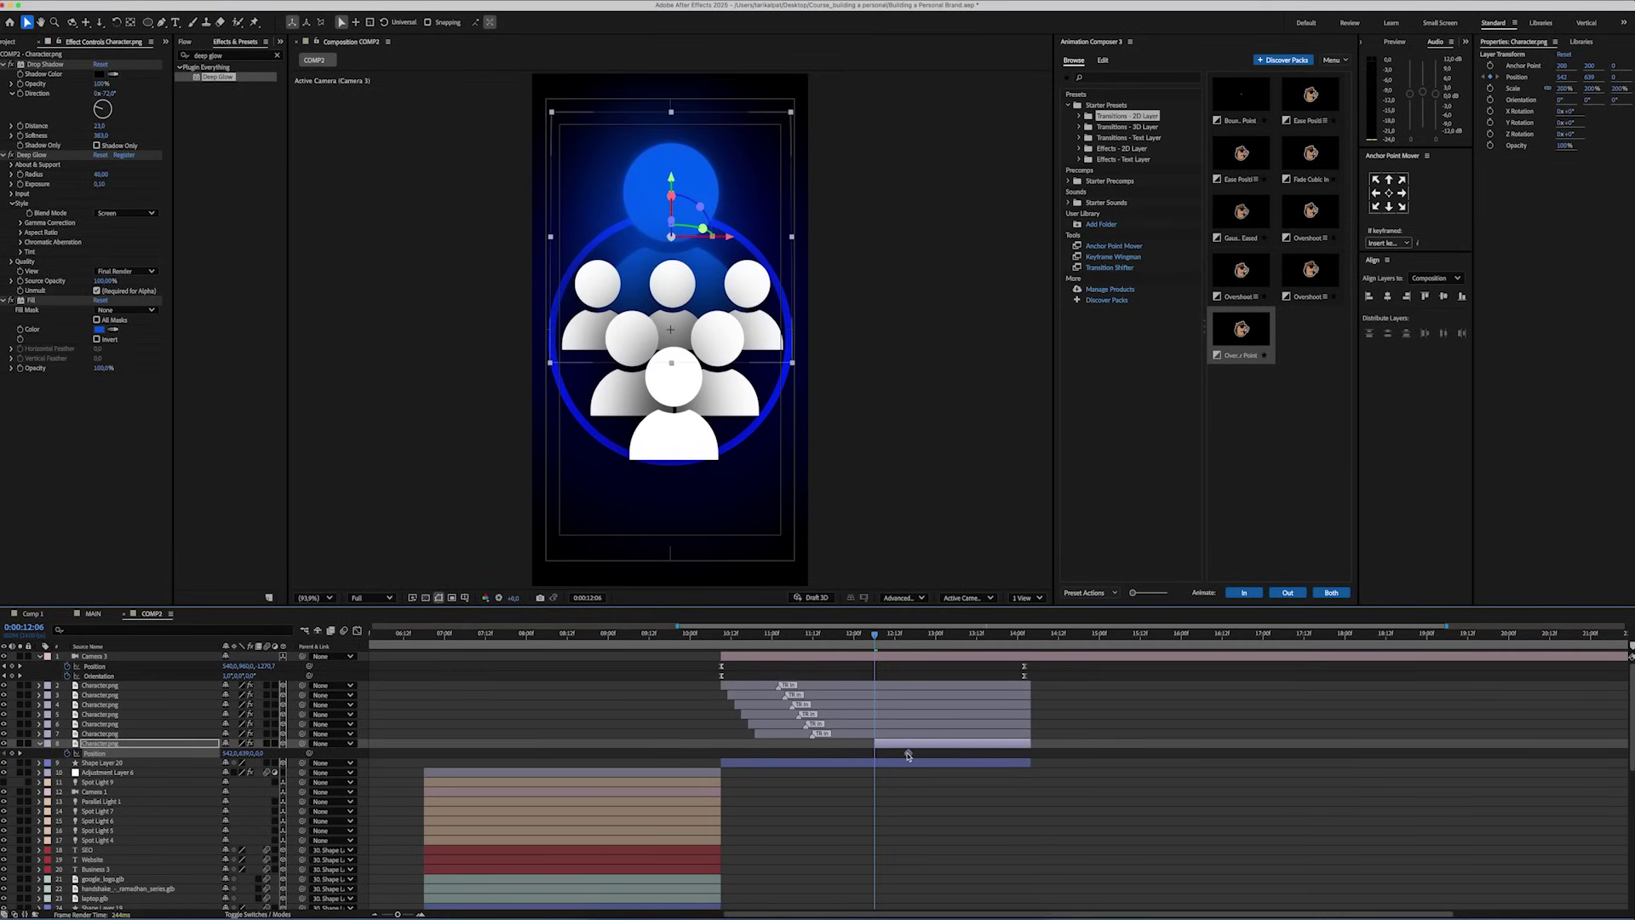
{"action": "left_click_drag", "start_coordinate": [246, 753], "coordinate": [488, 709]}
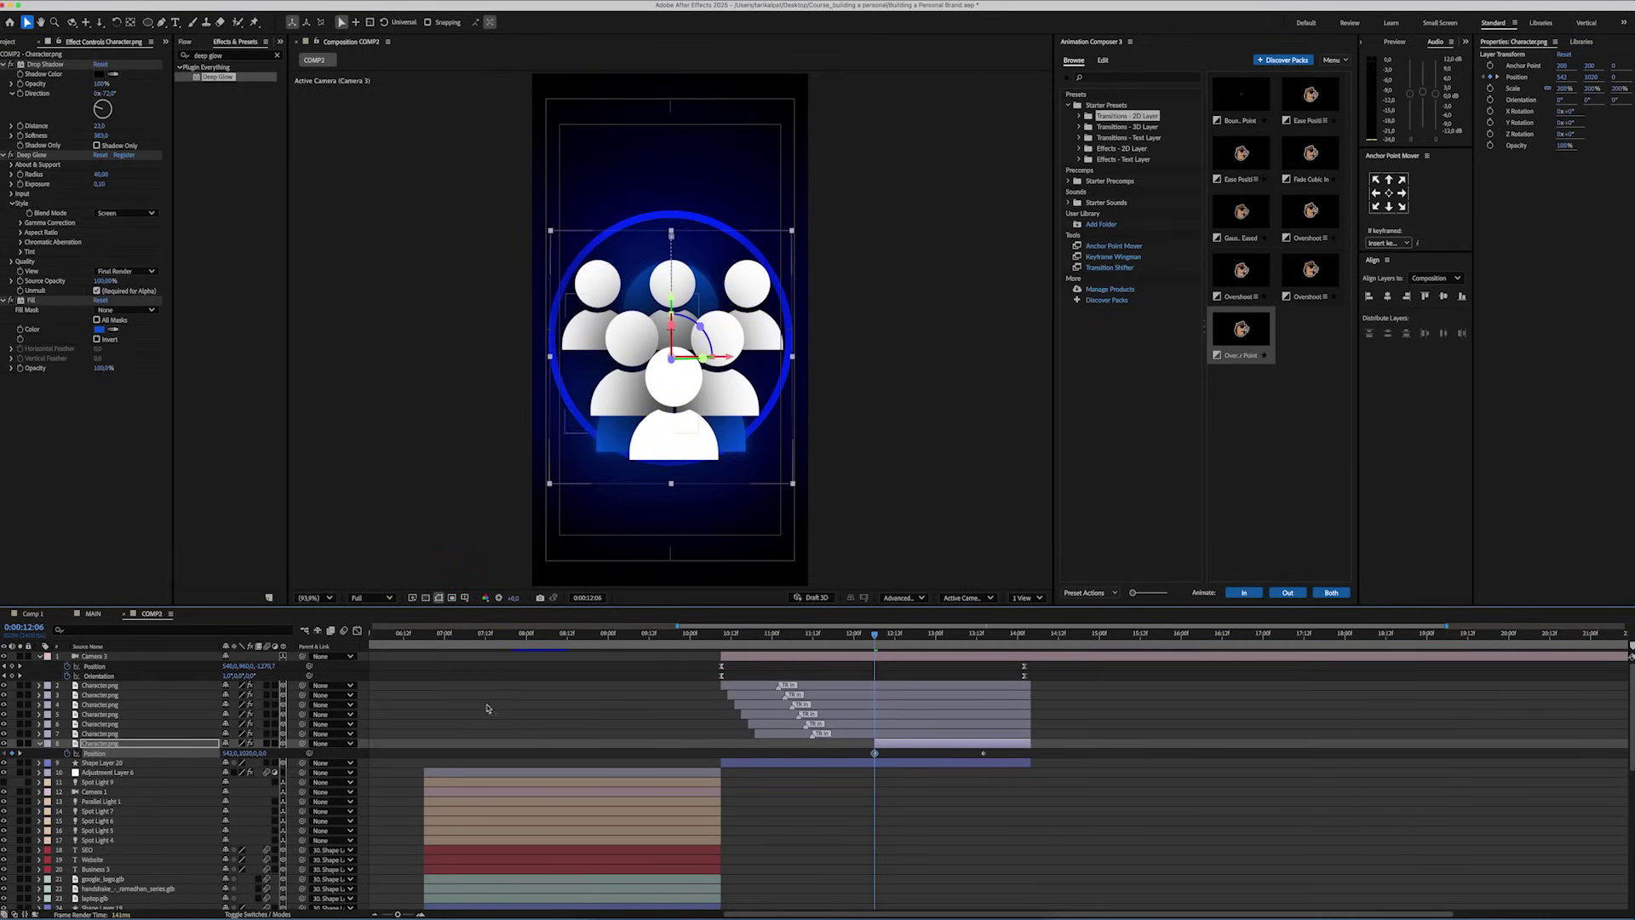
{"action": "left_click", "coordinate": [357, 630]}
{"action": "left_click_drag", "start_coordinate": [965, 870], "coordinate": [955, 870]}
{"action": "left_click", "coordinate": [865, 635]}
{"action": "key", "text": "space"}
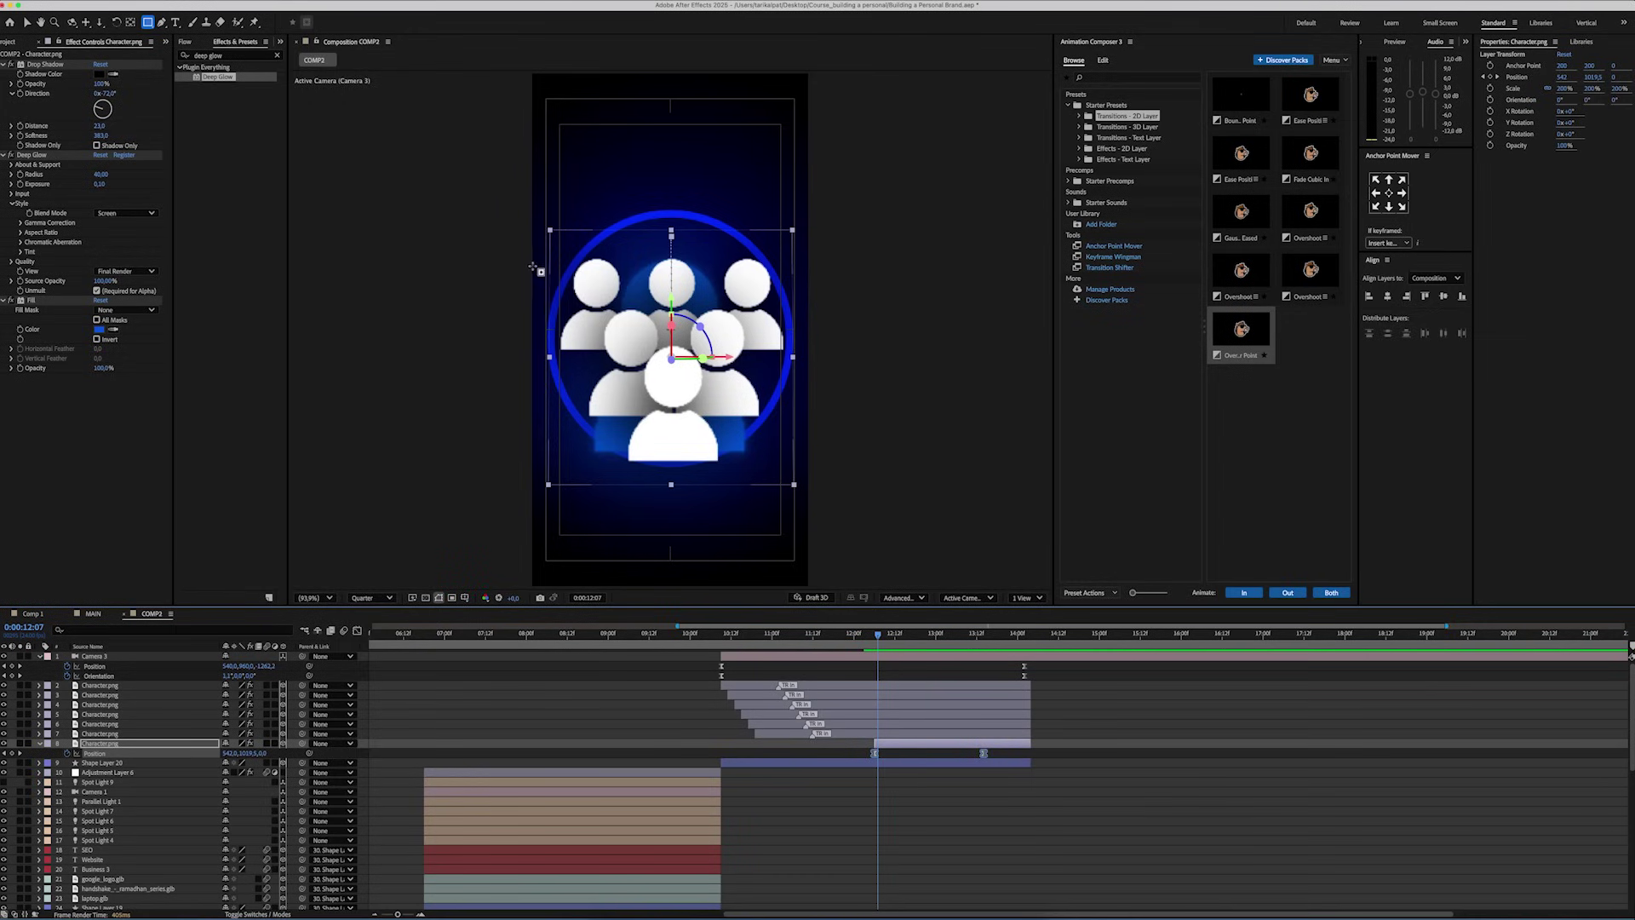
Draw a rectangular mask over the blue icon where it overlaps the circle, invert, feather and adjust it, and preview the scene.
{"action": "left_click_drag", "start_coordinate": [532, 265], "coordinate": [822, 399]}
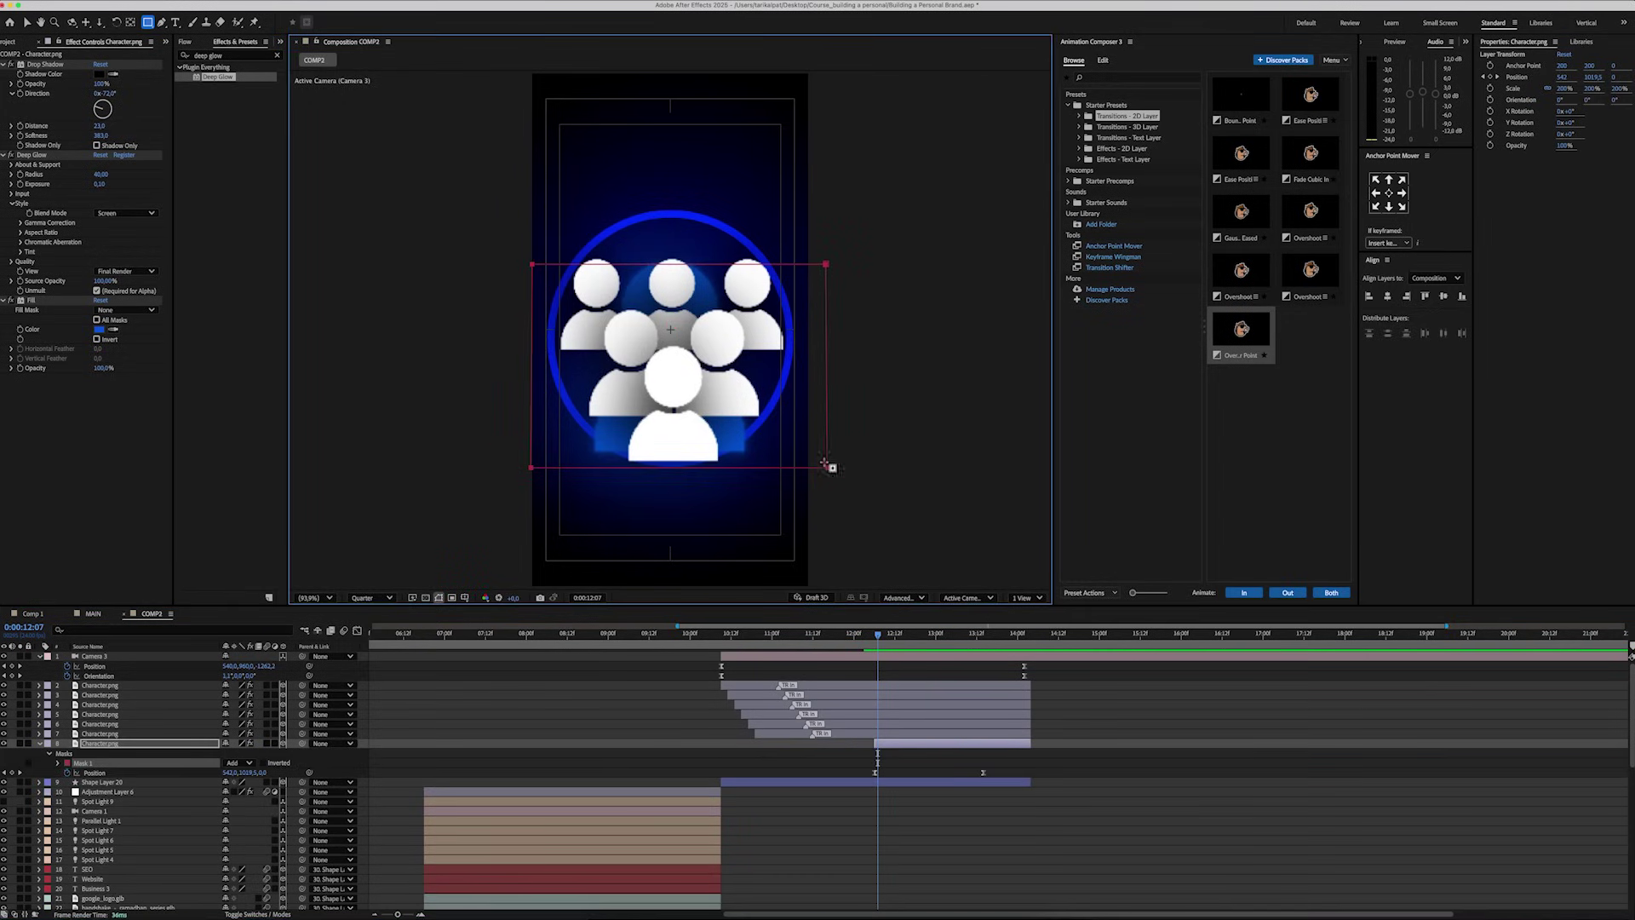
{"action": "left_click", "coordinate": [264, 763]}
{"action": "key", "text": "f"}
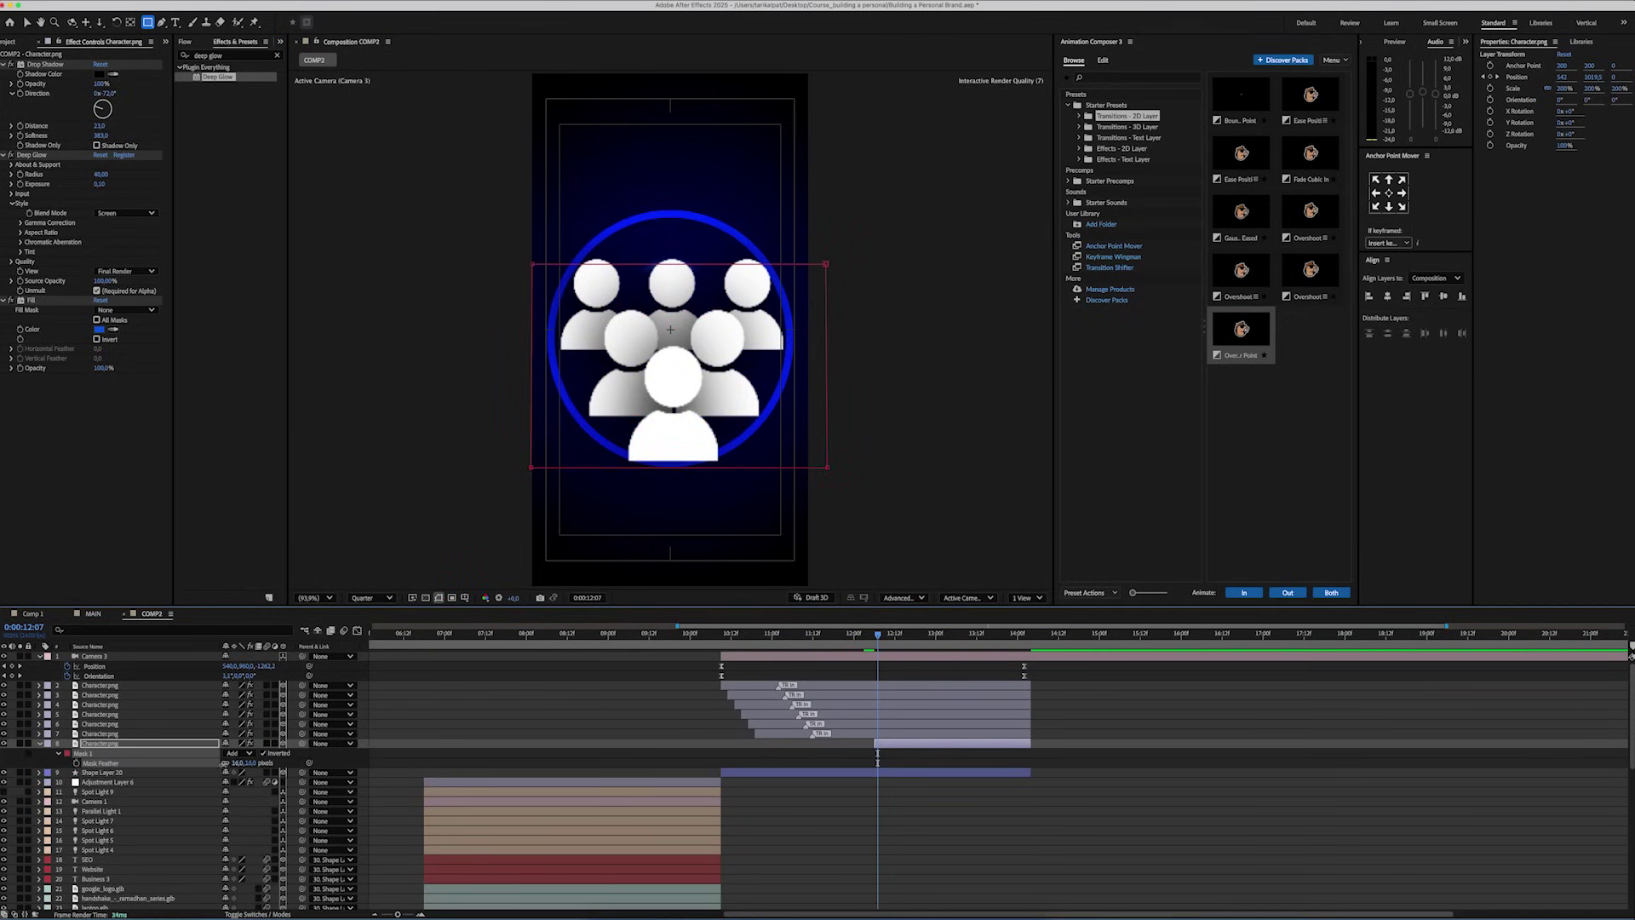
{"action": "left_click_drag", "start_coordinate": [878, 636], "coordinate": [970, 635]}
{"action": "key", "text": "v"}
{"action": "left_click_drag", "start_coordinate": [511, 119], "coordinate": [515, 343]}
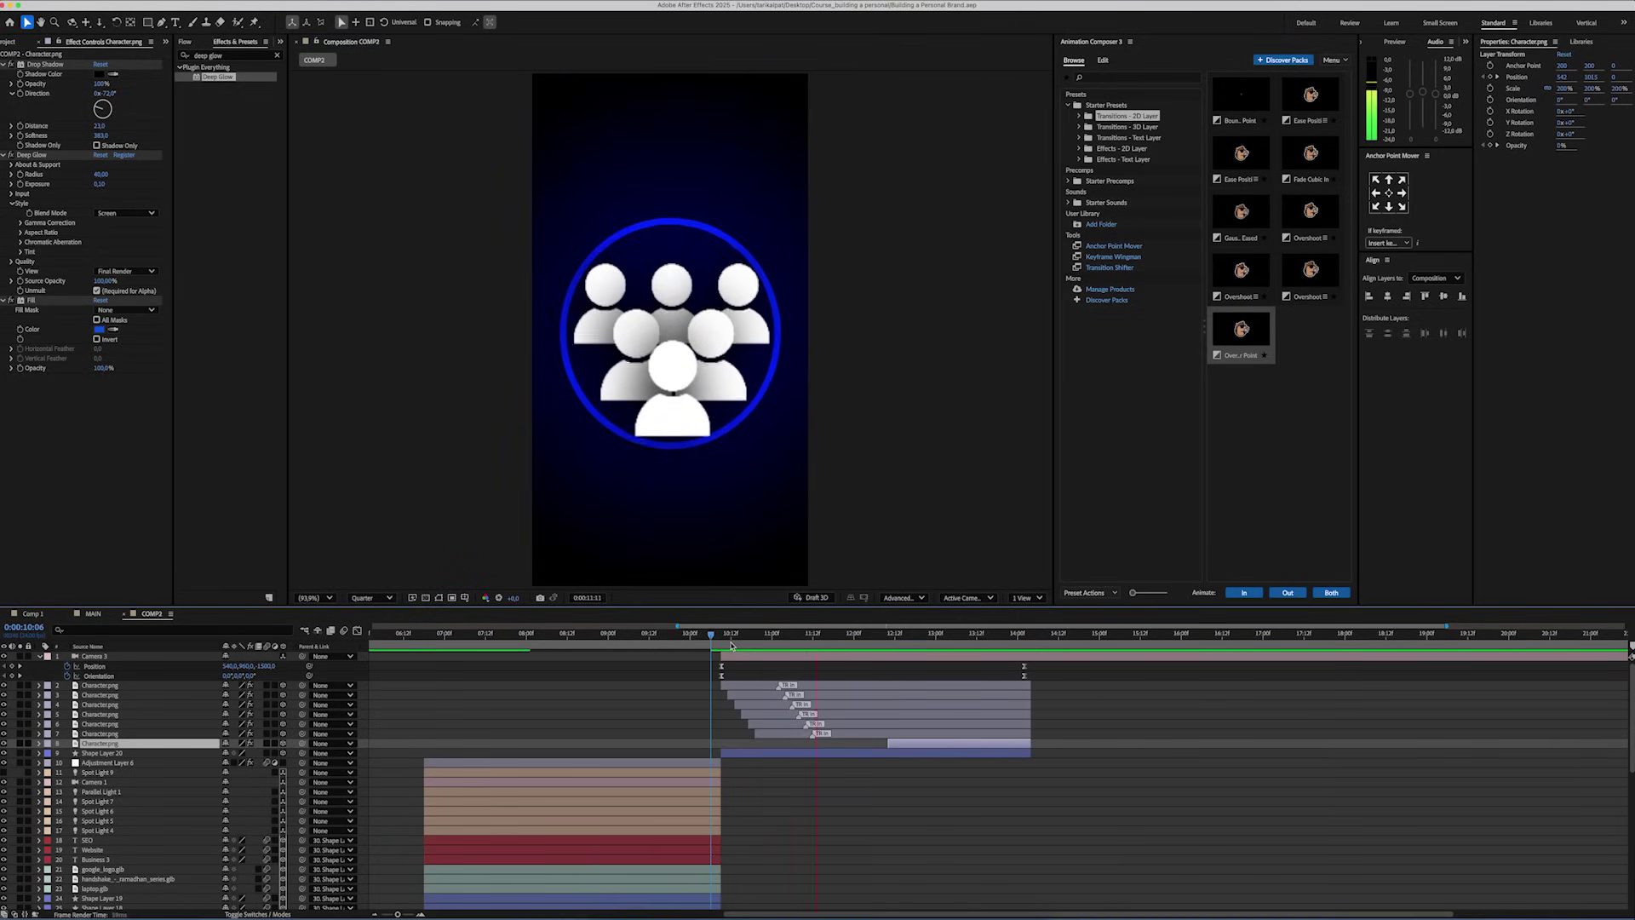
{"action": "key", "text": "space"}
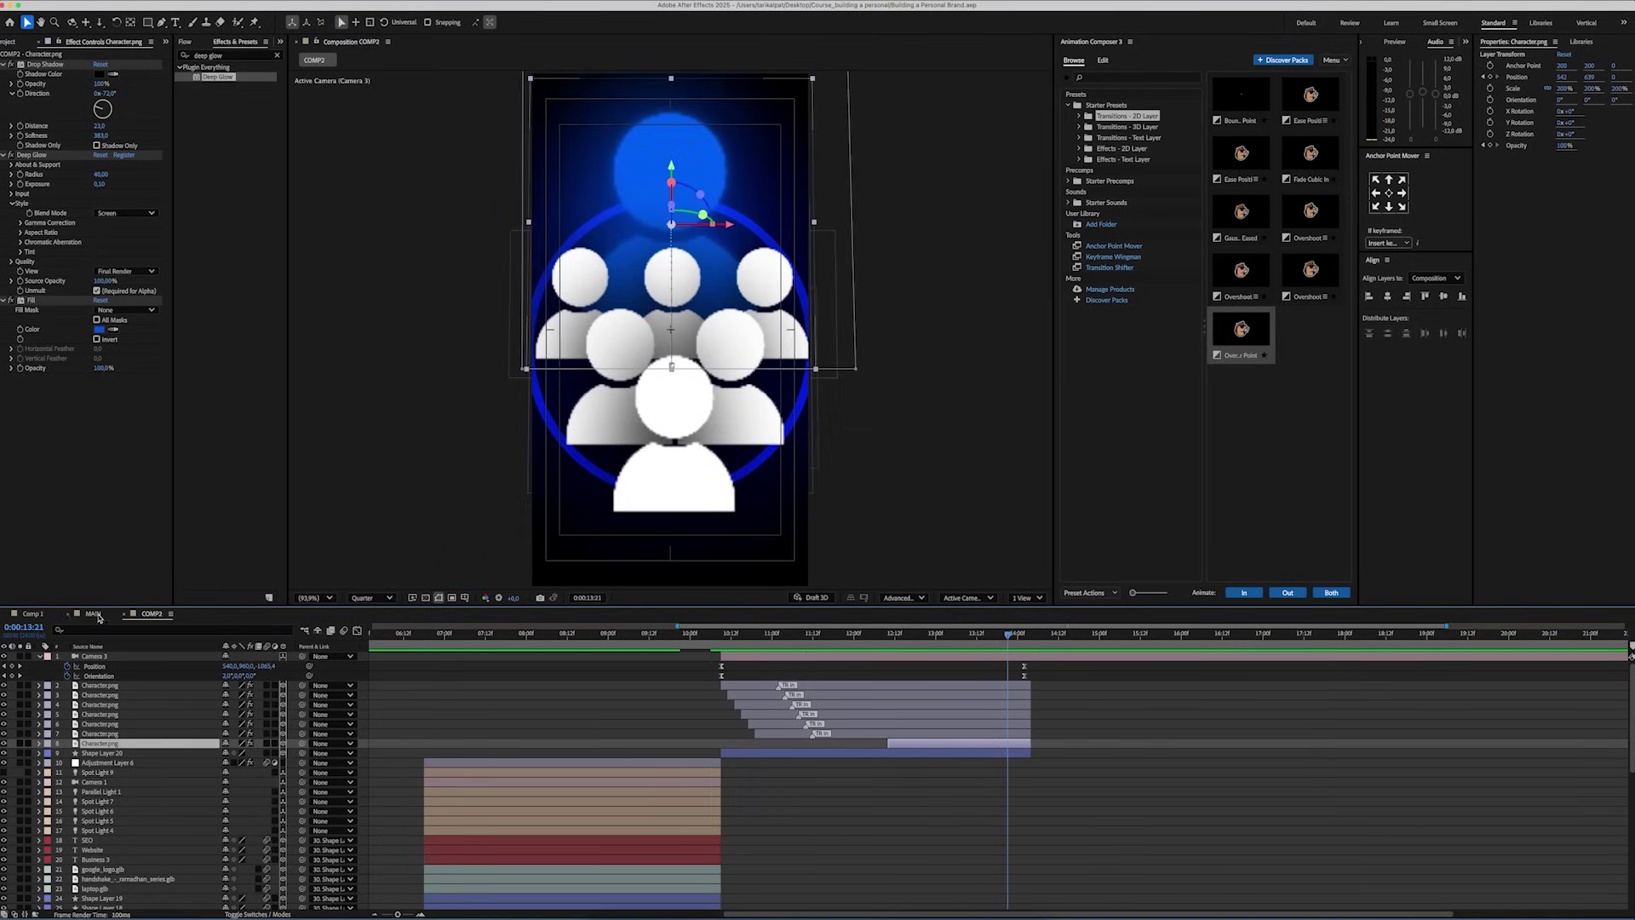
Create an adjustment layer above the scene and apply the Warp effect with the Fisheye style.
{"action": "right_click", "coordinate": [372, 655]}
{"action": "mouse_move", "coordinate": [409, 663]}
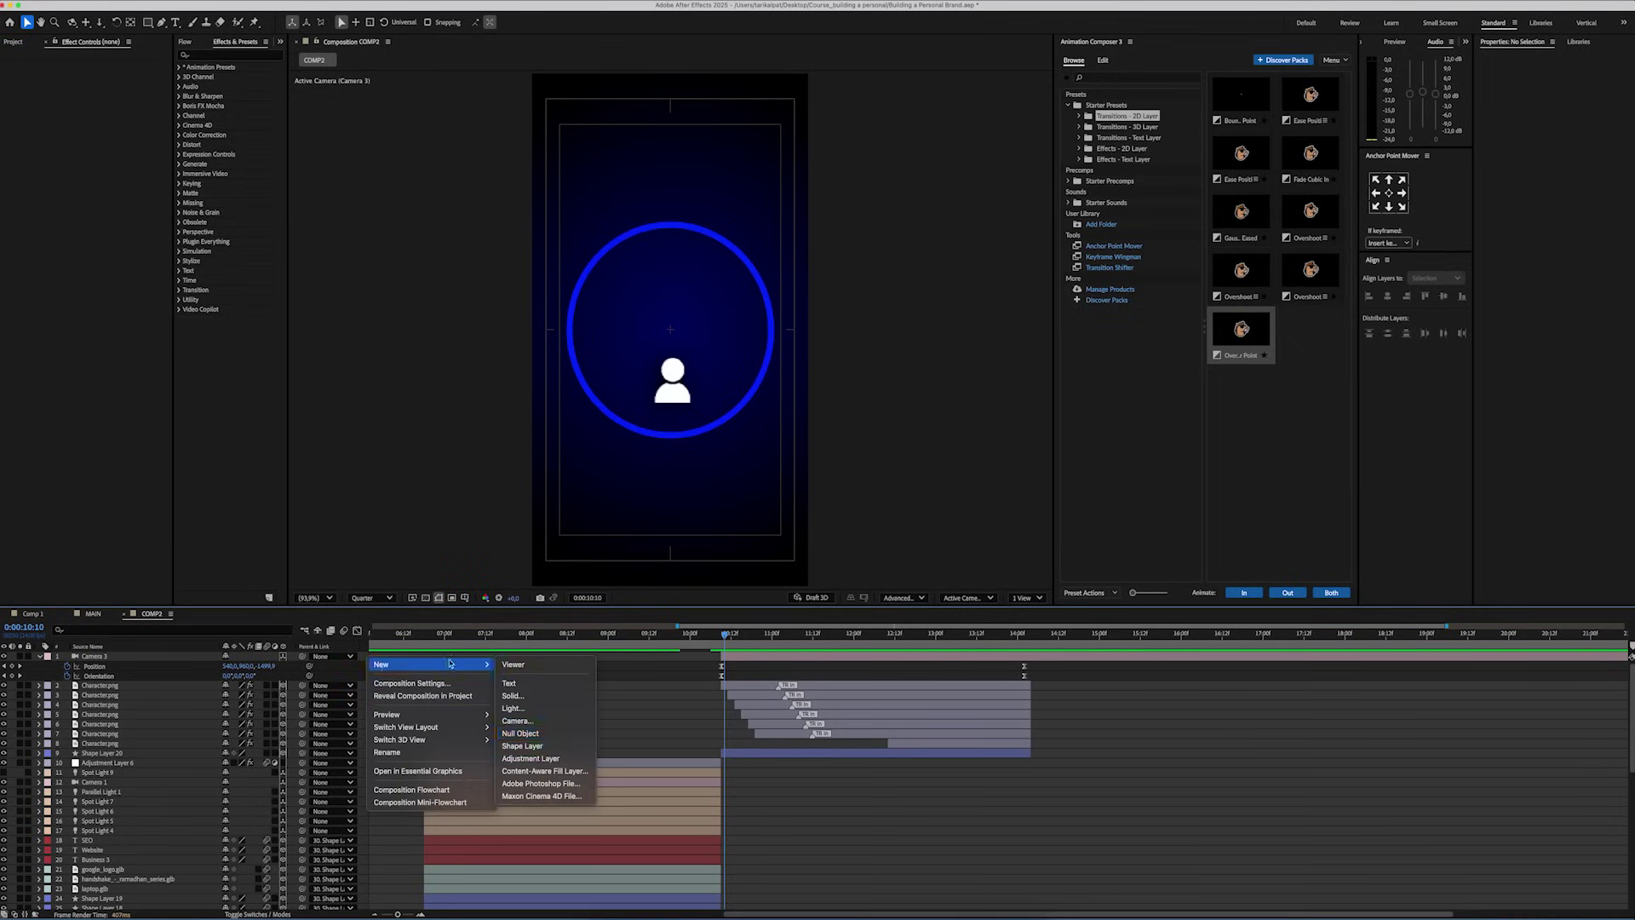
{"action": "left_click", "coordinate": [507, 746]}
{"action": "left_click", "coordinate": [228, 55]}
{"action": "type", "text": "wa"}
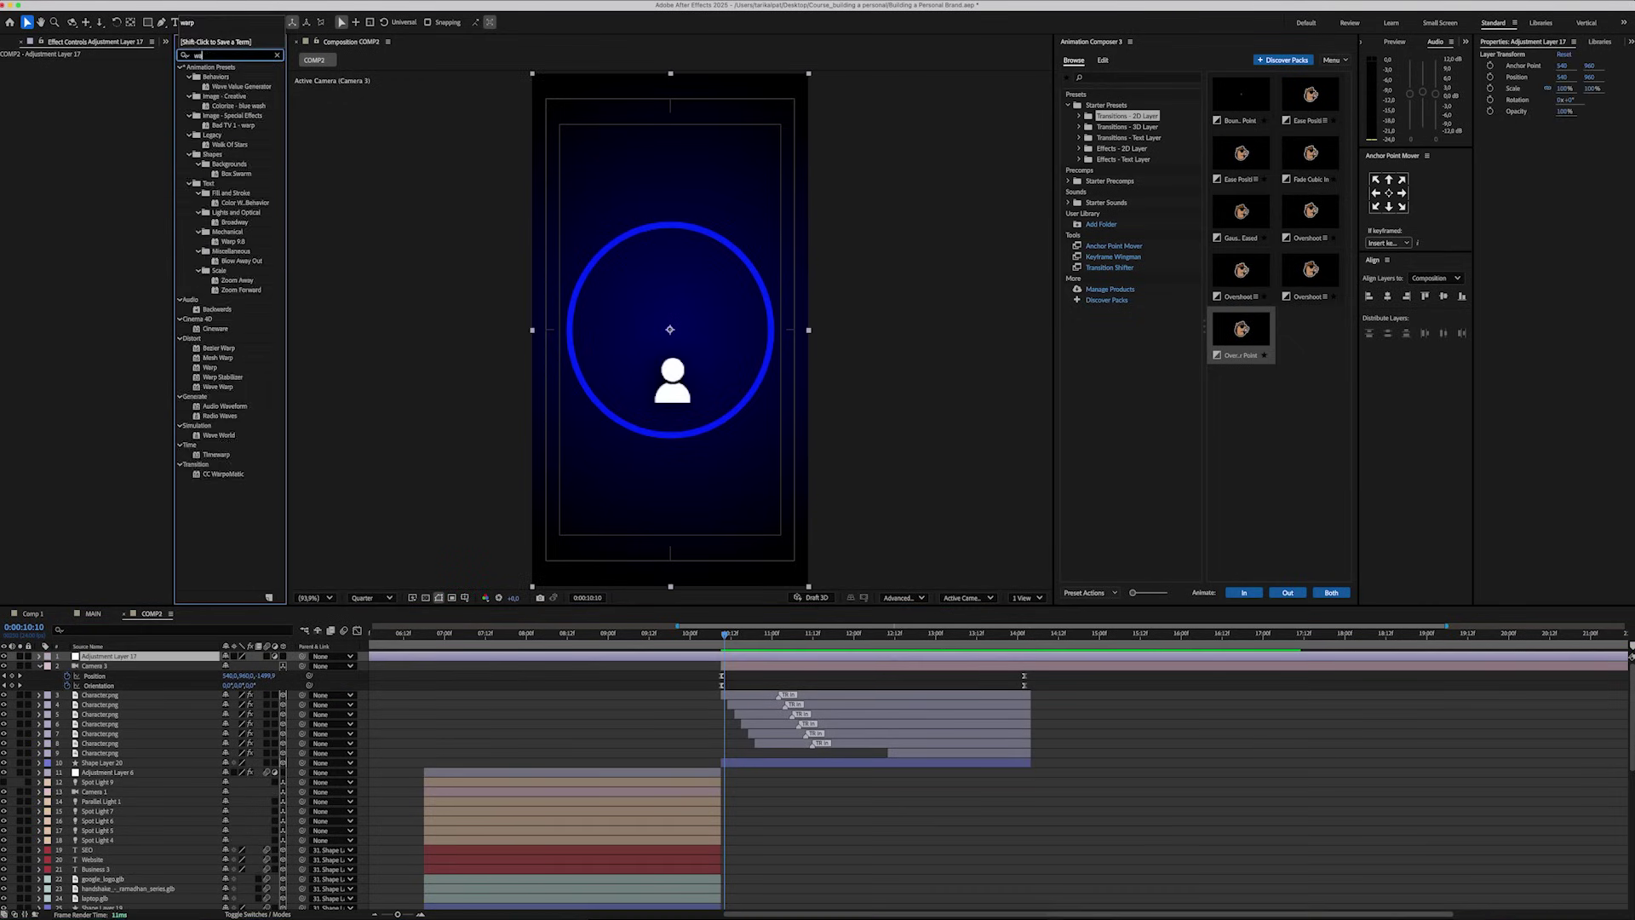
{"action": "type", "text": "rp"}
{"action": "left_click_drag", "start_coordinate": [209, 154], "coordinate": [93, 161]}
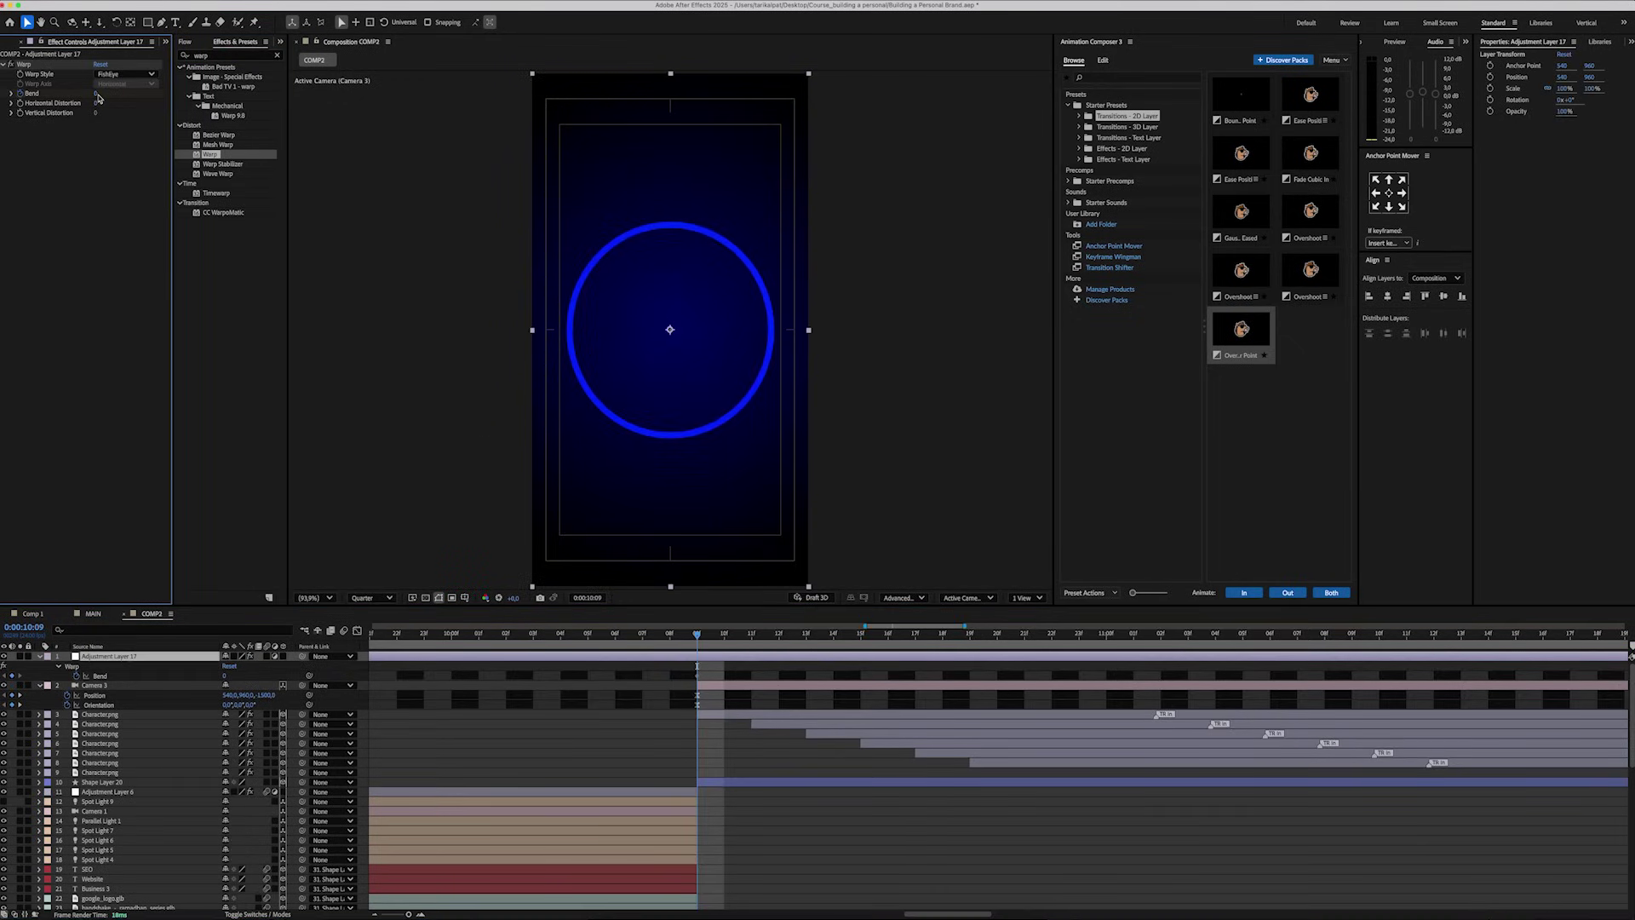
Keyframe the Fisheye Warp's Bend to a negative value over a few frames around the 10:09 scene change.
{"action": "key", "text": "Page_Up"}
{"action": "key", "text": "Page_Up"}
{"action": "key", "text": "Page_Up"}
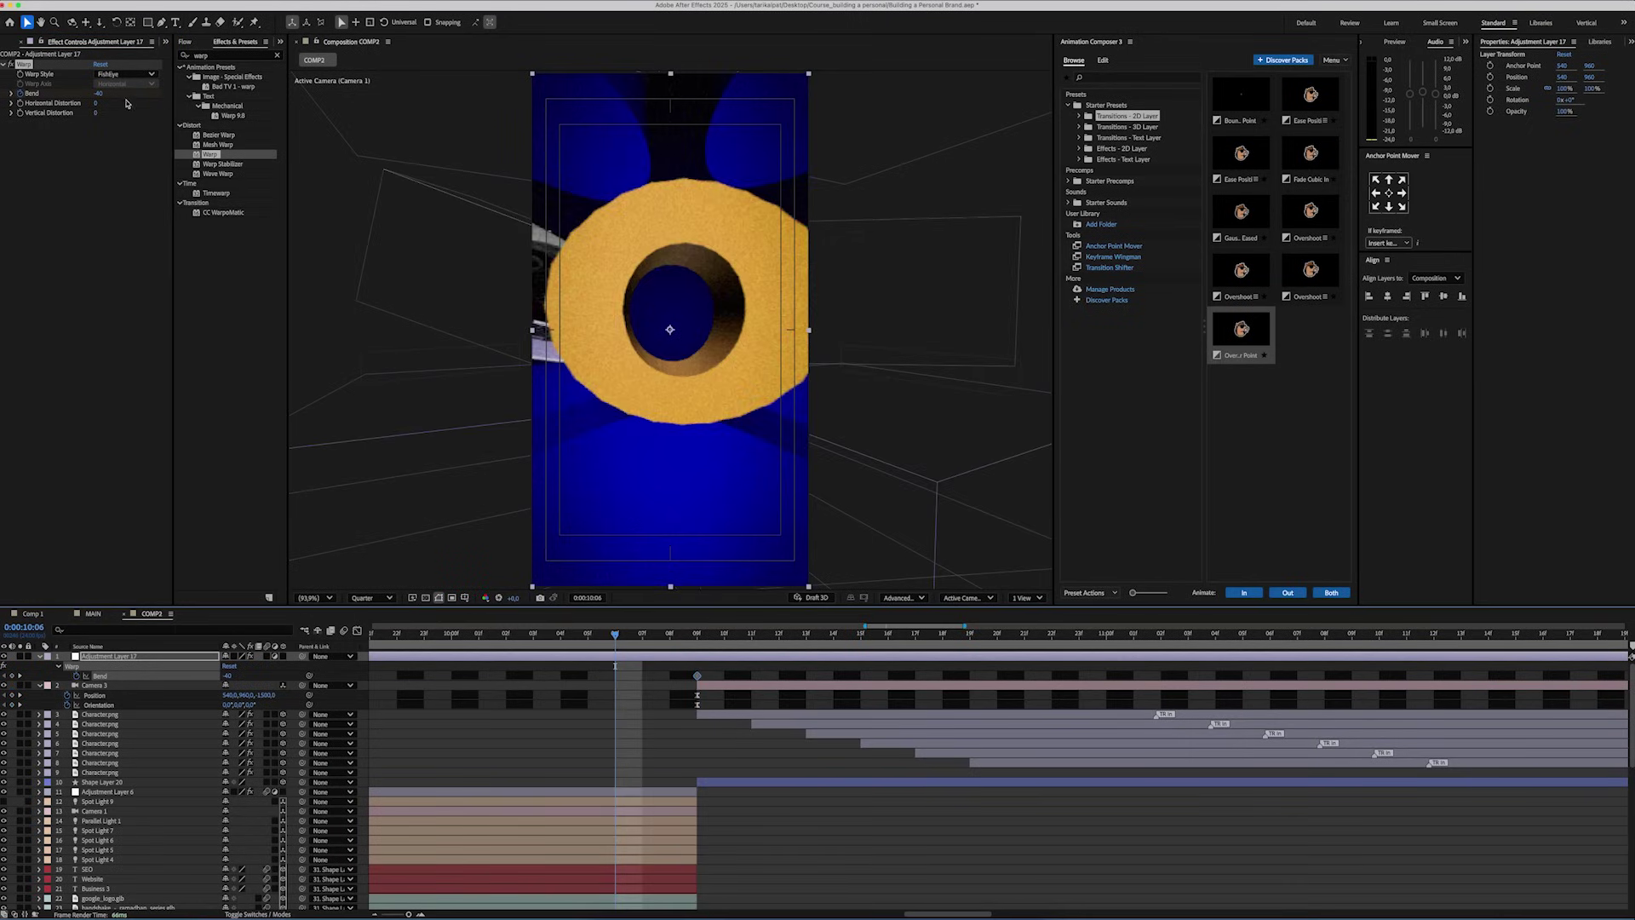
{"action": "left_click", "coordinate": [747, 632]}
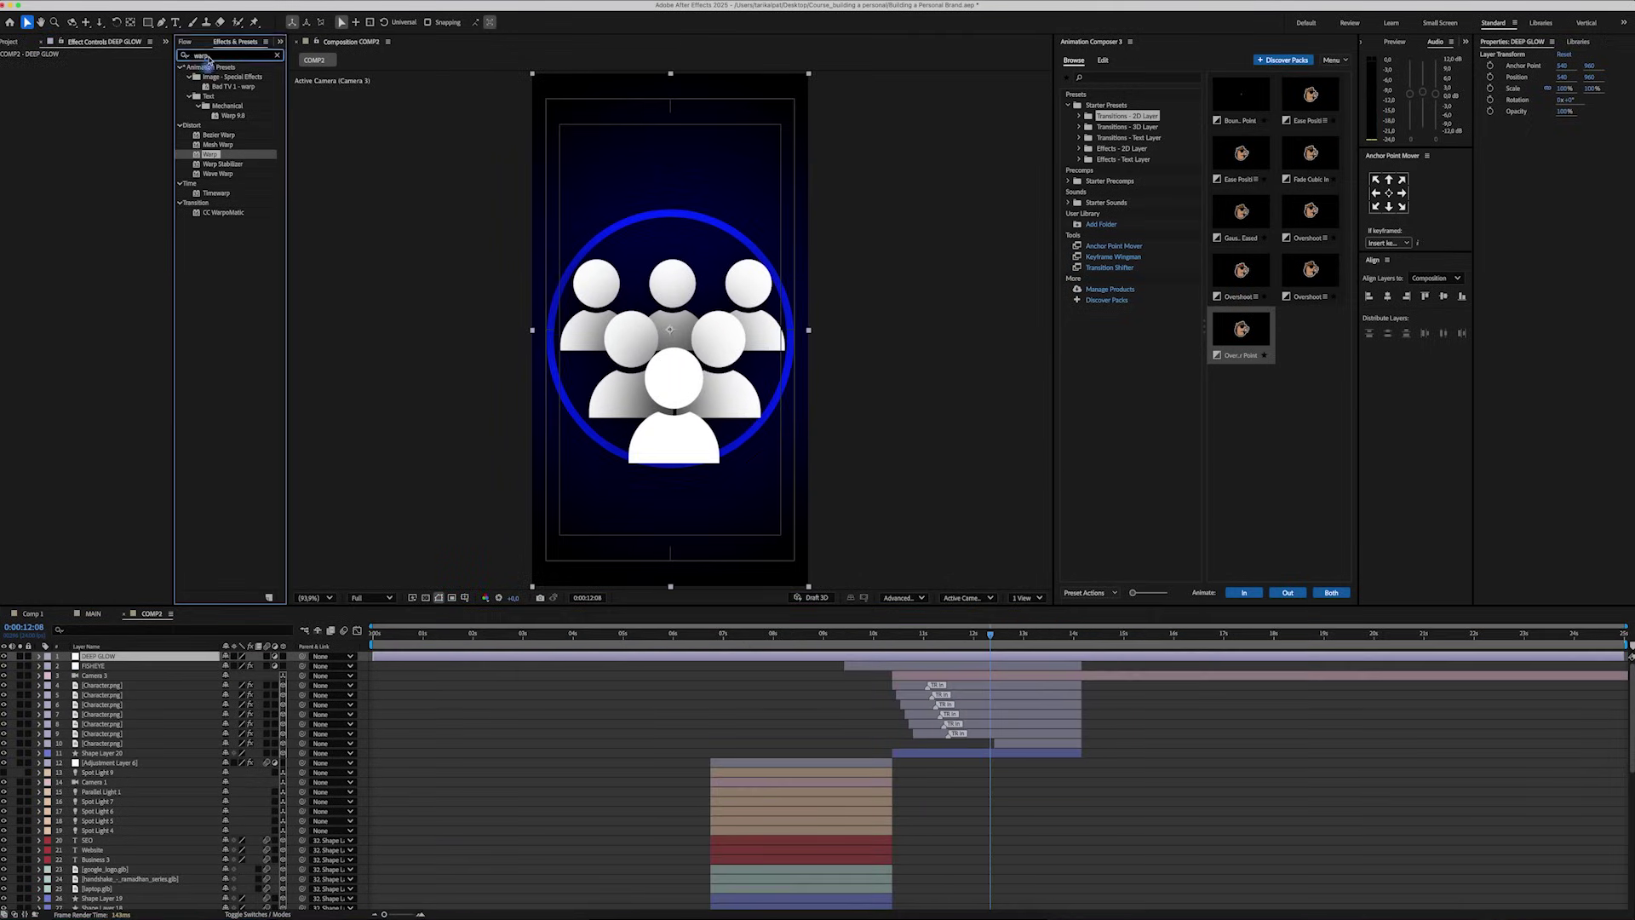
Apply Deep Glow to the DEEP GLOW adjustment layer with radius 430 and exposure 0,1.
{"action": "type", "text": "deep glow"}
{"action": "double_click", "coordinate": [218, 77]}
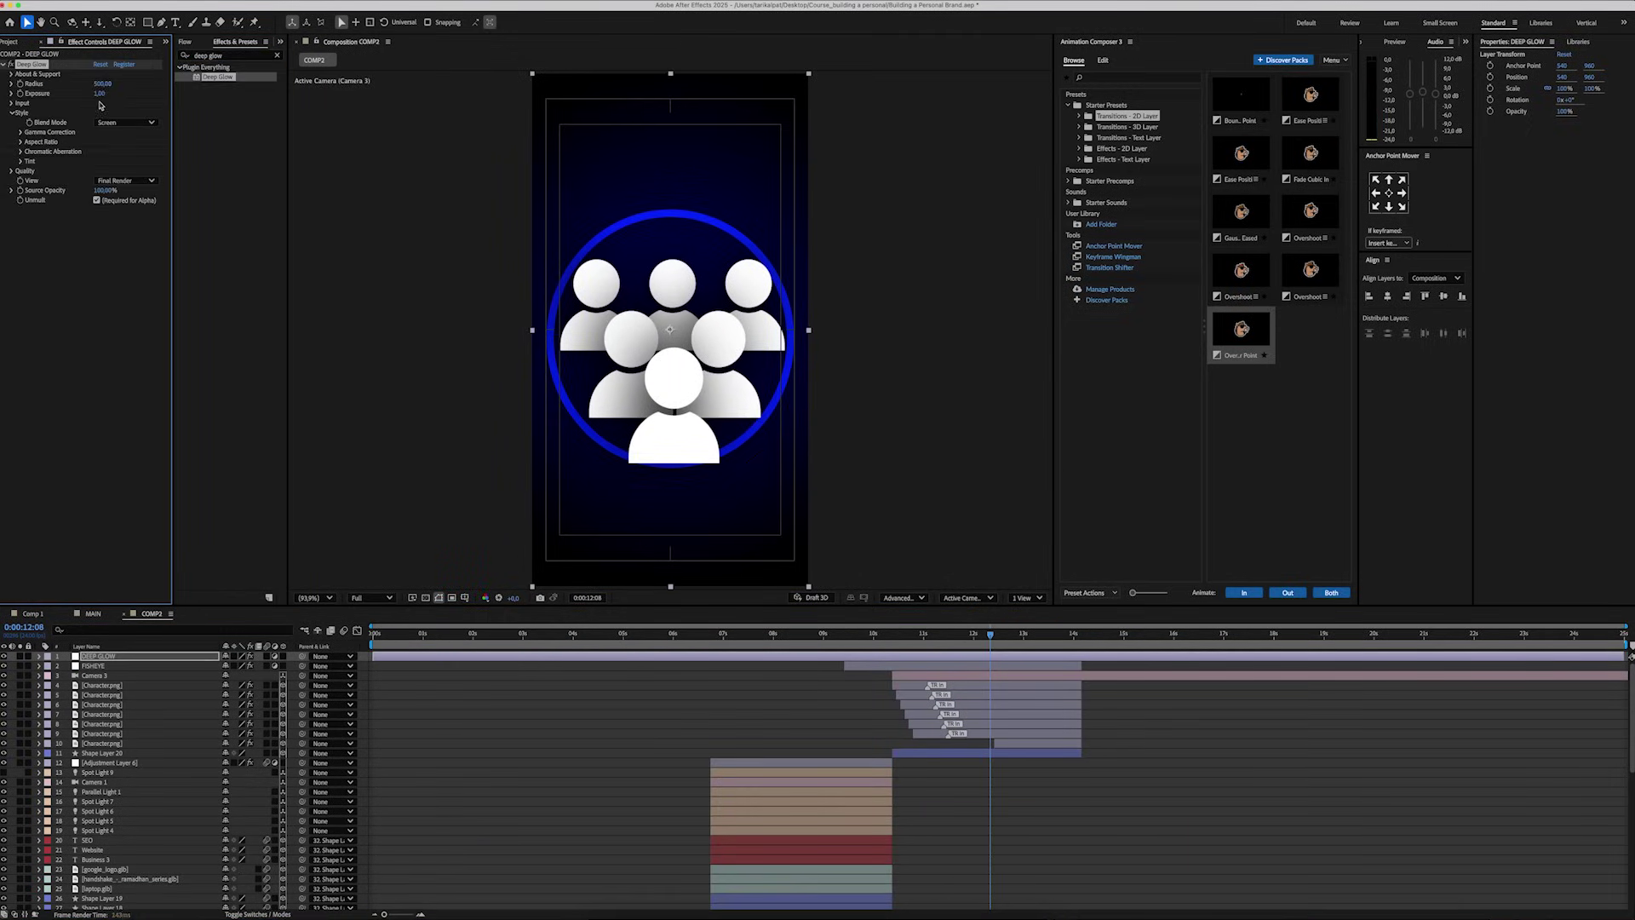
{"action": "type", "text": "430"}
{"action": "key", "text": "Tab"}
{"action": "type", "text": "0,1"}
{"action": "key", "text": "Return"}
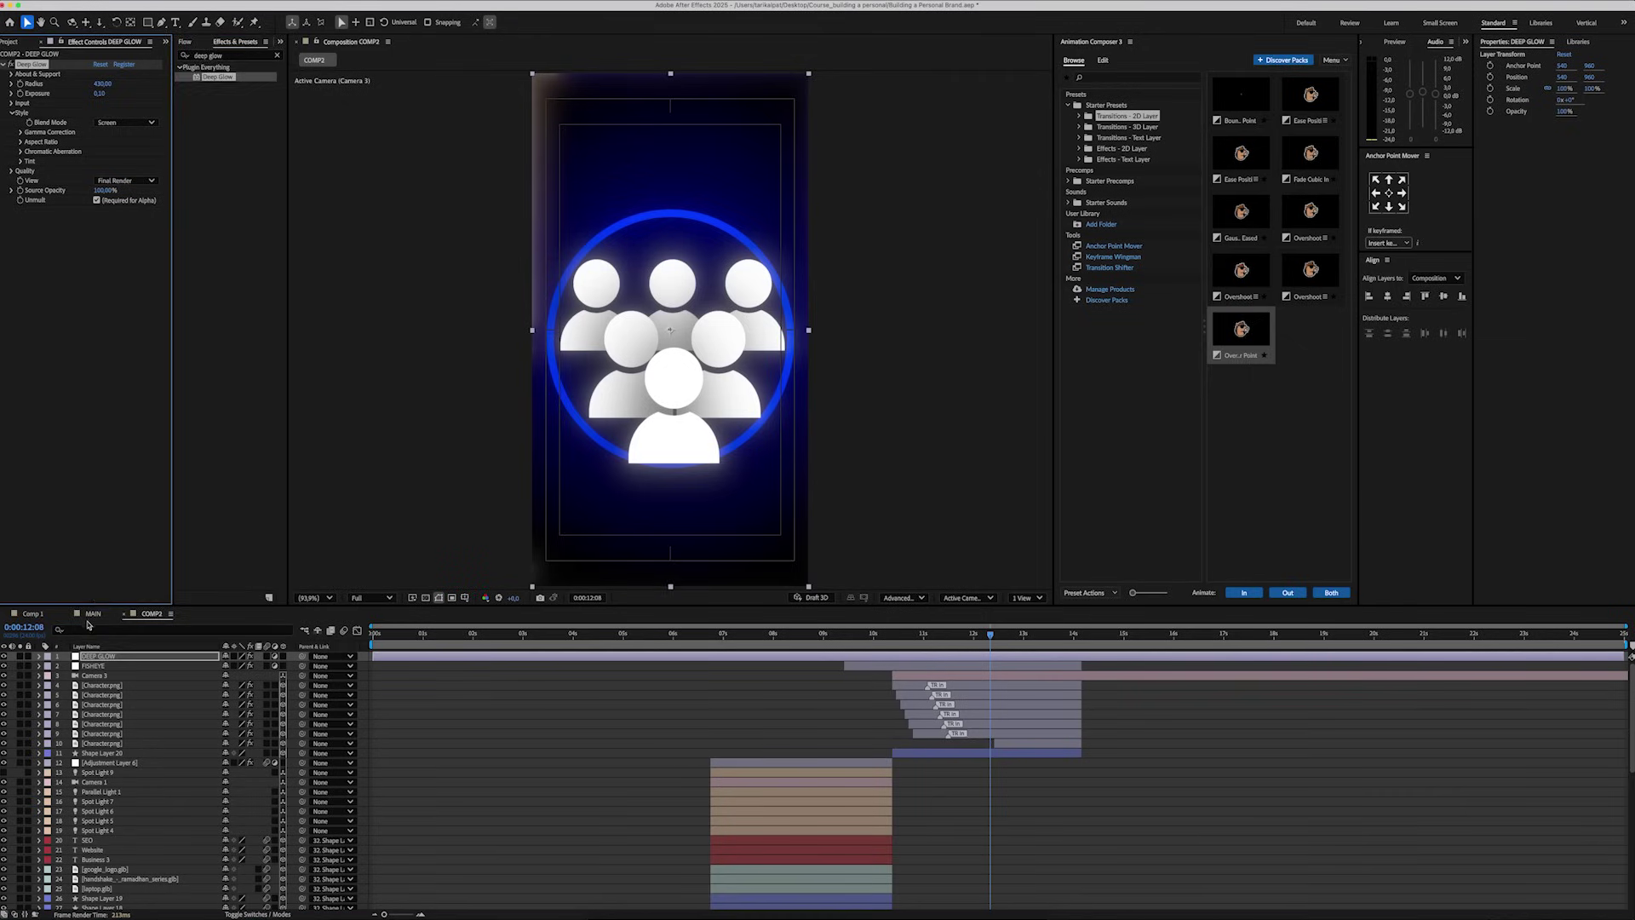
Apply the Lumetri Color and Noise effects to the DEEP GLOW adjustment layer.
{"action": "double_click", "coordinate": [230, 76]}
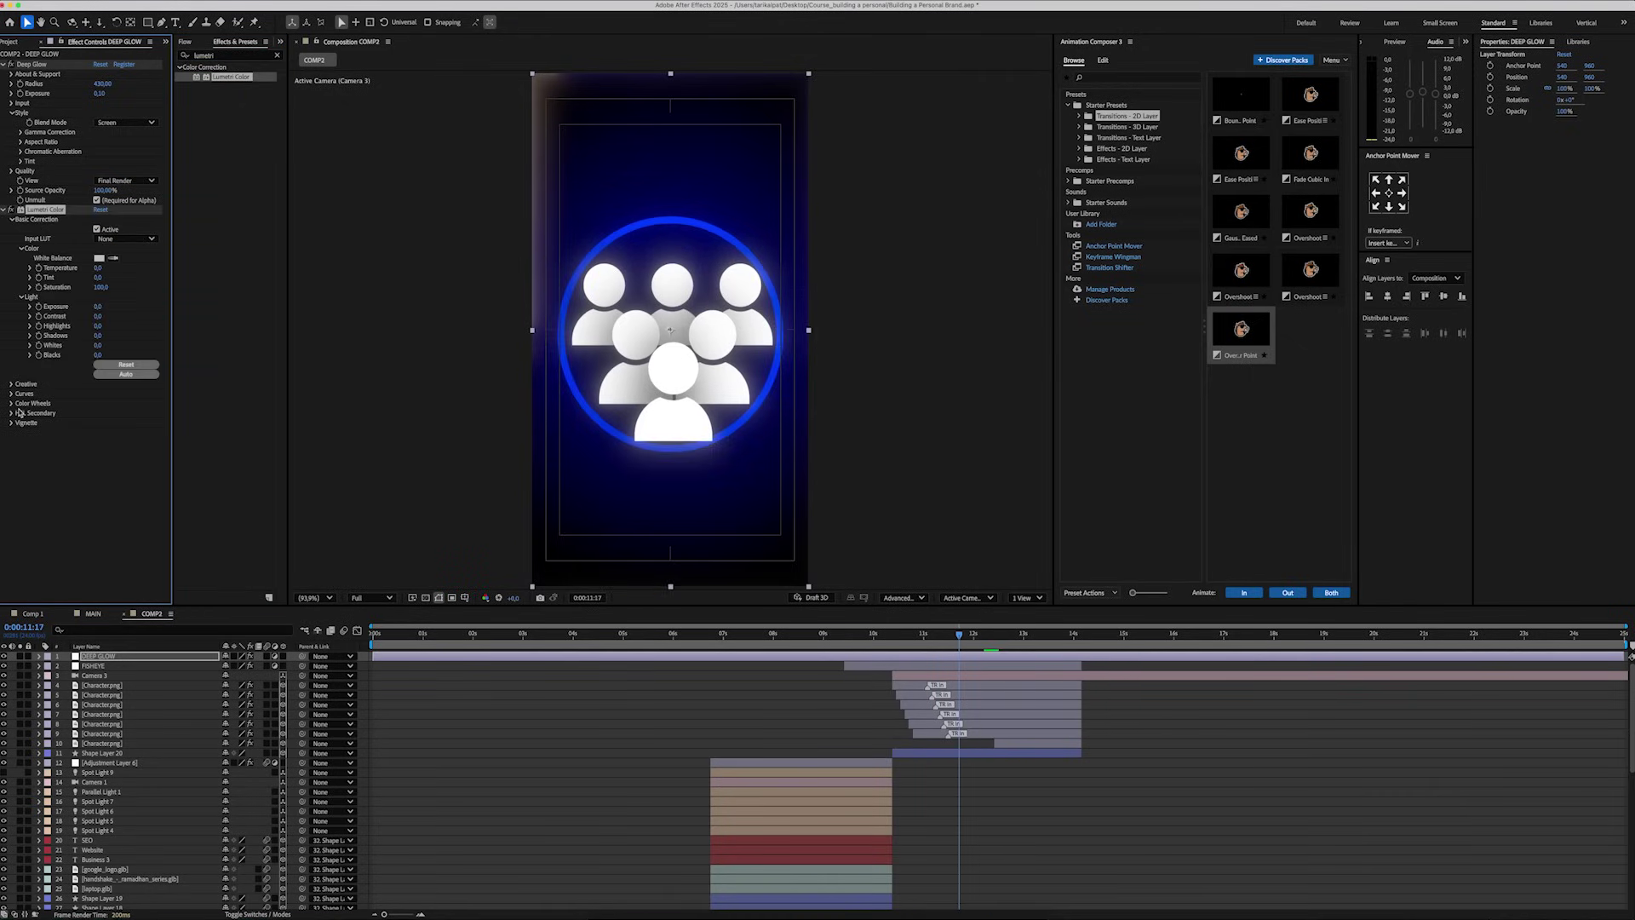
{"action": "left_click", "coordinate": [4, 208]}
{"action": "left_click", "coordinate": [228, 55]}
{"action": "type", "text": "noise"}
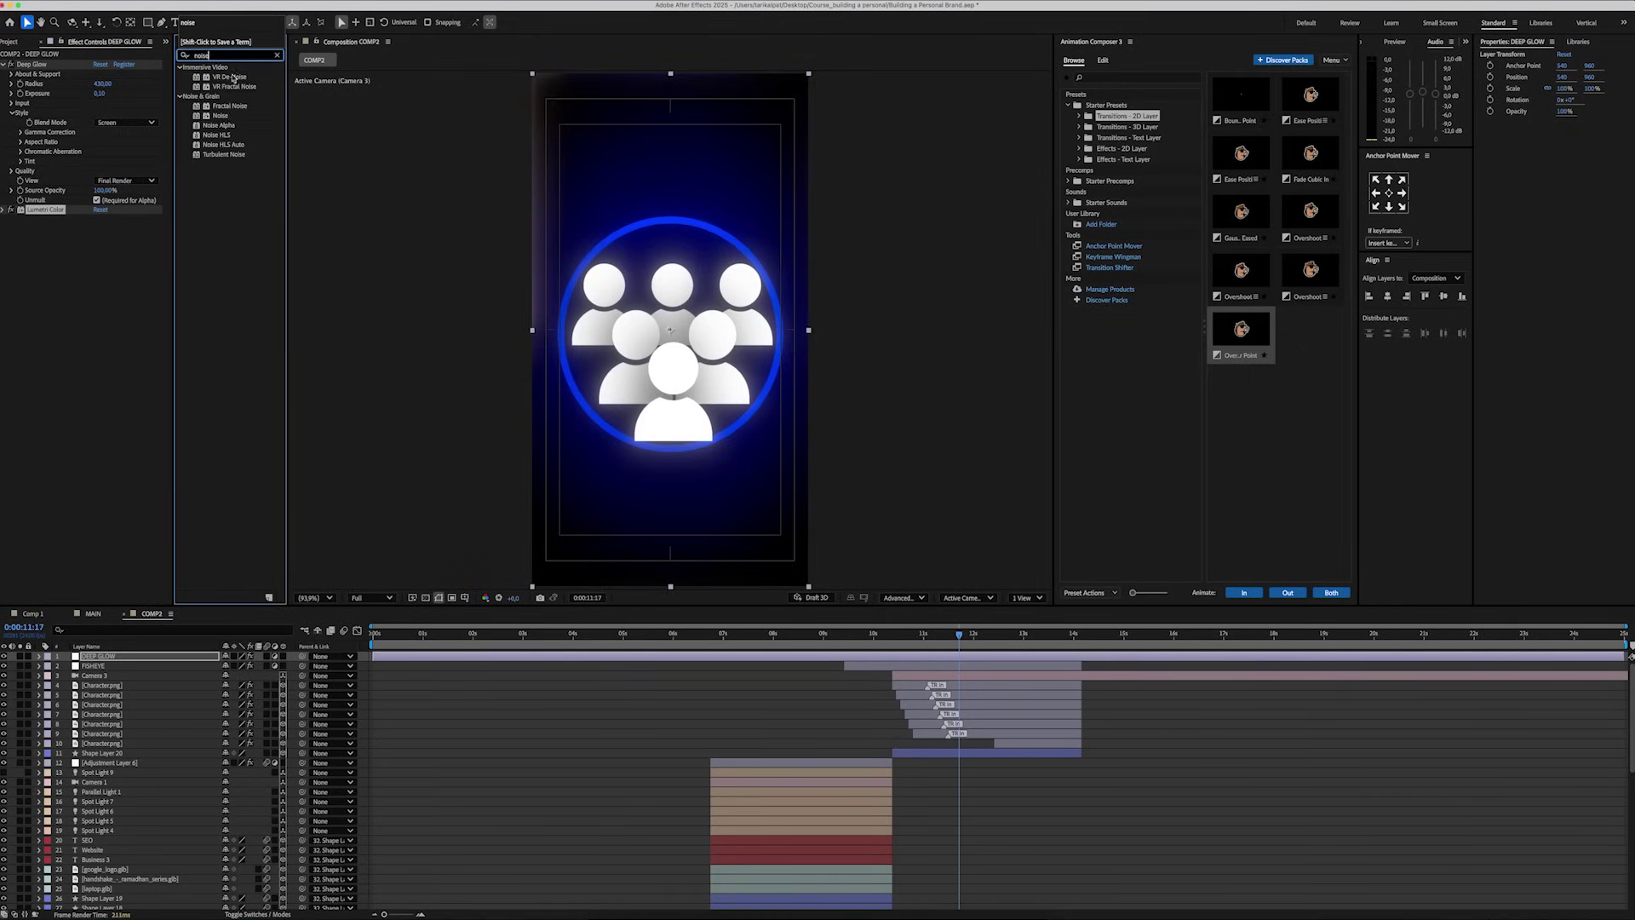
{"action": "left_click_drag", "start_coordinate": [220, 115], "coordinate": [34, 302]}
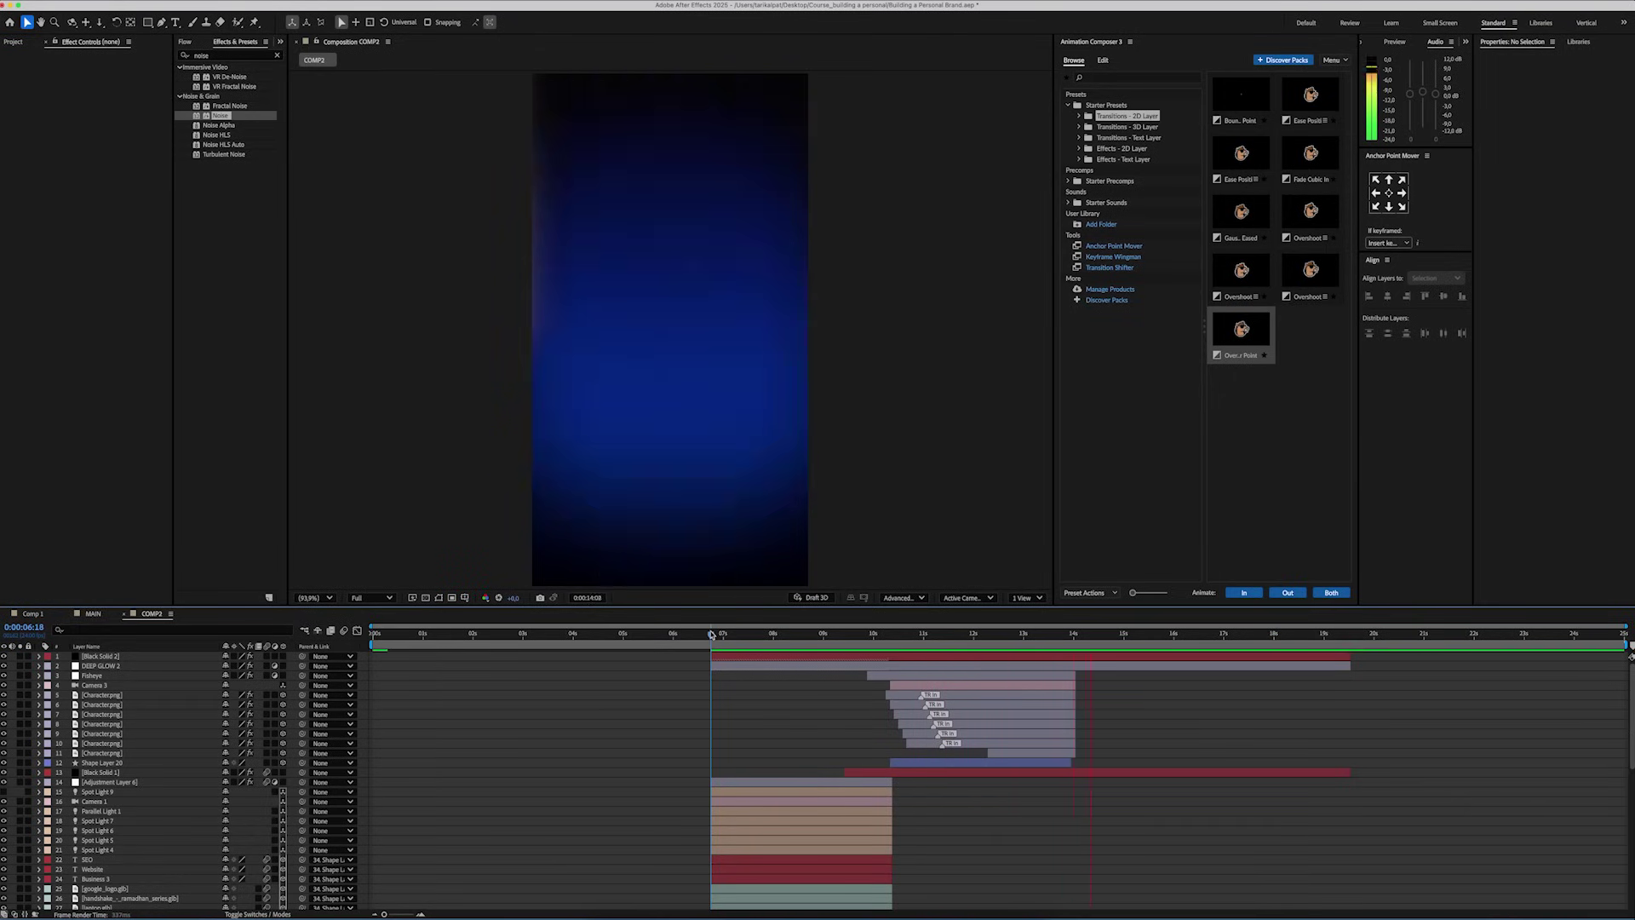
Create a null object named Movement and parent the Character.png layers and Shape Layer 20 to it.
{"action": "right_click", "coordinate": [370, 663]}
{"action": "left_click", "coordinate": [534, 736]}
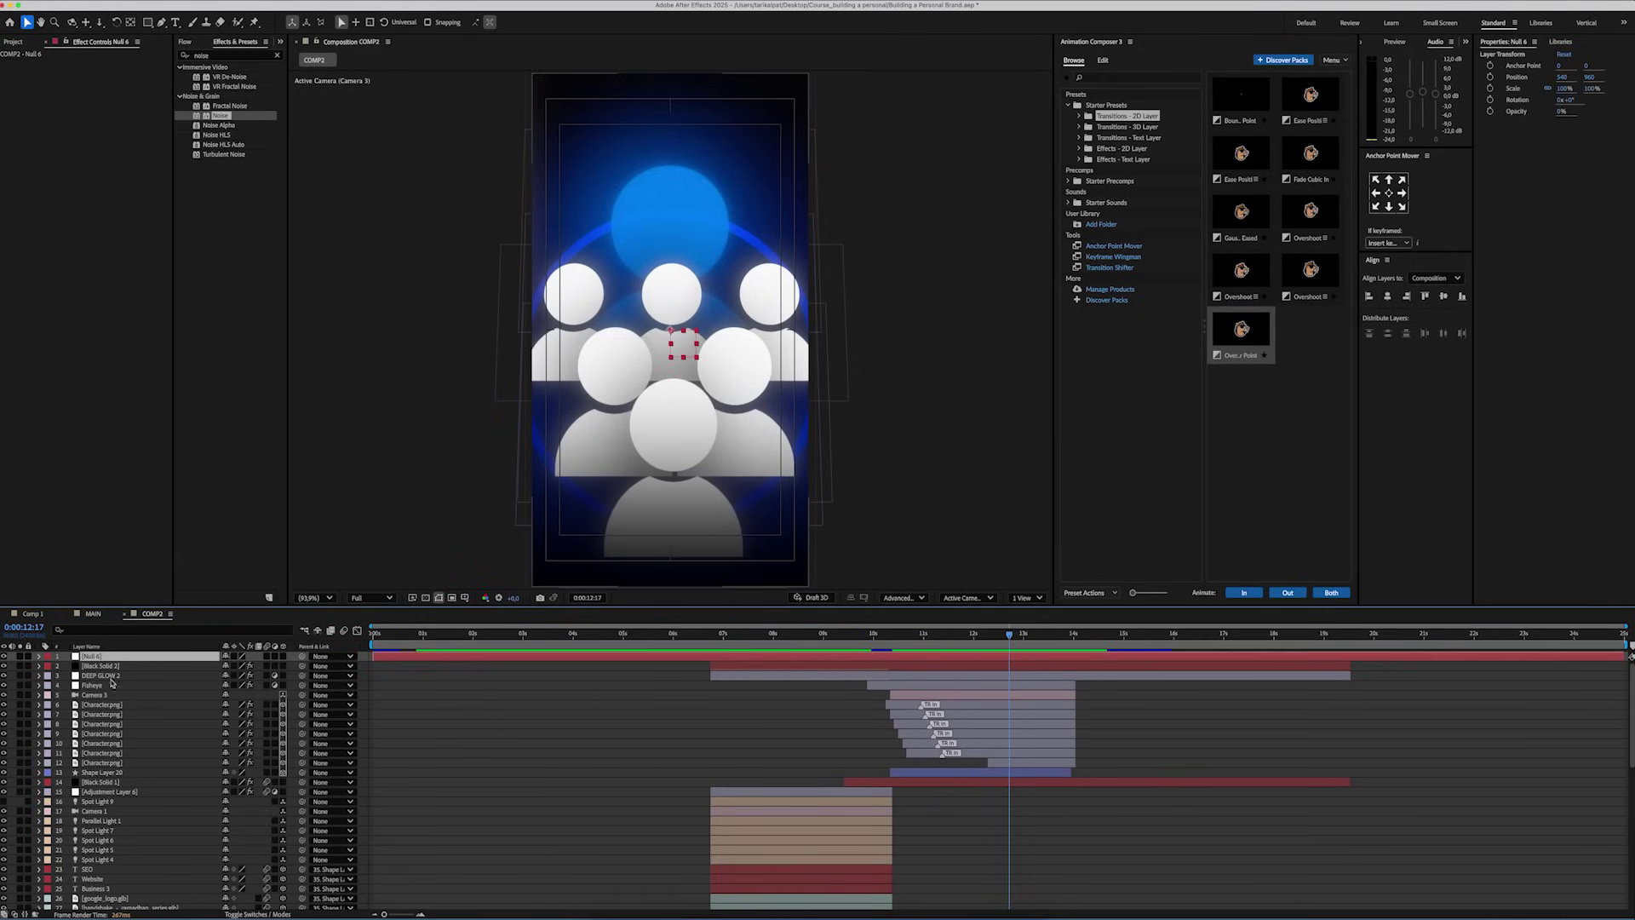
{"action": "left_click", "coordinate": [111, 704]}
{"action": "left_click", "coordinate": [110, 771], "text": "shift"}
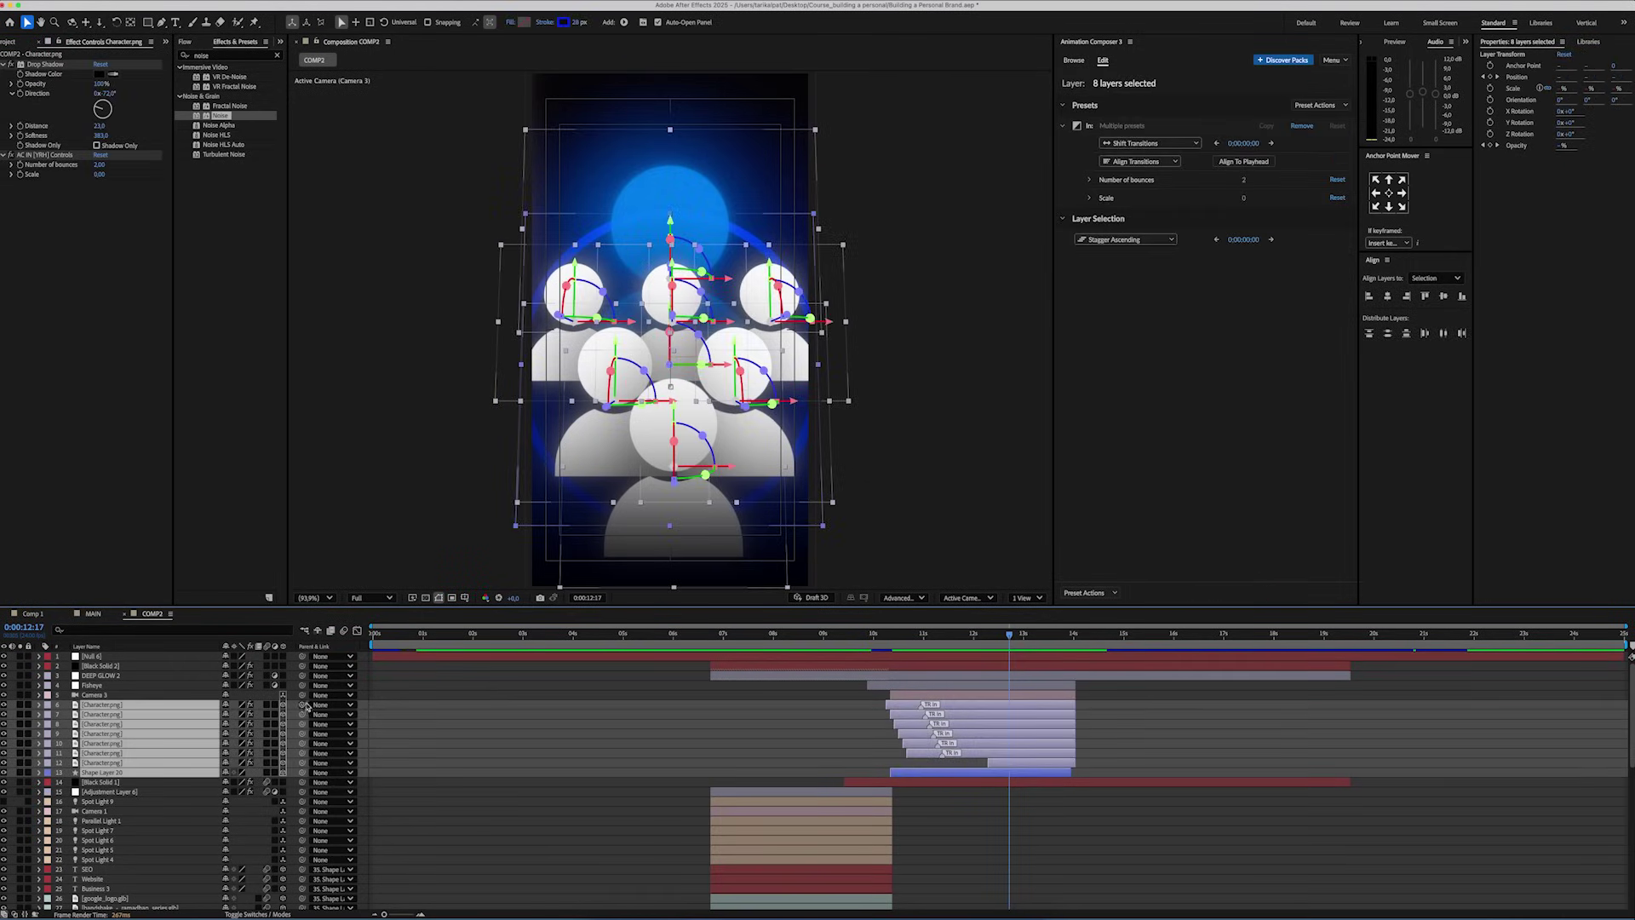
{"action": "left_click_drag", "start_coordinate": [109, 667], "coordinate": [98, 657]}
{"action": "left_click", "coordinate": [98, 657]}
Keyframe the Movement null's Position from 13:00 to 14:00, moving it down to 540, 2019.
{"action": "left_click", "coordinate": [1024, 635]}
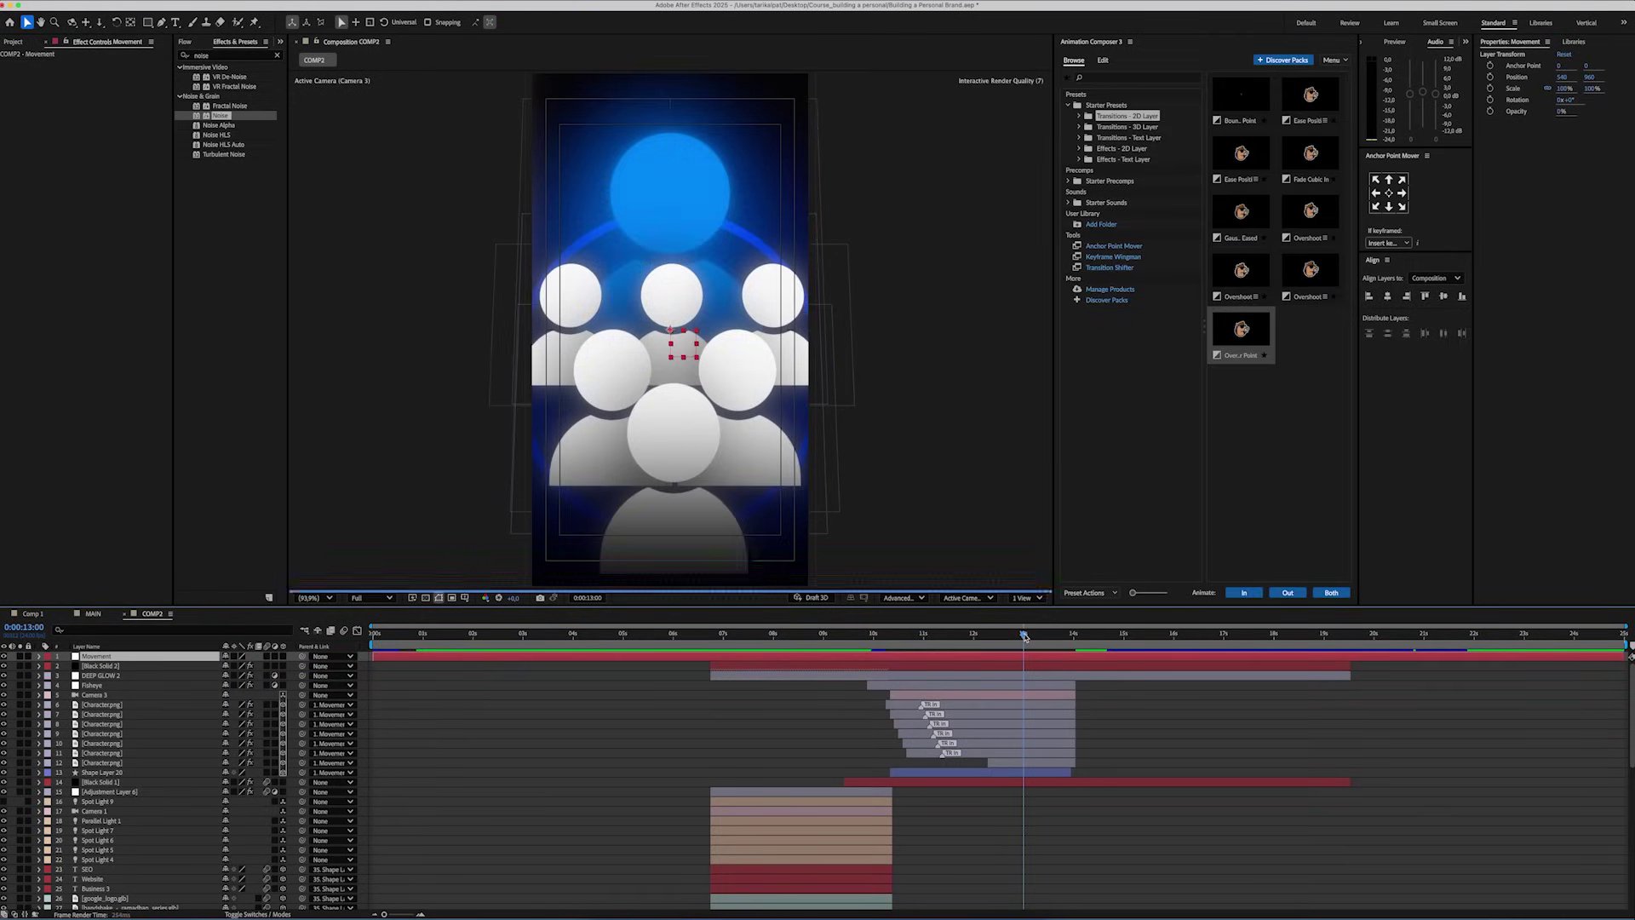
{"action": "key", "text": "p"}
{"action": "left_click_drag", "start_coordinate": [1059, 638], "coordinate": [1073, 638]}
{"action": "left_click_drag", "start_coordinate": [244, 666], "coordinate": [843, 644]}
Ease the start of the Movement null's position animation in the speed graph and preview the scene.
{"action": "left_click", "coordinate": [357, 631]}
{"action": "left_click_drag", "start_coordinate": [474, 809], "coordinate": [673, 877]}
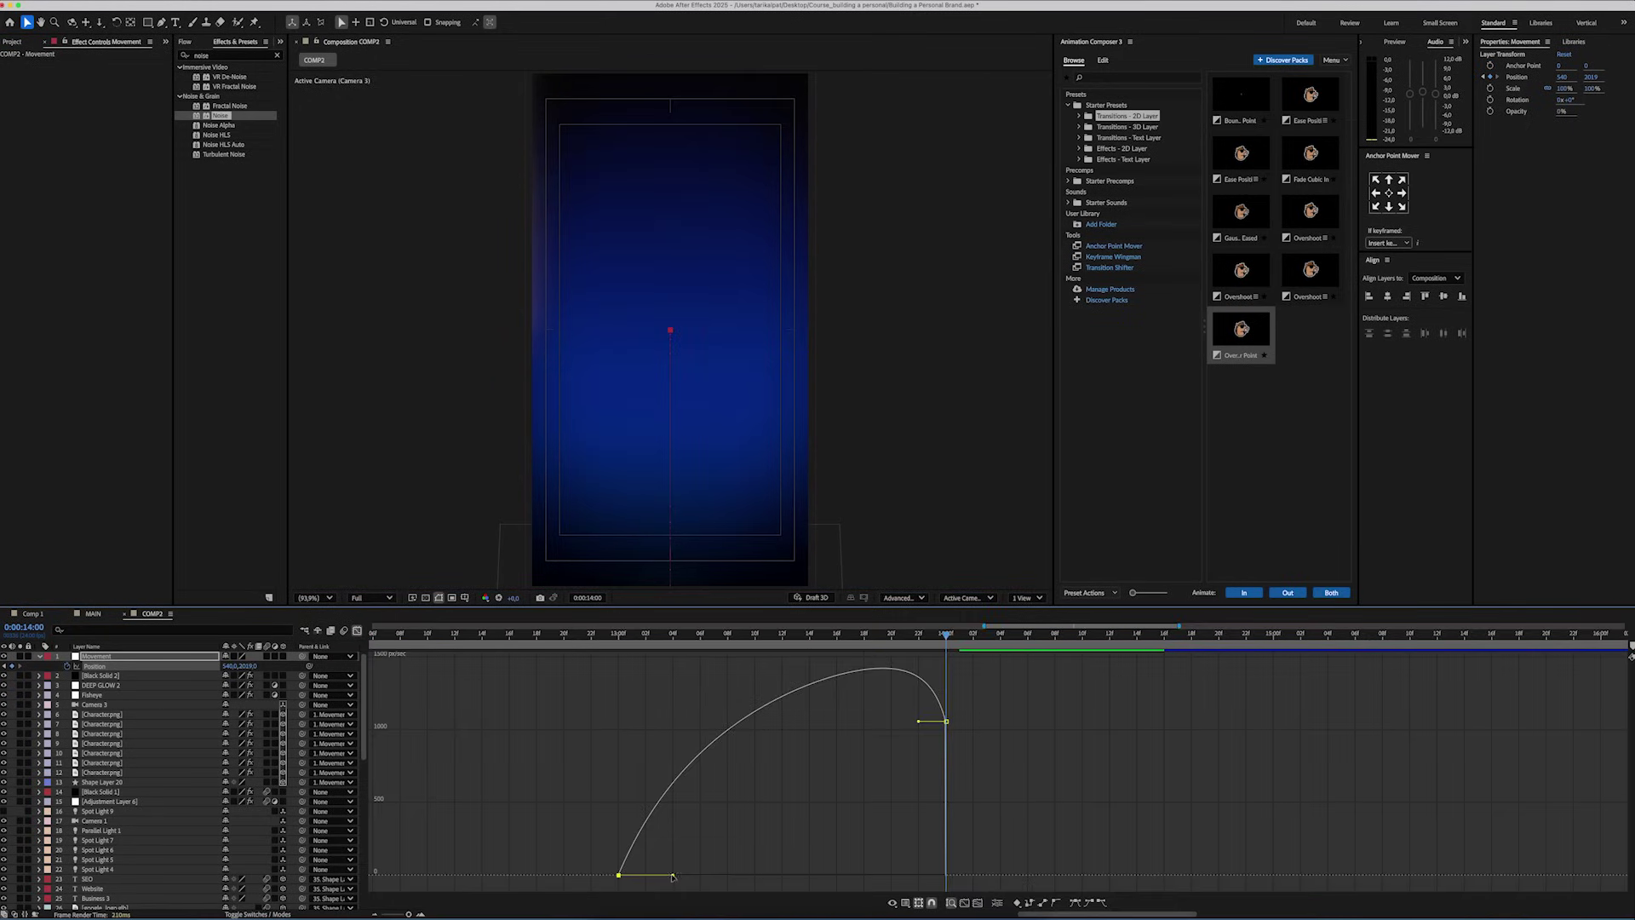
{"action": "left_click_drag", "start_coordinate": [618, 638], "coordinate": [477, 649]}
{"action": "key", "text": "minus"}
{"action": "key", "text": "minus"}
{"action": "key", "text": "minus"}
{"action": "left_click", "coordinate": [820, 635]}
{"action": "key", "text": "space"}
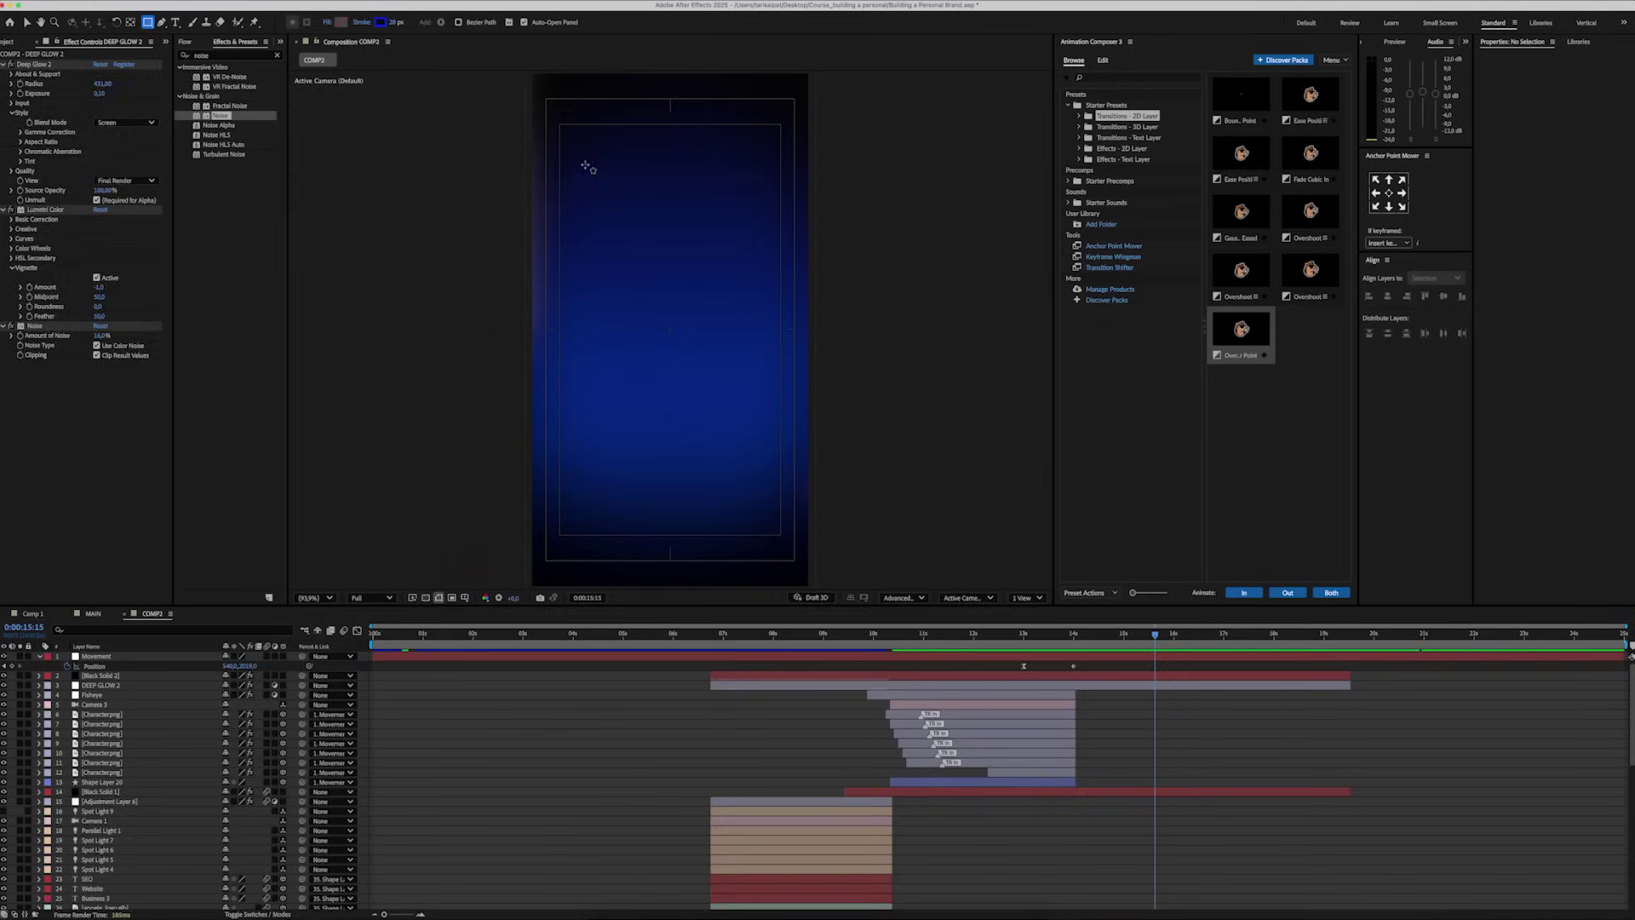
Draw a rectangle about 780 by 1380 px around the frame center with black fill and no stroke, starting at 14:00 below the DEEP GLOW layer.
{"action": "left_click_drag", "start_coordinate": [567, 149], "coordinate": [770, 518]}
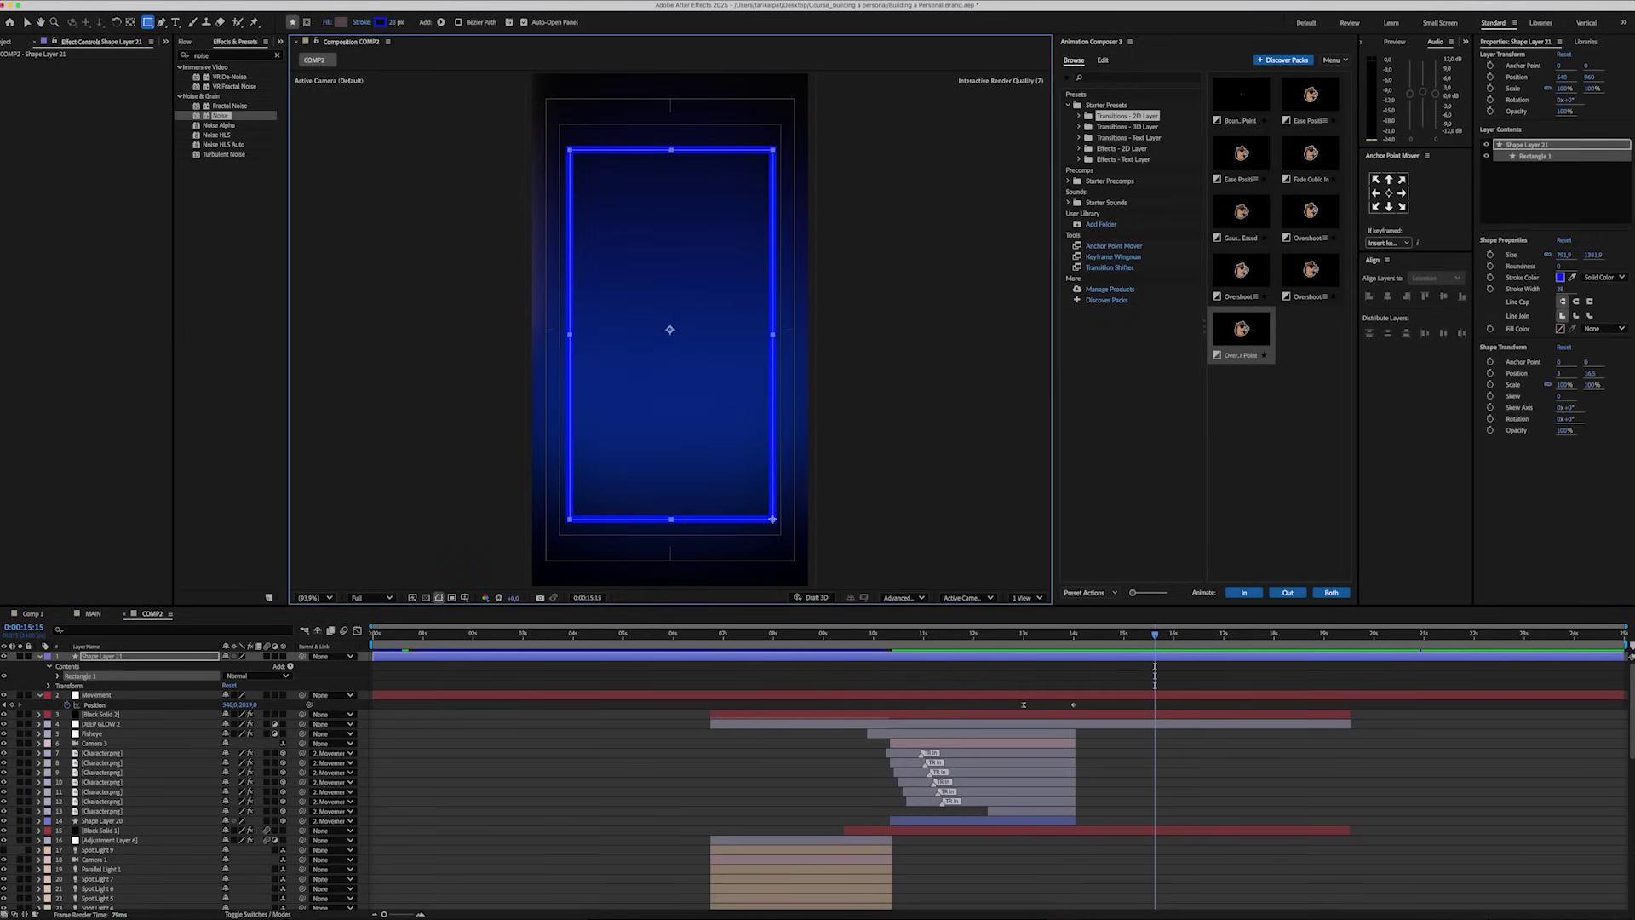
{"action": "left_click", "coordinate": [341, 22]}
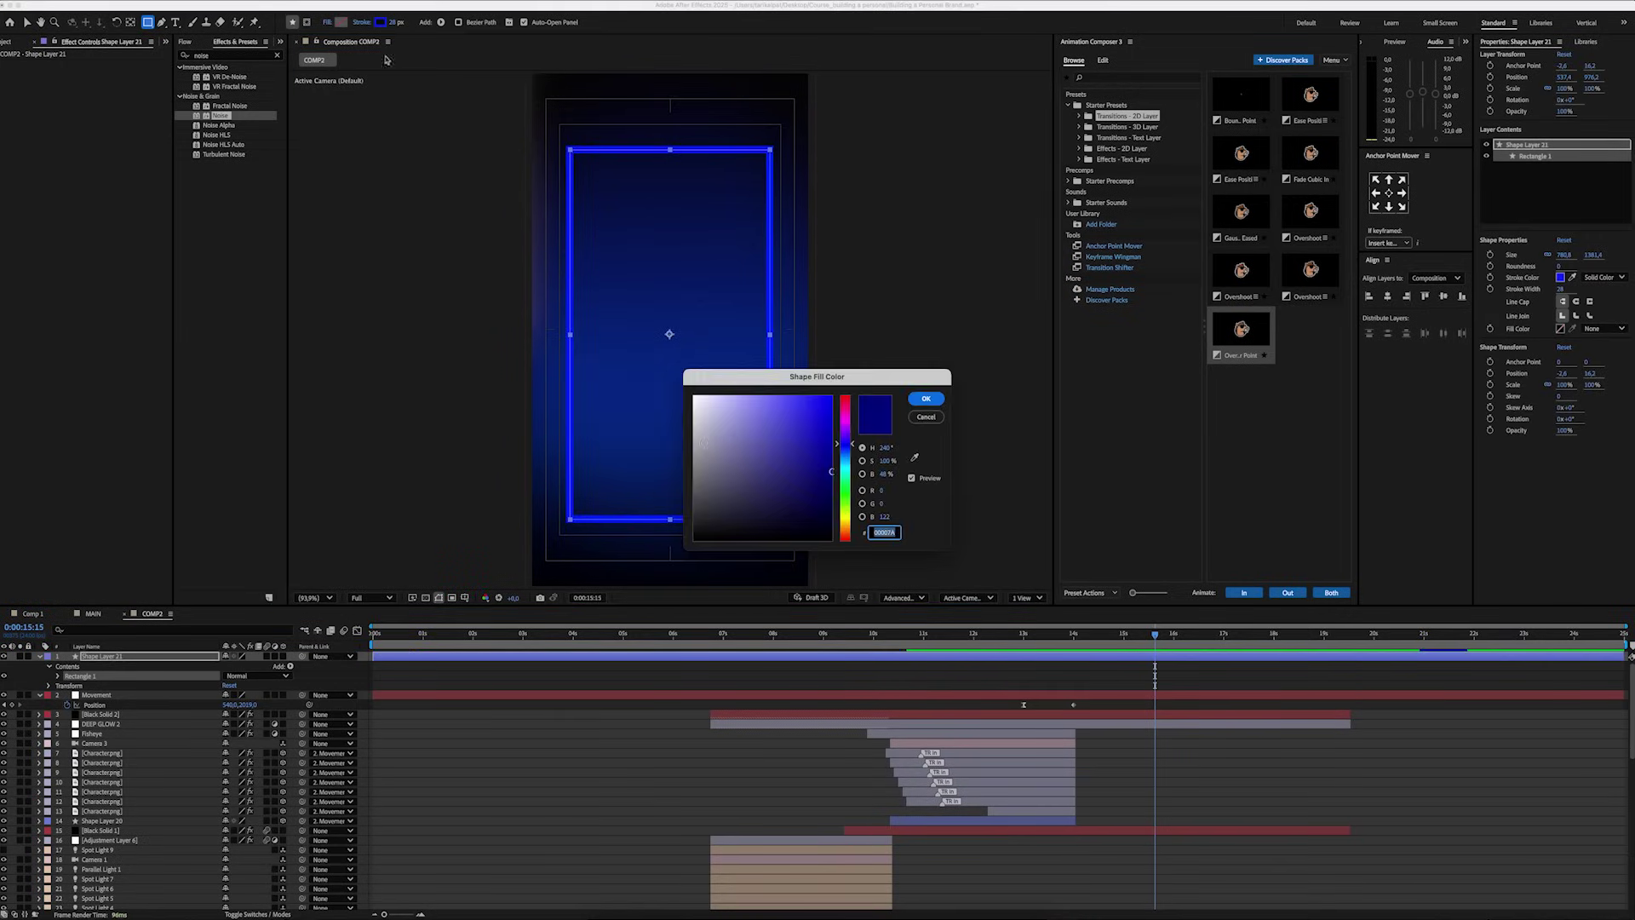
{"action": "left_click_drag", "start_coordinate": [699, 460], "coordinate": [641, 572]}
{"action": "key", "text": "Return"}
{"action": "left_click", "coordinate": [361, 22]}
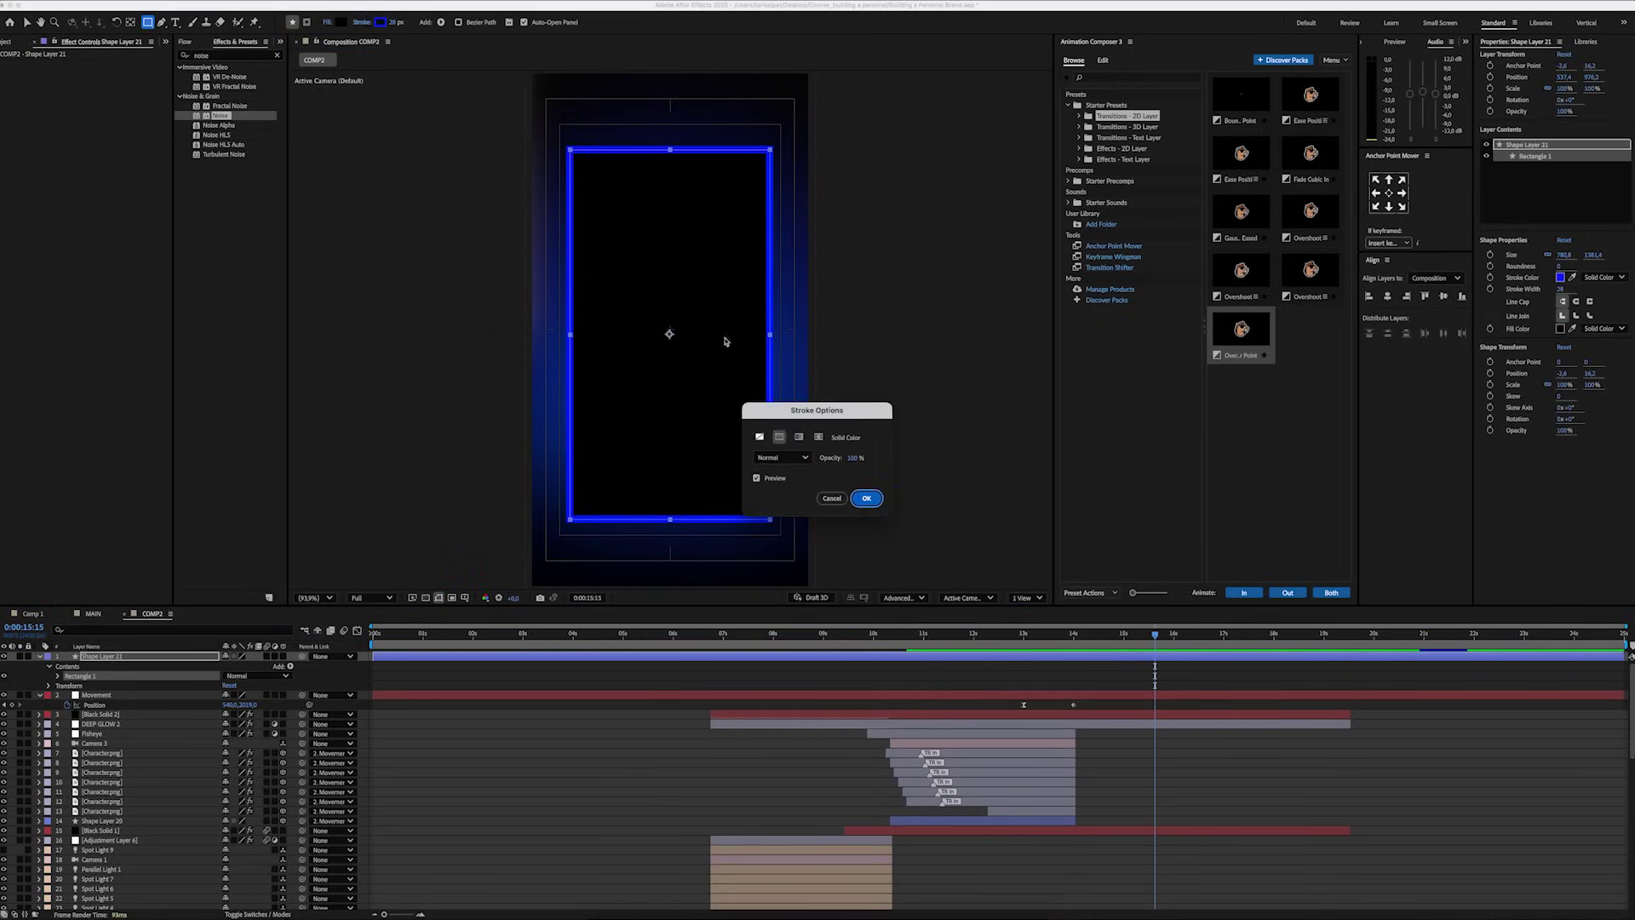
{"action": "left_click", "coordinate": [750, 438]}
{"action": "left_click", "coordinate": [860, 497]}
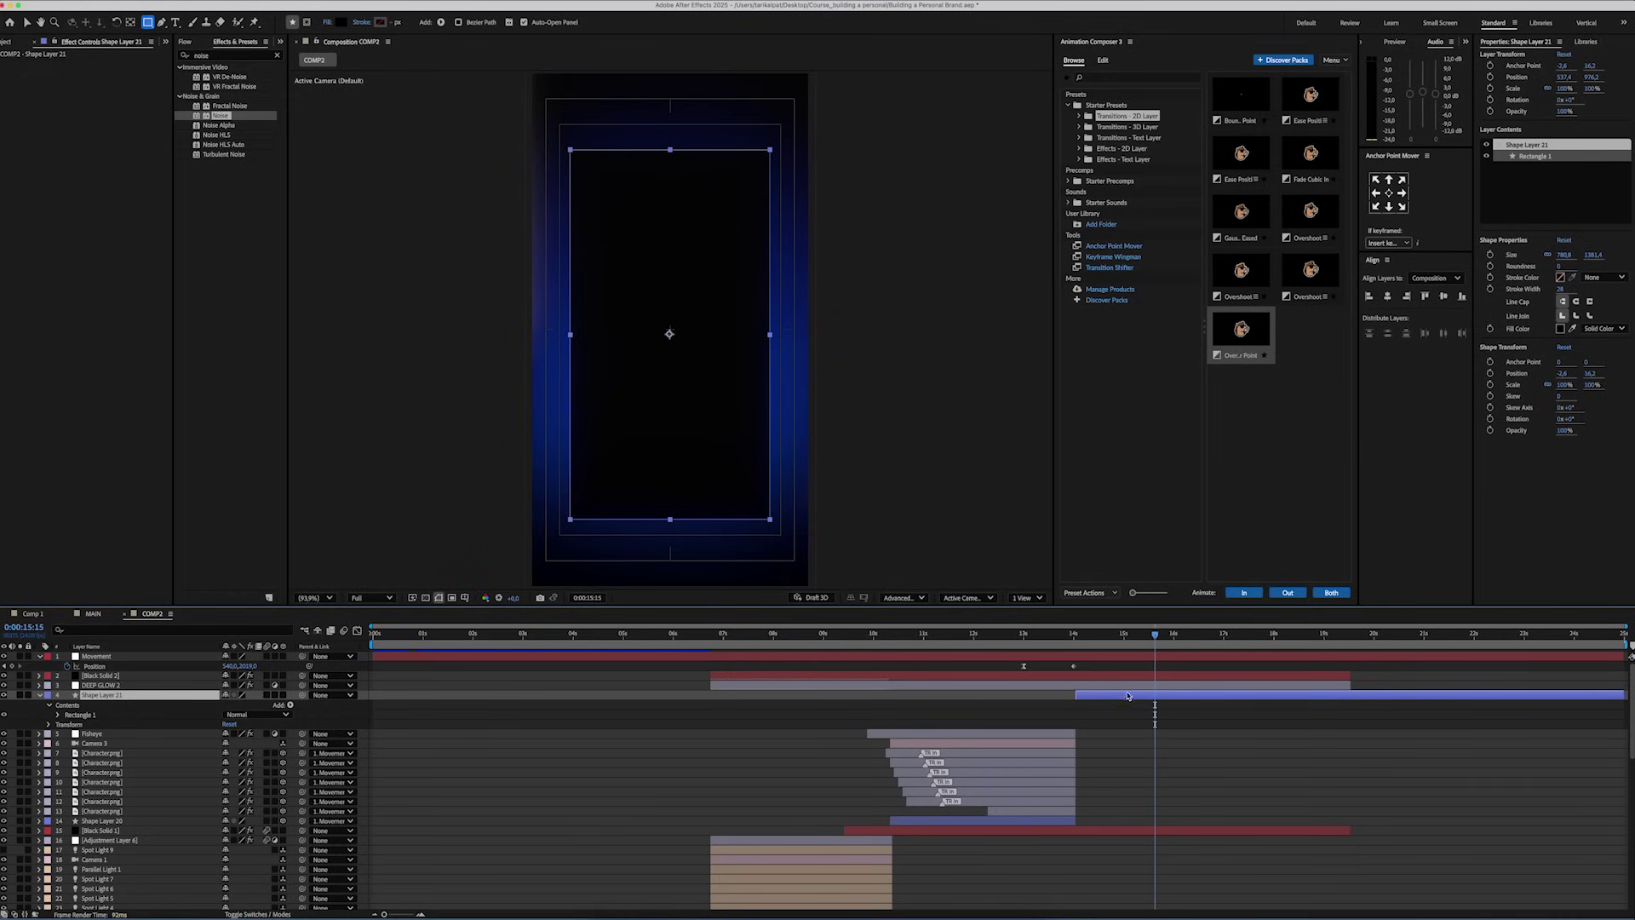
Duplicate the black rectangle and give the copy no fill and a thin solid blue stroke as its outline.
{"action": "key", "text": "ctrl+d"}
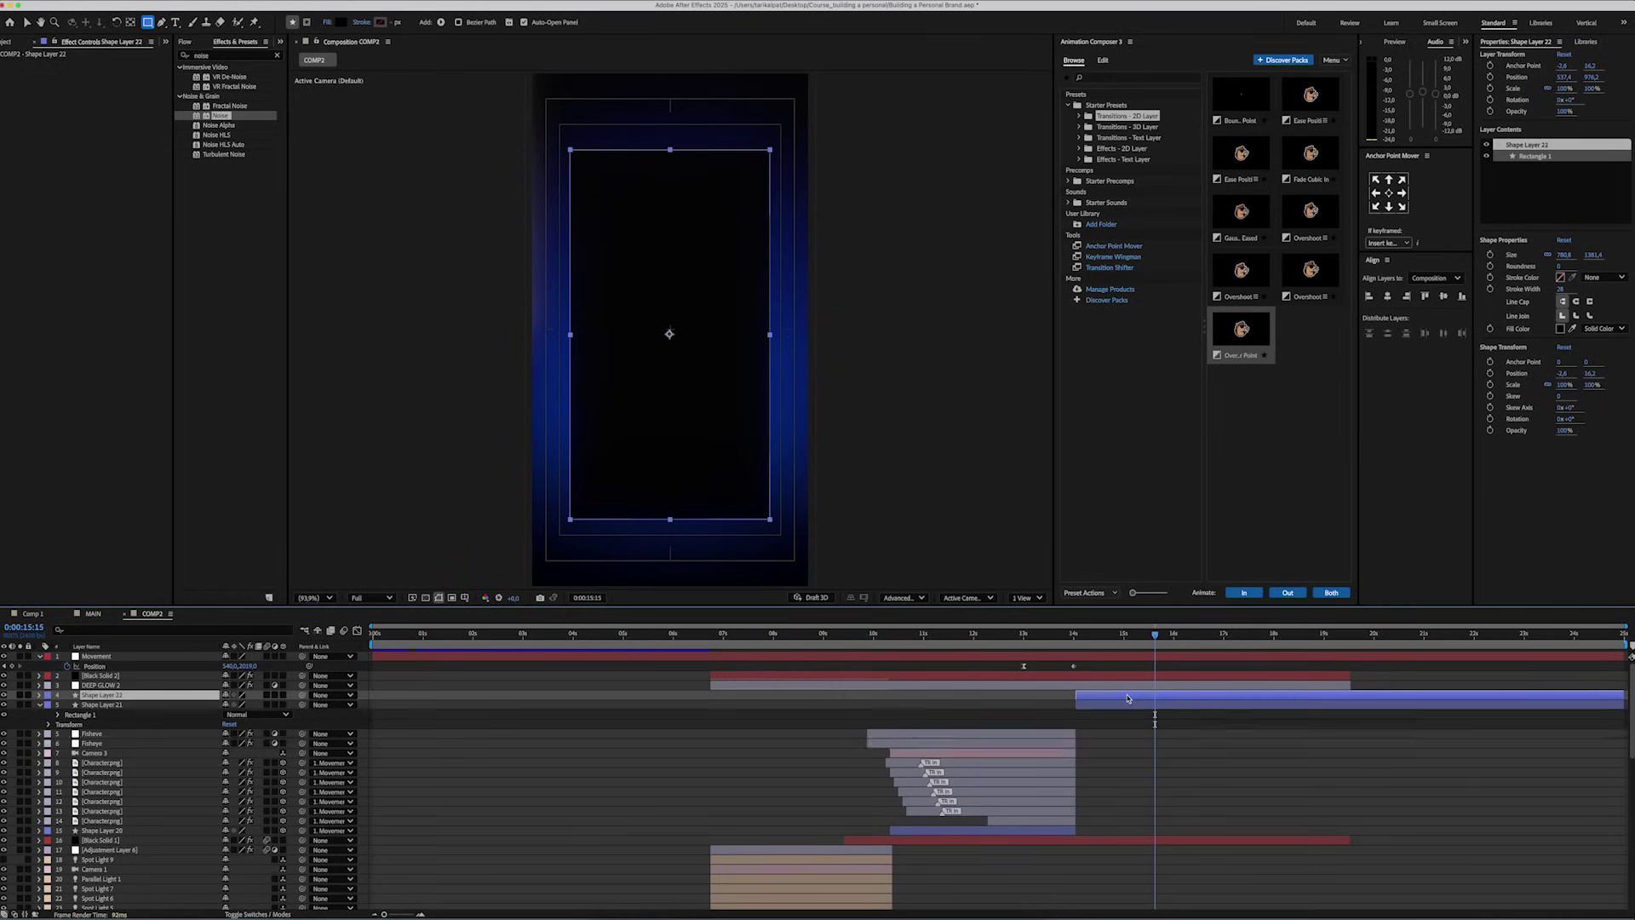
{"action": "left_click", "coordinate": [324, 22]}
{"action": "left_click", "coordinate": [760, 437]}
{"action": "left_click", "coordinate": [866, 498]}
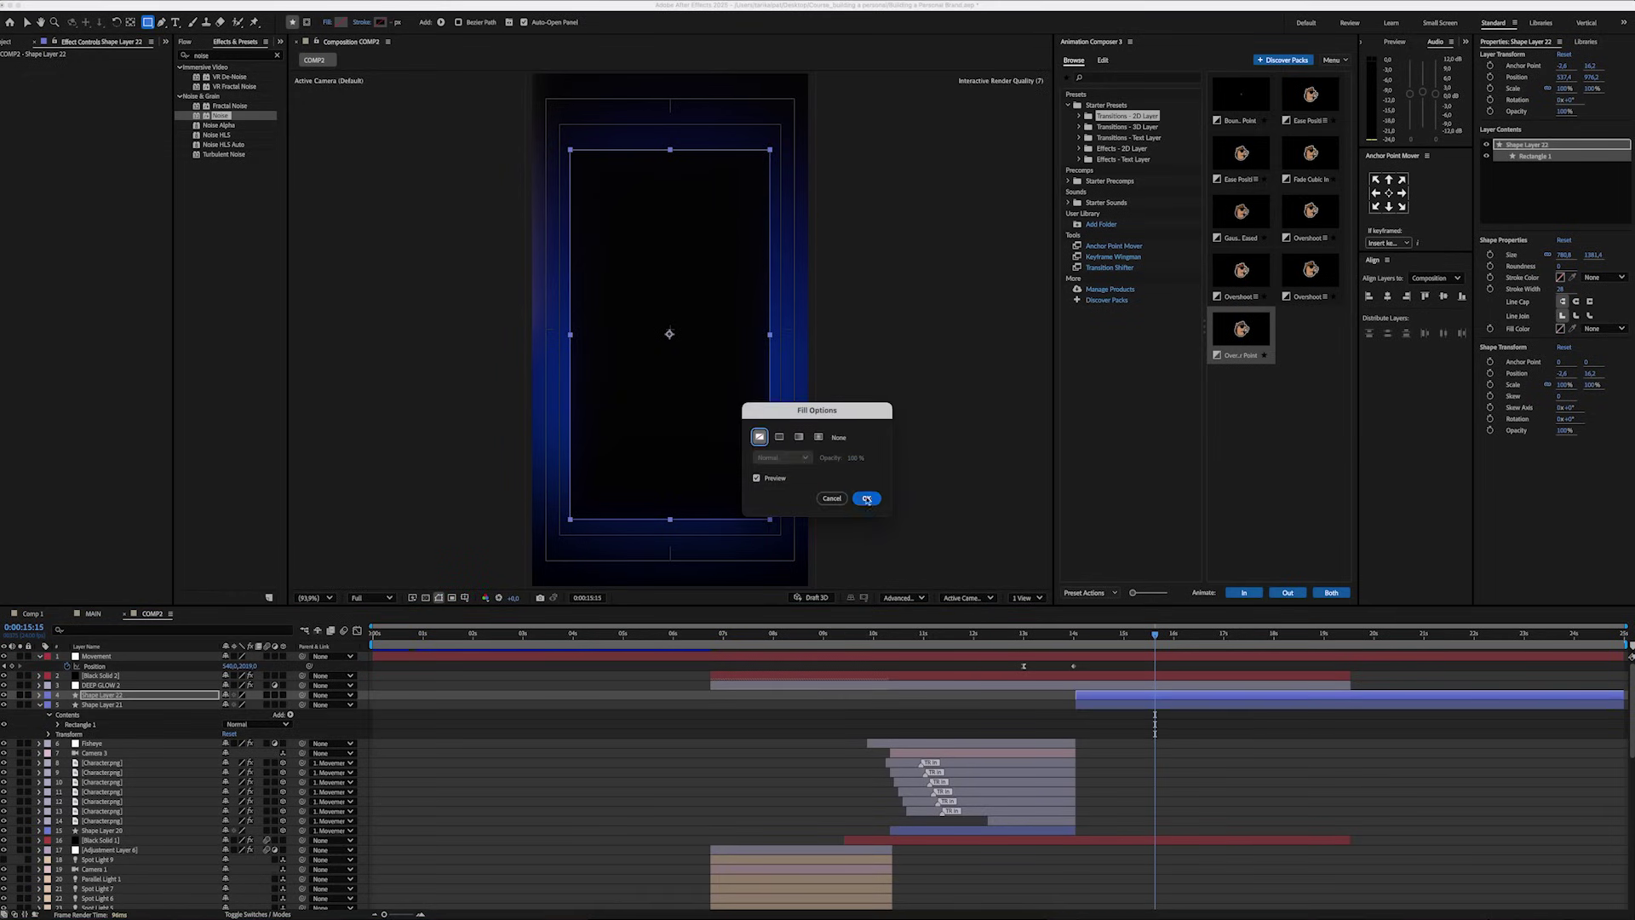
{"action": "left_click", "coordinate": [361, 23]}
{"action": "left_click", "coordinate": [779, 437]}
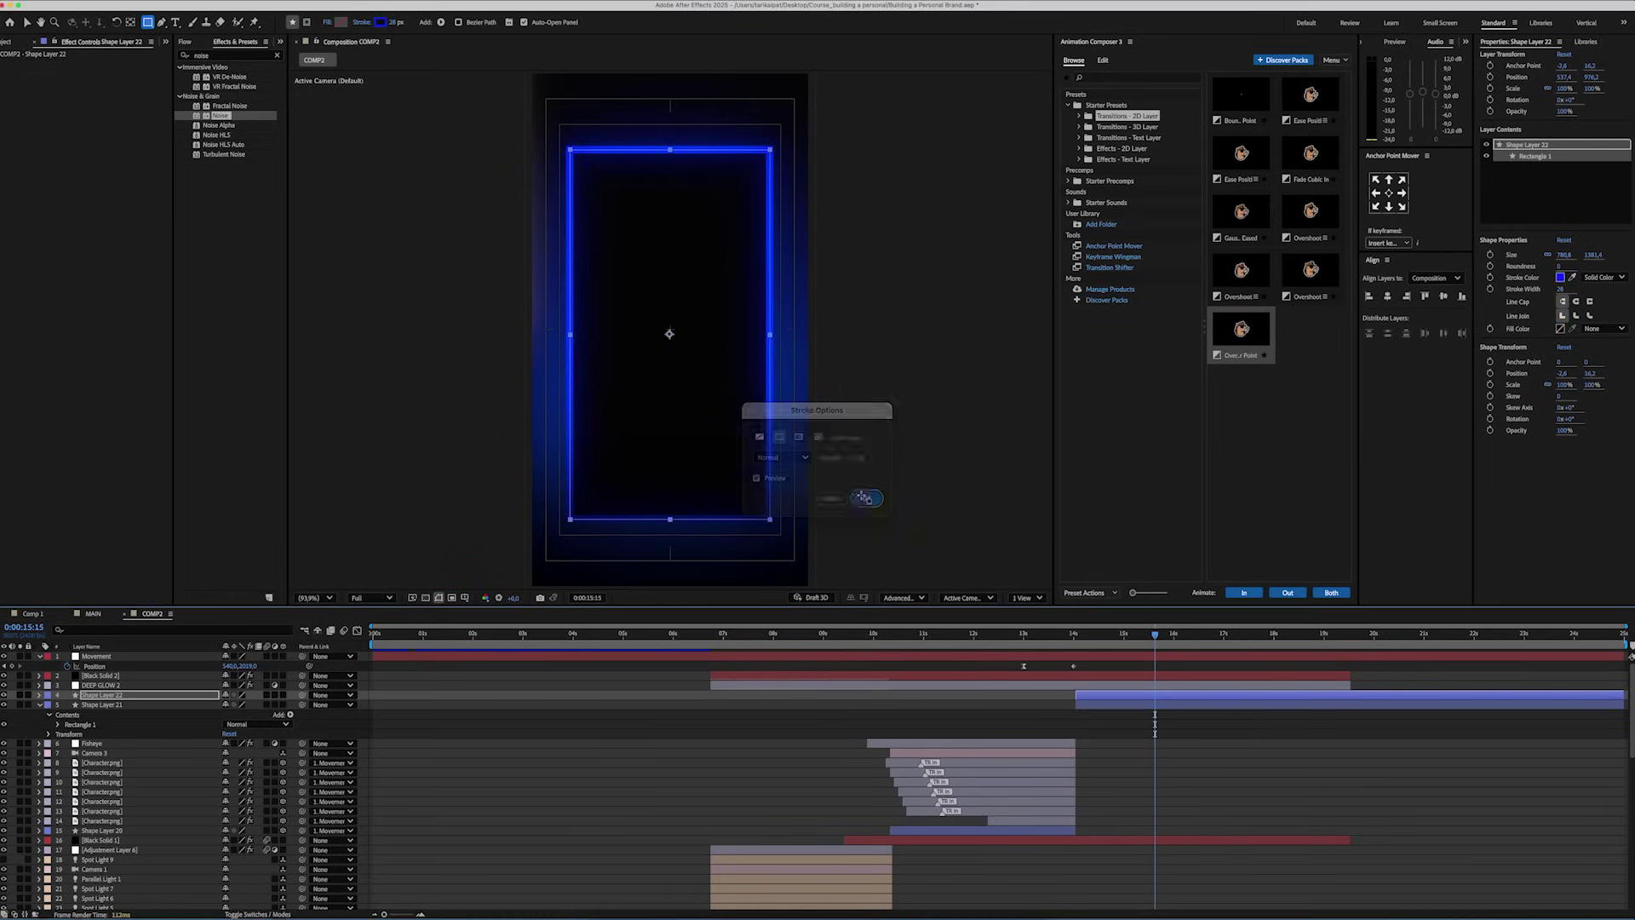
{"action": "left_click", "coordinate": [865, 498]}
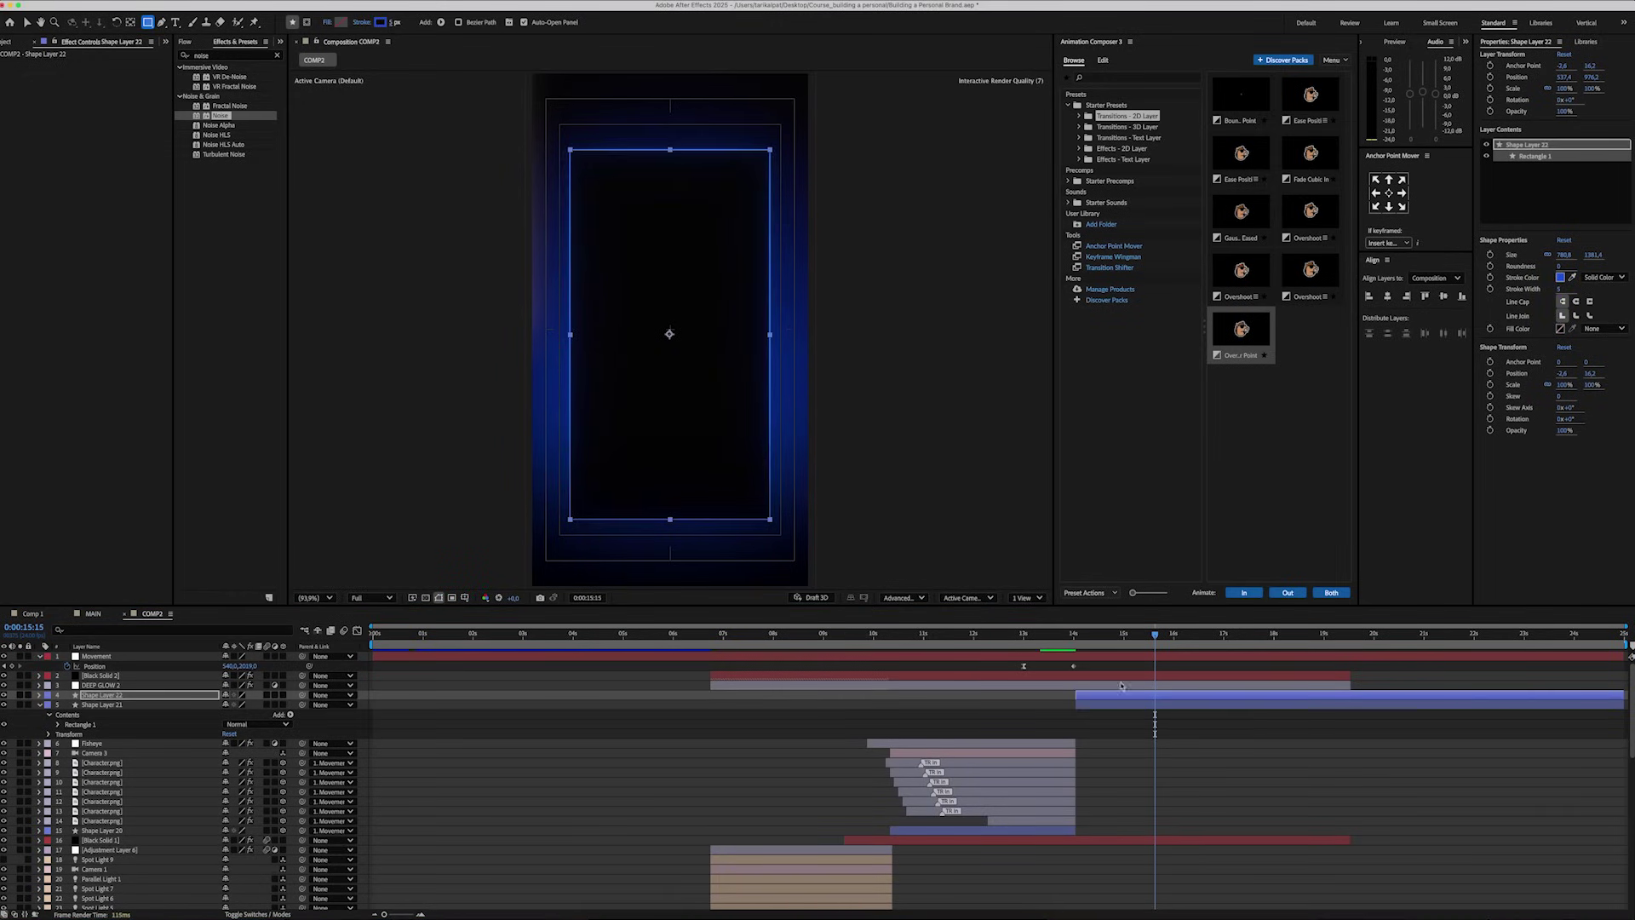
{"action": "left_click", "coordinate": [1124, 724]}
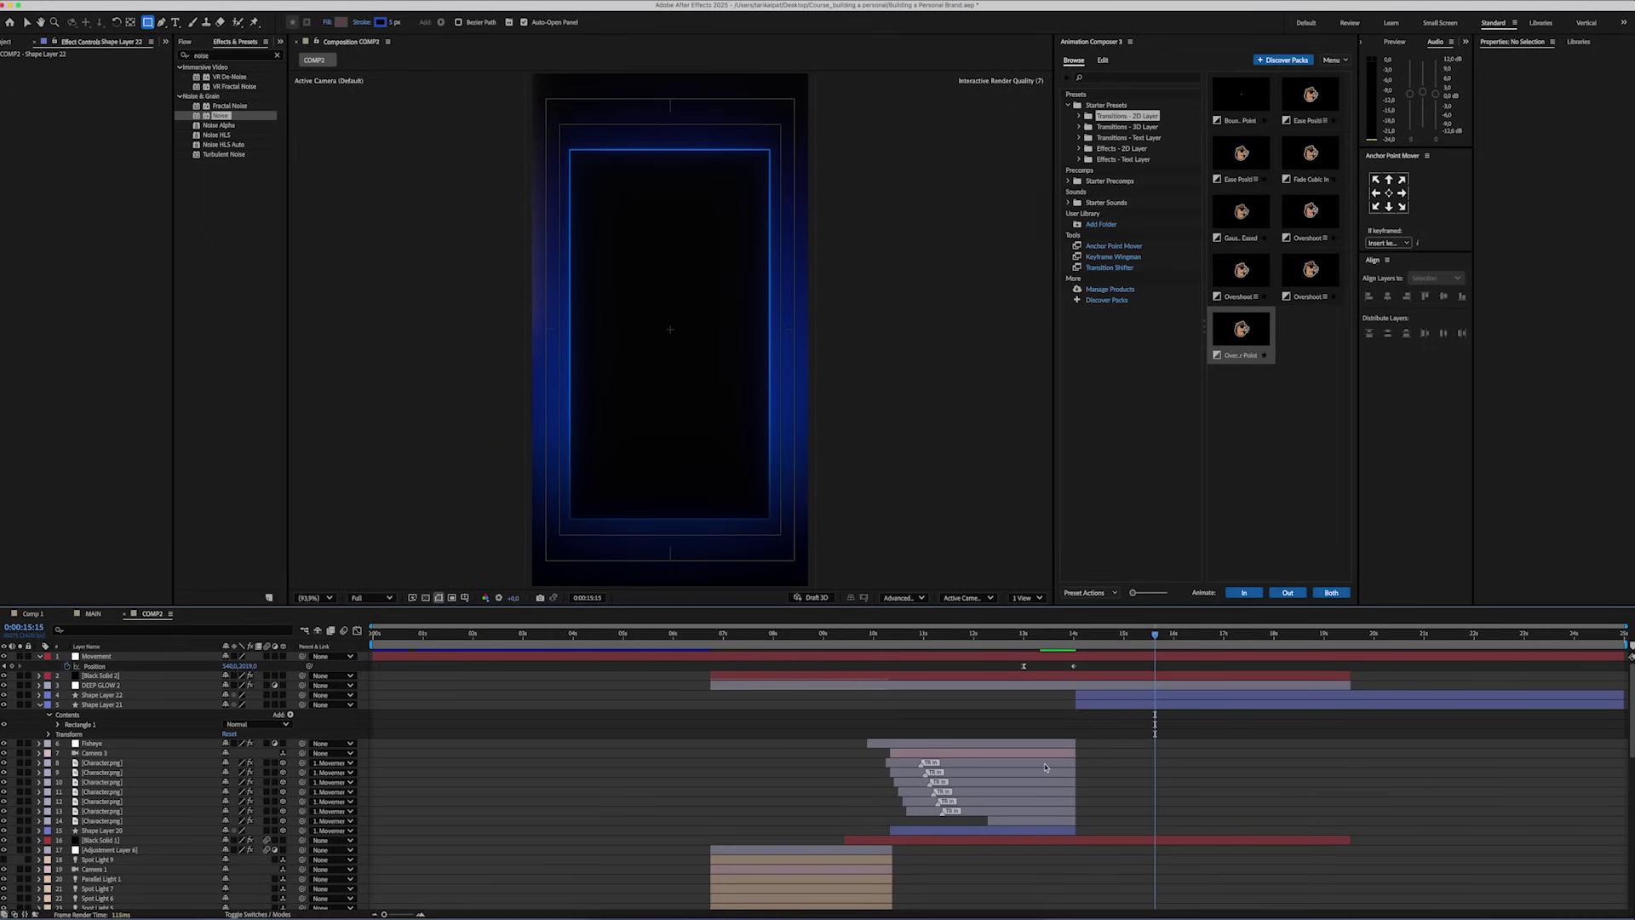
Draw an L-shaped graph axis with a thin white stroke inside the rectangle and name its layer GRAPH.
{"action": "left_click", "coordinate": [161, 23]}
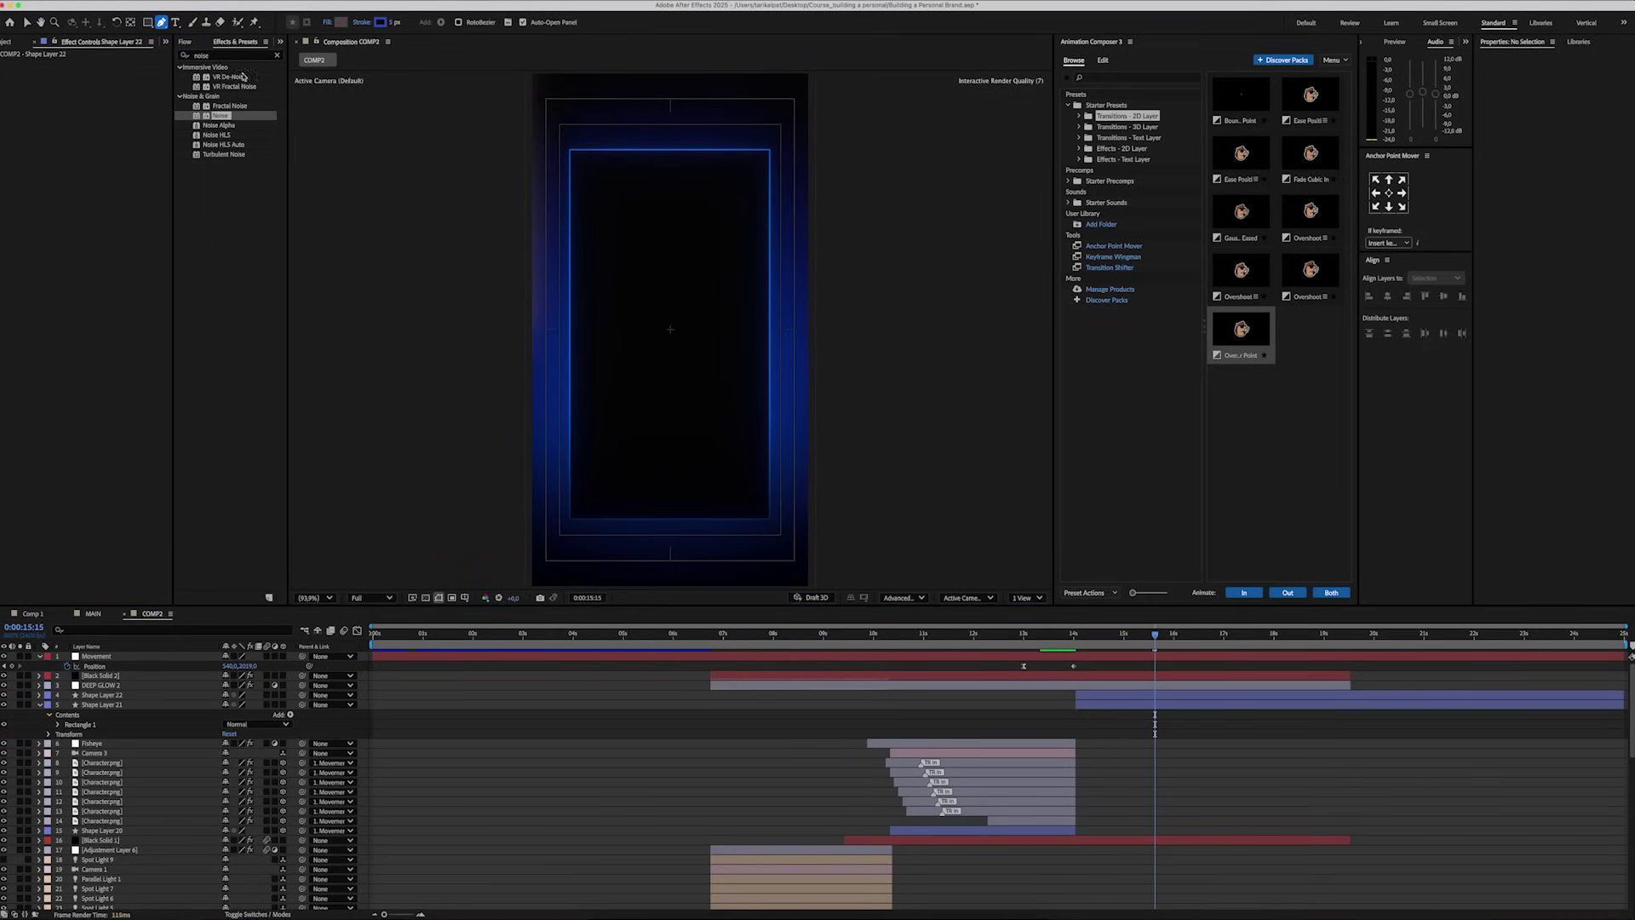
{"action": "left_click", "coordinate": [381, 22]}
{"action": "left_click", "coordinate": [924, 398]}
{"action": "left_click", "coordinate": [586, 177]}
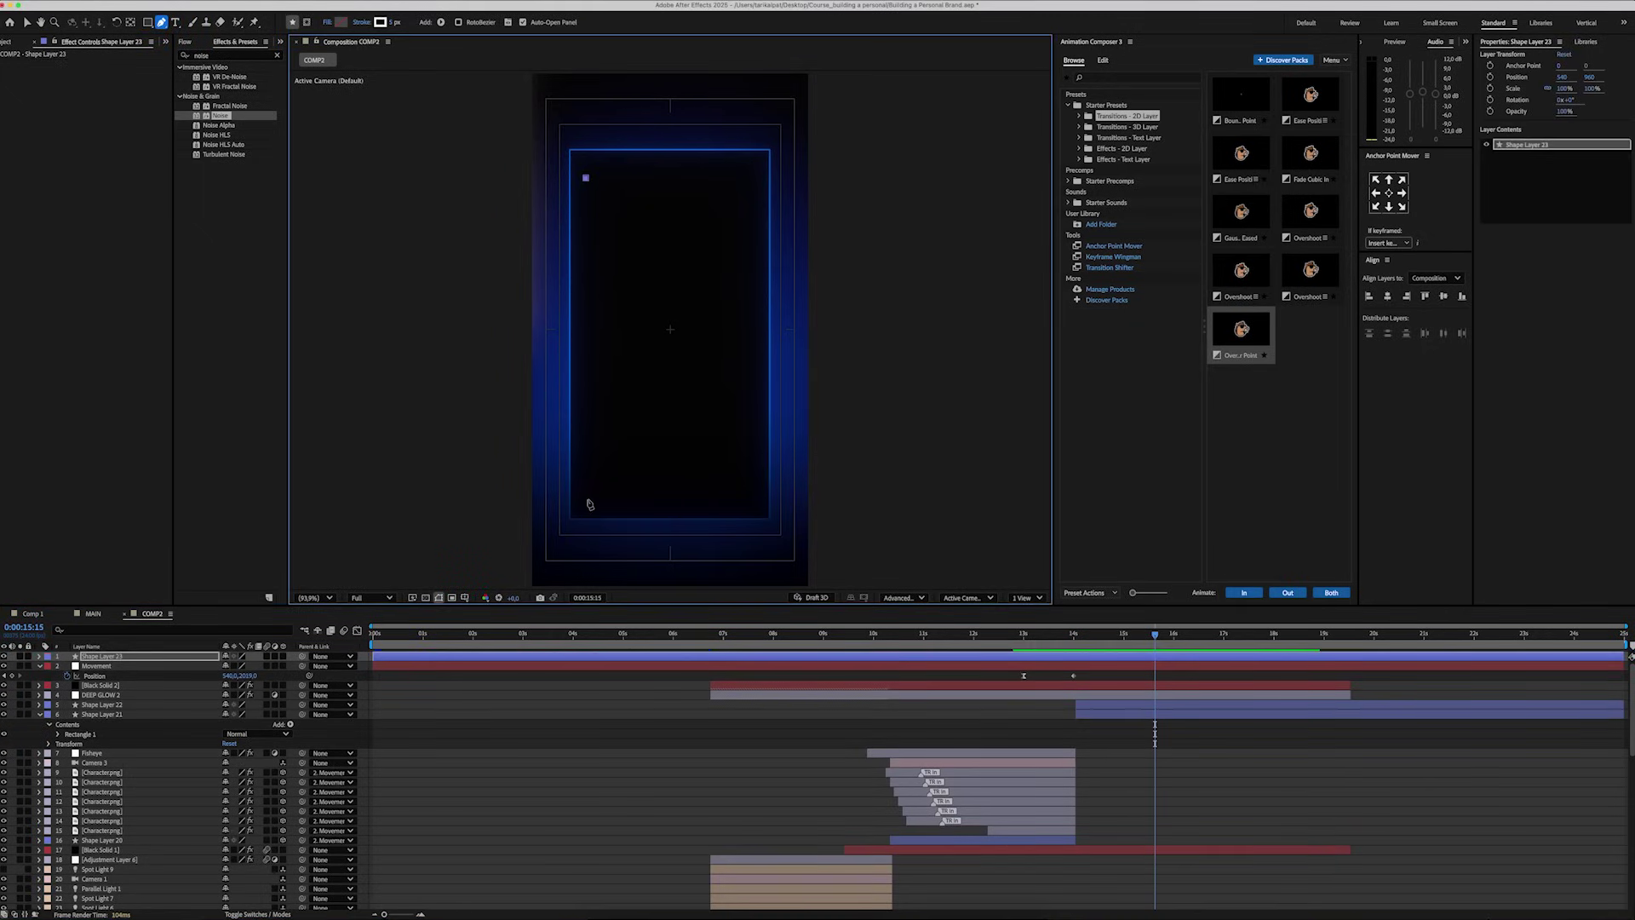
{"action": "left_click", "coordinate": [585, 499]}
{"action": "left_click", "coordinate": [746, 499]}
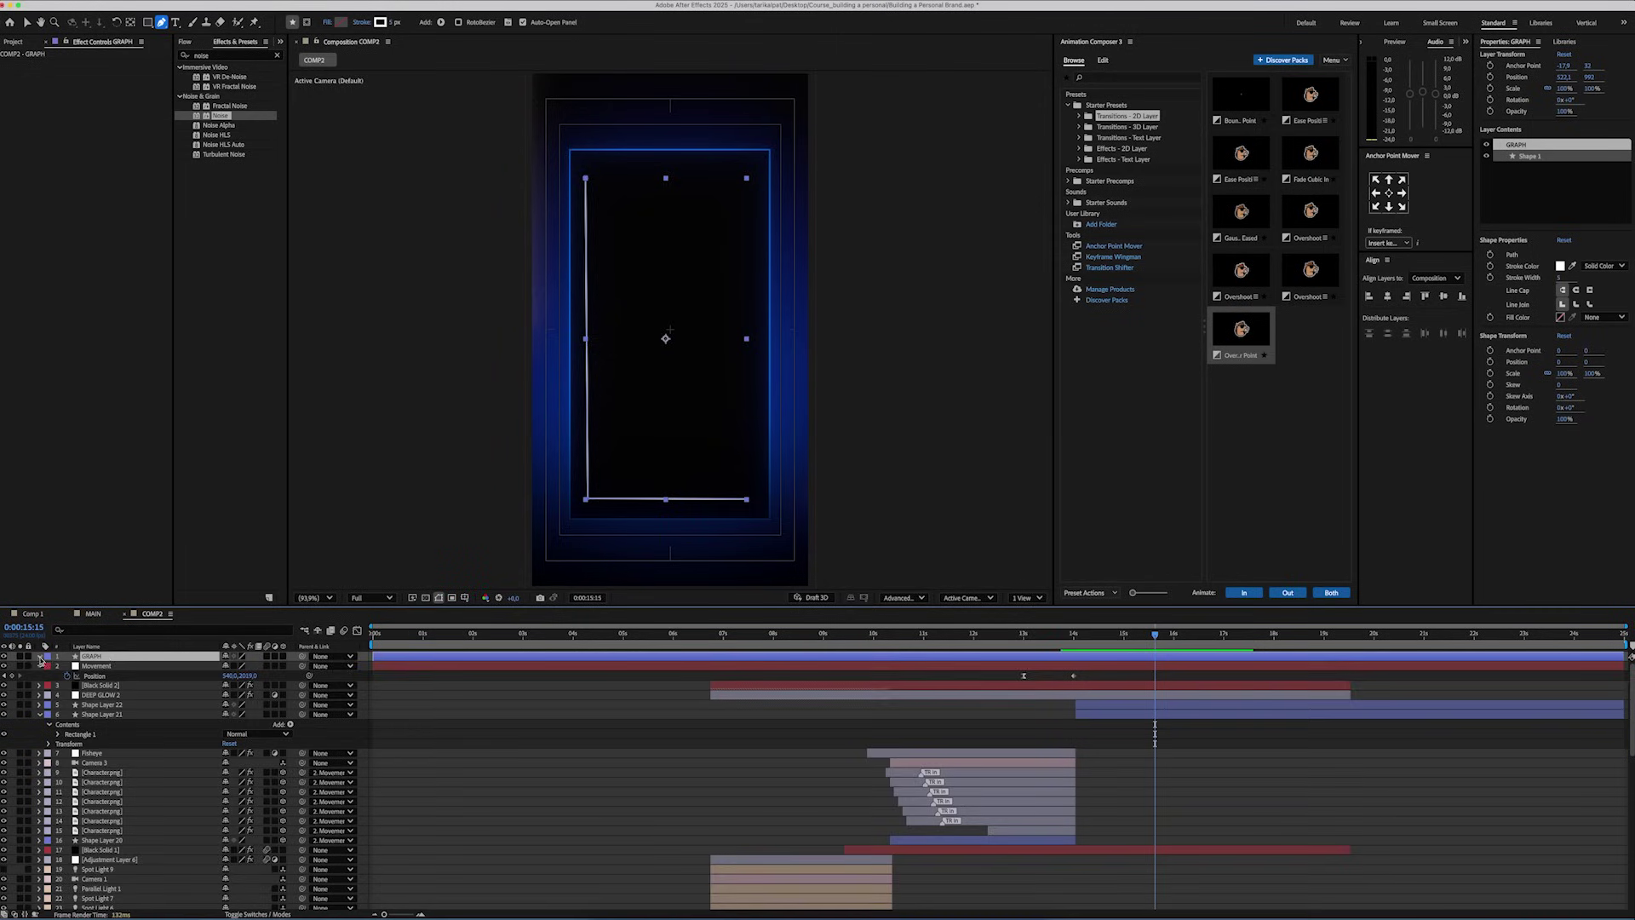
Add dashes to the stroke of the GRAPH axis line.
{"action": "left_click", "coordinate": [39, 655]}
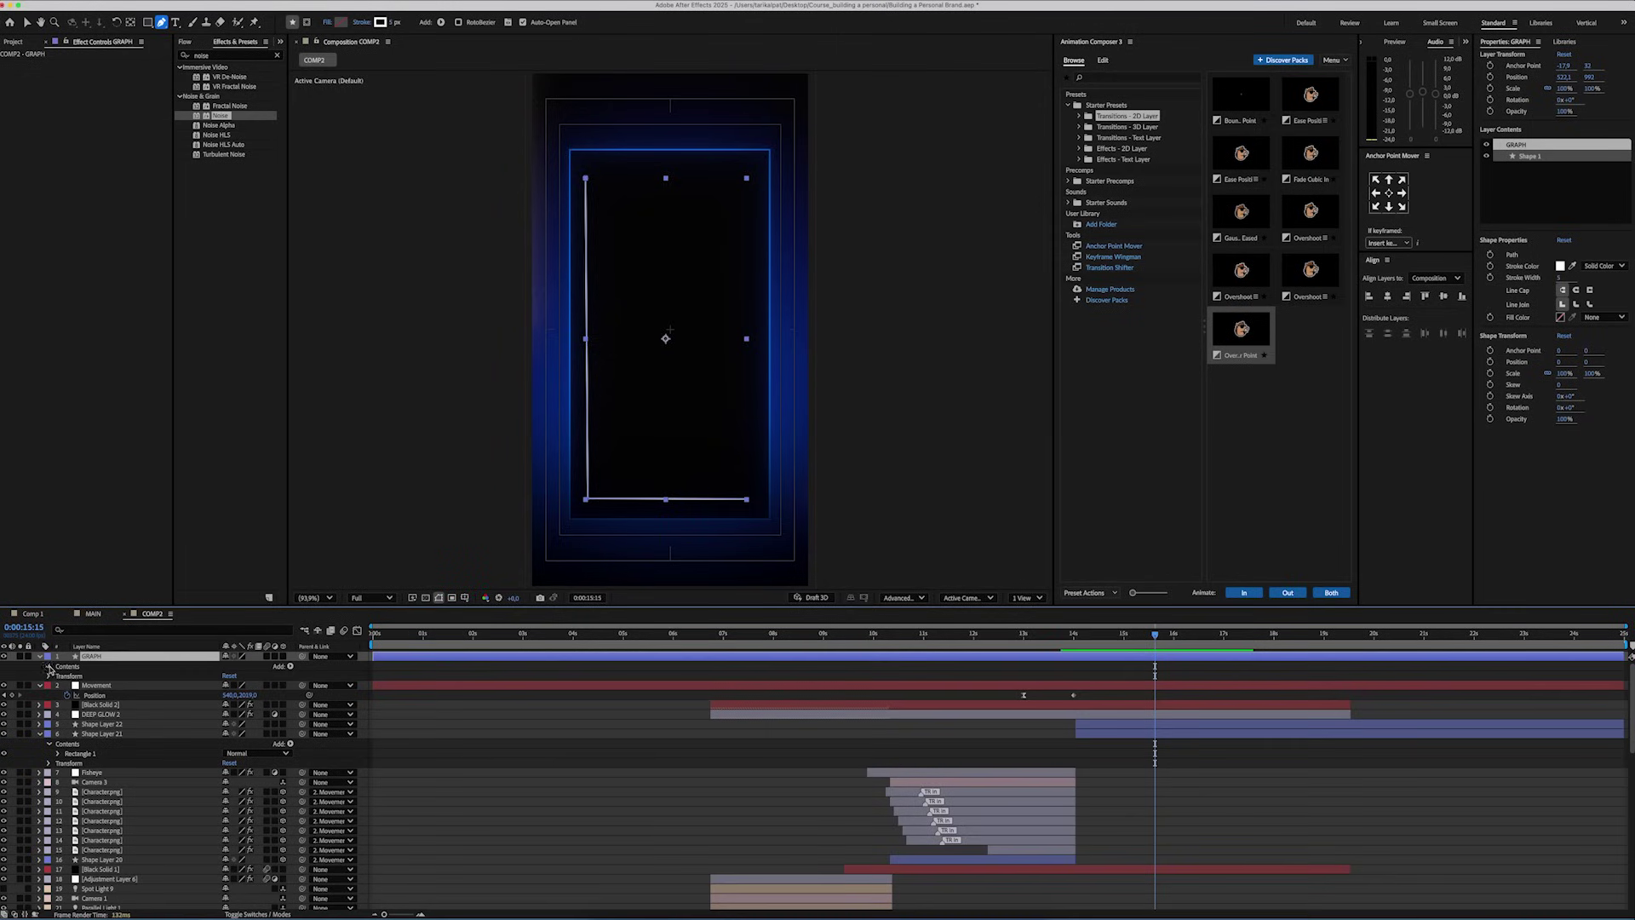
{"action": "left_click", "coordinate": [50, 667]}
{"action": "left_click", "coordinate": [58, 675]}
{"action": "left_click", "coordinate": [67, 695]}
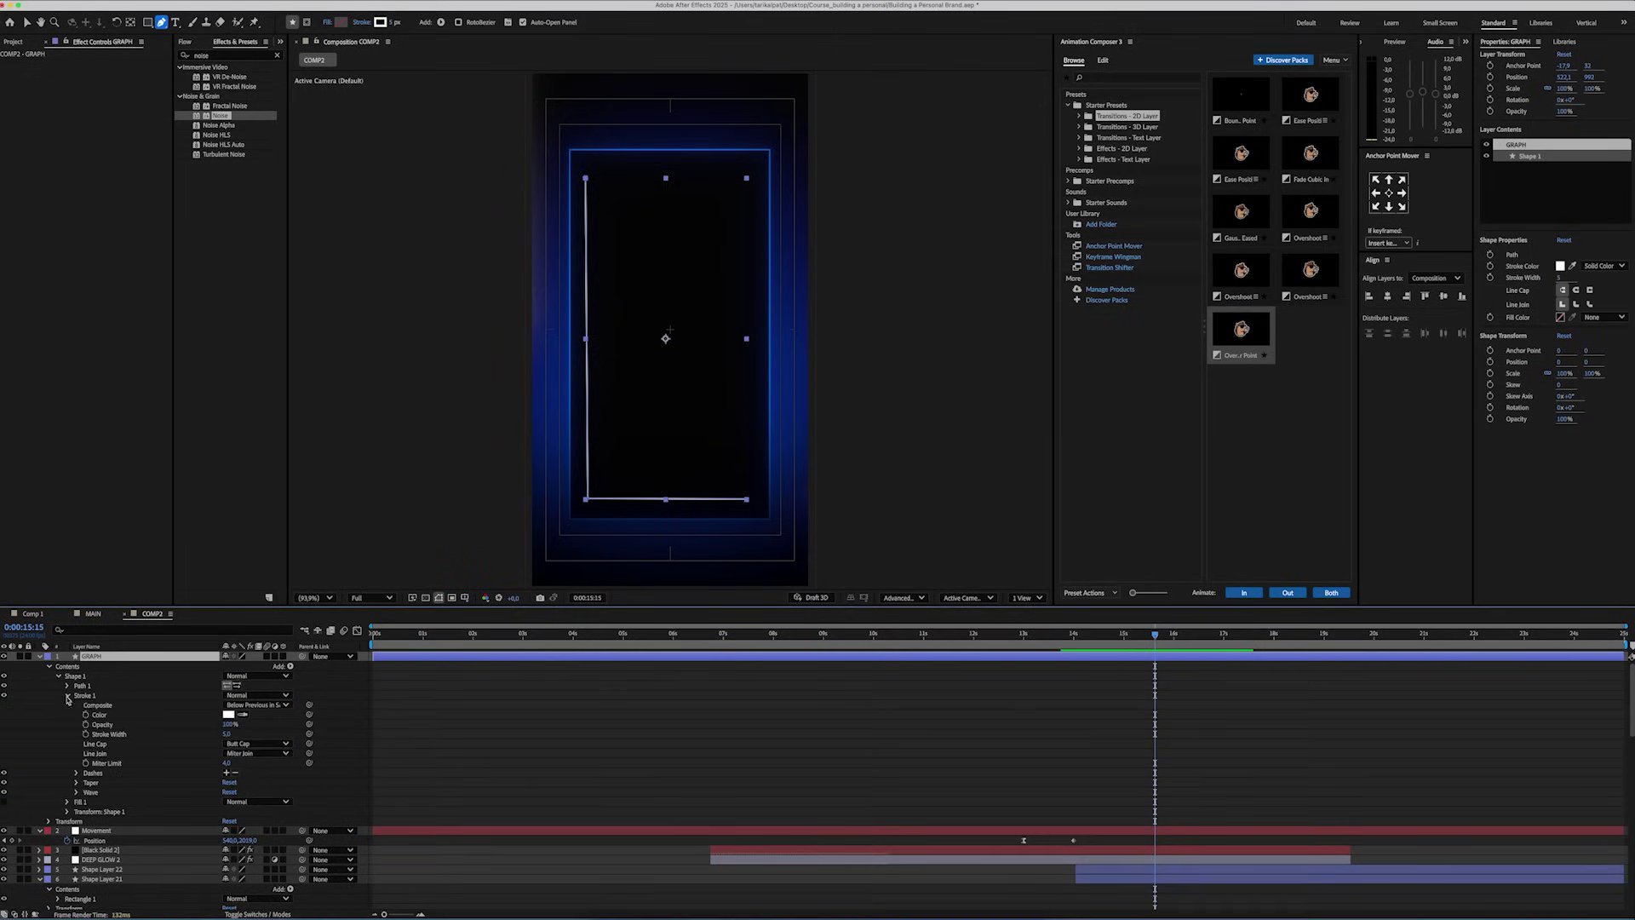
{"action": "left_click", "coordinate": [226, 772]}
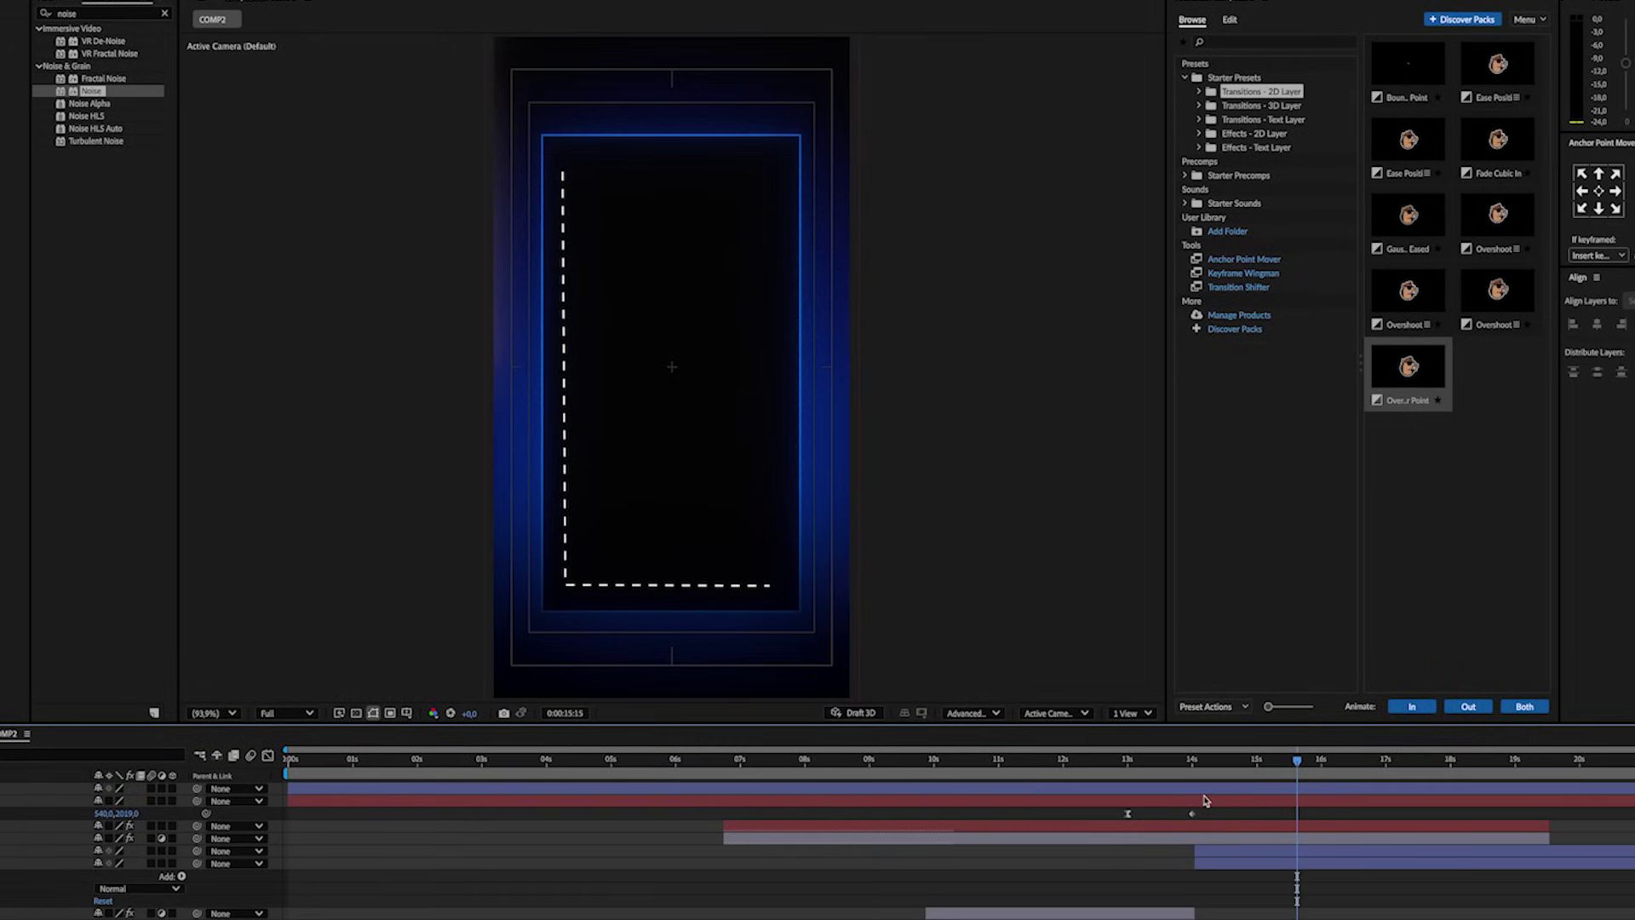
Add the text label RATE at the top of the vertical axis and a duplicate reading TIME at the end of the horizontal axis.
{"action": "right_click", "coordinate": [365, 712]}
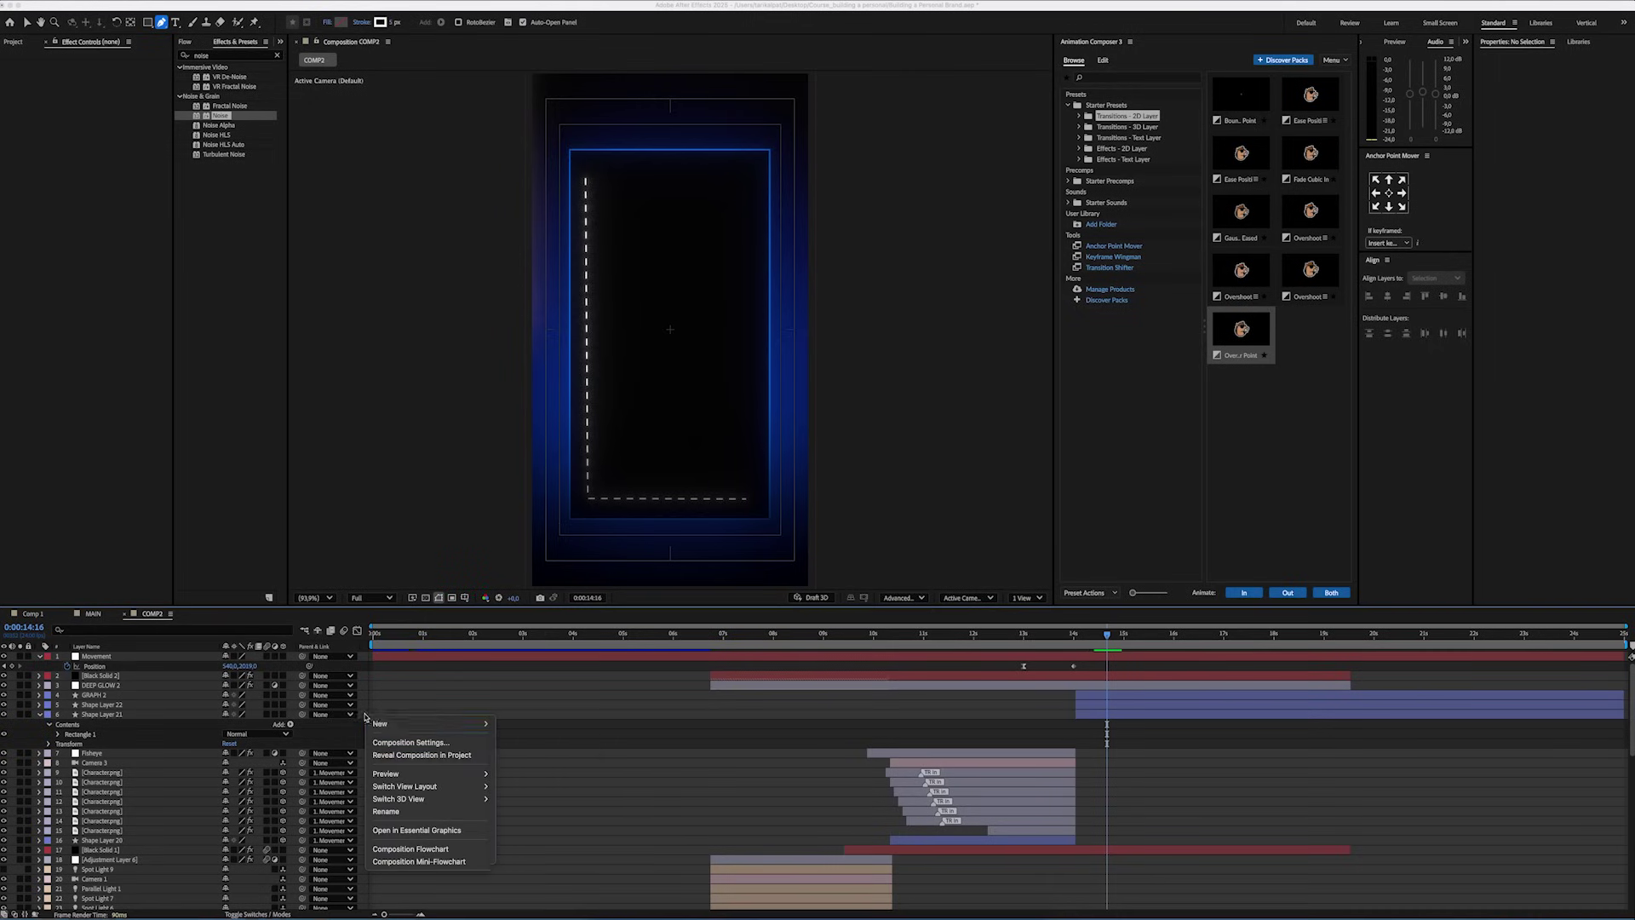
{"action": "mouse_move", "coordinate": [430, 722]}
{"action": "left_click", "coordinate": [564, 721]}
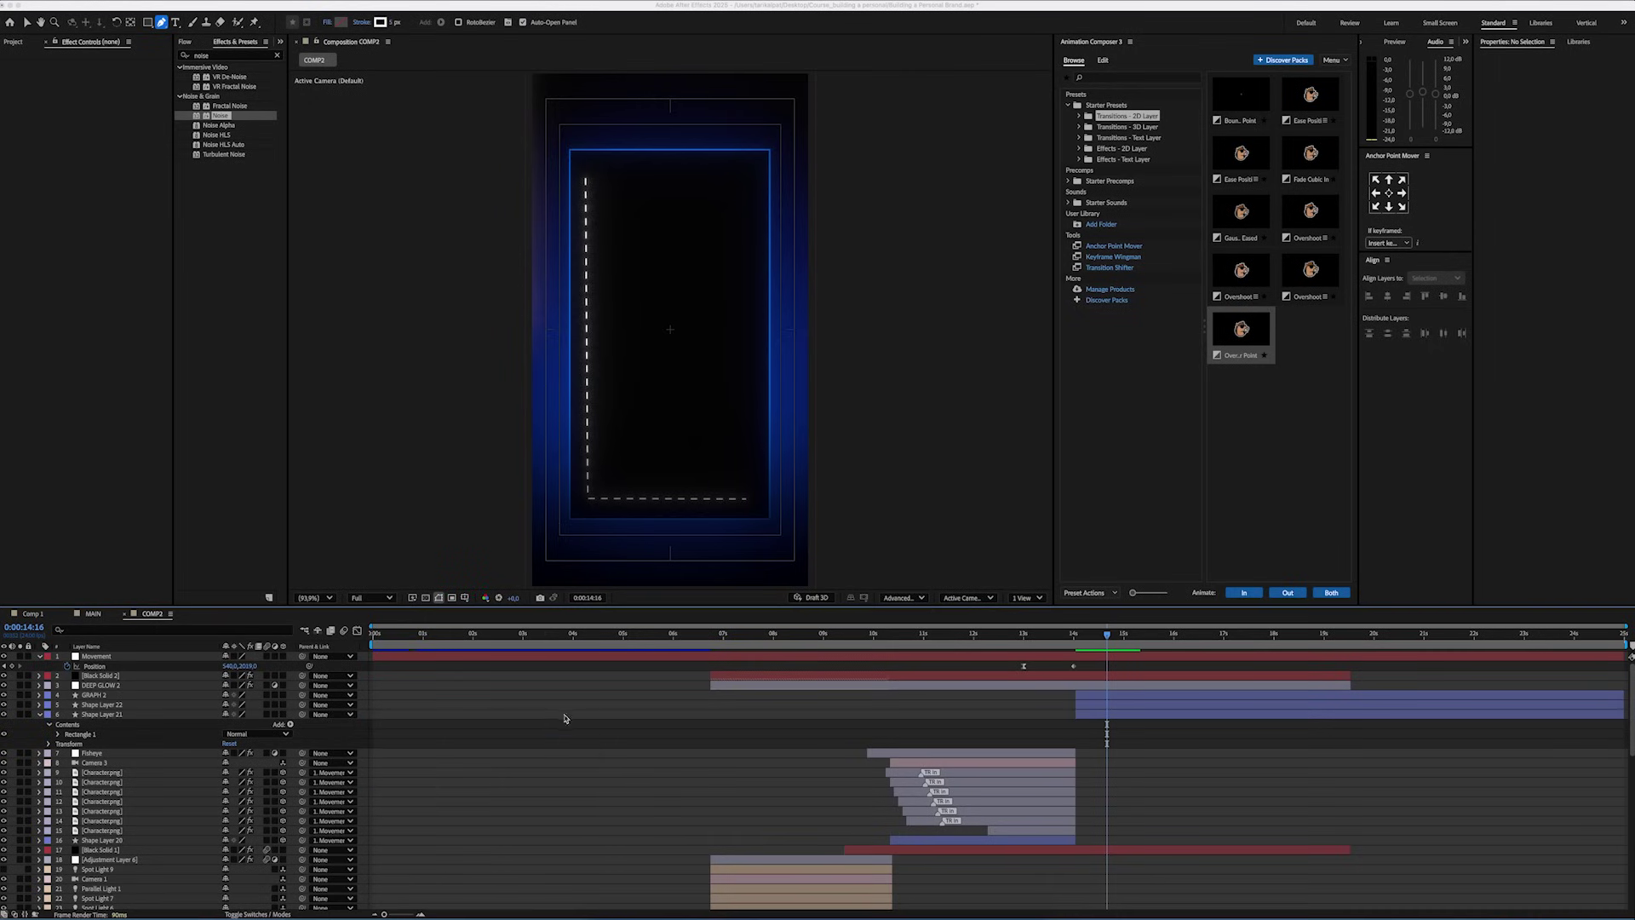
{"action": "type", "text": "RATE"}
{"action": "left_click_drag", "start_coordinate": [698, 327], "coordinate": [727, 490]}
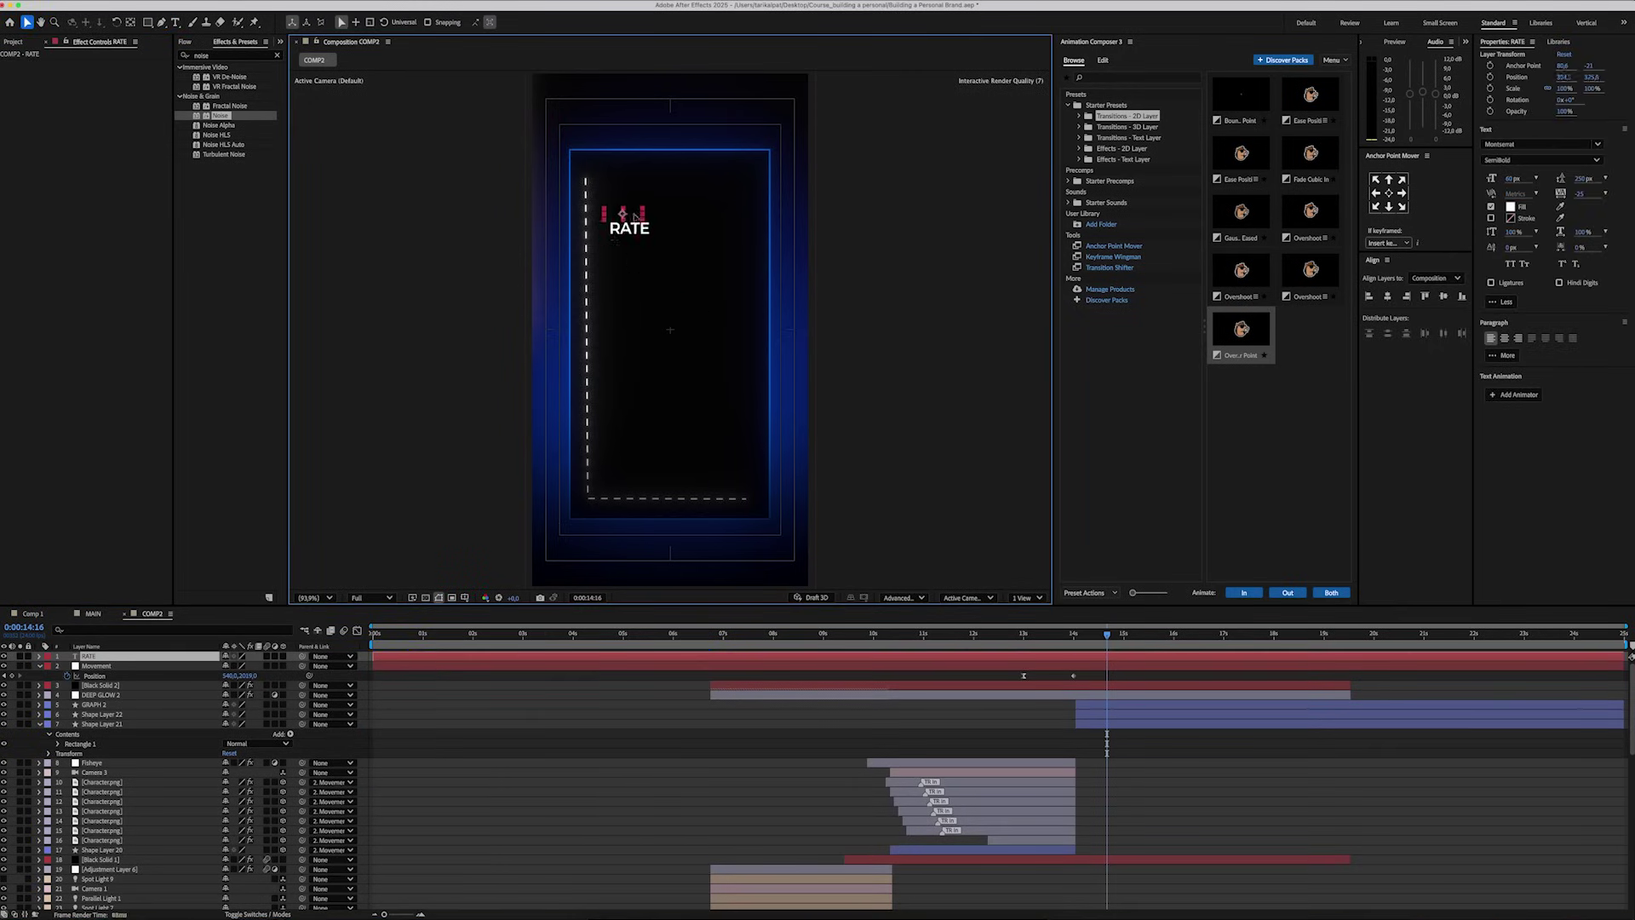
{"action": "key", "text": "ctrl+d"}
{"action": "double_click", "coordinate": [728, 487]}
{"action": "left_click", "coordinate": [1112, 675]}
Duplicate the label, place it above the rectangle, change its text to AWARENESS RATE and center it horizontally.
{"action": "key", "text": "ctrl+d"}
{"action": "left_click_drag", "start_coordinate": [727, 489], "coordinate": [670, 136]}
{"action": "double_click", "coordinate": [669, 137]}
{"action": "type", "text": "AWARENESS RATE"}
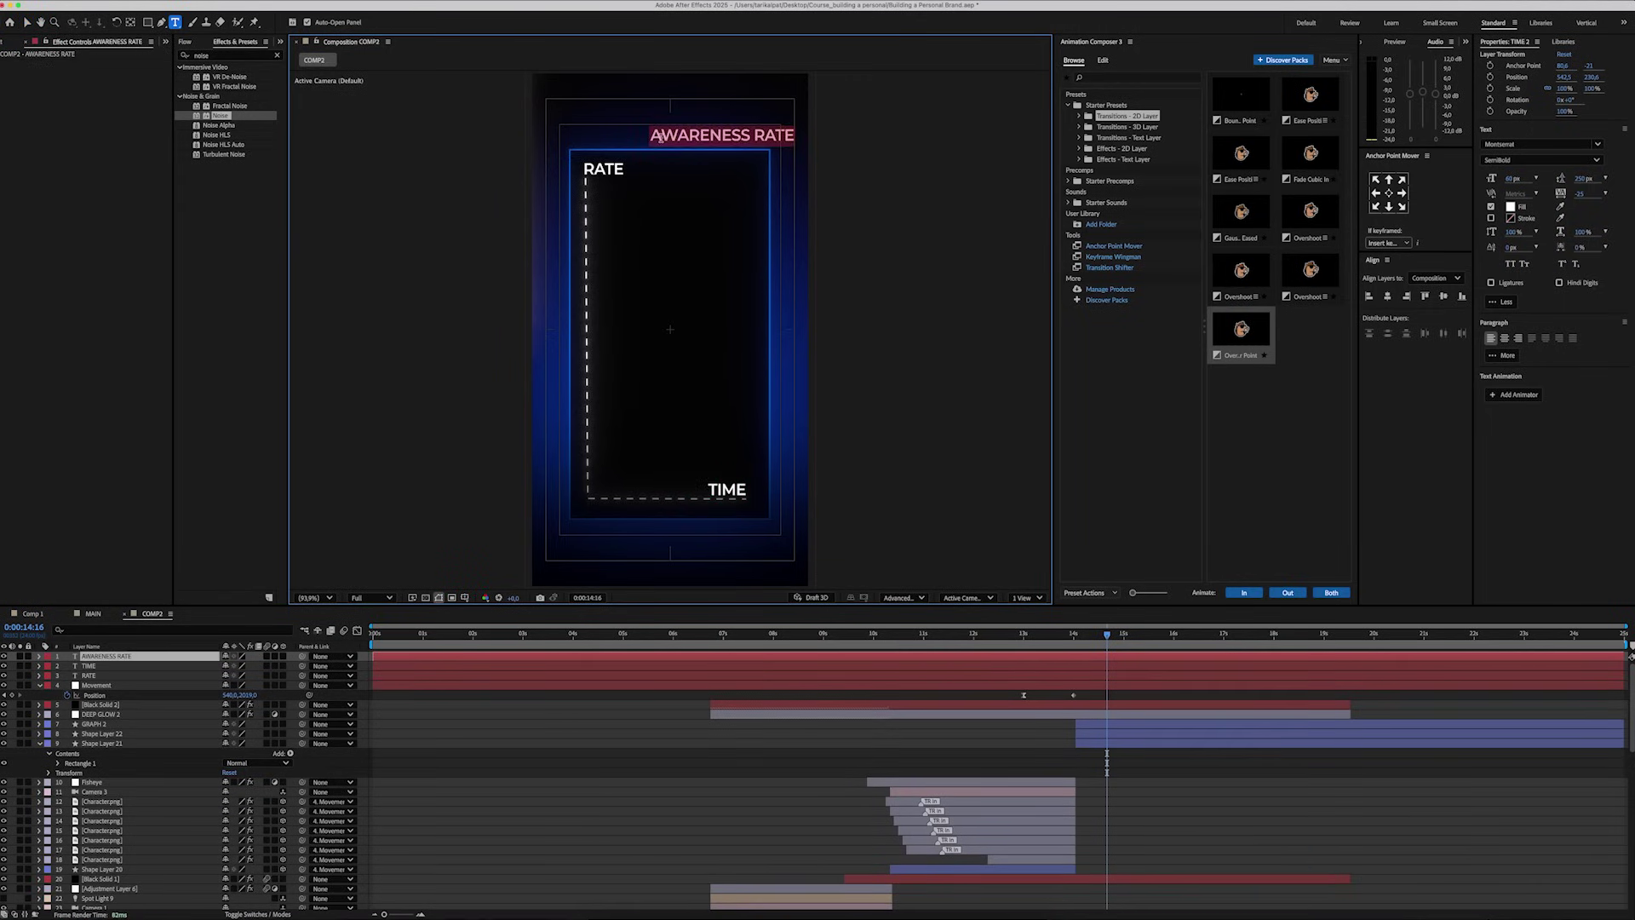
{"action": "left_click", "coordinate": [1386, 295]}
Set the AWARENESS RATE title to Montserrat Black at size 70 px and recenter it horizontally.
{"action": "triple_click", "coordinate": [712, 135]}
{"action": "left_click", "coordinate": [1507, 144]}
{"action": "left_click", "coordinate": [1499, 257]}
{"action": "left_click", "coordinate": [1513, 178]}
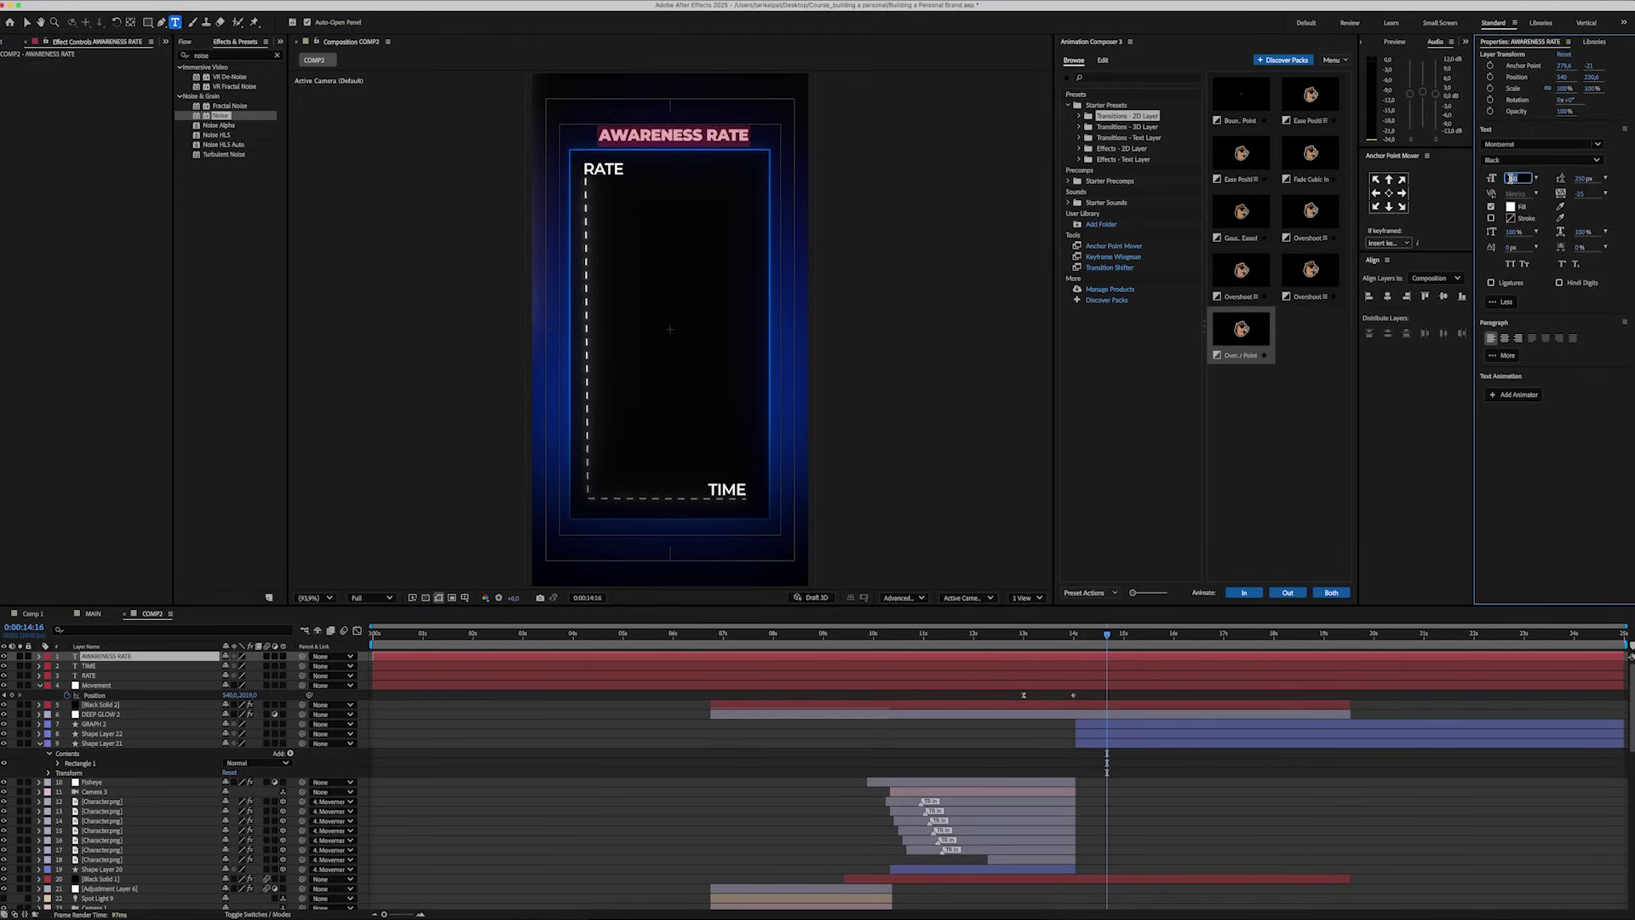
{"action": "type", "text": "70"}
{"action": "key", "text": "Return"}
{"action": "left_click", "coordinate": [1387, 295]}
{"action": "left_click", "coordinate": [1075, 684]}
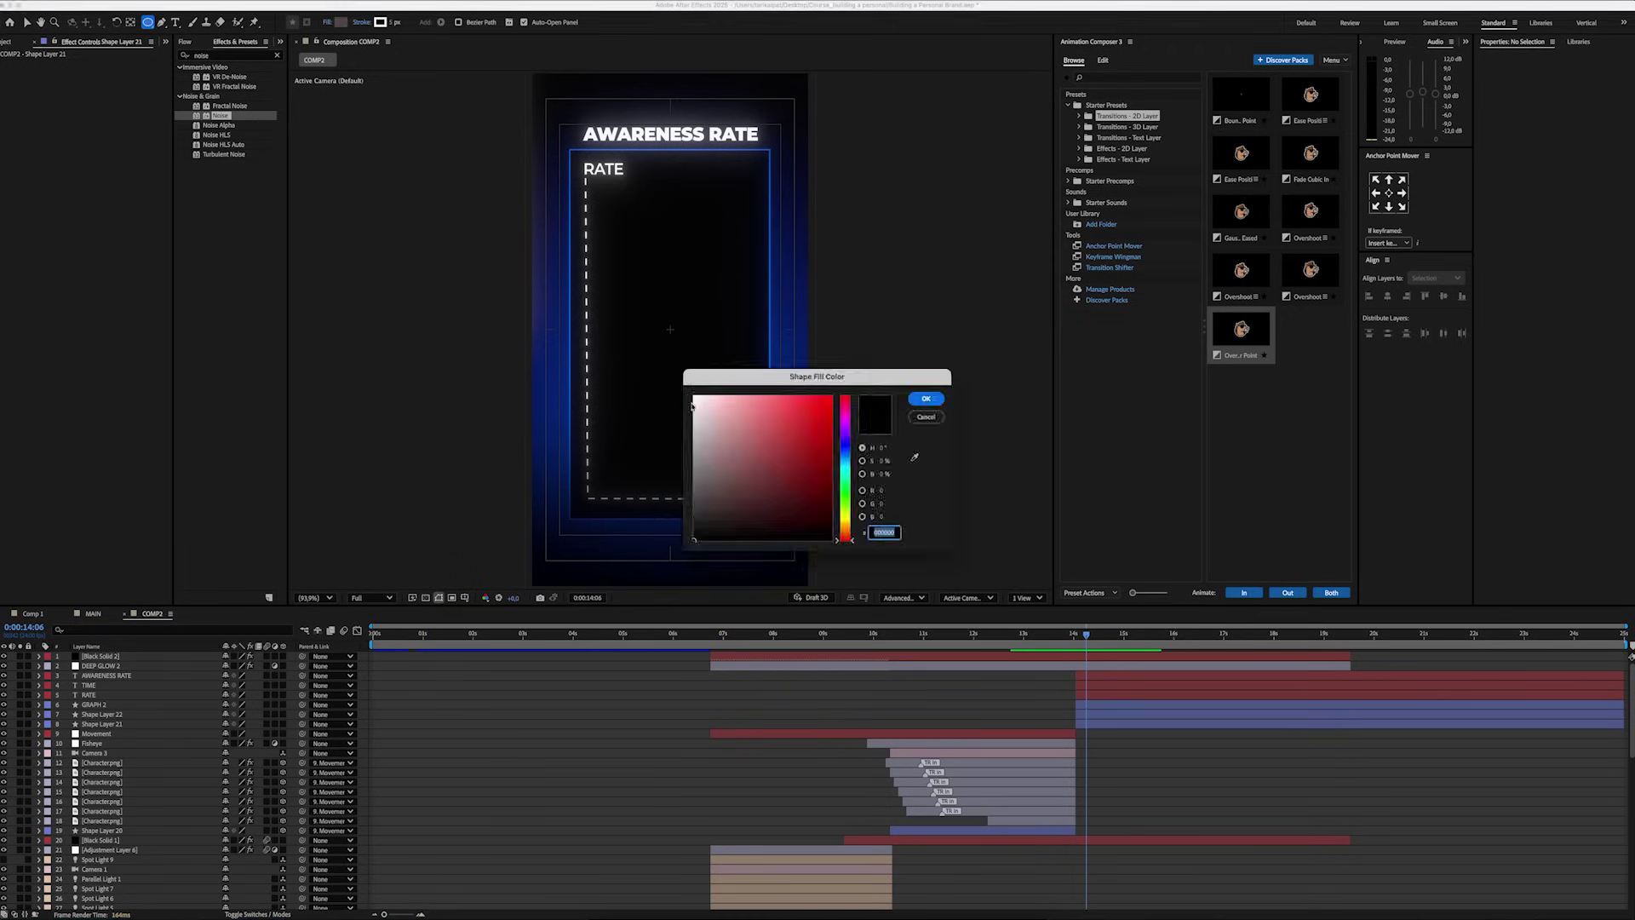
Draw a circle about 94 px wide in the graph with a white fill and no stroke.
{"action": "left_click", "coordinate": [693, 396]}
{"action": "left_click", "coordinate": [925, 397]}
{"action": "left_click", "coordinate": [361, 22]}
{"action": "left_click", "coordinate": [865, 499]}
{"action": "mouse_move", "coordinate": [616, 435]}
{"action": "left_mouse_down"}
{"action": "mouse_move", "coordinate": [639, 460]}
{"action": "mouse_move", "coordinate": [684, 339]}
{"action": "left_mouse_up"}
Duplicate the white circle twice and arrange the three circles in a rising diagonal across the graph.
{"action": "key", "text": "v"}
{"action": "key", "text": "ctrl+d"}
{"action": "key", "text": "super+d"}
{"action": "left_click_drag", "start_coordinate": [684, 340], "coordinate": [724, 218]}
{"action": "left_click", "coordinate": [681, 337]}
{"action": "left_click_drag", "start_coordinate": [725, 218], "coordinate": [736, 223]}
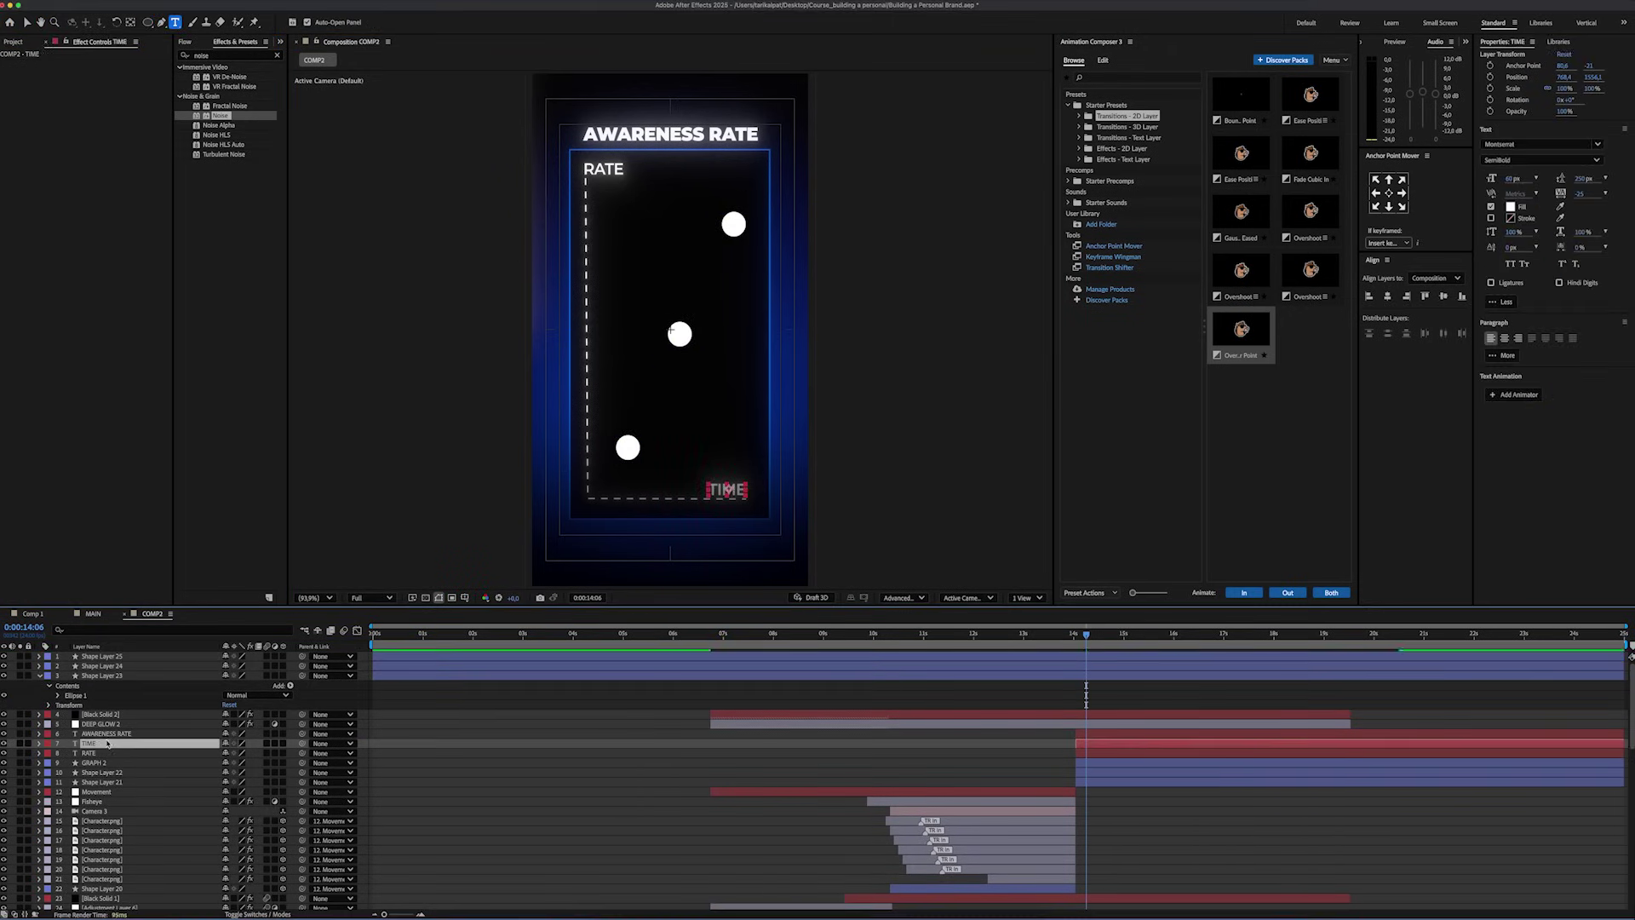
Duplicate the TIME label, place the copy above the lowest circle and change its text to 1K.
{"action": "key", "text": "super+d"}
{"action": "key", "text": "v"}
{"action": "double_click", "coordinate": [628, 426]}
{"action": "left_click_drag", "start_coordinate": [726, 490], "coordinate": [846, 135]}
{"action": "type", "text": "1K"}
{"action": "left_click", "coordinate": [107, 733]}
{"action": "left_click", "coordinate": [107, 744]}
{"action": "scroll", "coordinate": [604, 404], "scroll_direction": "up", "scroll_amount": 2}
{"action": "scroll", "coordinate": [636, 477], "scroll_direction": "up", "scroll_amount": 1}
{"action": "key", "text": "v"}
Duplicate the 1K label, place the copy above the middle circle and change its text to 5K.
{"action": "left_click", "coordinate": [194, 743]}
{"action": "key", "text": "super+d"}
{"action": "left_click_drag", "start_coordinate": [865, 219], "coordinate": [641, 586]}
{"action": "left_click_drag", "start_coordinate": [607, 505], "coordinate": [735, 194]}
{"action": "double_click", "coordinate": [673, 323]}
{"action": "type", "text": "5K"}
{"action": "left_click", "coordinate": [166, 744]}
{"action": "key", "text": "v"}
Duplicate the 5K label, place the copy above the highest circle and change its text to 10K.
{"action": "scroll", "coordinate": [688, 332], "scroll_direction": "down", "scroll_amount": 1}
{"action": "left_click", "coordinate": [102, 743]}
{"action": "key", "text": "super+d"}
{"action": "double_click", "coordinate": [764, 203]}
{"action": "type", "text": "10K"}
{"action": "left_click", "coordinate": [185, 743]}
{"action": "scroll", "coordinate": [752, 194], "scroll_direction": "up", "scroll_amount": 2}
{"action": "key", "text": "v"}
{"action": "left_click", "coordinate": [1388, 194]}
{"action": "key", "text": "shift+/"}
Move the three circle layers below the DEEP GLOW 2 layer and trim their start to about 14:00.
{"action": "left_click", "coordinate": [102, 656]}
{"action": "left_click", "coordinate": [102, 675], "text": "shift"}
{"action": "left_click_drag", "start_coordinate": [103, 675], "coordinate": [109, 700]}
{"action": "left_click_drag", "start_coordinate": [375, 686], "coordinate": [1075, 685]}
{"action": "left_click", "coordinate": [1050, 709]}
Pre-compose Shape Layer 23, the circle under the 1K label.
{"action": "left_click", "coordinate": [102, 695]}
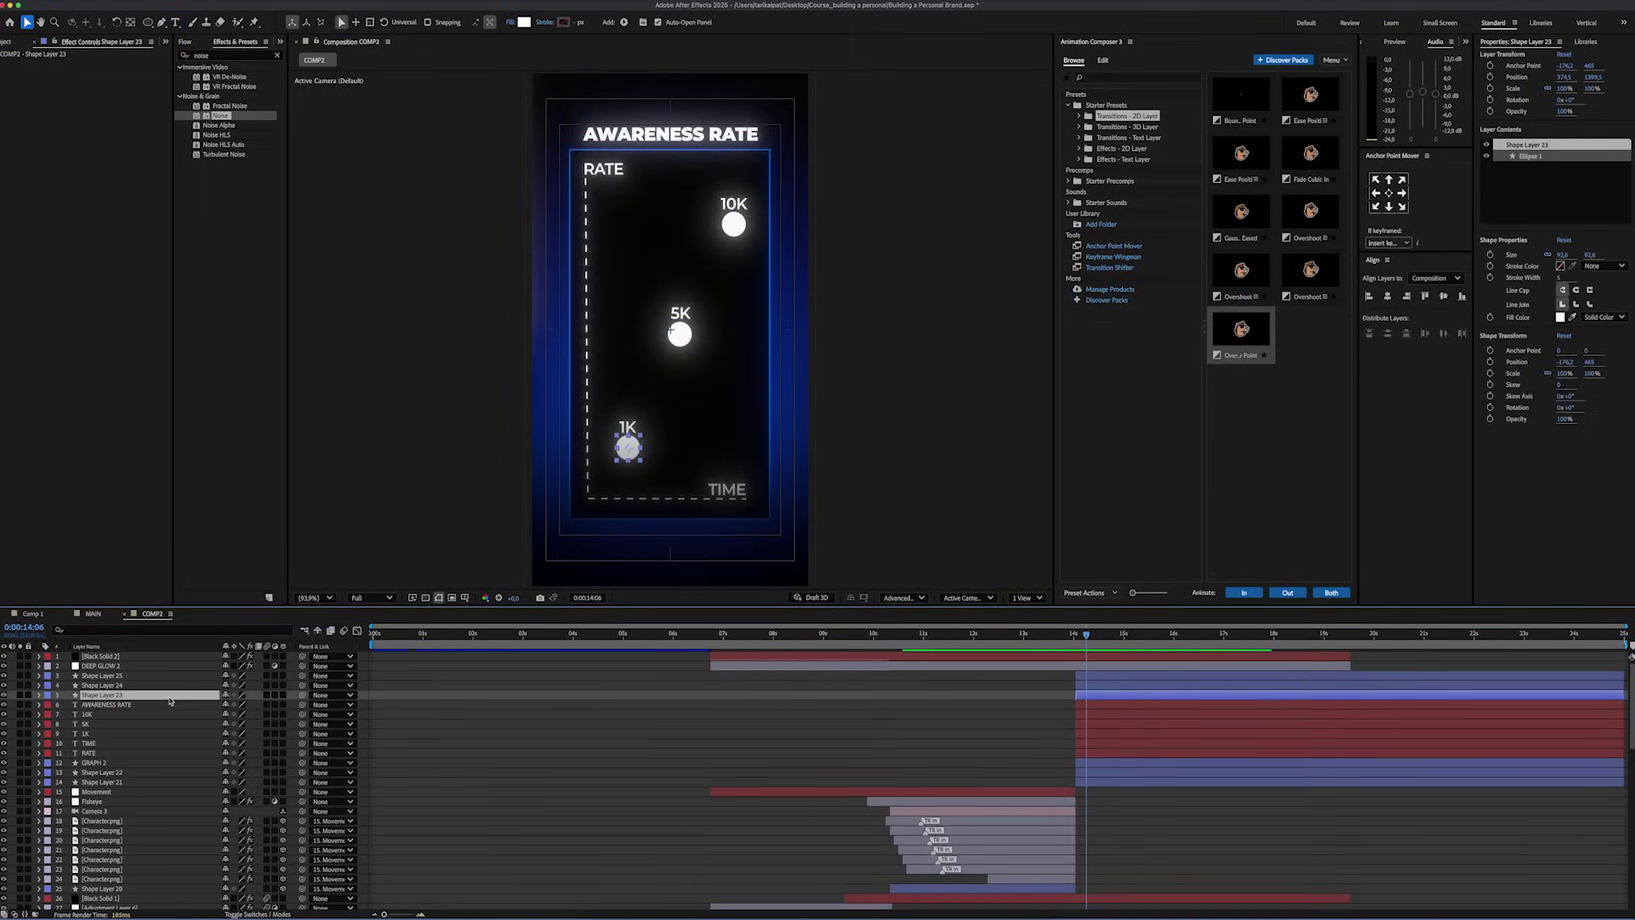
{"action": "right_click", "coordinate": [170, 700]}
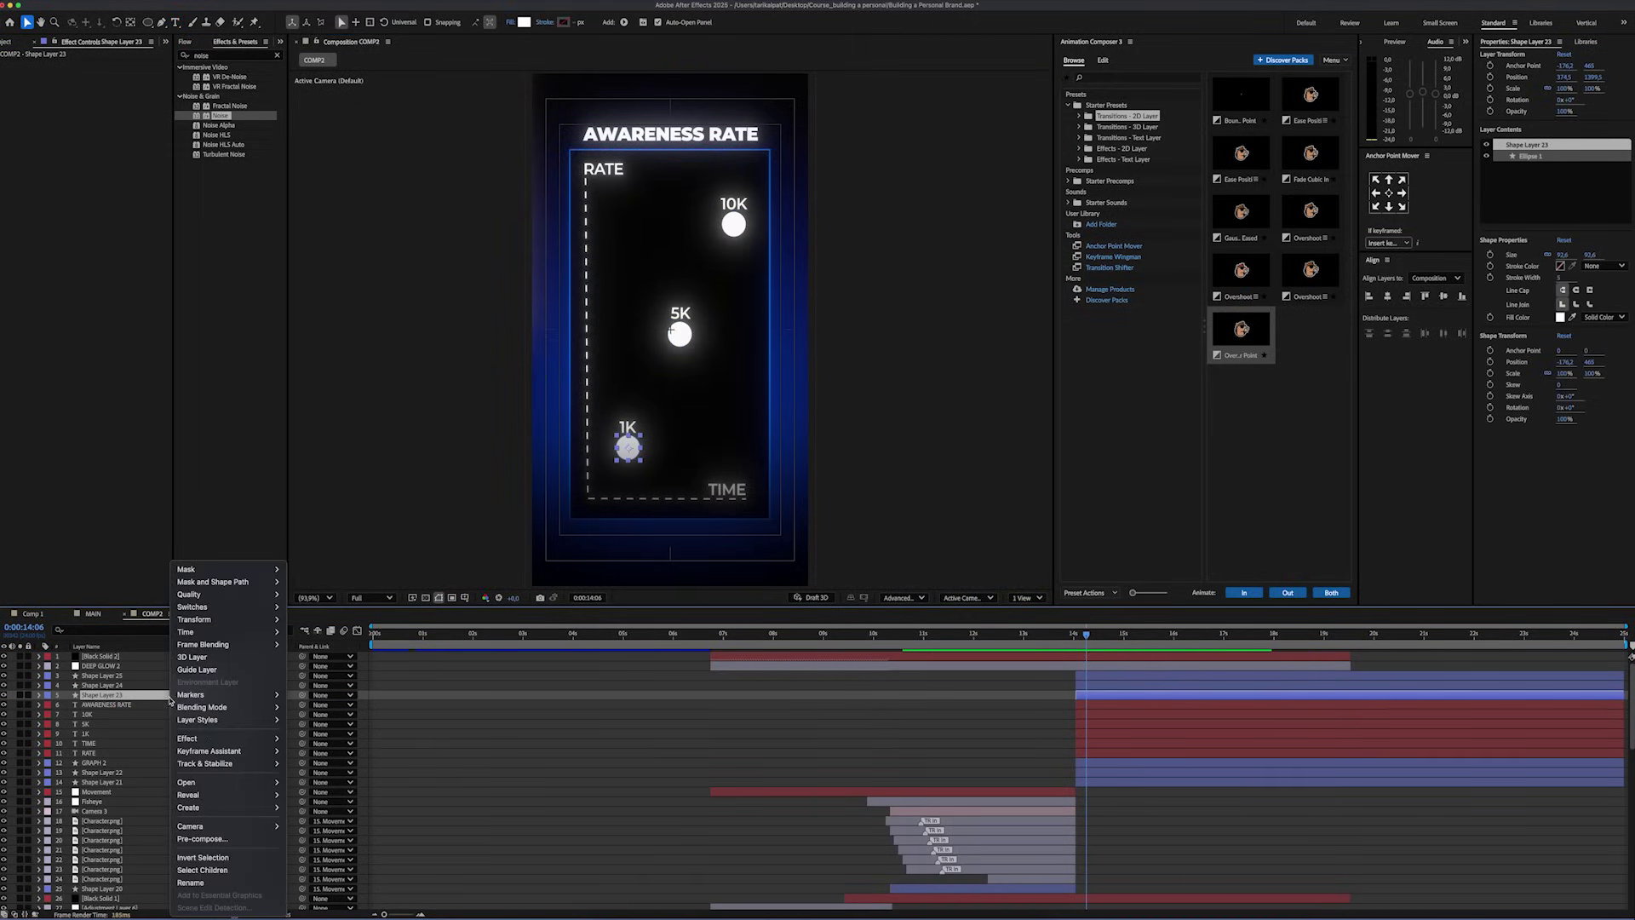
{"action": "left_click", "coordinate": [240, 834]}
{"action": "key", "text": "Return"}
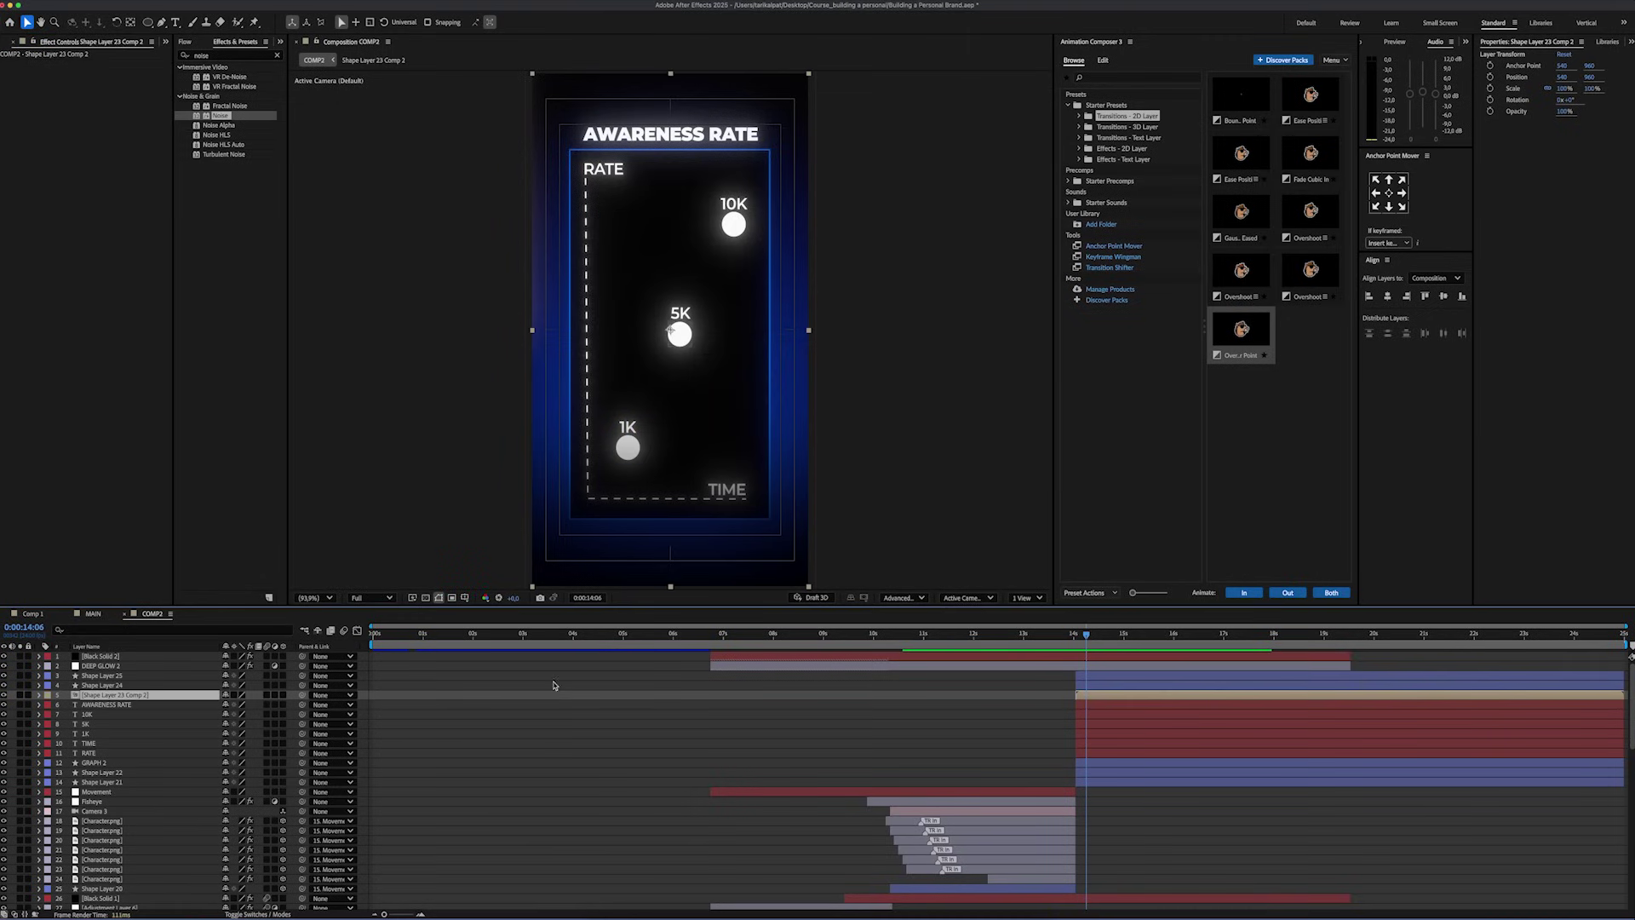
Split the 1K circle's pre-comp layer at 15:09 and apply Shatter to the second part with its view set to Rendered.
{"action": "left_click", "coordinate": [1129, 635]}
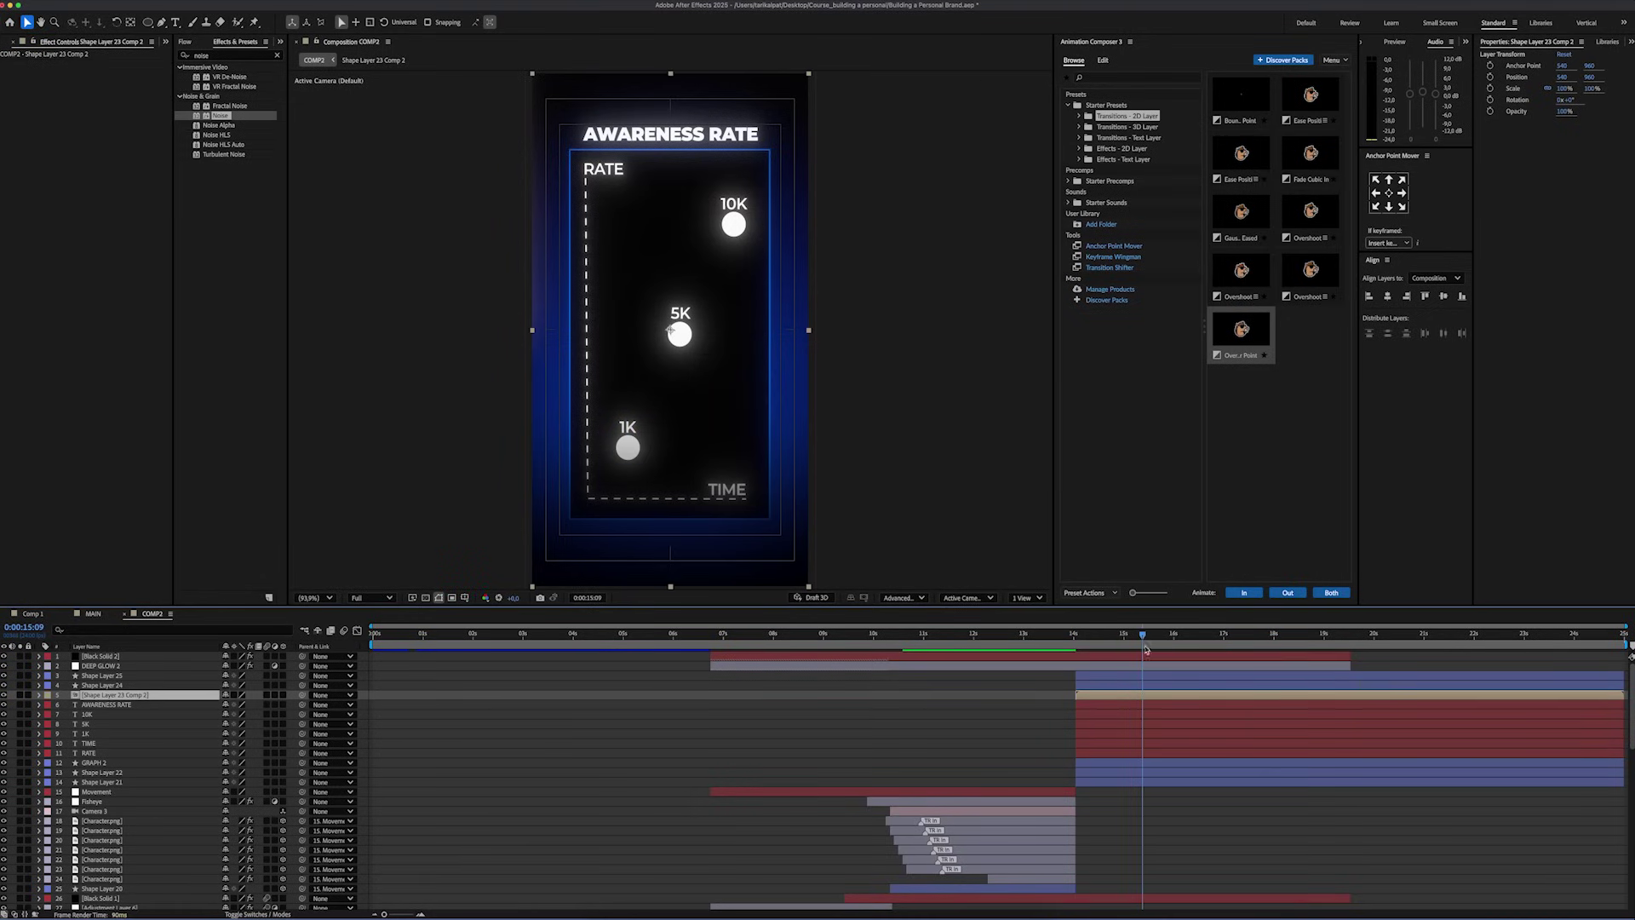
{"action": "key", "text": "super+shift+d"}
{"action": "left_click", "coordinate": [277, 55]}
{"action": "type", "text": "shatter"}
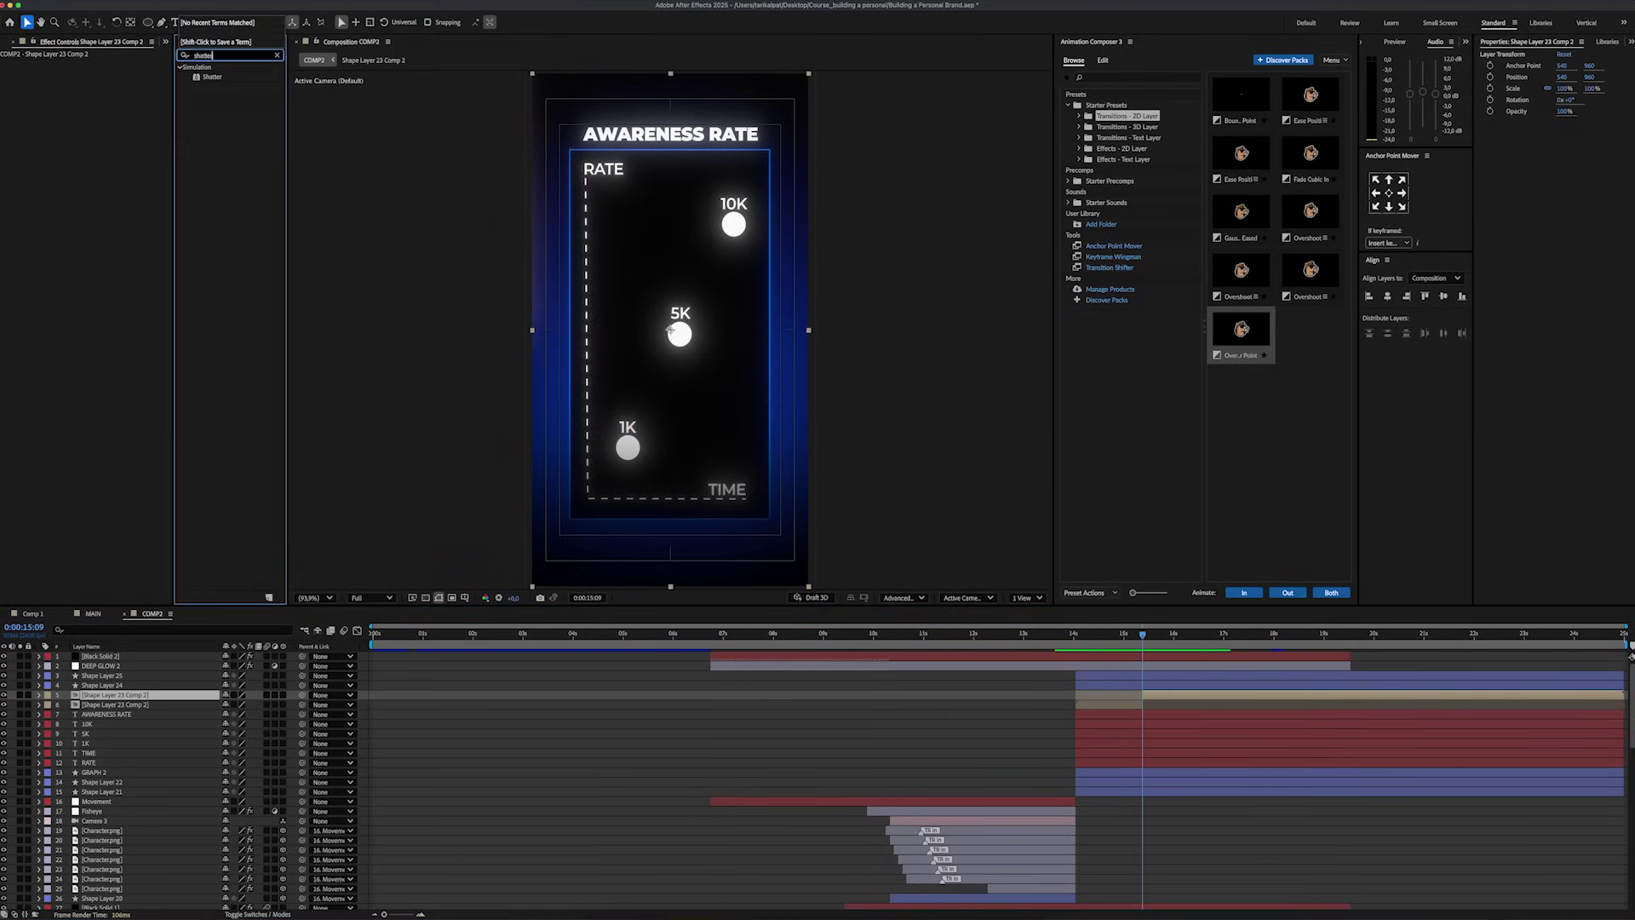
{"action": "left_click_drag", "start_coordinate": [219, 72], "coordinate": [109, 263]}
{"action": "left_click", "coordinate": [124, 74]}
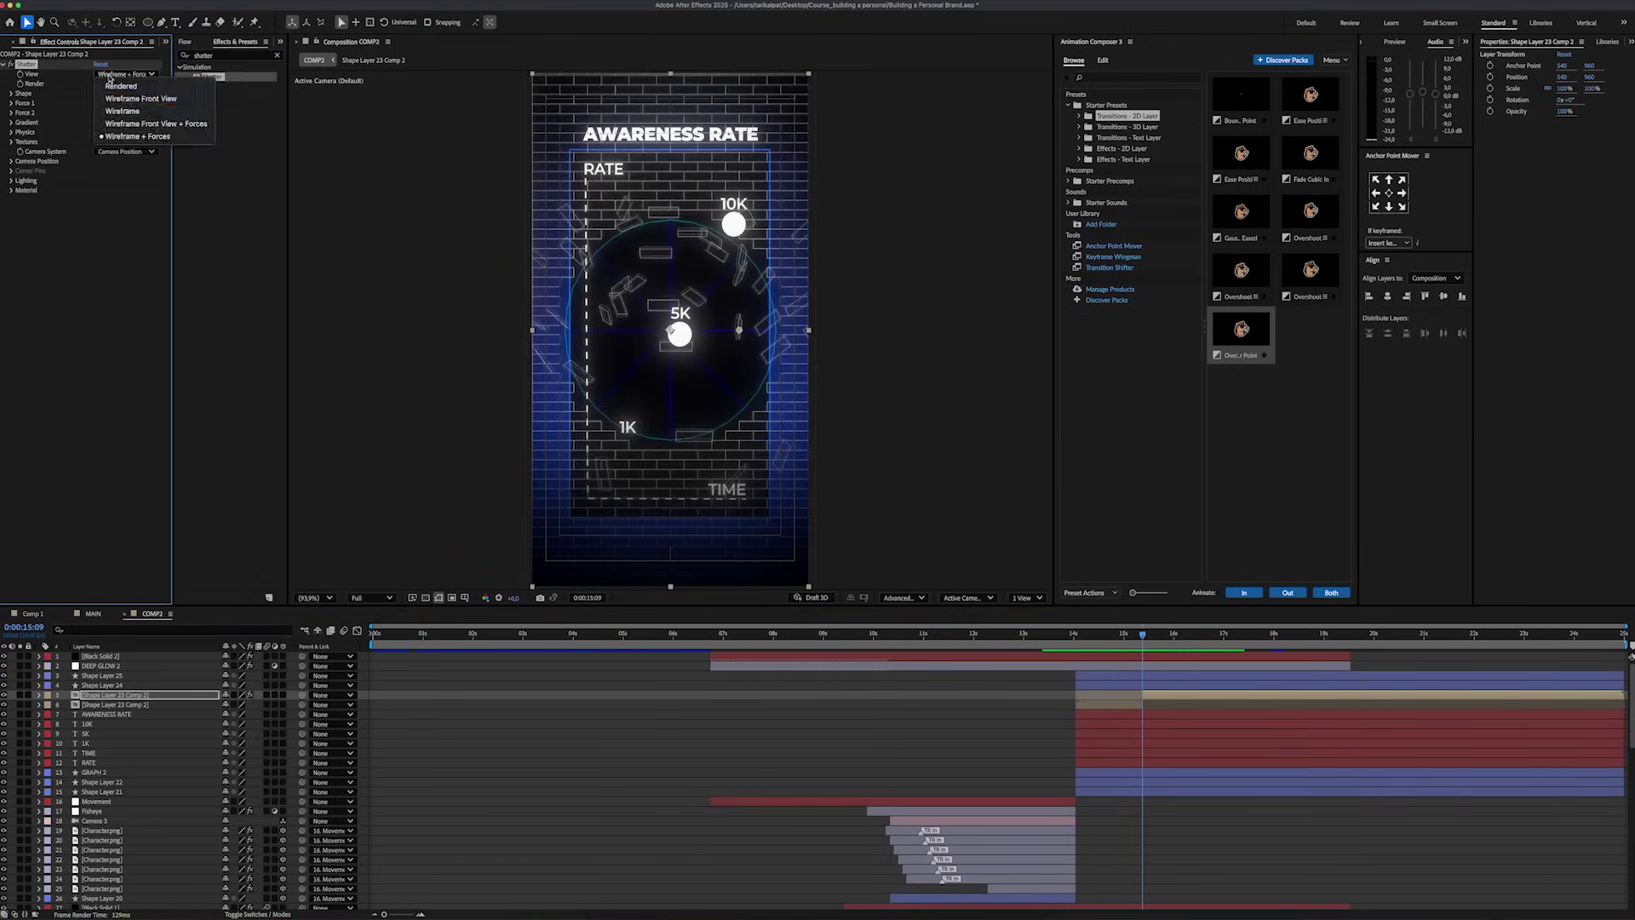
{"action": "left_click", "coordinate": [120, 86]}
Set the Shatter pattern to Glass with 200 repetitions.
{"action": "left_click", "coordinate": [11, 93]}
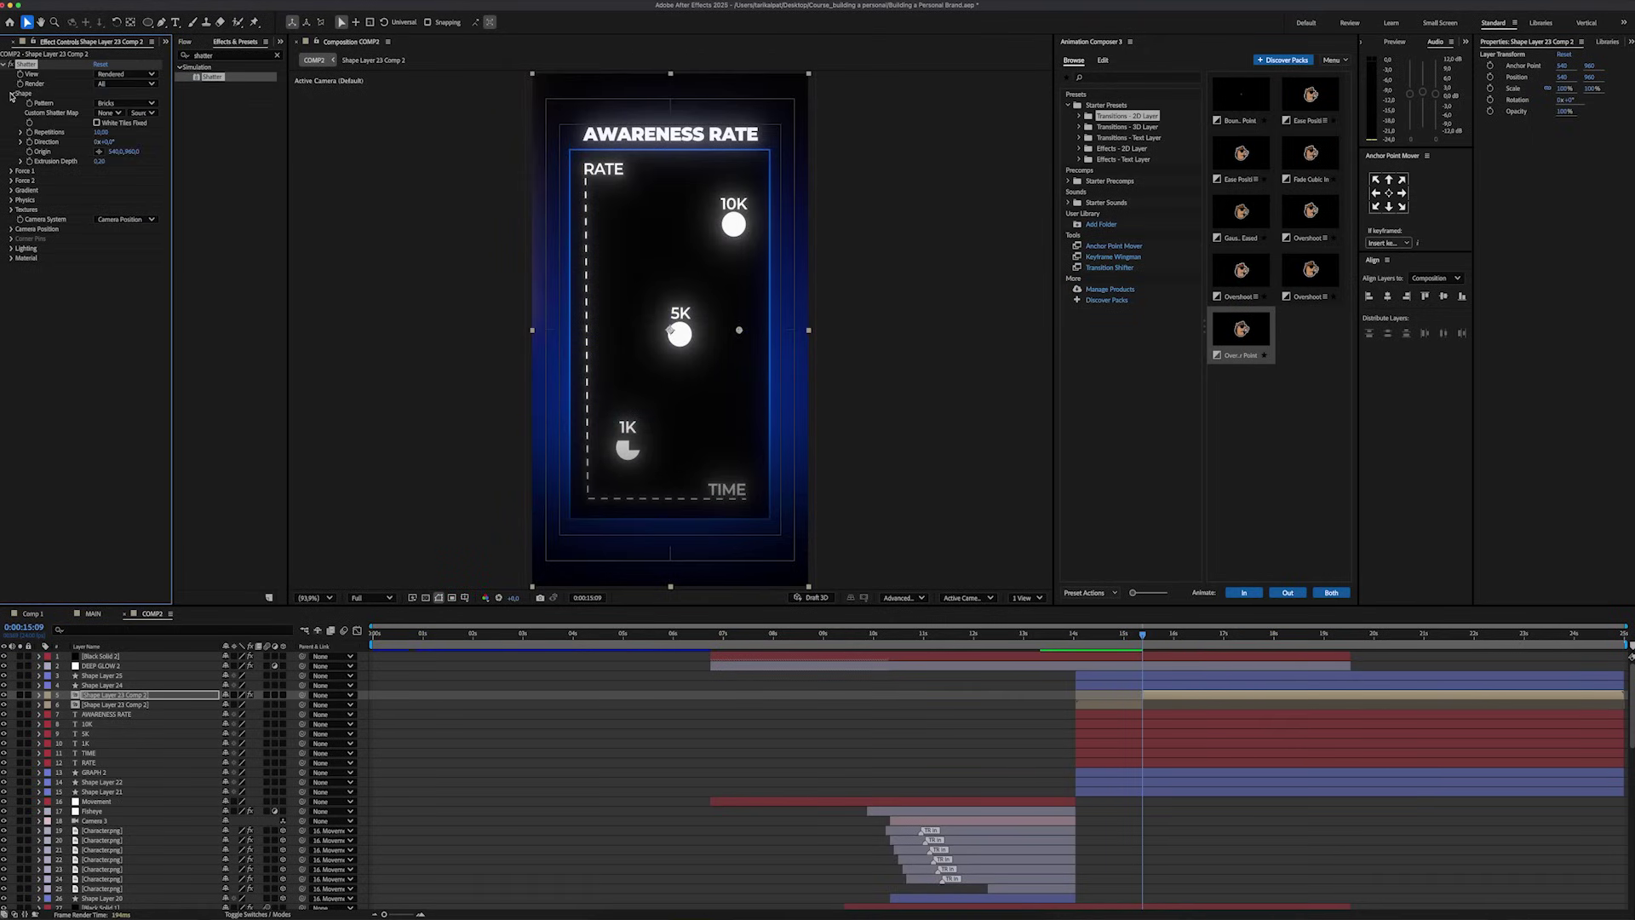
{"action": "left_click", "coordinate": [126, 107]}
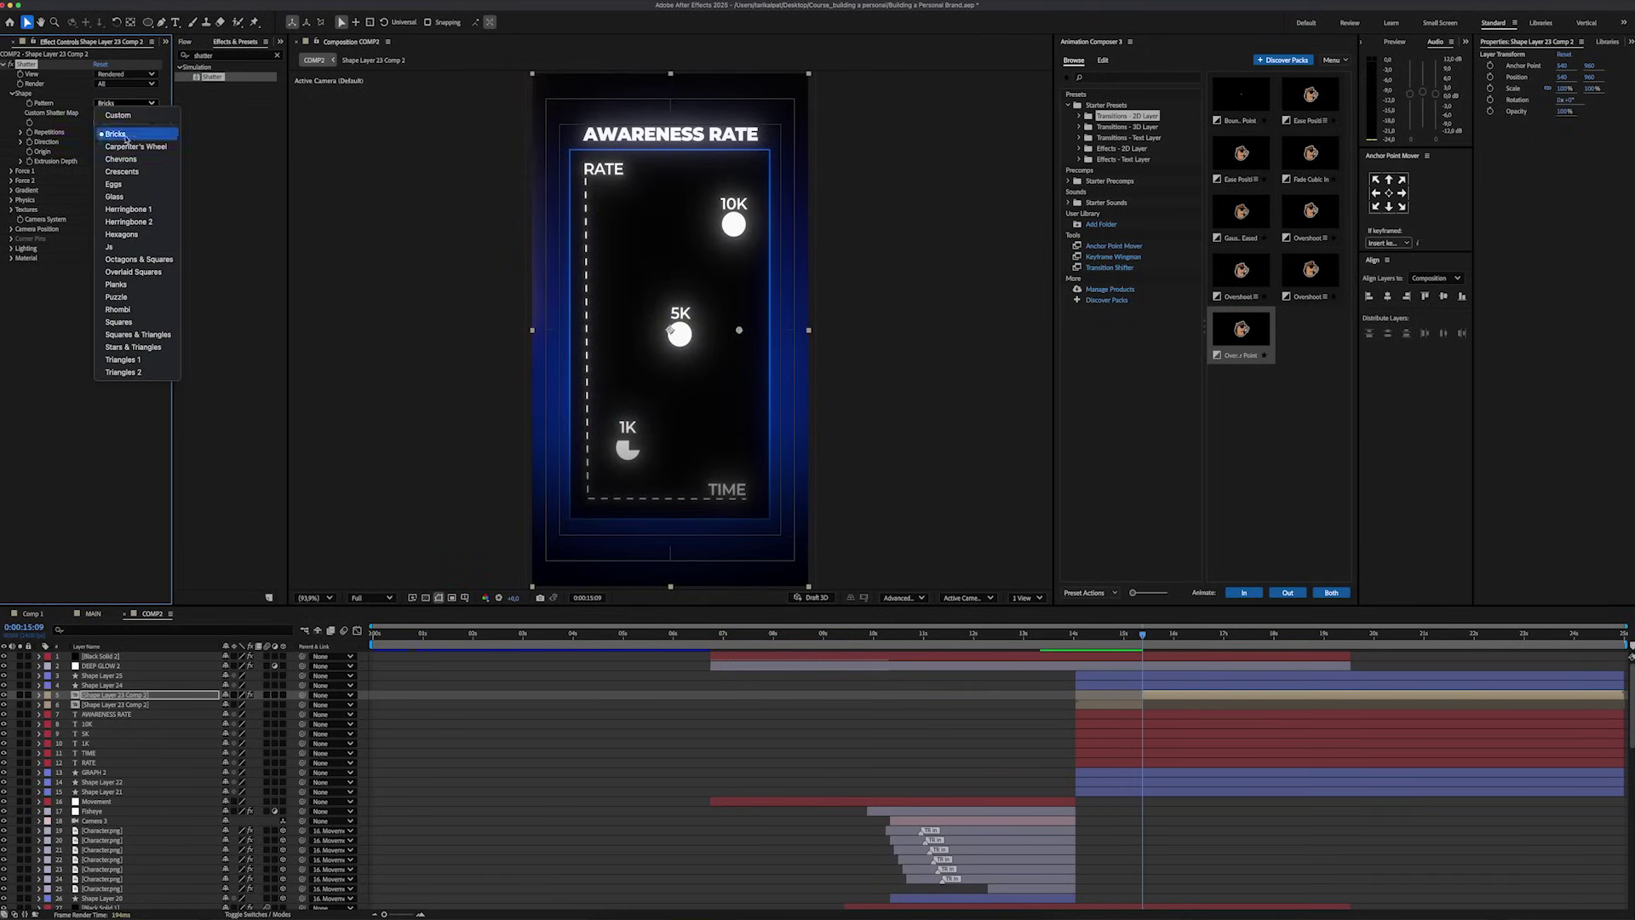
{"action": "left_click", "coordinate": [119, 208]}
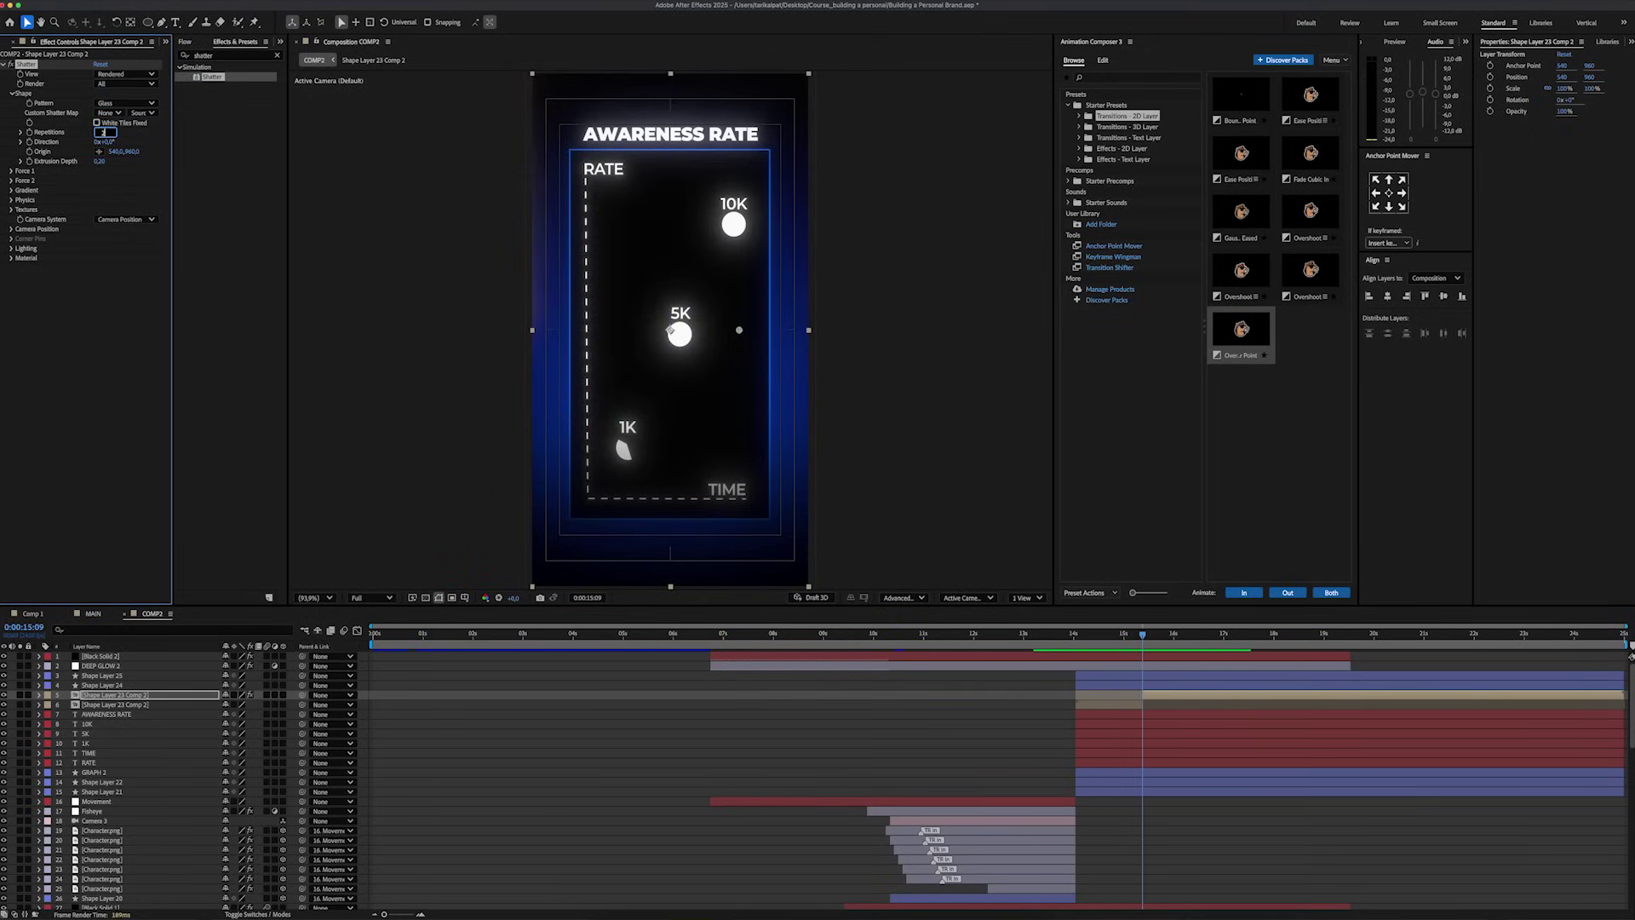
Add a white solid directly above the circle's pre-comp layers, starting at about 14:00, and hide it.
{"action": "right_click", "coordinate": [366, 694]}
{"action": "left_click", "coordinate": [537, 734]}
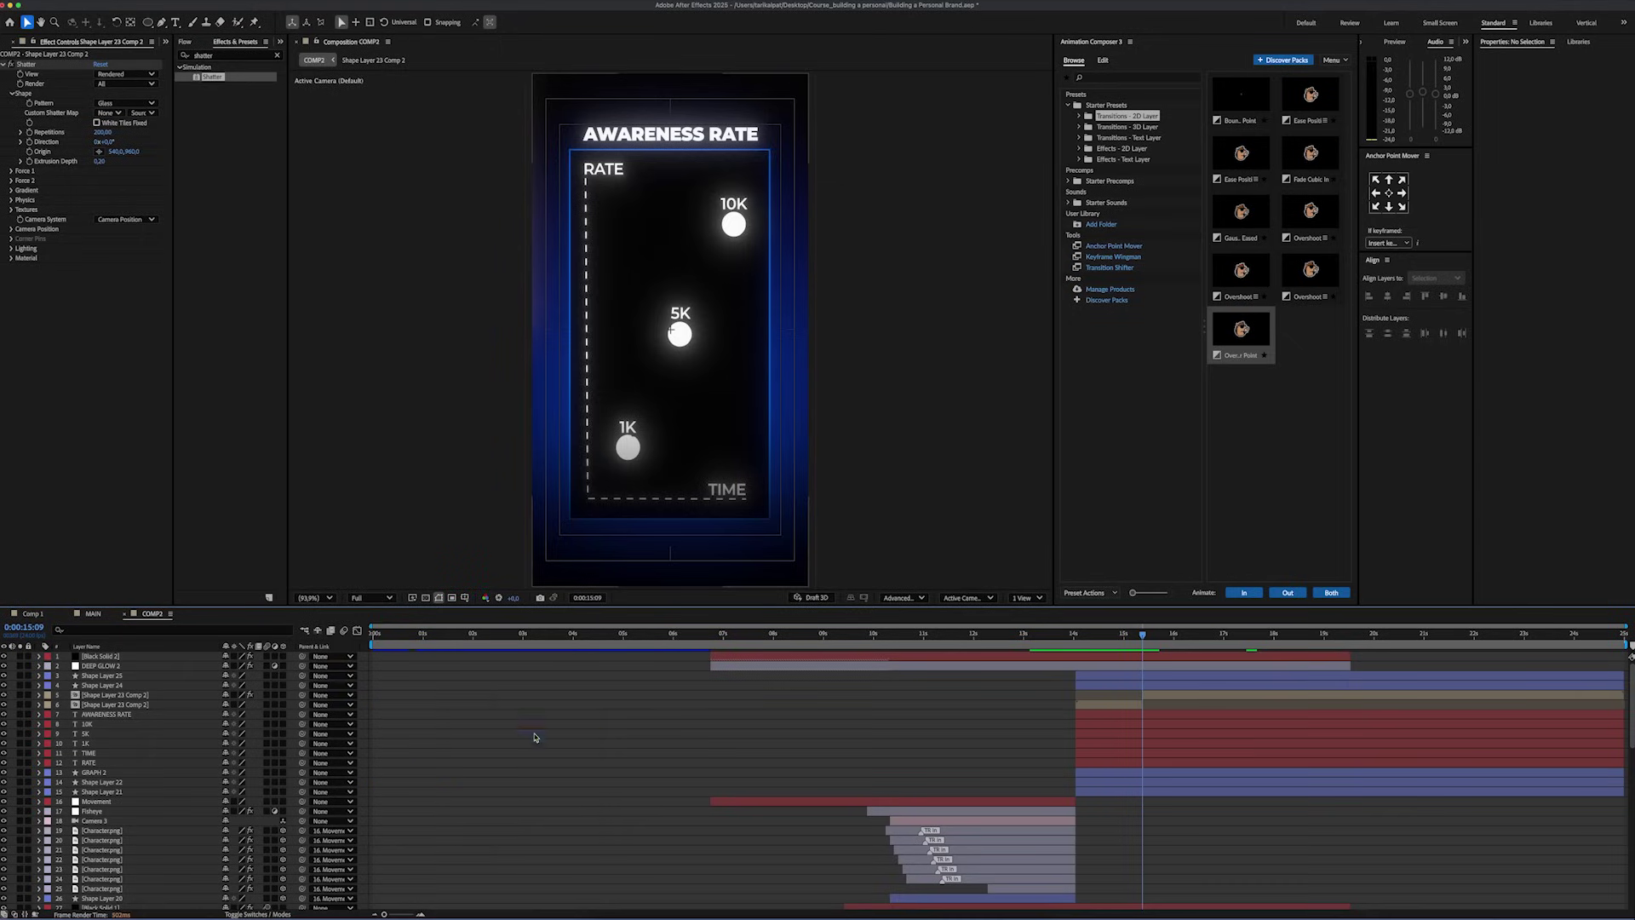
{"action": "key", "text": "Return"}
{"action": "key", "text": "Return"}
{"action": "left_click_drag", "start_coordinate": [153, 655], "coordinate": [162, 700]}
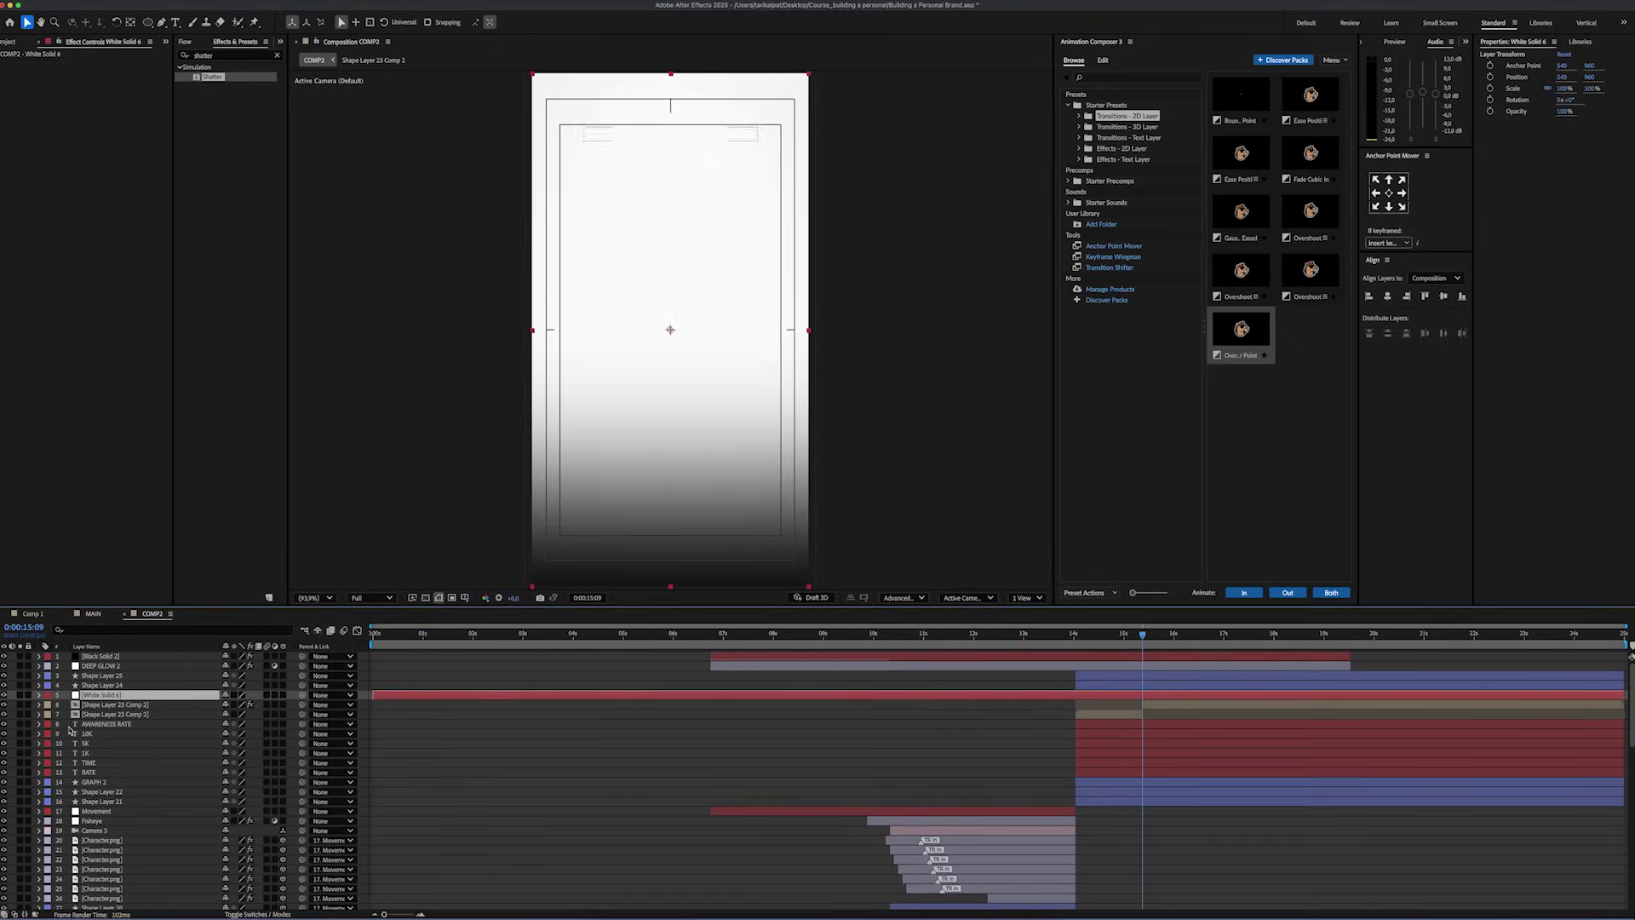
{"action": "left_click", "coordinate": [5, 695]}
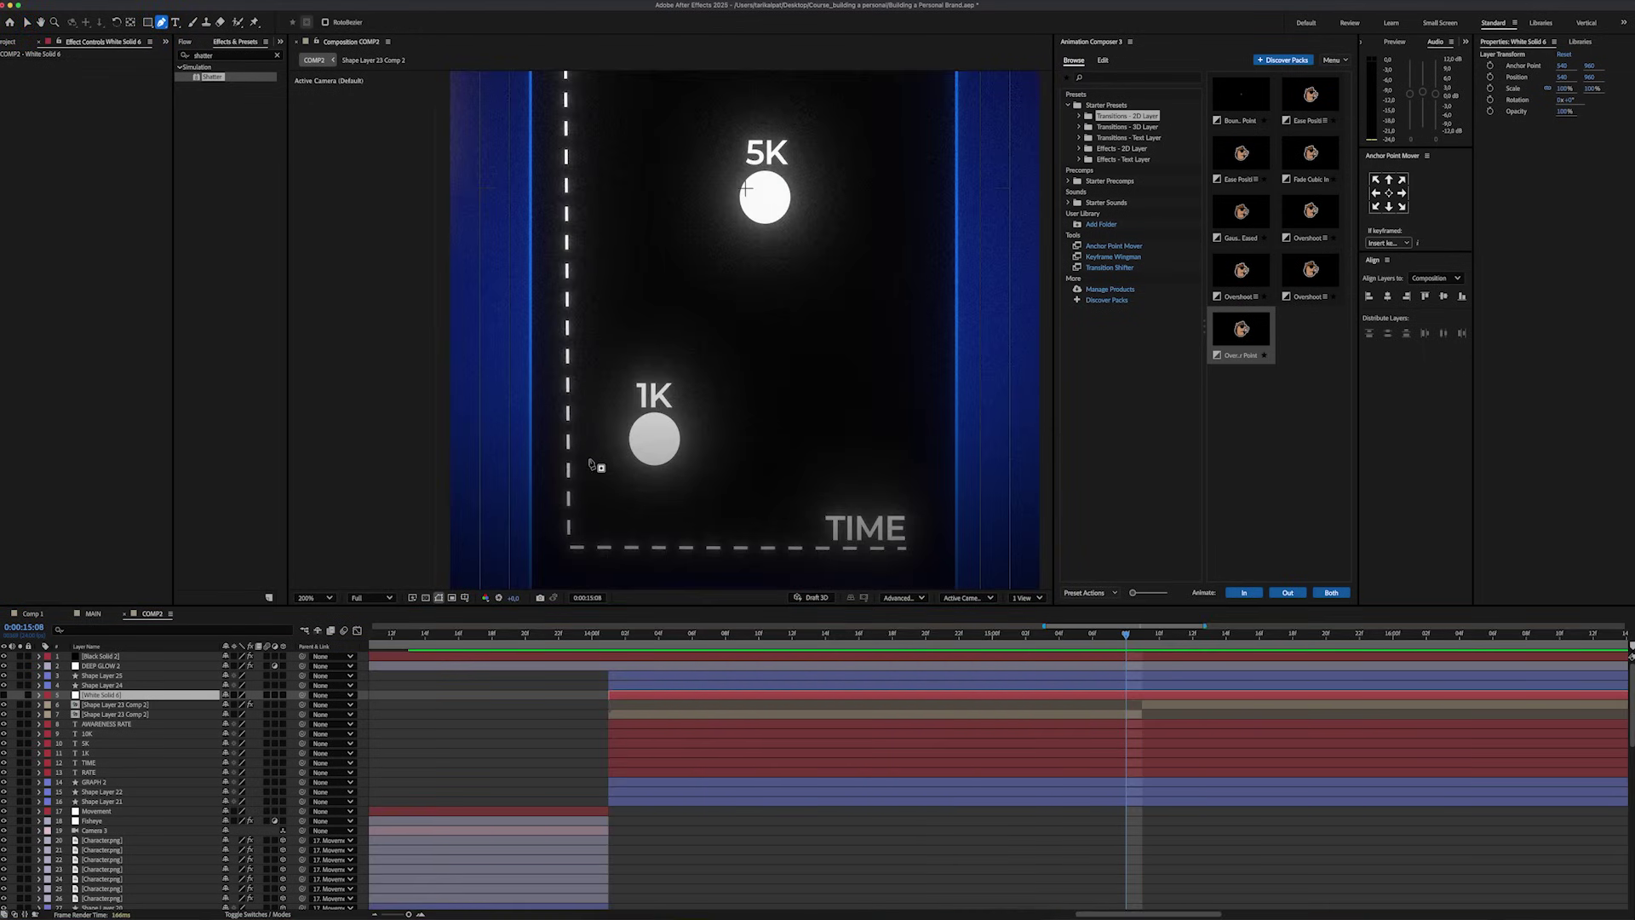
Draw a narrow four-point diagonal mask on the white solid, running across the 1K circle from lower left to upper right.
{"action": "scroll", "coordinate": [619, 457], "scroll_direction": "up", "scroll_amount": 2}
{"action": "left_click_drag", "start_coordinate": [637, 460], "coordinate": [731, 367]}
{"action": "left_click", "coordinate": [714, 350]}
{"action": "key", "text": "v"}
{"action": "left_click_drag", "start_coordinate": [714, 349], "coordinate": [703, 358]}
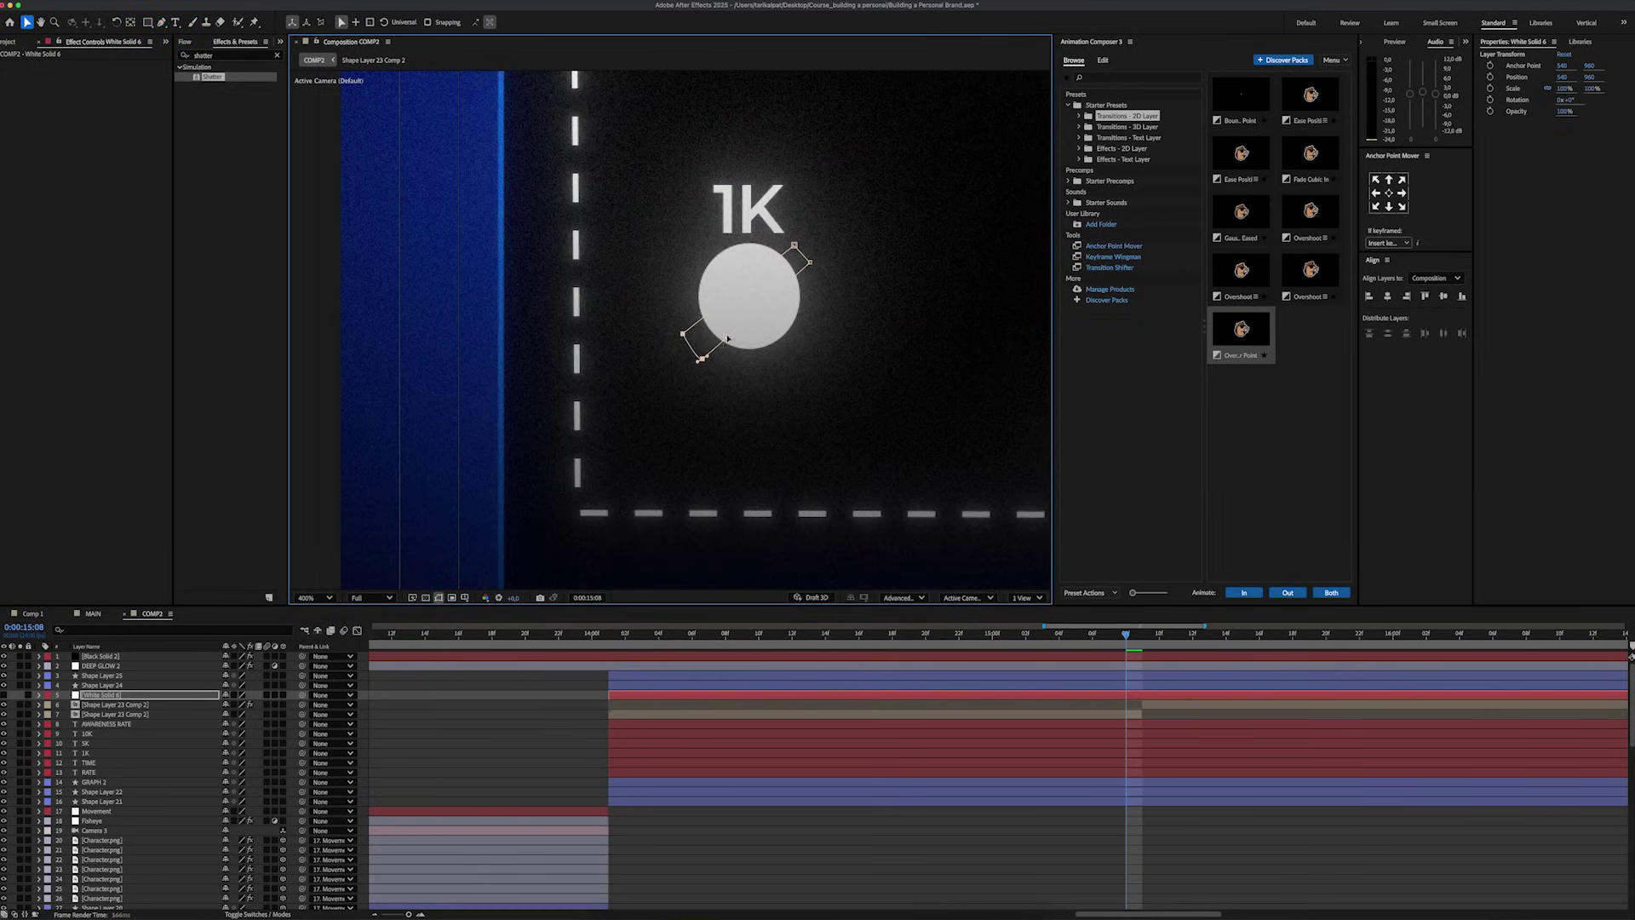
{"action": "left_click_drag", "start_coordinate": [766, 221], "coordinate": [828, 280]}
{"action": "left_click_drag", "start_coordinate": [810, 262], "coordinate": [820, 258]}
Set the Shatter threshold to 1% and use White Solid 6 with Effects & Masks as the gradient layer.
{"action": "key", "text": "ctrl+Down"}
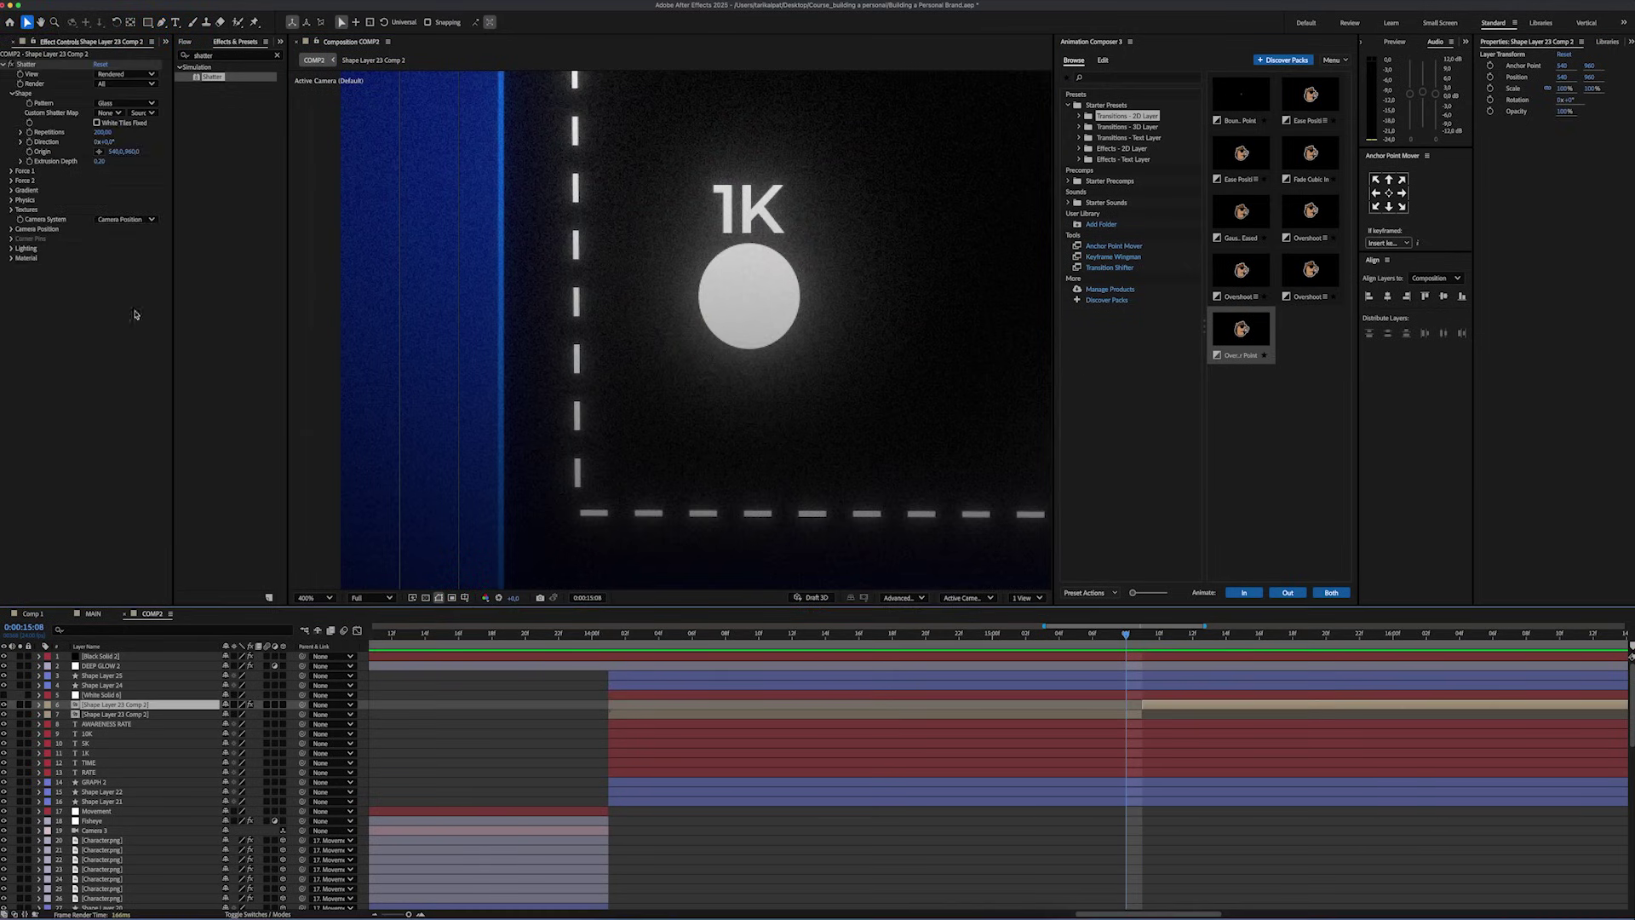
{"action": "left_click", "coordinate": [12, 190]}
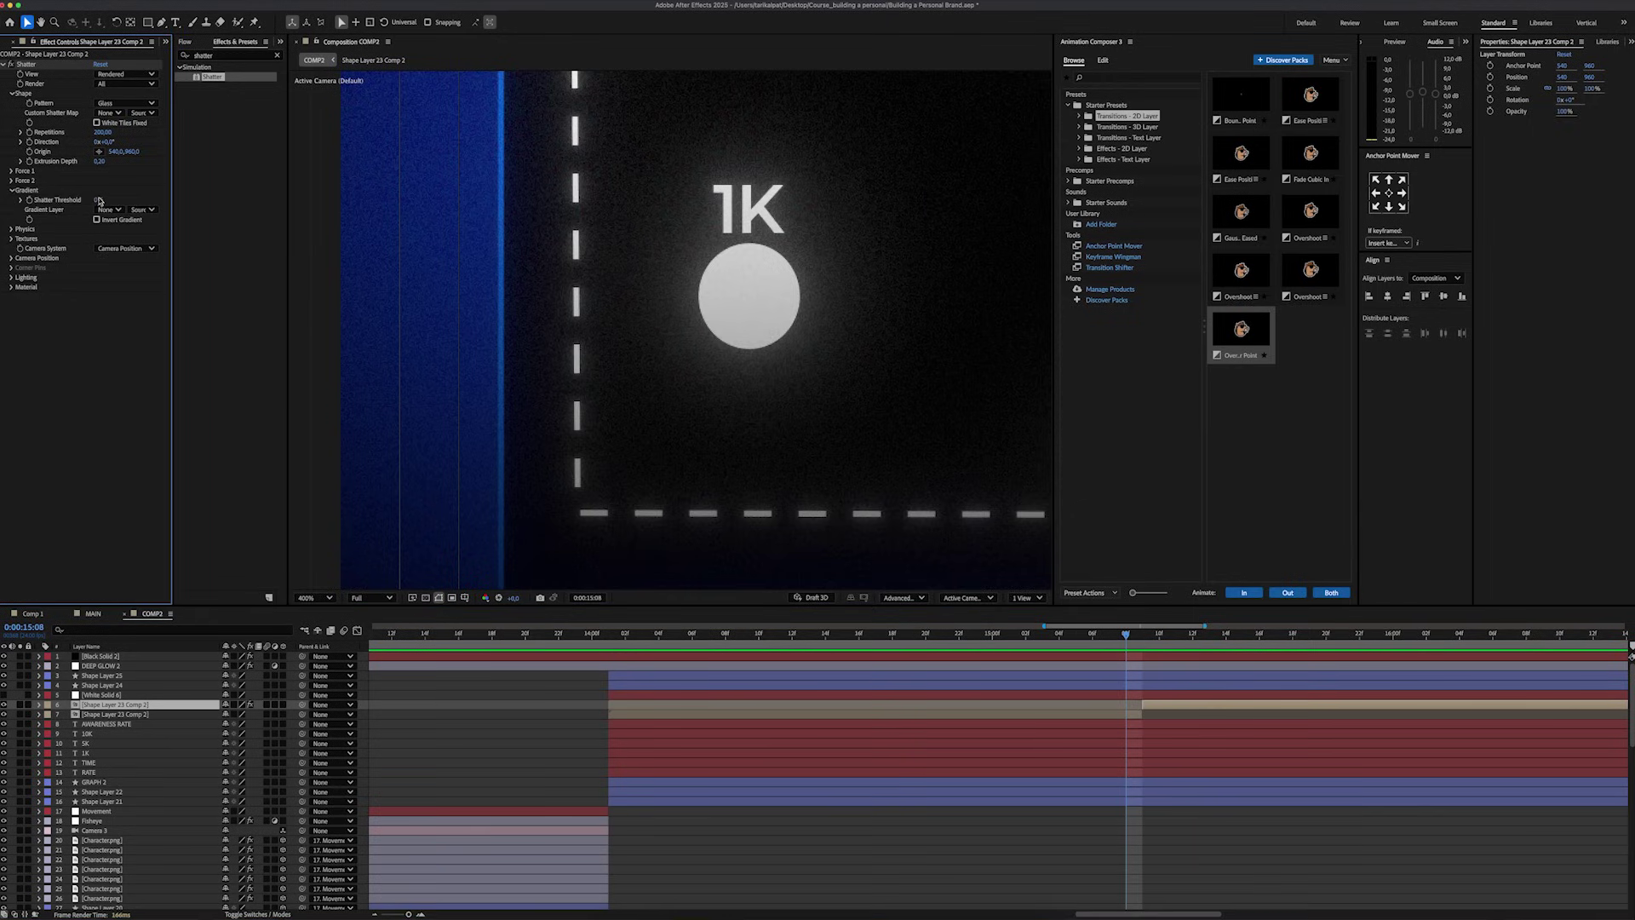
{"action": "type", "text": "1"}
{"action": "key", "text": "Return"}
{"action": "left_click", "coordinate": [103, 210]}
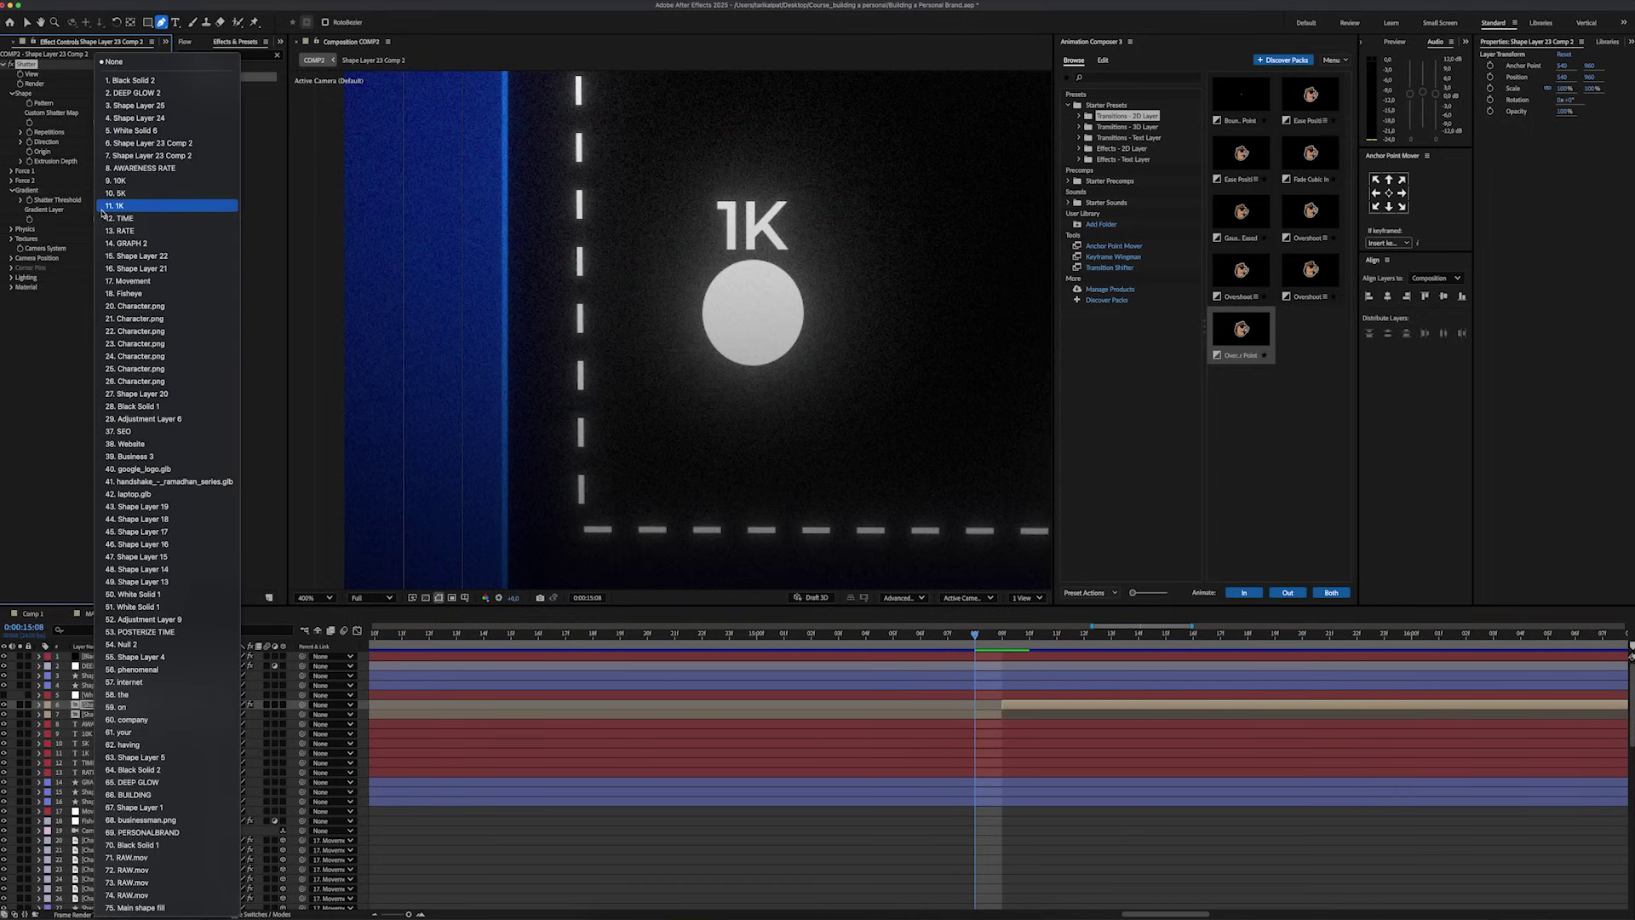
{"action": "left_click", "coordinate": [143, 131]}
{"action": "left_click", "coordinate": [142, 210]}
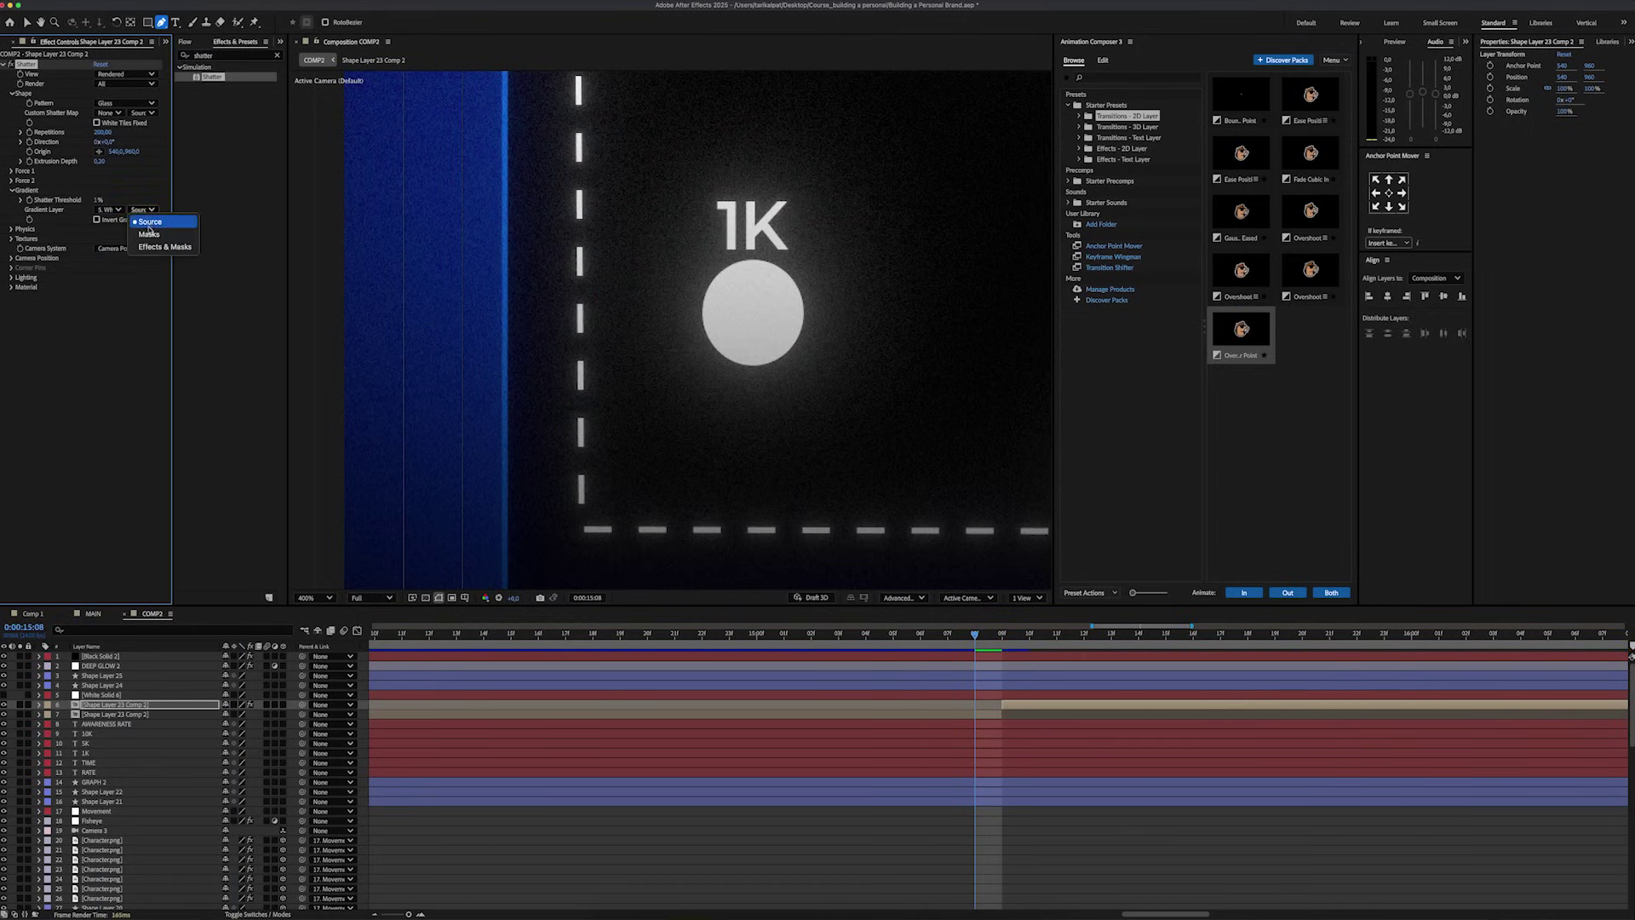
{"action": "left_click", "coordinate": [154, 245]}
Place the Force 1 and Force 2 points of Shatter just outside the 1K circle's lower-left edge.
{"action": "key", "text": "minus"}
{"action": "left_click", "coordinate": [12, 180]}
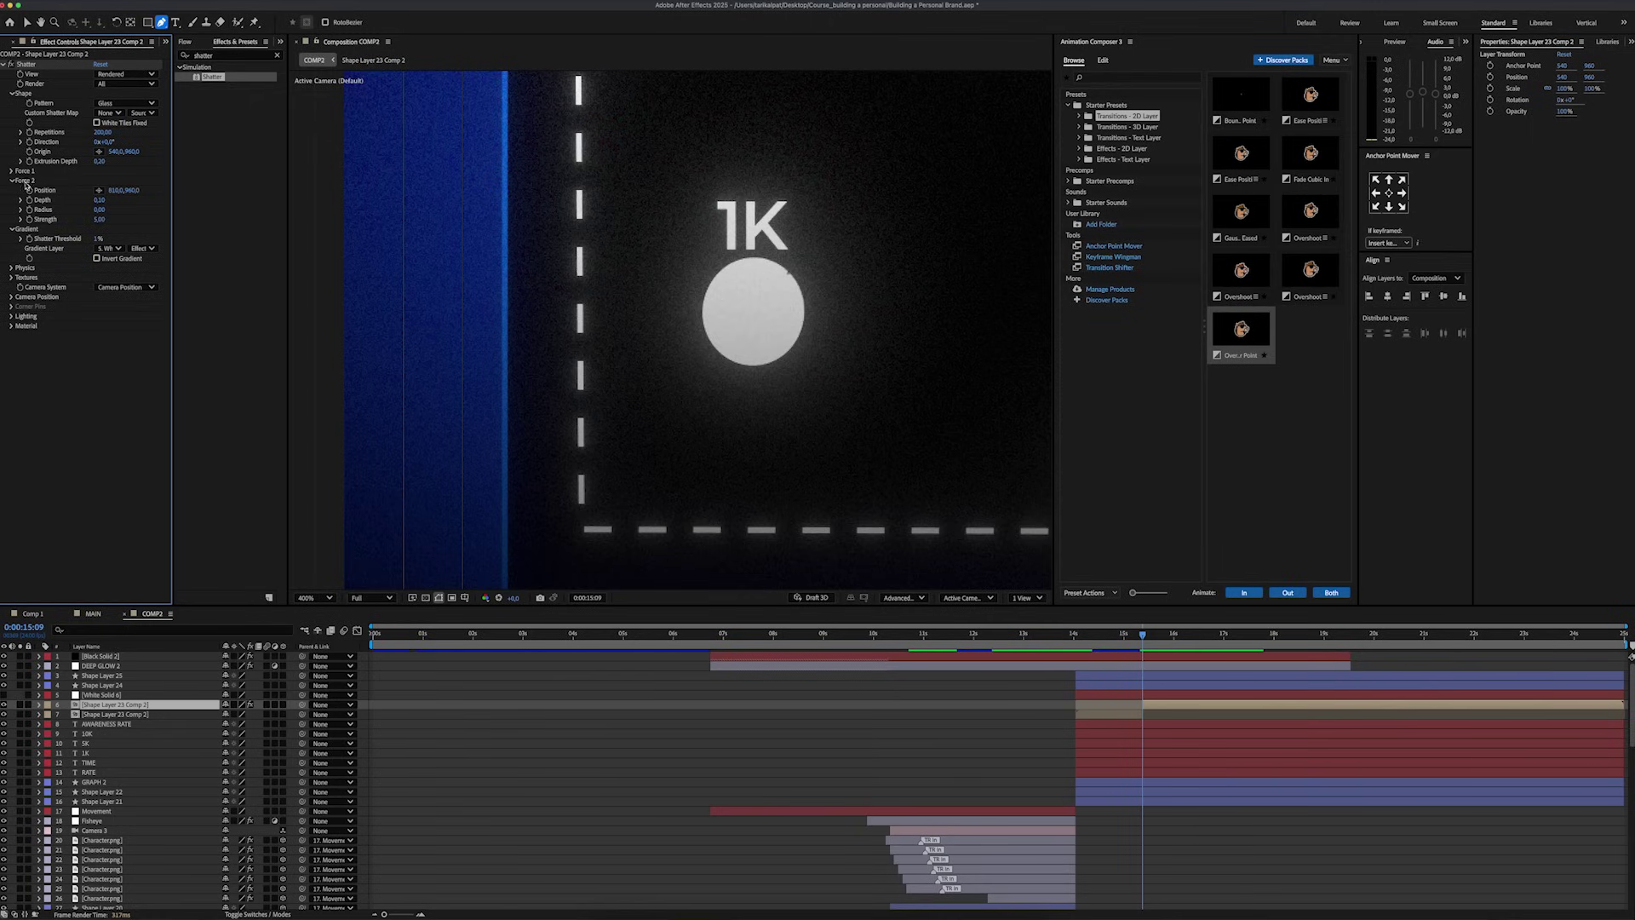
{"action": "left_click", "coordinate": [100, 189]}
{"action": "left_click", "coordinate": [695, 358]}
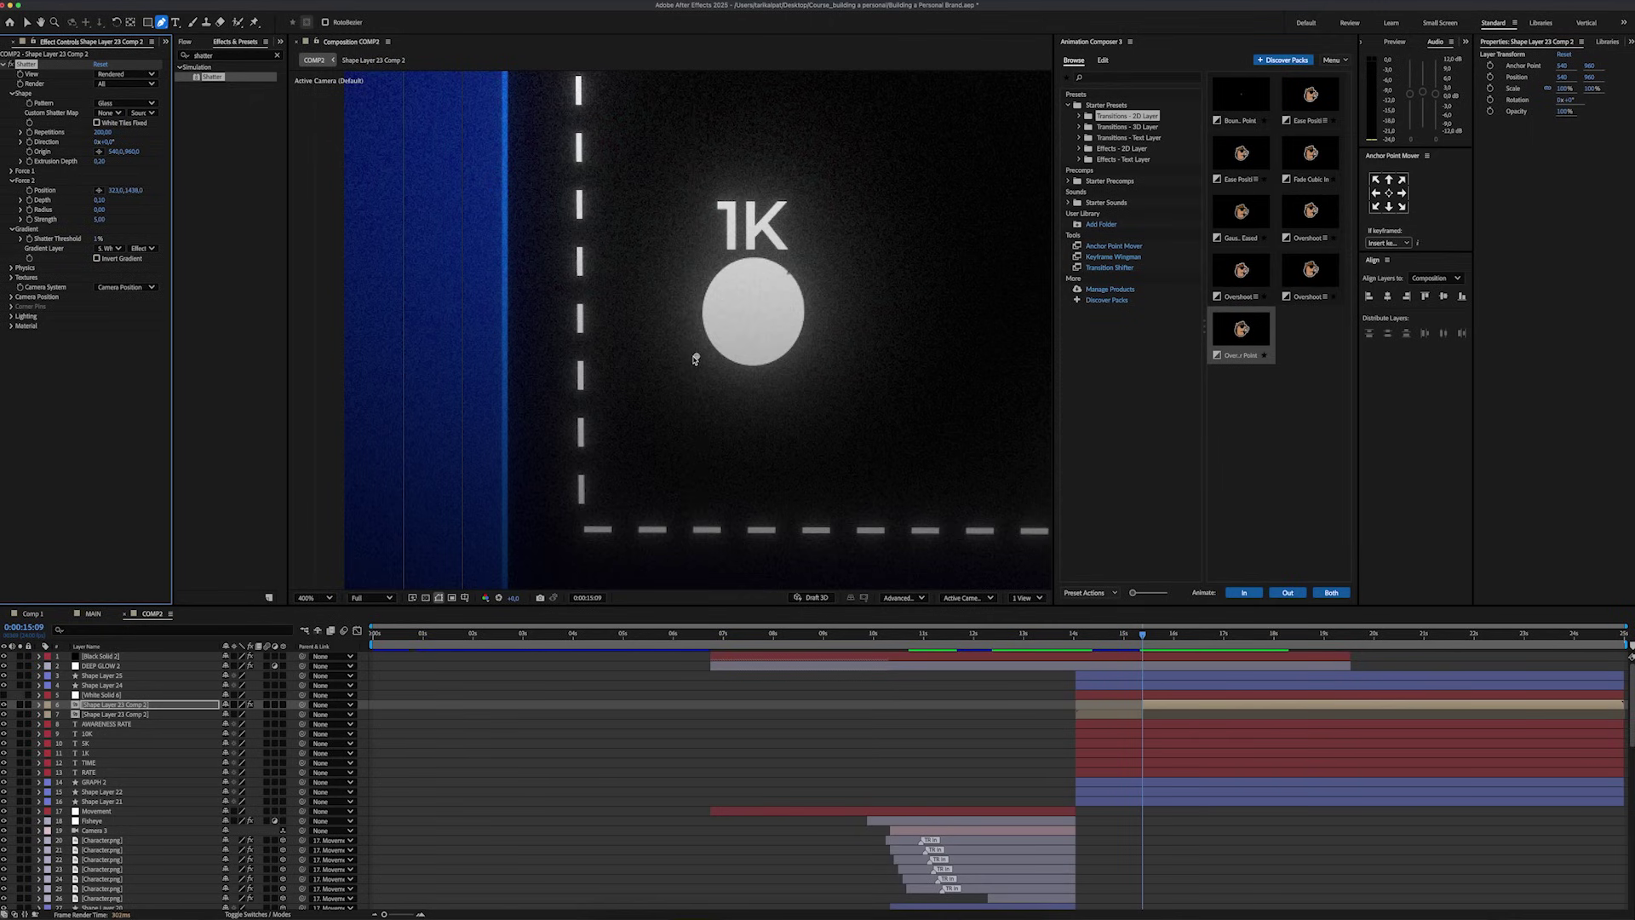
{"action": "left_click", "coordinate": [11, 171]}
{"action": "left_click", "coordinate": [99, 180]}
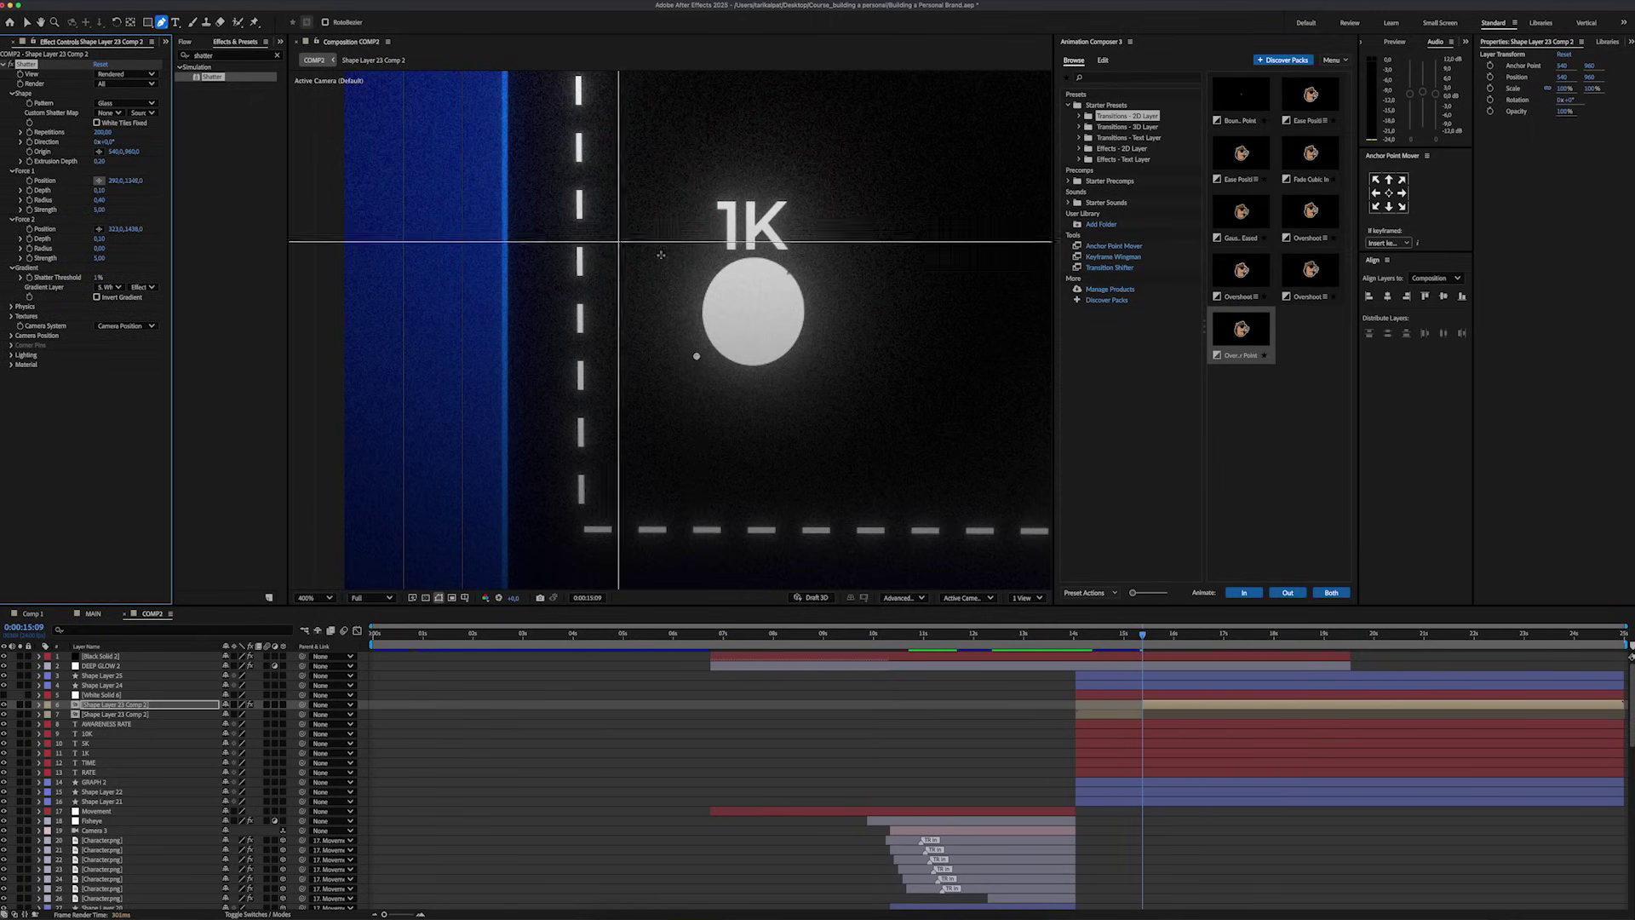
{"action": "left_click", "coordinate": [685, 332]}
{"action": "left_click_drag", "start_coordinate": [704, 361], "coordinate": [714, 372]}
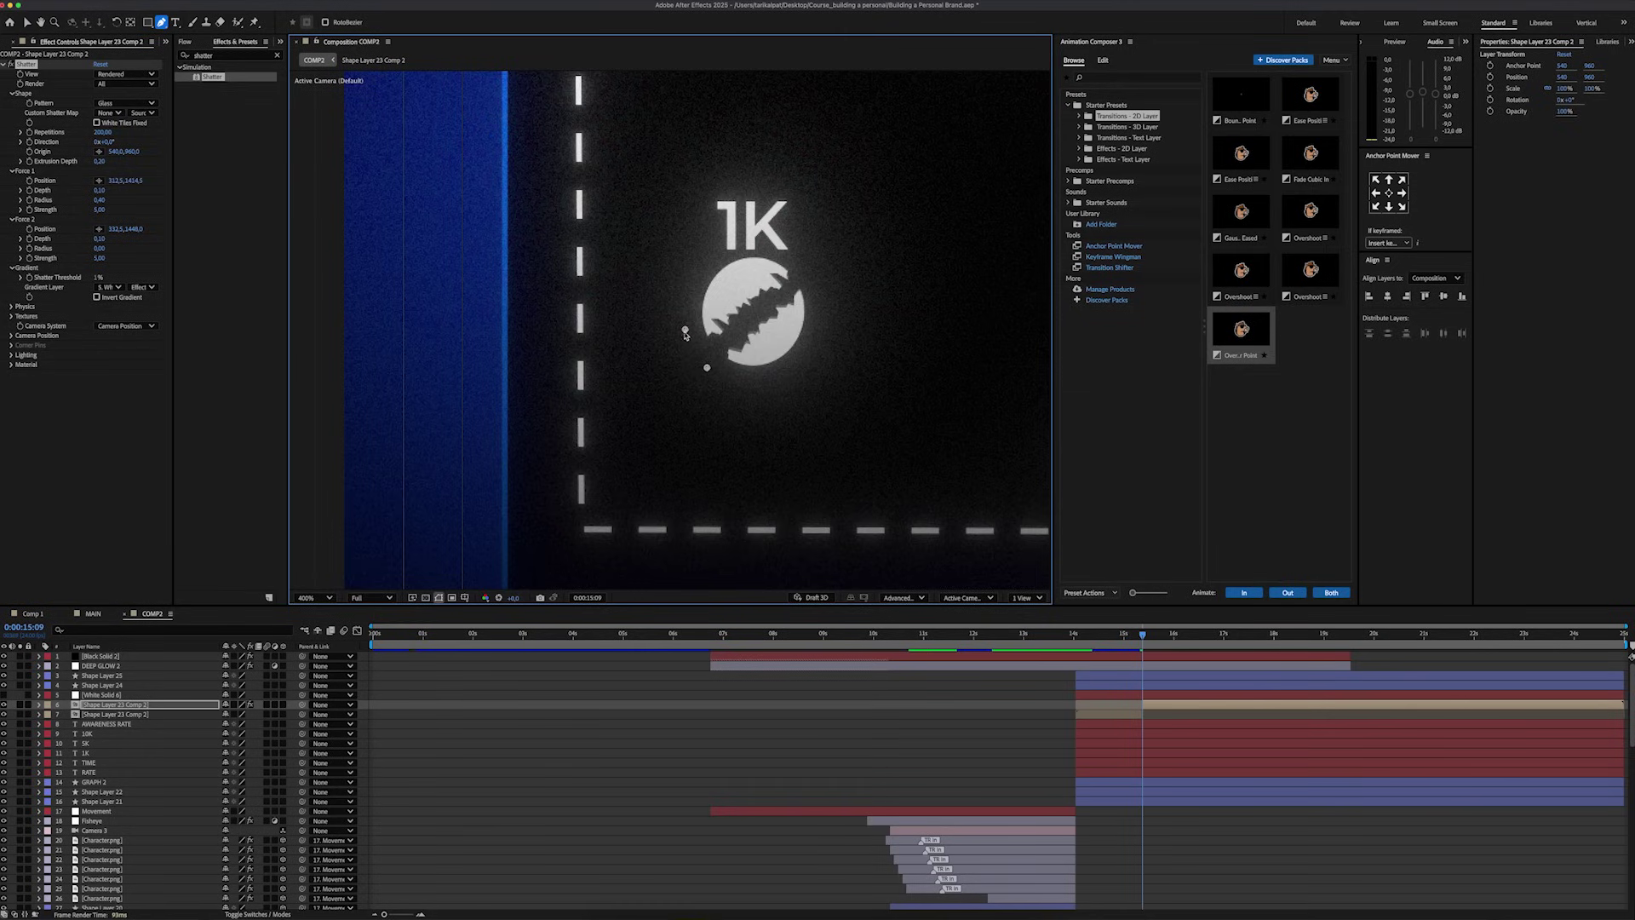
Move the Shatter shape origin to the center of the 1K circle.
{"action": "left_click", "coordinate": [64, 154]}
{"action": "left_click", "coordinate": [98, 151]}
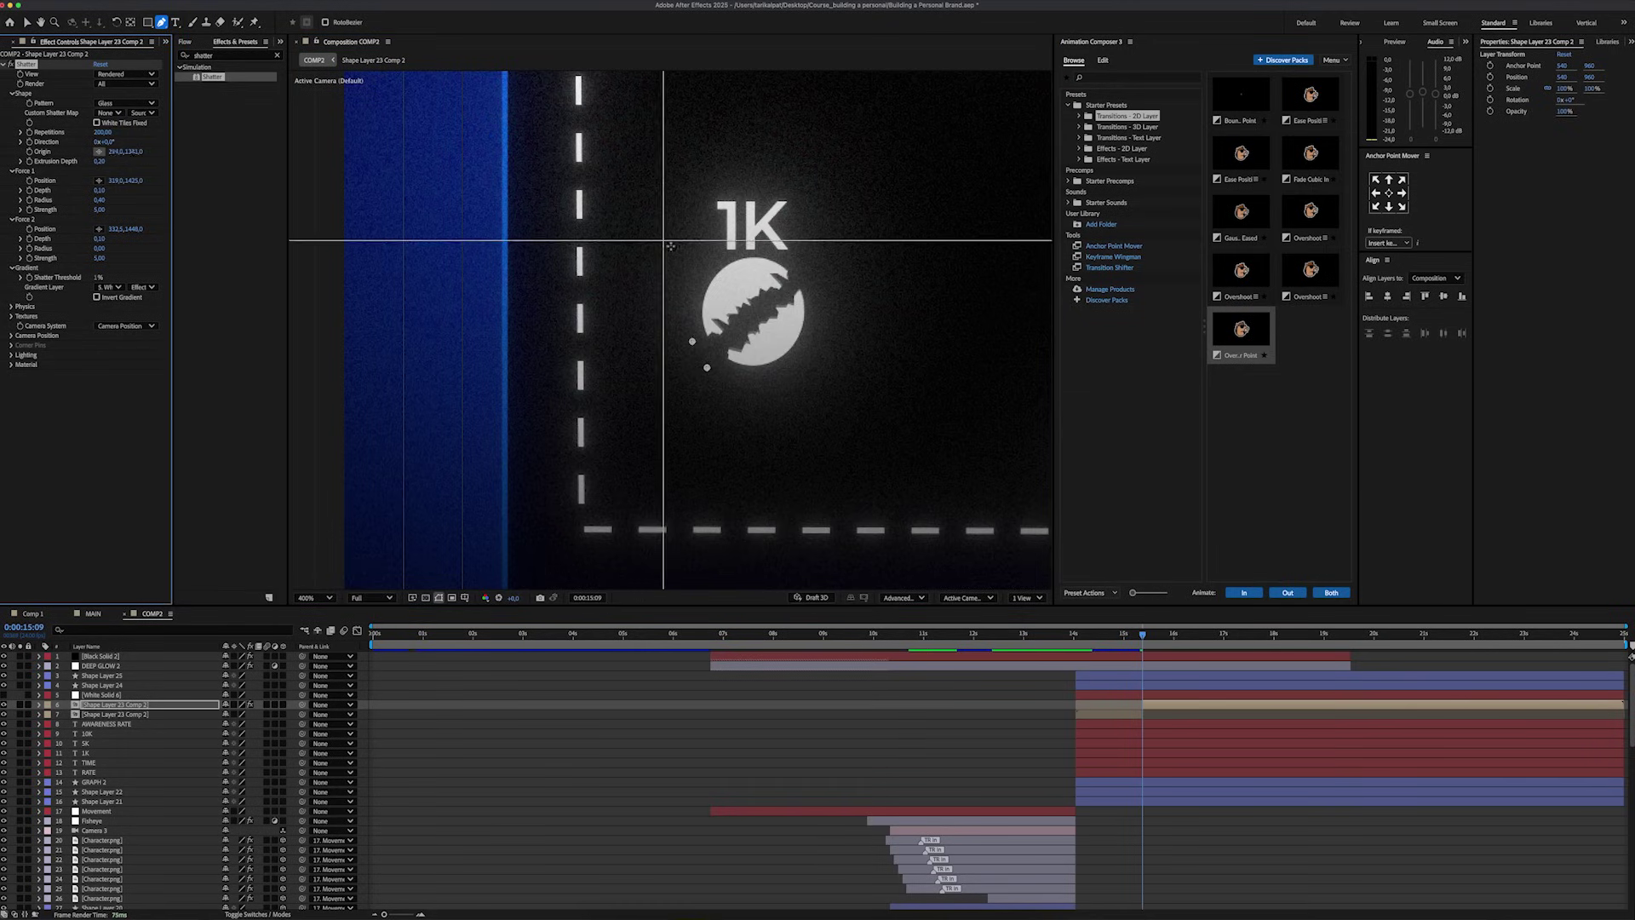
{"action": "left_click", "coordinate": [752, 319]}
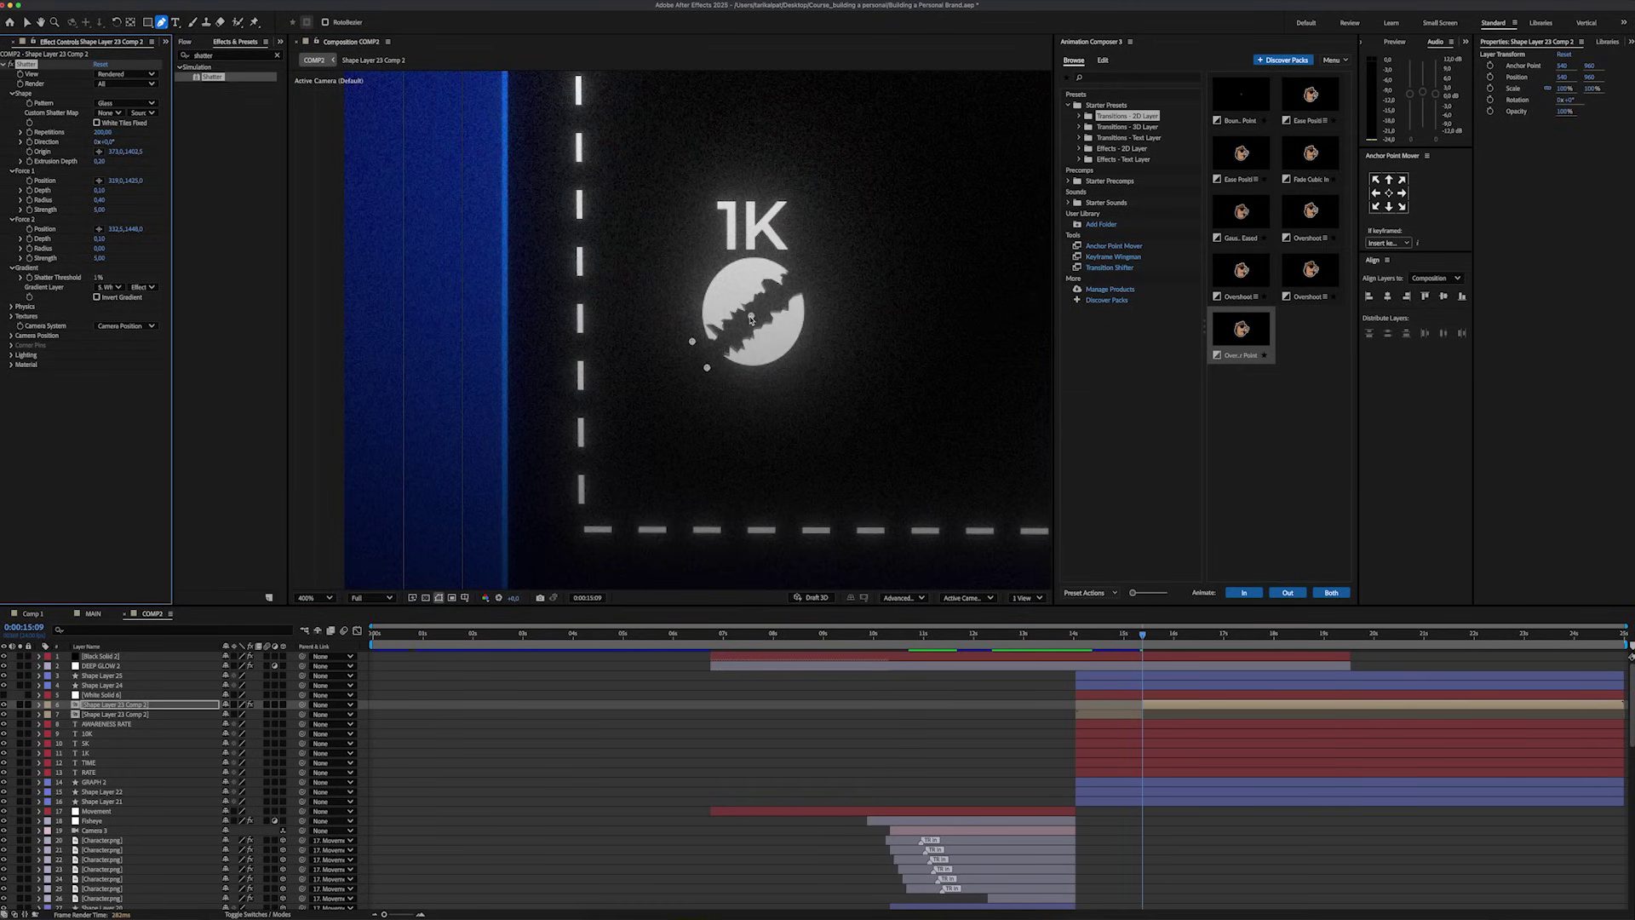
{"action": "left_click_drag", "start_coordinate": [751, 316], "coordinate": [752, 317]}
{"action": "key", "text": "v"}
Extend the shattering pre-comp's in-point earlier and slide the layer so that it begins at 15:09.
{"action": "left_click", "coordinate": [1137, 706]}
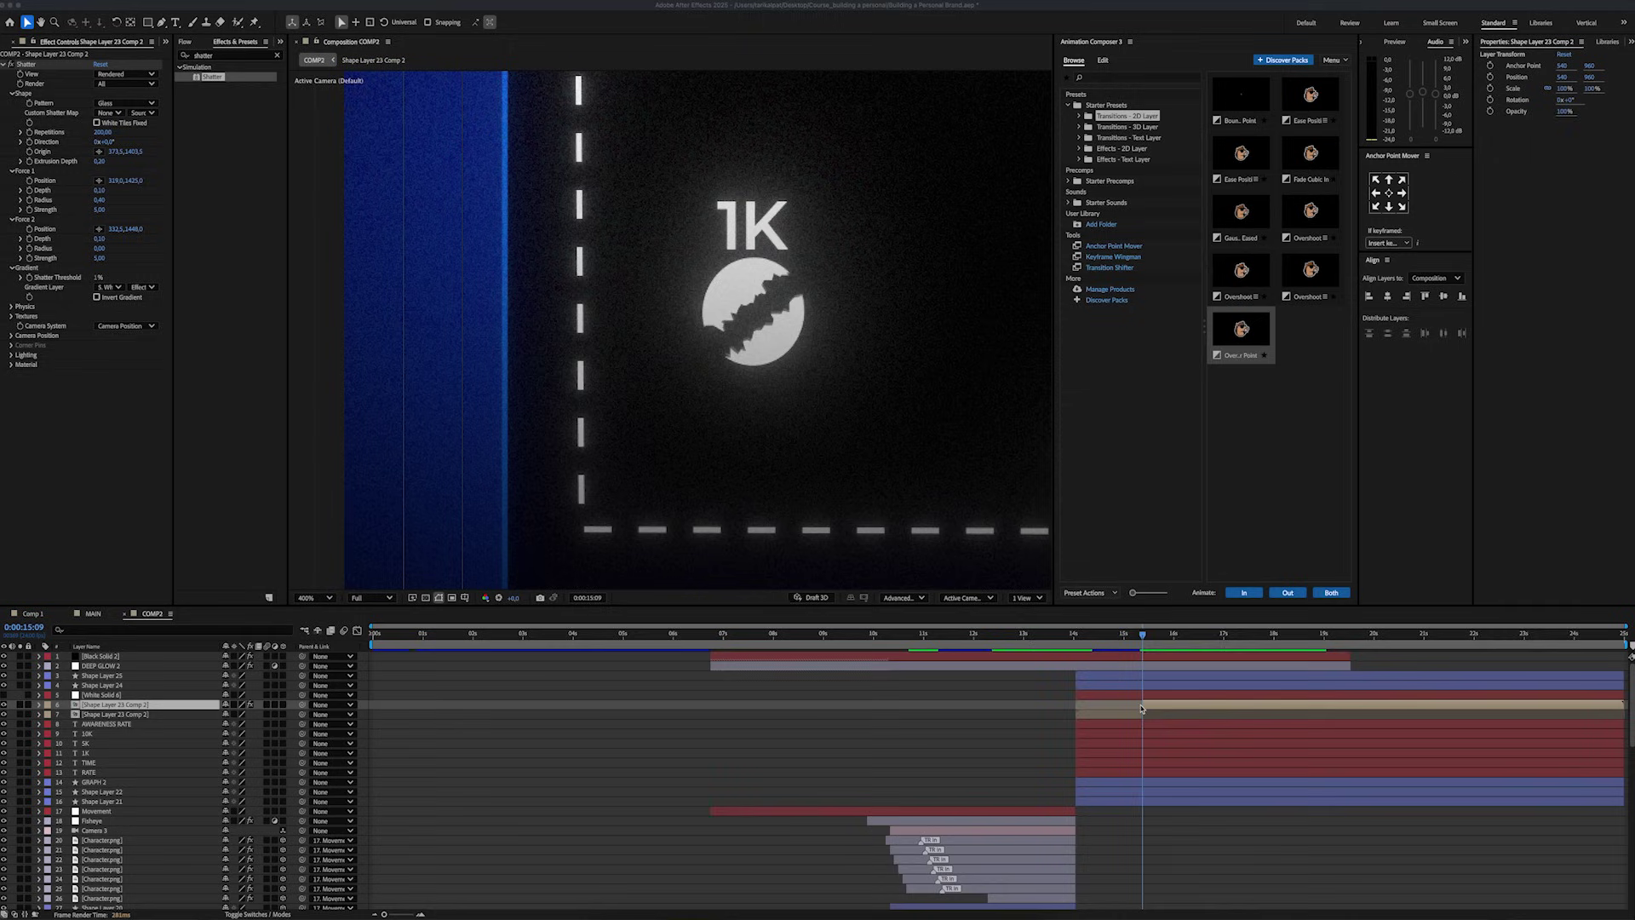
{"action": "left_click", "coordinate": [1148, 705]}
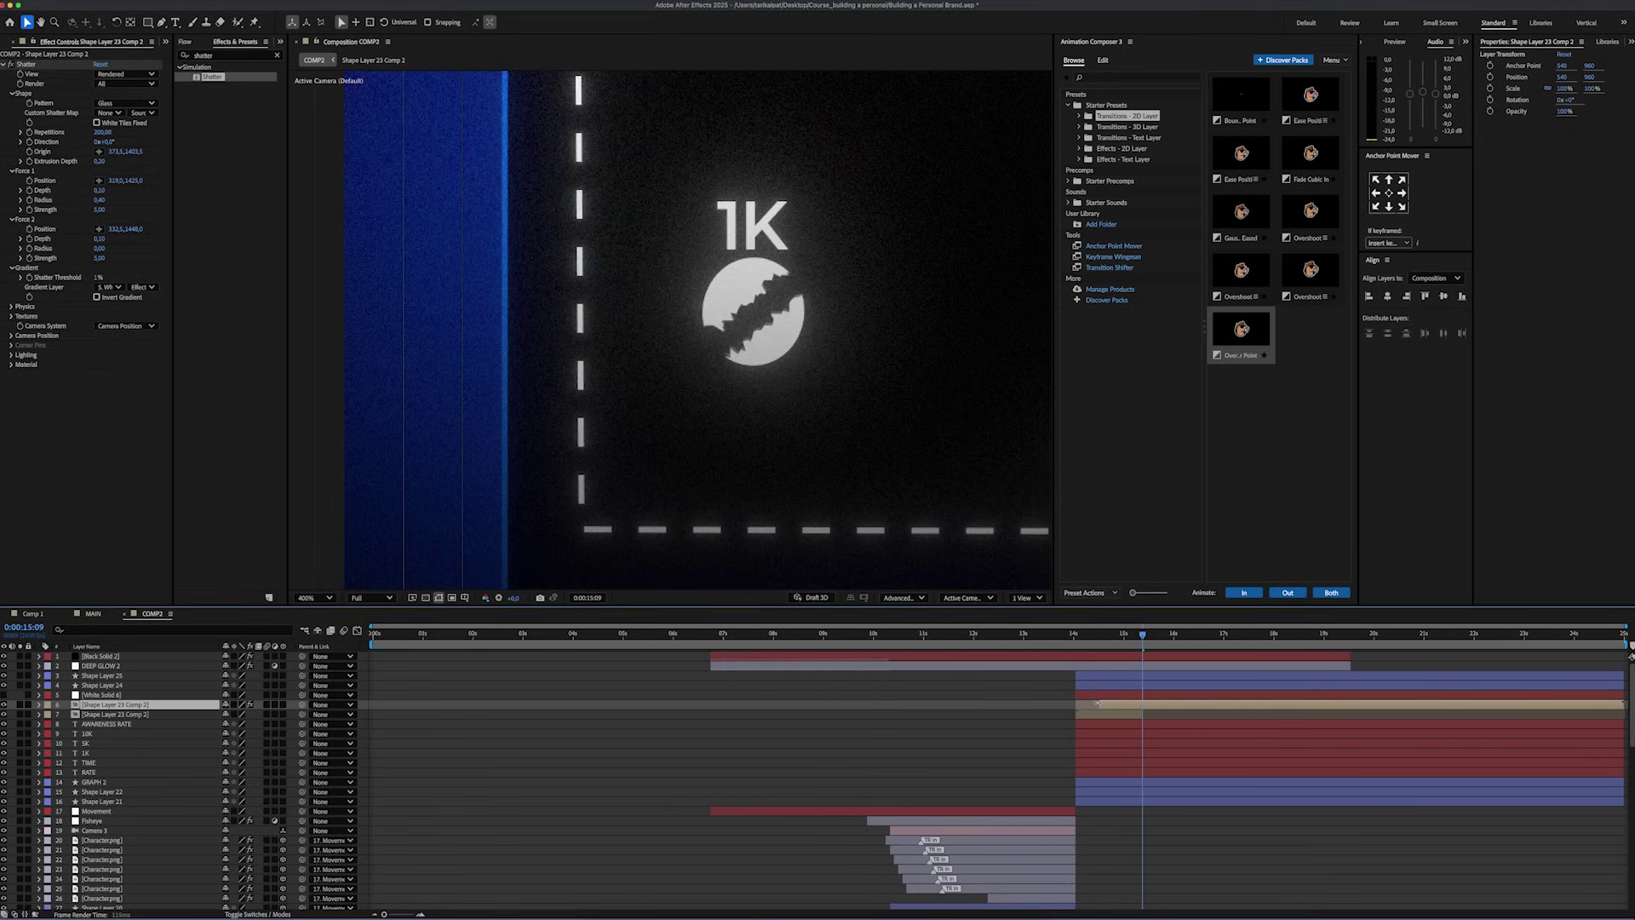
{"action": "left_click_drag", "start_coordinate": [1146, 706], "coordinate": [1160, 706]}
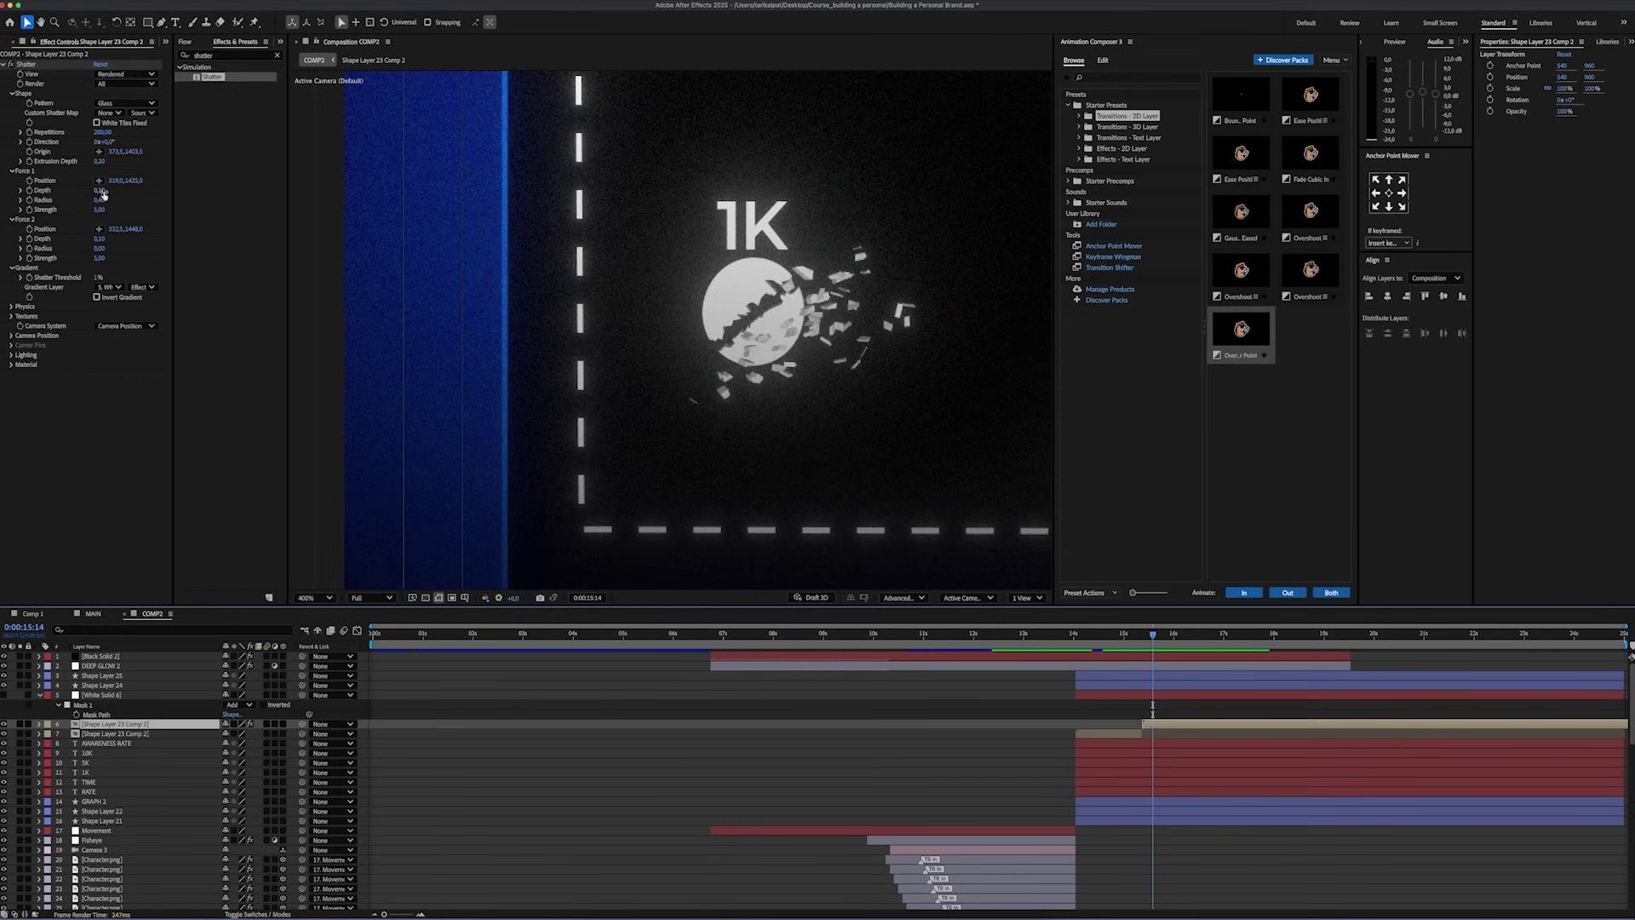
Set Shatter's Force 1 to depth 0.05, radius 0.15 and strength 2.
{"action": "left_click", "coordinate": [101, 191]}
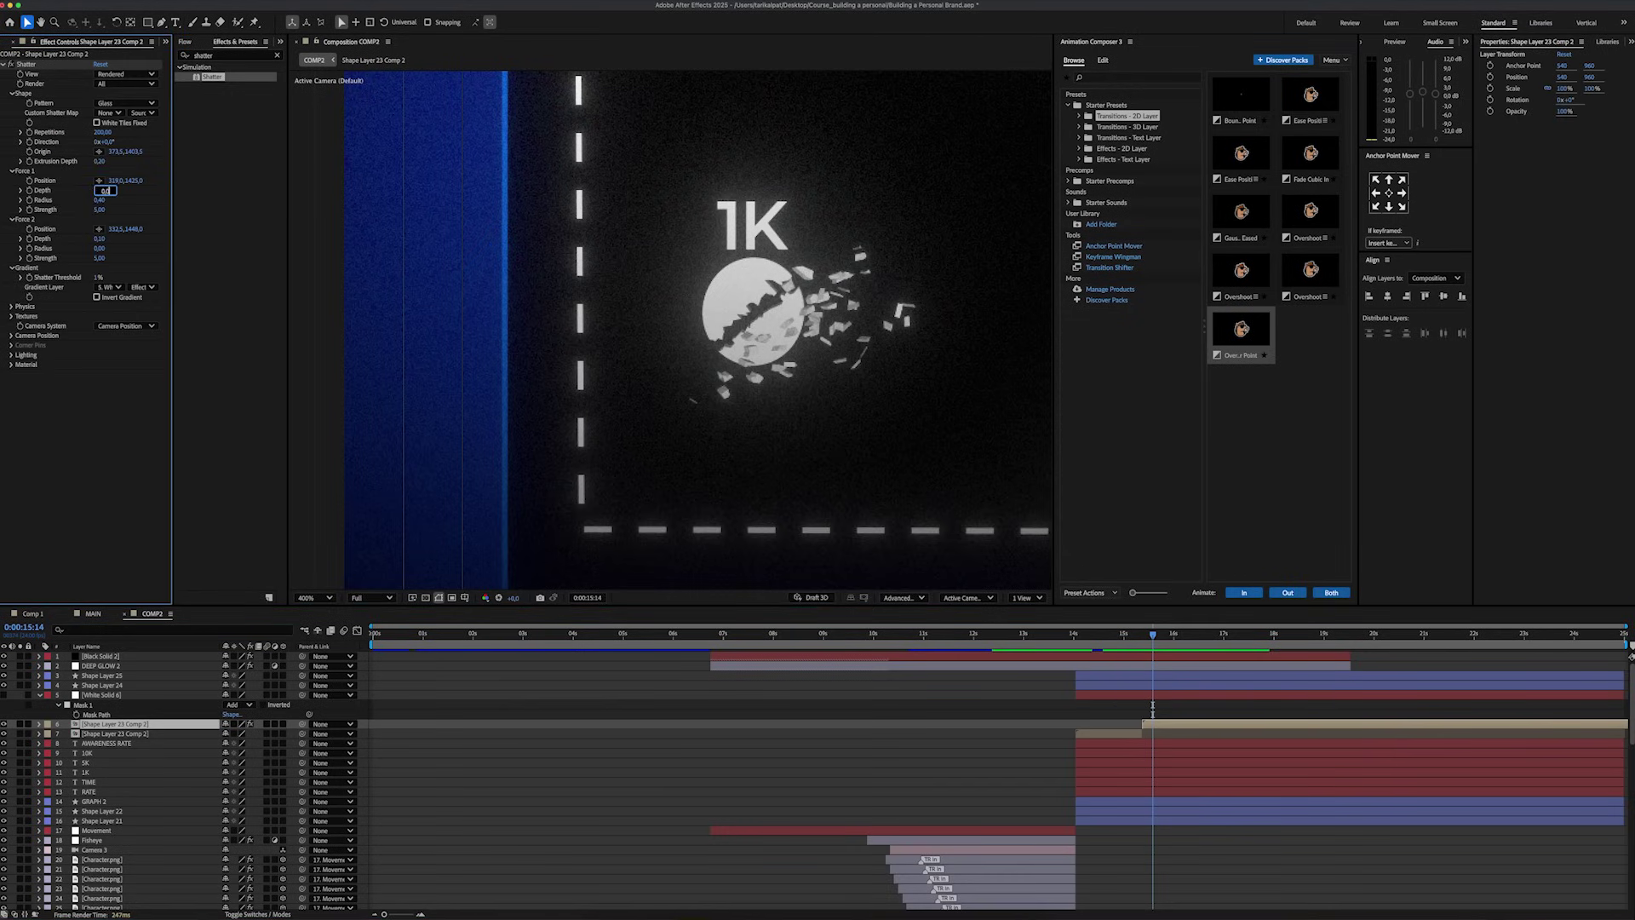
{"action": "type", "text": "0,05"}
{"action": "key", "text": "Tab"}
{"action": "type", "text": "0,15"}
{"action": "key", "text": "Tab"}
{"action": "type", "text": "2"}
{"action": "key", "text": "Return"}
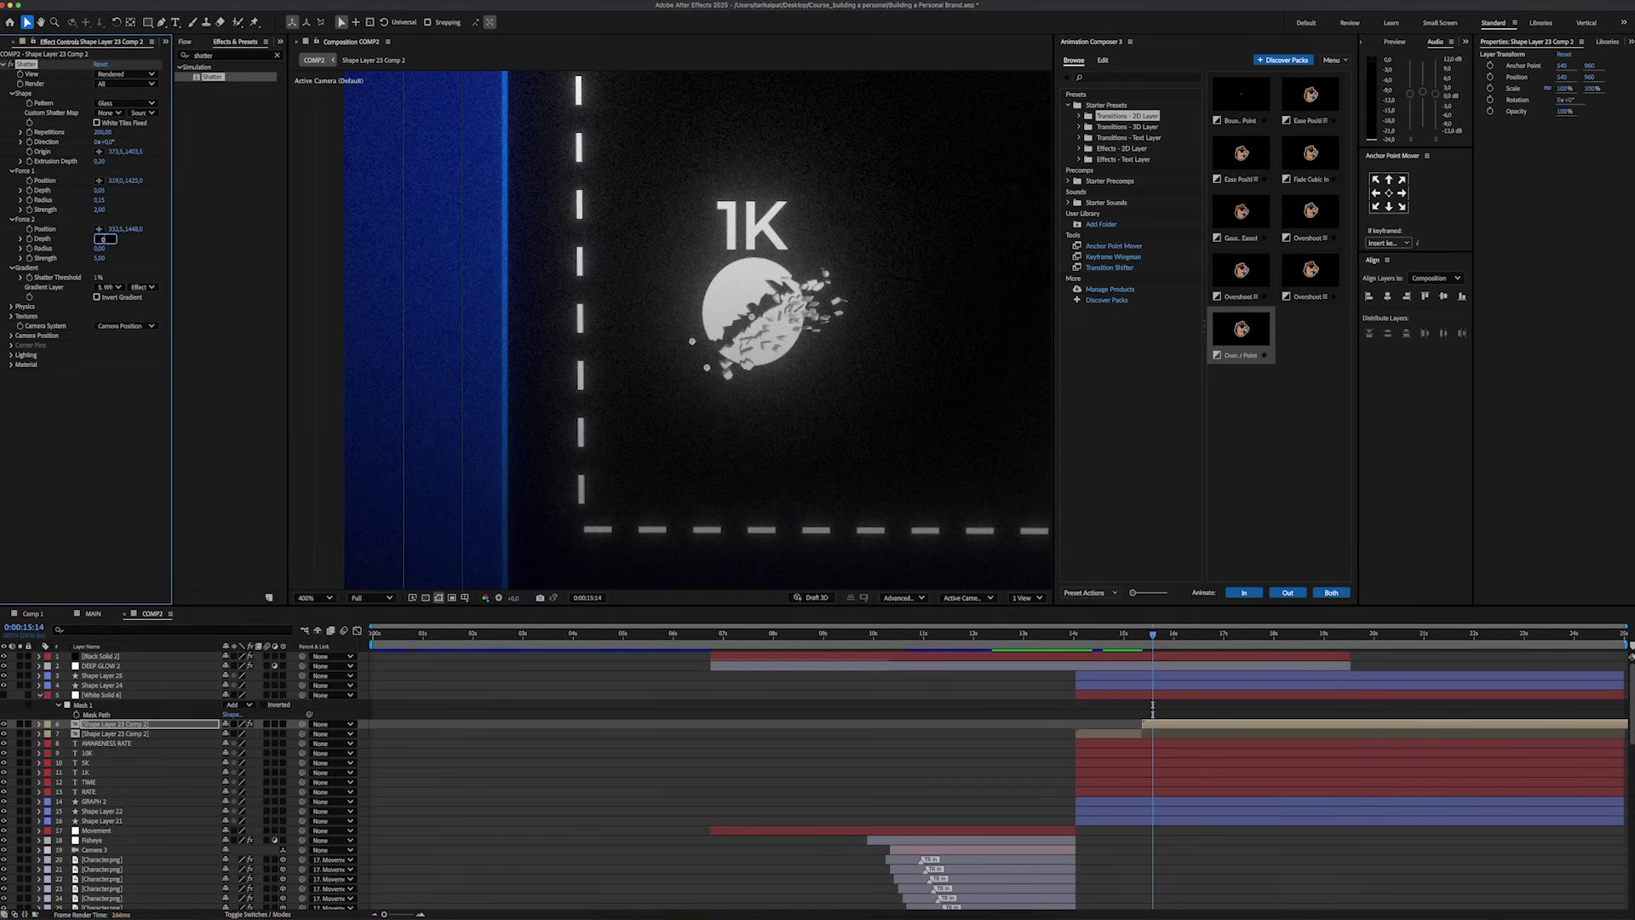
Set Shatter's Force 2 to depth 0.05, radius 0.05 and strength 2.
{"action": "type", "text": "0,05"}
{"action": "key", "text": "Tab"}
{"action": "type", "text": "2"}
{"action": "key", "text": "Return"}
Set the Shatter physics to viscosity 0.6, mass variance 10% and gravity 0.01.
{"action": "left_click", "coordinate": [12, 307]}
{"action": "left_click", "coordinate": [97, 317]}
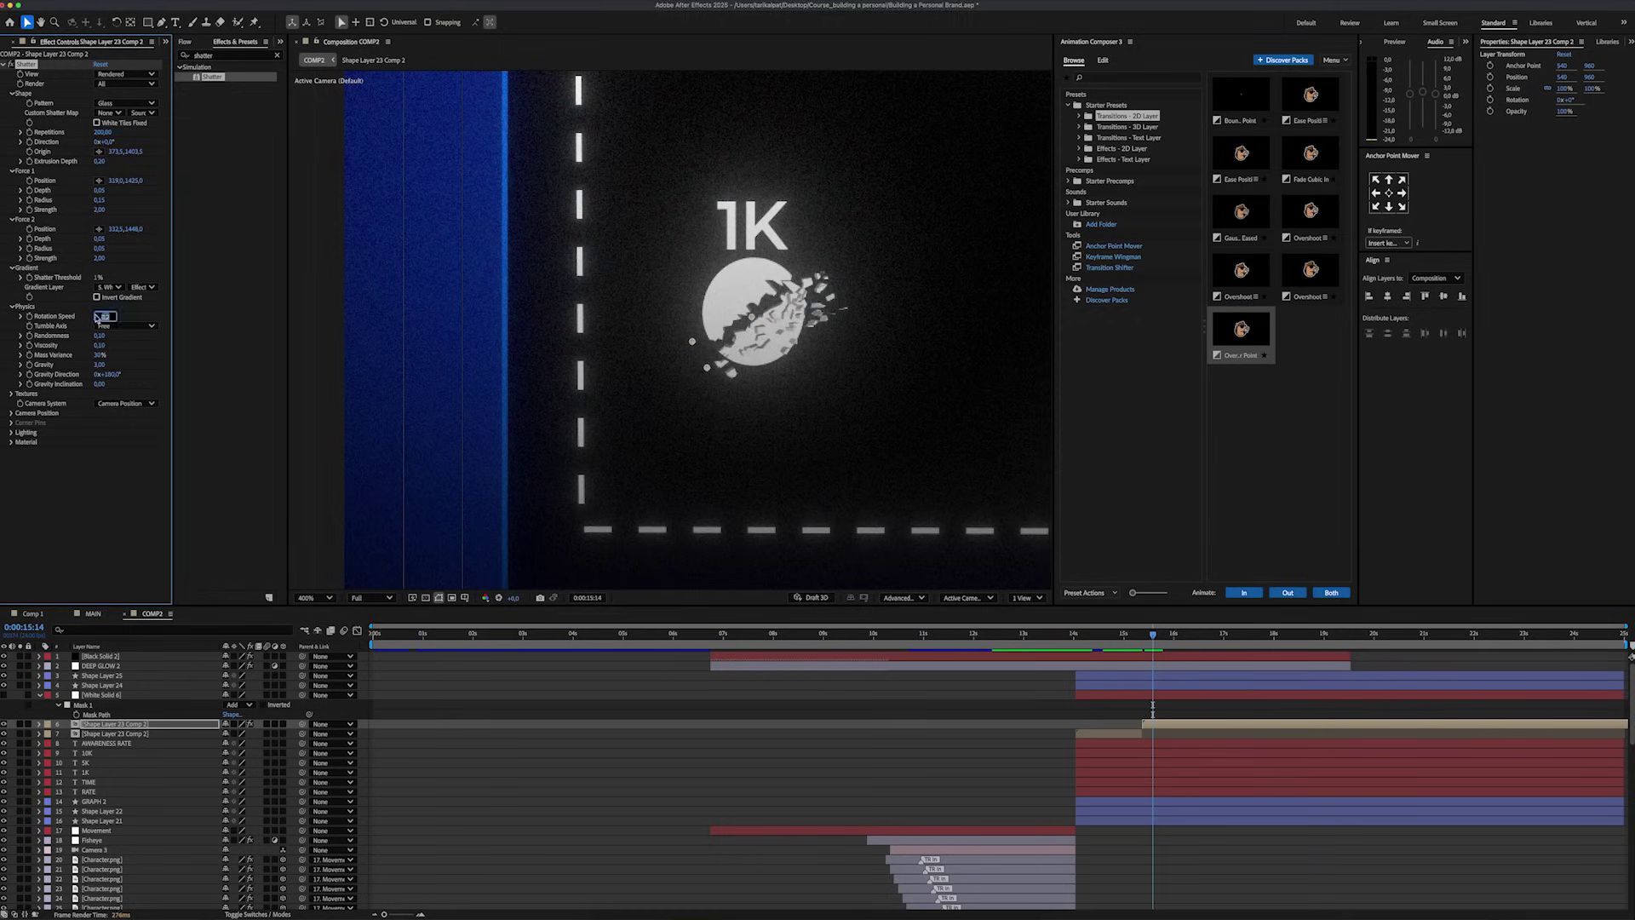
{"action": "type", "text": "0,6"}
{"action": "key", "text": "Tab"}
{"action": "type", "text": "10"}
{"action": "key", "text": "Tab"}
{"action": "type", "text": "0,01"}
{"action": "key", "text": "Return"}
Apply Gradient Ramp to the shattering circle layer and set its start color to dark blue.
{"action": "left_click", "coordinate": [223, 55]}
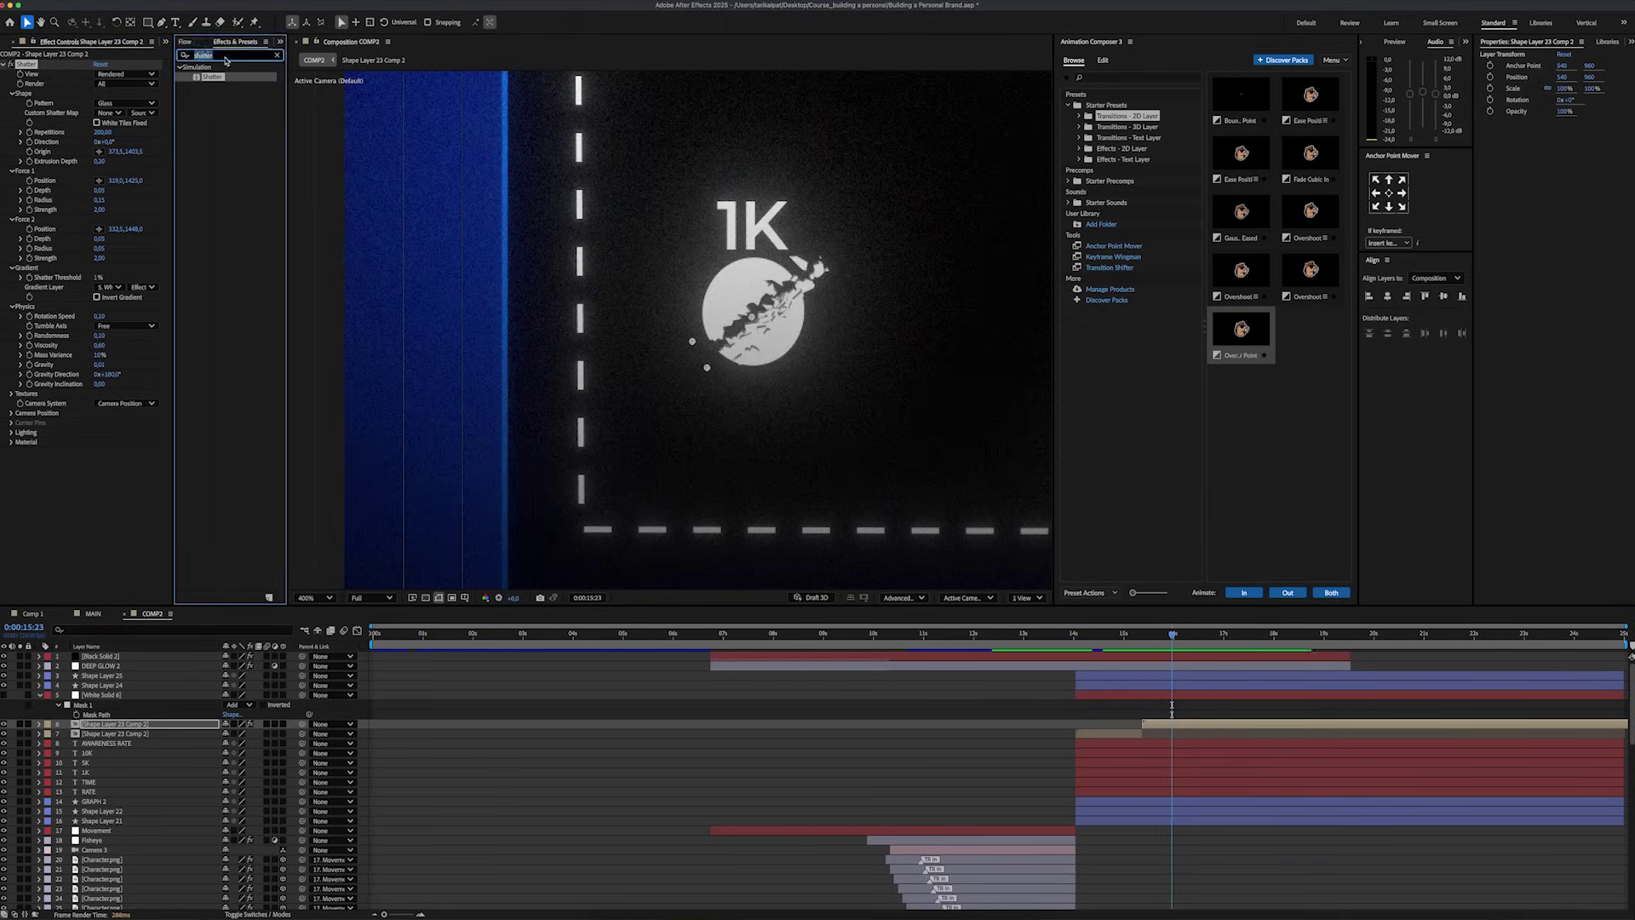
{"action": "type", "text": "gradient ramp"}
{"action": "double_click", "coordinate": [225, 77]}
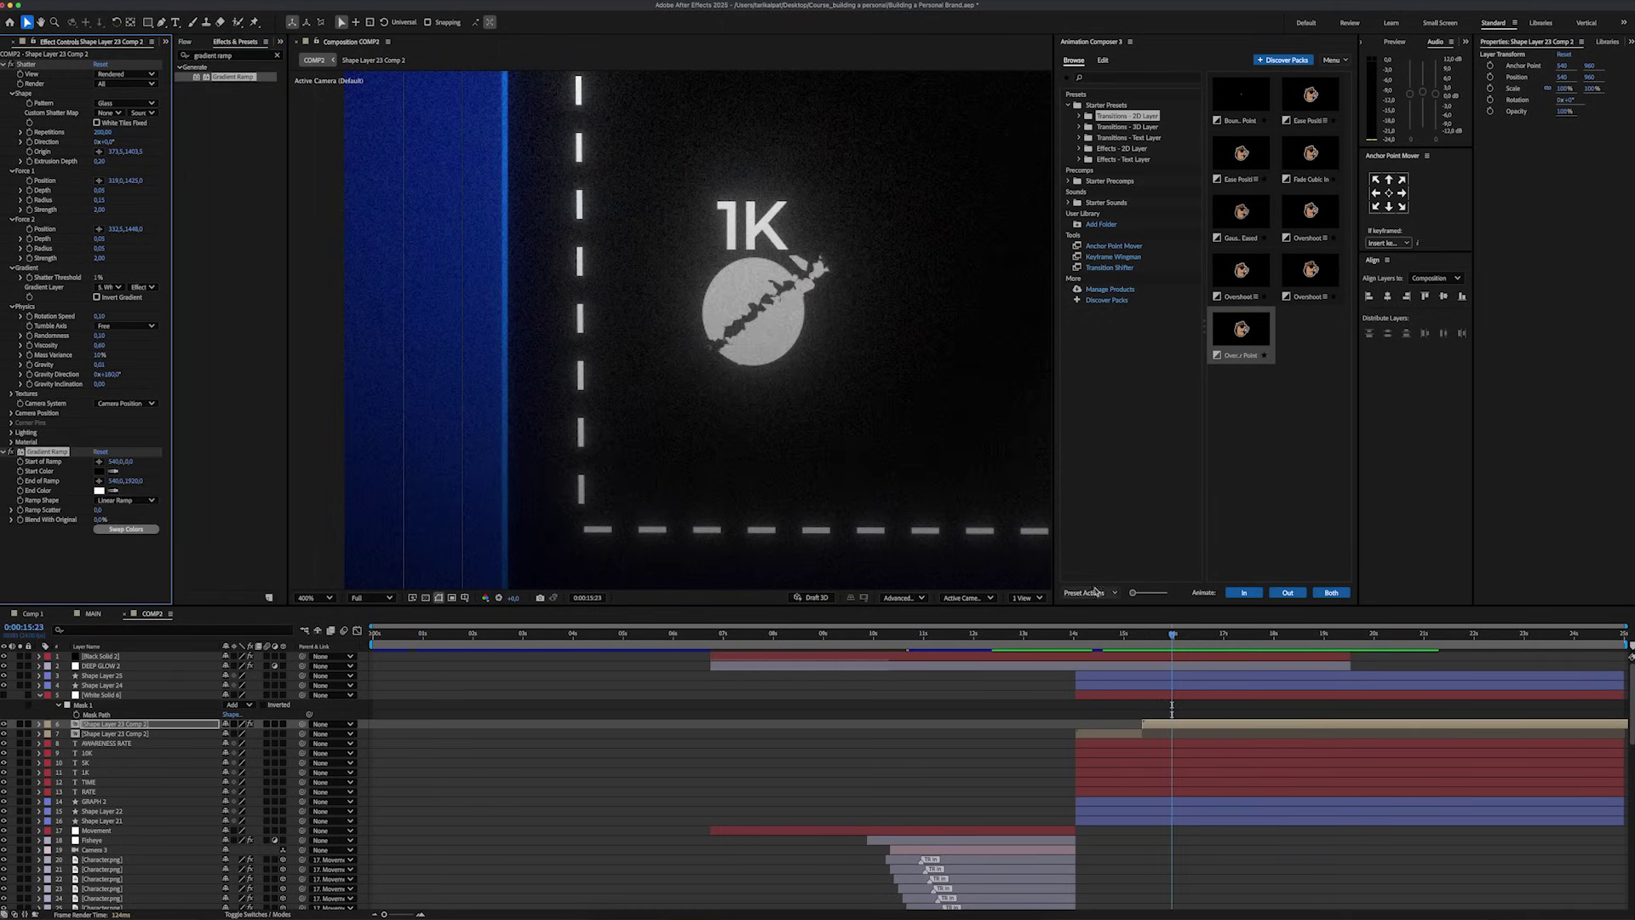
{"action": "left_click", "coordinate": [117, 470]}
{"action": "left_click", "coordinate": [845, 451]}
{"action": "left_click", "coordinate": [834, 462]}
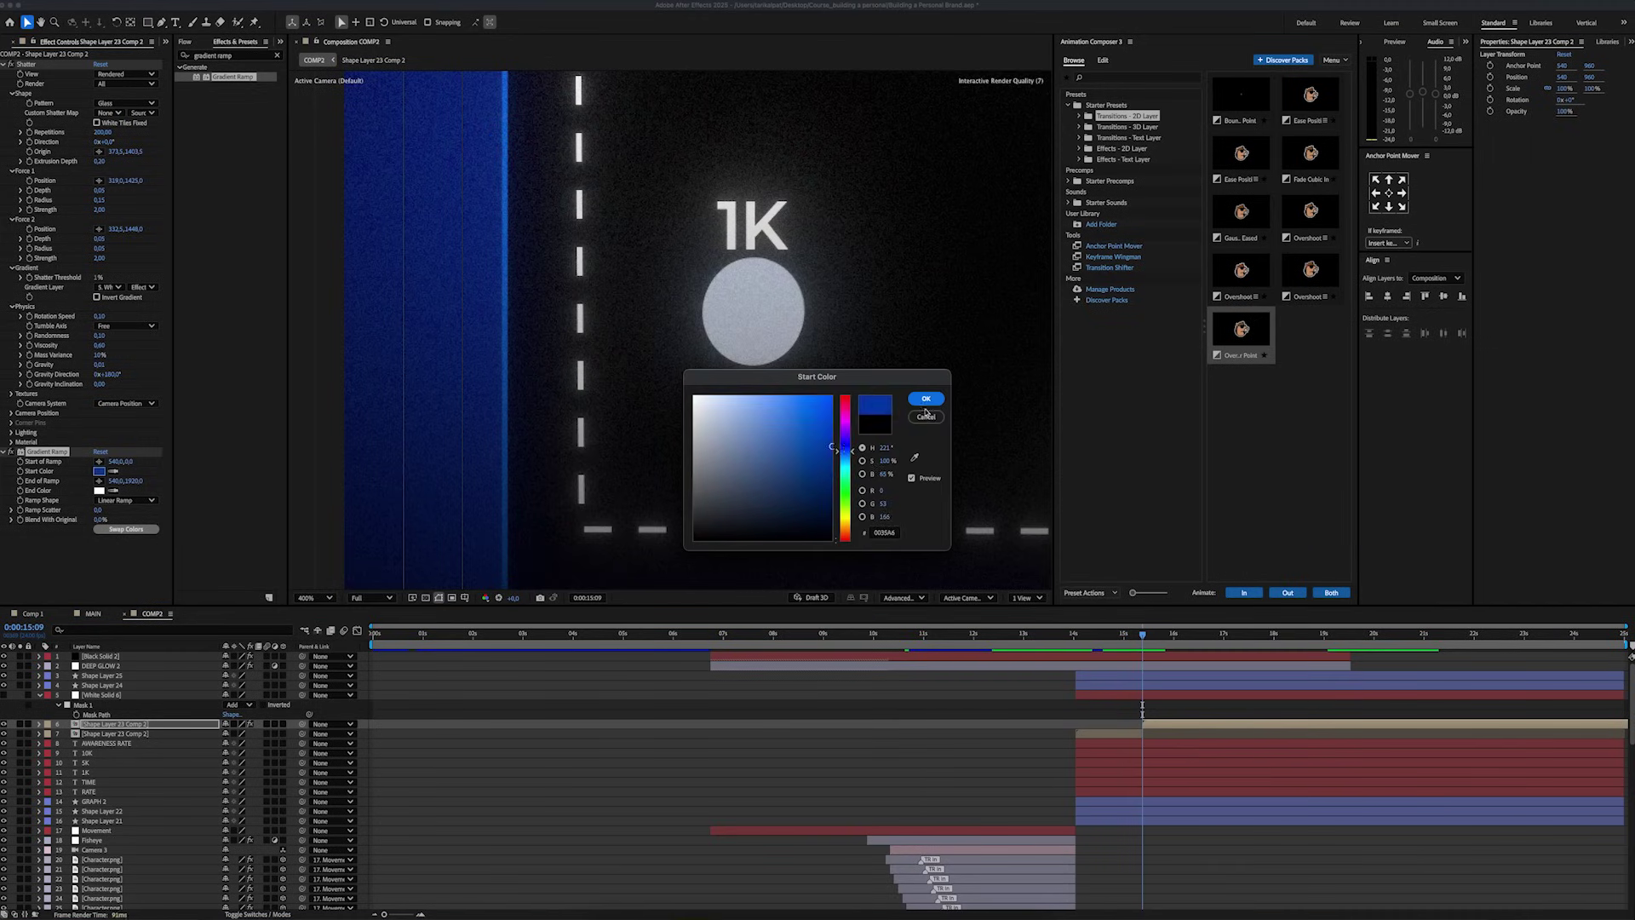
{"action": "left_click", "coordinate": [926, 399]}
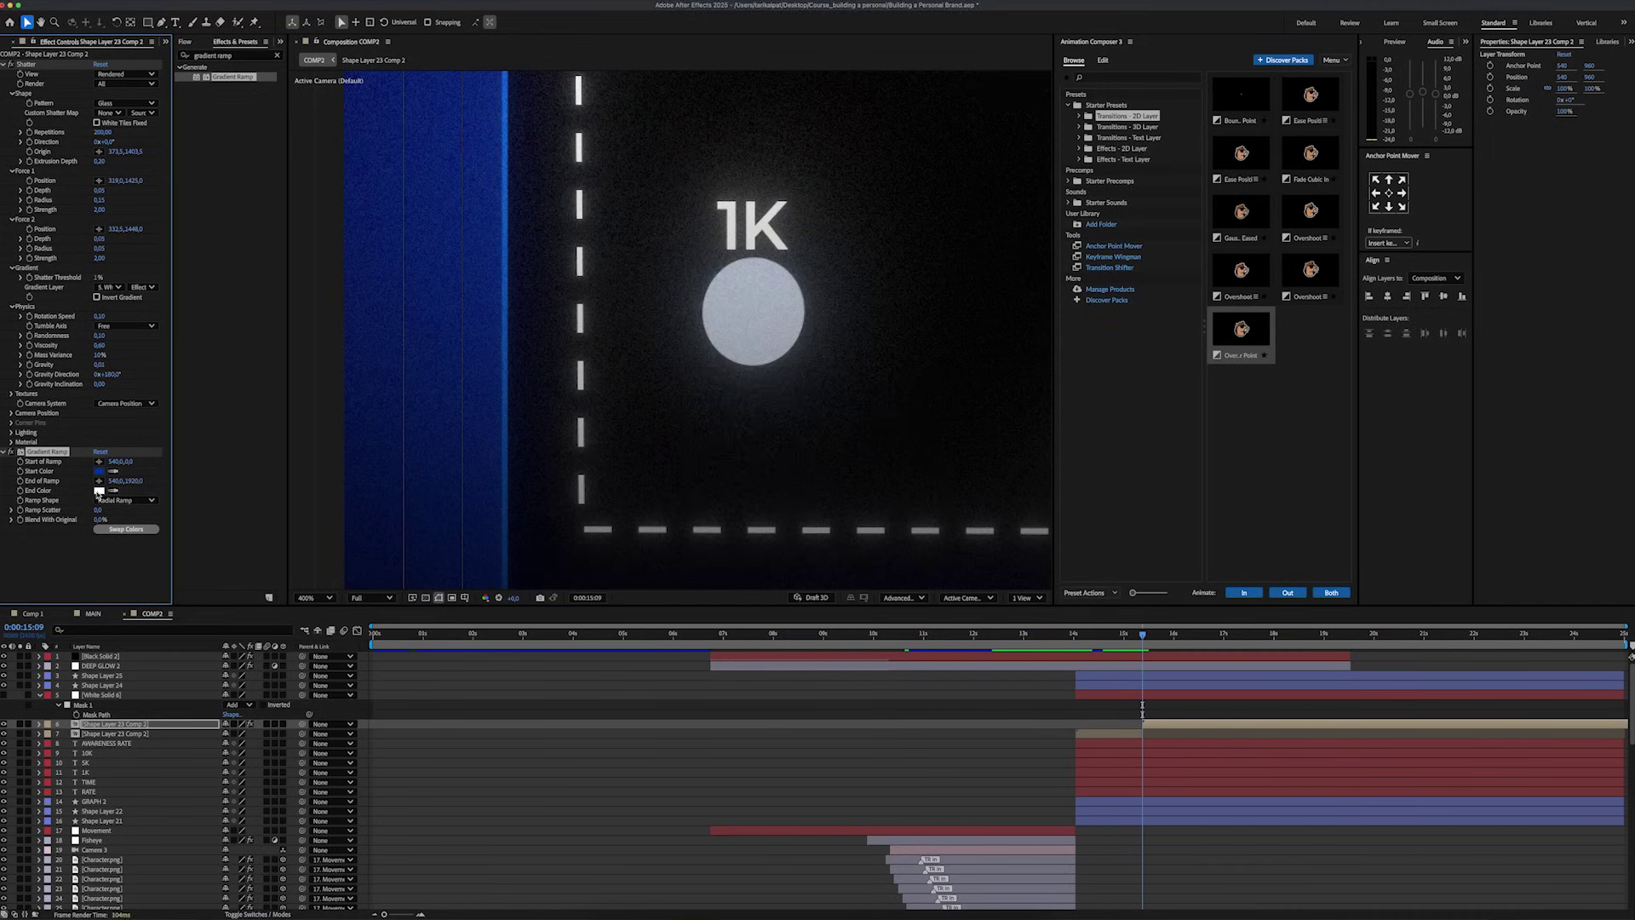
Set the gradient's shape to Radial Ramp and its end color to light gray.
{"action": "left_click", "coordinate": [100, 490]}
{"action": "left_click_drag", "start_coordinate": [700, 485], "coordinate": [681, 416]}
{"action": "left_click", "coordinate": [926, 399]}
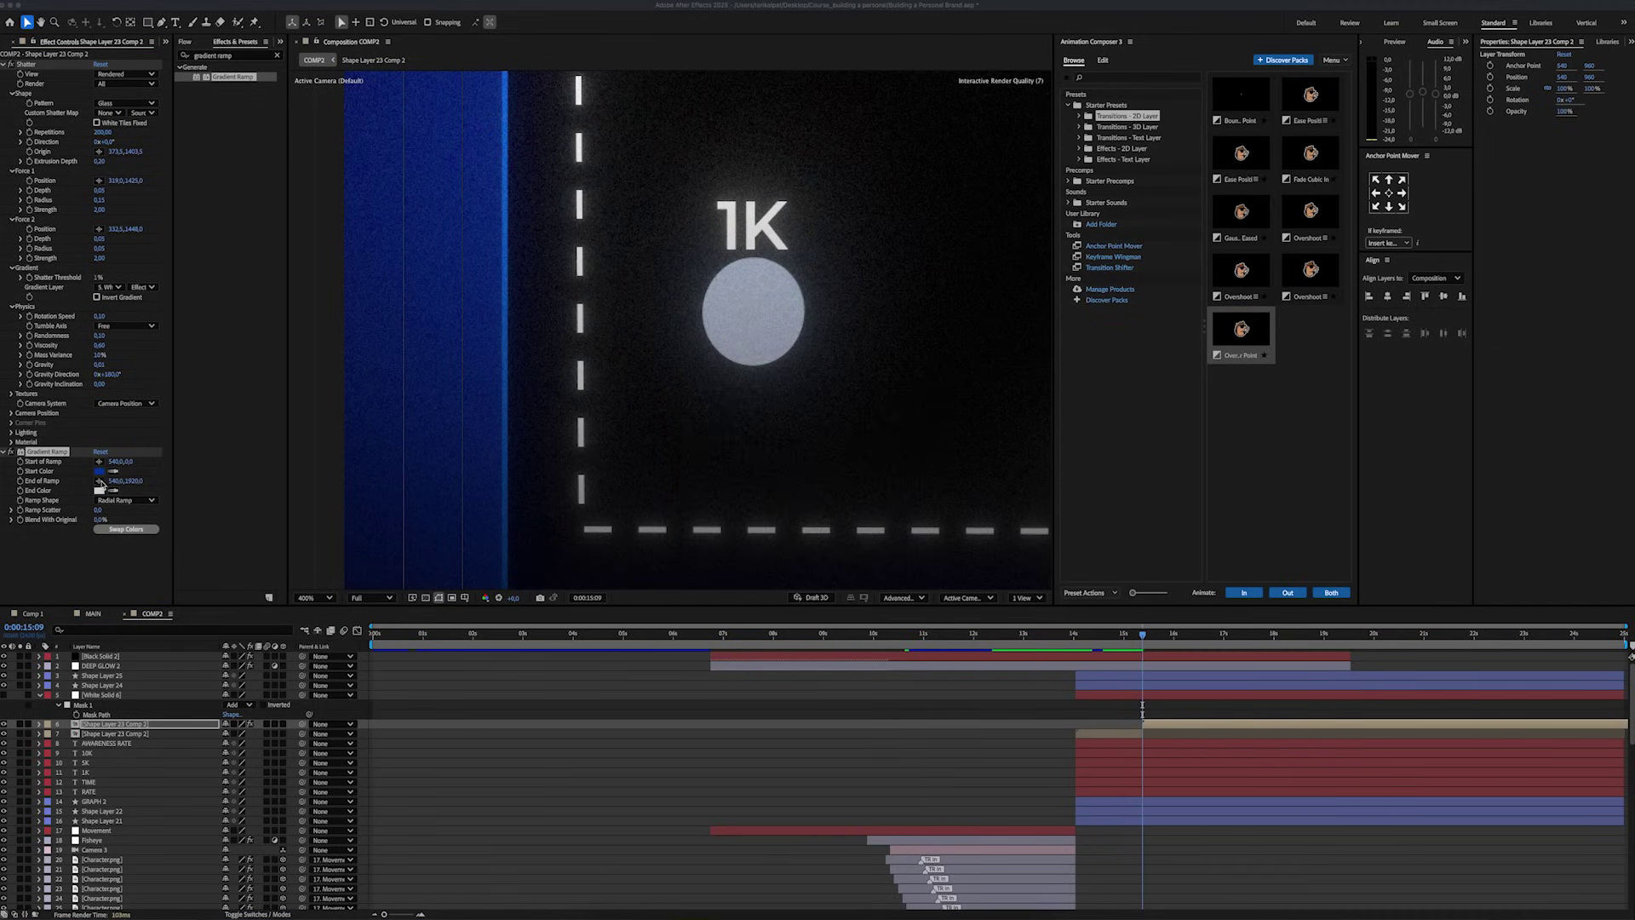
Place the ramp's end point on the upper-right part of the 1K circle and its start point at the circle's lower-left edge.
{"action": "left_click", "coordinate": [98, 481]}
{"action": "left_click", "coordinate": [787, 293]}
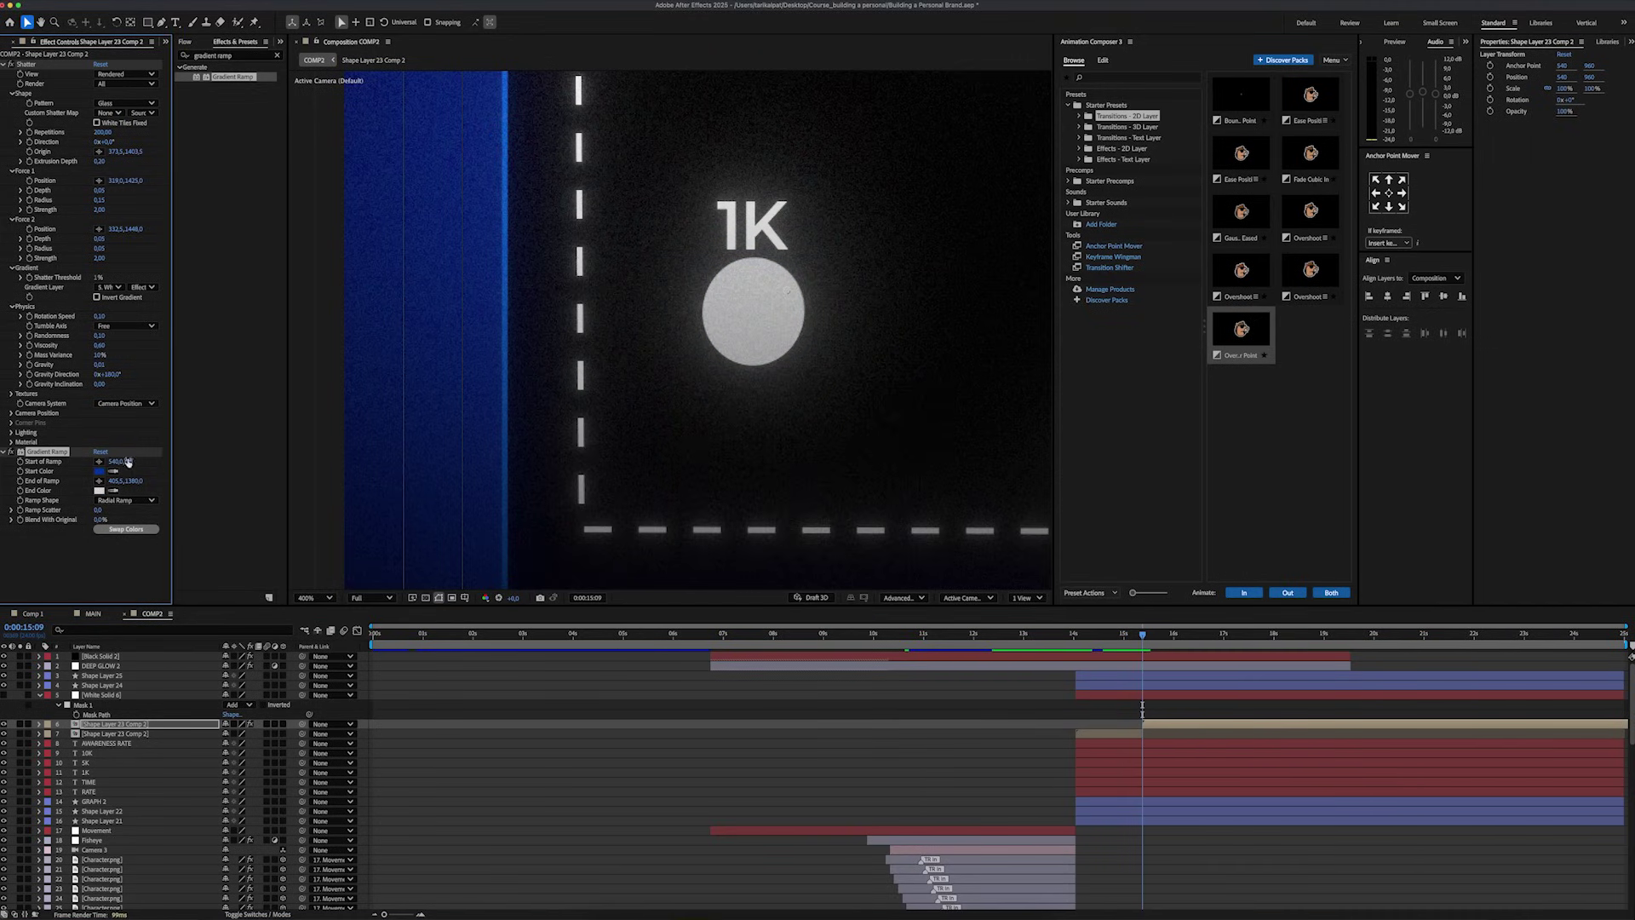
{"action": "left_click", "coordinate": [99, 461]}
{"action": "left_click", "coordinate": [566, 391]}
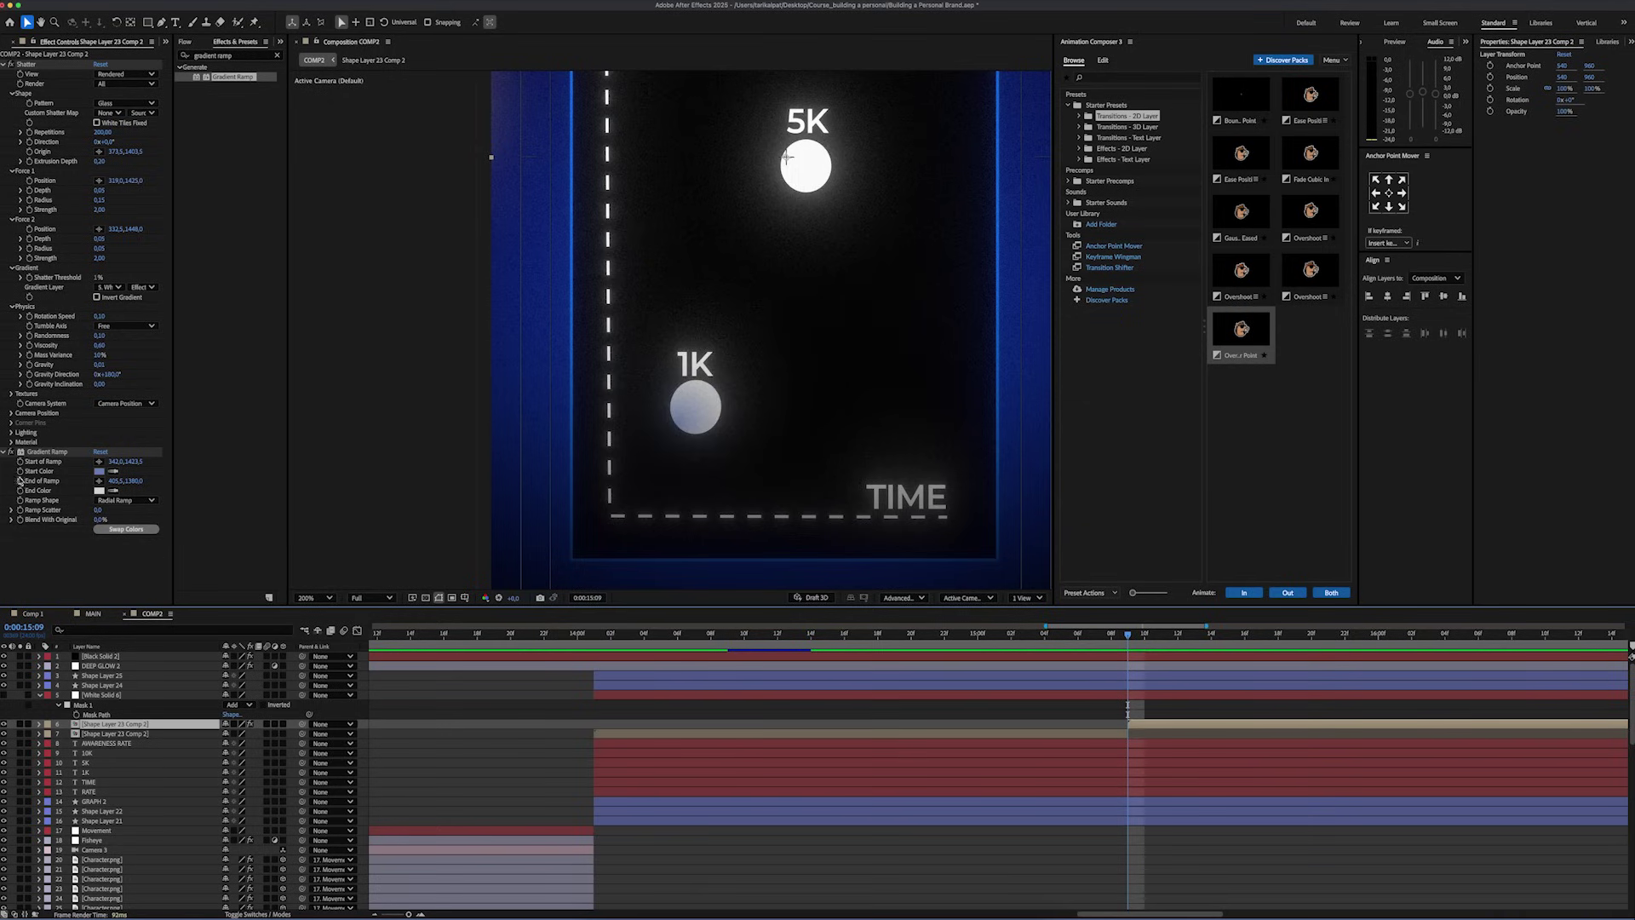
Keyframe the ramp's Start Color from the blue at 15:09 to white at about 15:22.
{"action": "left_click", "coordinate": [20, 474]}
{"action": "left_click", "coordinate": [1171, 725]}
{"action": "key", "text": "u"}
{"action": "left_click_drag", "start_coordinate": [1127, 634], "coordinate": [1345, 633]}
{"action": "left_click", "coordinate": [99, 471]}
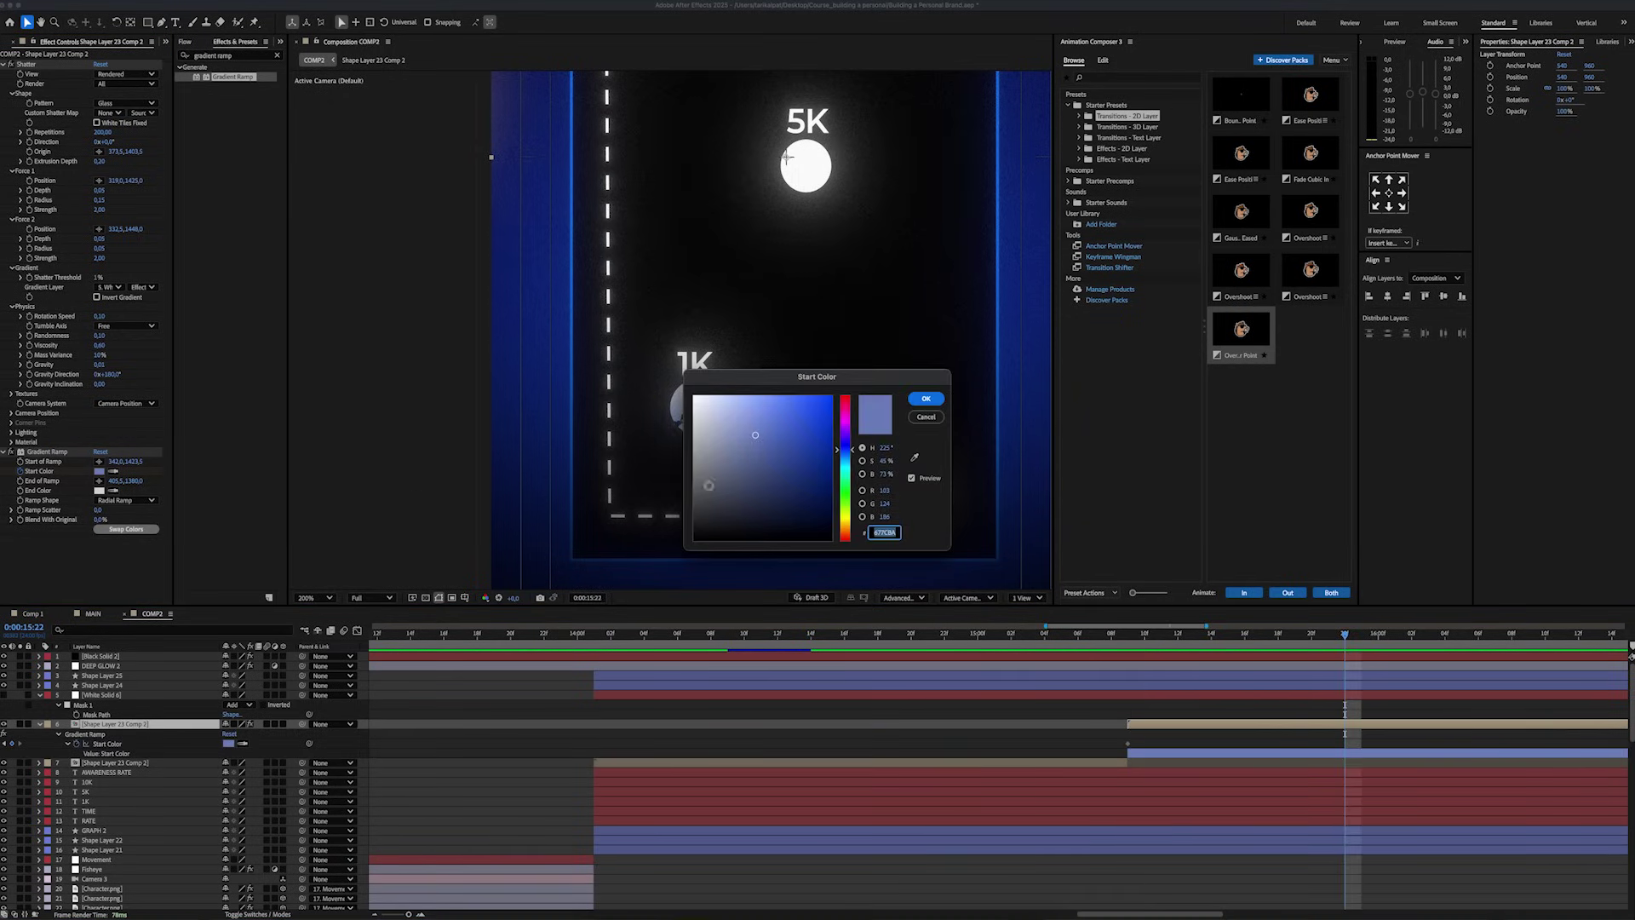
{"action": "left_click_drag", "start_coordinate": [755, 430], "coordinate": [642, 365]}
{"action": "key", "text": "Return"}
{"action": "key", "text": "="}
{"action": "key", "text": "j"}
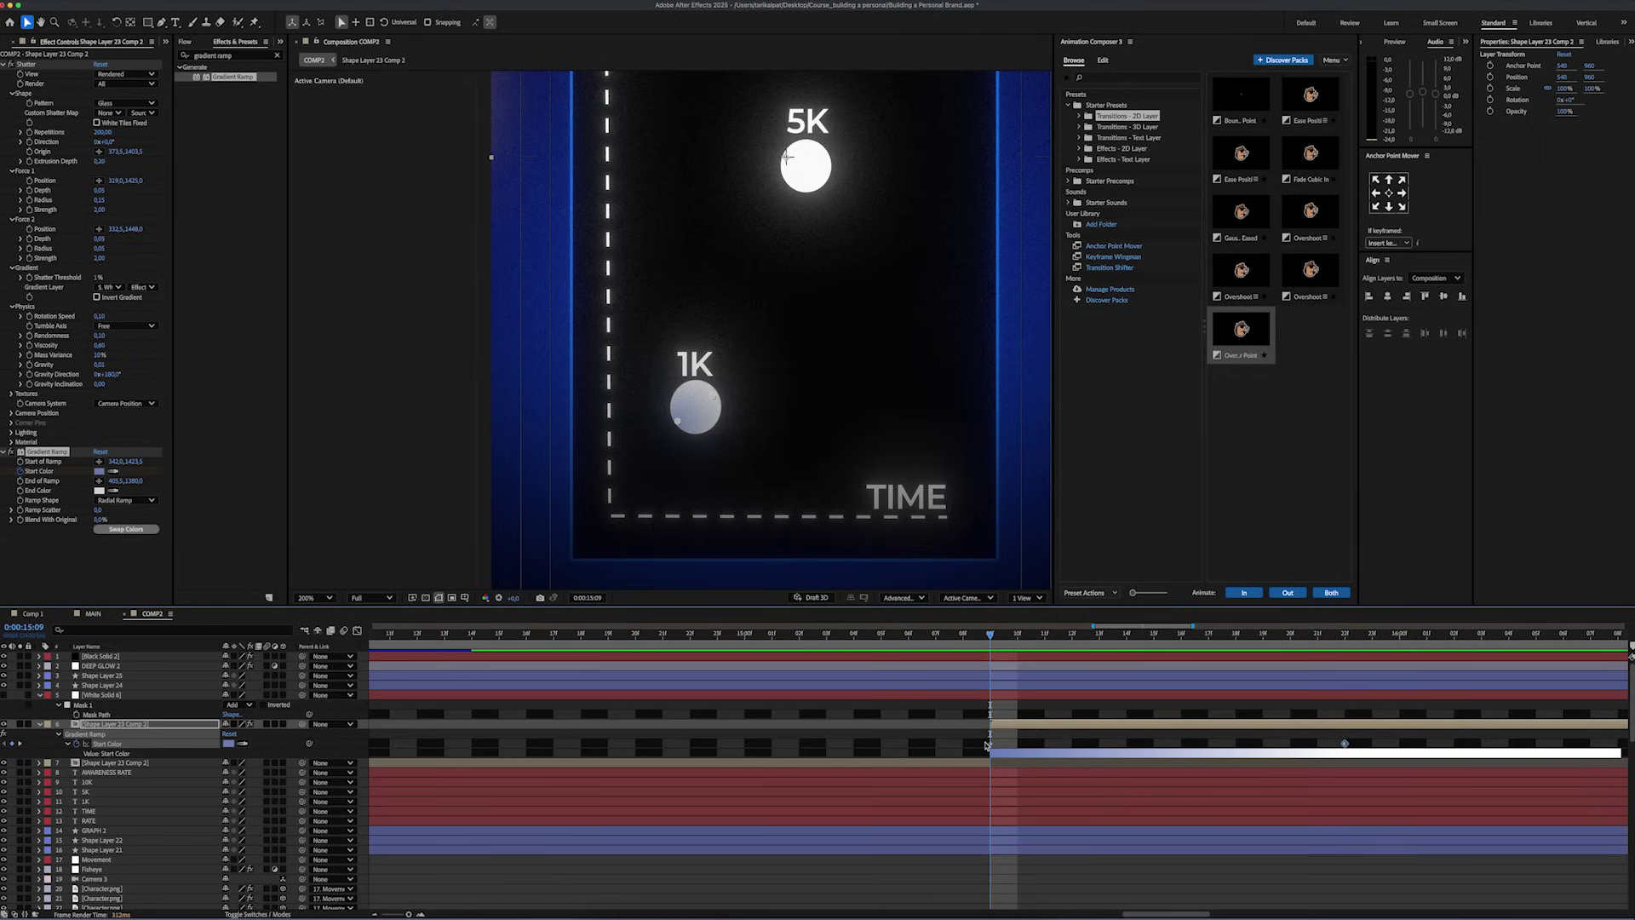
Move the blue Start Color keyframe to 15:11, set a white Start Color keyframe at 15:09, and preview the shattering circle.
{"action": "left_click_drag", "start_coordinate": [987, 745], "coordinate": [1045, 744]}
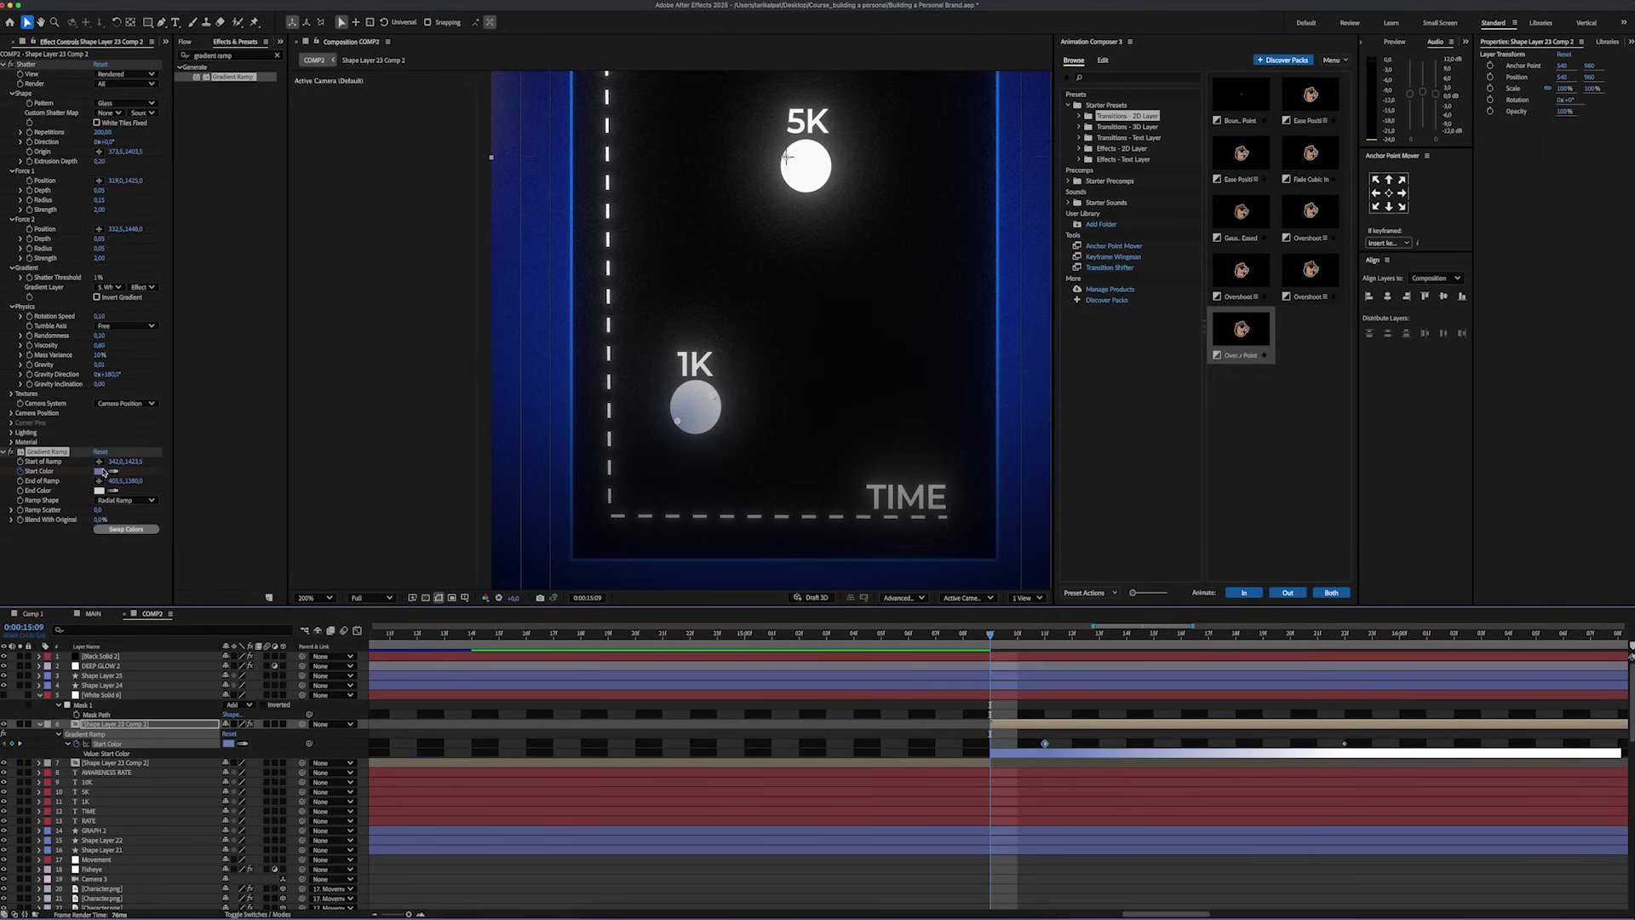
{"action": "left_click", "coordinate": [99, 471]}
{"action": "left_click_drag", "start_coordinate": [711, 453], "coordinate": [632, 369]}
{"action": "key", "text": "Return"}
{"action": "key", "text": "space"}
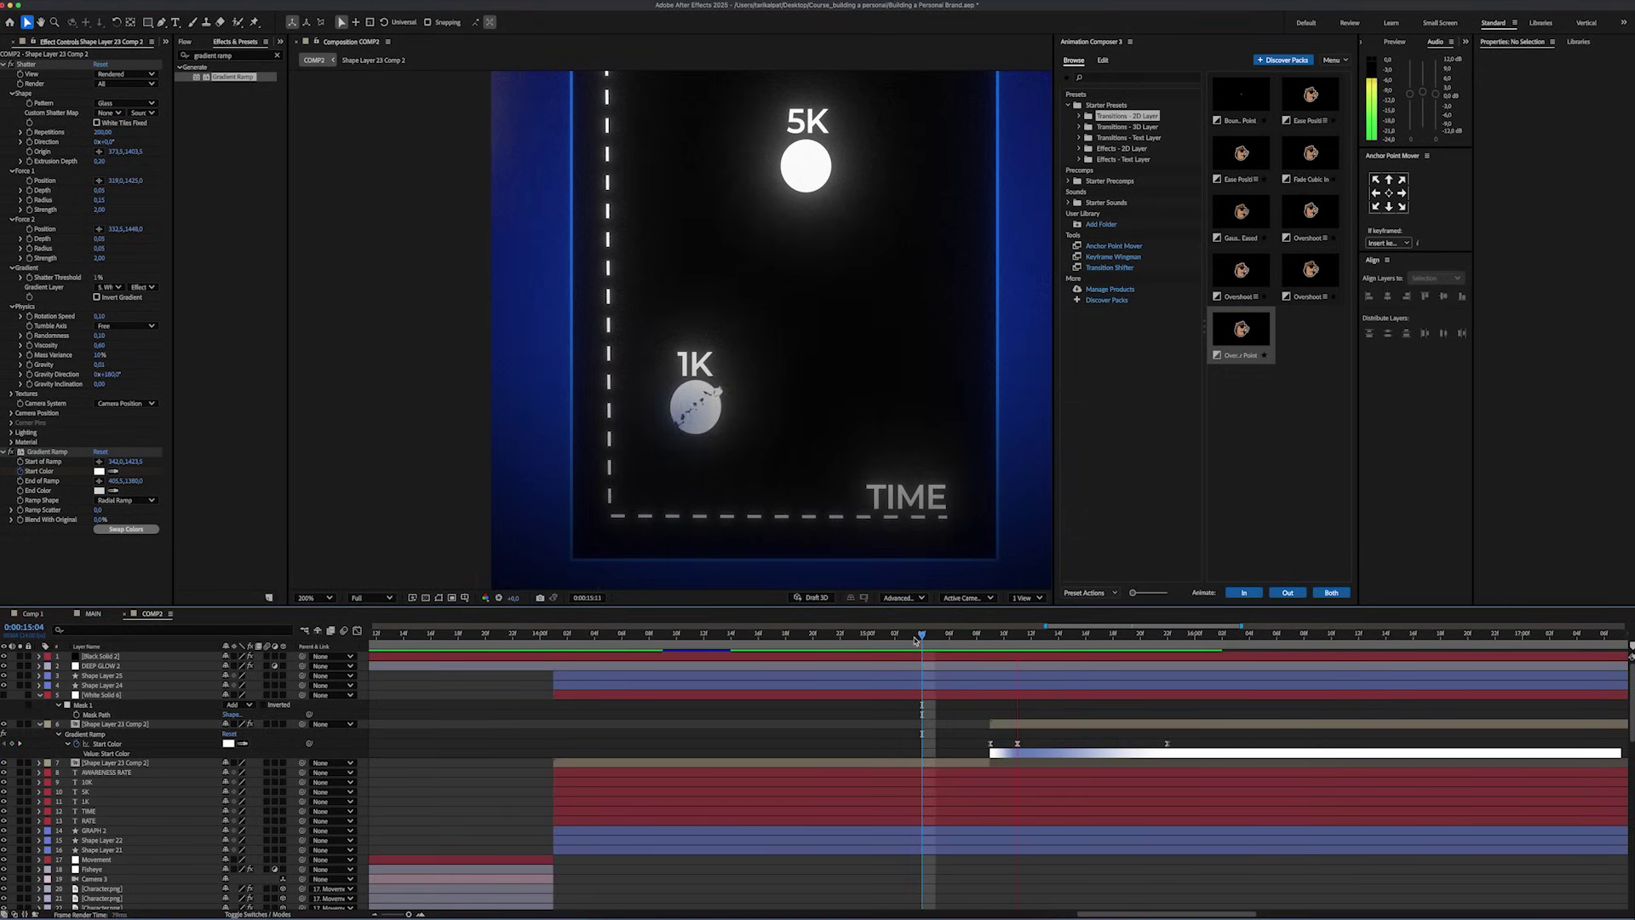
{"action": "key", "text": "space"}
{"action": "left_click", "coordinate": [916, 639]}
{"action": "key", "text": "space"}
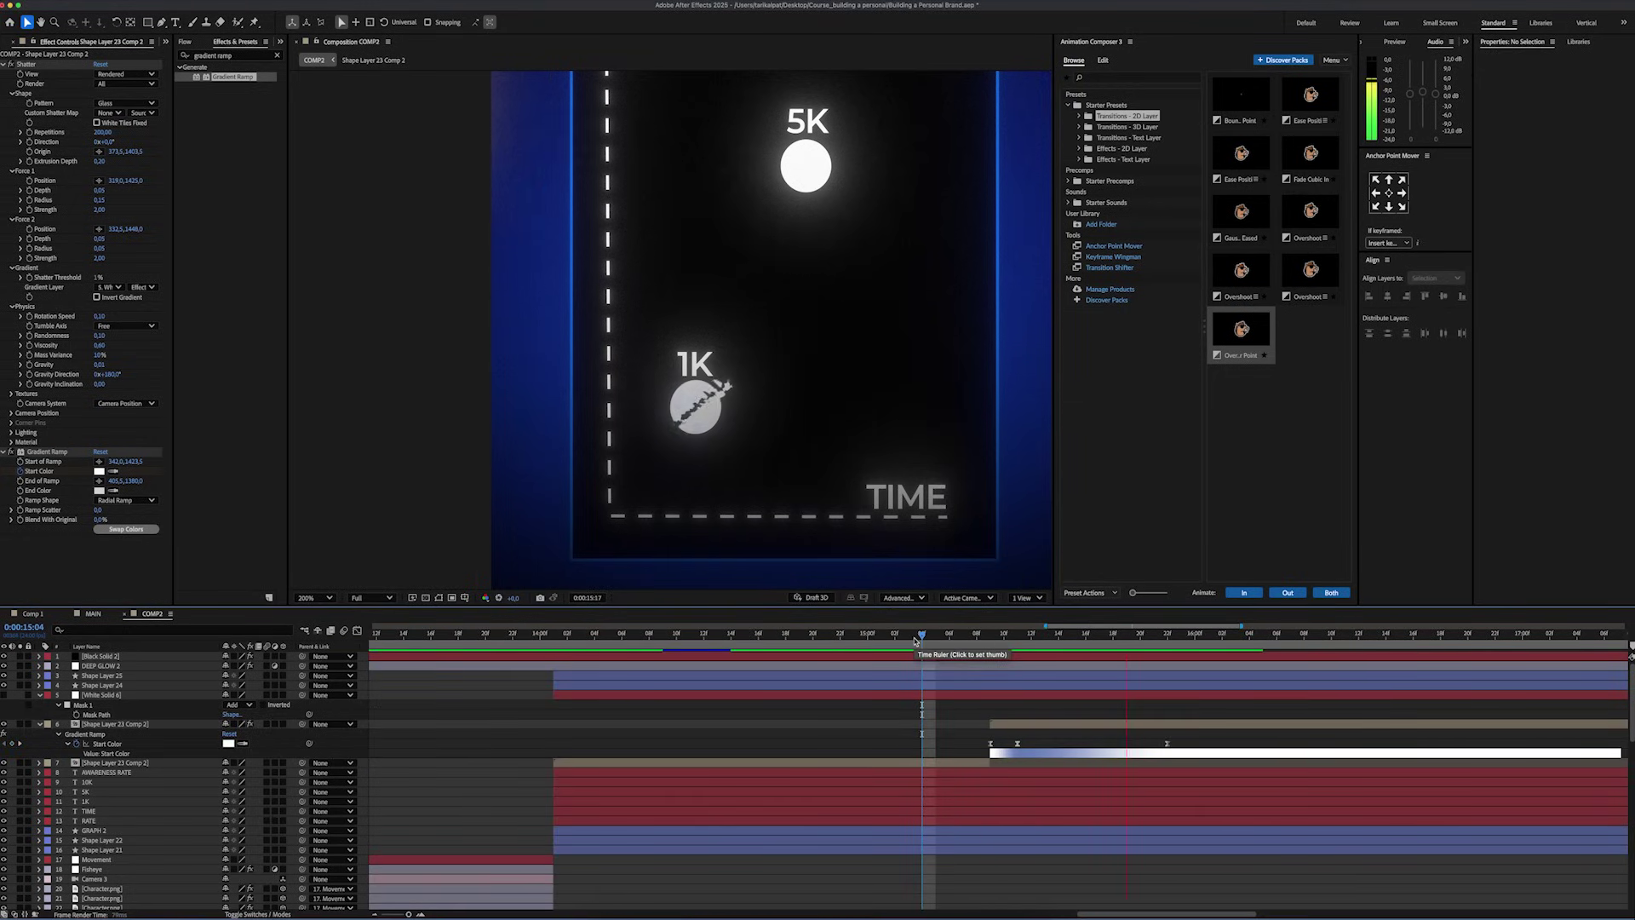
Duplicate the shattering circle layer twice and set the topmost copy's Shatter render to Pieces.
{"action": "left_click", "coordinate": [127, 725]}
{"action": "key", "text": "super+d"}
{"action": "key", "text": "super+d"}
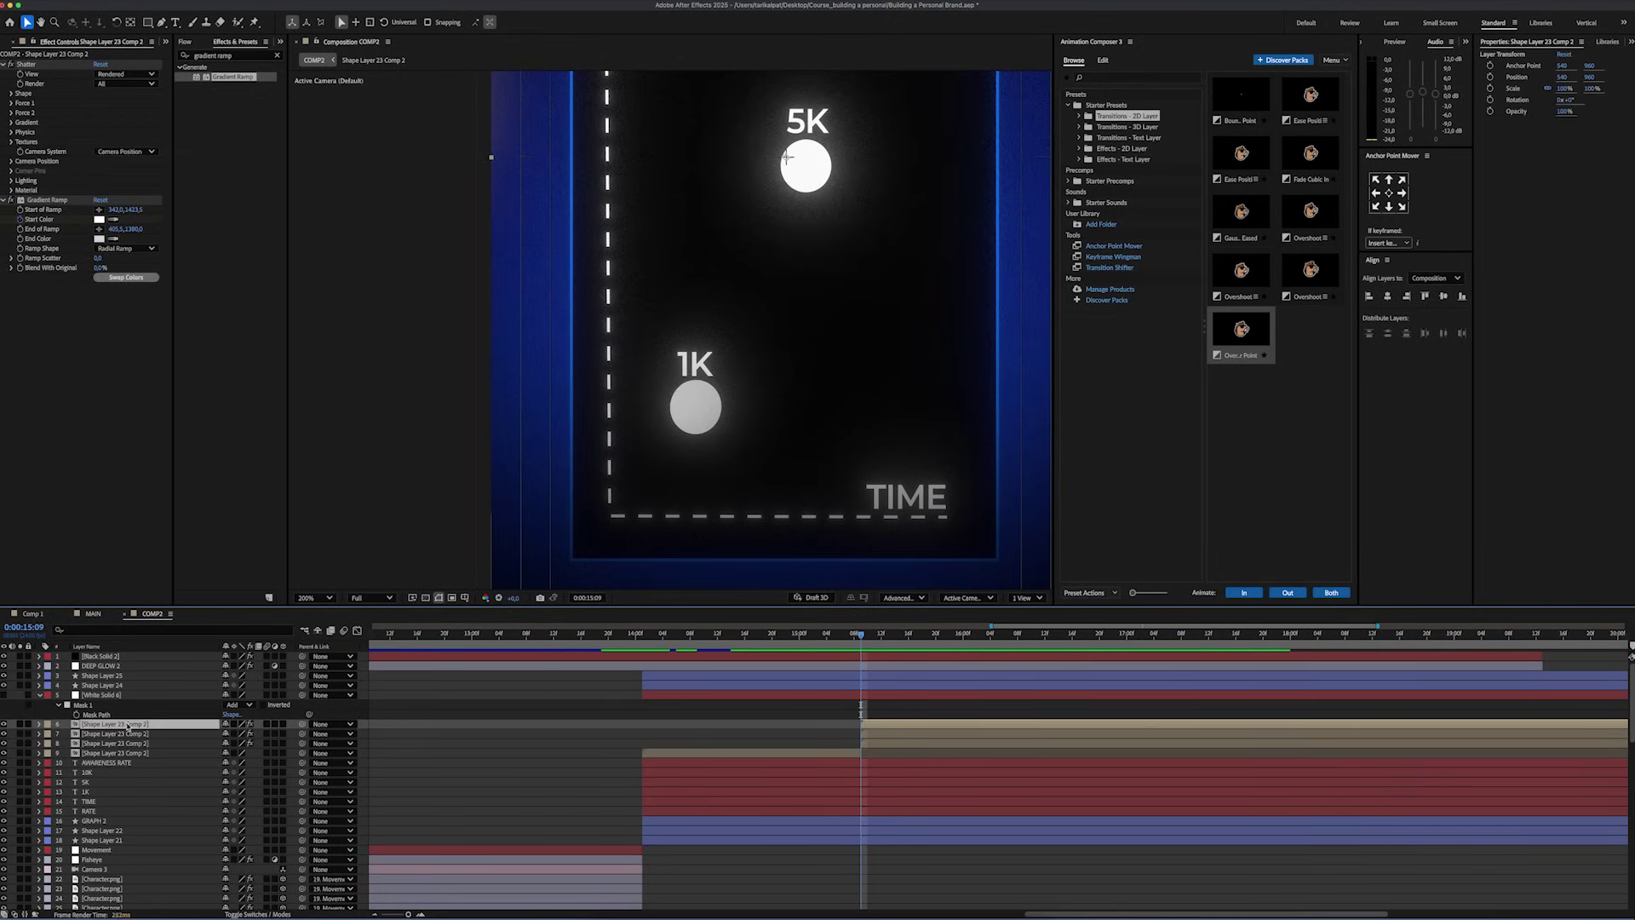
{"action": "left_click", "coordinate": [126, 83]}
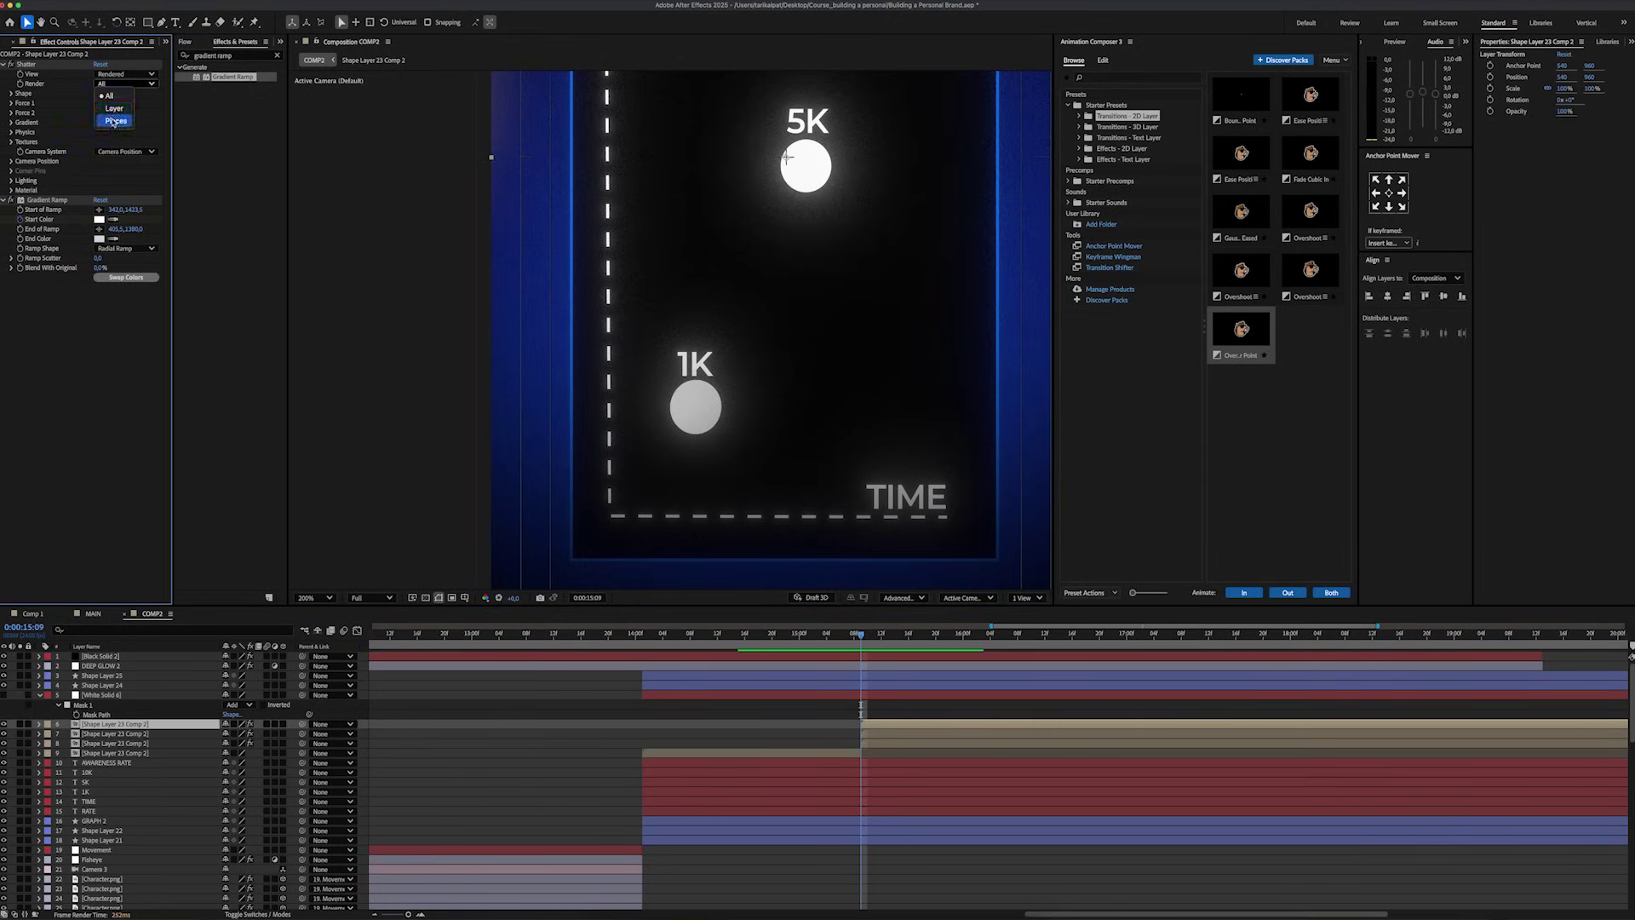
{"action": "left_click", "coordinate": [115, 119]}
Set the Shatter render to Layer on the other two shattering copies of the circle.
{"action": "left_click", "coordinate": [984, 635]}
{"action": "left_click", "coordinate": [115, 733]}
{"action": "left_click", "coordinate": [126, 84]}
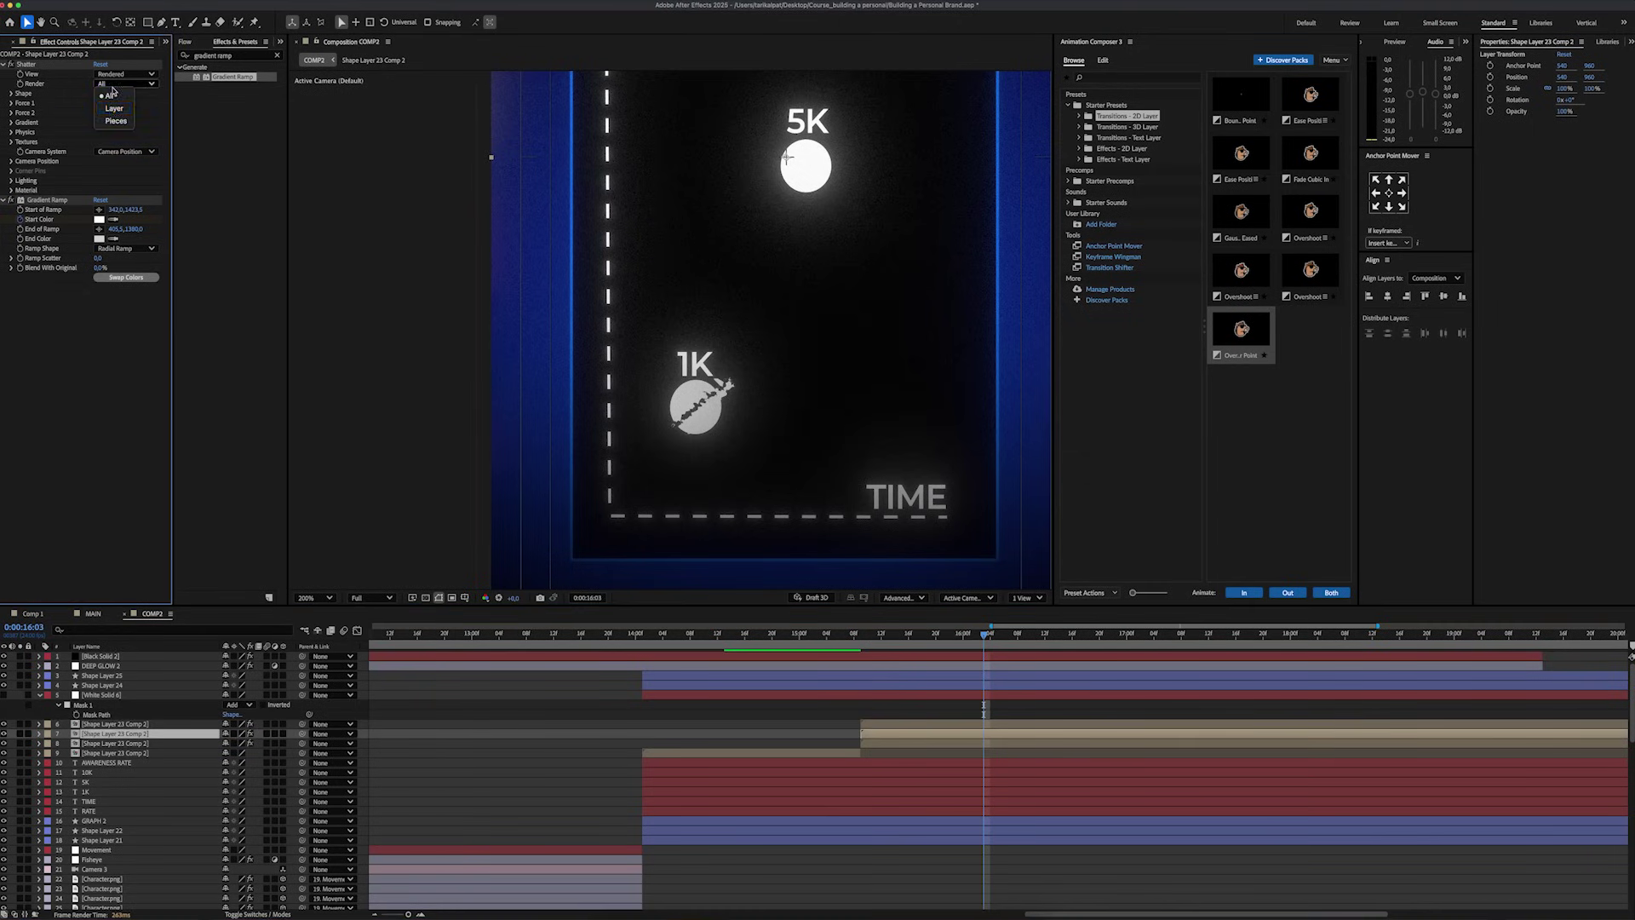
{"action": "left_click", "coordinate": [115, 108]}
{"action": "left_click", "coordinate": [115, 743]}
{"action": "left_click", "coordinate": [126, 83]}
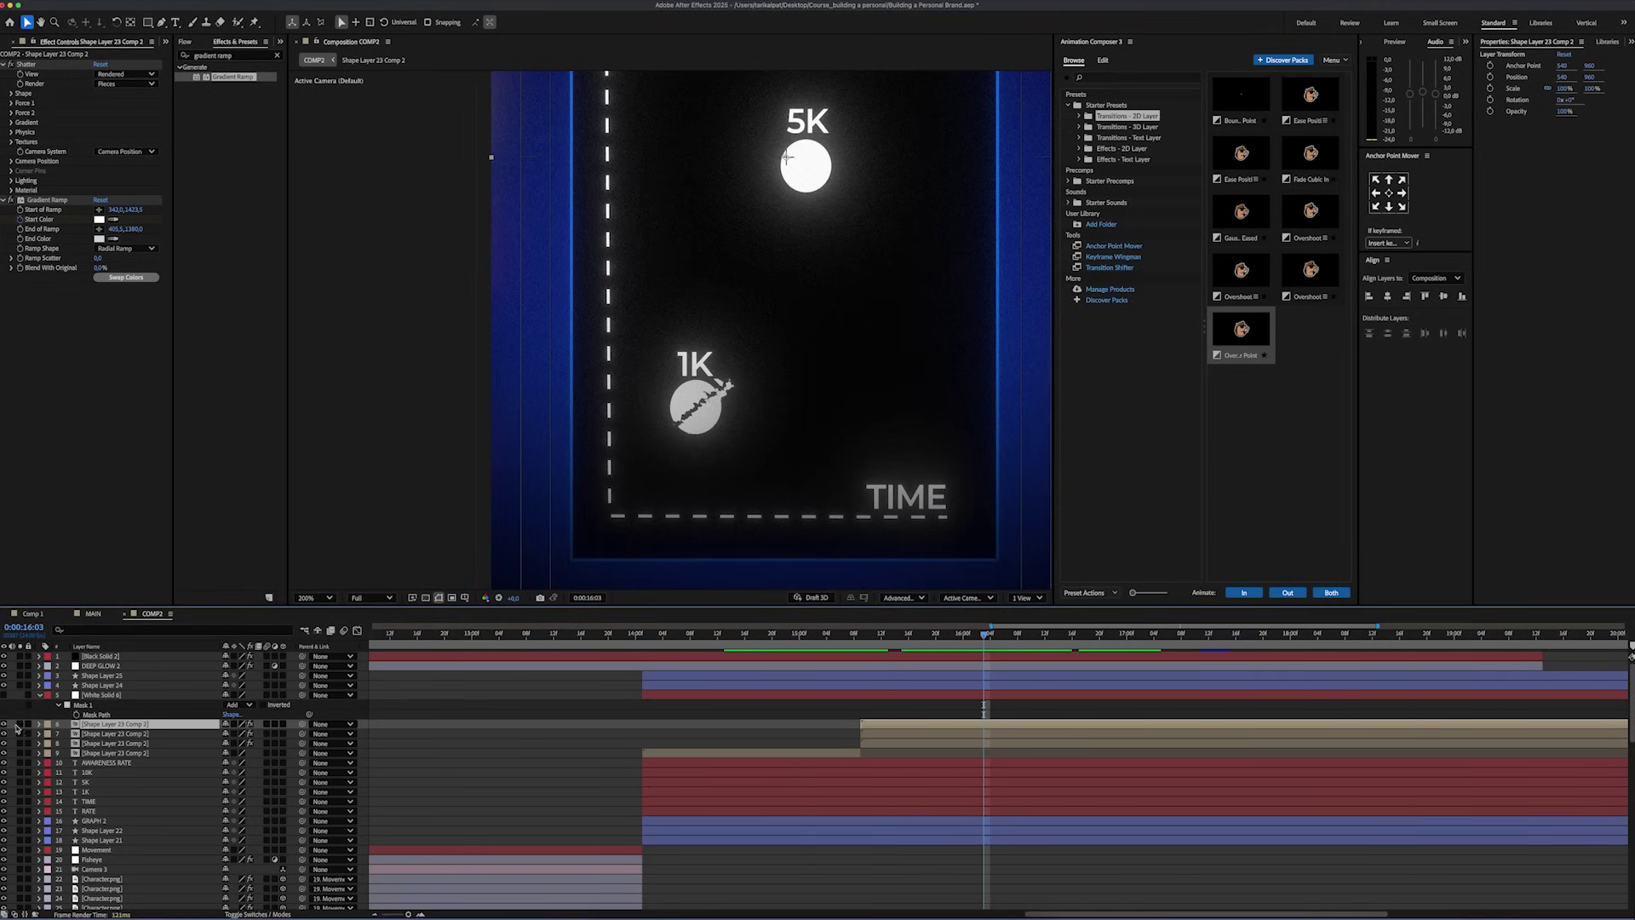
Mask the upper-left half of the circle along the crack on the upper Layer-render copy with the Pen tool.
{"action": "left_click", "coordinate": [77, 733]}
{"action": "left_click", "coordinate": [160, 23]}
{"action": "scroll", "coordinate": [678, 438], "scroll_direction": "up", "scroll_amount": 2}
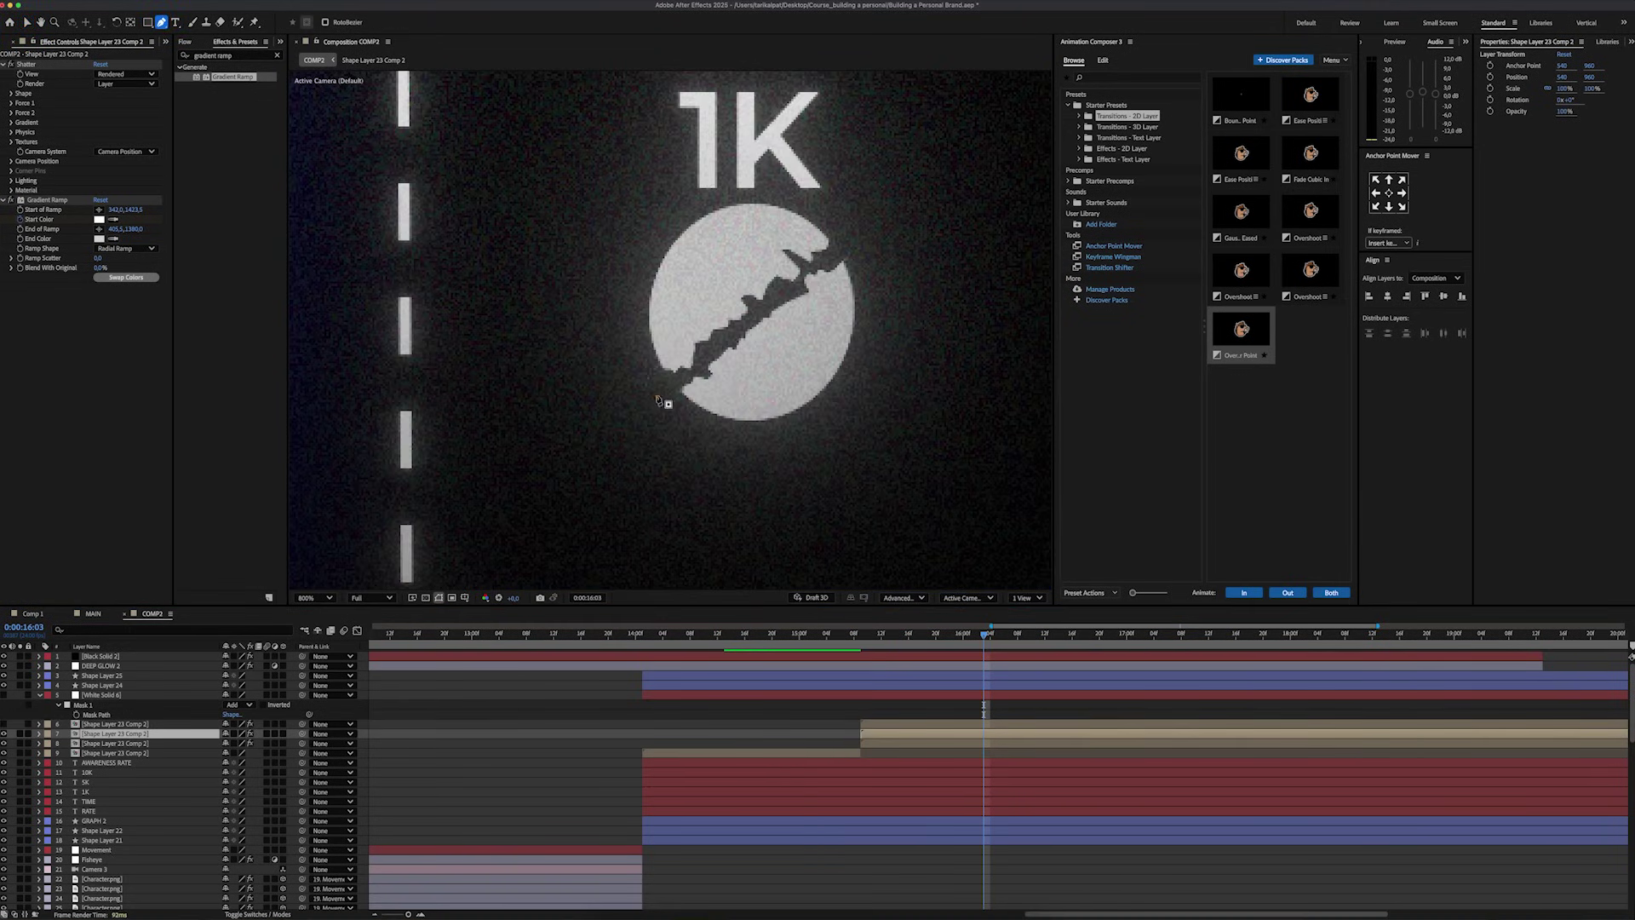
{"action": "left_click", "coordinate": [656, 394]}
{"action": "left_click", "coordinate": [678, 380]}
{"action": "left_click", "coordinate": [692, 373]}
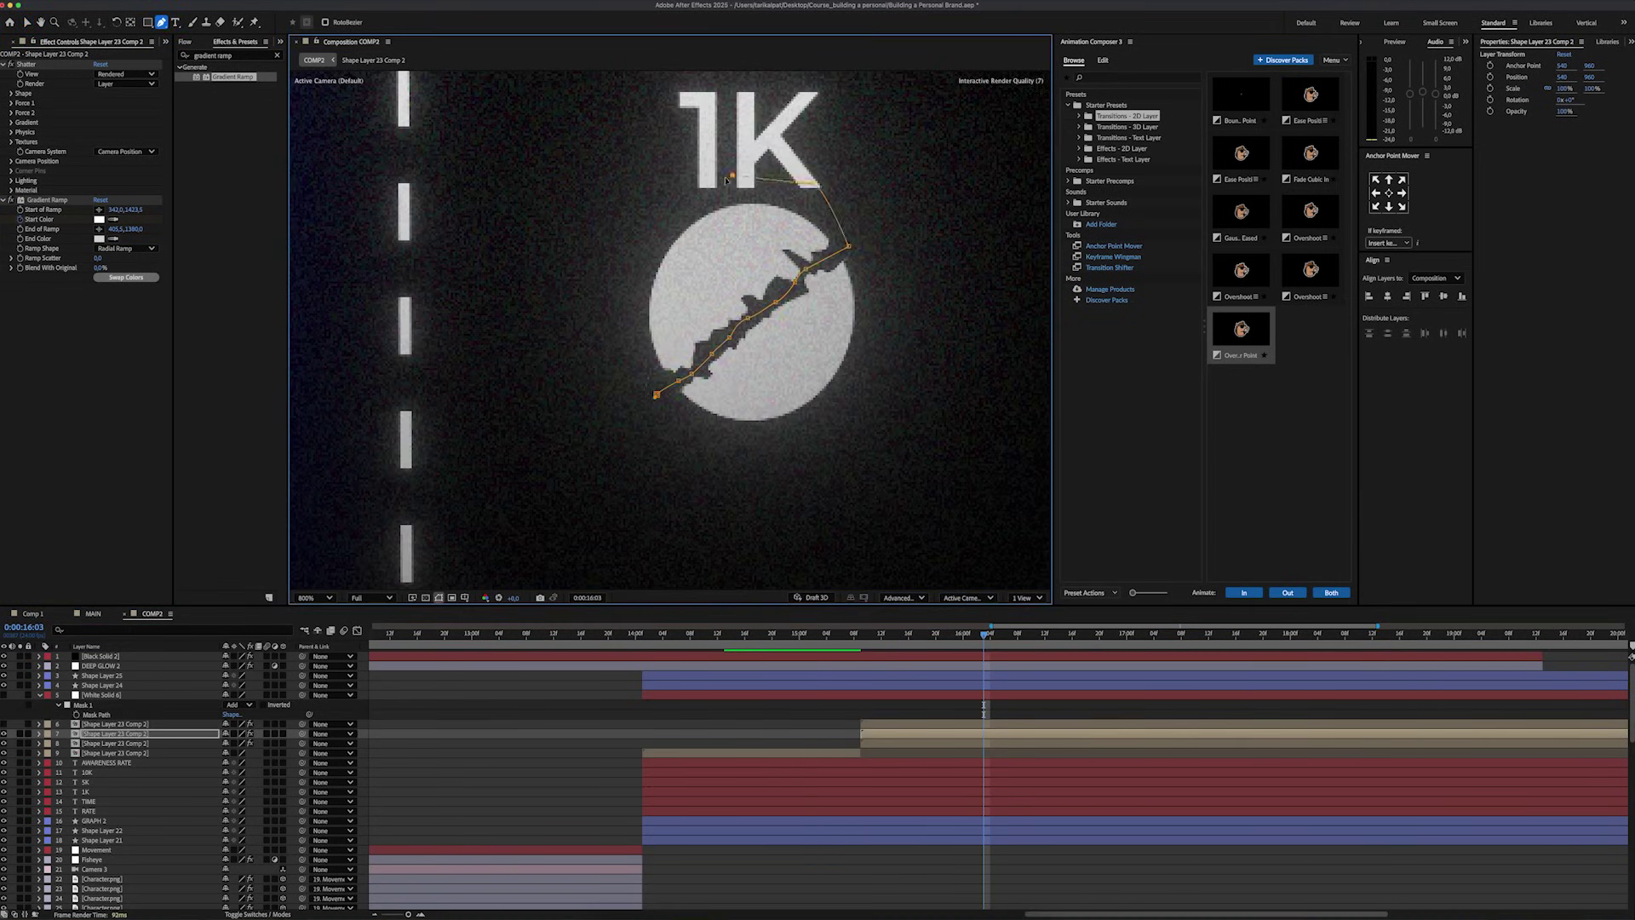
{"action": "left_click", "coordinate": [593, 320]}
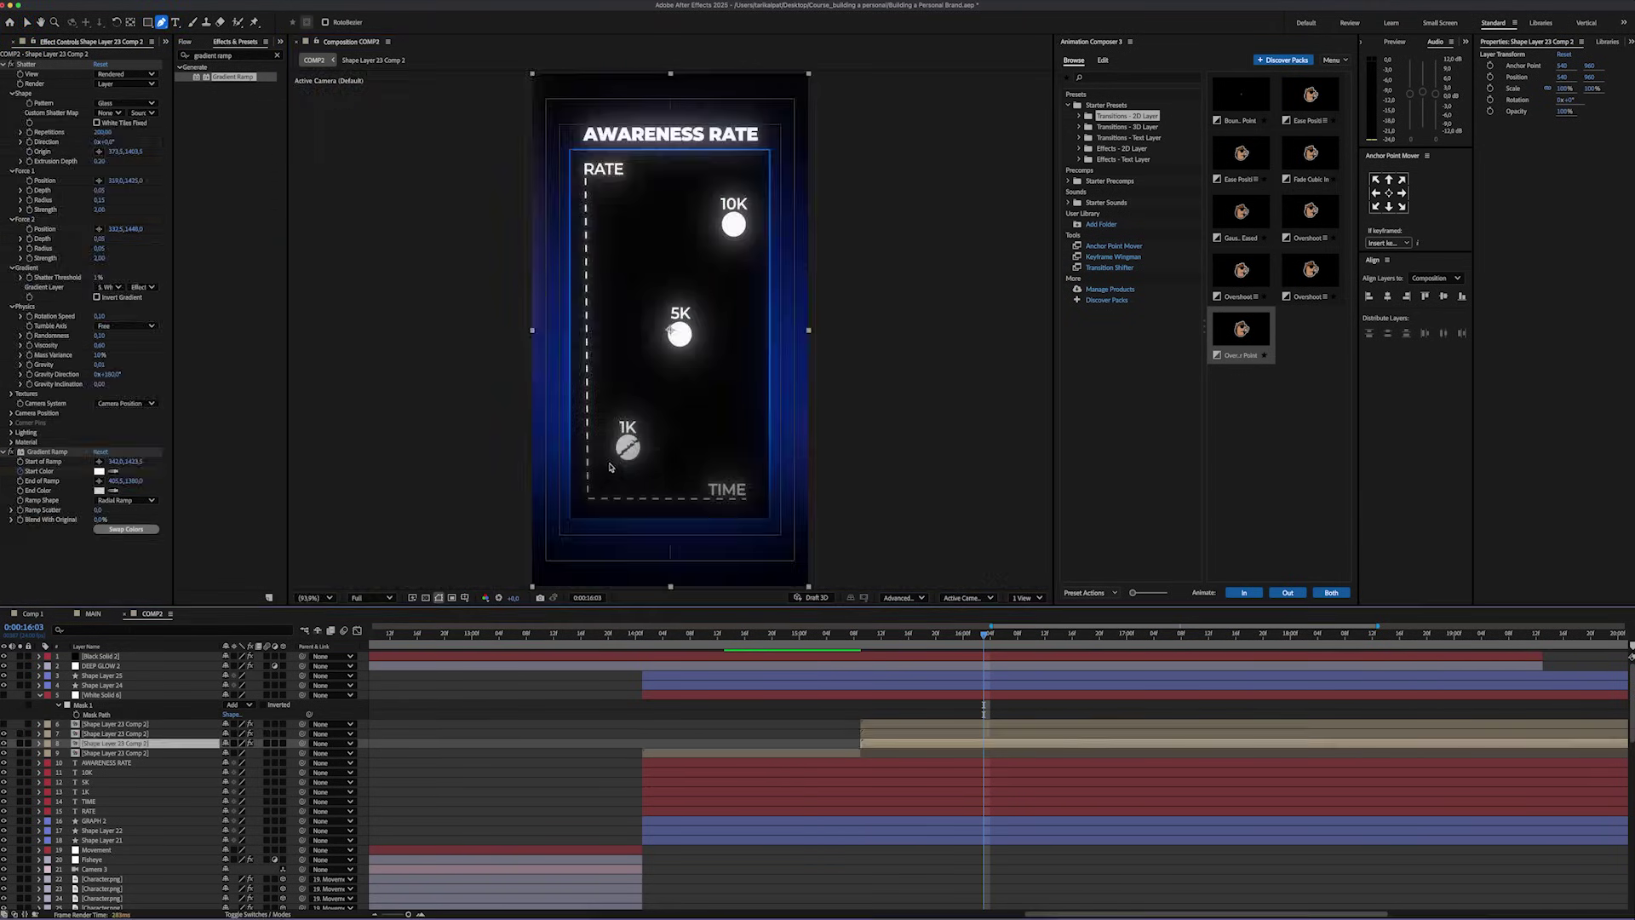
Mask the lower-right half of the circle along the crack on the lower Layer-render copy.
{"action": "scroll", "coordinate": [615, 464], "scroll_direction": "up", "scroll_amount": 2}
{"action": "left_click", "coordinate": [624, 444]}
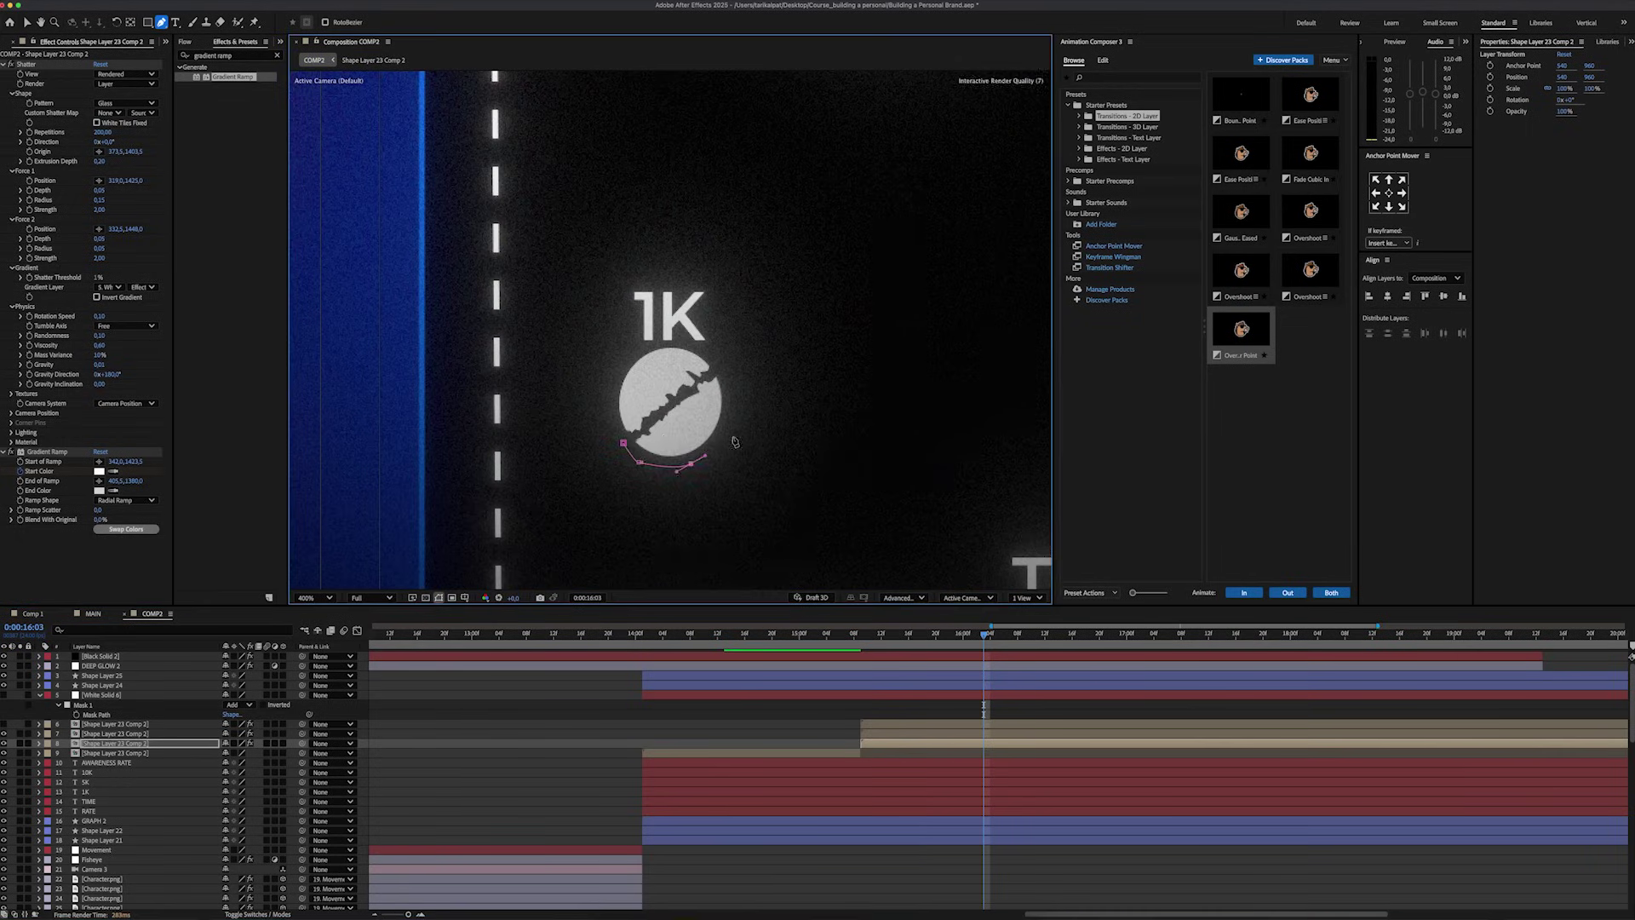
{"action": "scroll", "coordinate": [688, 399], "scroll_direction": "up", "scroll_amount": 4}
{"action": "left_click", "coordinate": [761, 345]}
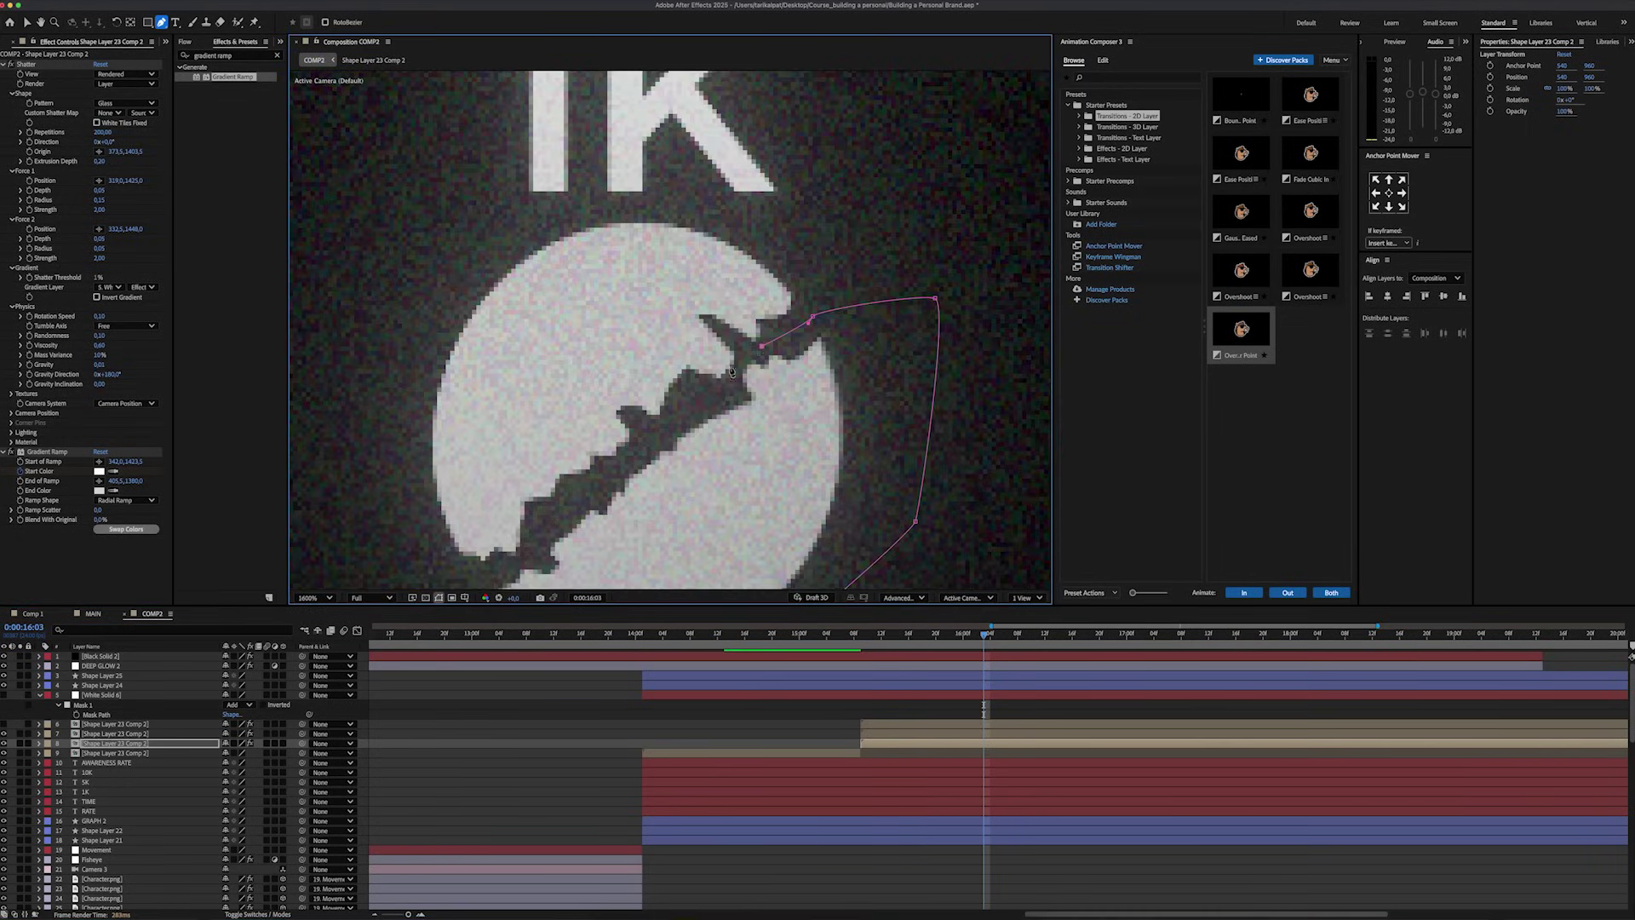
{"action": "left_click", "coordinate": [632, 455]}
{"action": "scroll", "coordinate": [630, 464], "scroll_direction": "down", "scroll_amount": 1}
Move the anchor points of the two masked circle halves onto the 1K circle.
{"action": "key", "text": "shift+slash"}
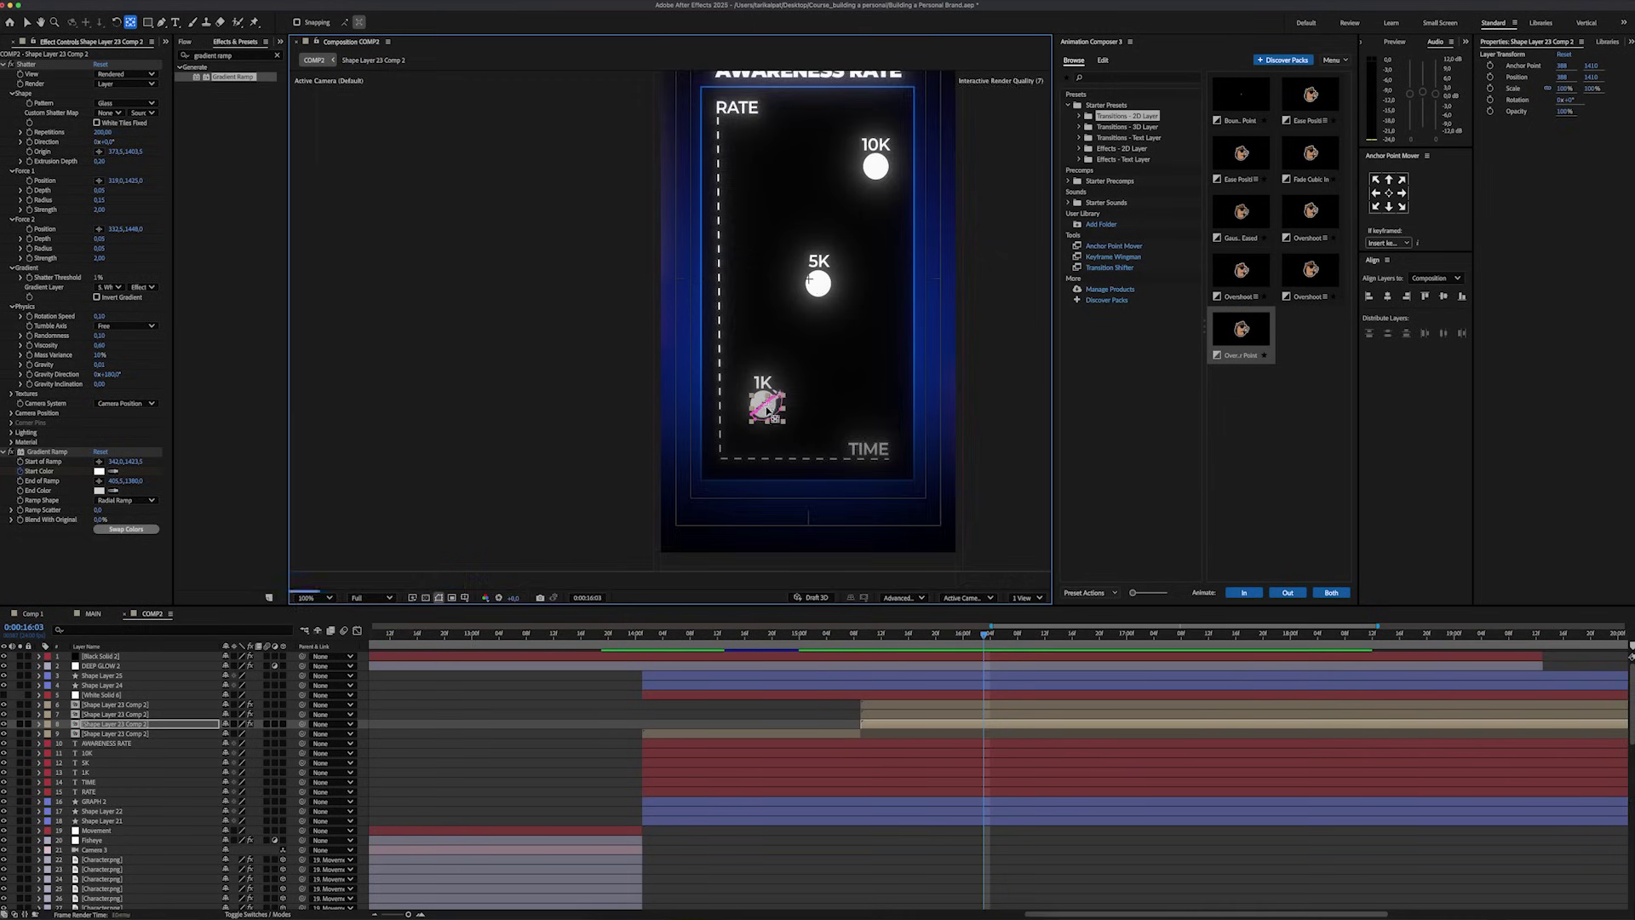
{"action": "scroll", "coordinate": [758, 388], "scroll_direction": "up", "scroll_amount": 2}
{"action": "left_click", "coordinate": [739, 375]}
{"action": "scroll", "coordinate": [671, 341], "scroll_direction": "down", "scroll_amount": 1}
{"action": "left_click_drag", "start_coordinate": [763, 116], "coordinate": [668, 362]}
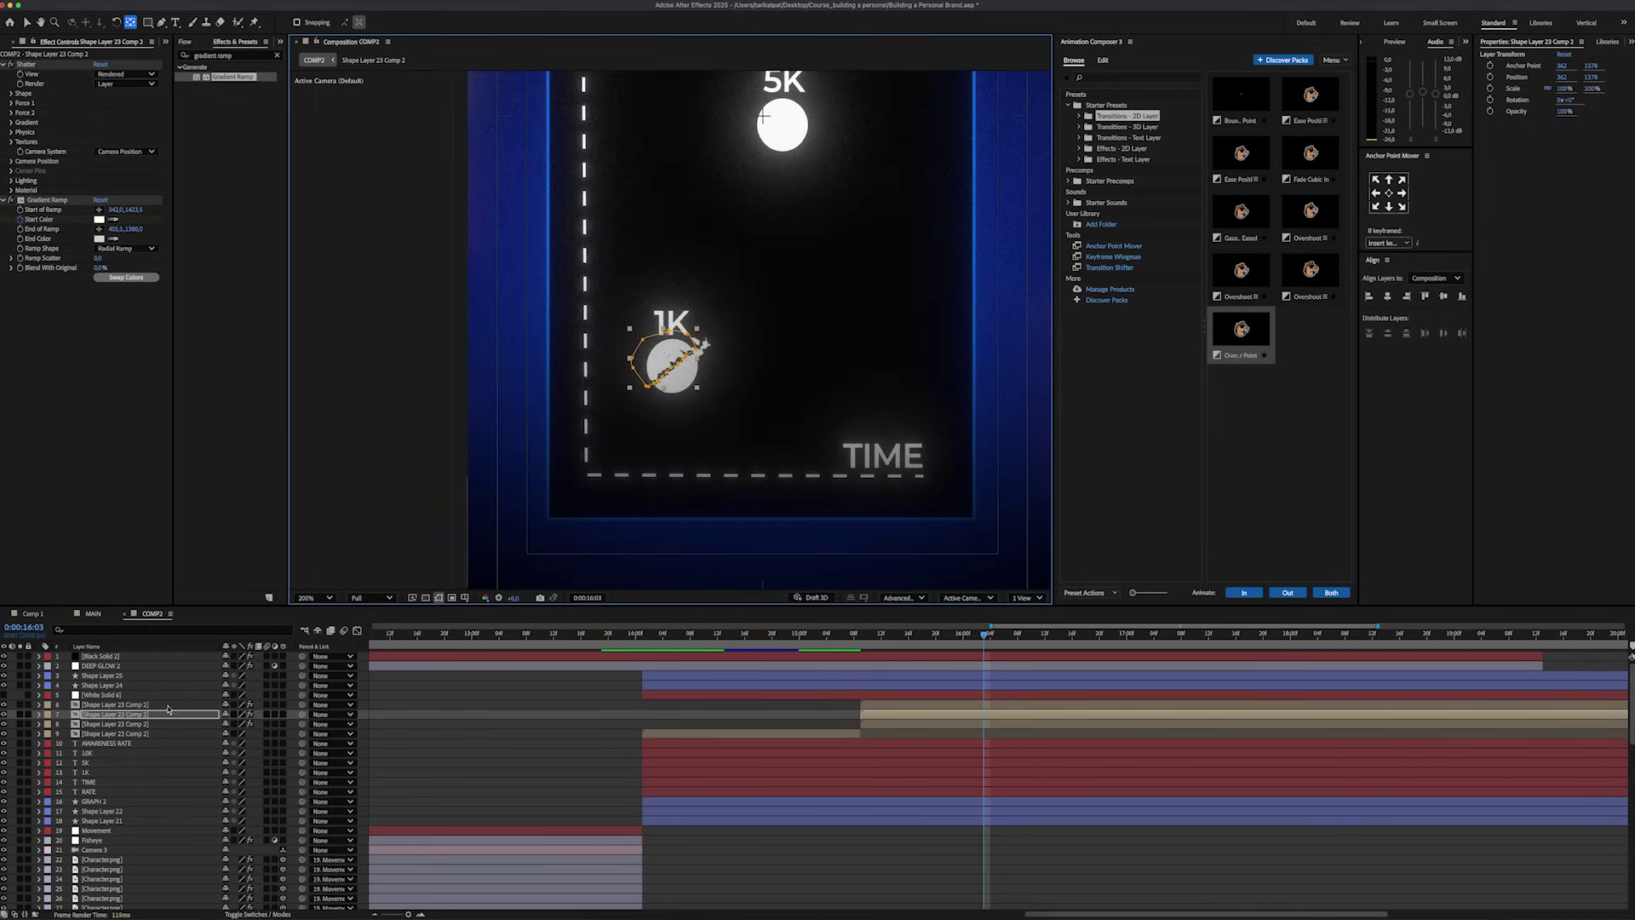
Add Position and Rotation keyframes at 15:09 to both masked circle halves and reveal their keyframes.
{"action": "left_click", "coordinate": [718, 169]}
{"action": "left_click", "coordinate": [878, 724]}
{"action": "left_click", "coordinate": [882, 715], "text": "shift"}
{"action": "key", "text": "v"}
{"action": "key", "text": "i"}
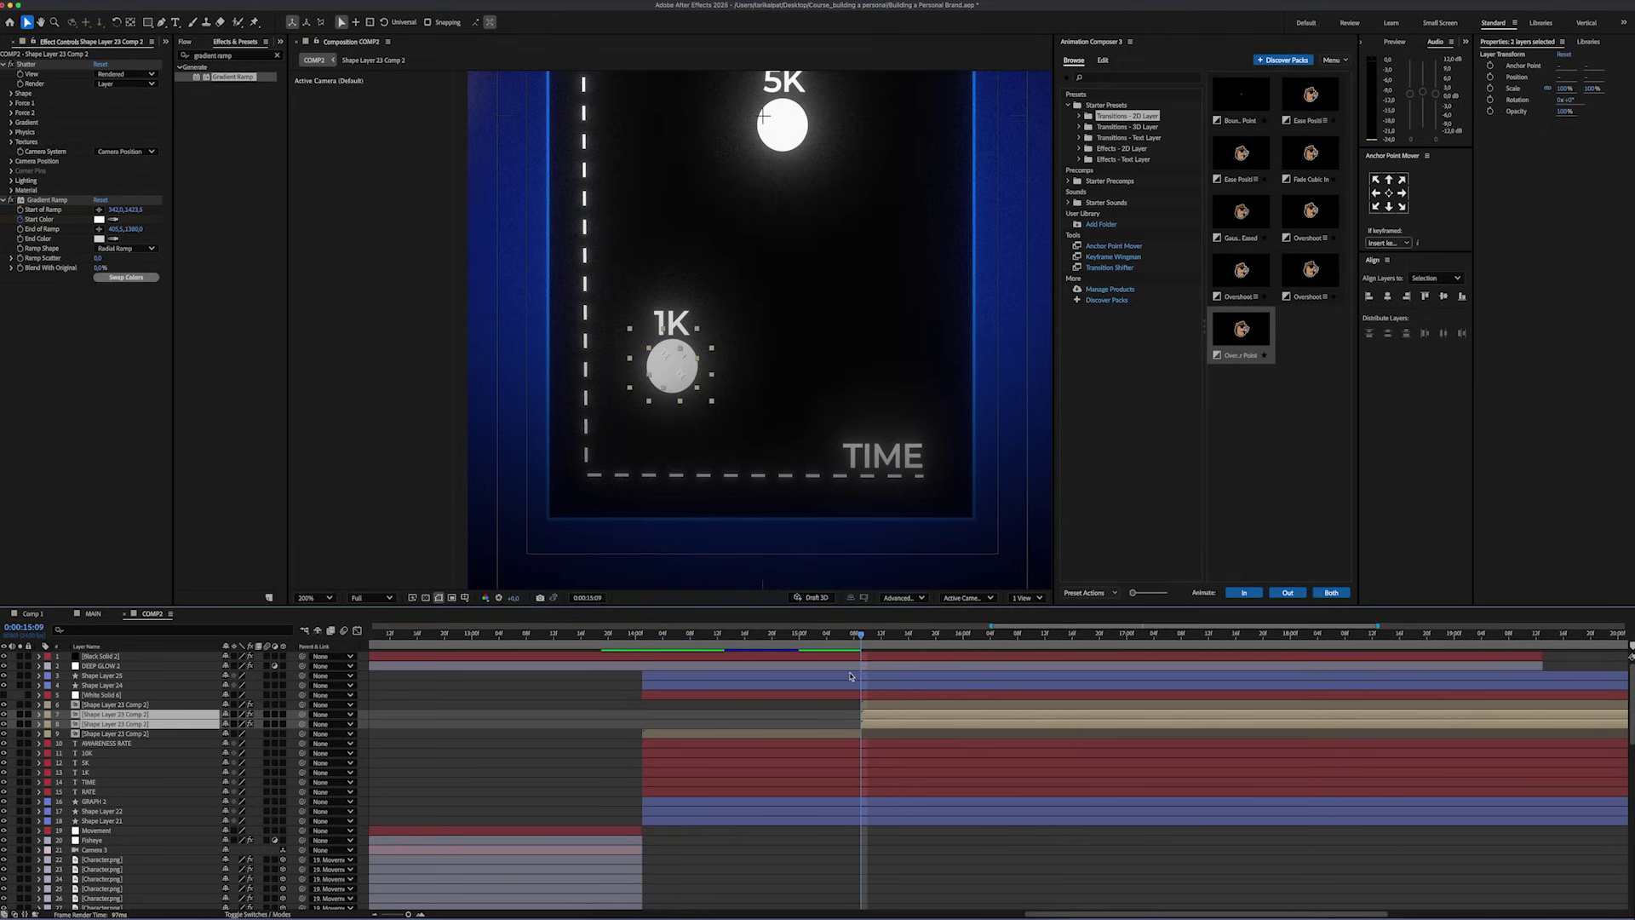
{"action": "key", "text": "r"}
{"action": "left_click", "coordinate": [69, 723]}
{"action": "key", "text": "u"}
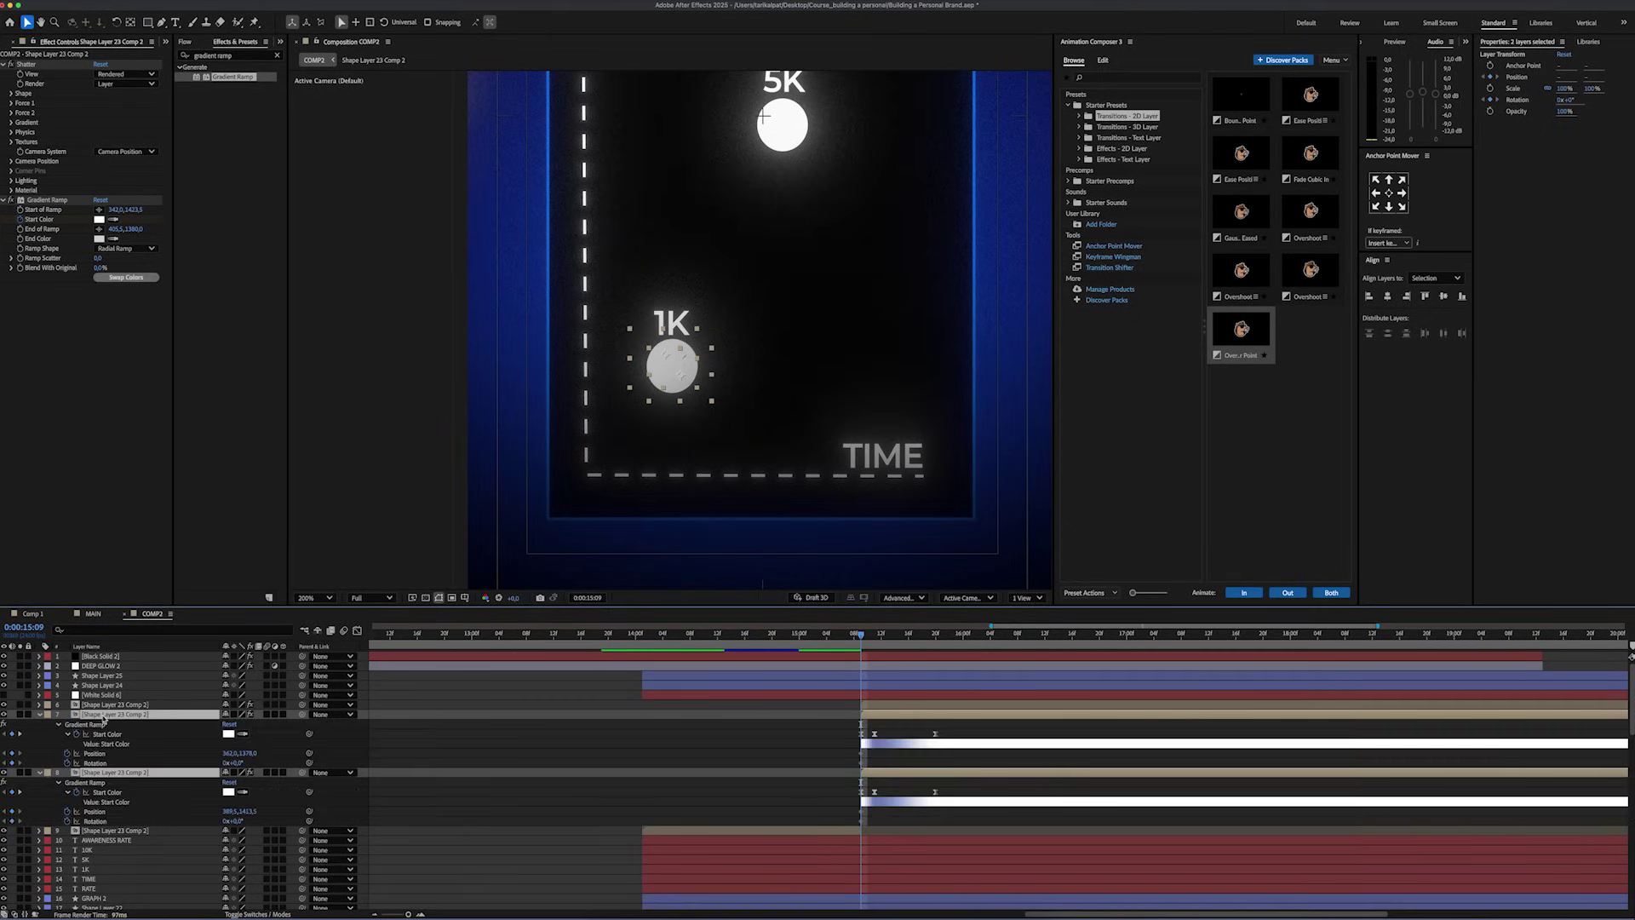
At 16:10, shift and rotate the two circle halves away from each other.
{"action": "left_click_drag", "start_coordinate": [863, 636], "coordinate": [1031, 635]}
{"action": "left_click", "coordinate": [95, 752]}
{"action": "left_click_drag", "start_coordinate": [251, 753], "coordinate": [235, 820]}
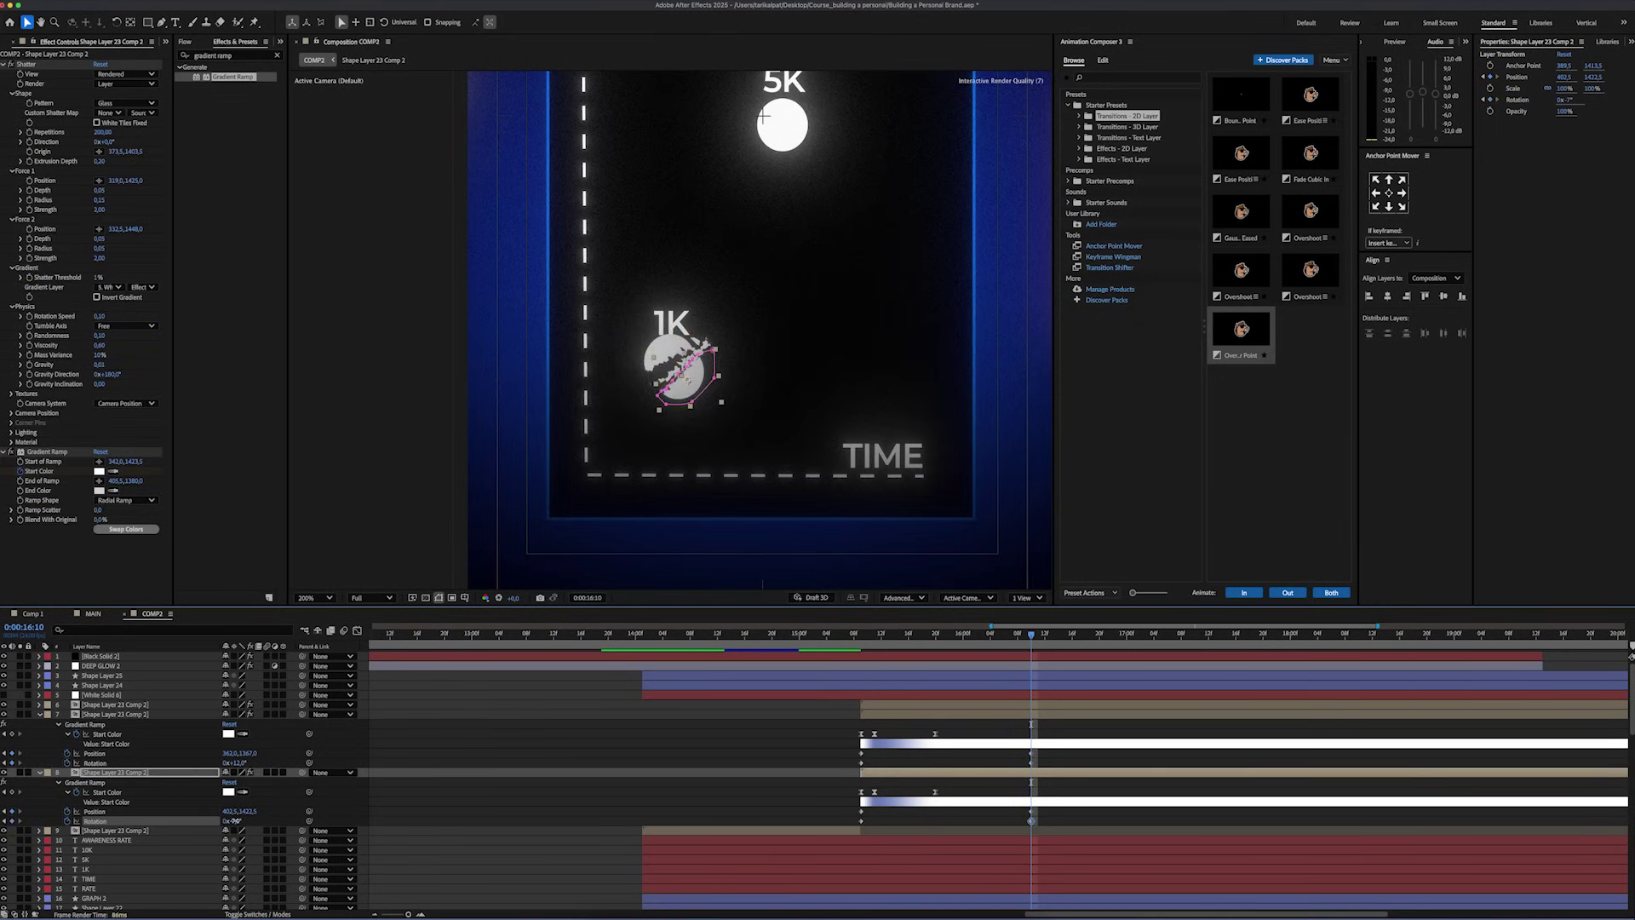
{"action": "left_click_drag", "start_coordinate": [689, 393], "coordinate": [692, 397]}
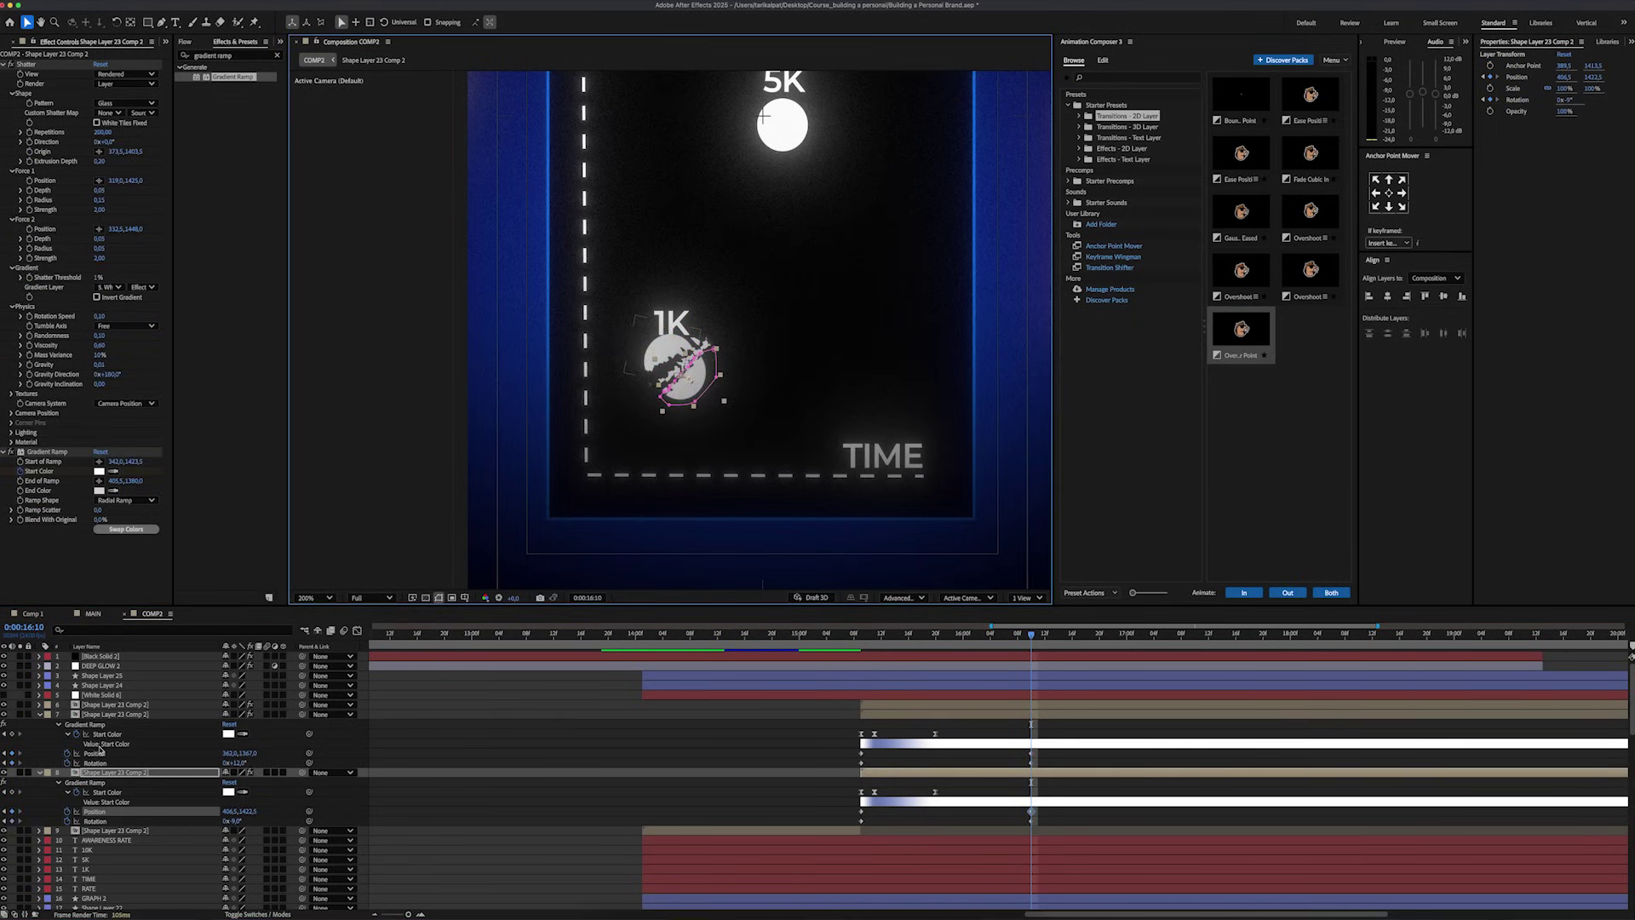
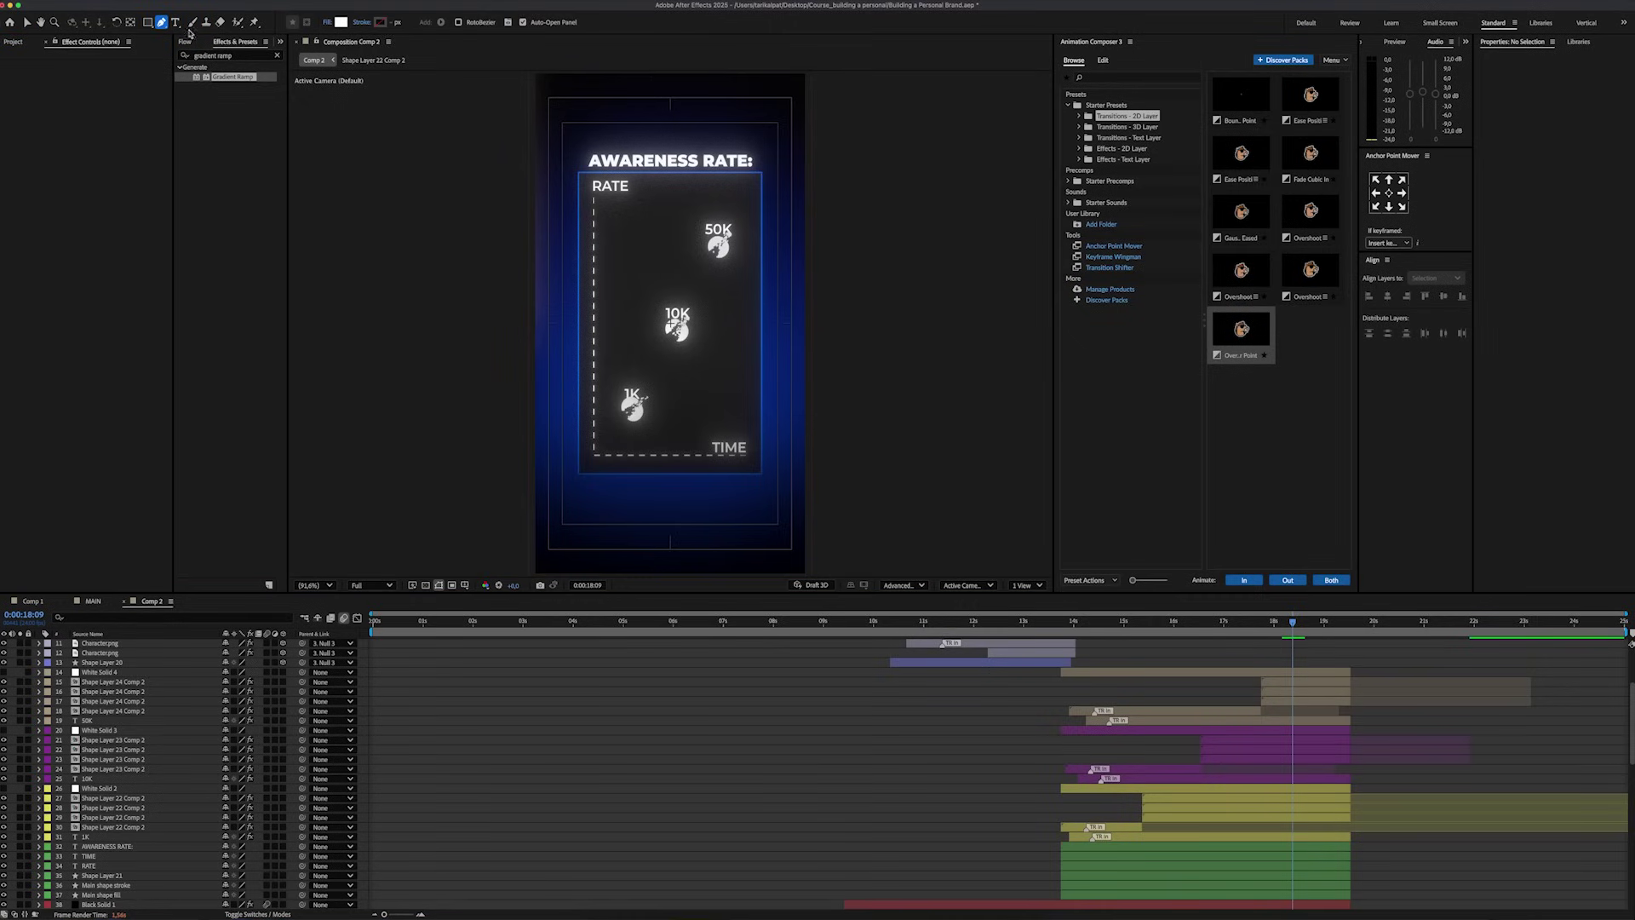
Set the shape fill to none and the stroke to a solid blue color in Comp 2.
{"action": "left_click", "coordinate": [327, 22]}
{"action": "left_click", "coordinate": [759, 436]}
{"action": "left_click", "coordinate": [865, 498]}
{"action": "left_click", "coordinate": [361, 22]}
{"action": "left_click", "coordinate": [779, 436]}
{"action": "left_click", "coordinate": [865, 498]}
{"action": "left_click", "coordinate": [380, 22]}
{"action": "type", "text": "003ADB"}
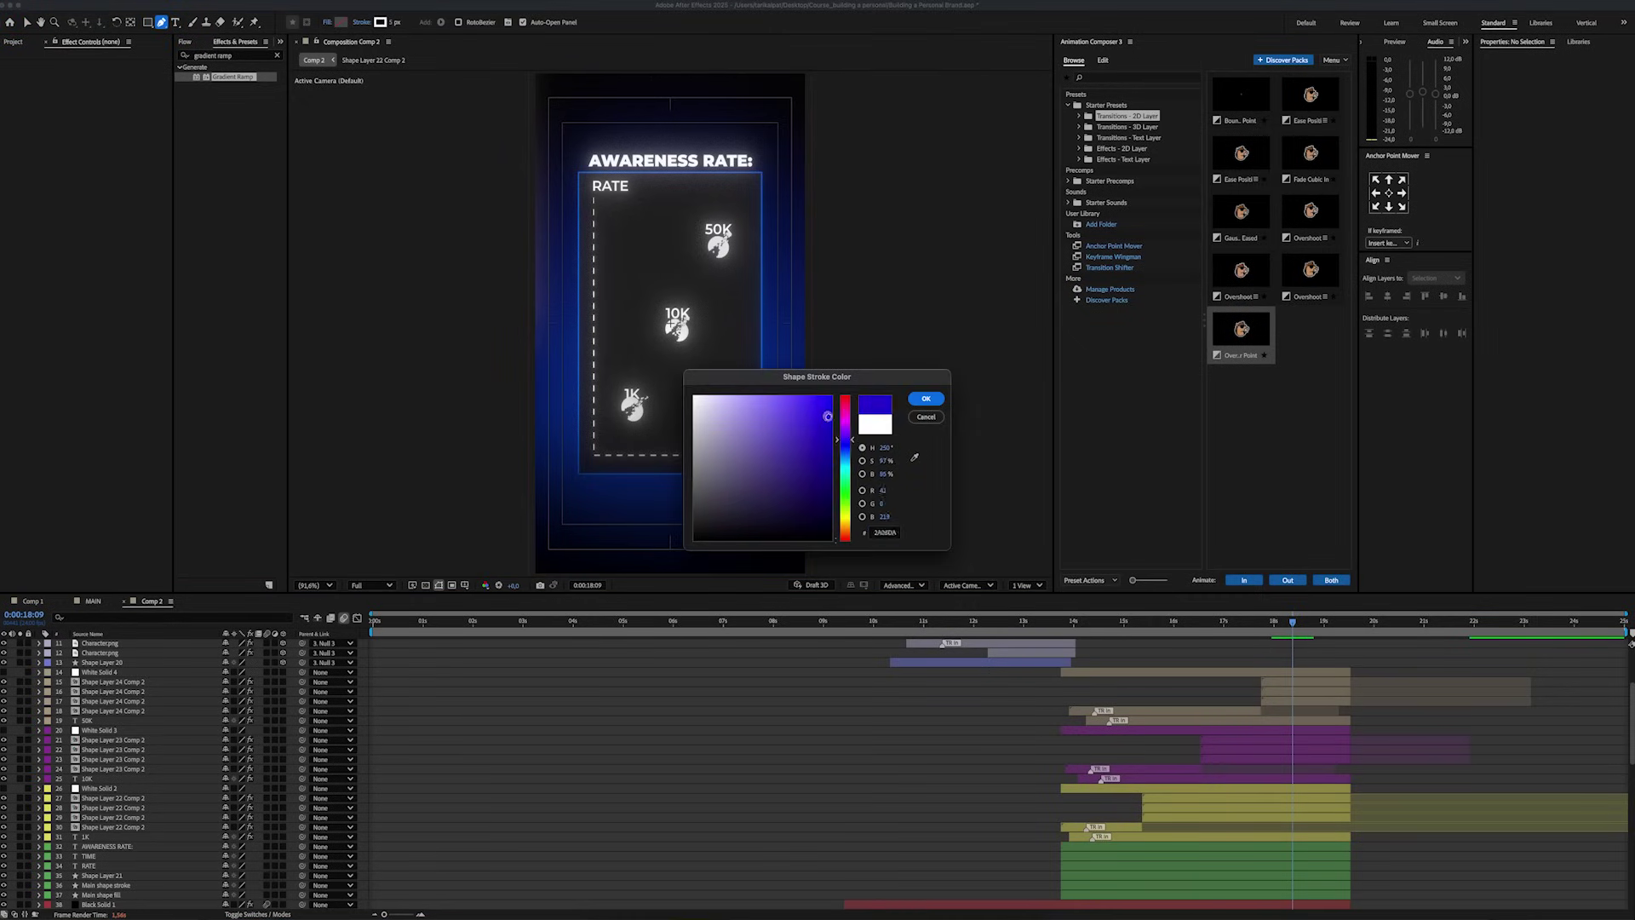
{"action": "left_click", "coordinate": [925, 399]}
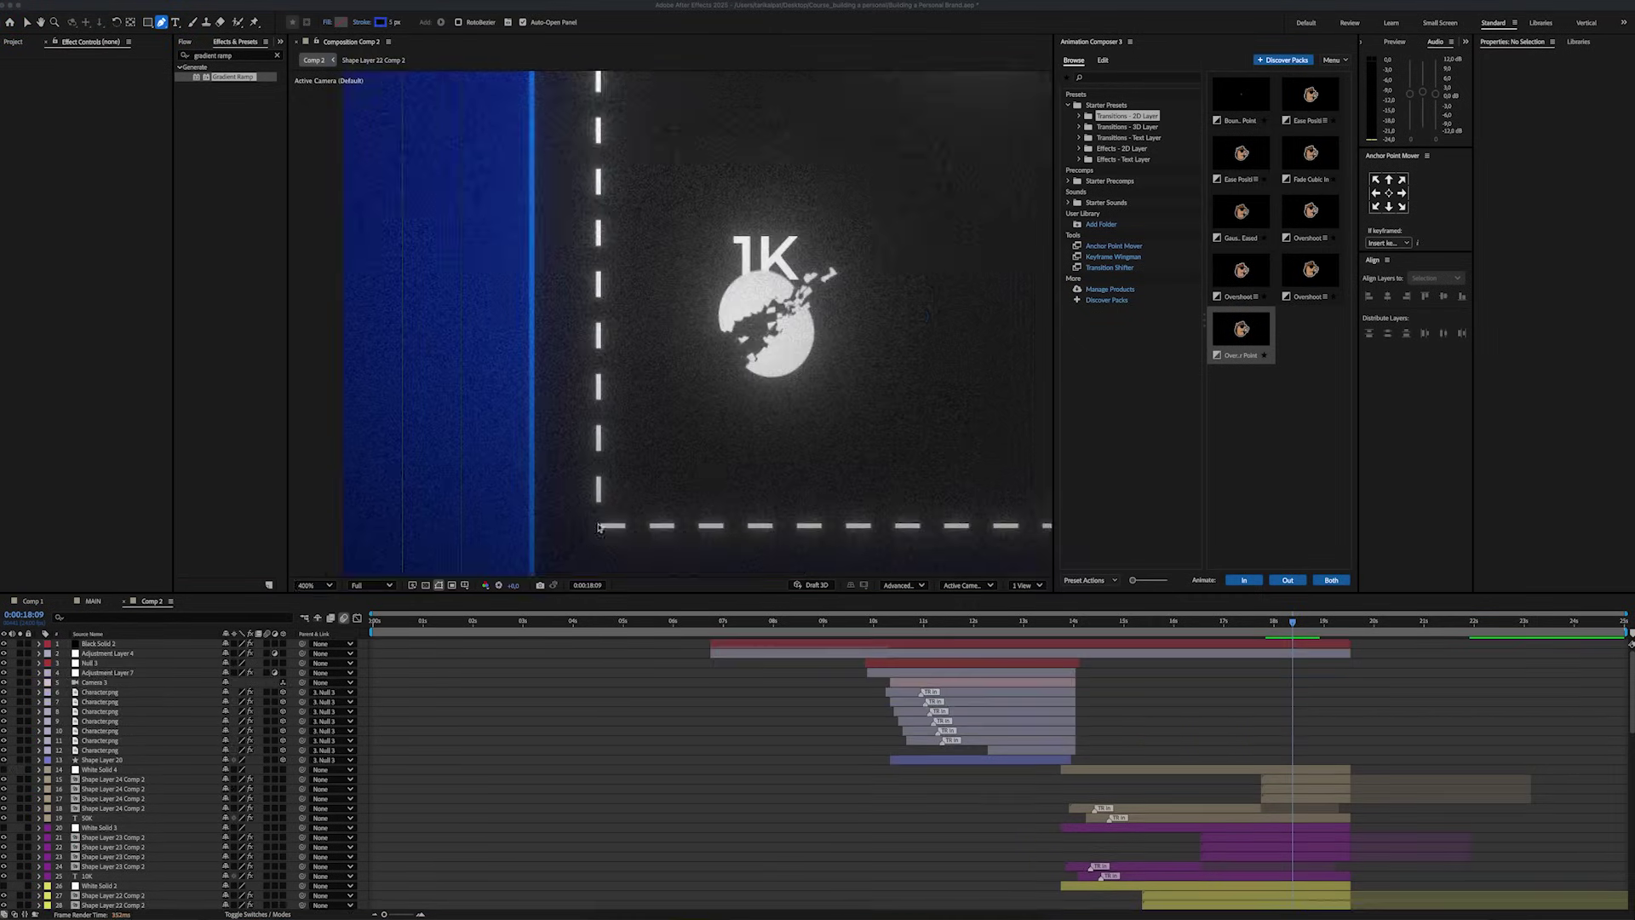
Draw a smooth curve from the graph frame's lower-left corner through the 1K, 10K and 50K circles to its upper-right corner, refining the handles.
{"action": "left_click_drag", "start_coordinate": [681, 409], "coordinate": [663, 332]}
{"action": "left_click", "coordinate": [514, 525]}
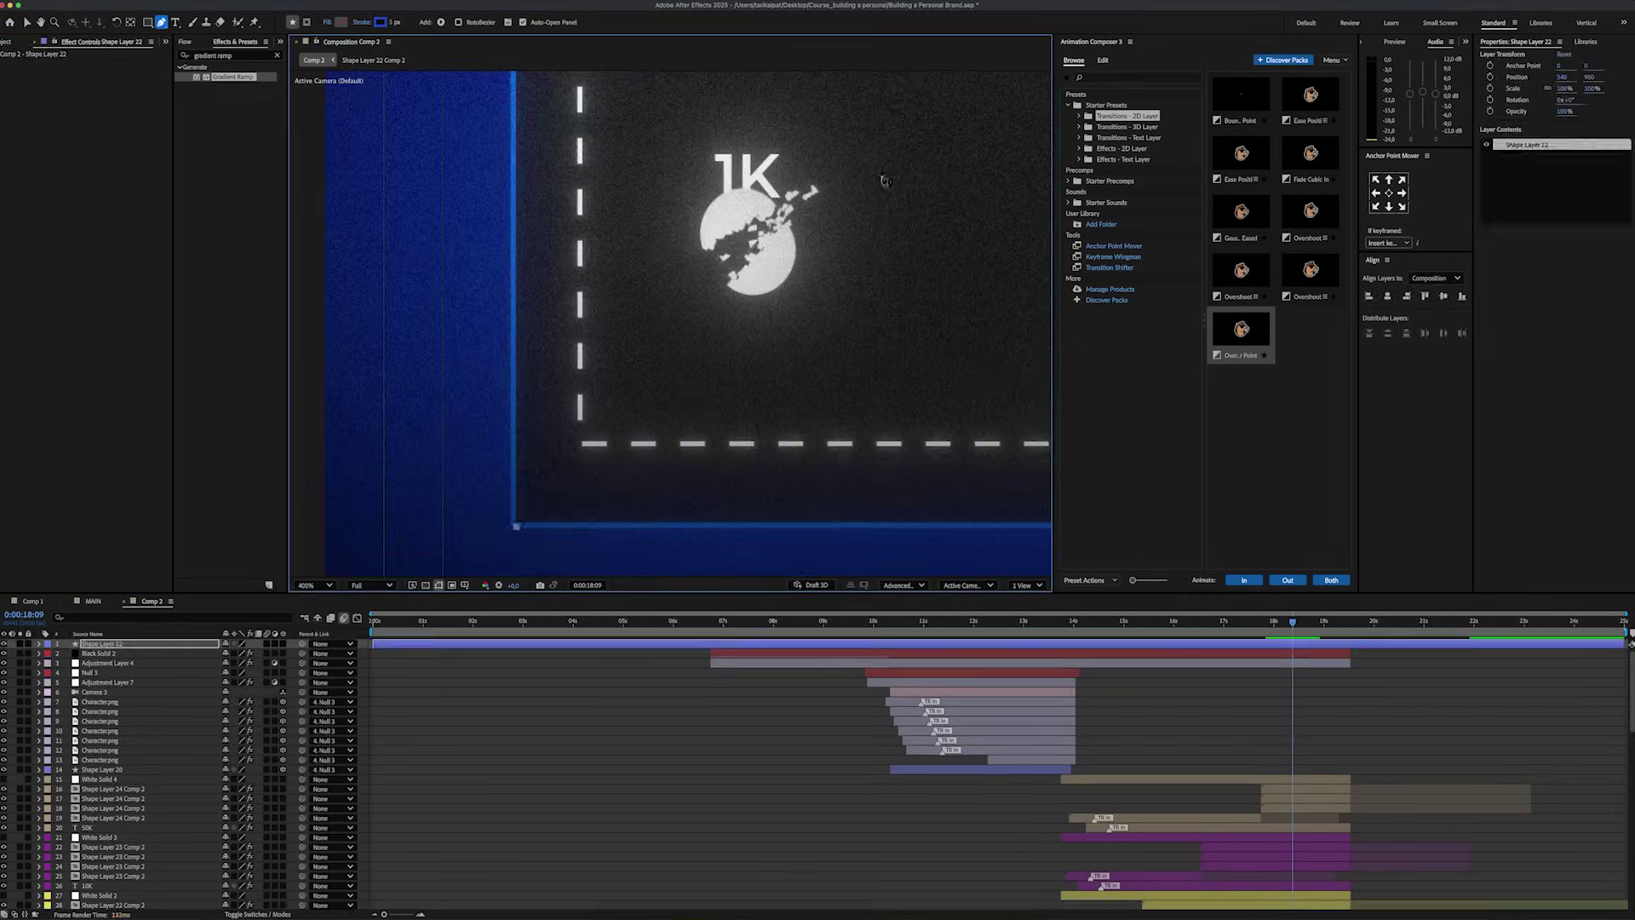
{"action": "scroll", "coordinate": [742, 338], "scroll_direction": "down", "scroll_amount": 2}
{"action": "left_click_drag", "start_coordinate": [753, 209], "coordinate": [761, 191]}
{"action": "left_click_drag", "start_coordinate": [758, 194], "coordinate": [657, 514]}
{"action": "left_click", "coordinate": [791, 168]}
{"action": "scroll", "coordinate": [696, 334], "scroll_direction": "up", "scroll_amount": 2}
{"action": "scroll", "coordinate": [696, 333], "scroll_direction": "down", "scroll_amount": 2}
{"action": "left_click_drag", "start_coordinate": [745, 358], "coordinate": [799, 182]}
{"action": "left_click_drag", "start_coordinate": [737, 289], "coordinate": [741, 262]}
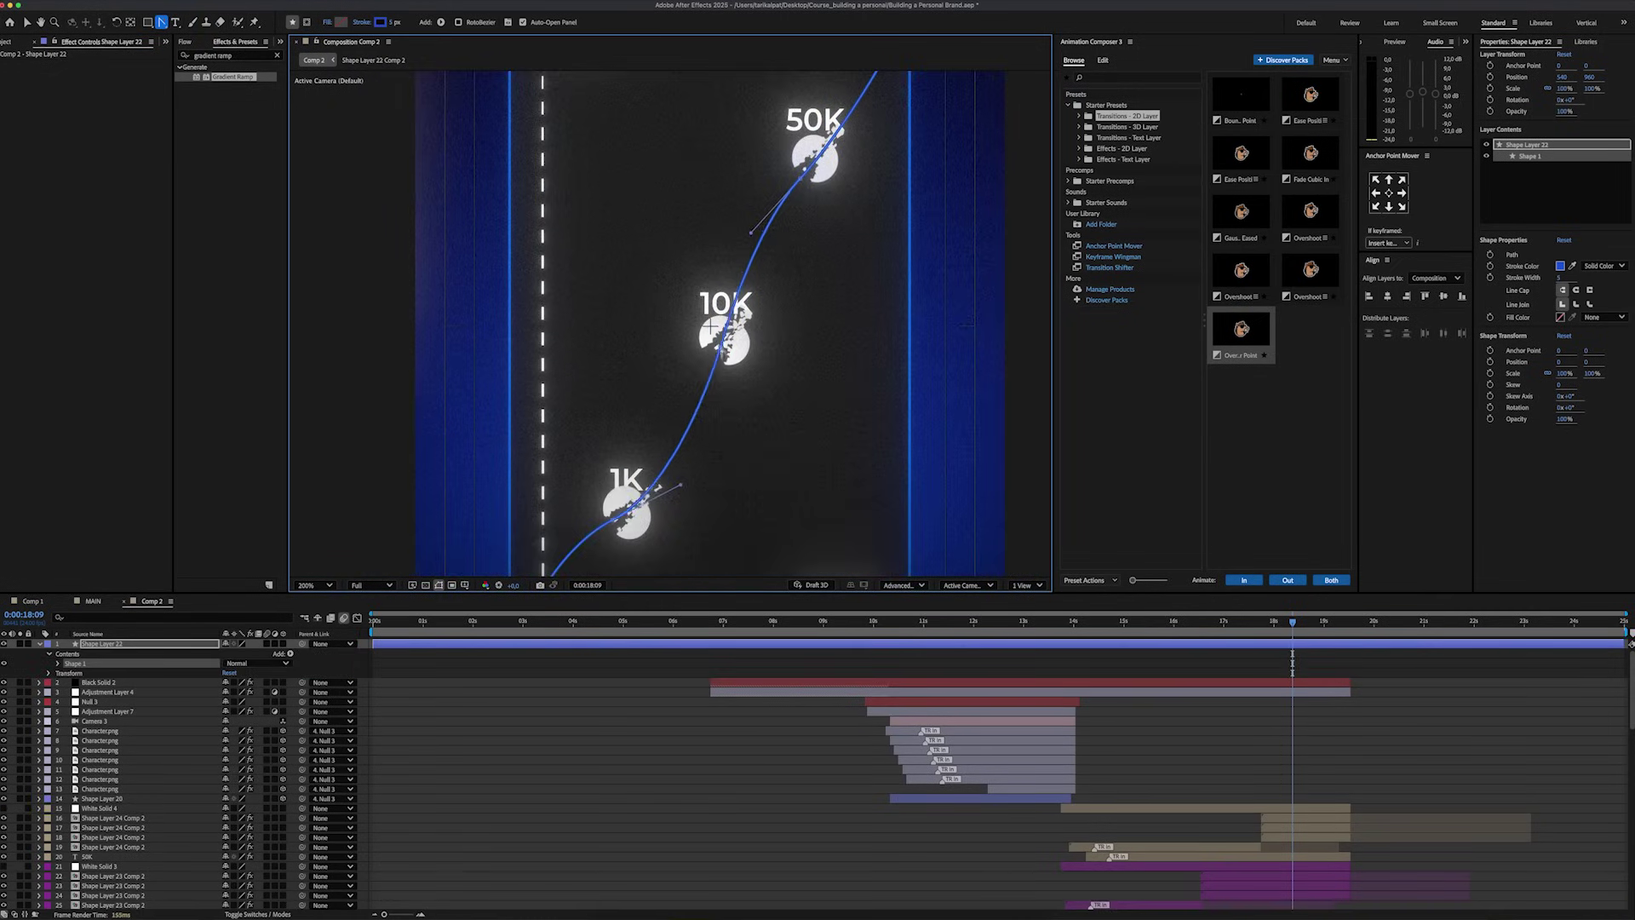
{"action": "left_click_drag", "start_coordinate": [699, 425], "coordinate": [695, 438]}
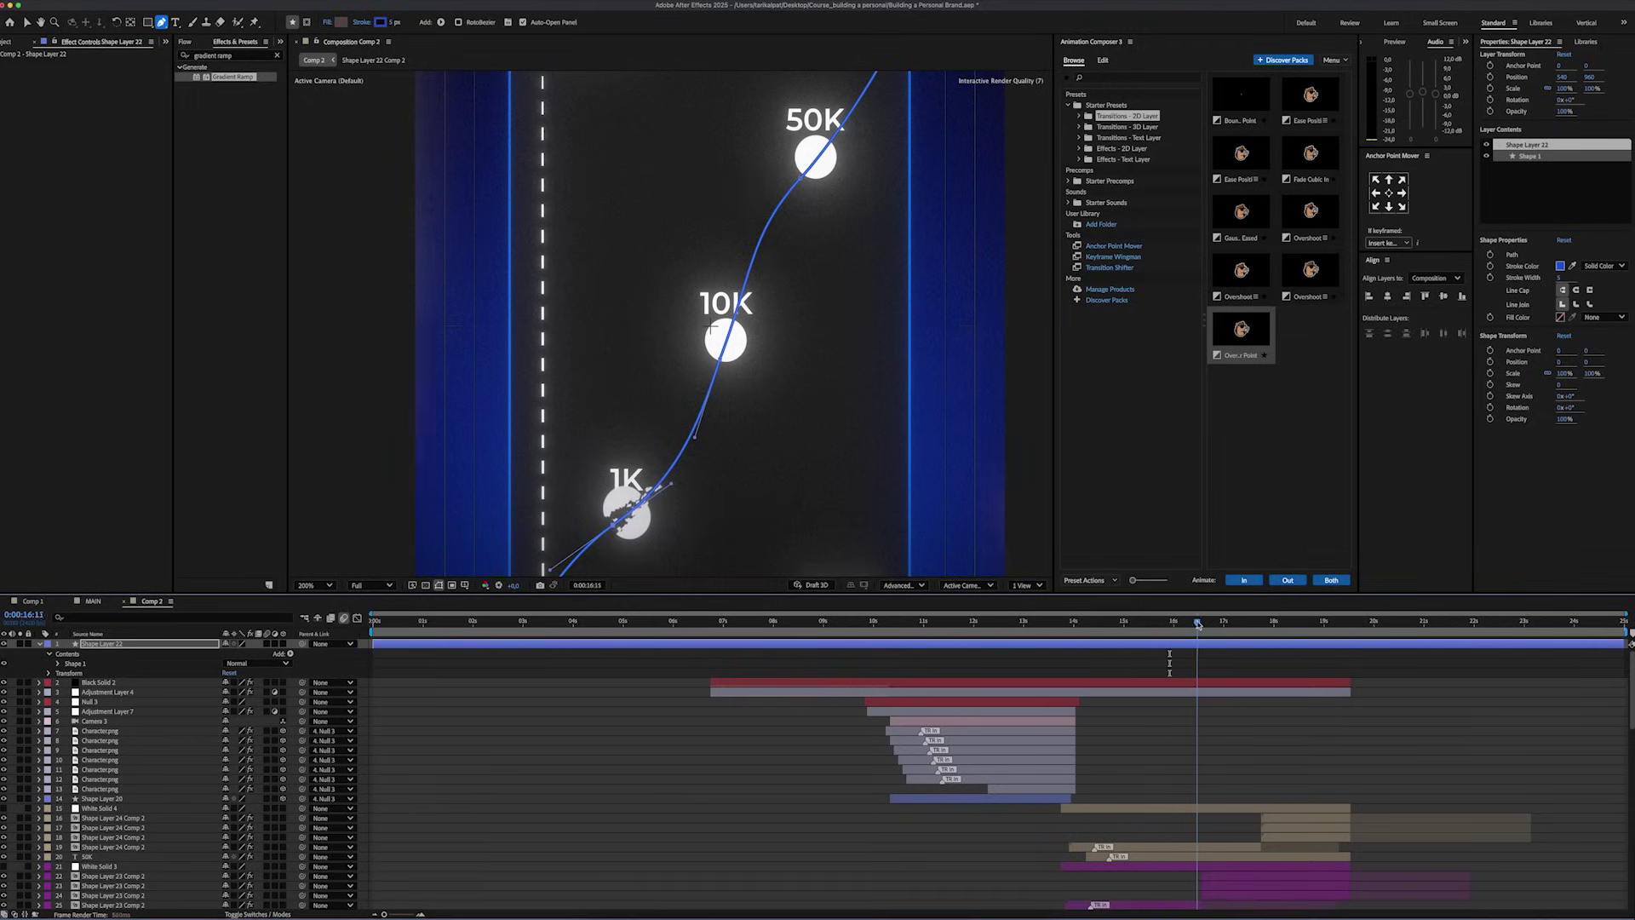
Add Trim Paths to the curve and keyframe its End at 0% at 14:02.
{"action": "scroll", "coordinate": [713, 325], "scroll_direction": "down", "scroll_amount": 3}
{"action": "left_click", "coordinate": [440, 23]}
{"action": "left_click", "coordinate": [470, 228]}
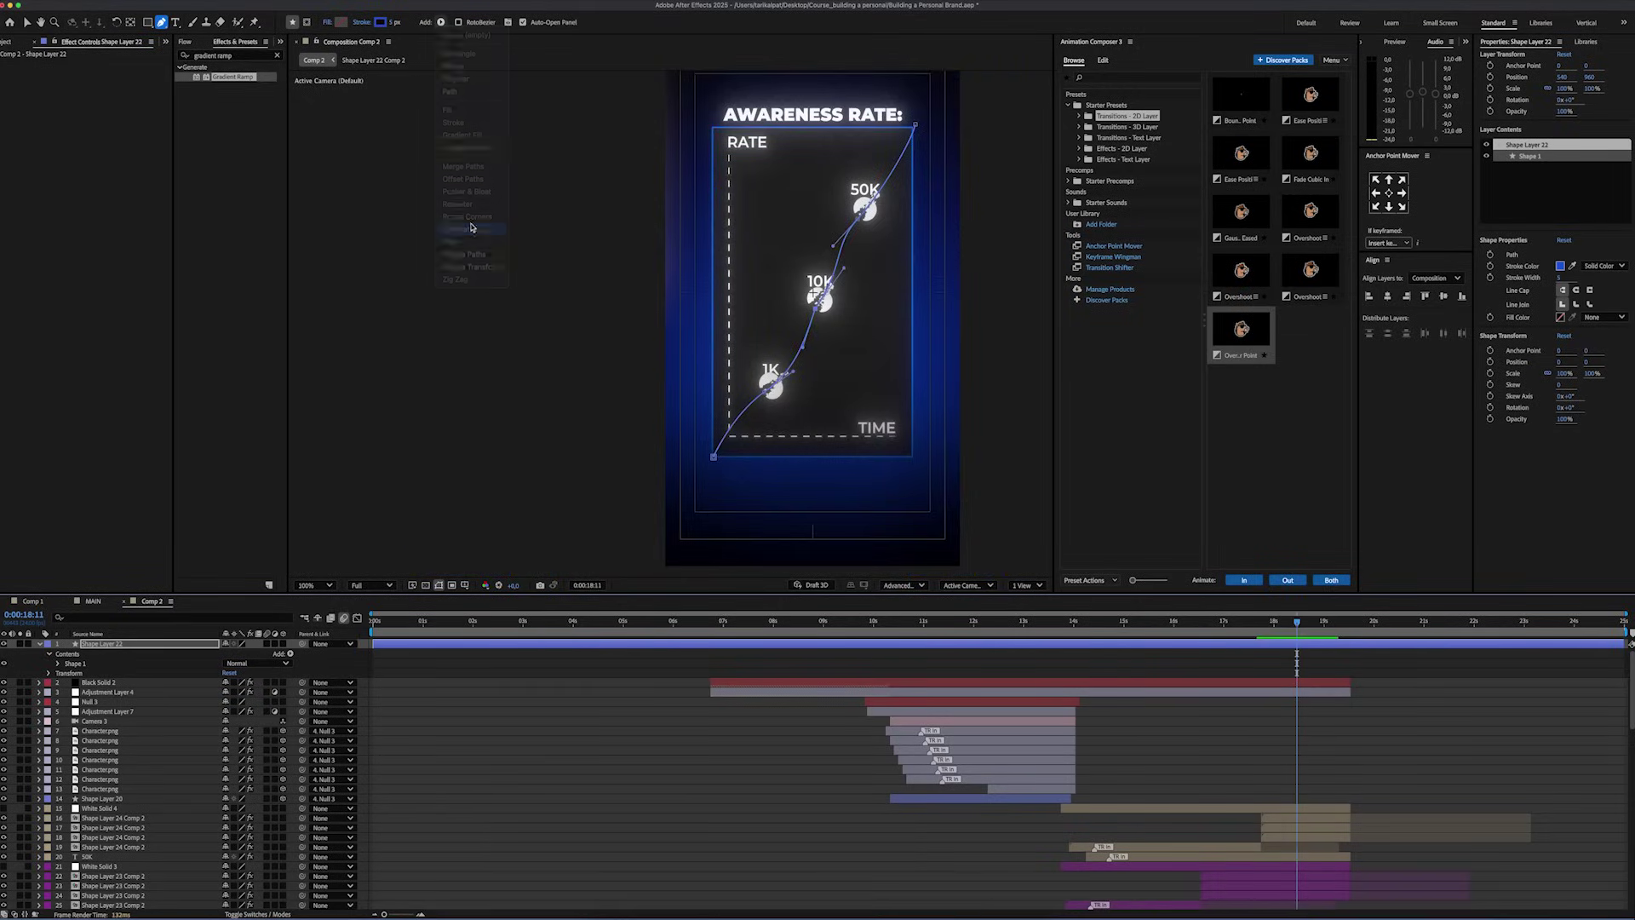
{"action": "left_click", "coordinate": [67, 682]}
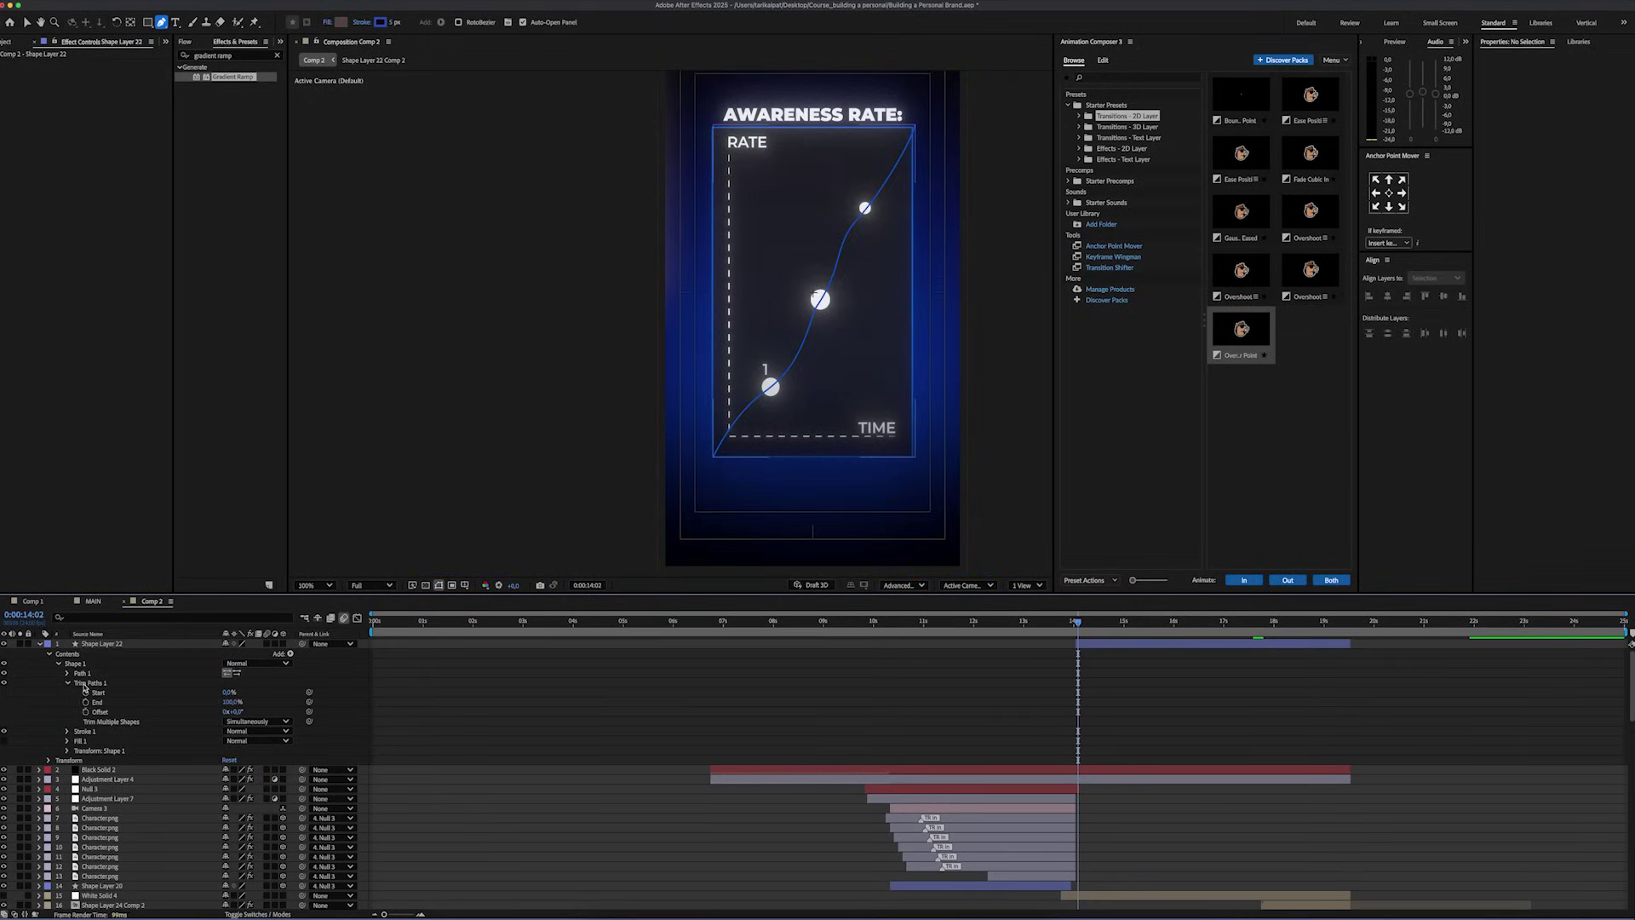
{"action": "left_click", "coordinate": [85, 702]}
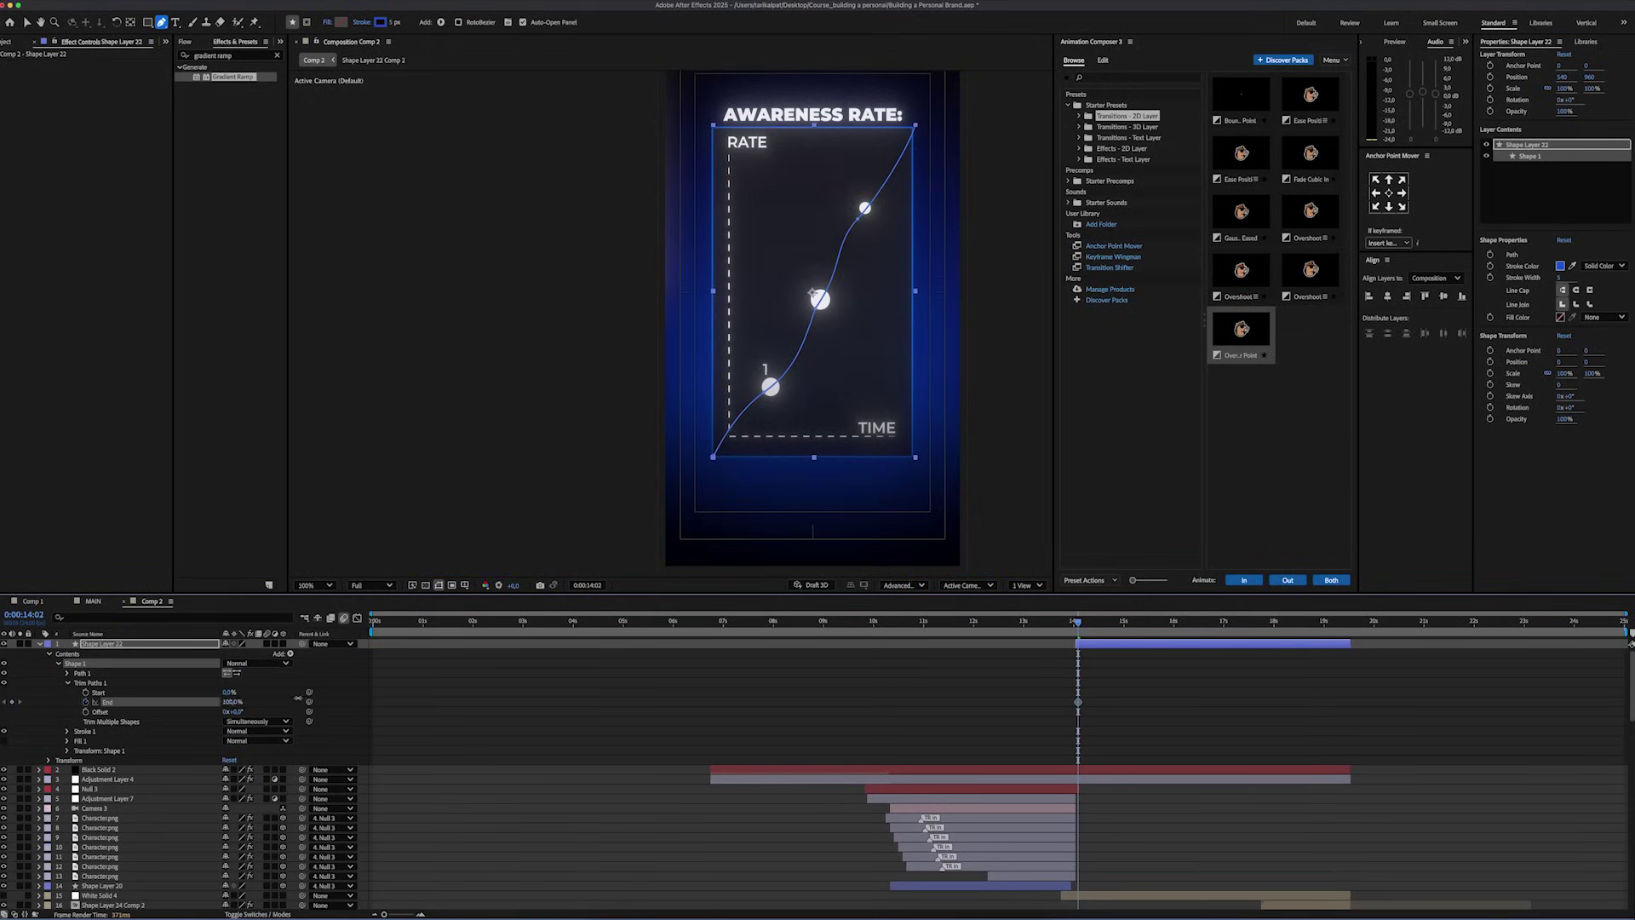
Keyframe the curve's Trim Paths End to 100% at 19:10.
{"action": "left_click_drag", "start_coordinate": [699, 623], "coordinate": [728, 627]}
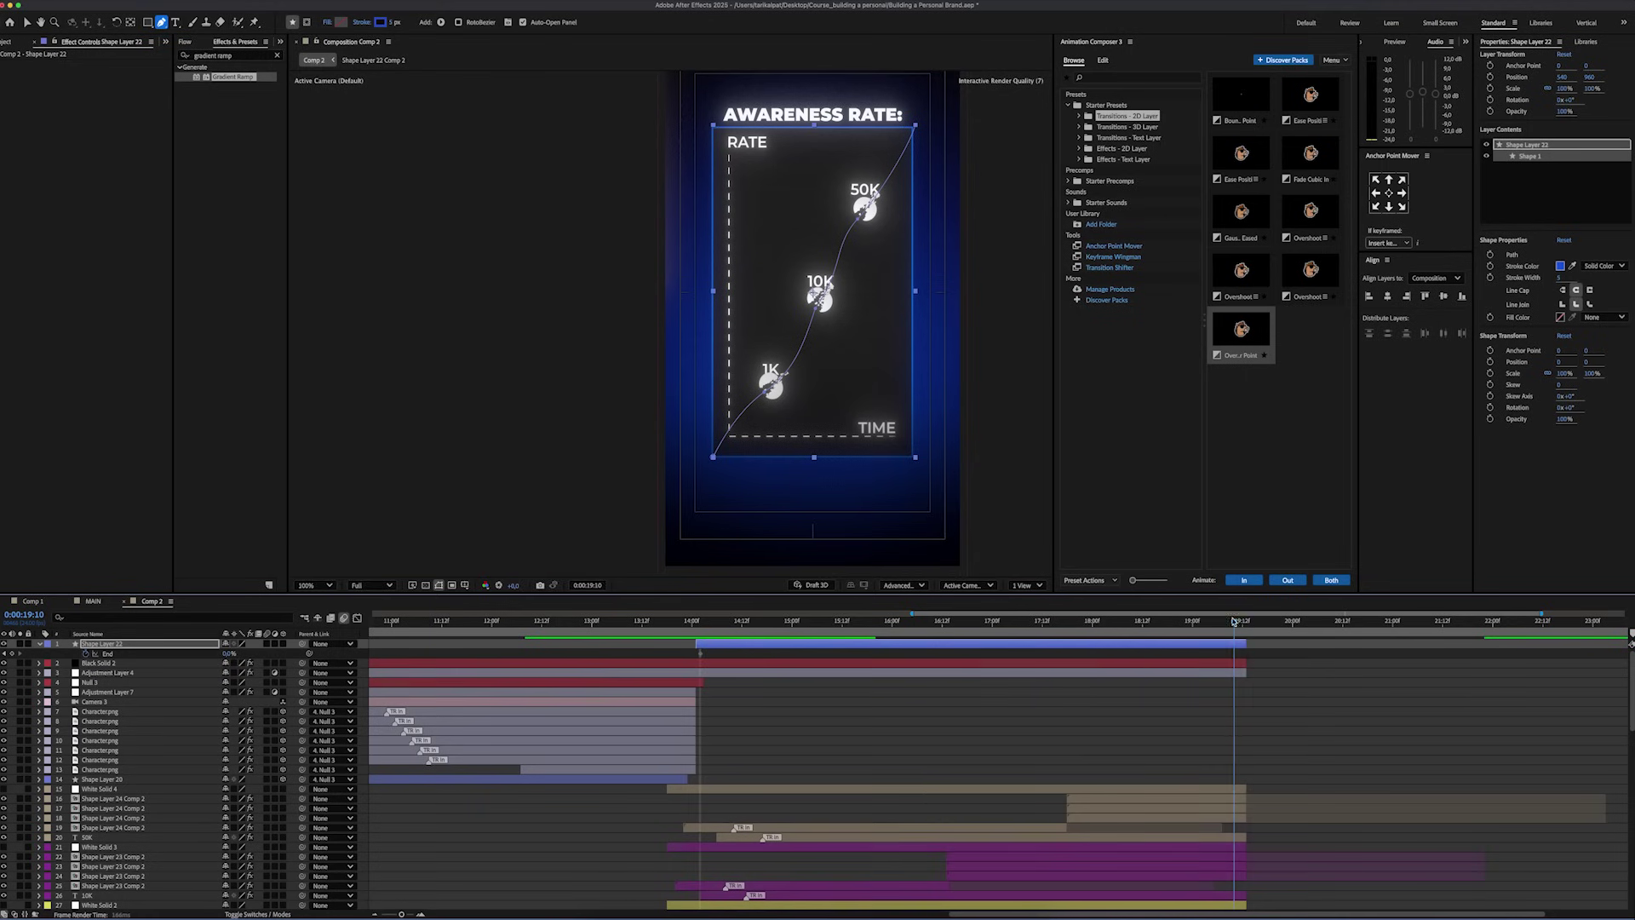
{"action": "left_click", "coordinate": [229, 653]}
{"action": "type", "text": "100"}
{"action": "key", "text": "Return"}
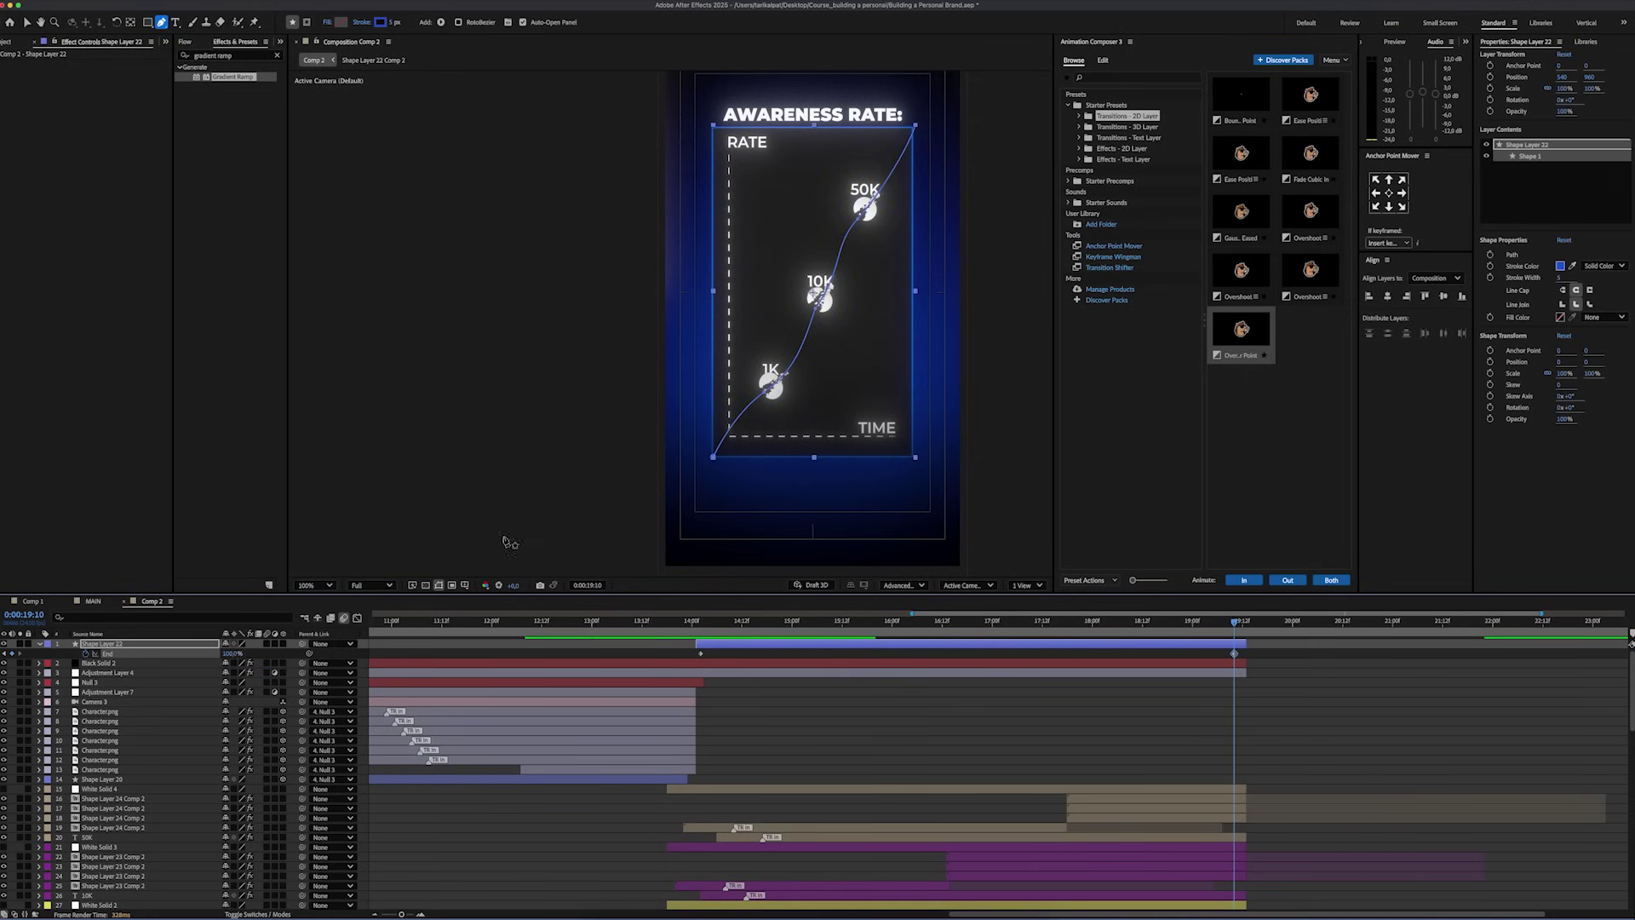
Add intermediate End keyframes so the line reaches the 1K, 10K and 50K circles as each one starts to shatter.
{"action": "scroll", "coordinate": [769, 395], "scroll_direction": "up", "scroll_amount": 3}
{"action": "left_click_drag", "start_coordinate": [849, 620], "coordinate": [833, 630]}
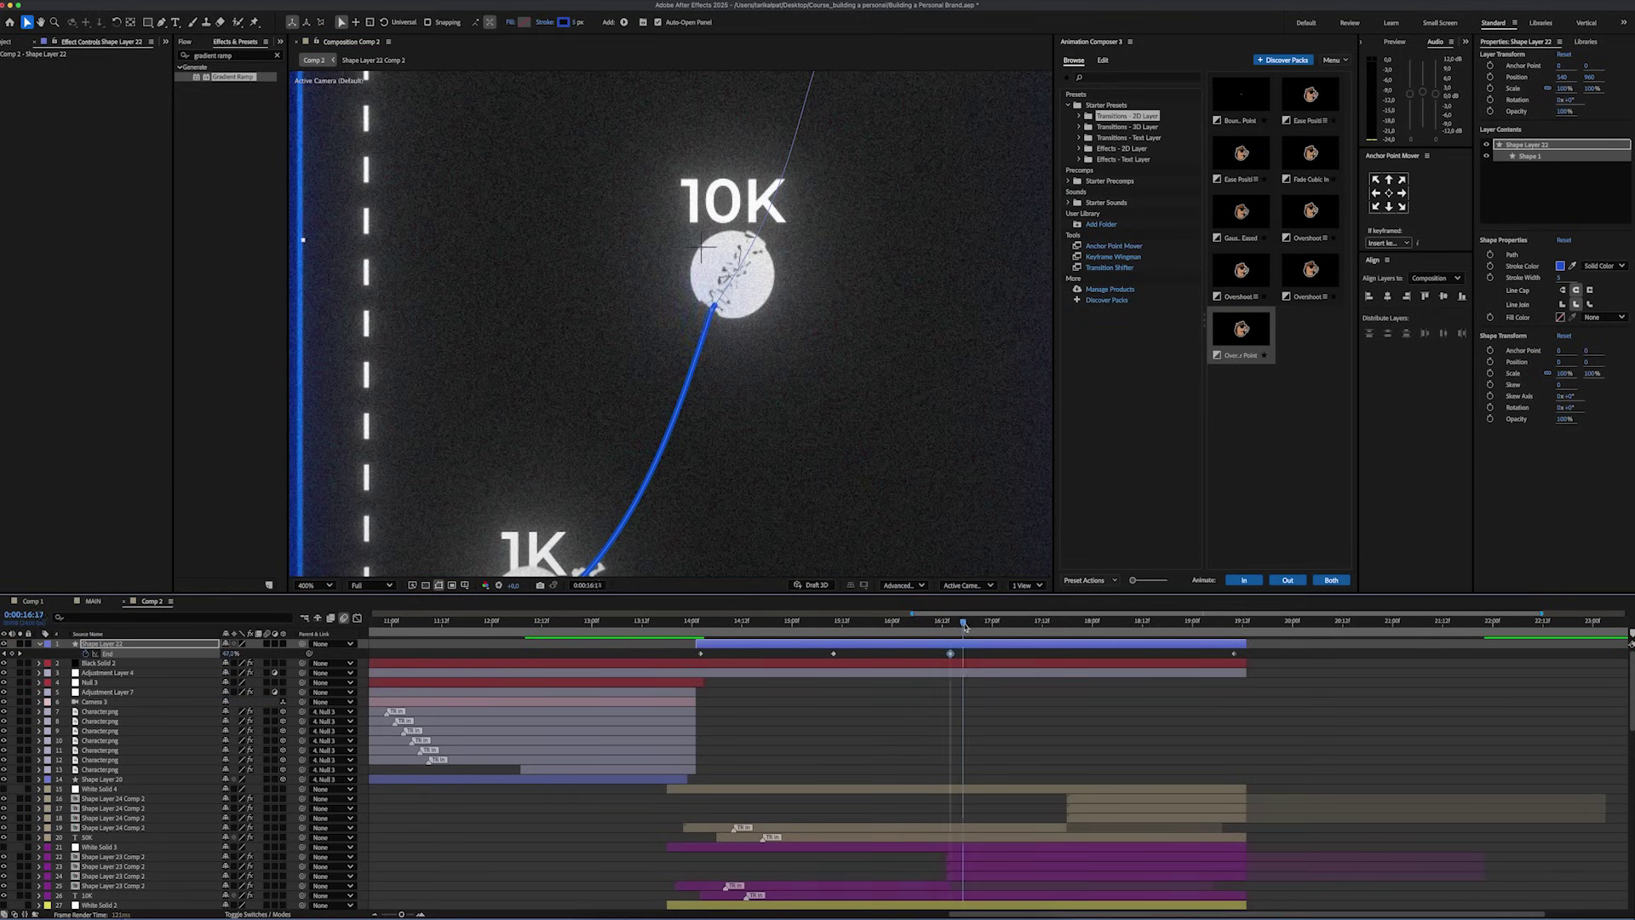
{"action": "left_click_drag", "start_coordinate": [964, 625], "coordinate": [1071, 625]}
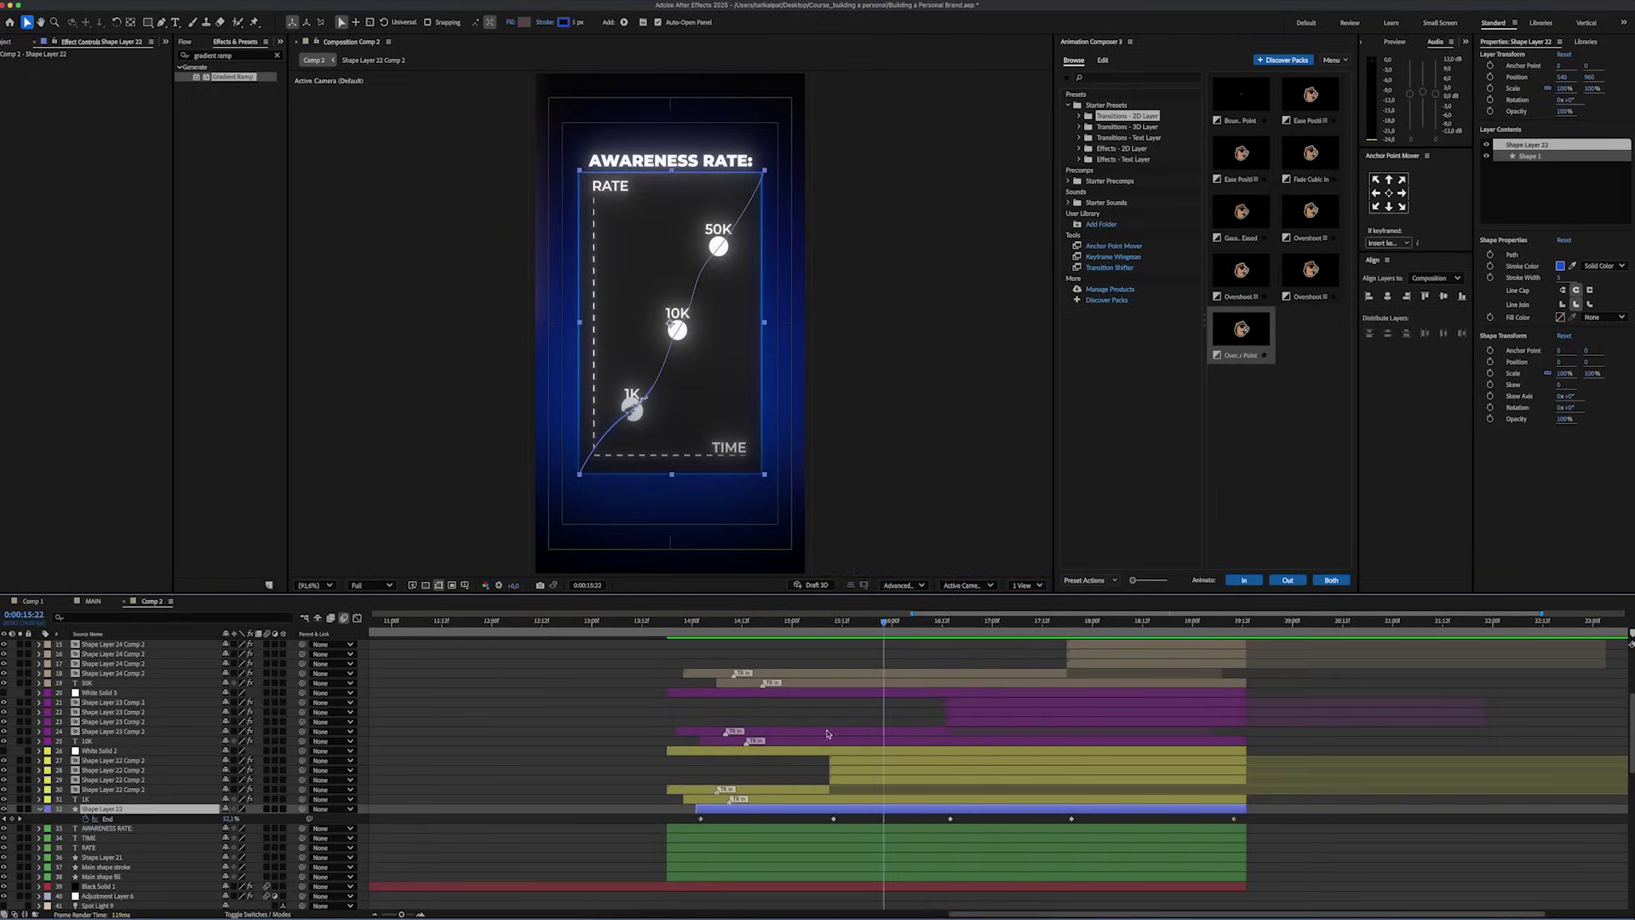
Pre-compose the curve's shape layer under the name LINE.
{"action": "right_click", "coordinate": [840, 808]}
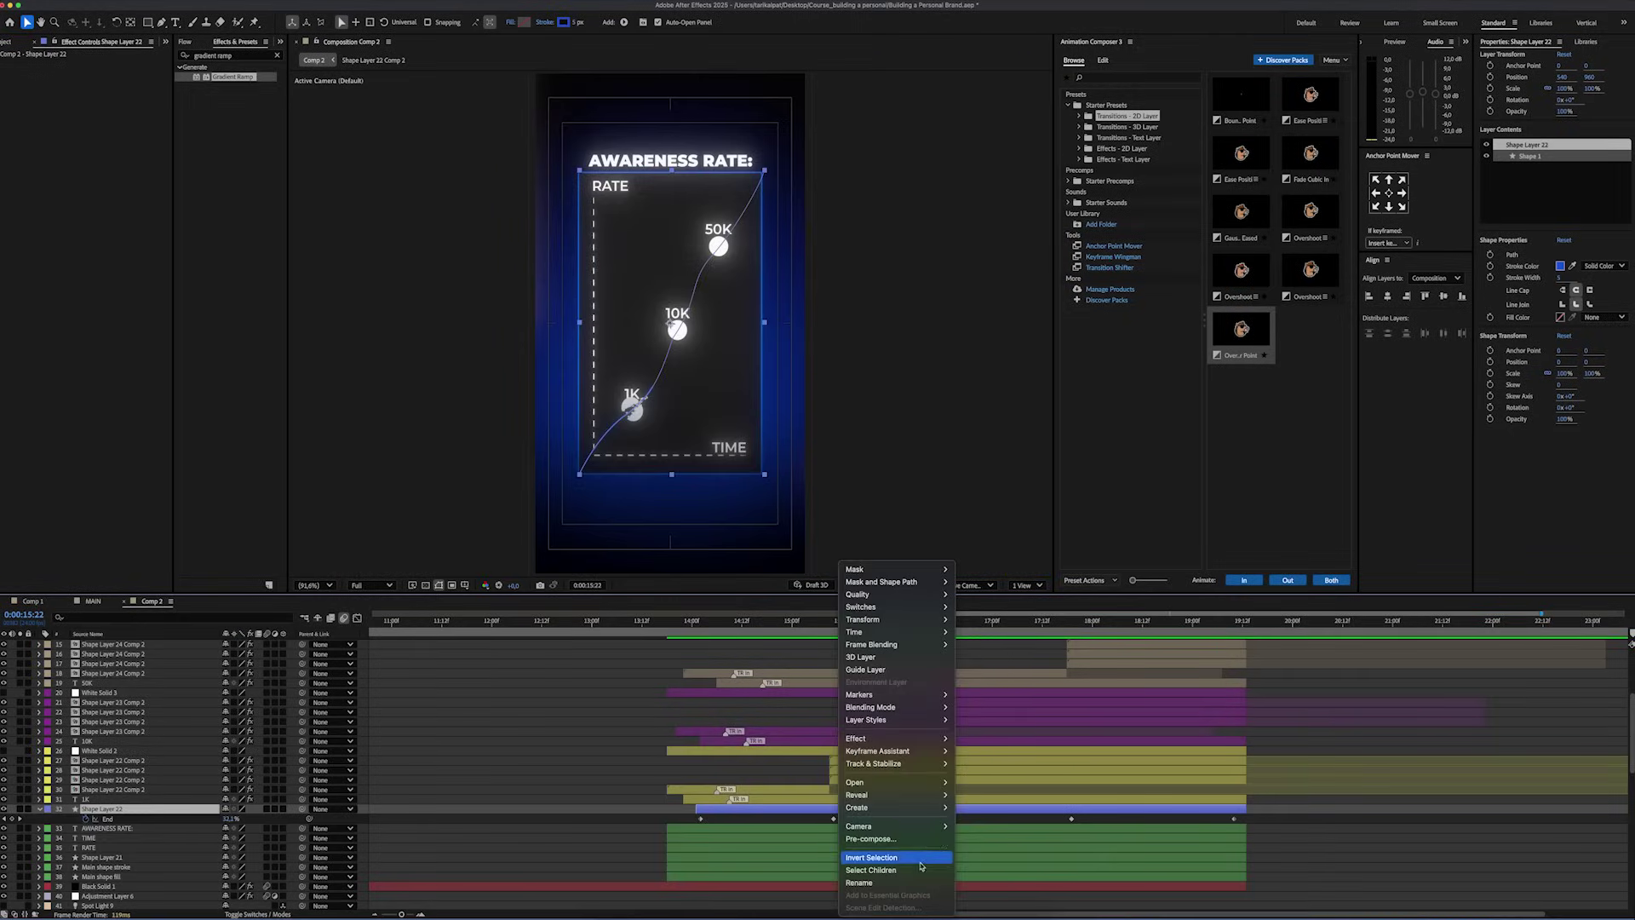
{"action": "left_click", "coordinate": [890, 837]}
{"action": "type", "text": "LINE"}
{"action": "key", "text": "Return"}
Search the effects for Deep Glow and apply it to the LINE pre-composition.
{"action": "left_click", "coordinate": [228, 54]}
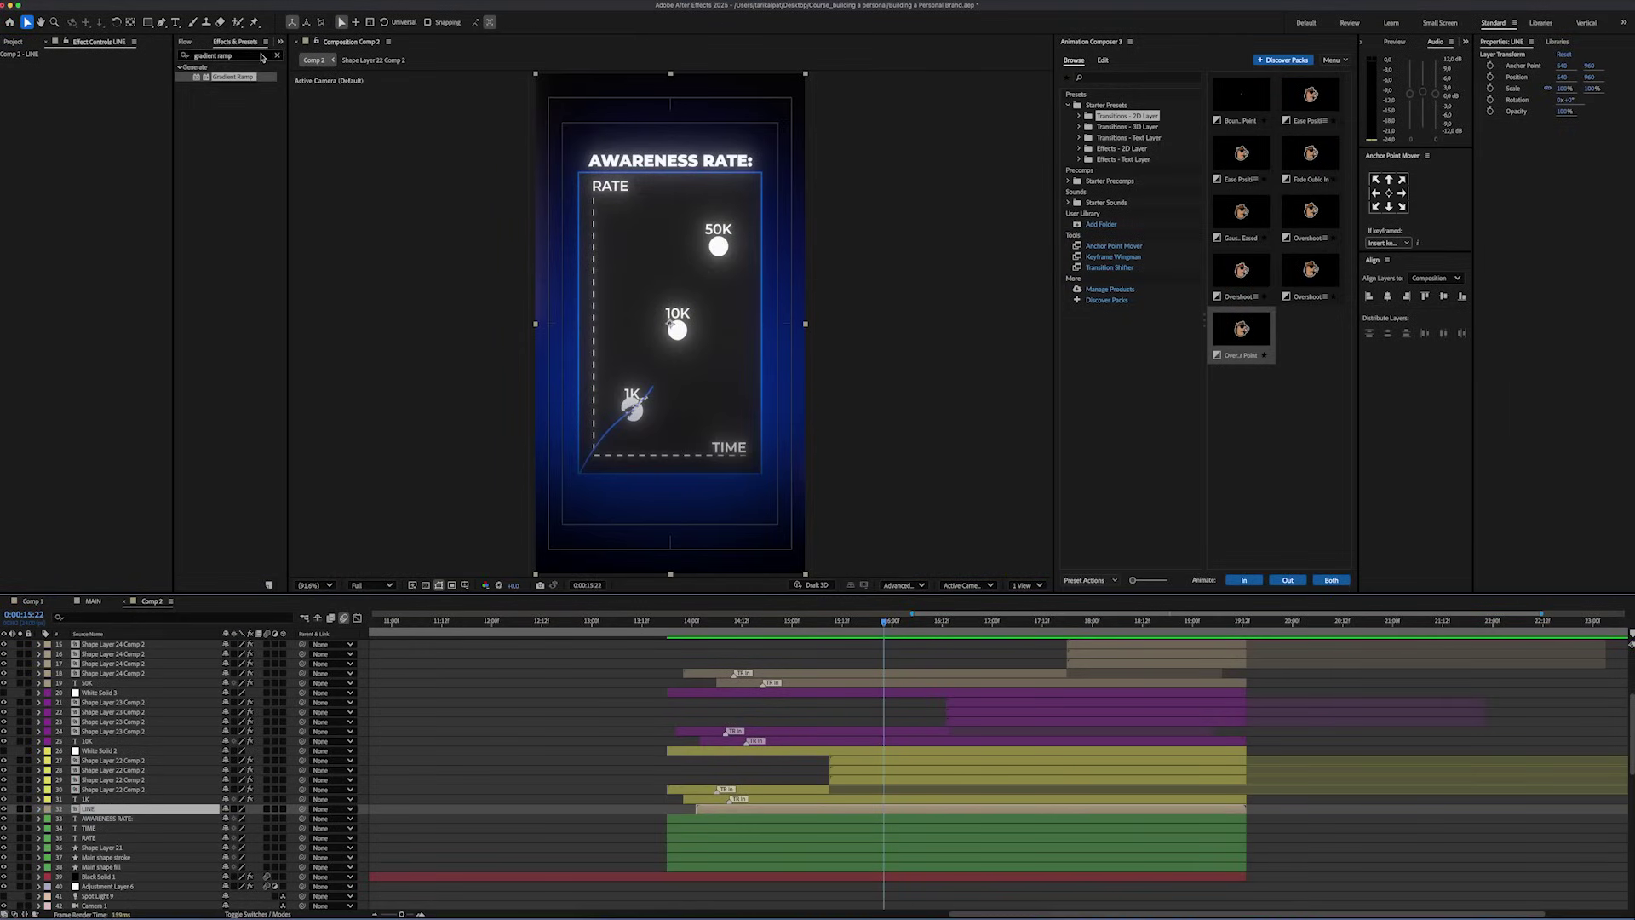
{"action": "type", "text": "deep glow"}
{"action": "left_click_drag", "start_coordinate": [12, 170], "coordinate": [13, 171]}
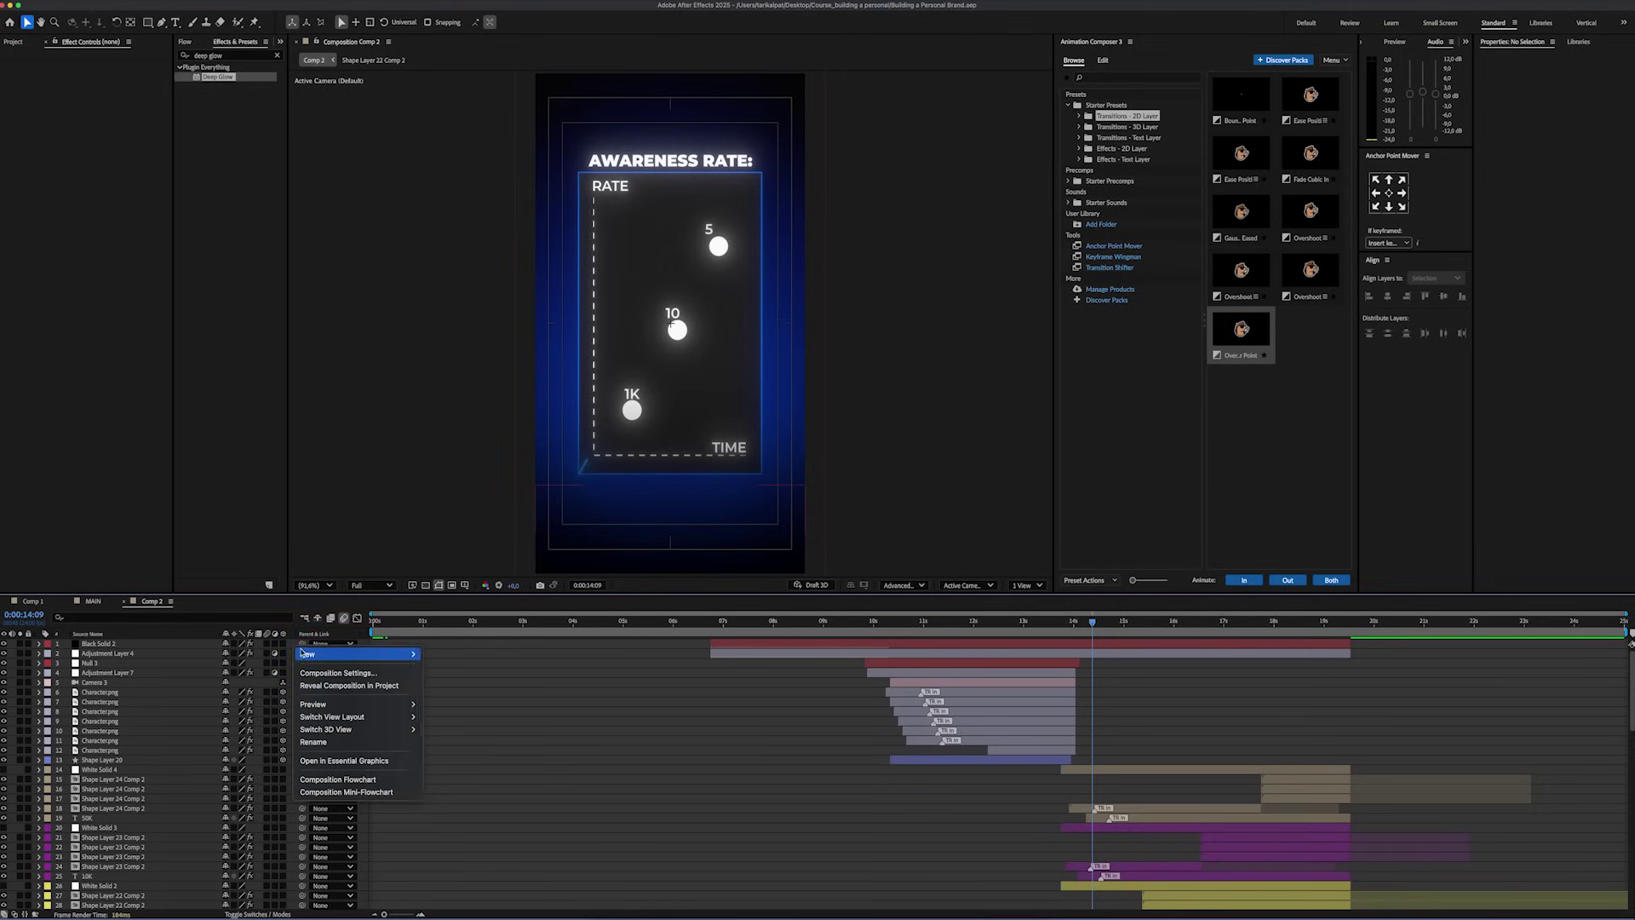
Create a null object named movement, place it above the graph layers and parent those layers to it.
{"action": "left_click", "coordinate": [460, 723]}
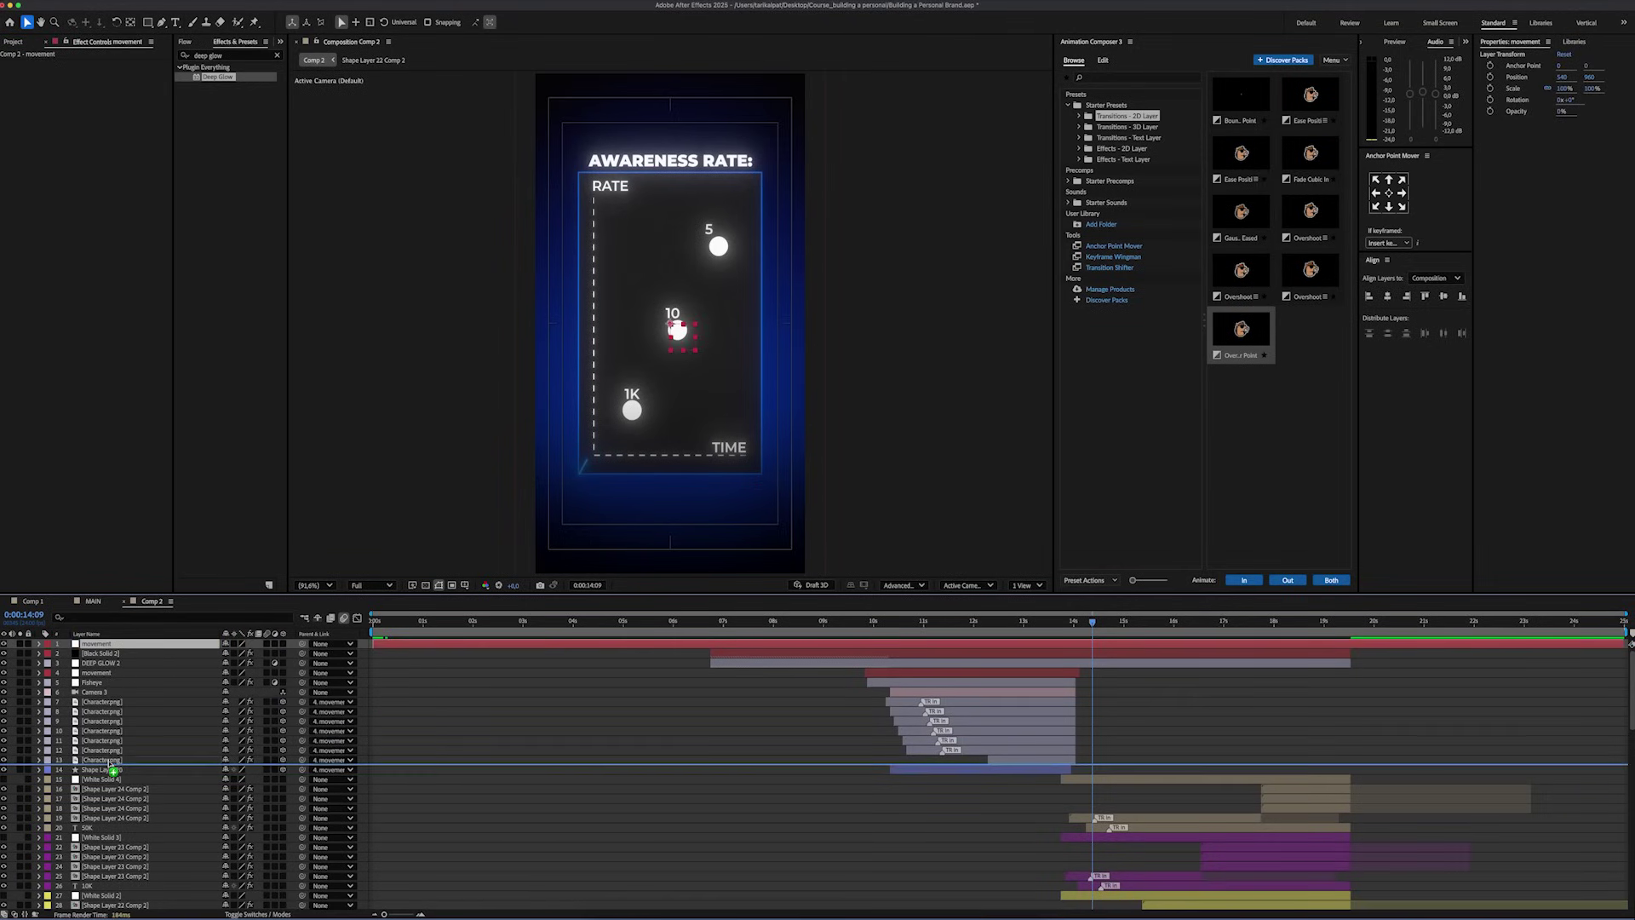
{"action": "left_click_drag", "start_coordinate": [108, 762], "coordinate": [108, 764]}
{"action": "scroll", "coordinate": [153, 757], "scroll_direction": "down", "scroll_amount": 3}
{"action": "left_click", "coordinate": [153, 749]}
{"action": "left_click", "coordinate": [153, 885], "text": "shift"}
{"action": "scroll", "coordinate": [209, 745], "scroll_direction": "up", "scroll_amount": 5}
{"action": "left_click_drag", "start_coordinate": [82, 769], "coordinate": [82, 769]}
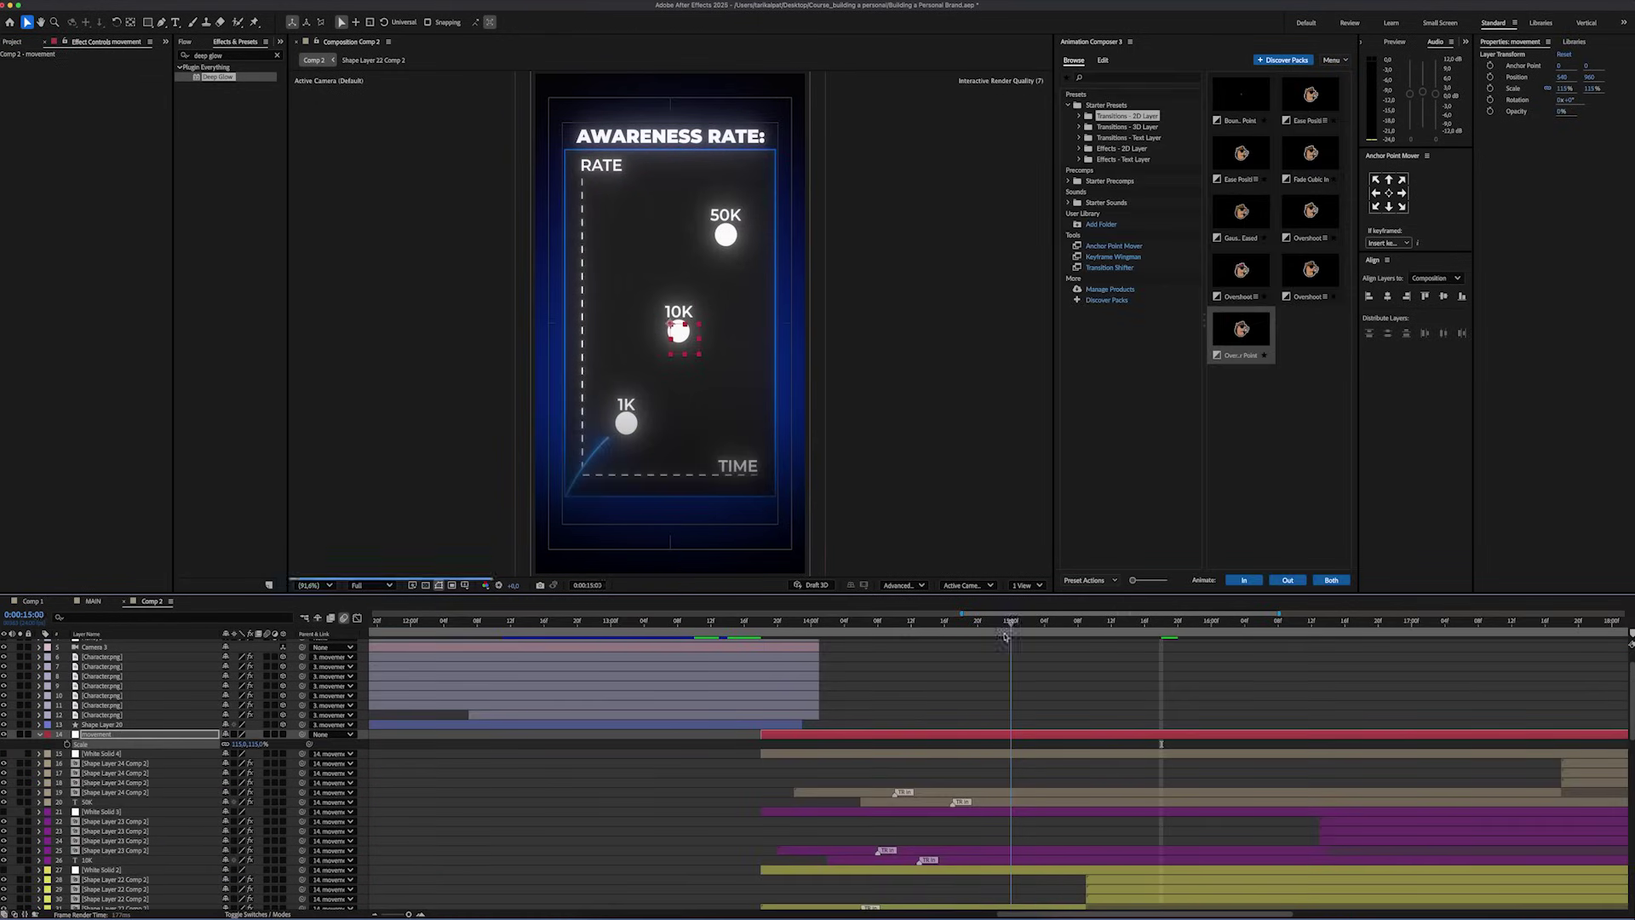
Keyframe the graph's movement null at 115% Scale at 14:22, then shift its Position toward the 1K circle with 280% Scale at 15:04.
{"action": "key", "text": "minus"}
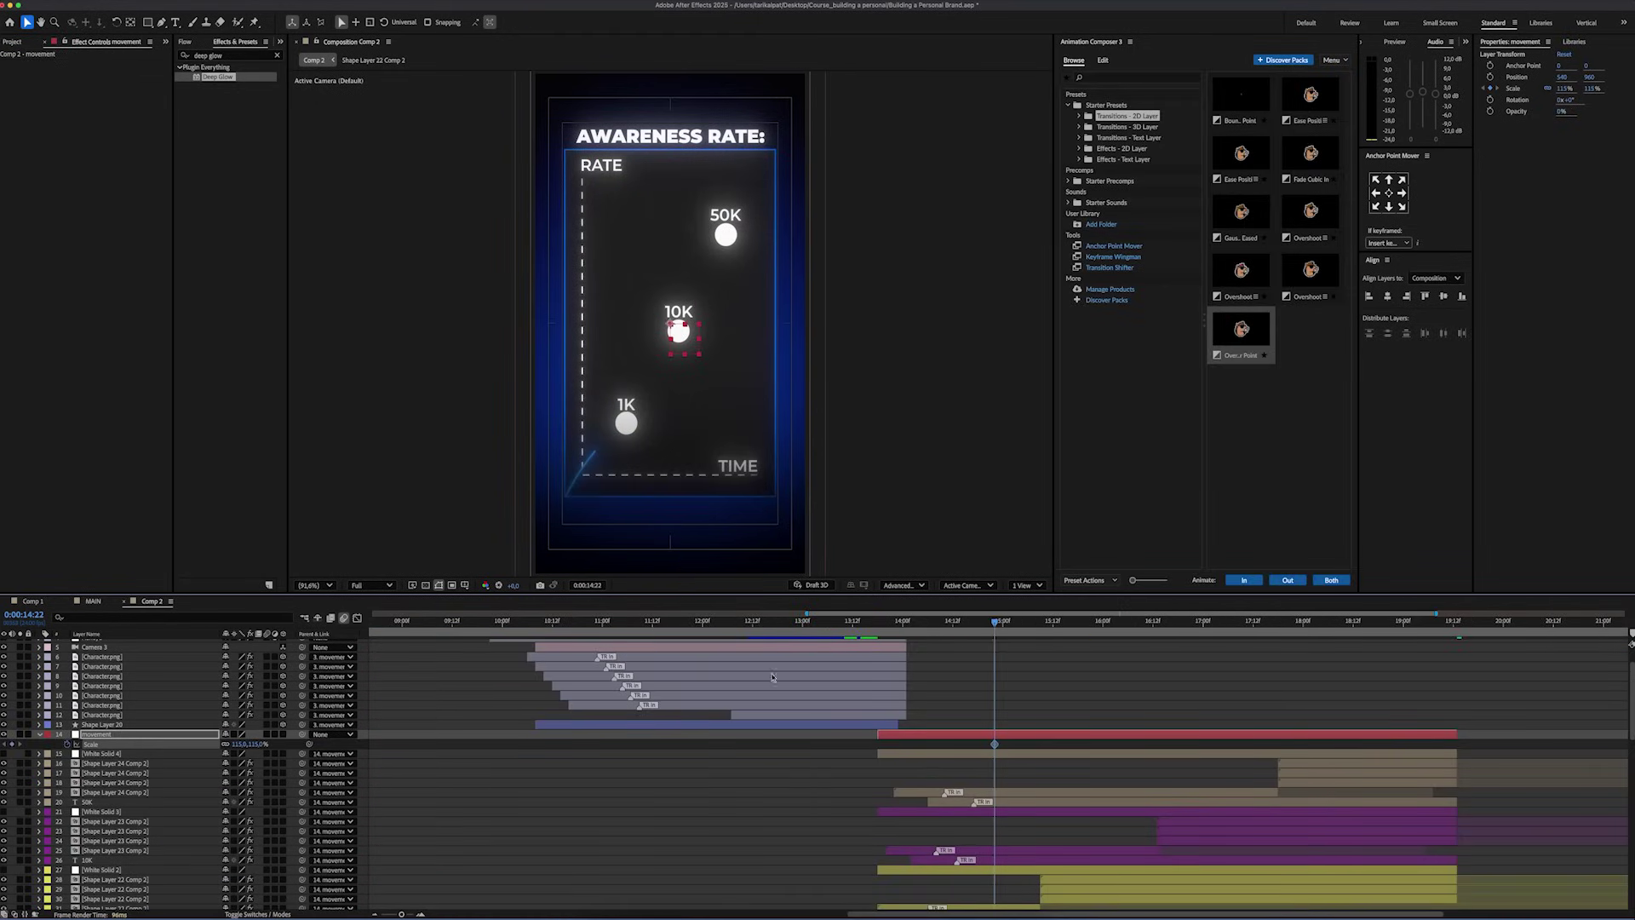
{"action": "key", "text": "i"}
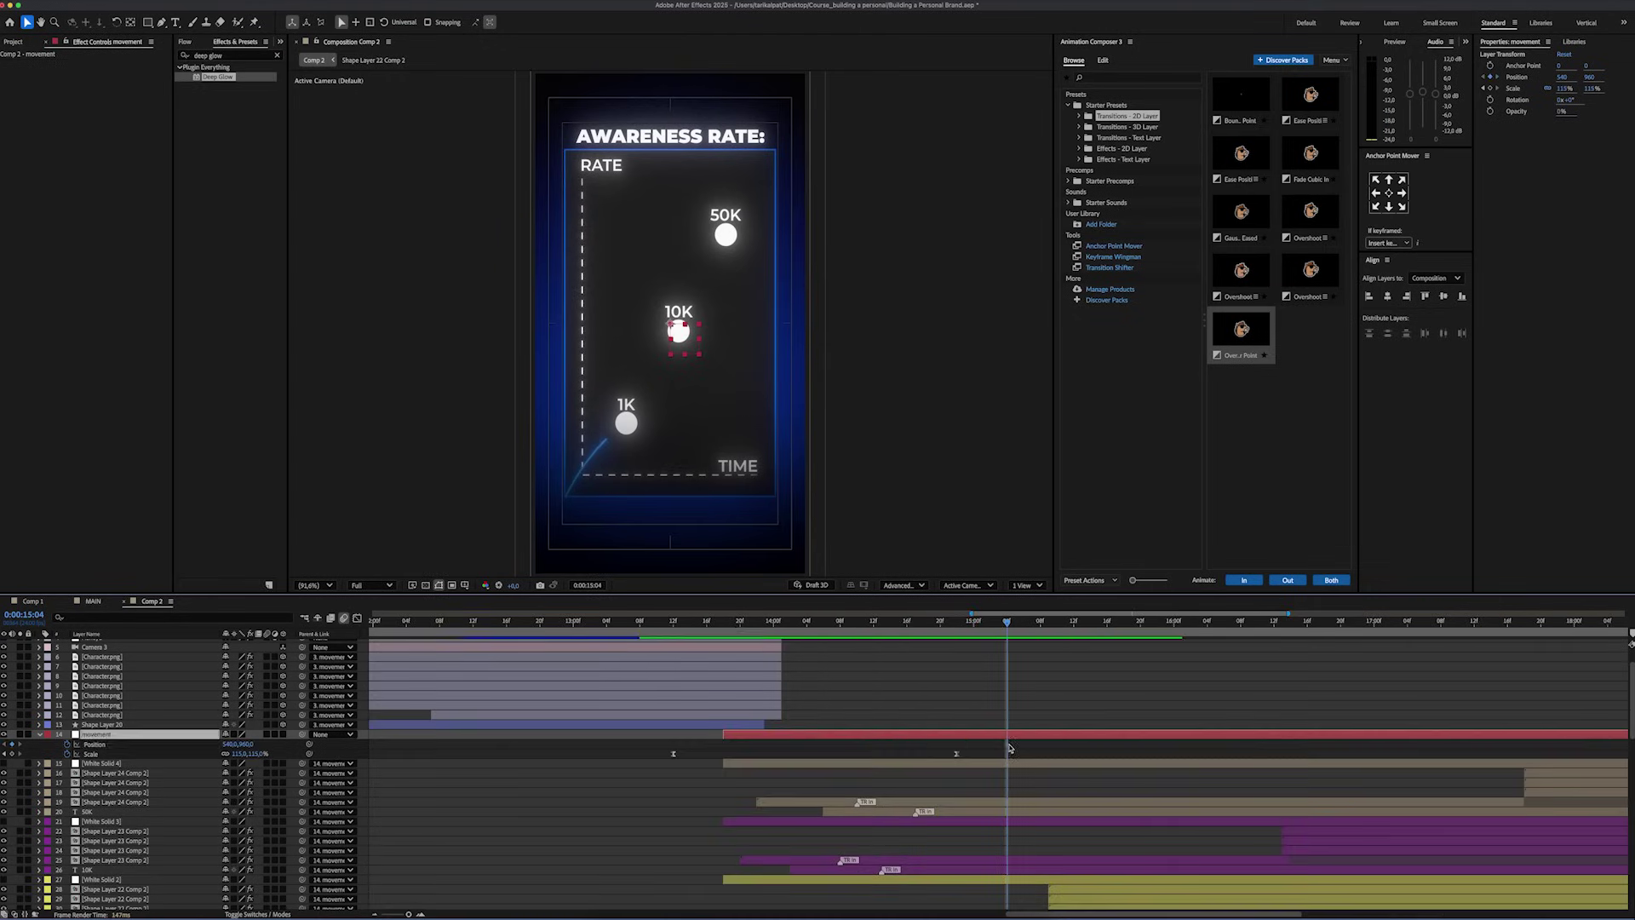
{"action": "left_click_drag", "start_coordinate": [1007, 744], "coordinate": [956, 744]}
{"action": "left_click_drag", "start_coordinate": [241, 753], "coordinate": [85, 743]}
{"action": "left_click", "coordinate": [242, 754]}
{"action": "type", "text": "2"}
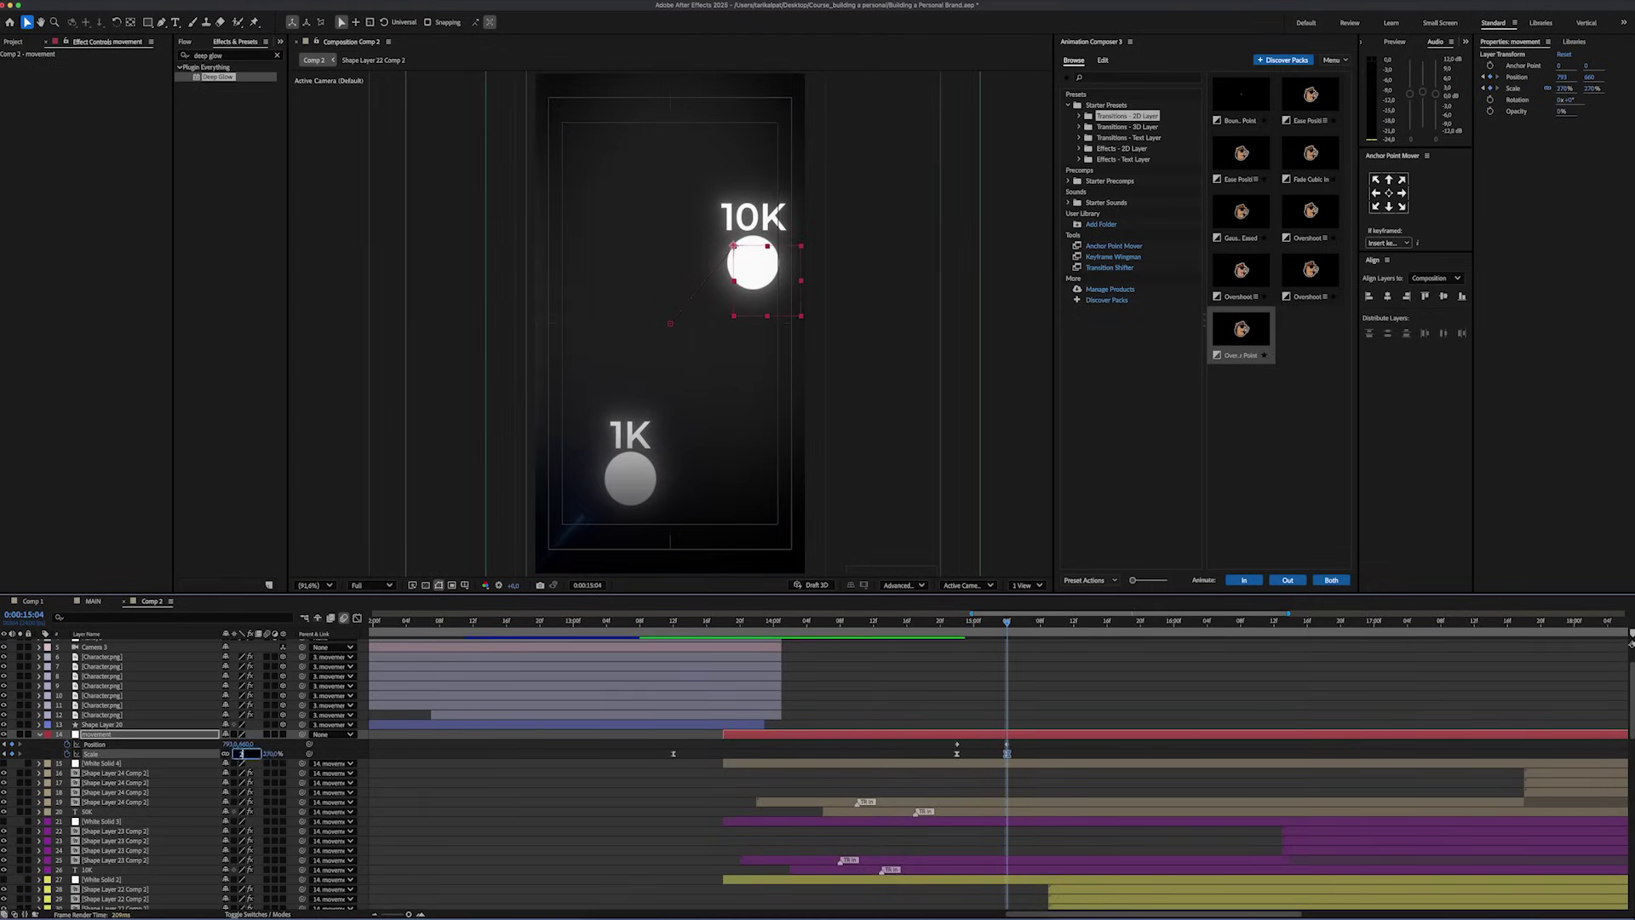
{"action": "type", "text": "80"}
{"action": "key", "text": "Return"}
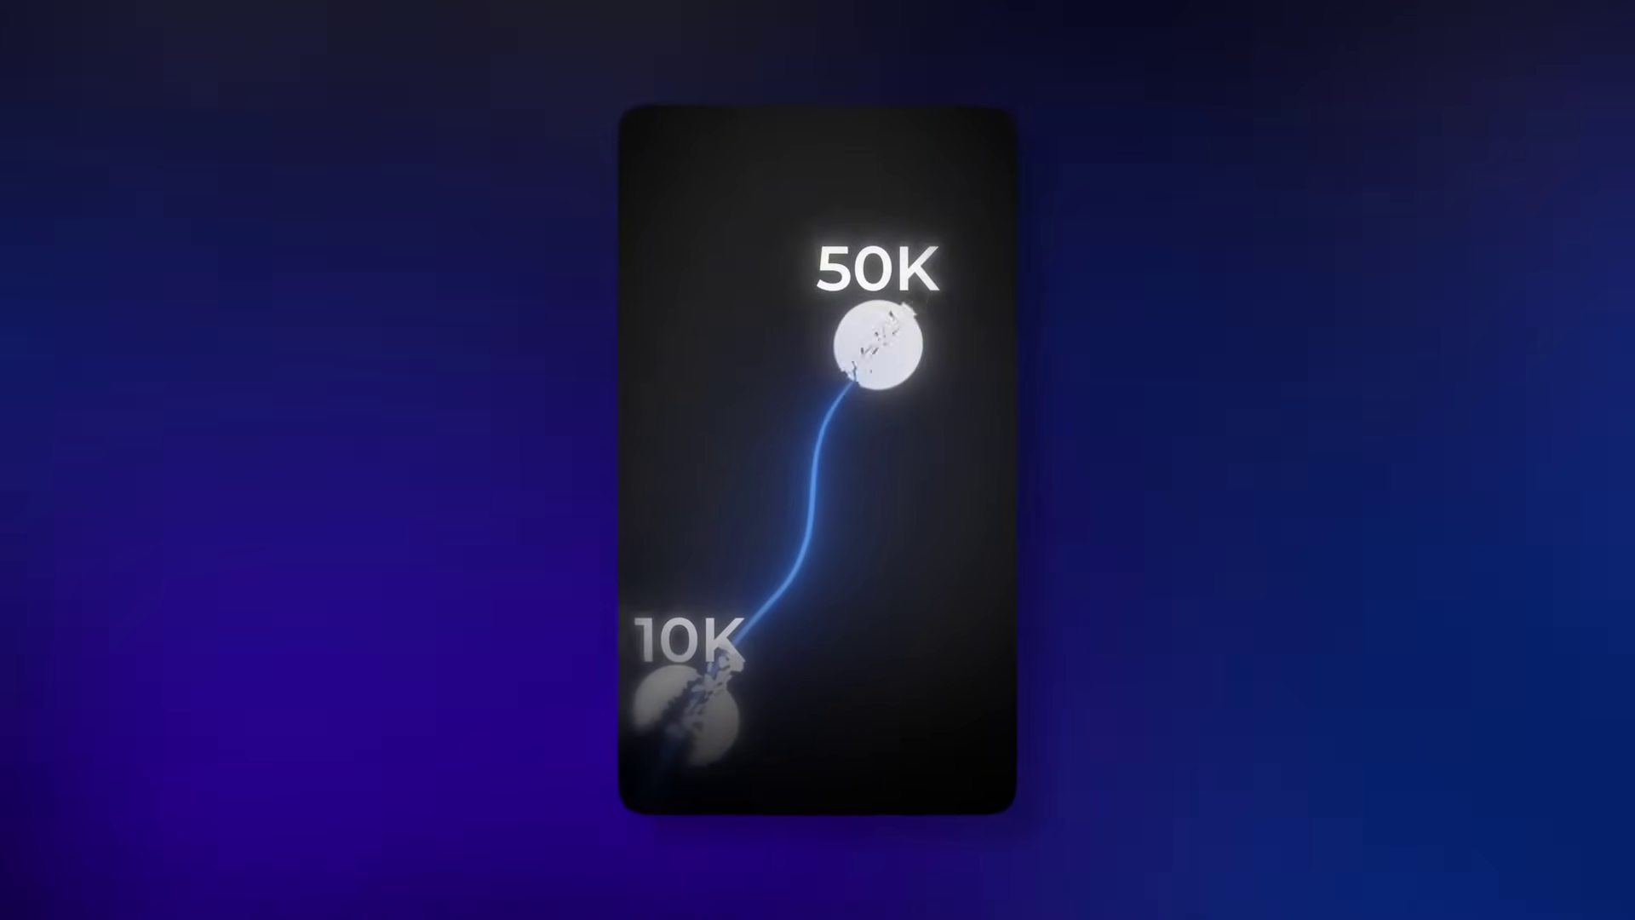
Create an adjustment layer named SHAKE above the graph's movement null and apply the Wiggle - position preset.
{"action": "right_click", "coordinate": [369, 764]}
{"action": "mouse_move", "coordinate": [441, 774]}
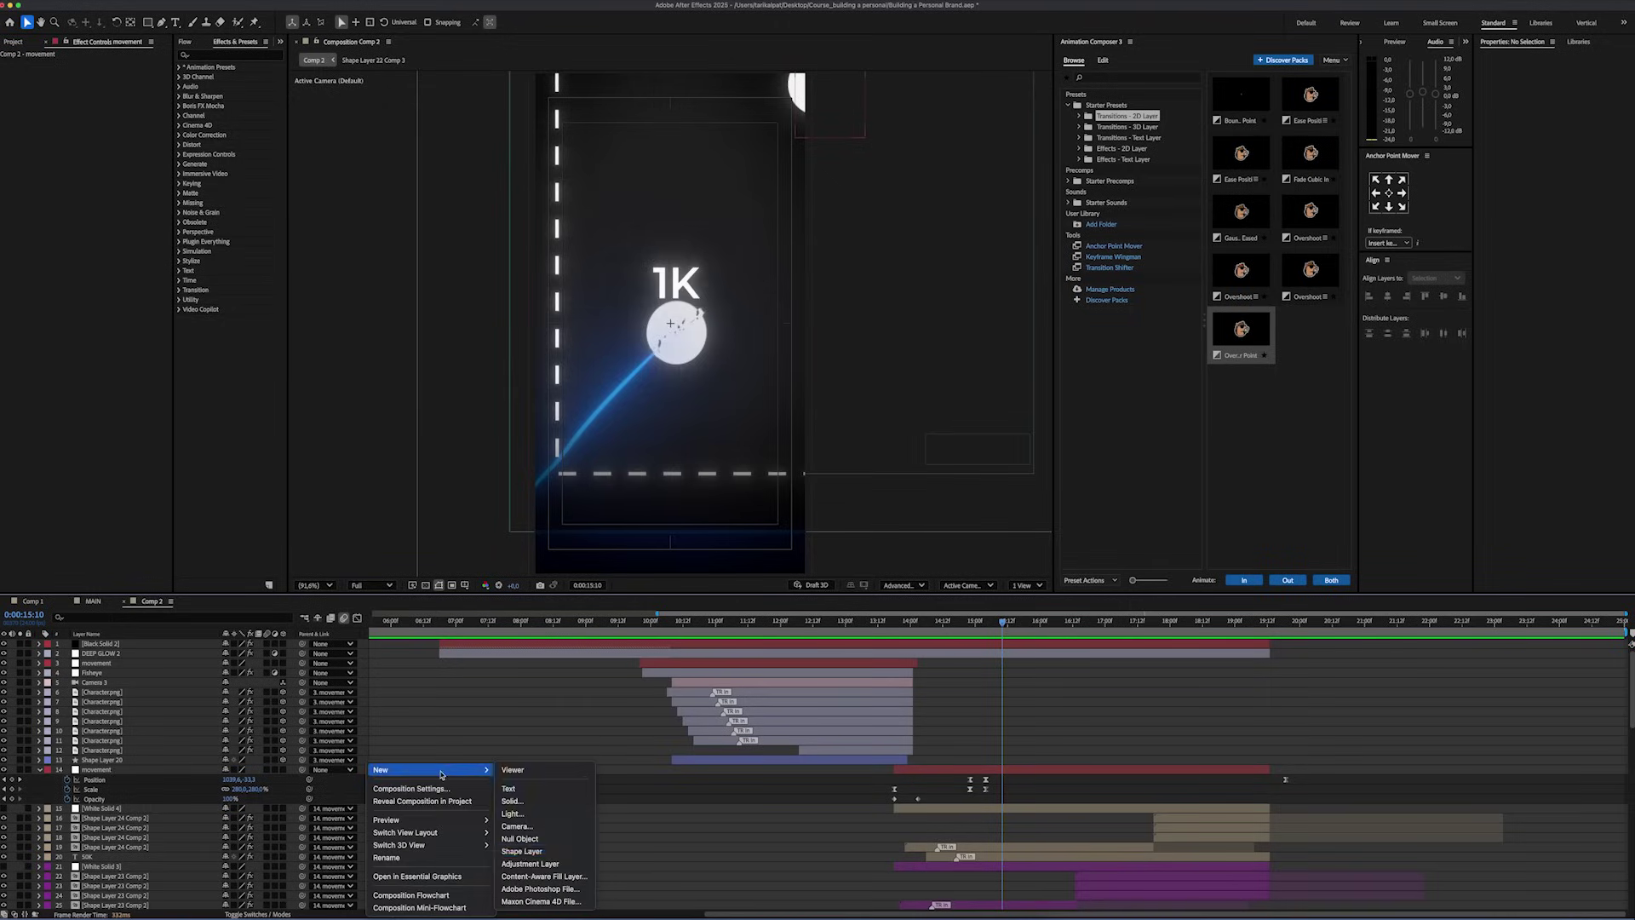
{"action": "left_click", "coordinate": [530, 864]}
{"action": "key", "text": "Return"}
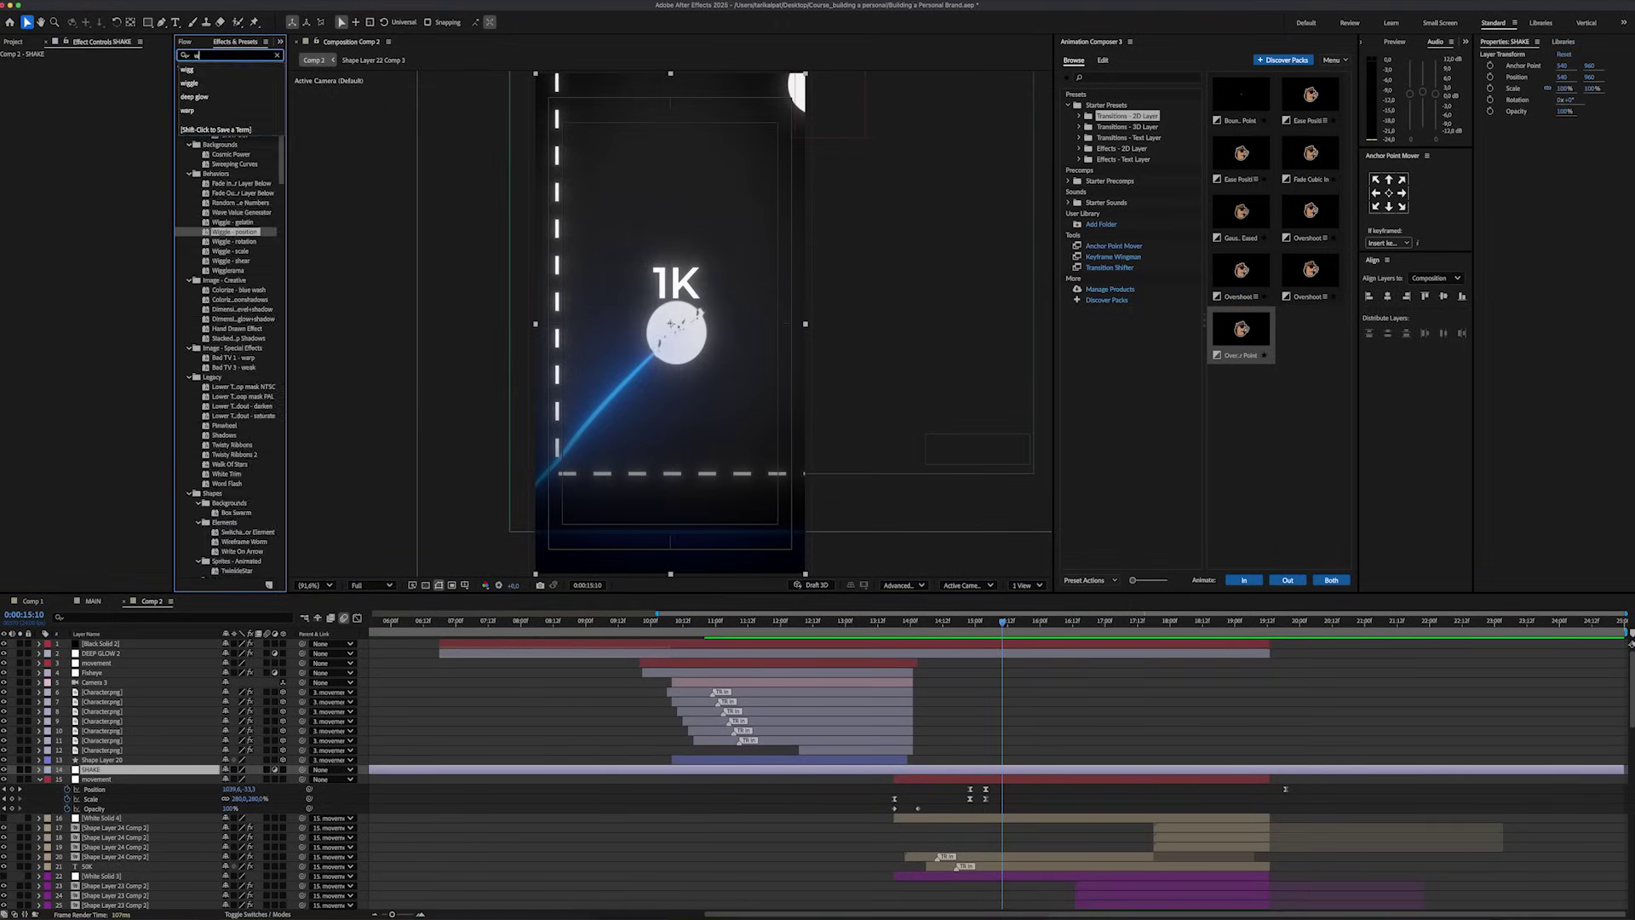
Keyframe the SHAKE layer's Wiggle Speed and Wiggle Amount at 0 at 15:08, as the 1K circle starts shattering.
{"action": "left_click", "coordinate": [1105, 747]}
{"action": "key", "text": "="}
{"action": "mouse_move", "coordinate": [1002, 623]}
{"action": "left_mouse_down"}
{"action": "mouse_move", "coordinate": [906, 628]}
{"action": "mouse_move", "coordinate": [991, 628]}
{"action": "left_mouse_up"}
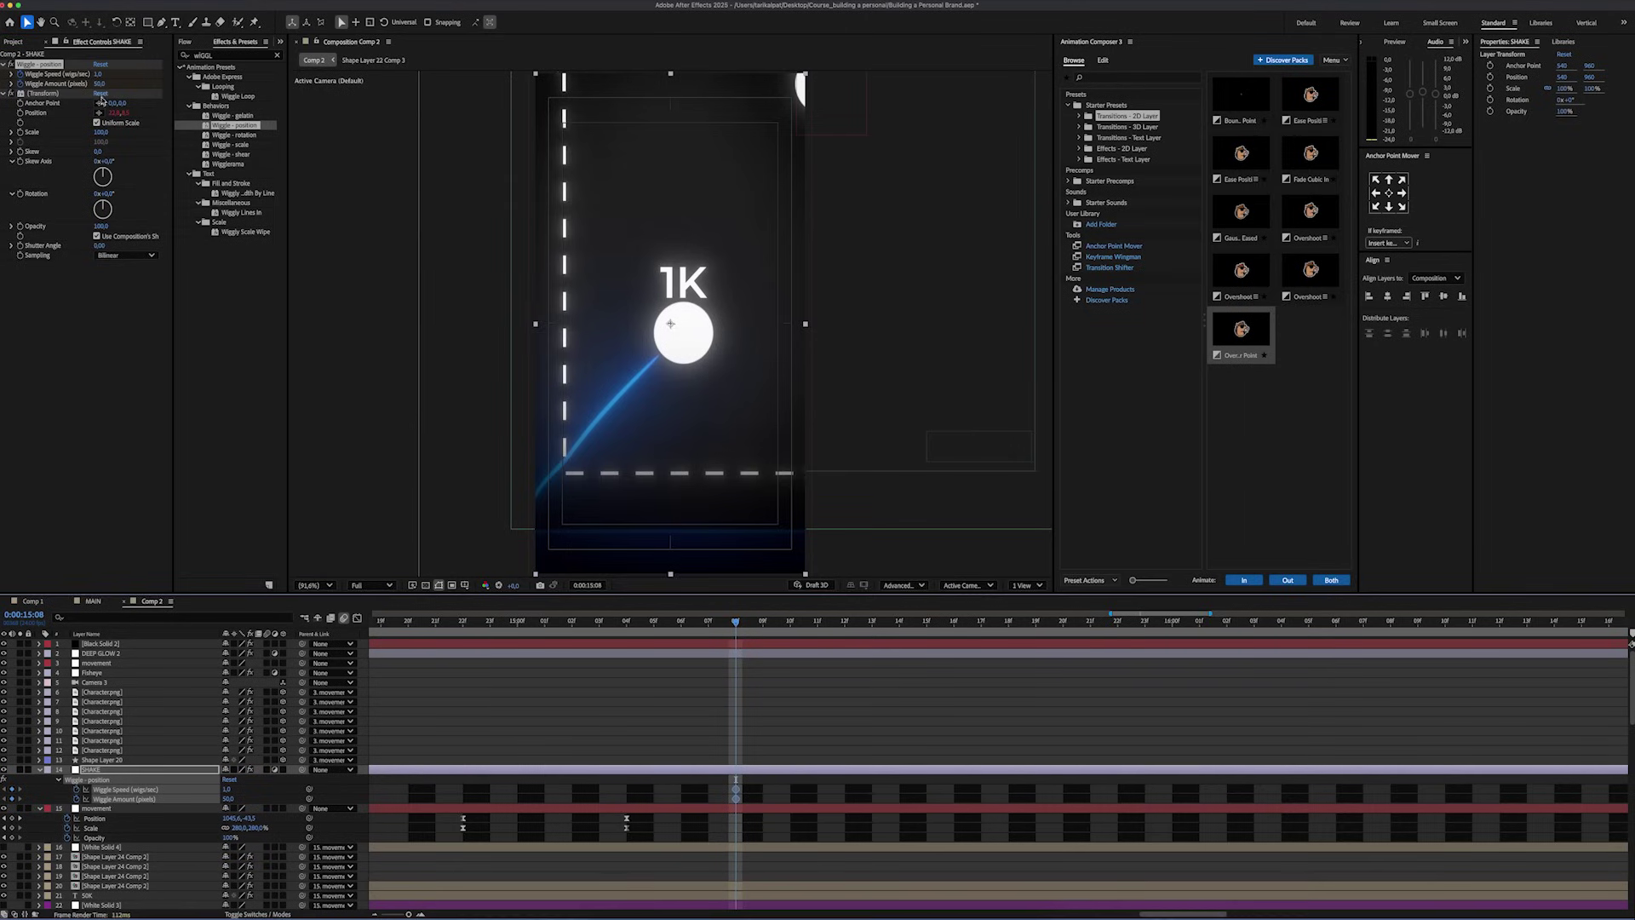
{"action": "left_click", "coordinate": [98, 83]}
{"action": "type", "text": "0"}
{"action": "key", "text": "Return"}
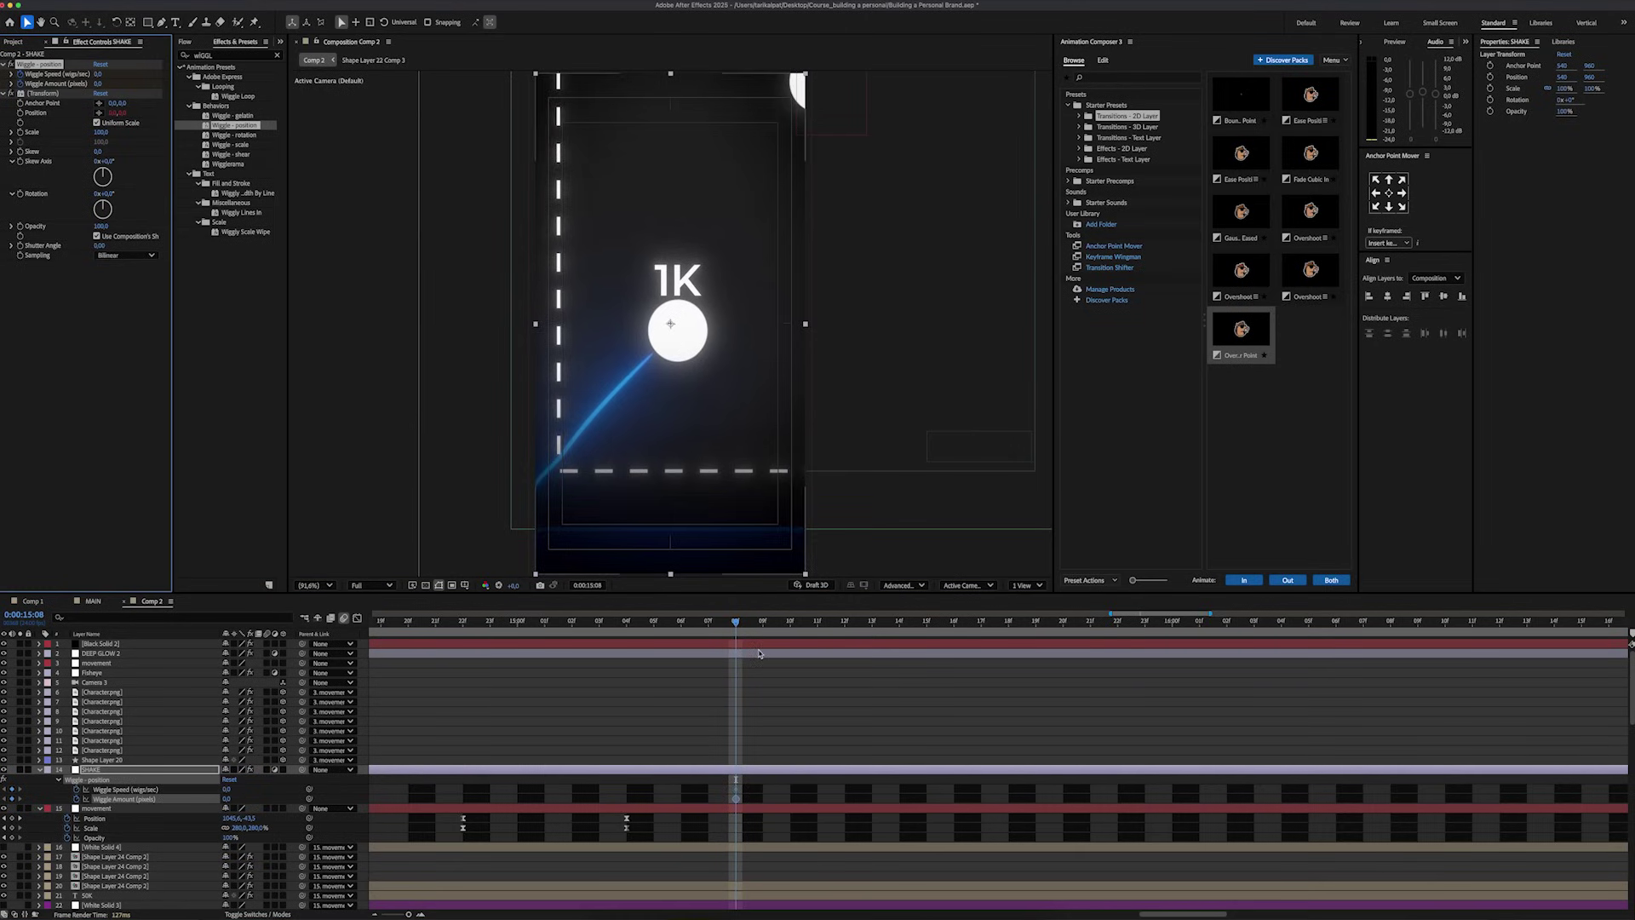
Add higher wiggle keyframes one frame after 15:08, return both values to 0 at 15:20 and preview the shake.
{"action": "key", "text": "Page_Down"}
{"action": "left_click", "coordinate": [84, 210]}
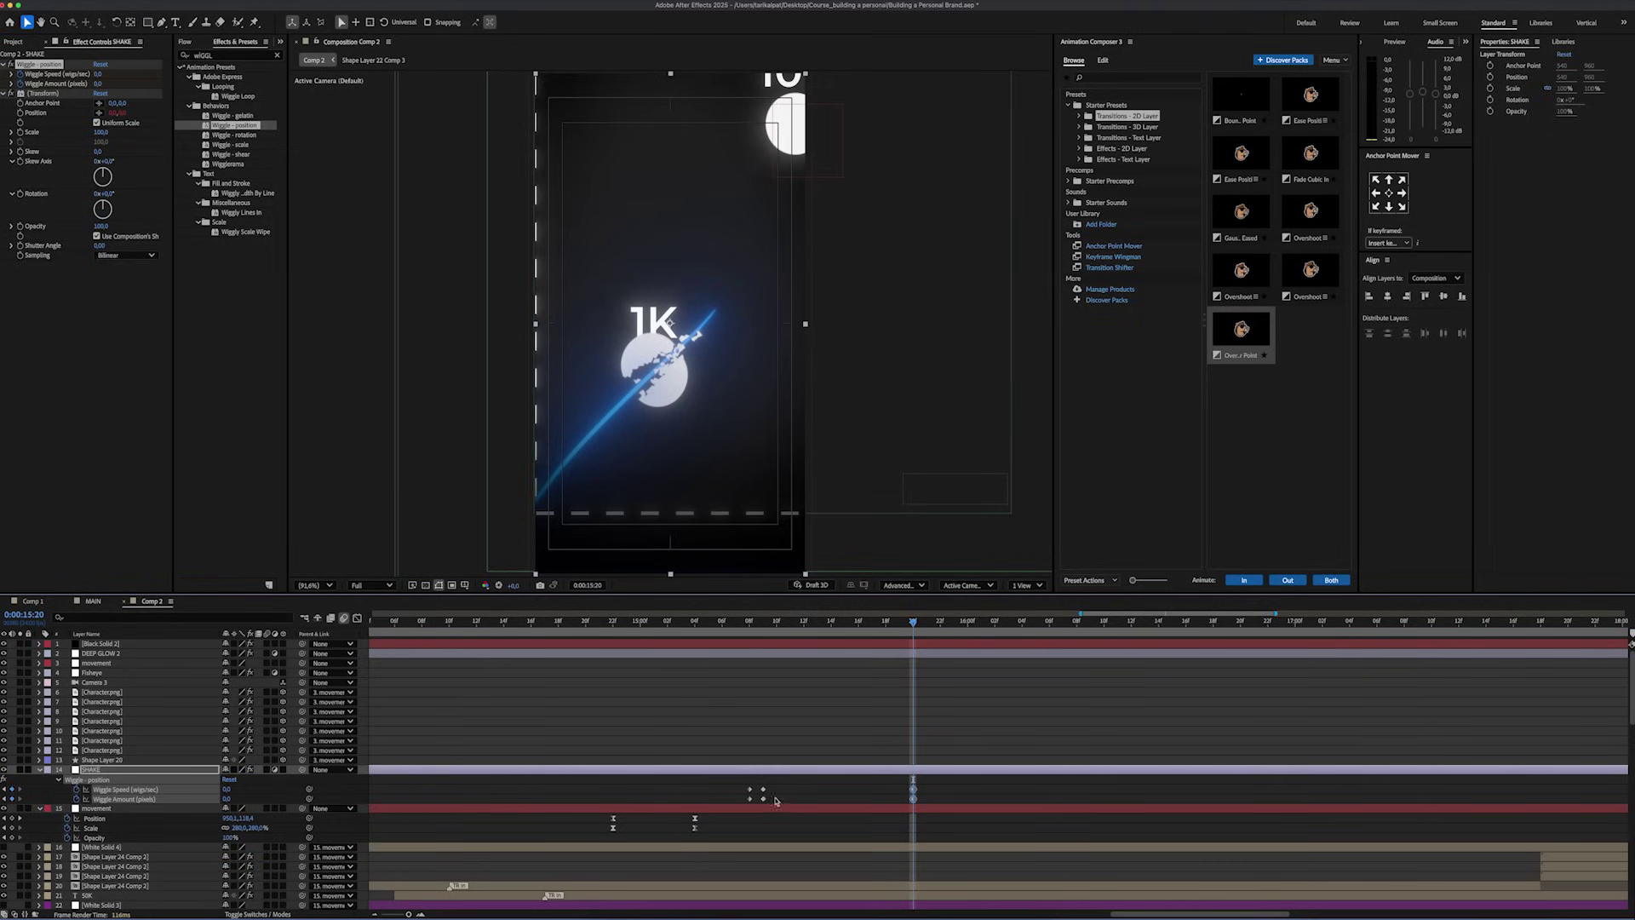
{"action": "left_click", "coordinate": [893, 668]}
{"action": "left_click_drag", "start_coordinate": [916, 628], "coordinate": [585, 680]}
{"action": "key", "text": "space"}
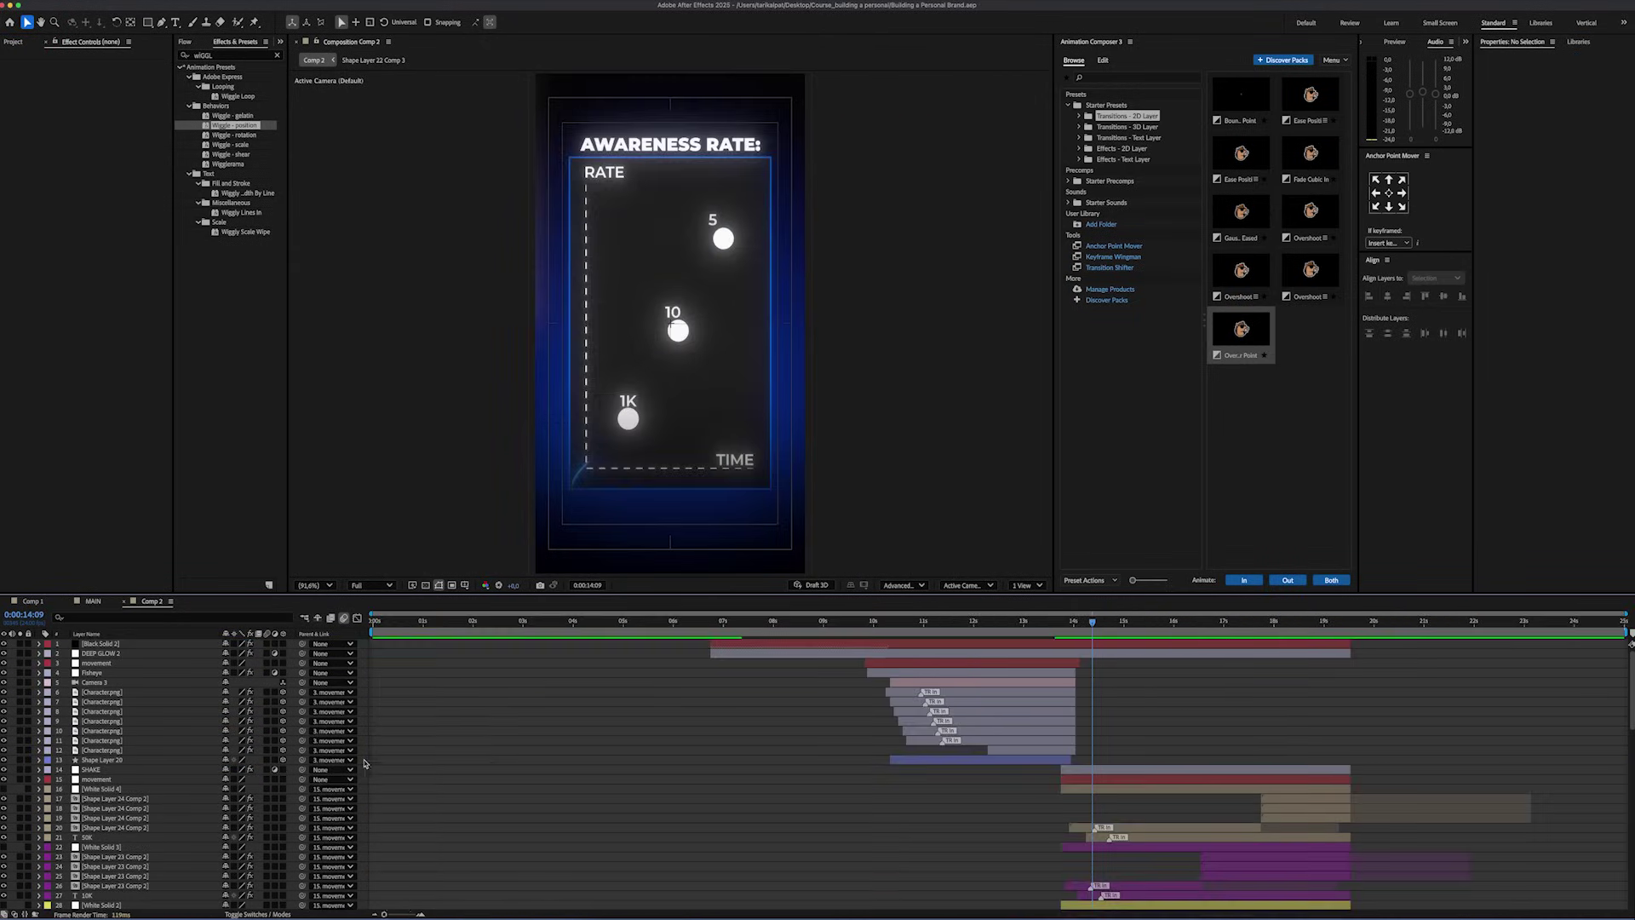
Create an adjustment layer named BLUR and apply Fast Box Blur to it.
{"action": "right_click", "coordinate": [365, 763]}
{"action": "mouse_move", "coordinate": [459, 770]}
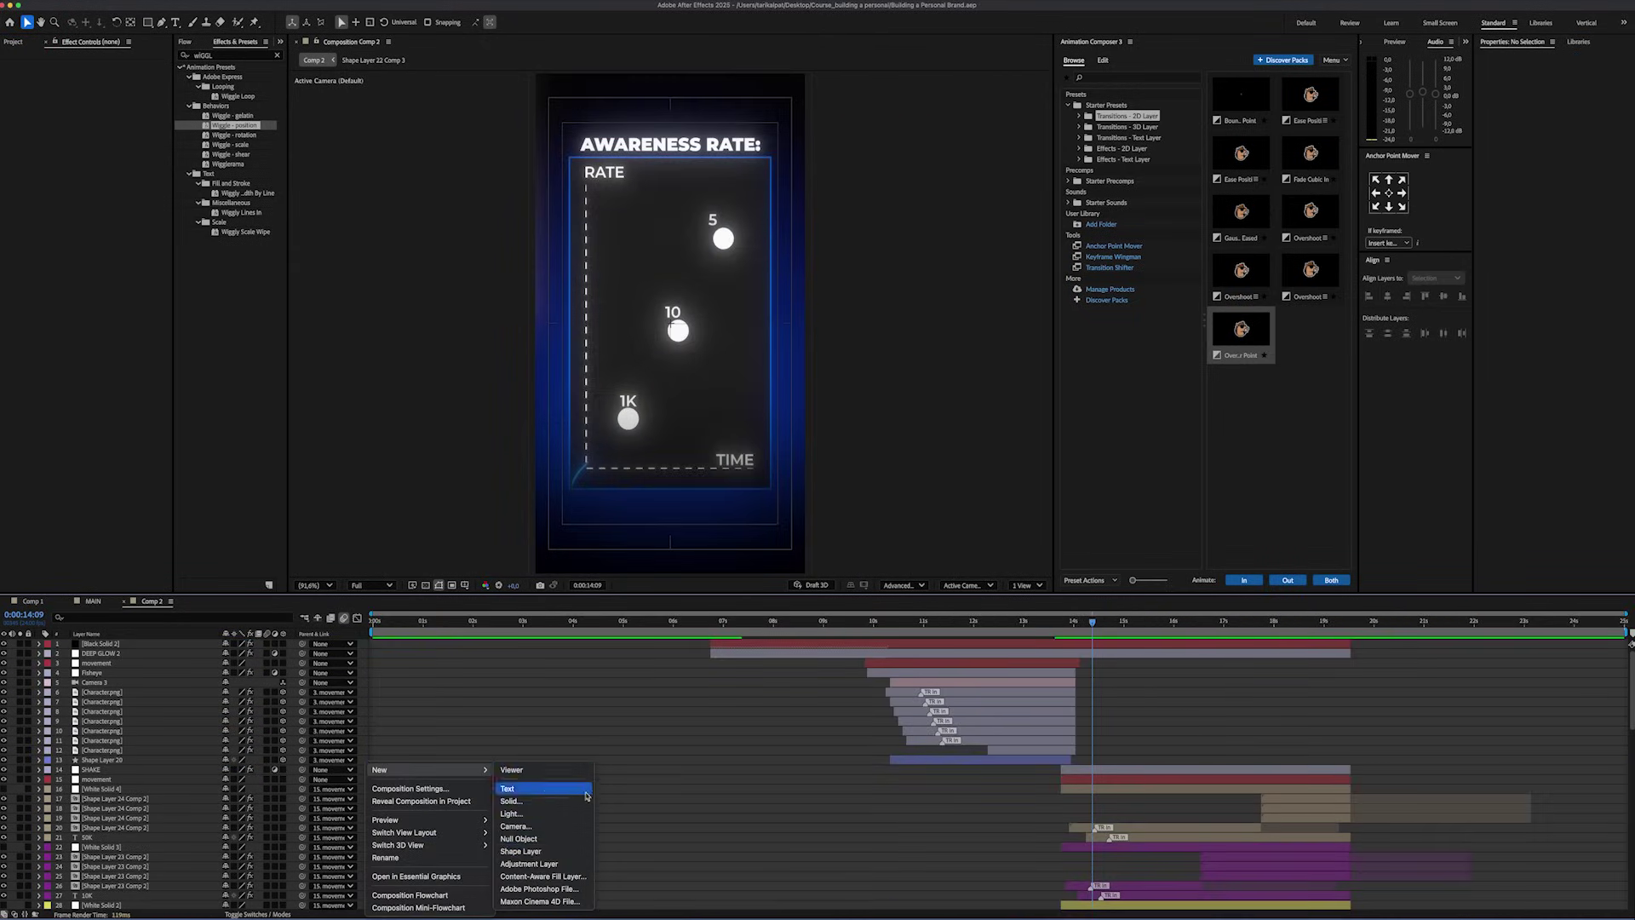
{"action": "left_click", "coordinate": [563, 863]}
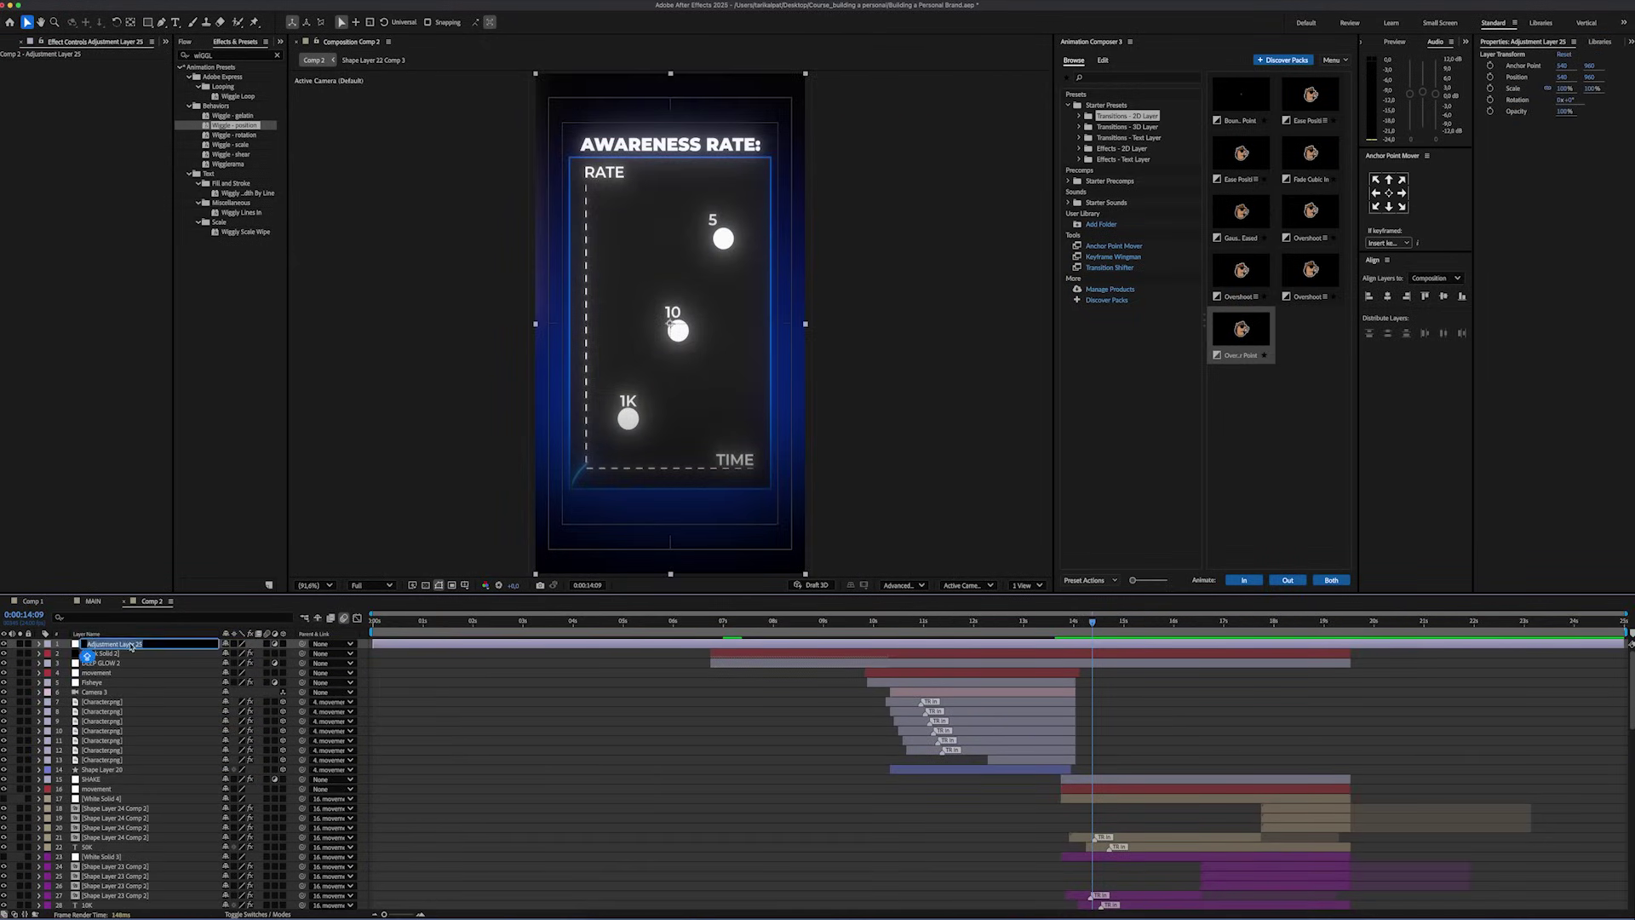
{"action": "left_click", "coordinate": [220, 55]}
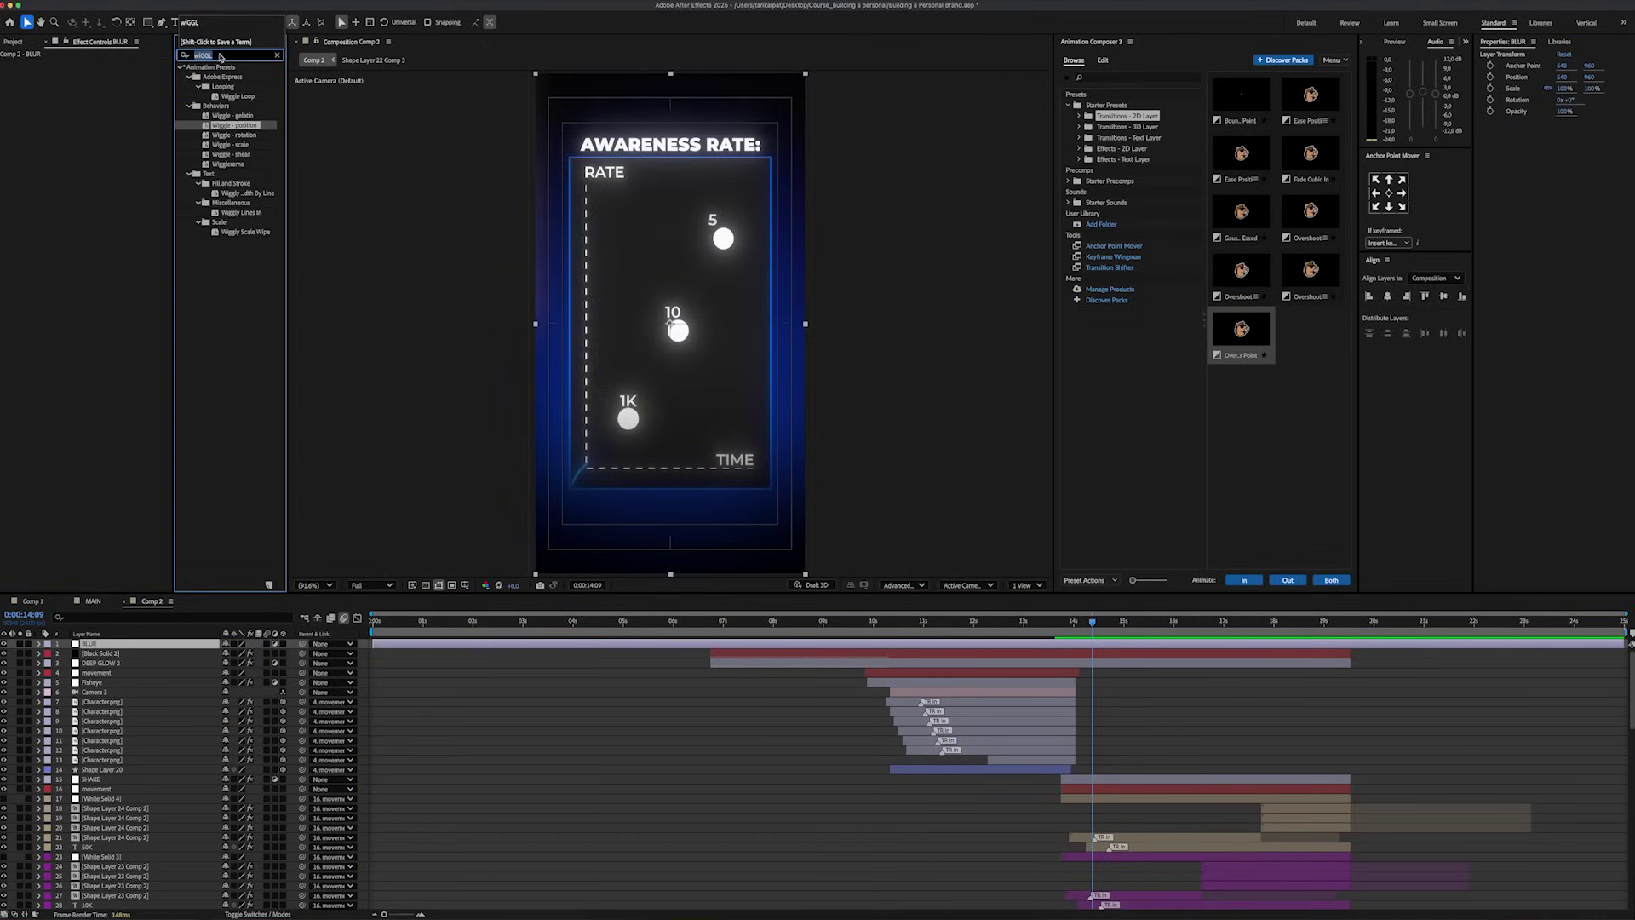
{"action": "double_click", "coordinate": [228, 76]}
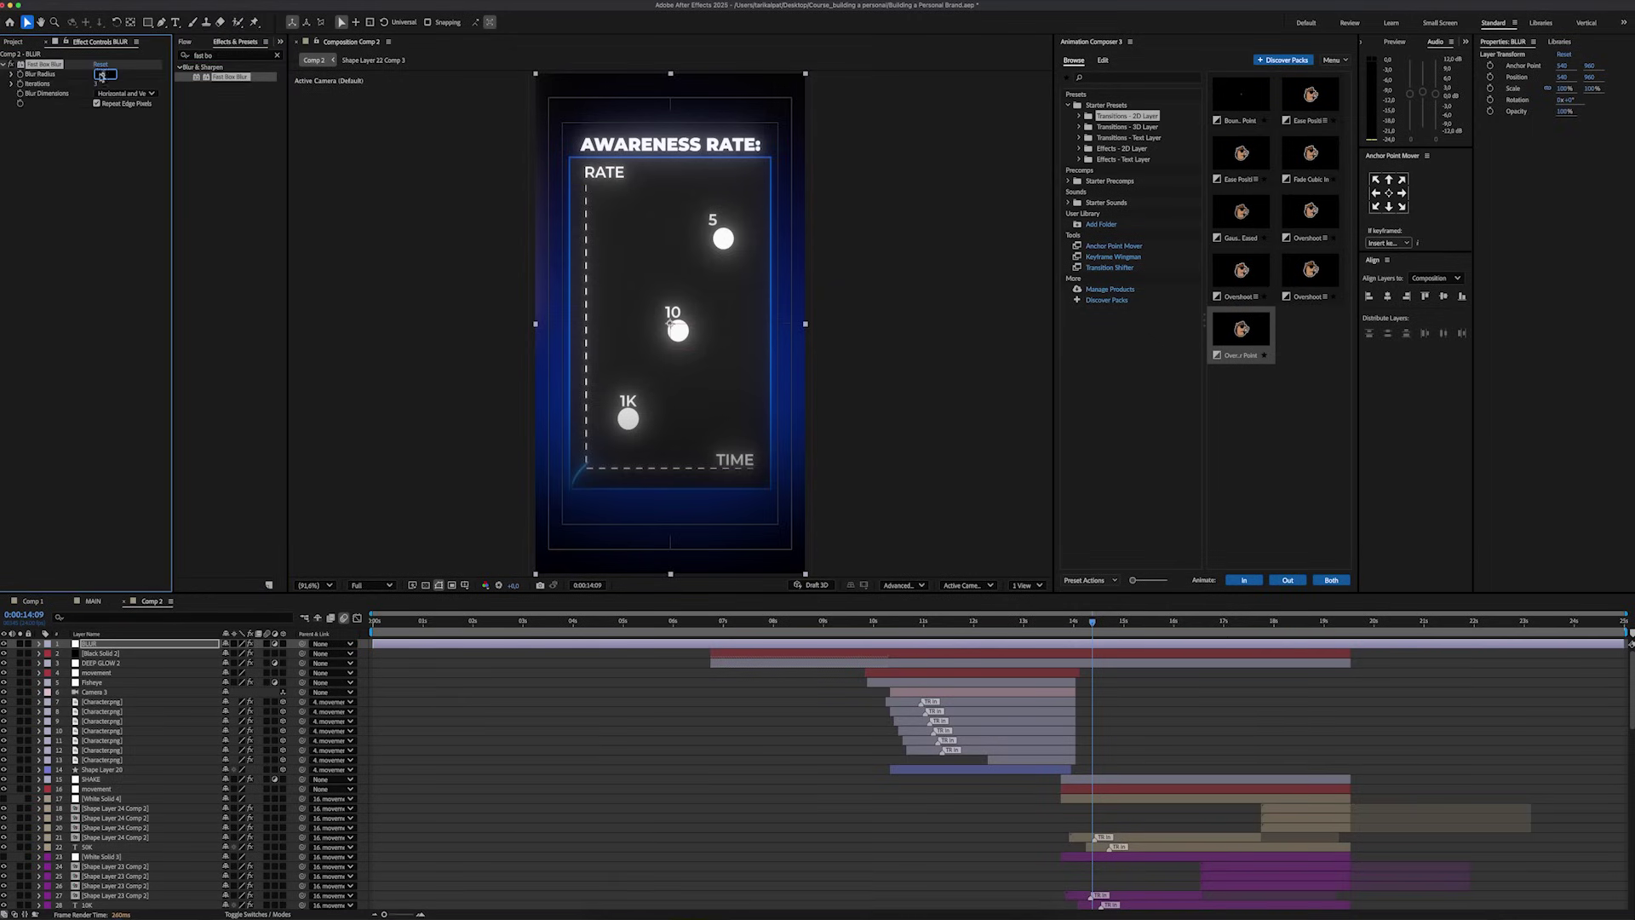
Draw a large rounded-rectangle mask on the BLUR layer just inside the frame edges and invert it.
{"action": "left_click", "coordinate": [147, 25]}
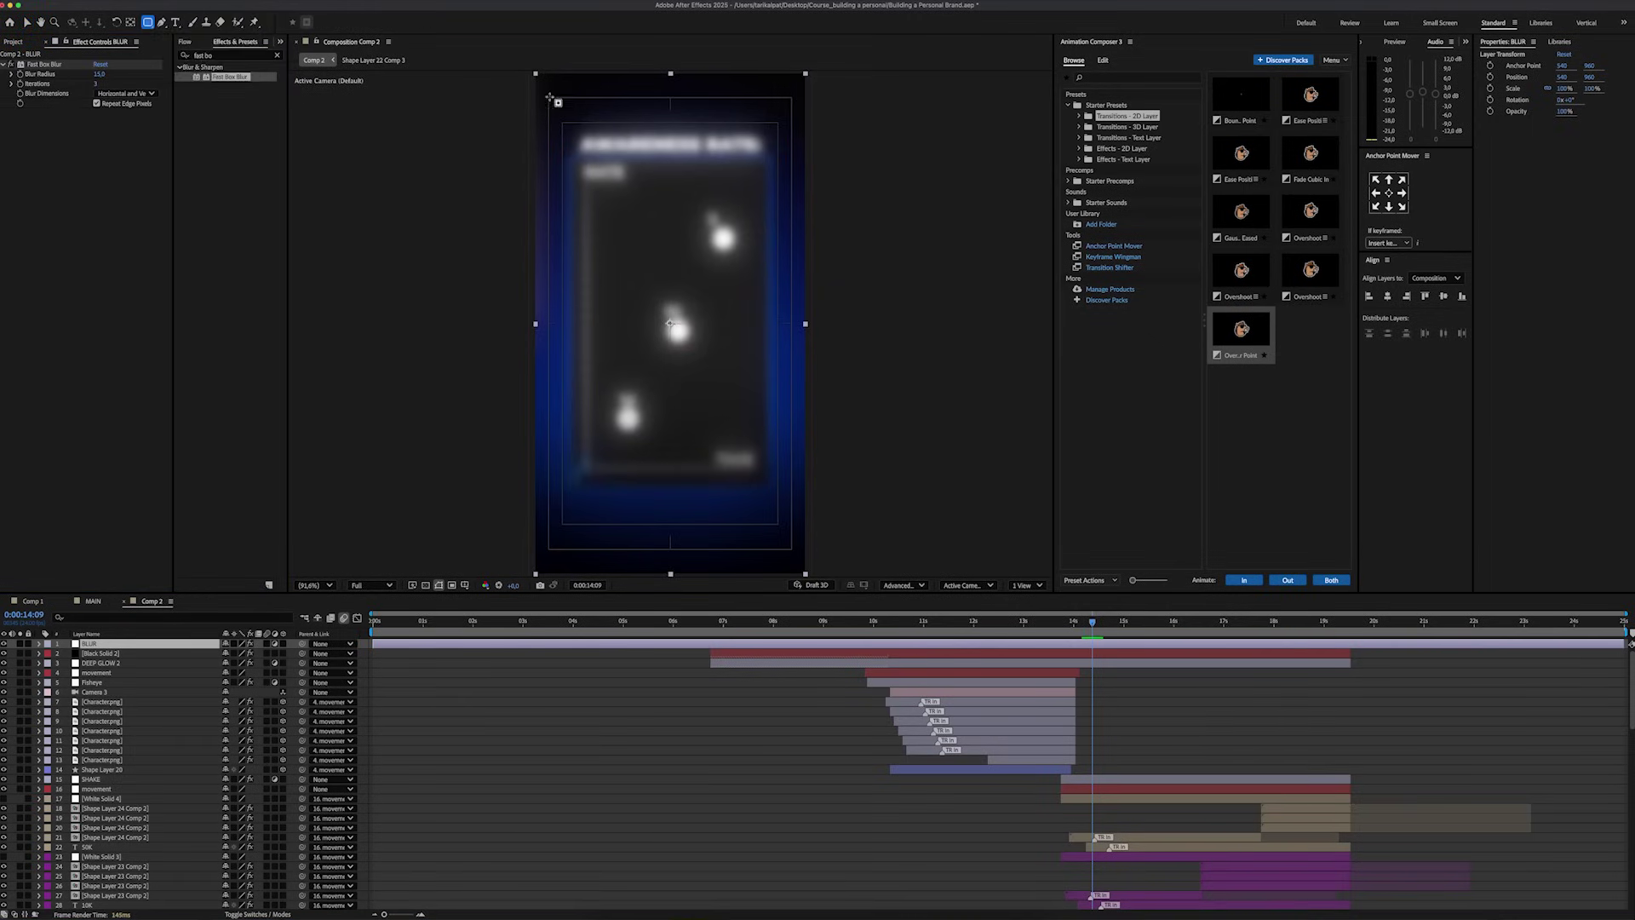
{"action": "left_click_drag", "start_coordinate": [549, 98], "coordinate": [793, 545]}
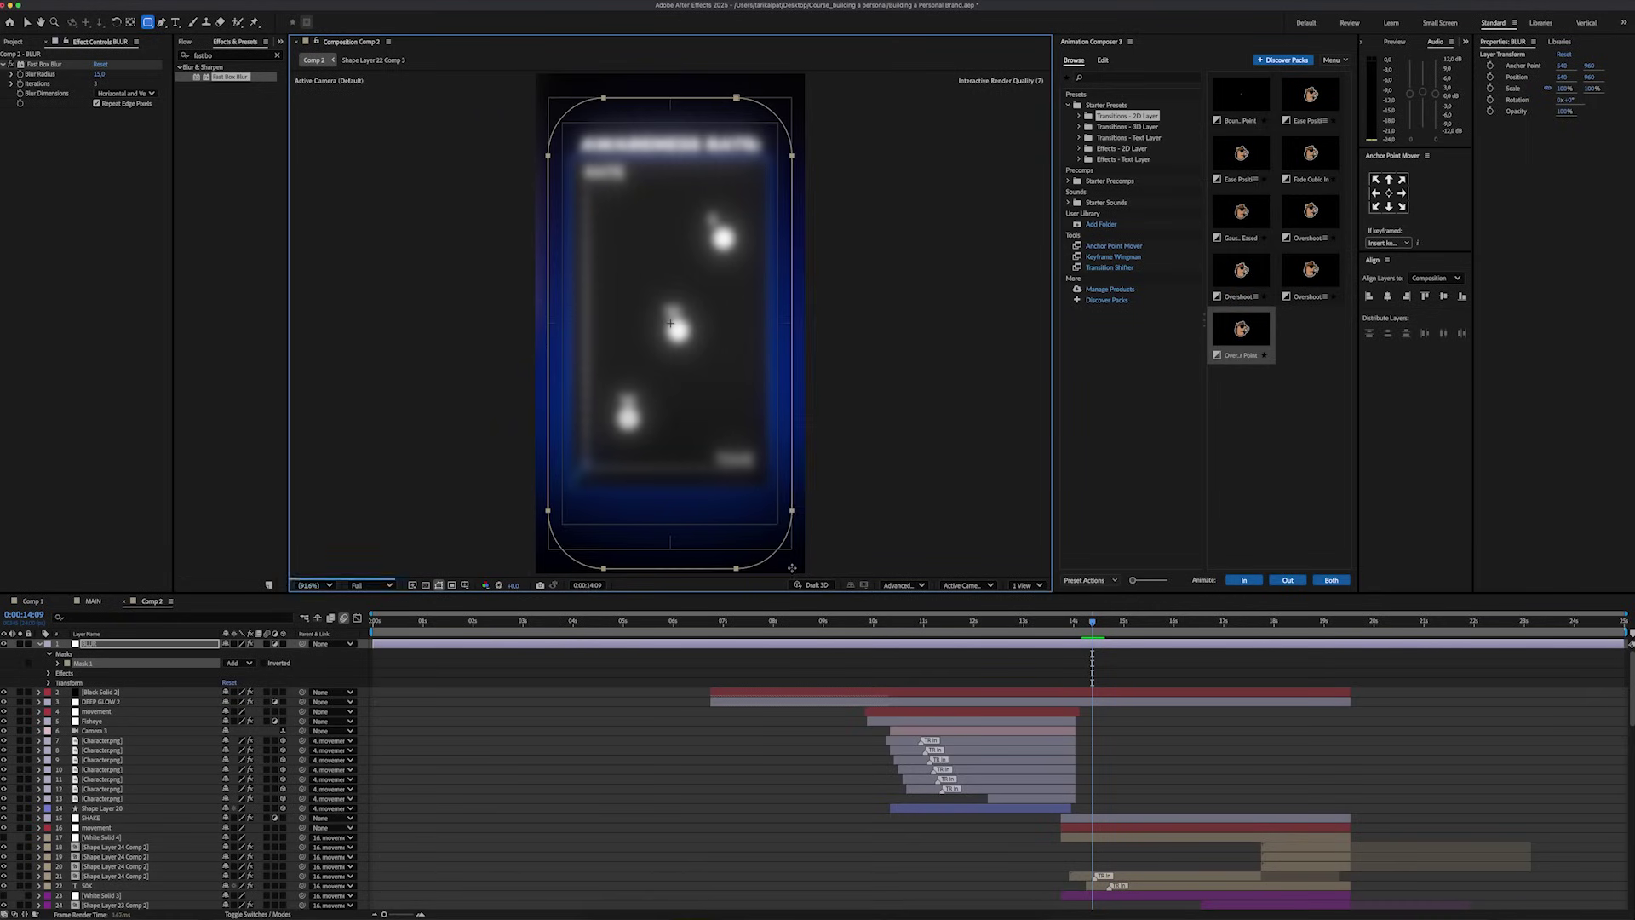
{"action": "left_click", "coordinate": [264, 663]}
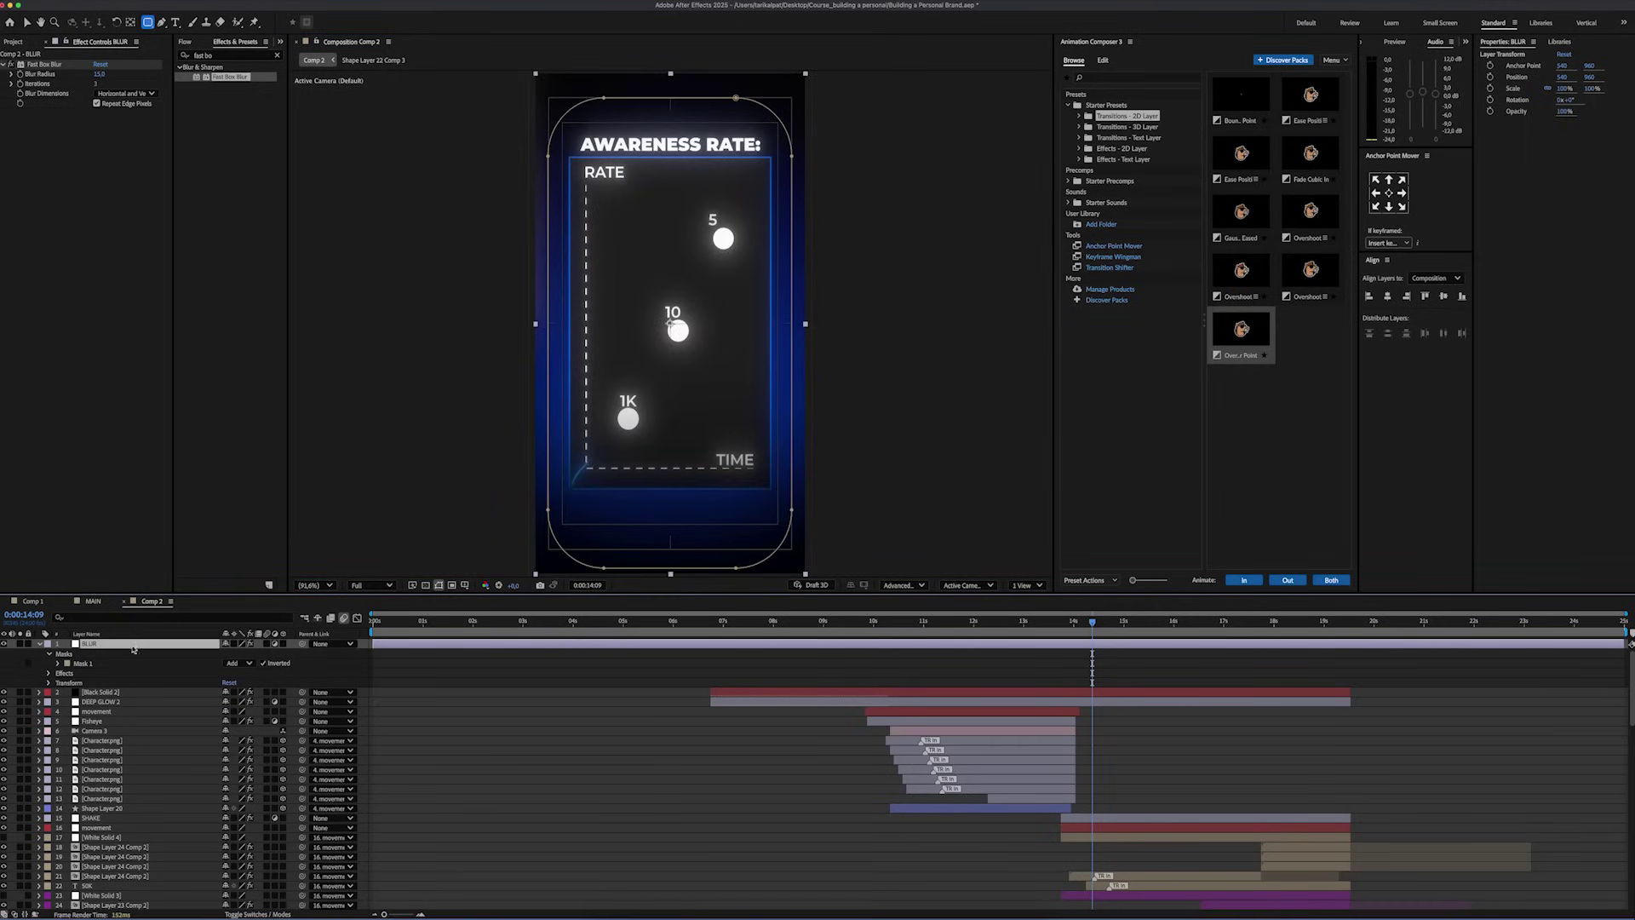
Move the BLUR layer directly above SHAKE and fit its duration to the graph section.
{"action": "left_click_drag", "start_coordinate": [133, 646], "coordinate": [168, 811]}
{"action": "left_click_drag", "start_coordinate": [373, 770], "coordinate": [963, 791]}
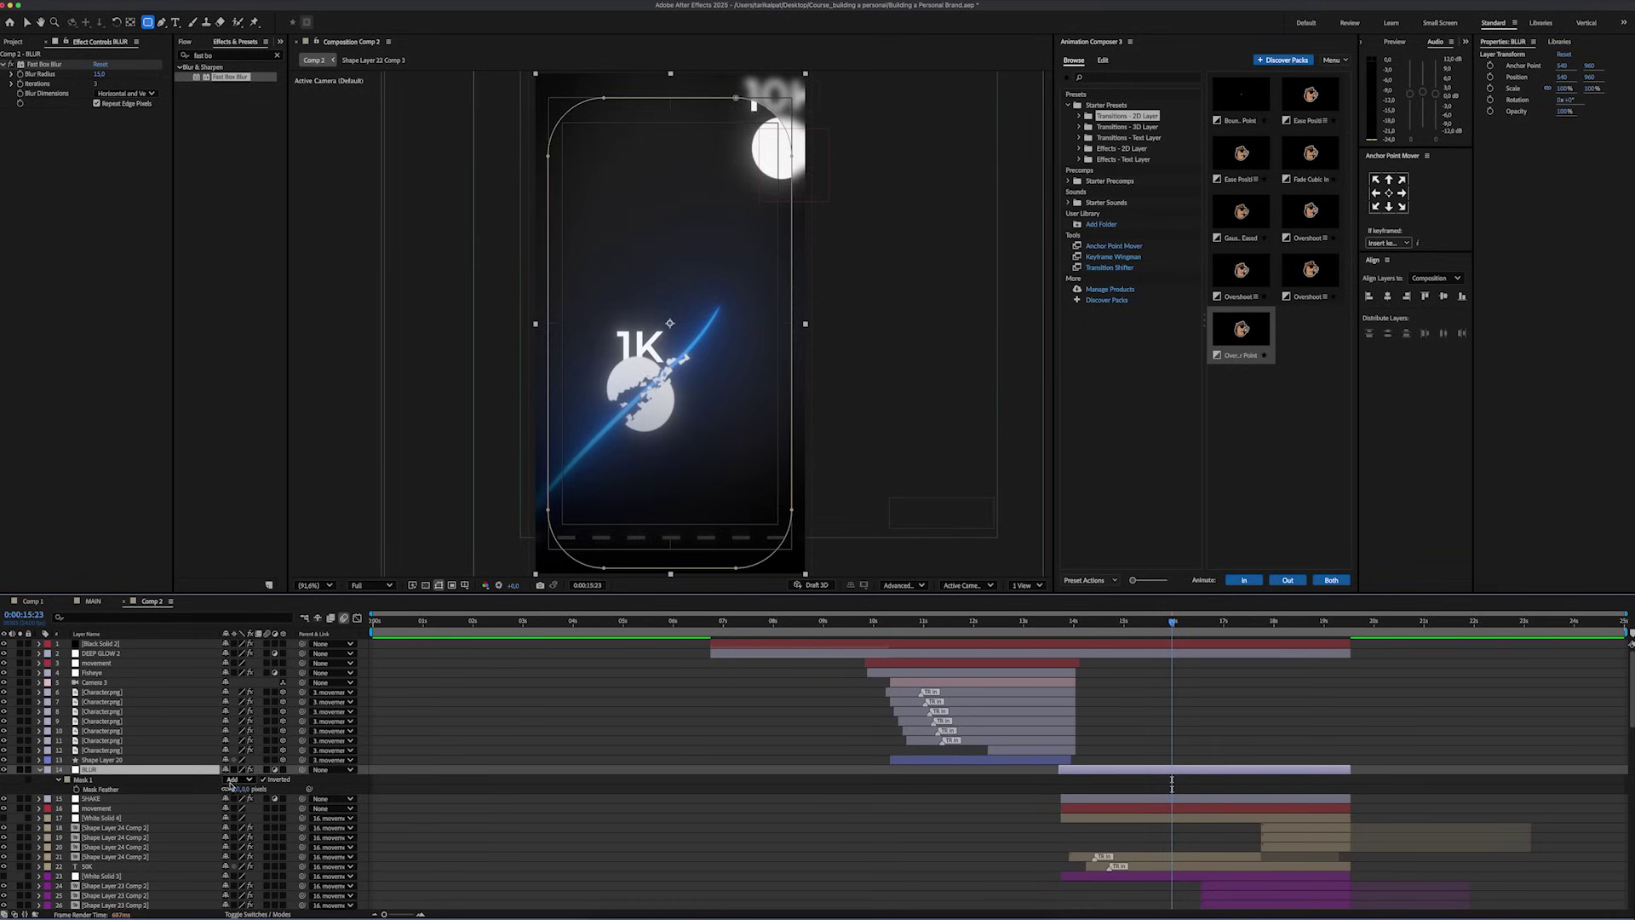
Increase the feather of the BLUR layer's mask and preview the graph section.
{"action": "type", "text": "45"}
{"action": "key", "text": "Return"}
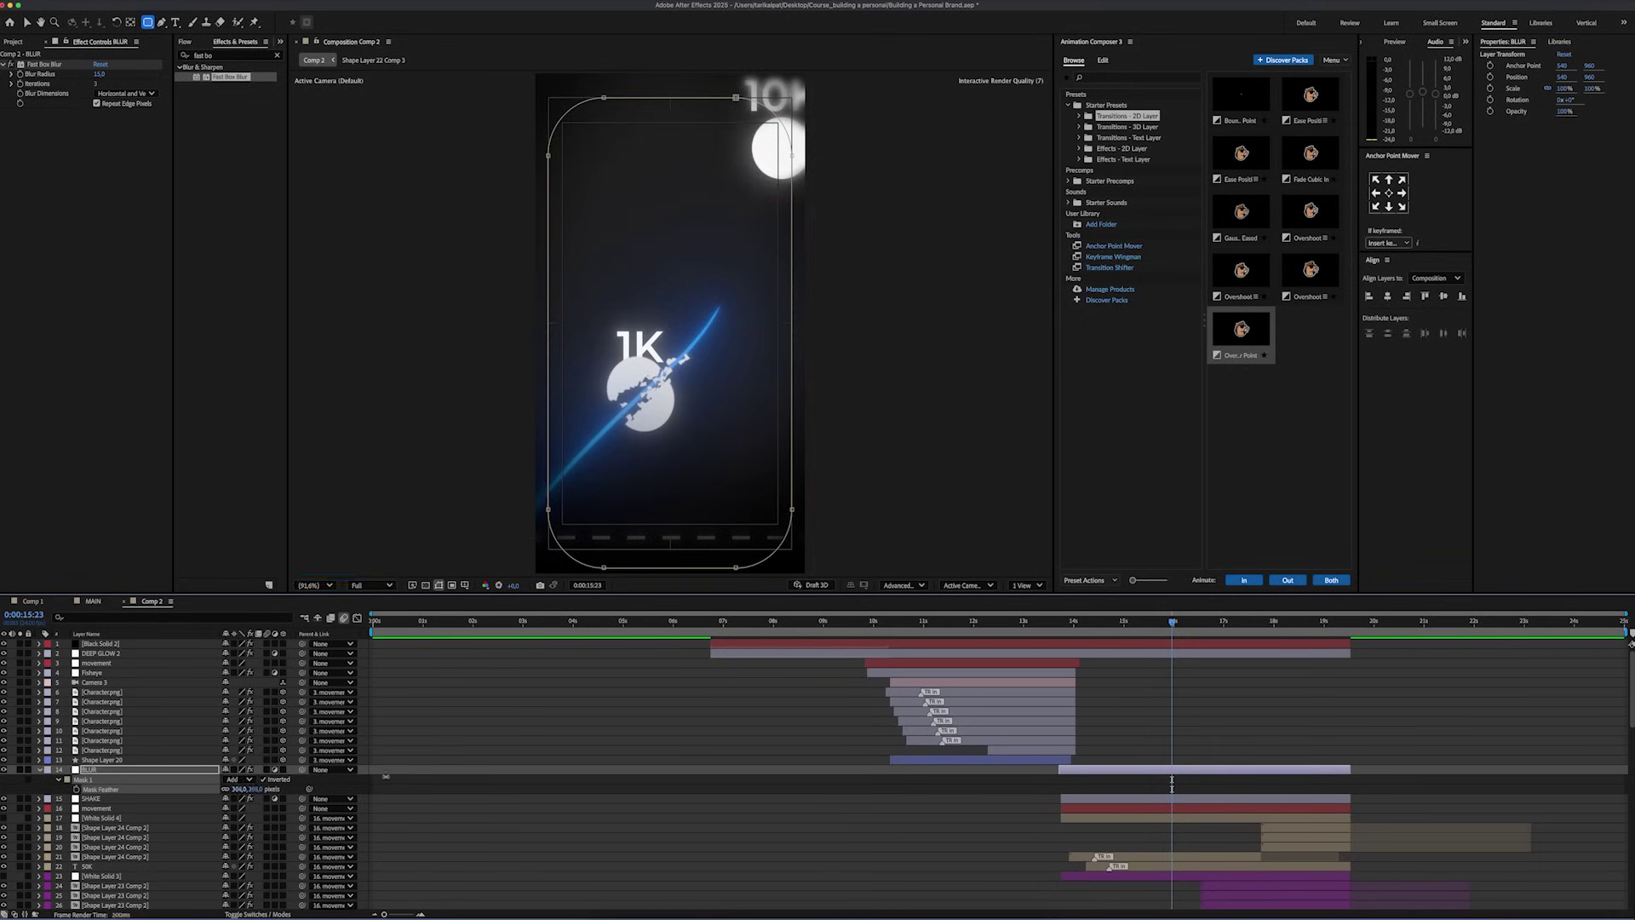
{"action": "left_click", "coordinate": [440, 783]}
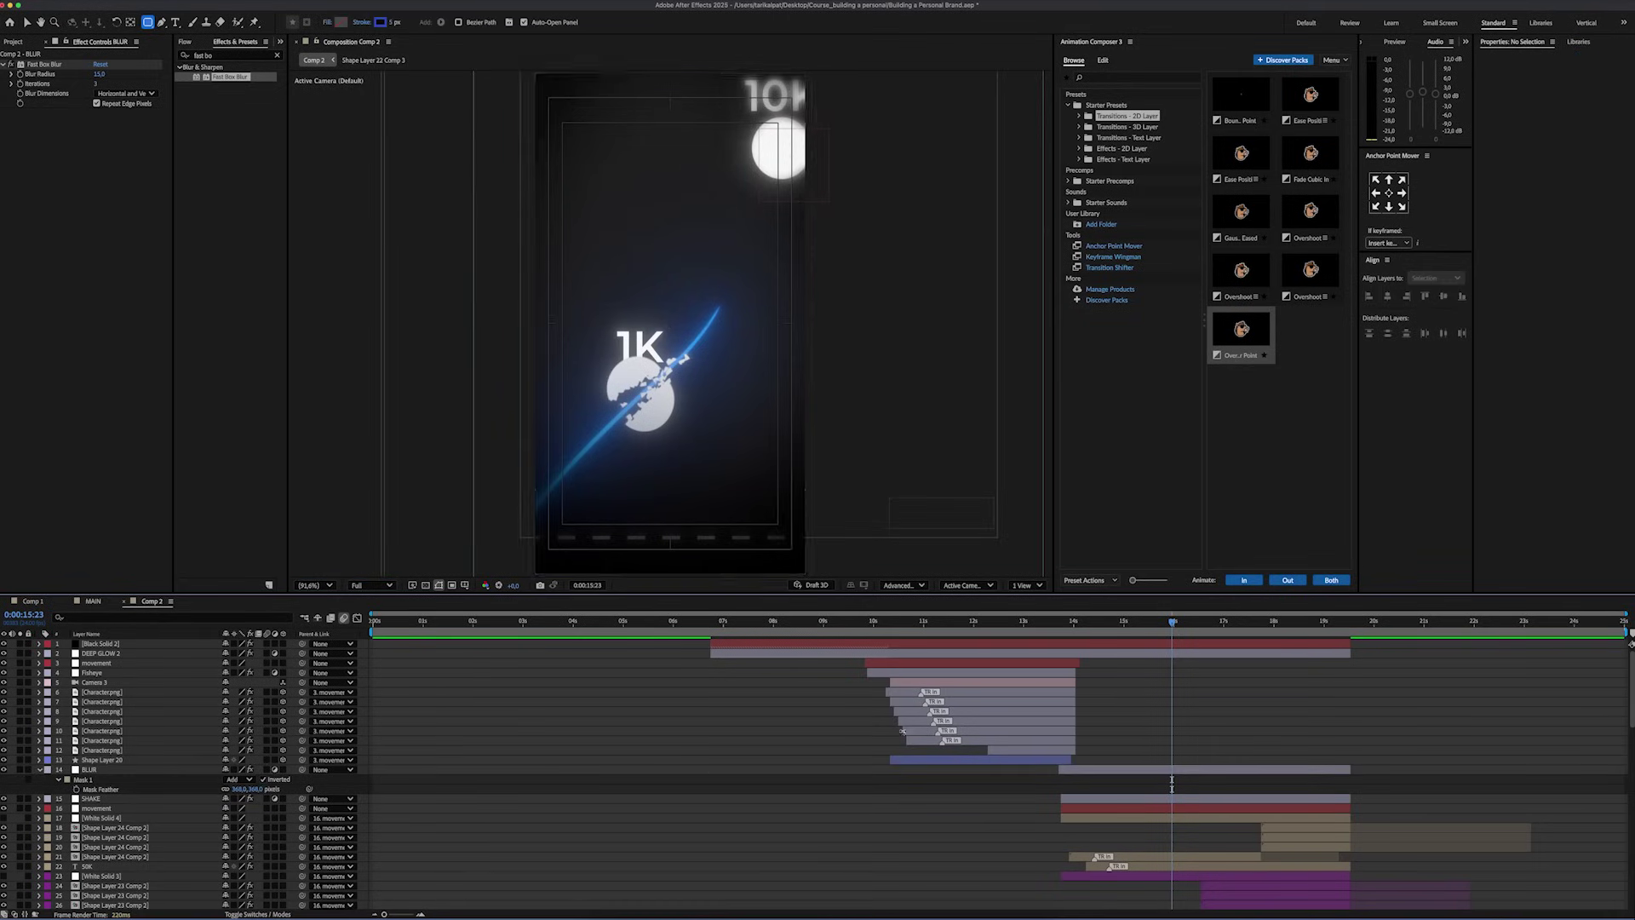
{"action": "left_click", "coordinate": [1050, 630]}
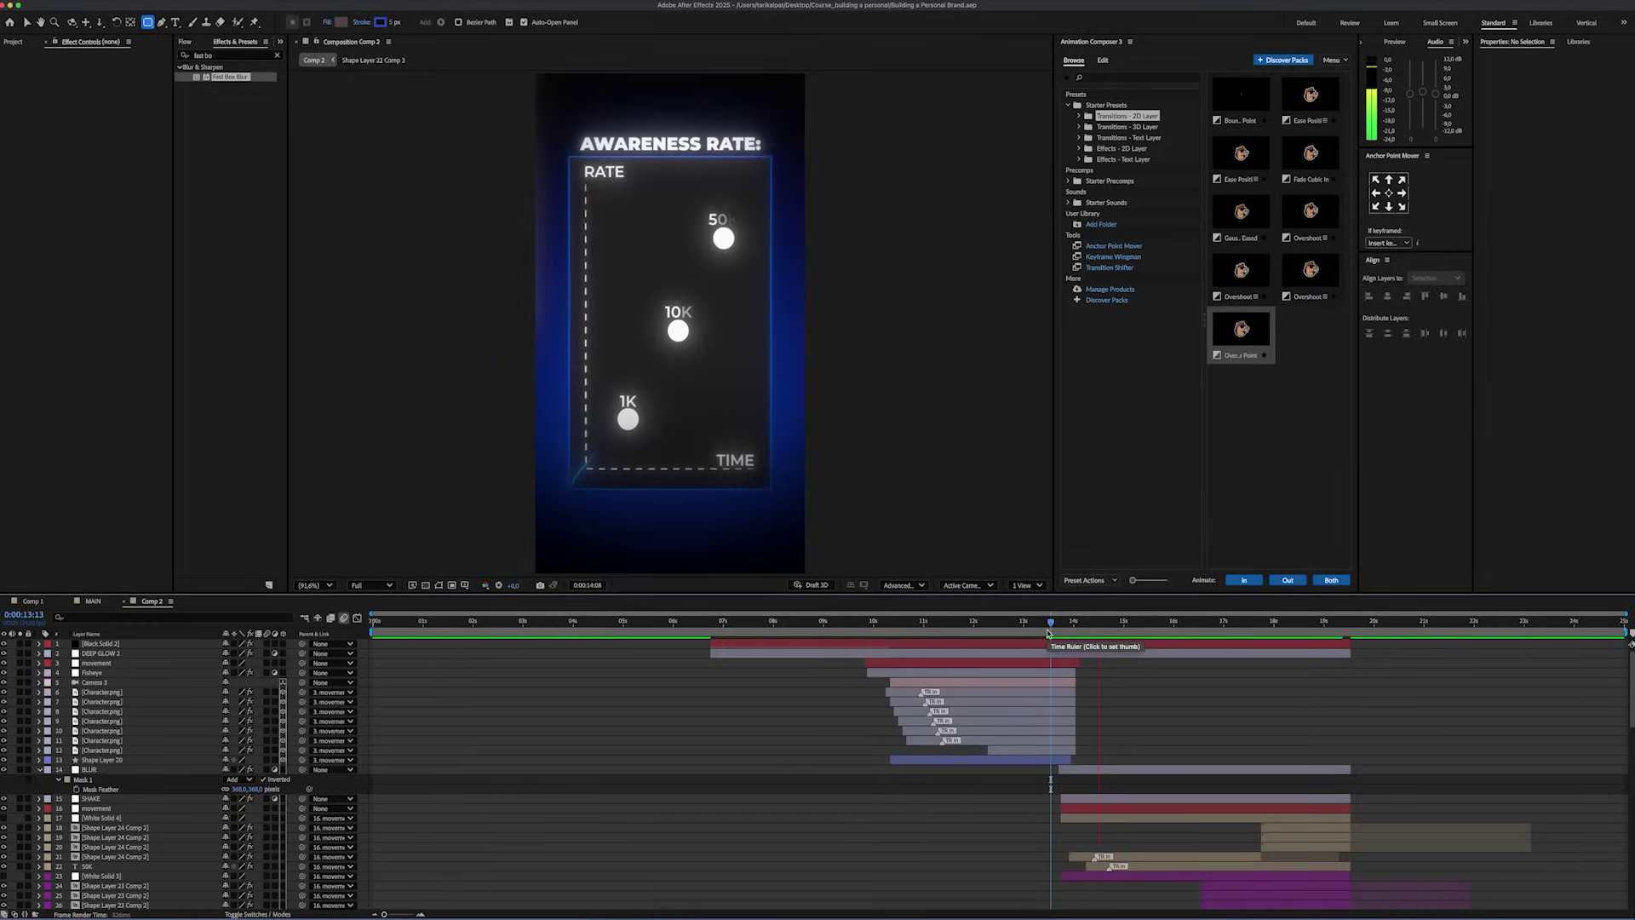